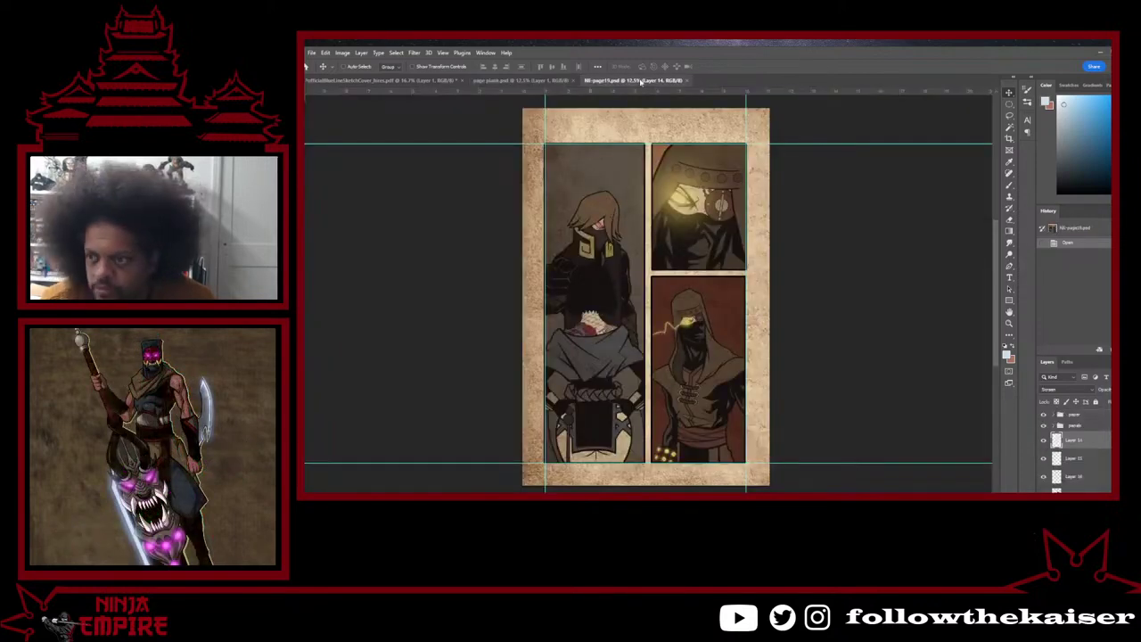
Step: Float the finished page 19 and the blank page as side-by-side windows, and enlarge the blank page's window
left_click_drag(637, 85, 406, 99)
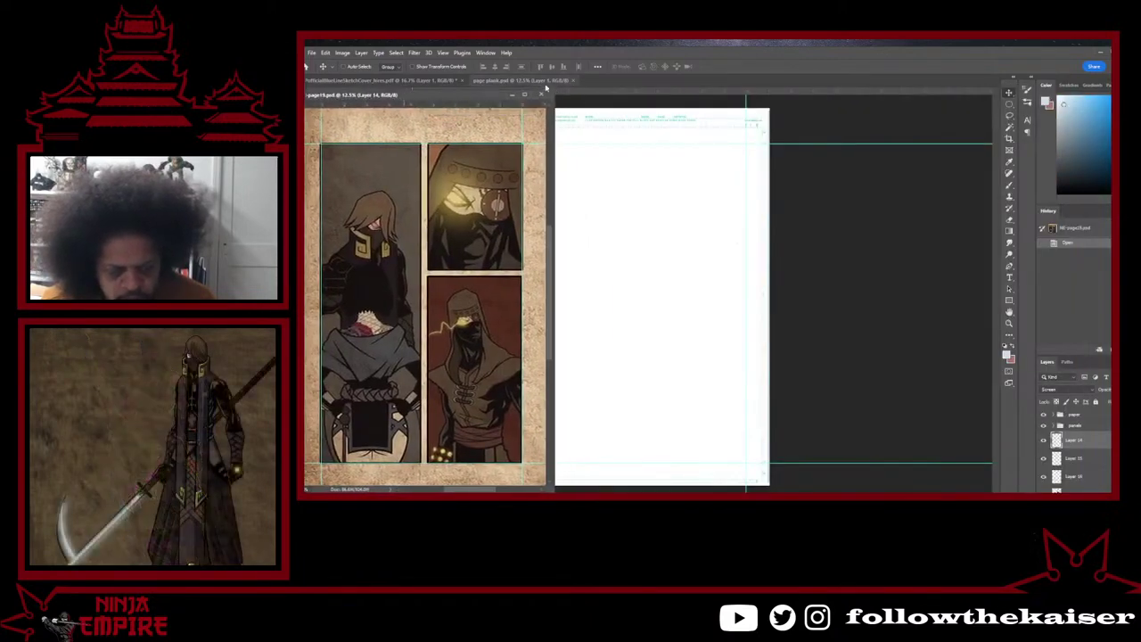
left_click_drag(544, 85, 687, 65)
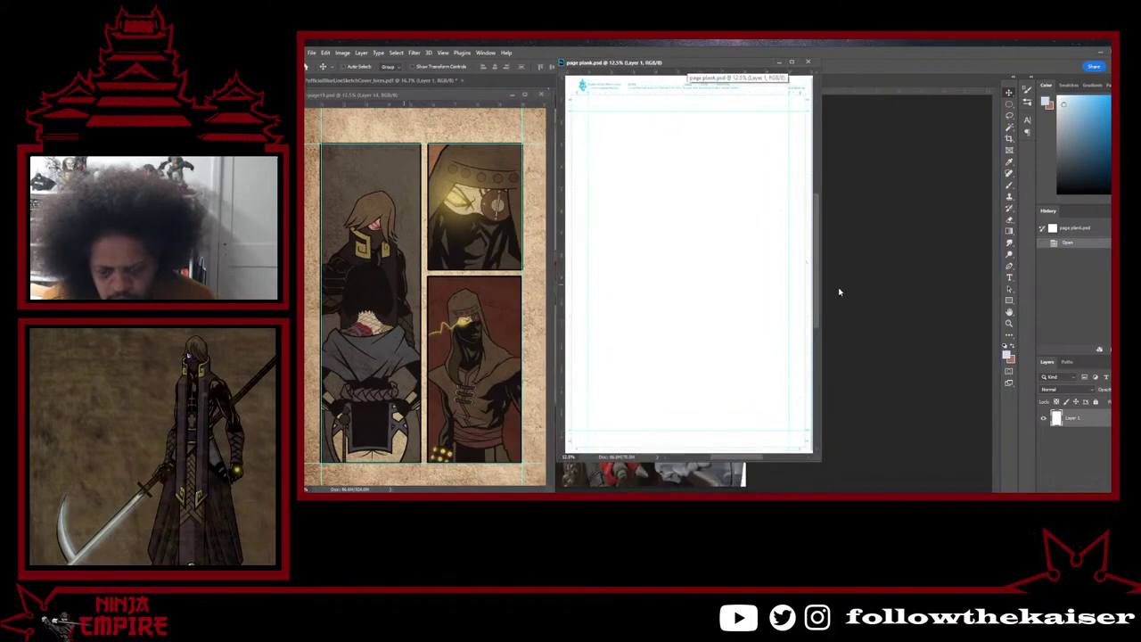
left_click_drag(823, 462, 990, 494)
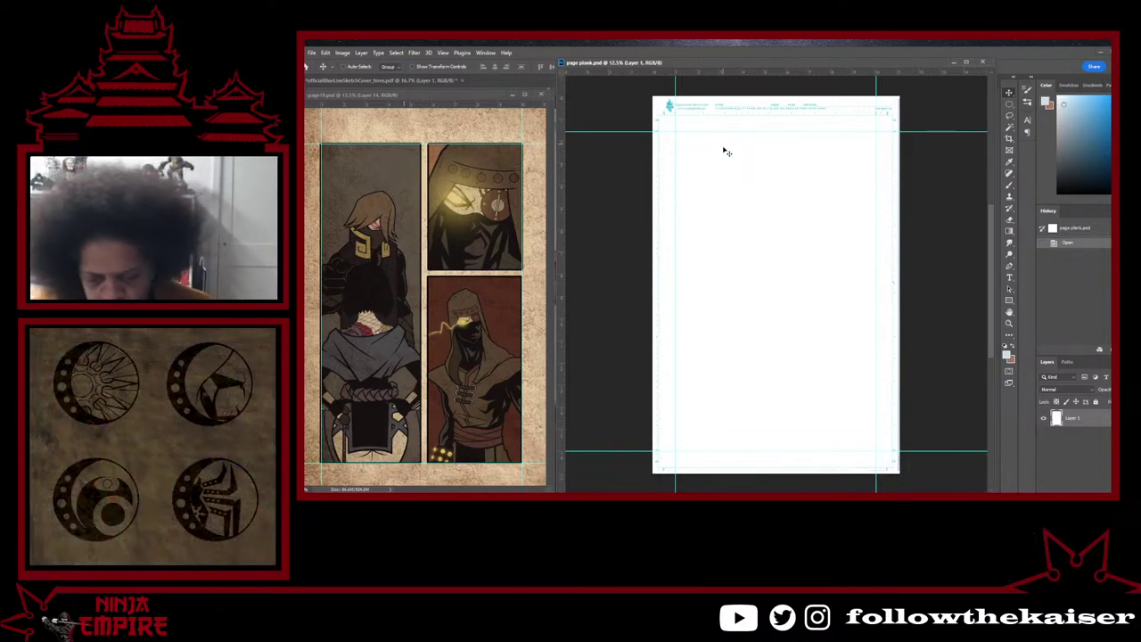
Step: Sample the artwork's black on page 19 as the foreground colour, hiding the paper group while sampling and showing it again
left_click(1010, 301)
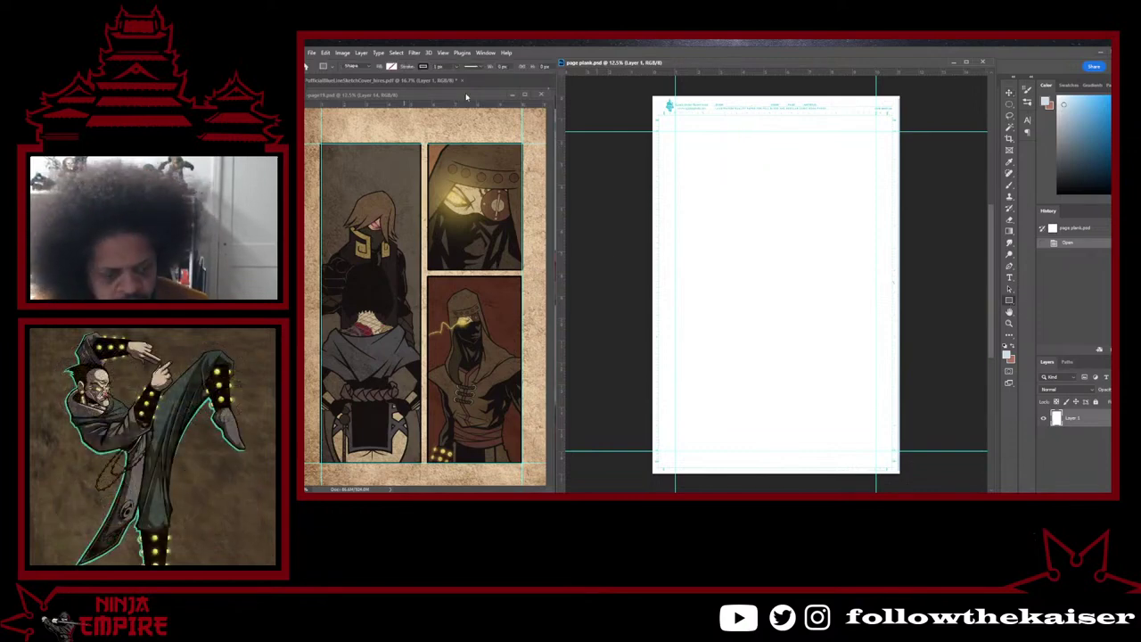
left_click(465, 91)
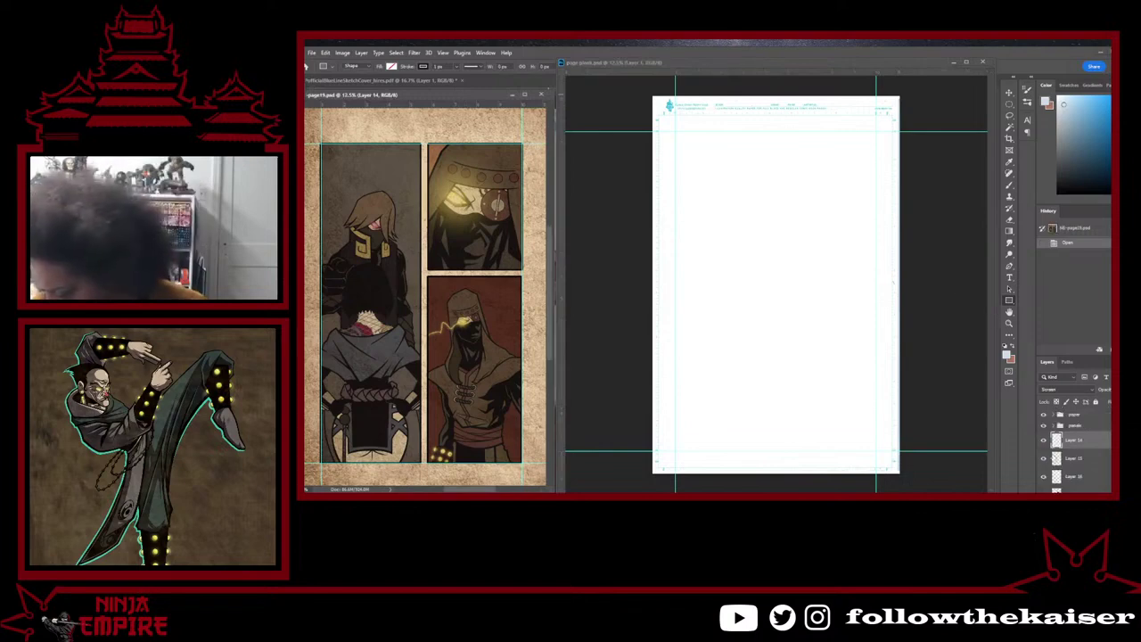
left_click(1044, 416)
key("b")
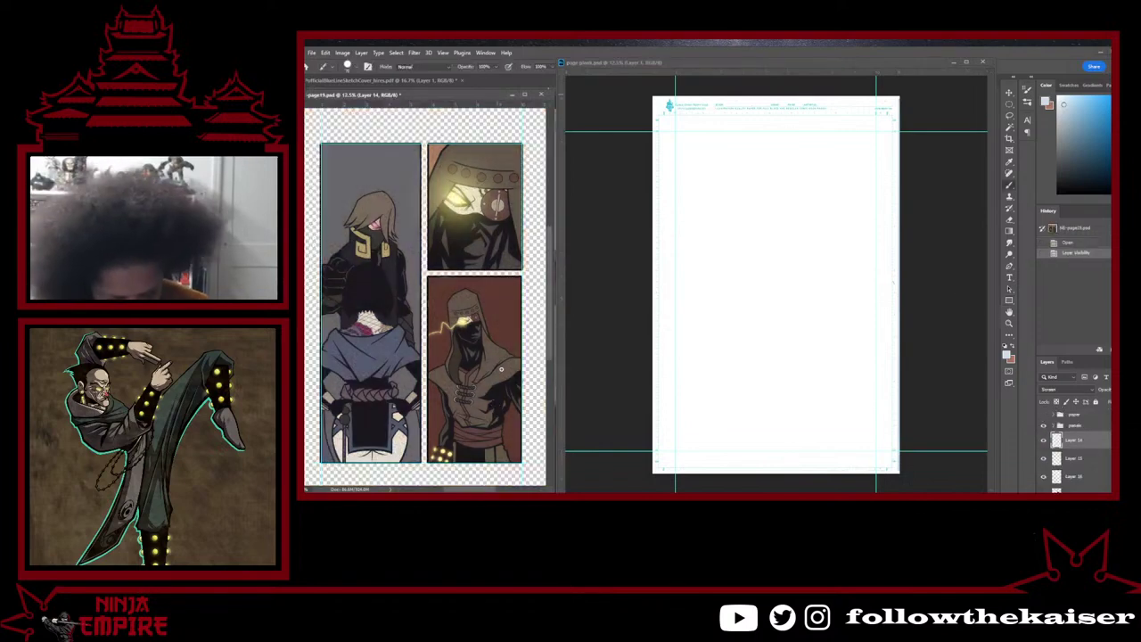
left_click(468, 329, "alt")
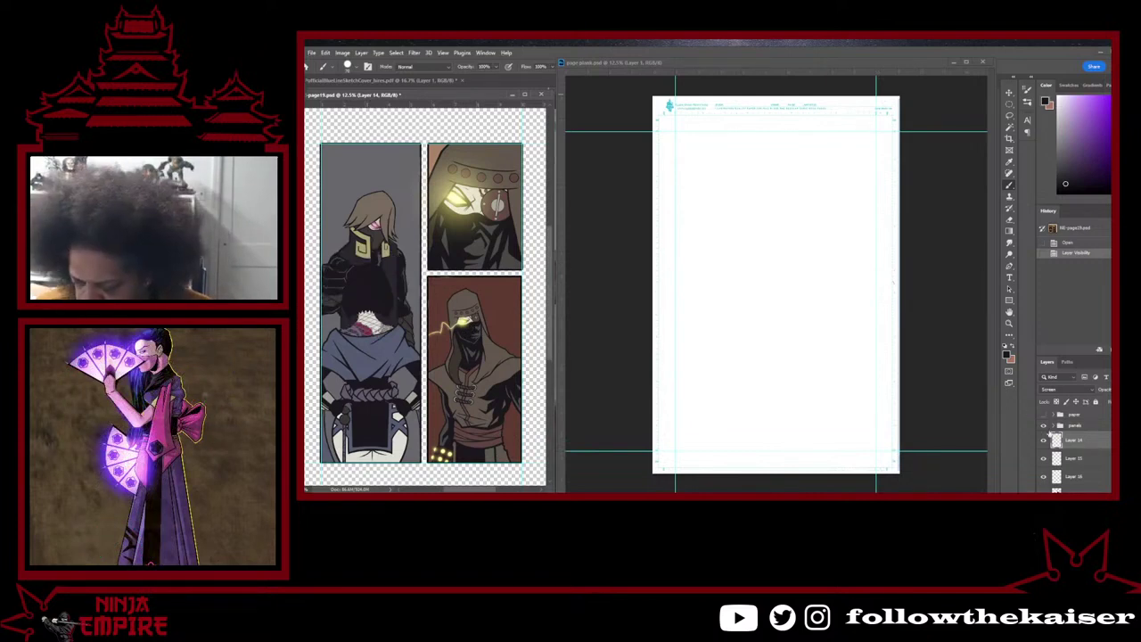
left_click(1044, 417)
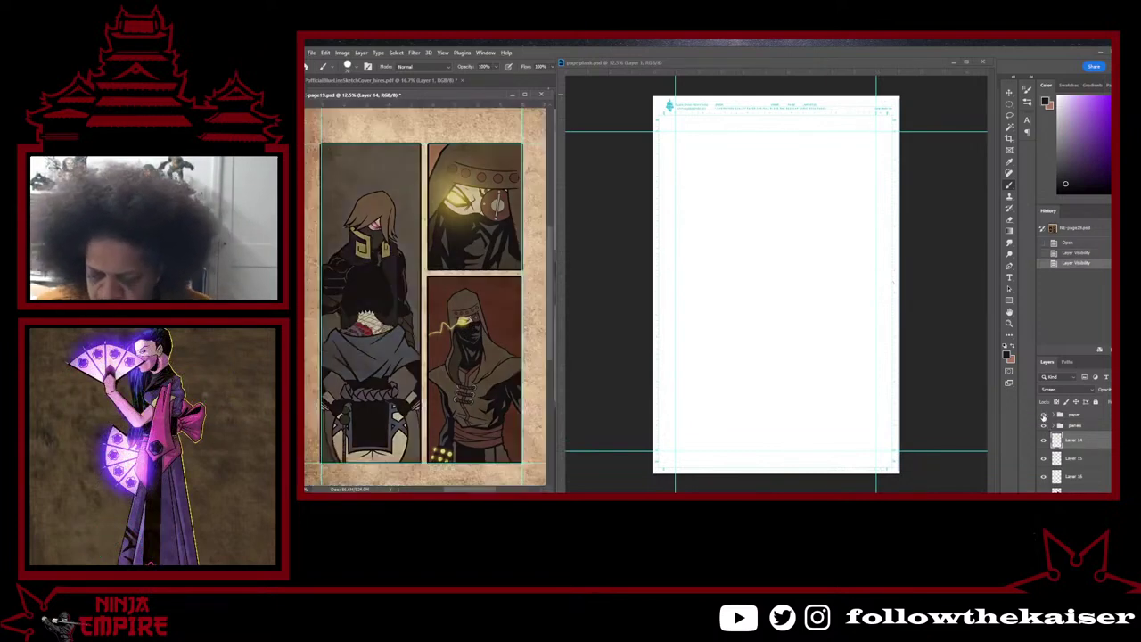
Step: On the blank page, draw an unfilled rectangle about 9.05 × 3.37 in spanning the side guides, starting at the top guide
left_click(783, 223)
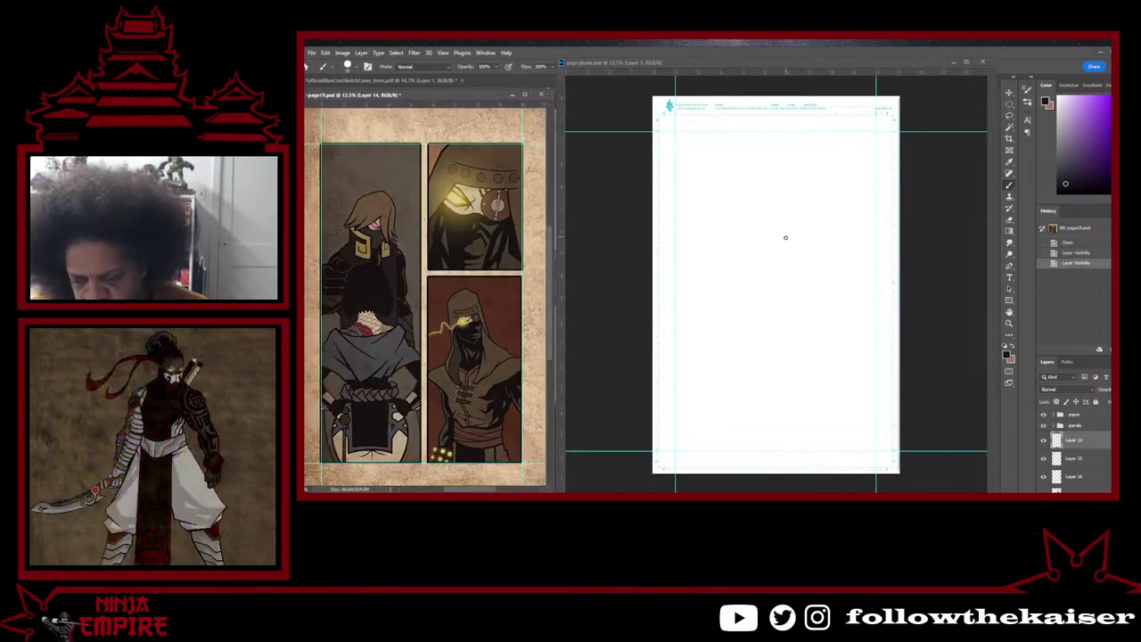
left_click(1009, 303)
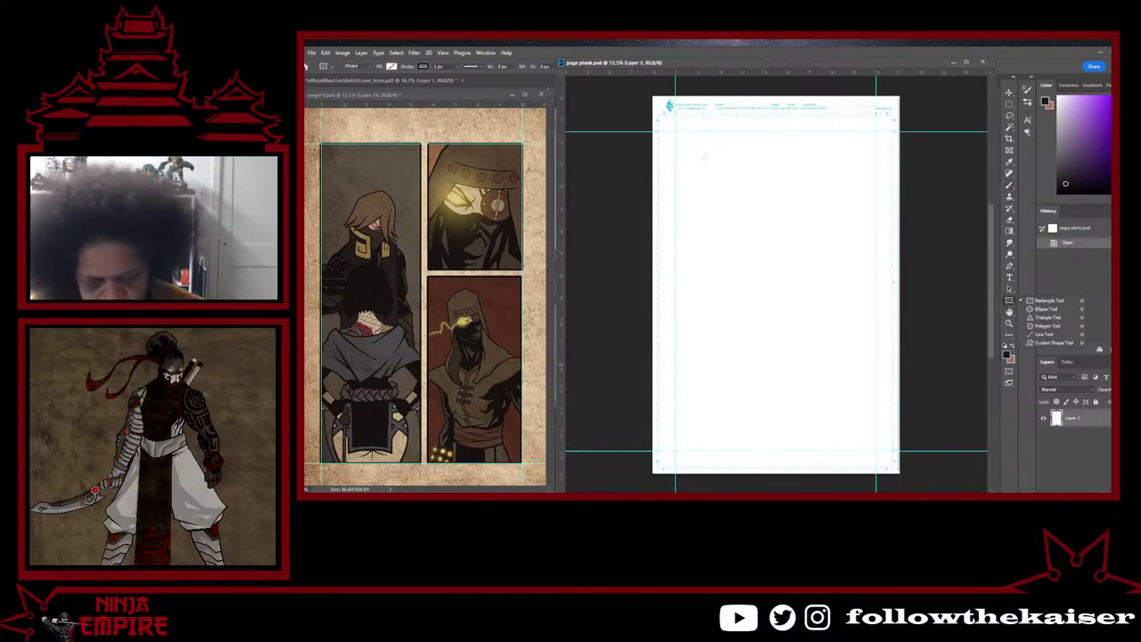
left_click(766, 184, "ctrl")
left_click_drag(769, 186, 752, 214)
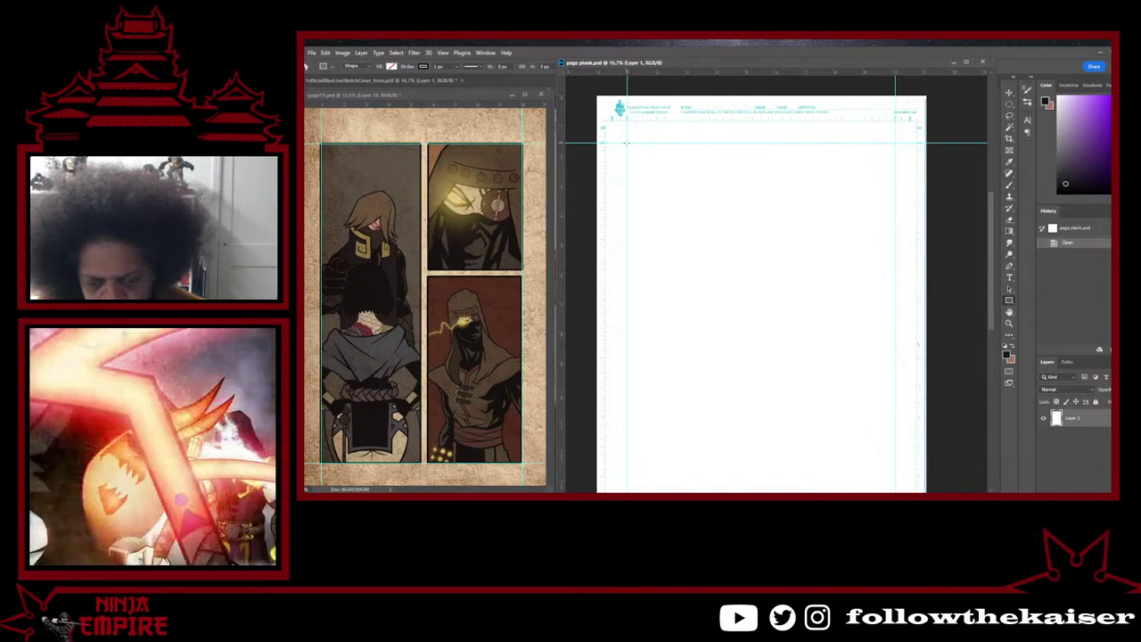
left_click_drag(627, 142, 894, 241)
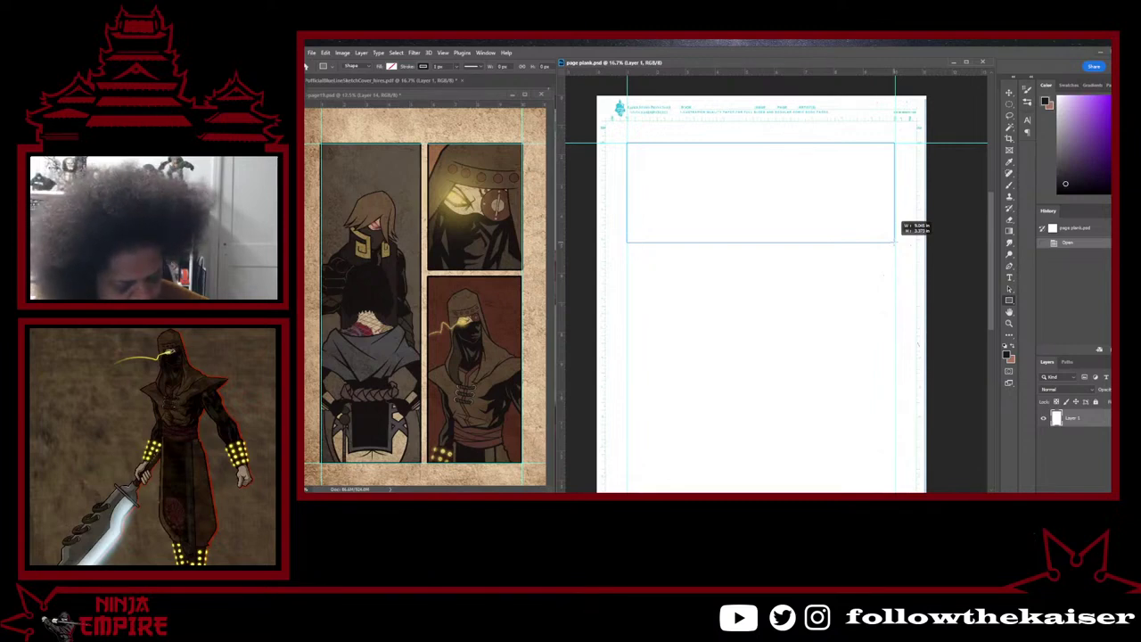
left_click_drag(893, 241, 895, 242)
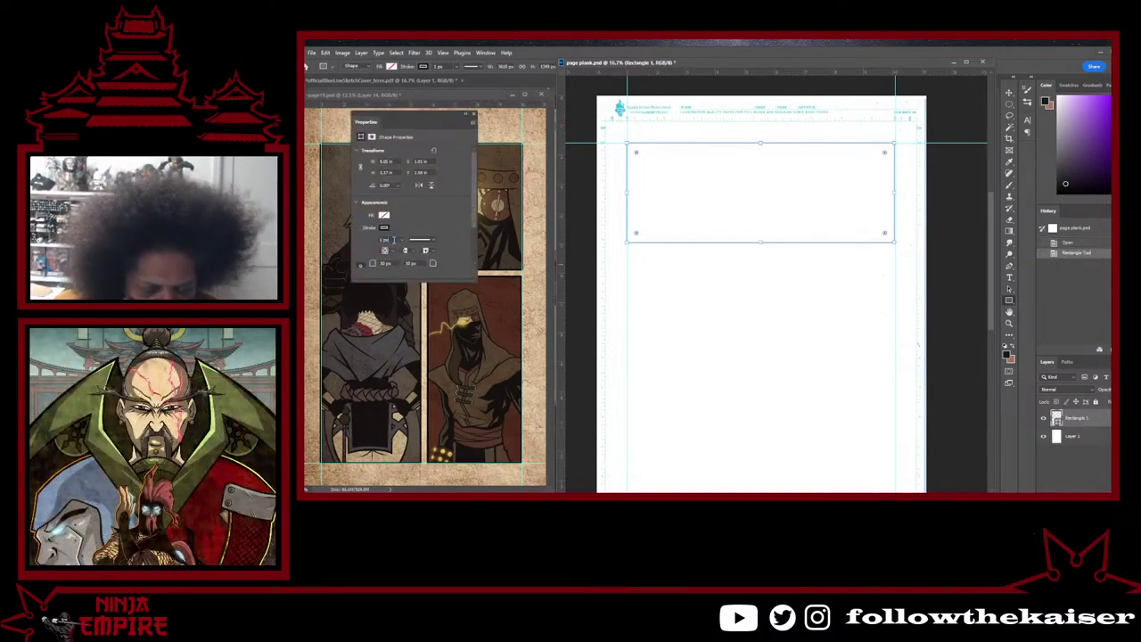
Step: Set the top rectangle's stroke to 30 px and pull both its sides inward to about 8.15 in wide
left_click_drag(394, 240, 378, 240)
type("30")
key("Return")
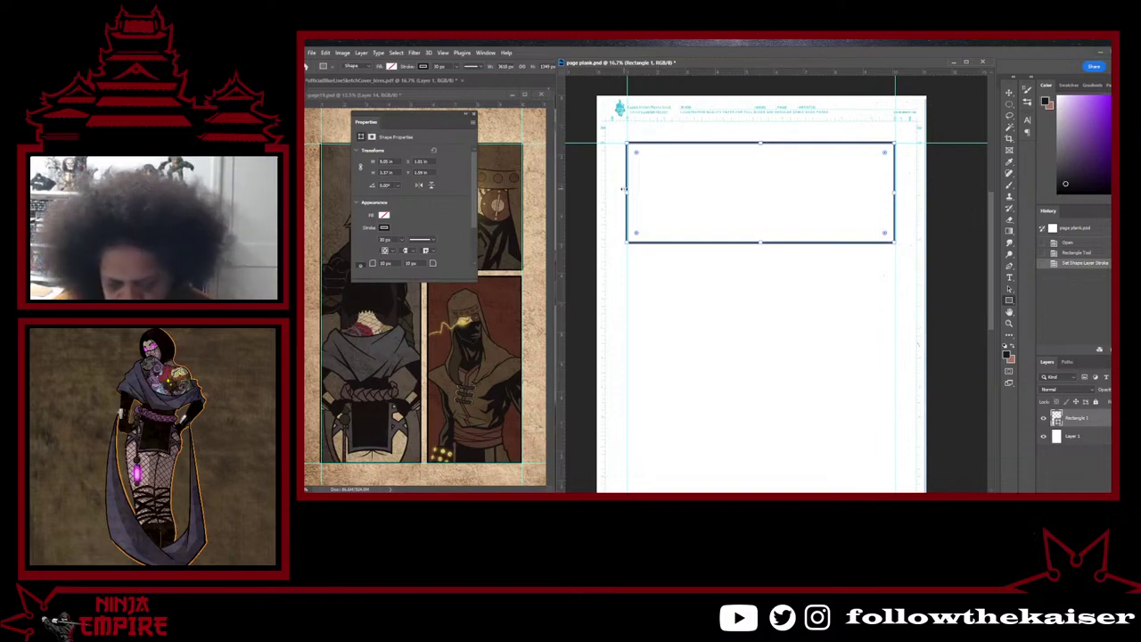
left_click_drag(626, 193, 639, 193)
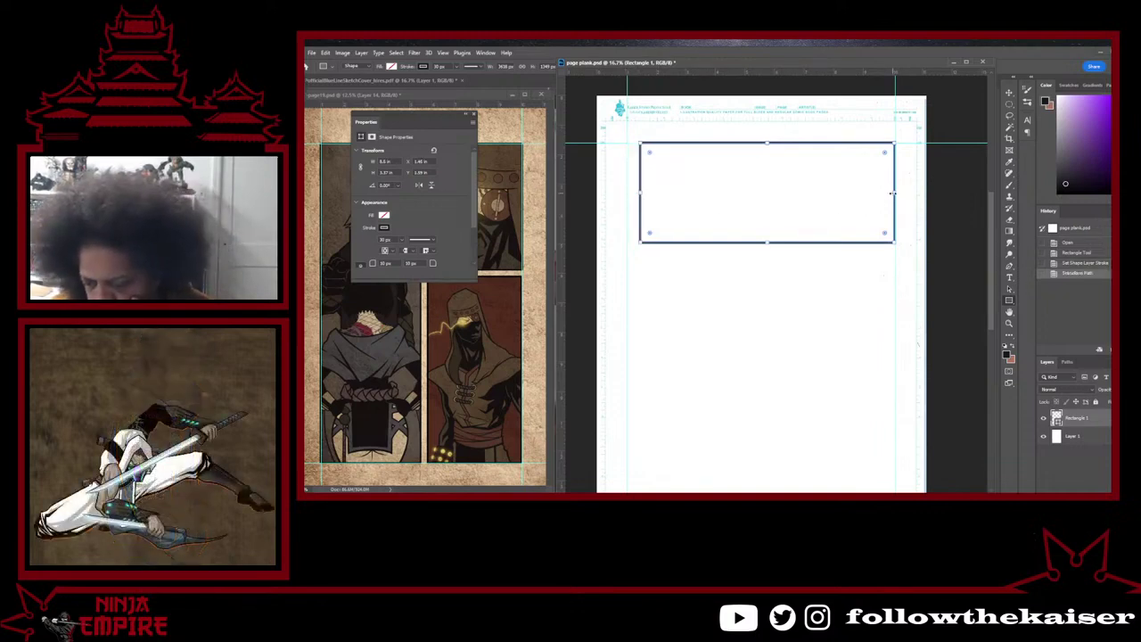
left_click_drag(892, 193, 881, 194)
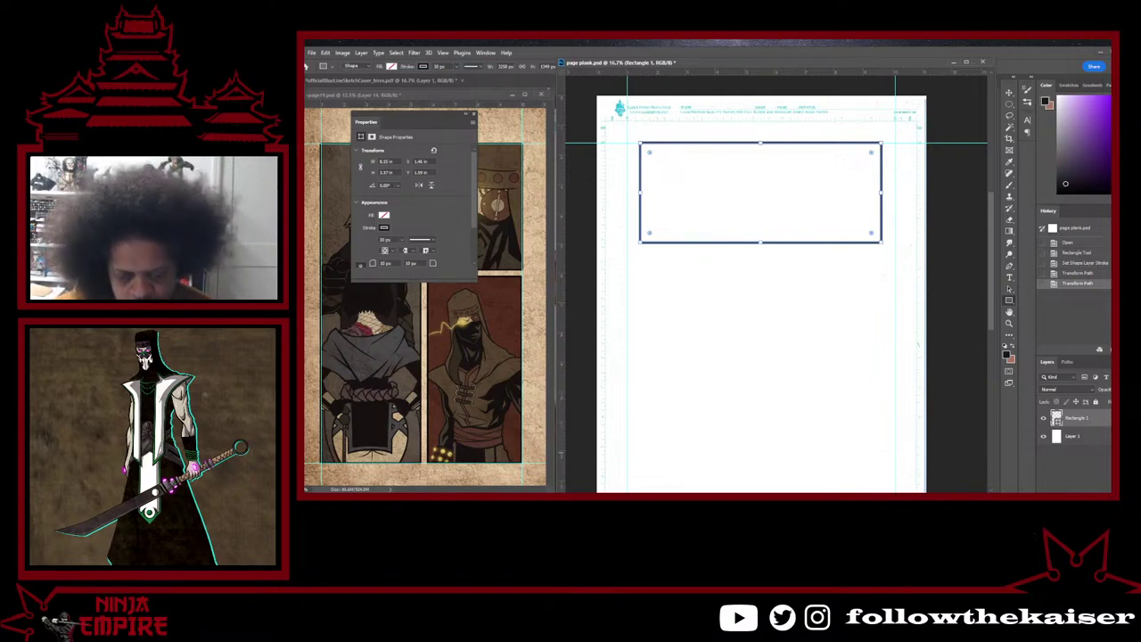
Step: Draw a second rectangle about 4.7 × 2.67 in below the top panel, with its right edge on the right guide
scroll(944, 418, "down", 5)
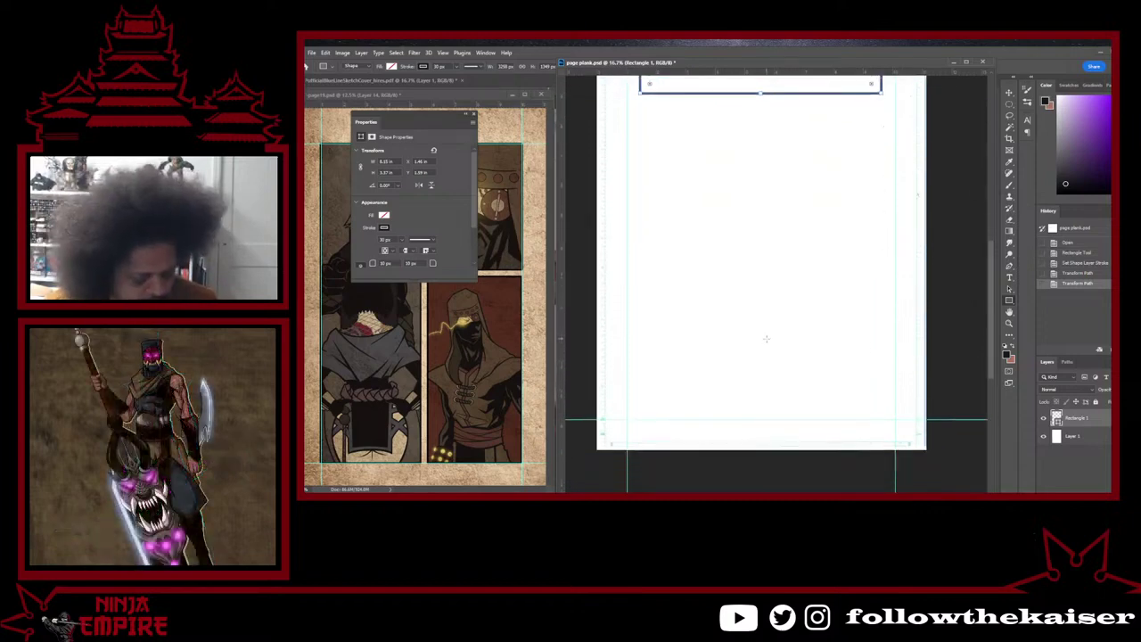
scroll(765, 342, "up", 1)
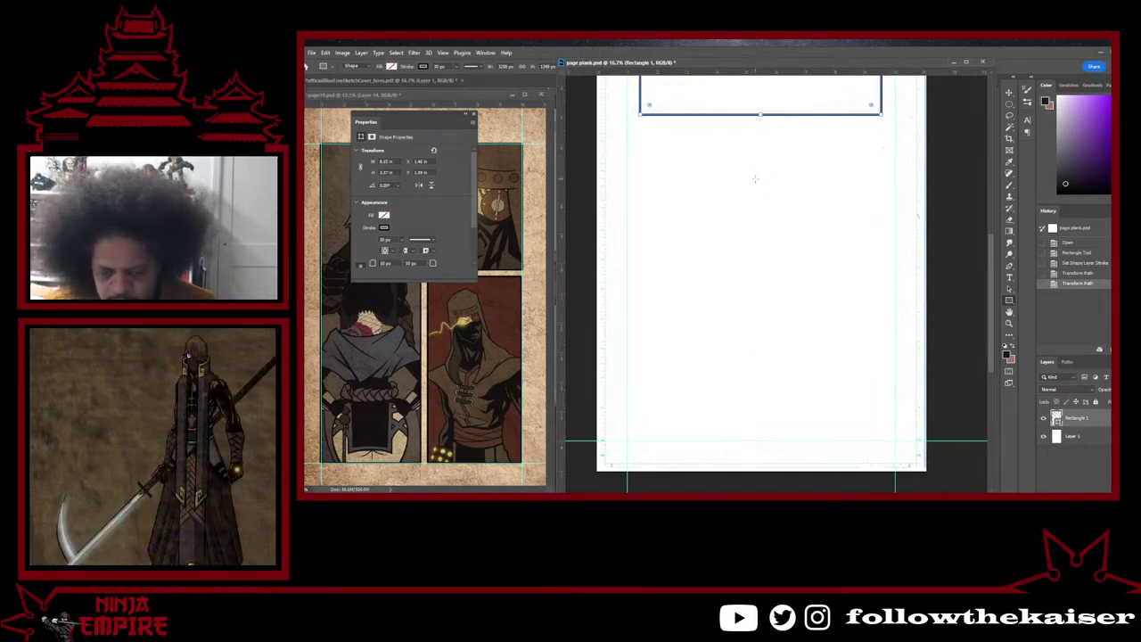
left_click_drag(755, 180, 894, 259)
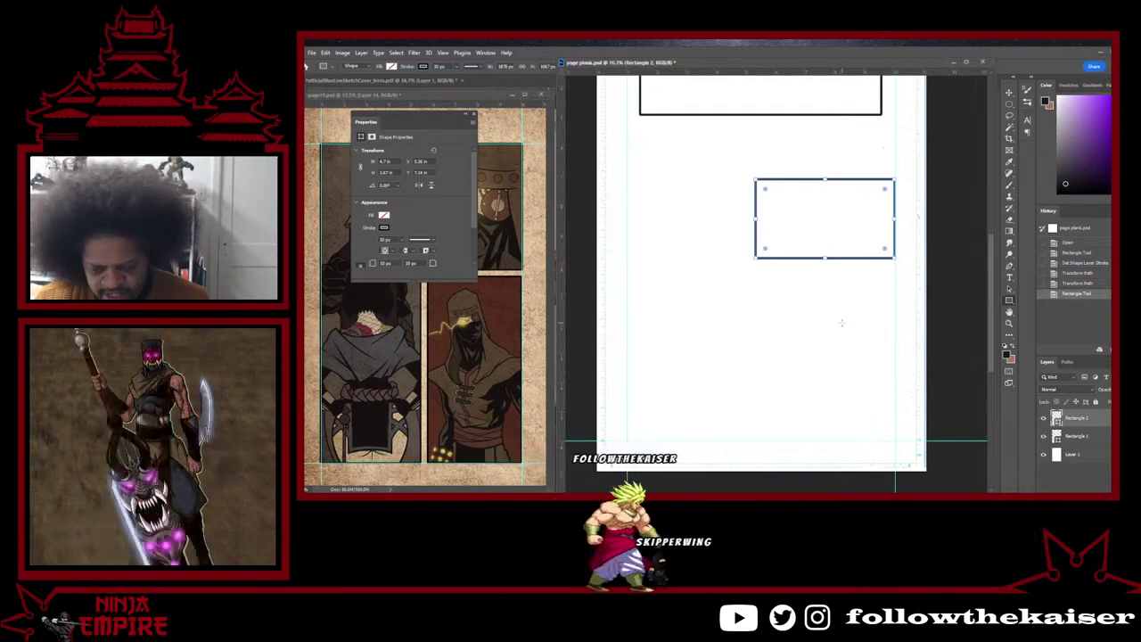
left_click(1082, 438)
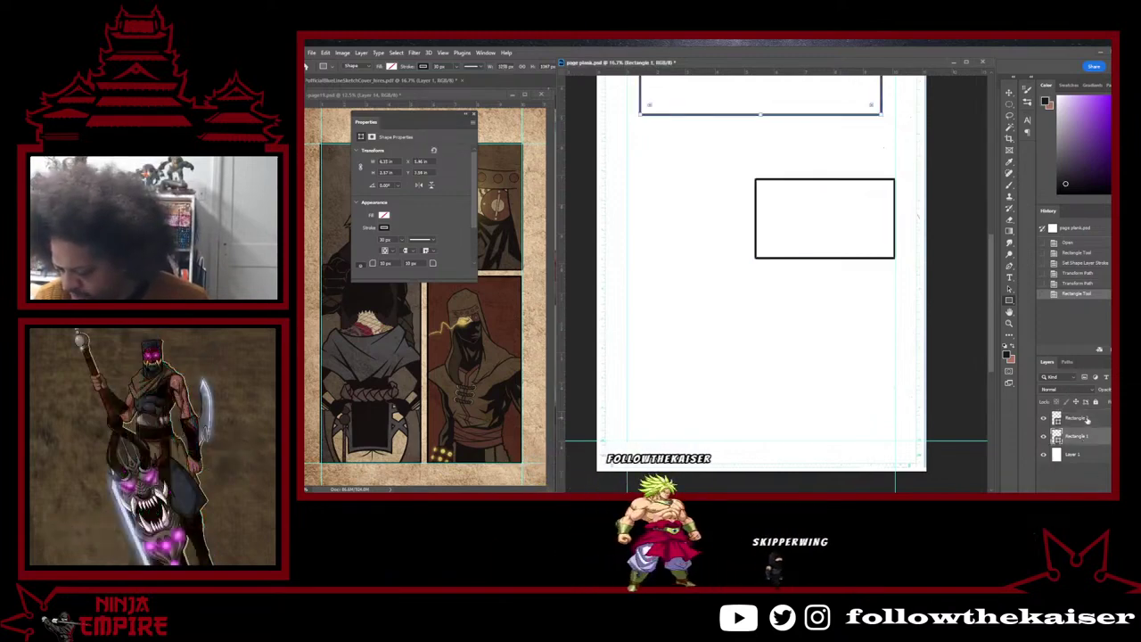
left_click(1087, 420)
key("ctrl+a")
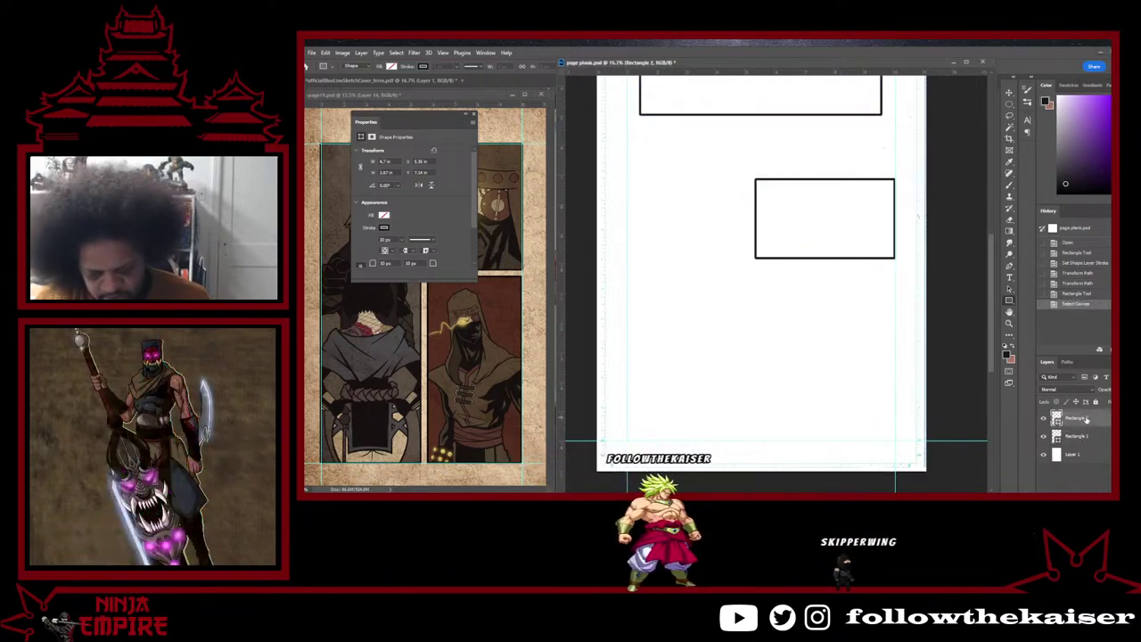
key("ctrl+v")
scroll(818, 341, "down", 3)
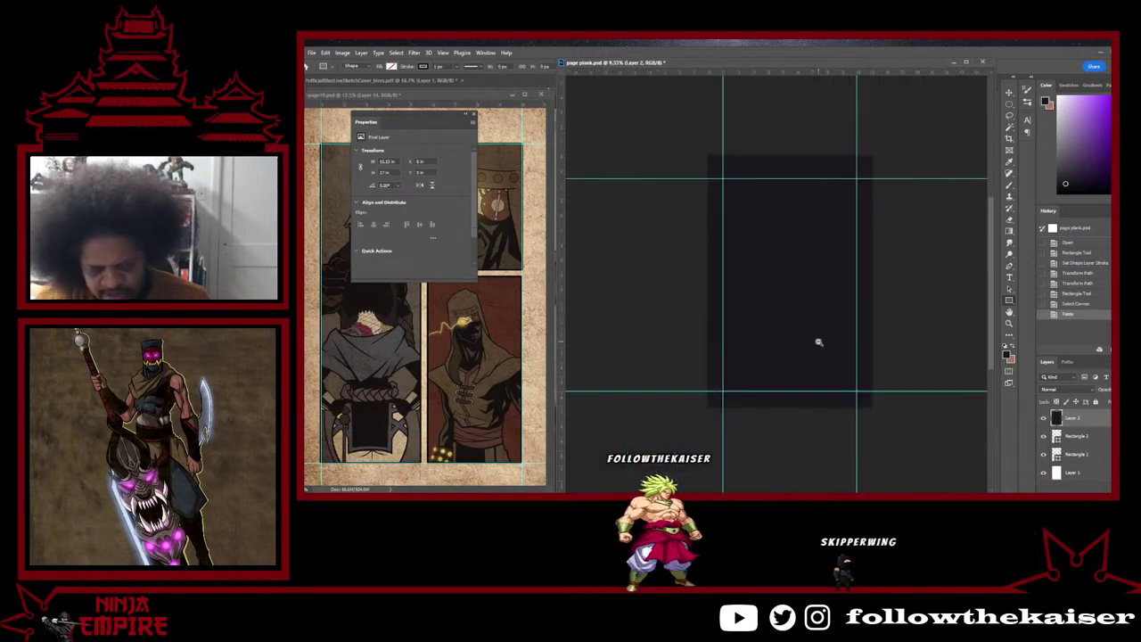
key("ctrl+z")
key("ctrl+z")
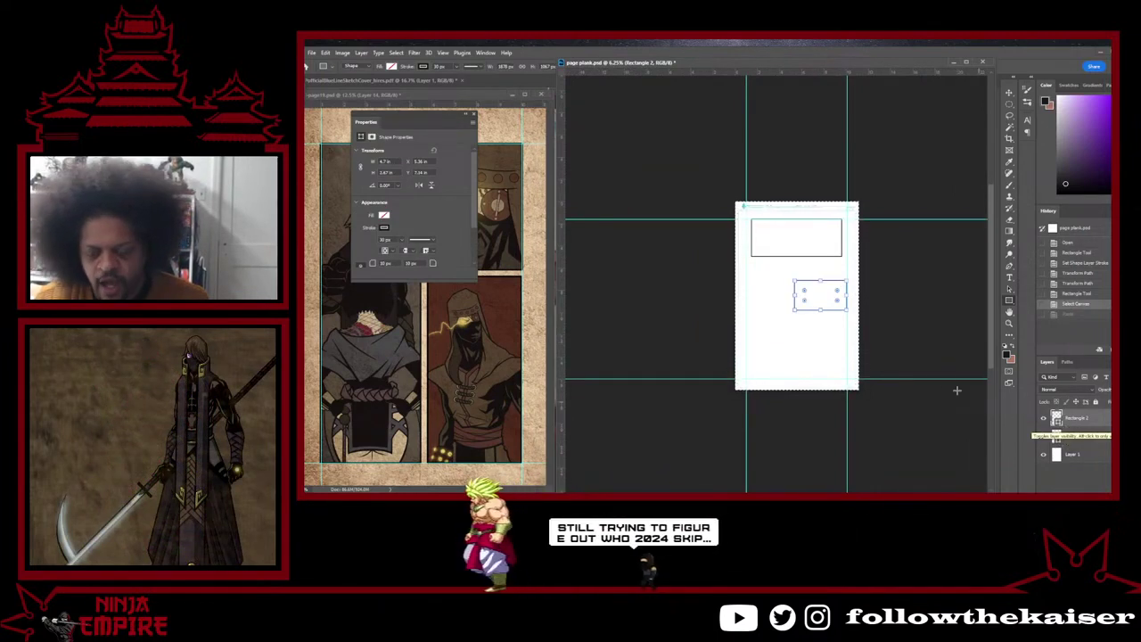
Step: Duplicate the small rectangle's layer and move the copy straight down, leaving a narrow gap beneath the original
right_click(1100, 425)
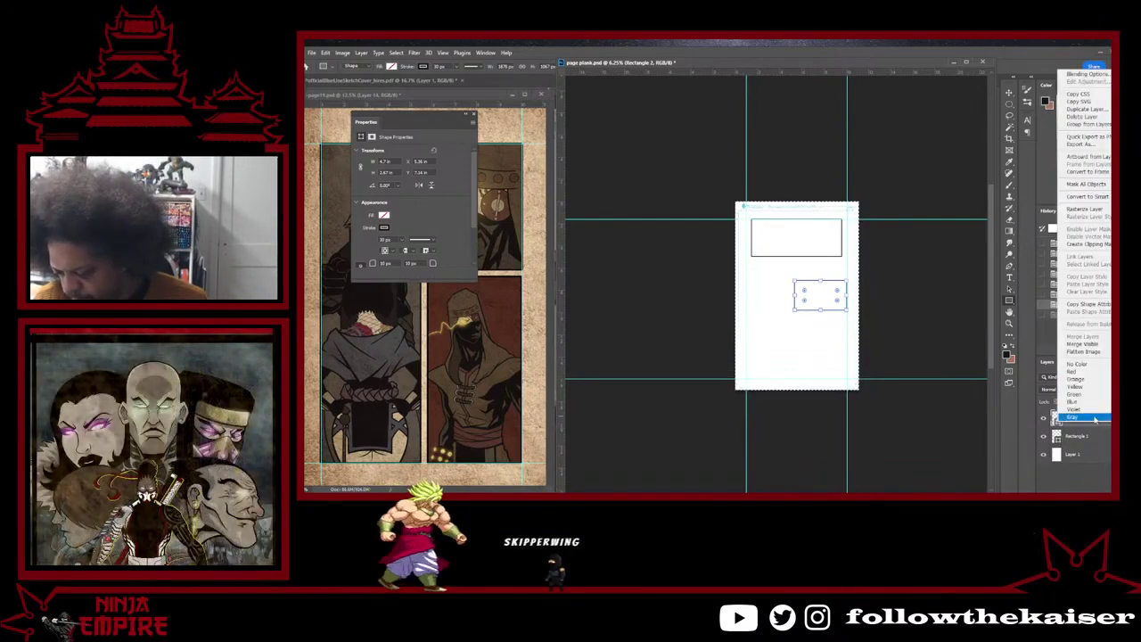
left_click(1096, 468)
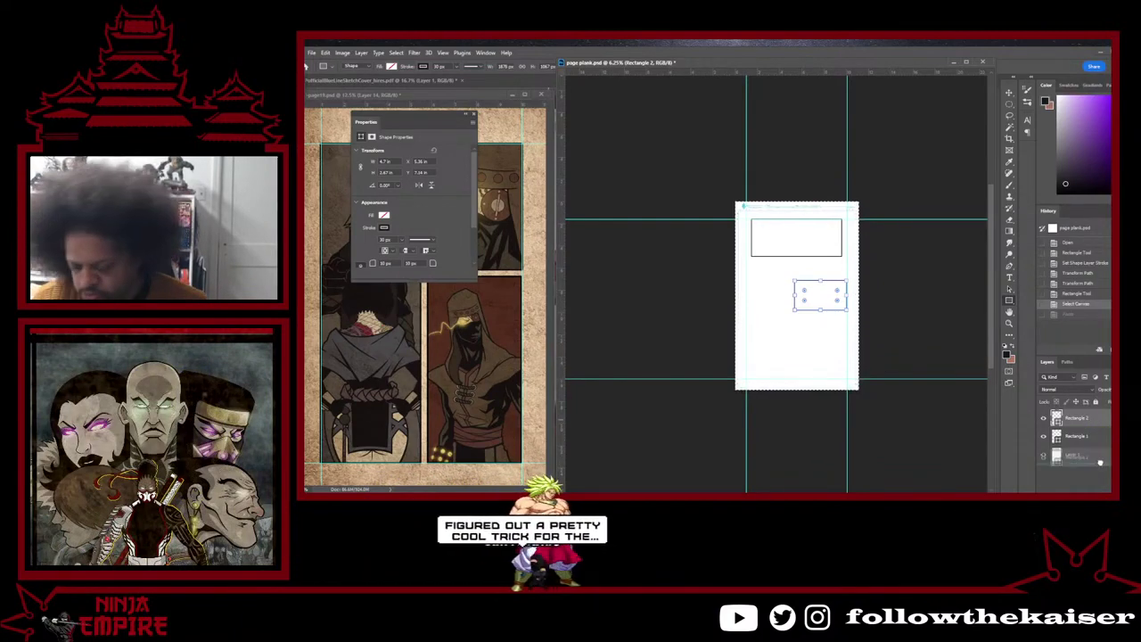
key("ctrl+j")
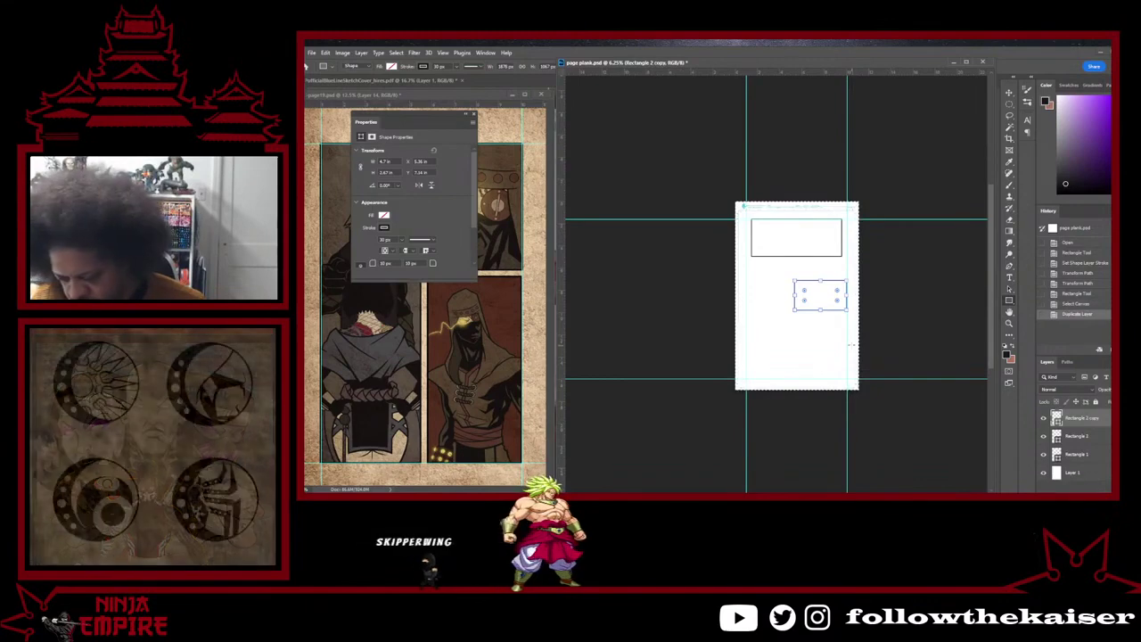
key("v")
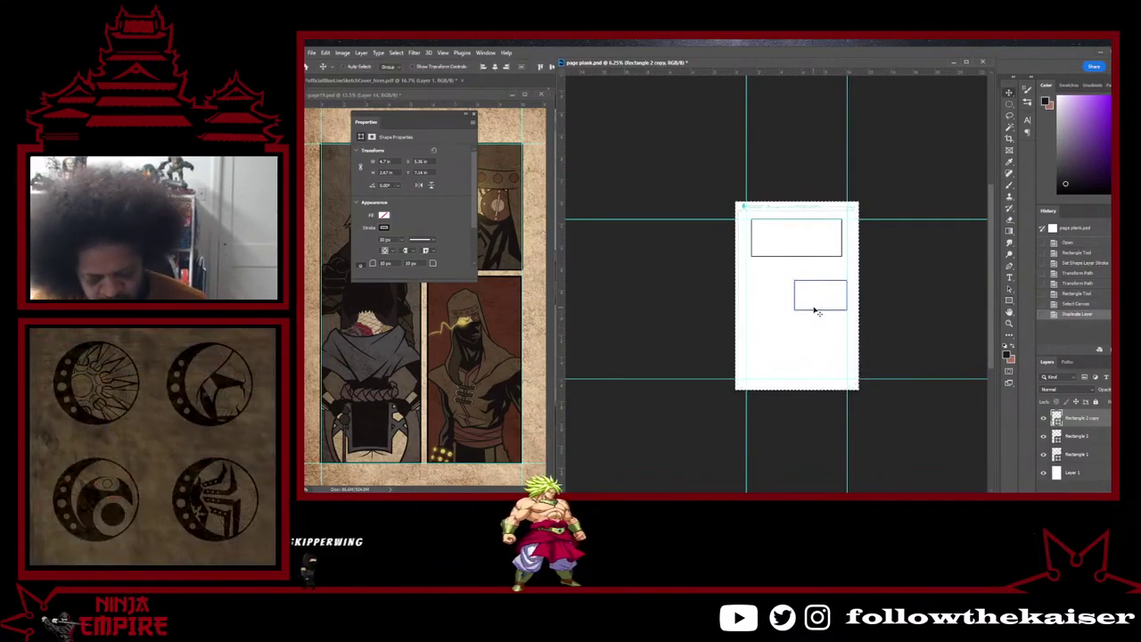
left_click_drag(817, 312, 817, 343)
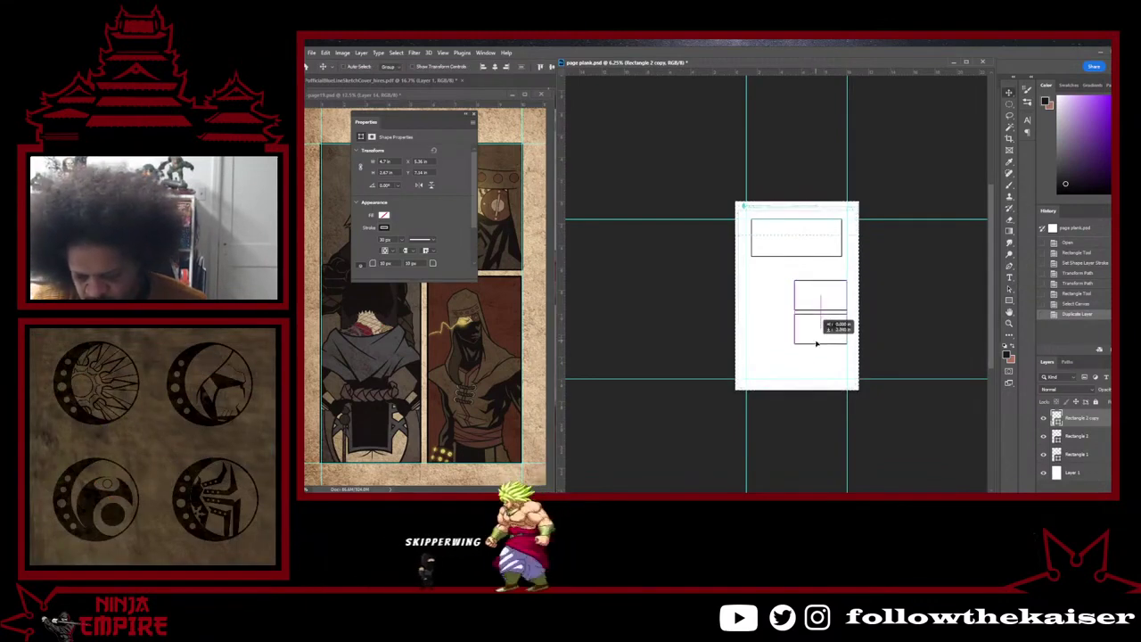
Step: Duplicate the lower small rectangle and move the copy straight down so that its bottom edge meets the bottom guide
left_click(824, 327, "ctrl")
left_click(824, 328, "ctrl")
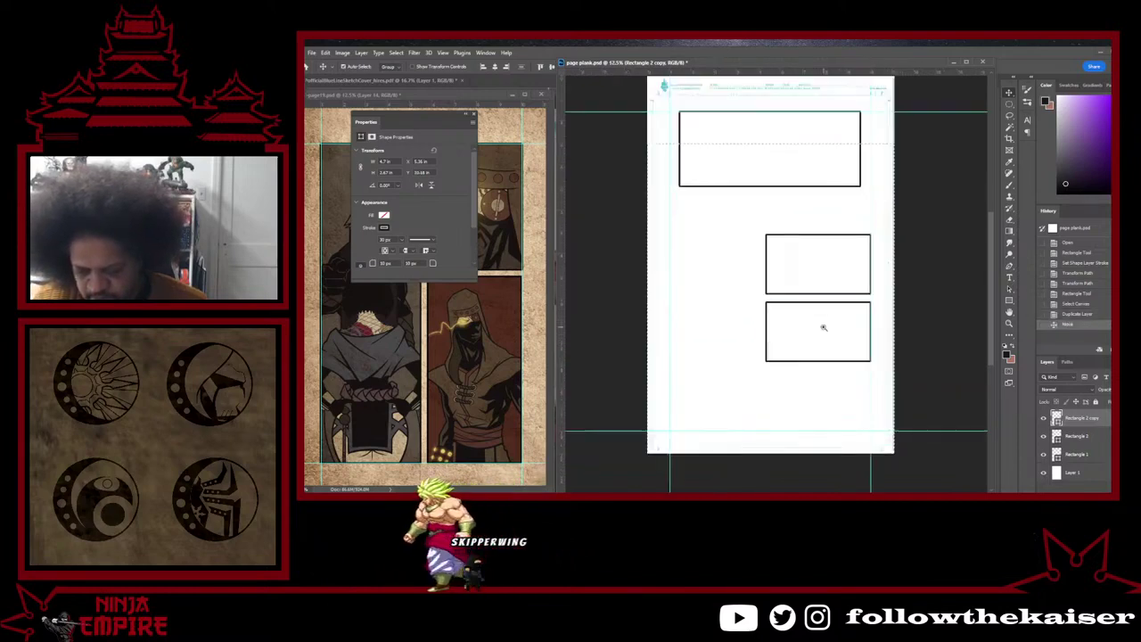
left_click(824, 327, "ctrl")
left_click(824, 328, "ctrl")
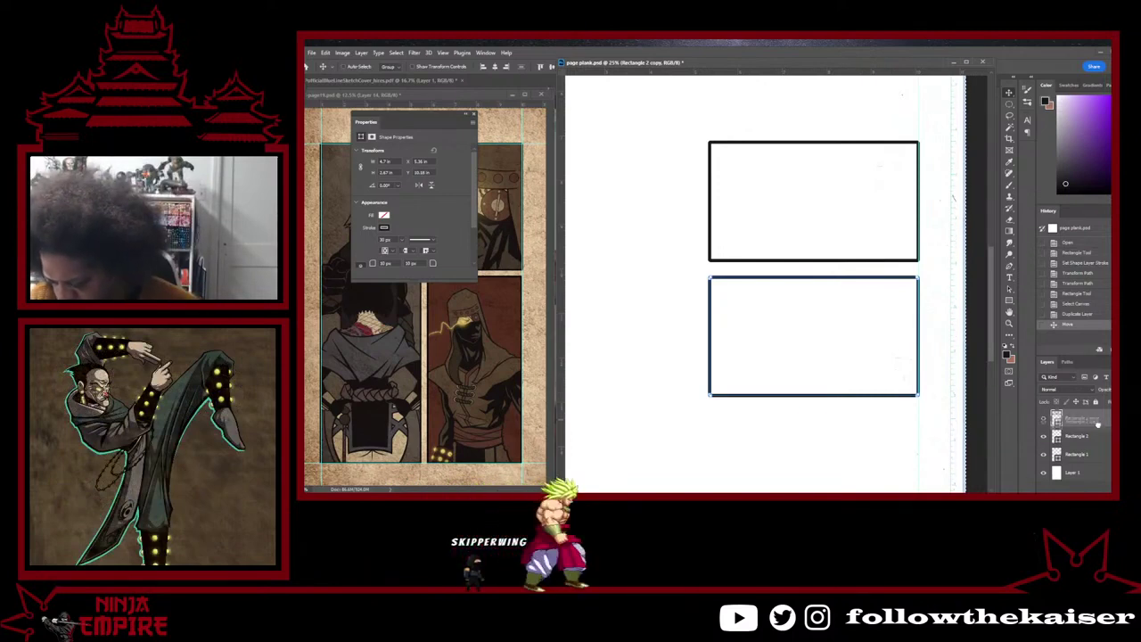
key("ctrl+j")
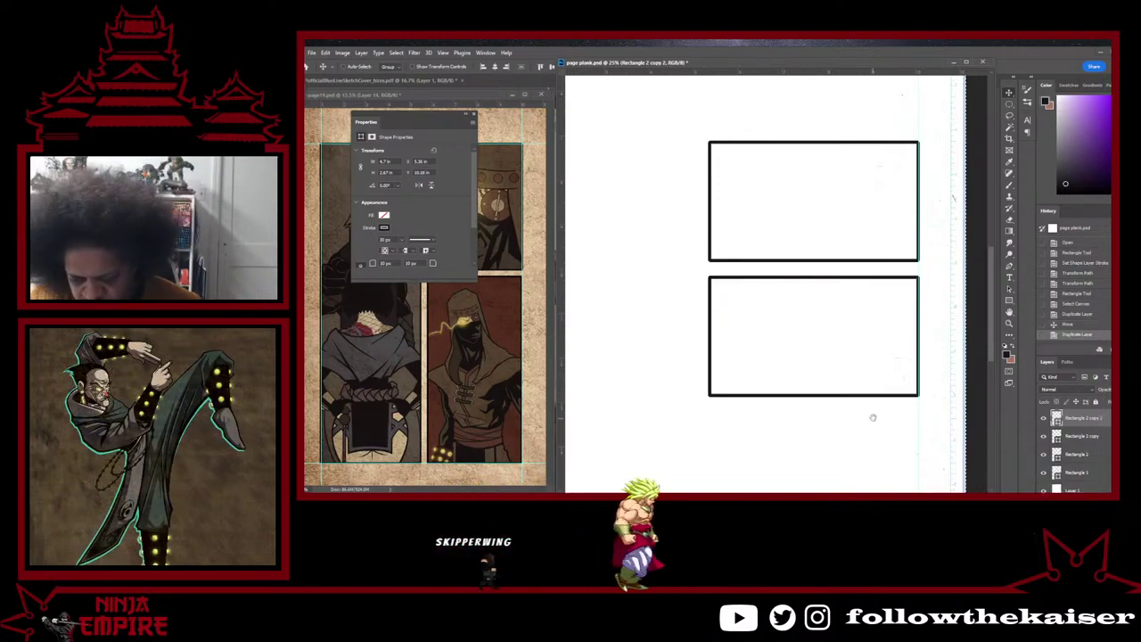
left_click_drag(873, 418, 869, 309)
left_click_drag(786, 126, 788, 259)
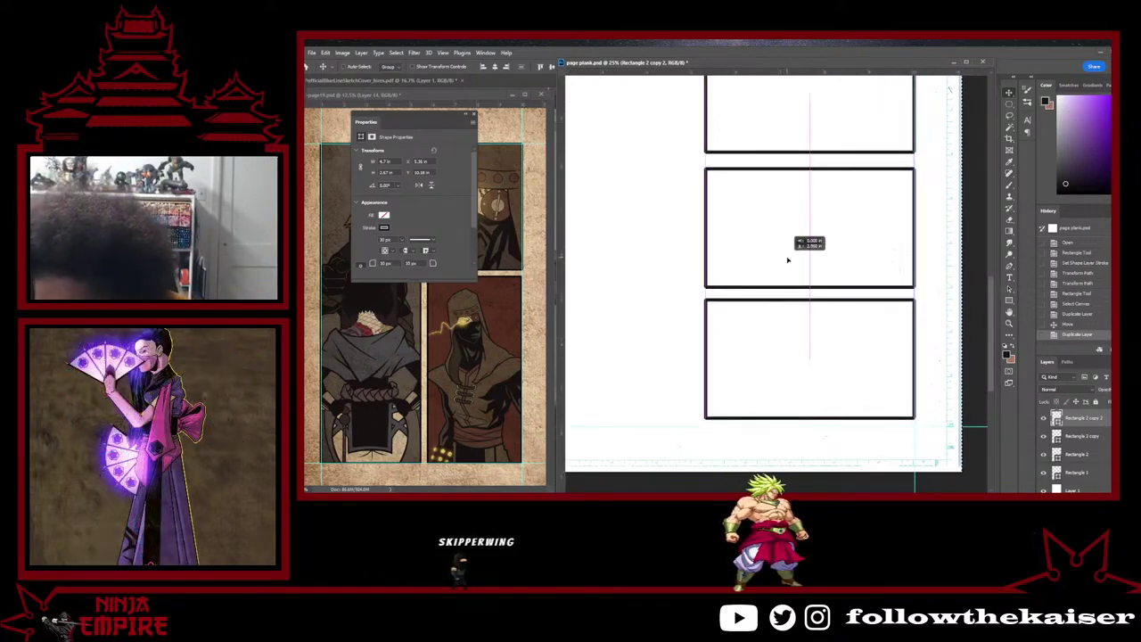
left_click_drag(789, 260, 789, 267)
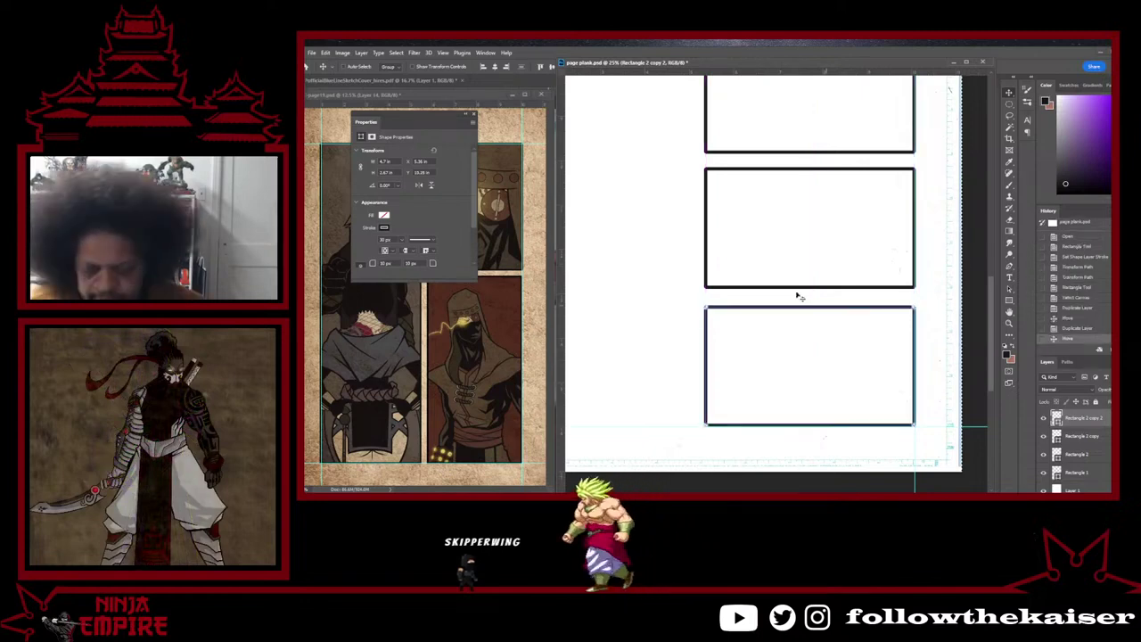
scroll(789, 266, "down", 2)
scroll(741, 262, "up", 5)
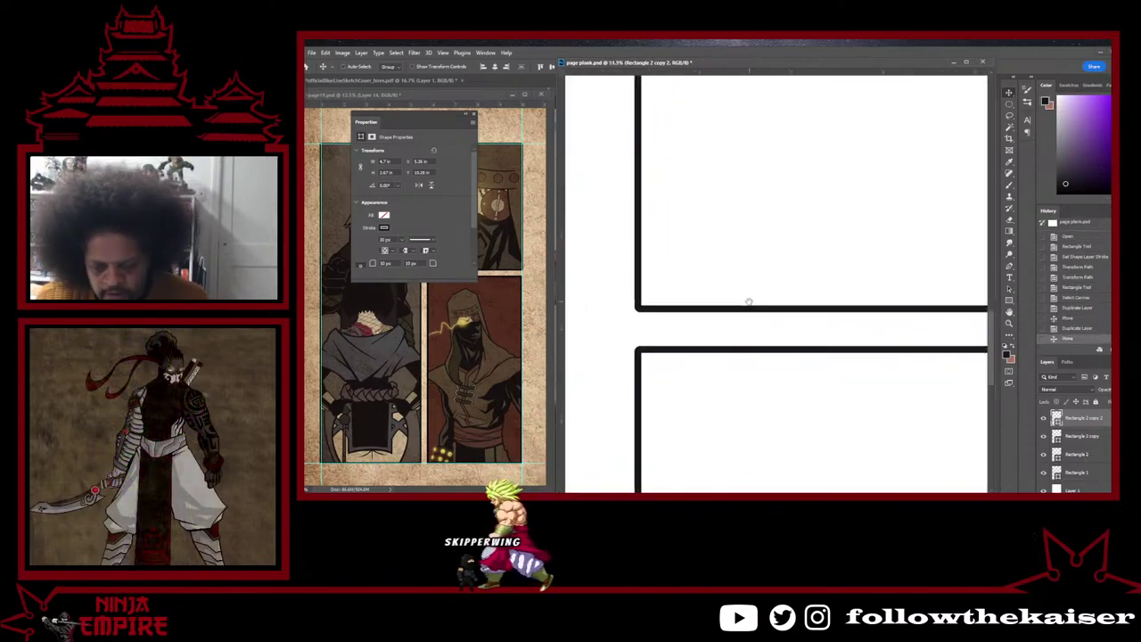
scroll(776, 301, "down", 3)
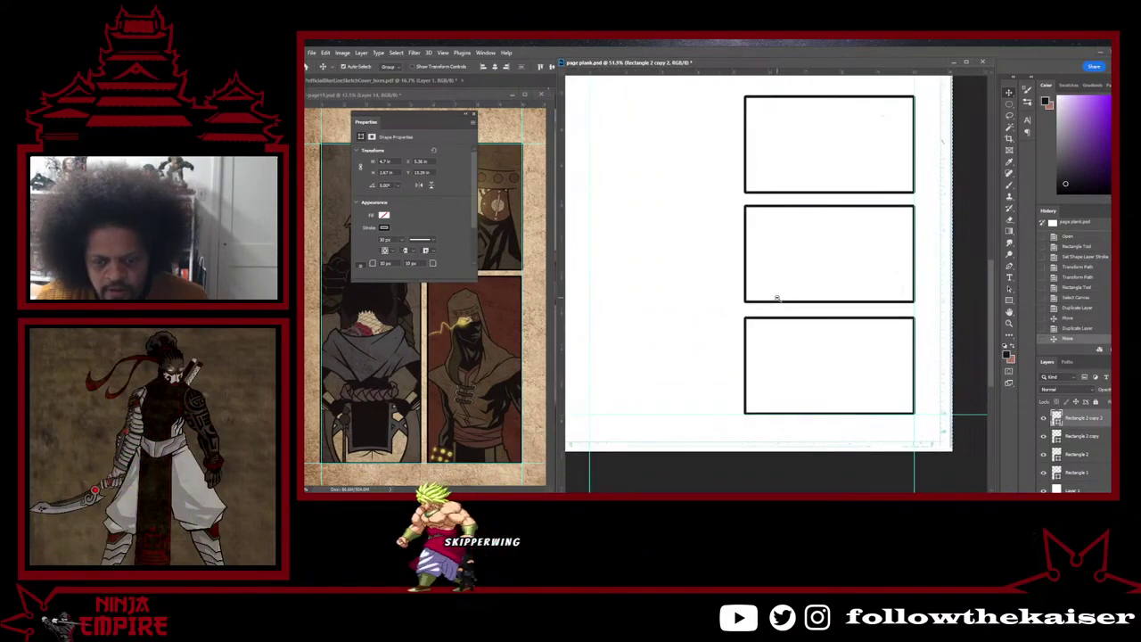
Step: Narrow the bottom small rectangle to about 4.41 in wide by pulling its left edge inward
left_click_drag(776, 298, 783, 388)
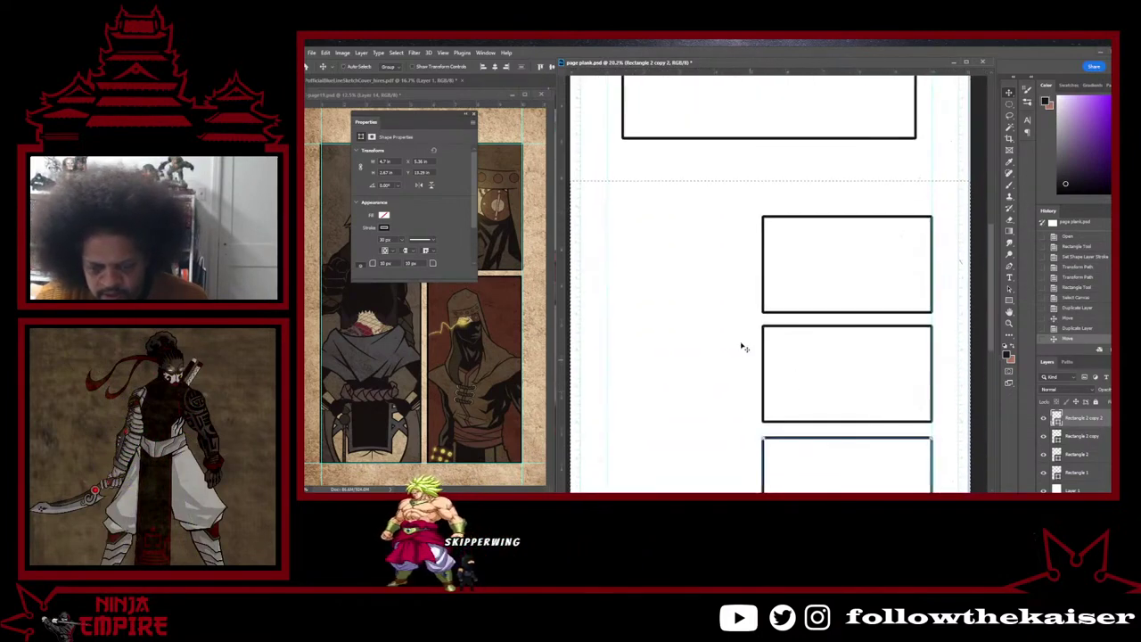
scroll(670, 311, "down", 1)
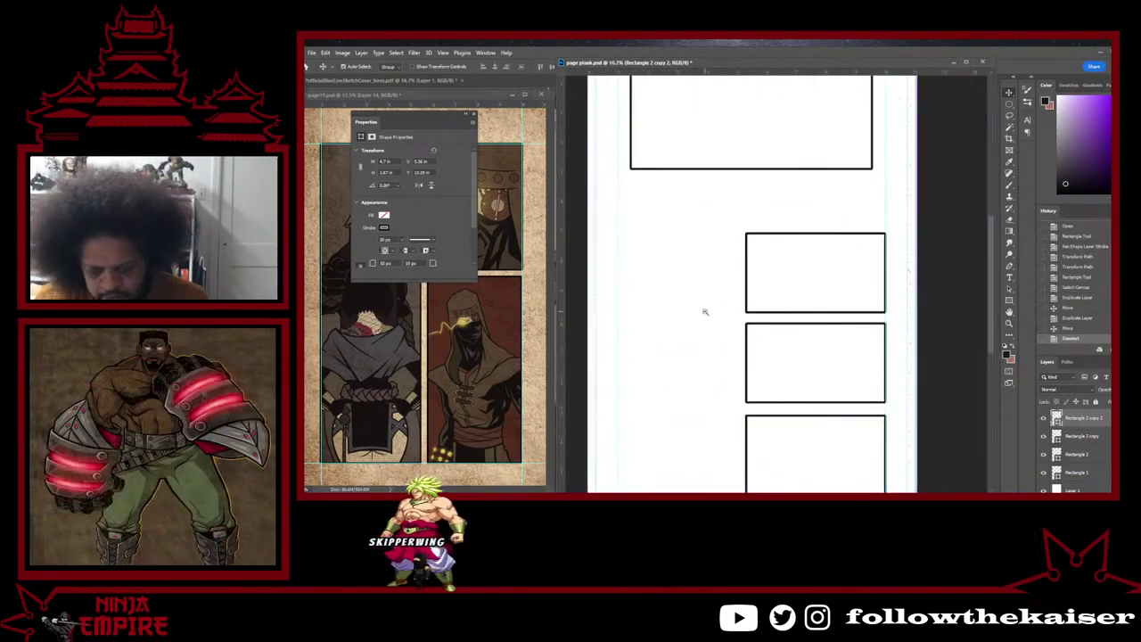
scroll(705, 312, "down", 1)
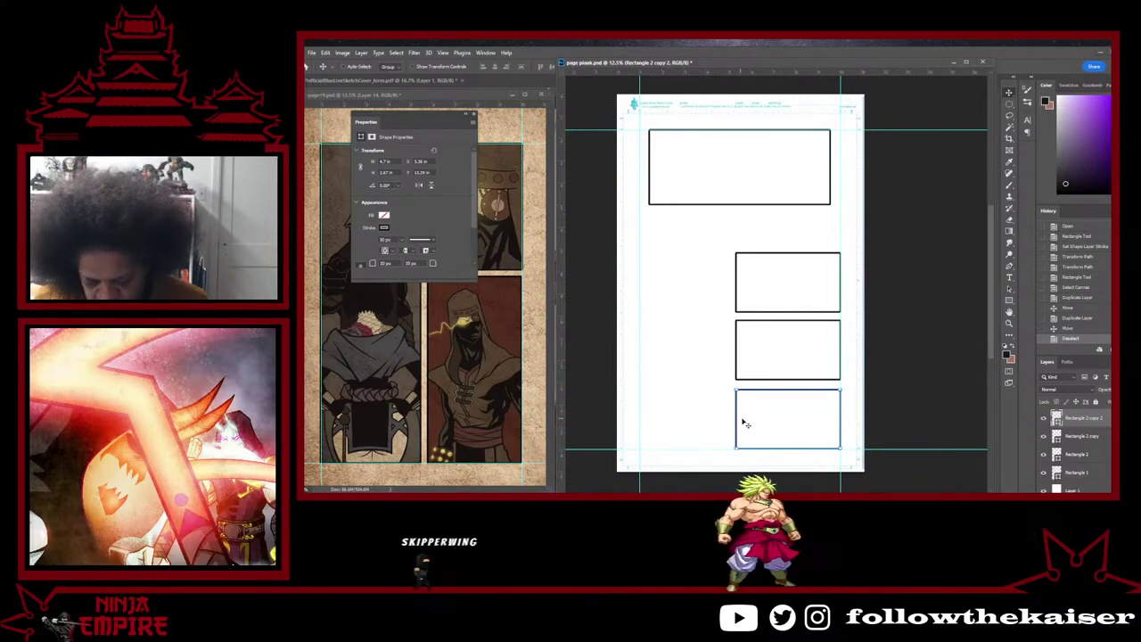
left_click(1095, 437)
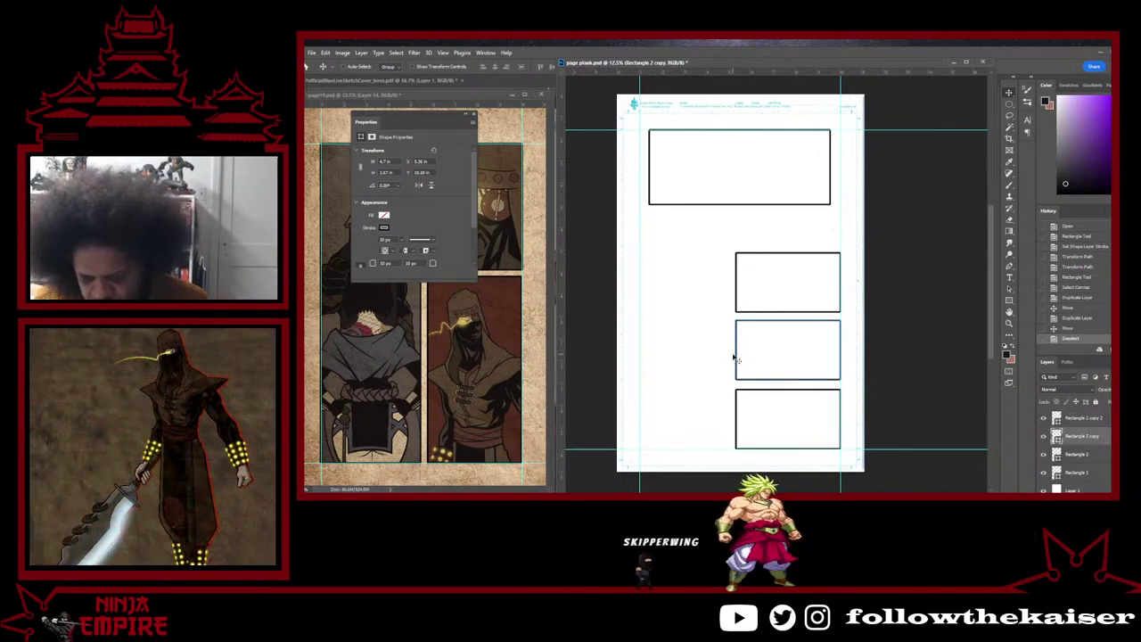
scroll(763, 343, "up", 3)
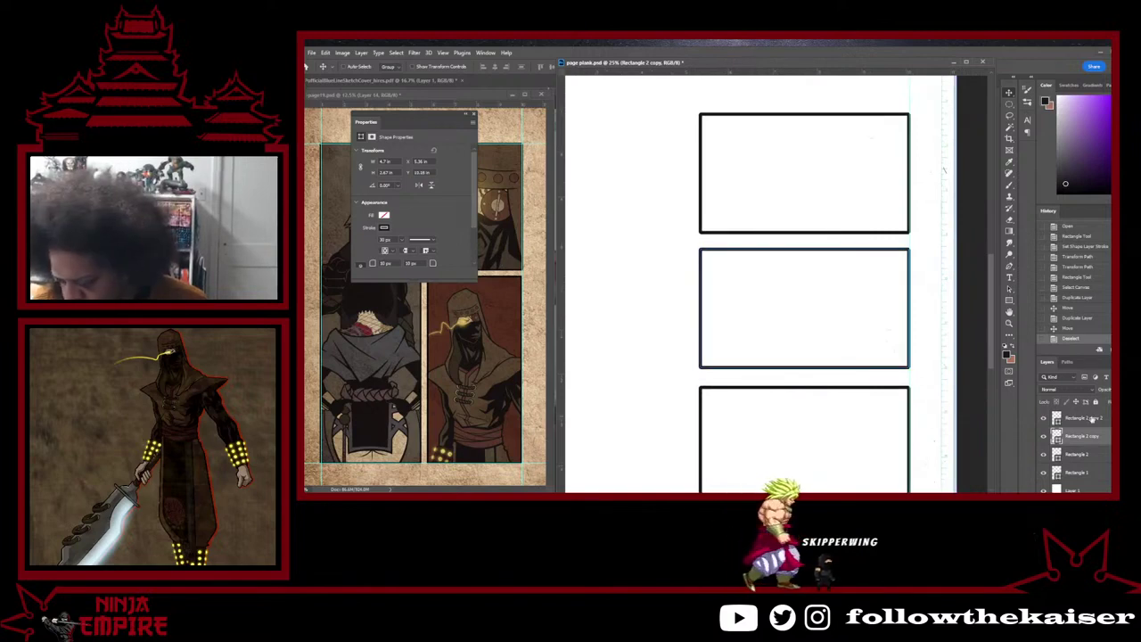
left_click(1094, 419)
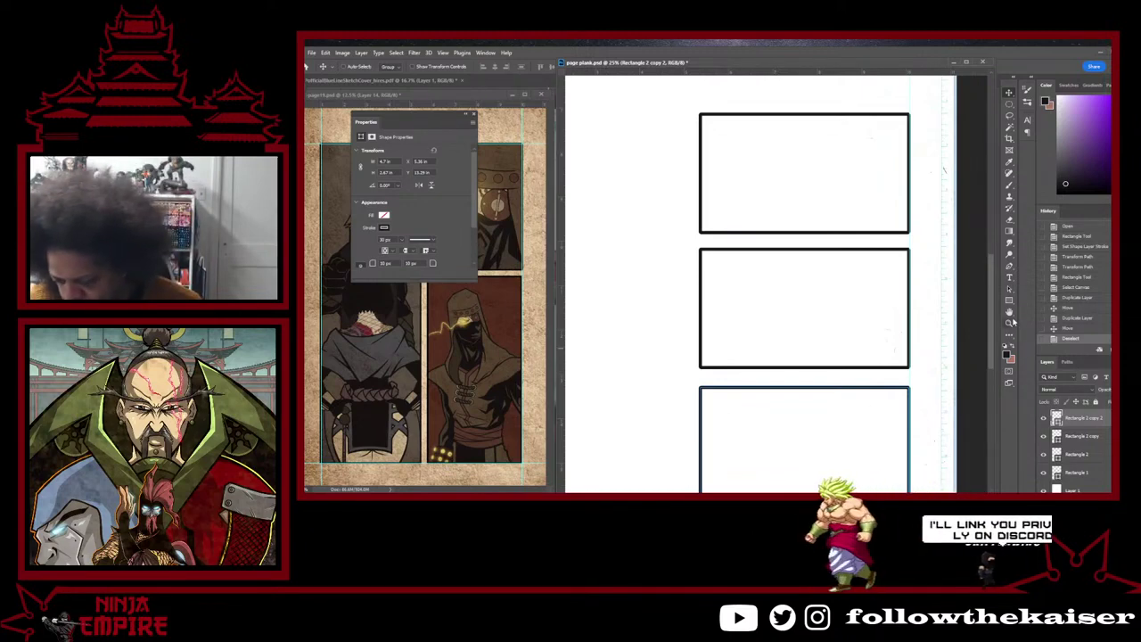
left_click(1009, 301)
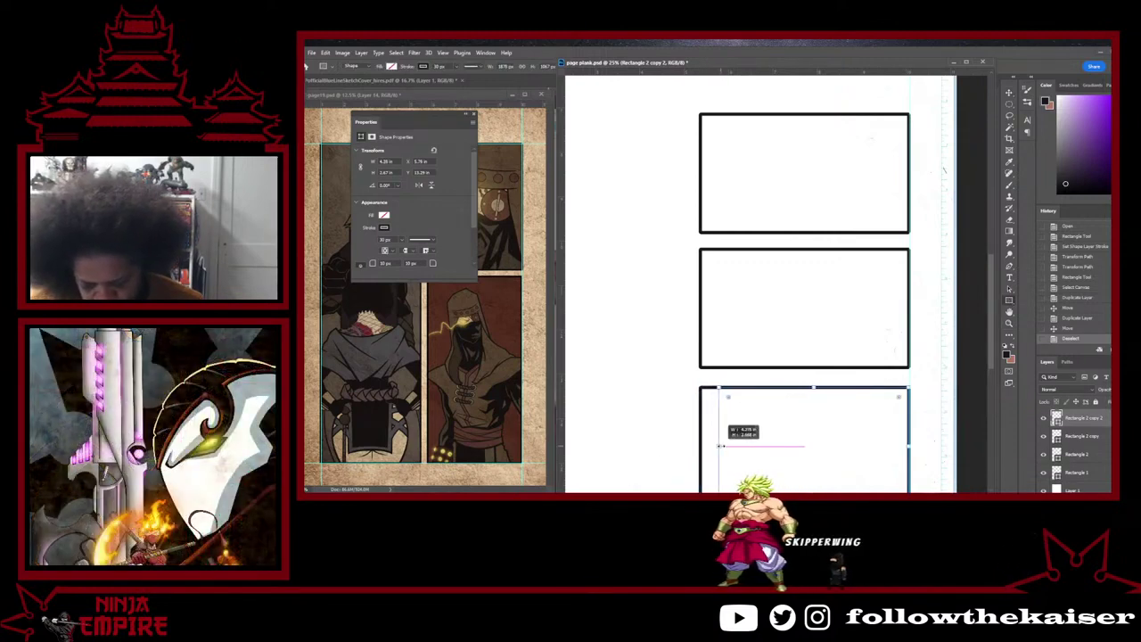
scroll(723, 444, "down", 2)
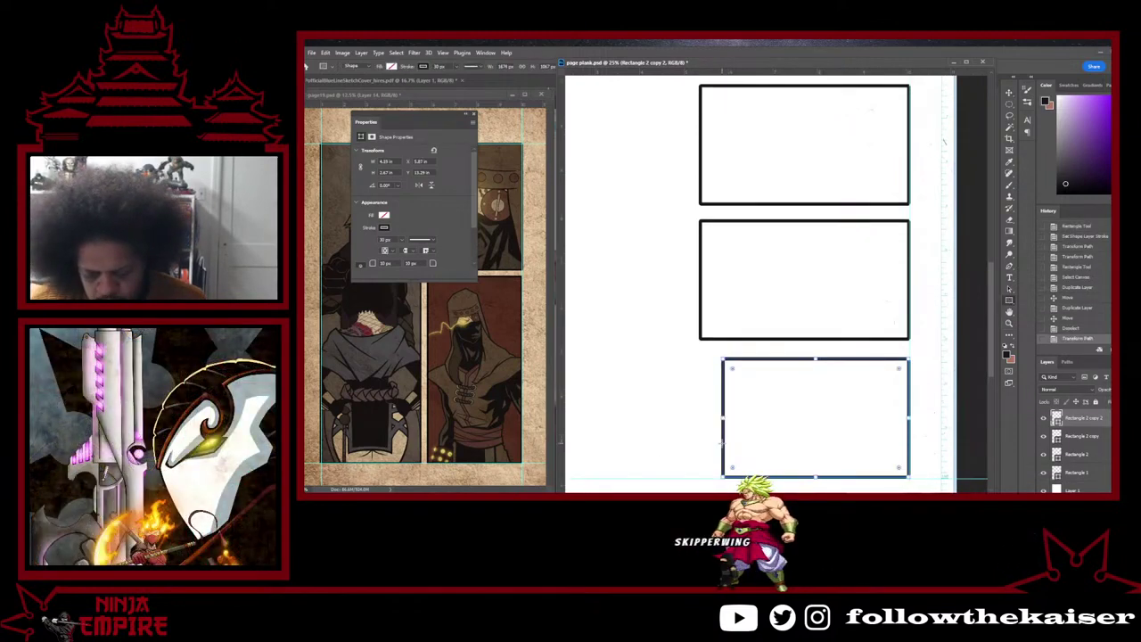
scroll(709, 436, "down", 2)
left_click_drag(707, 408, 736, 409)
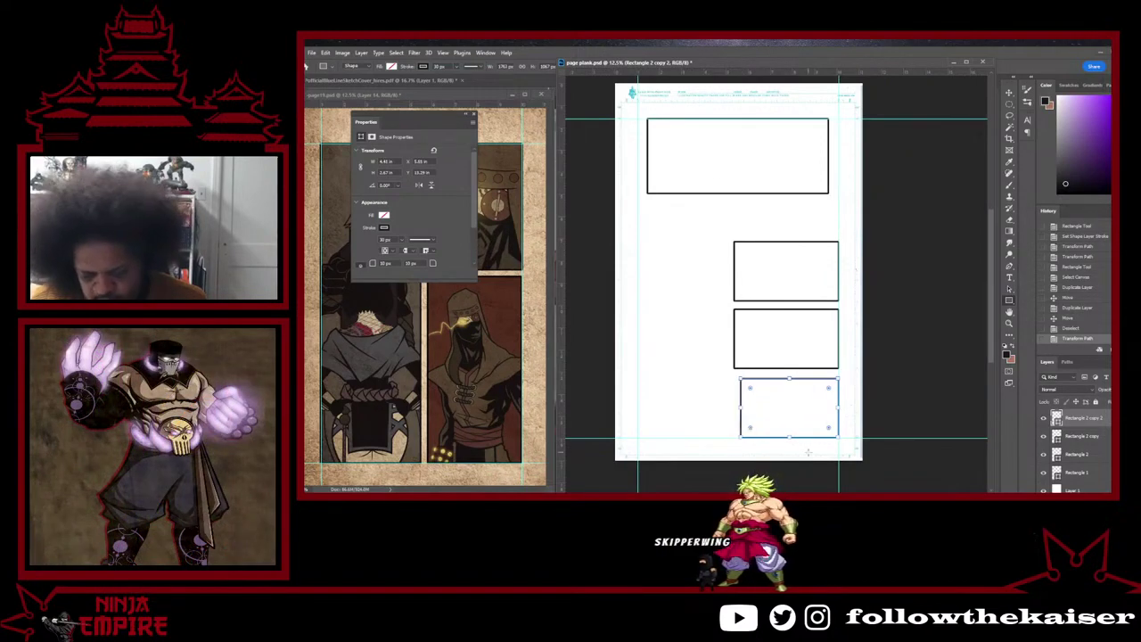
Step: Pull the middle small rectangle's left edge inward to line up with the bottom one, about 4.4 in wide
left_click(1092, 435)
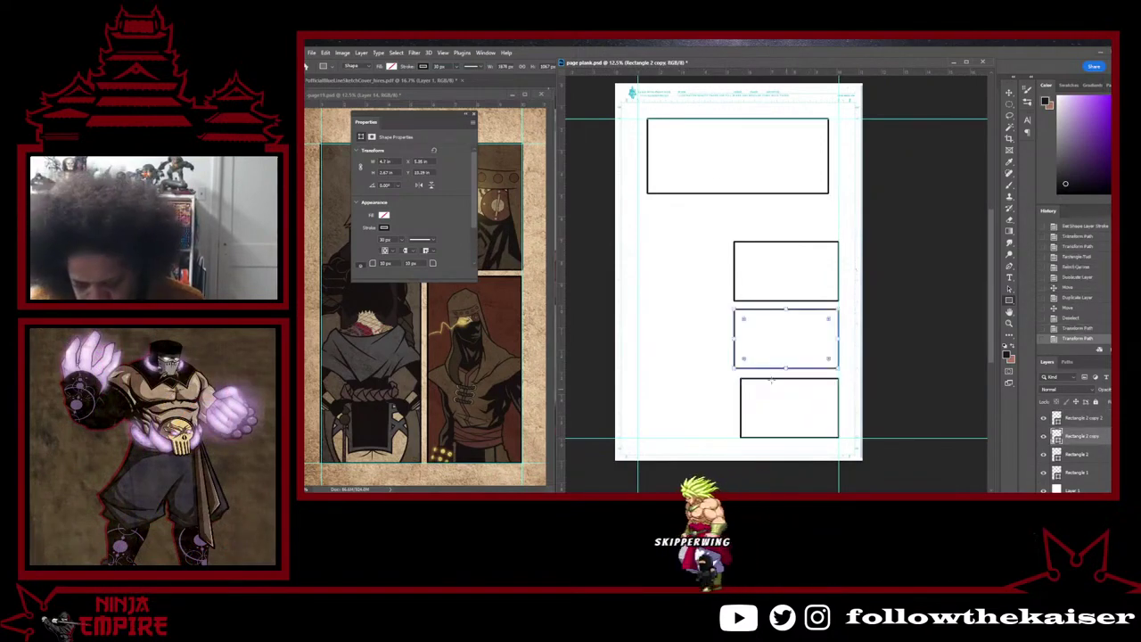
left_click_drag(735, 339, 740, 341)
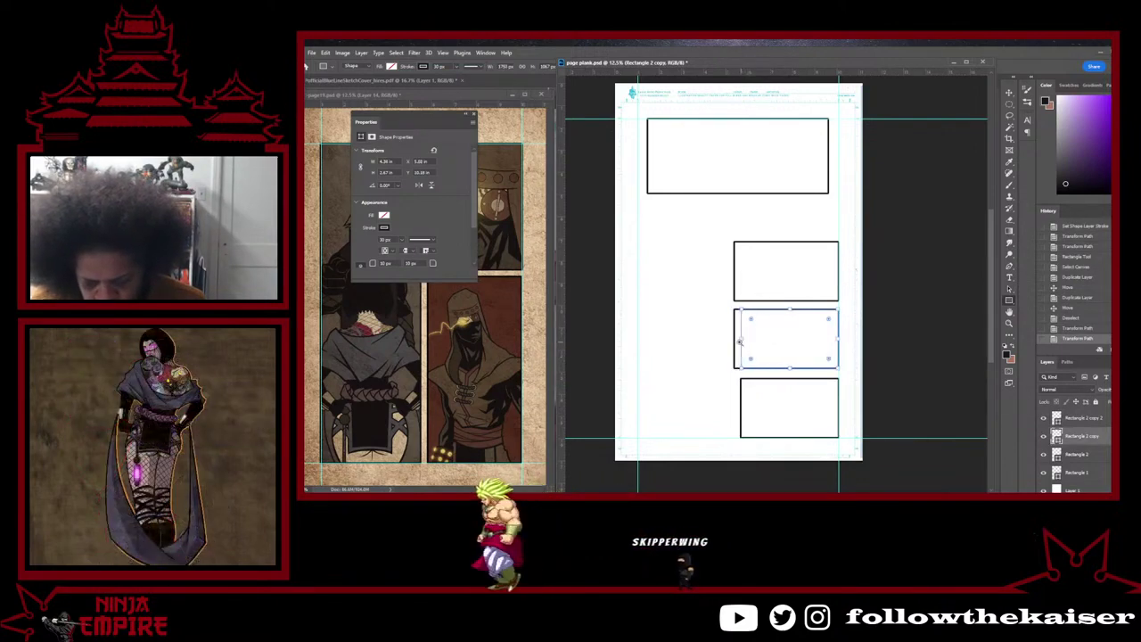
scroll(739, 340, "up", 3)
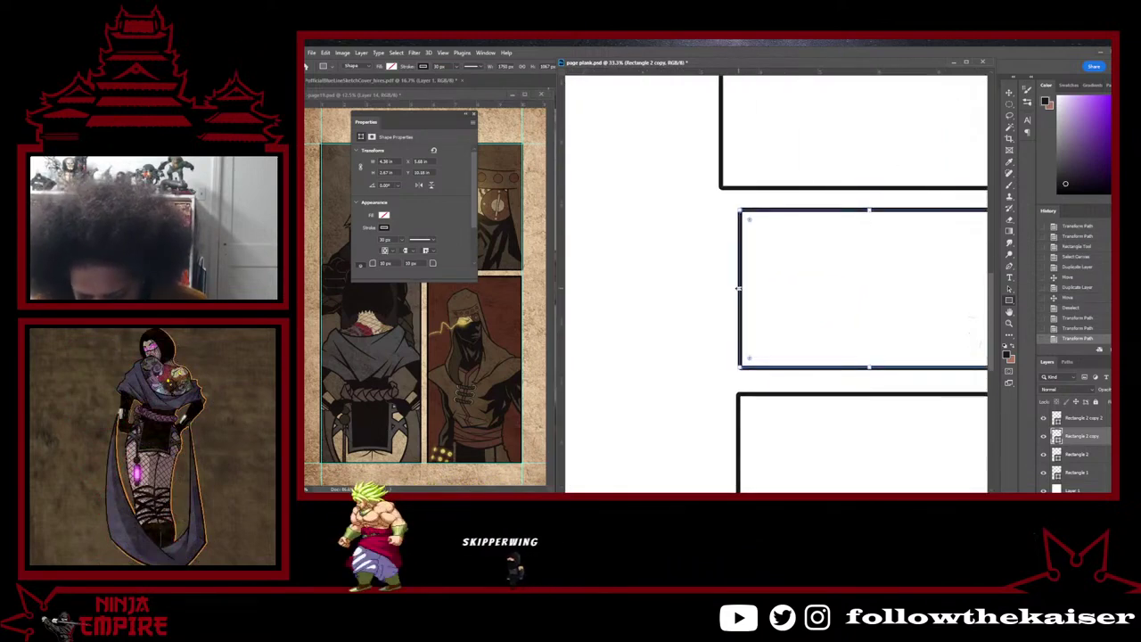
left_click_drag(739, 289, 737, 290)
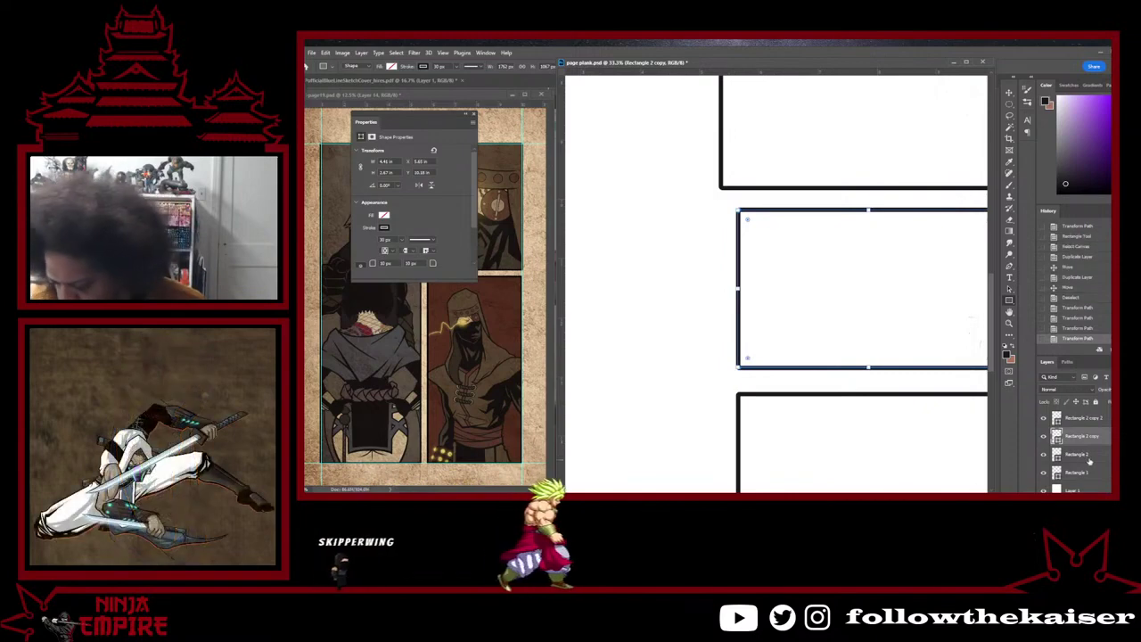
Step: Pull the uppermost small rectangle's left edge inward to line up with the two below, about 4.41 in wide
left_click(1092, 455)
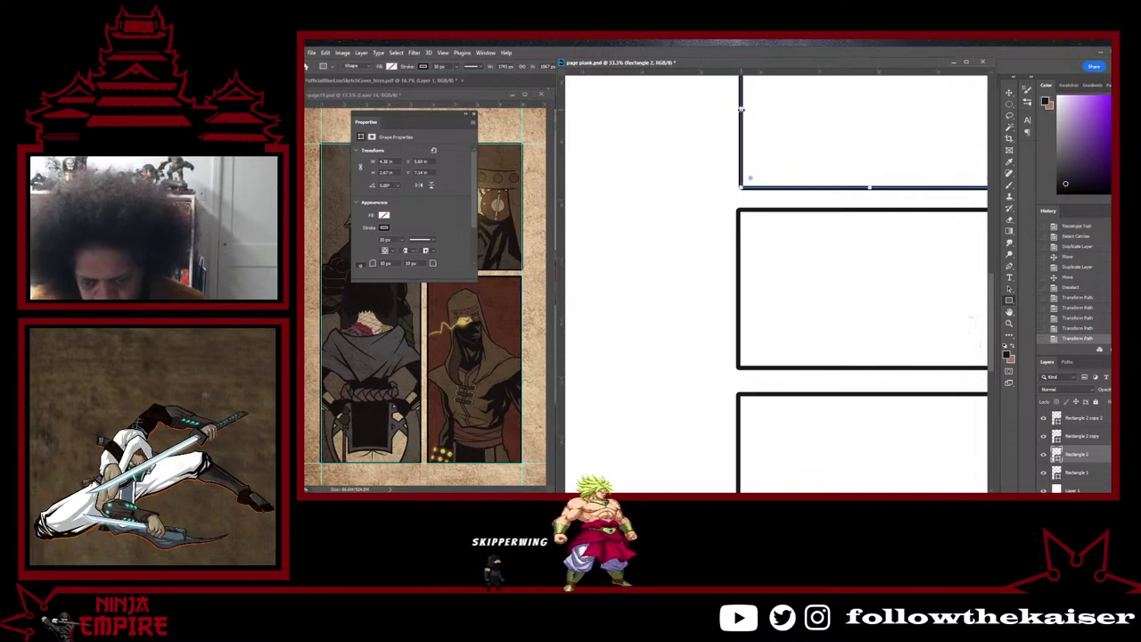
left_click_drag(736, 107, 739, 109)
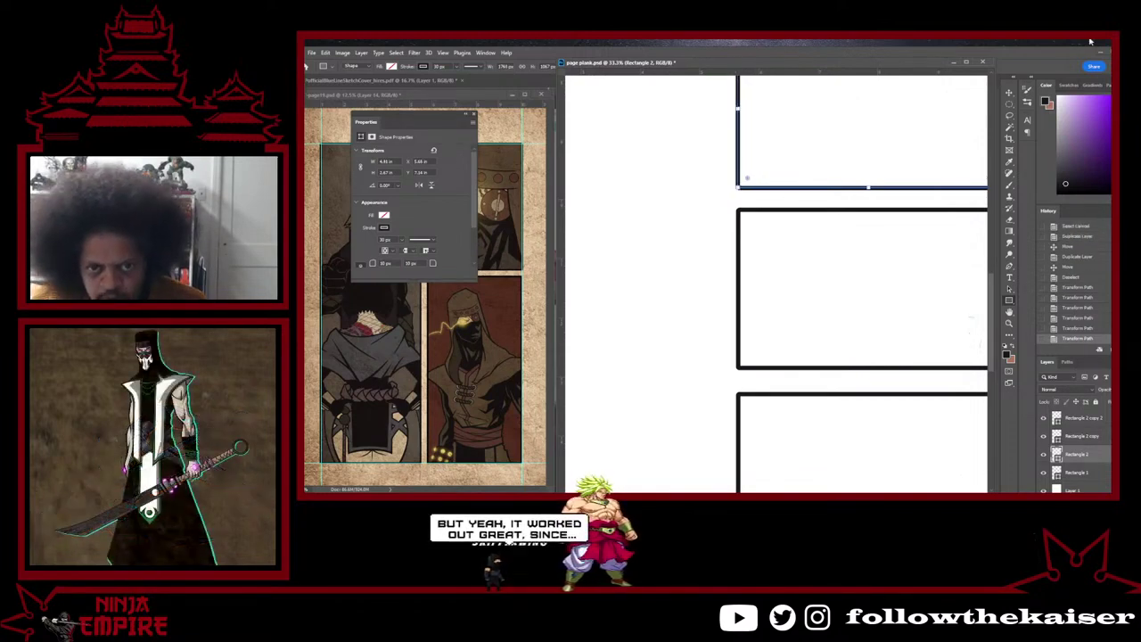
scroll(1066, 96, "up", 3)
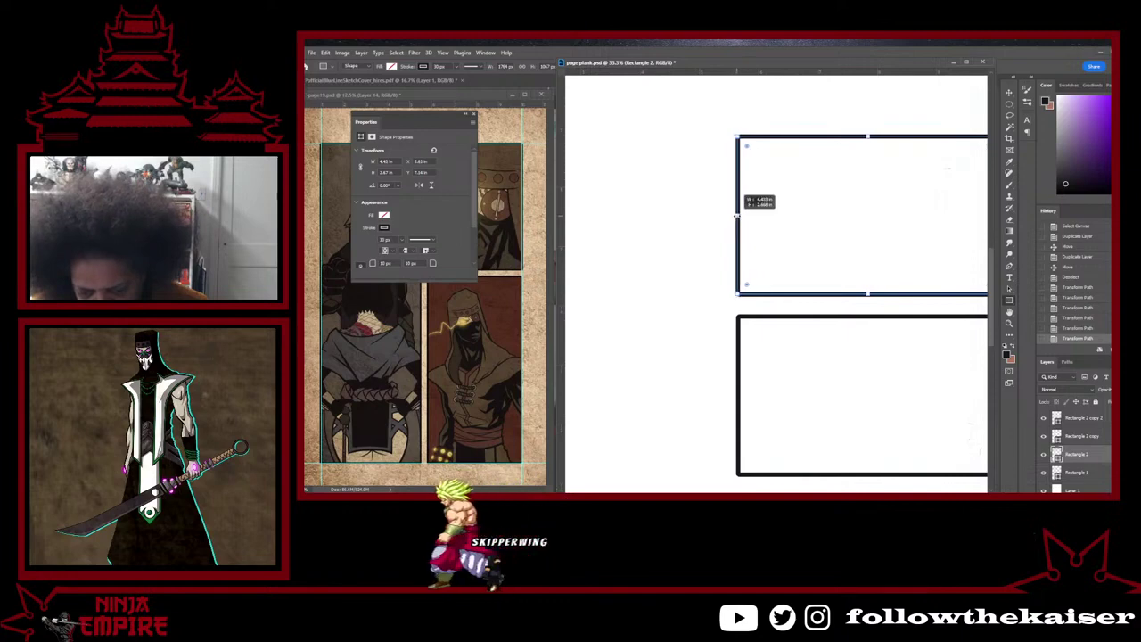
left_click_drag(736, 215, 737, 216)
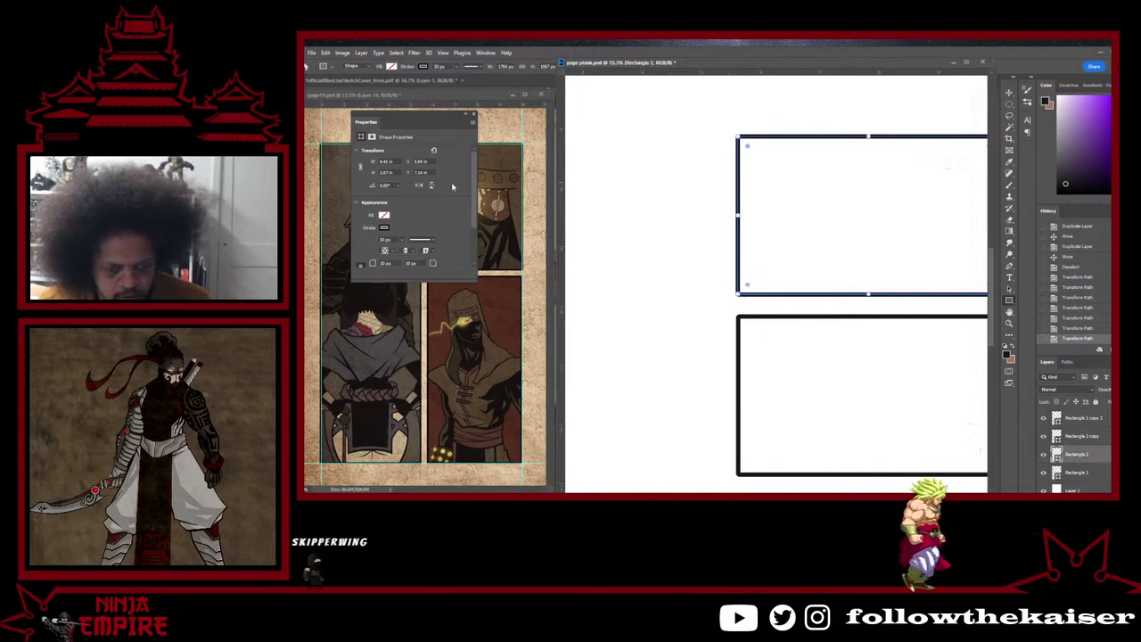
Step: Draw a rectangle about 9 × 3.29 in spanning from the left to the right guide, overlapping the top panel's lower part
left_click(773, 268, "alt")
left_click(772, 268, "alt")
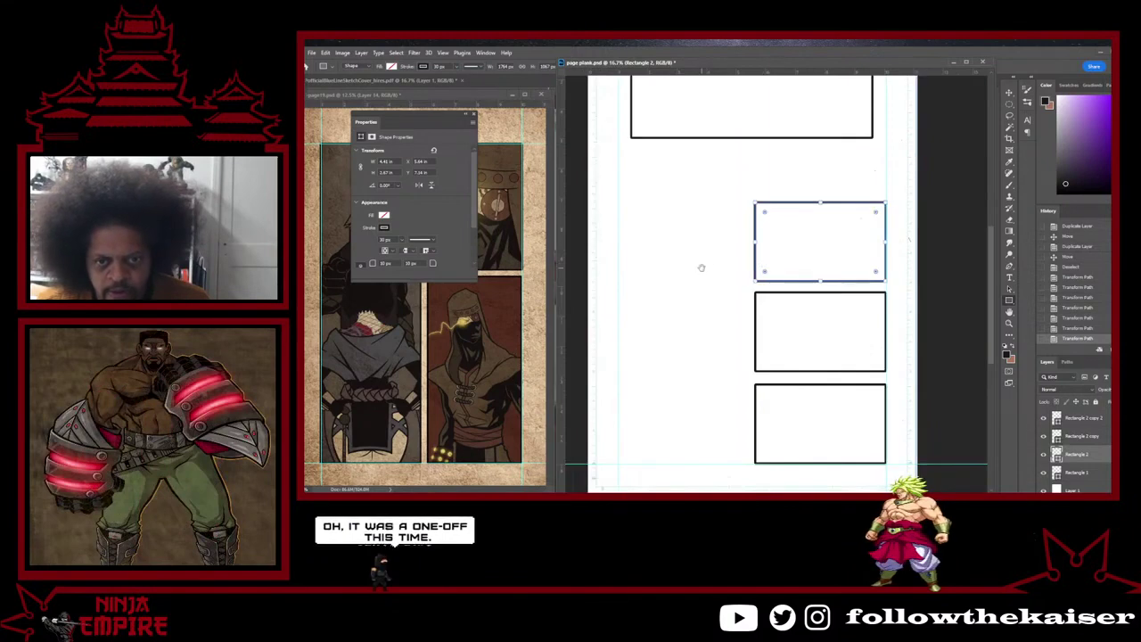
mouse_move(702, 268)
left_mouse_down()
mouse_move(714, 251)
mouse_move(713, 272)
left_mouse_up()
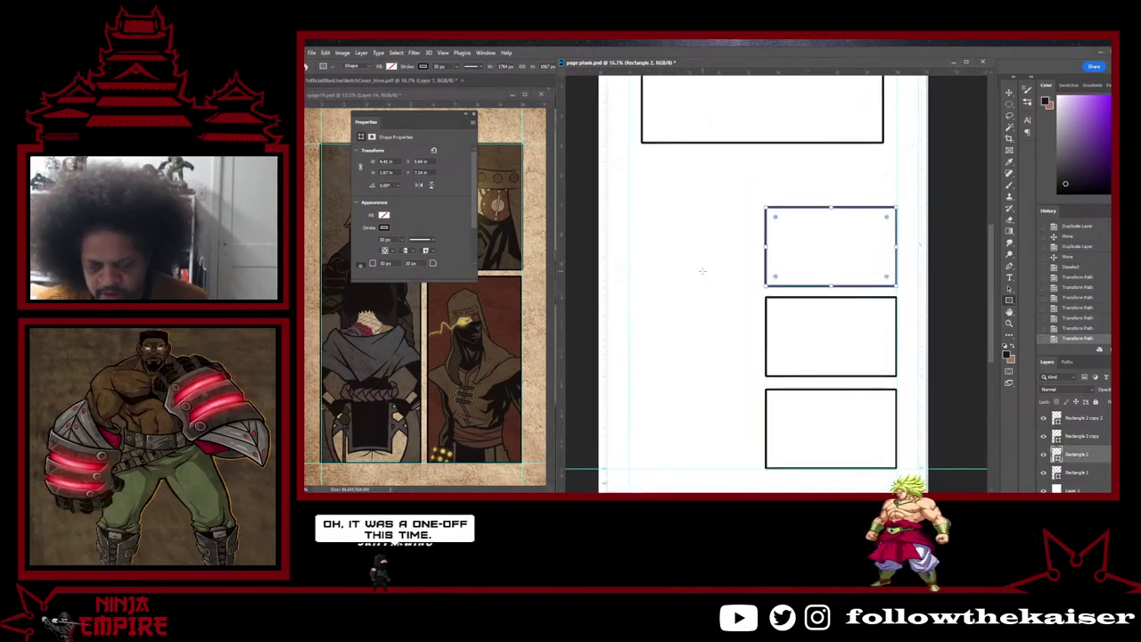
left_click_drag(675, 236, 679, 241)
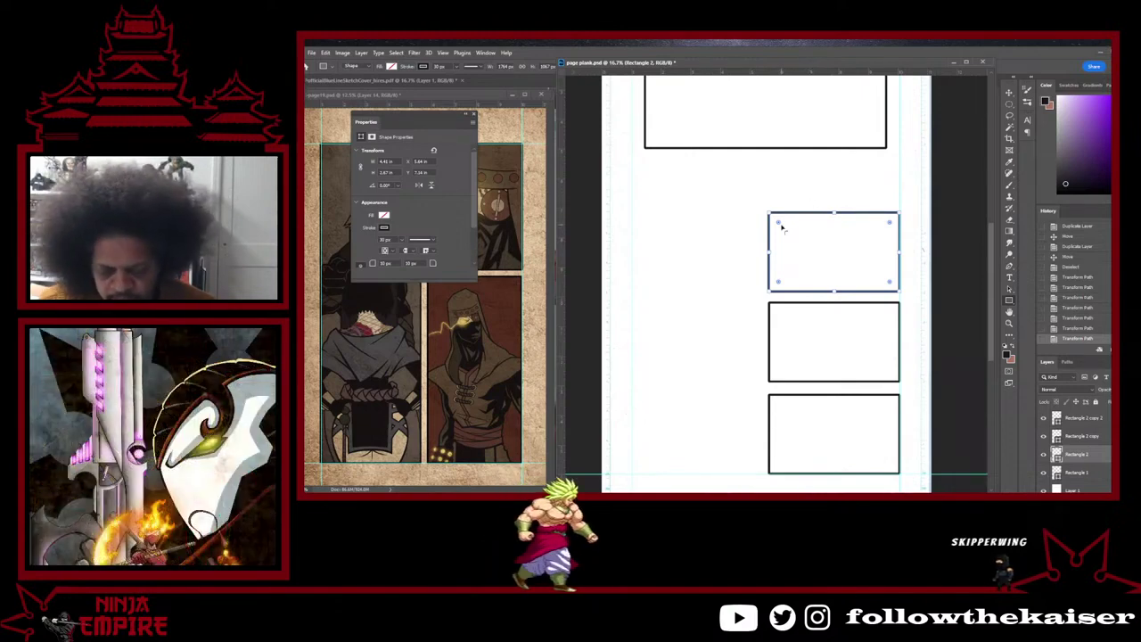
scroll(702, 286, "down", 1)
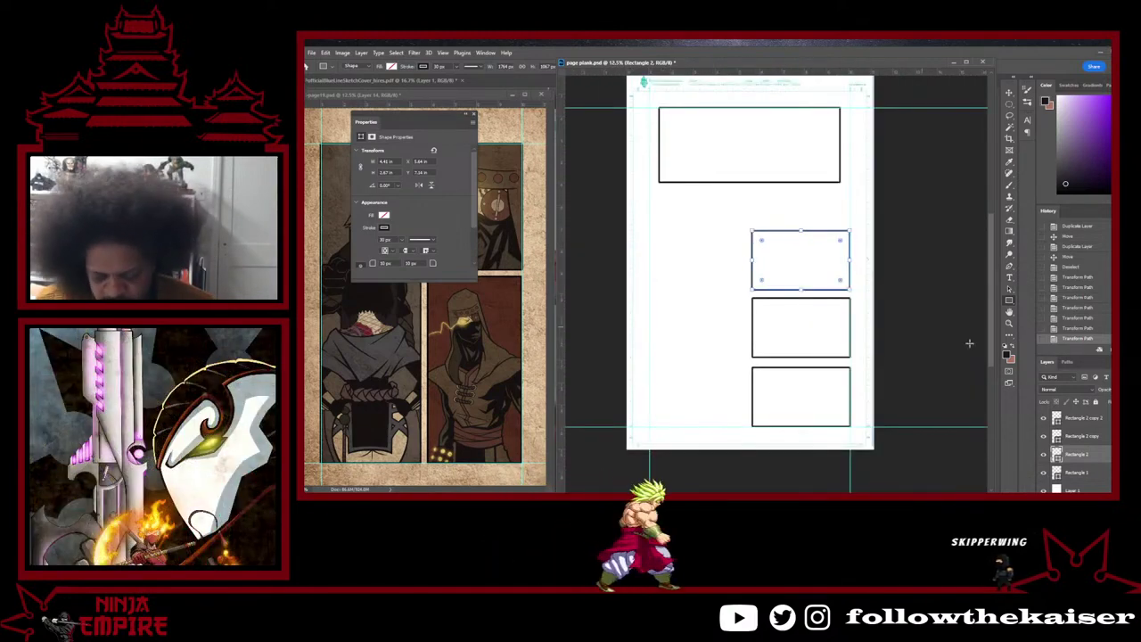
left_click(1081, 420)
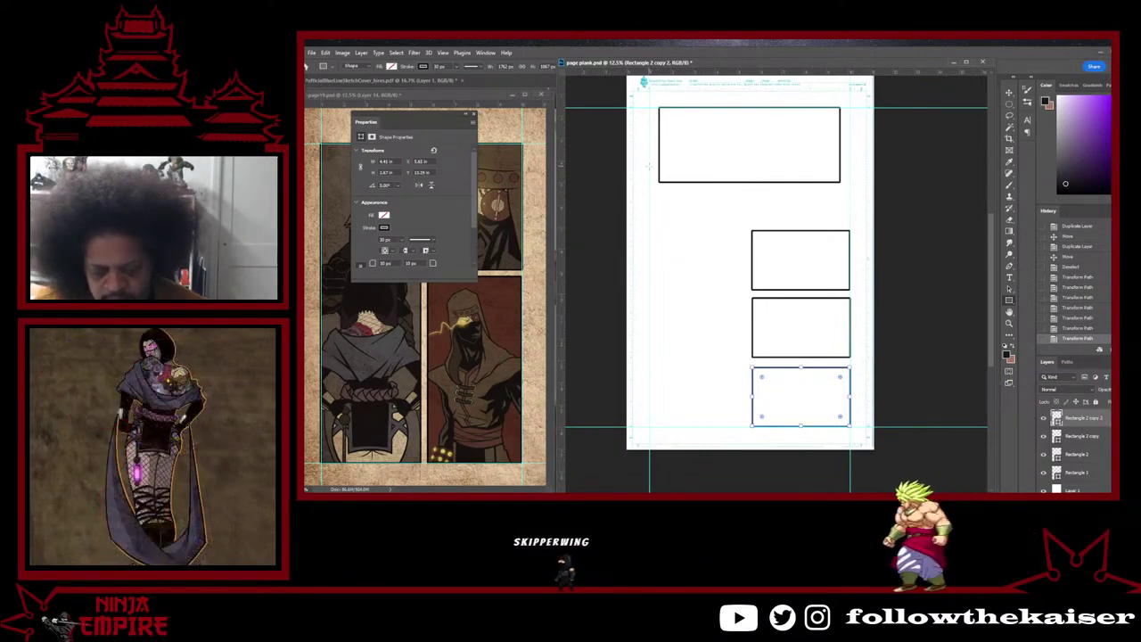
left_click_drag(649, 167, 850, 233)
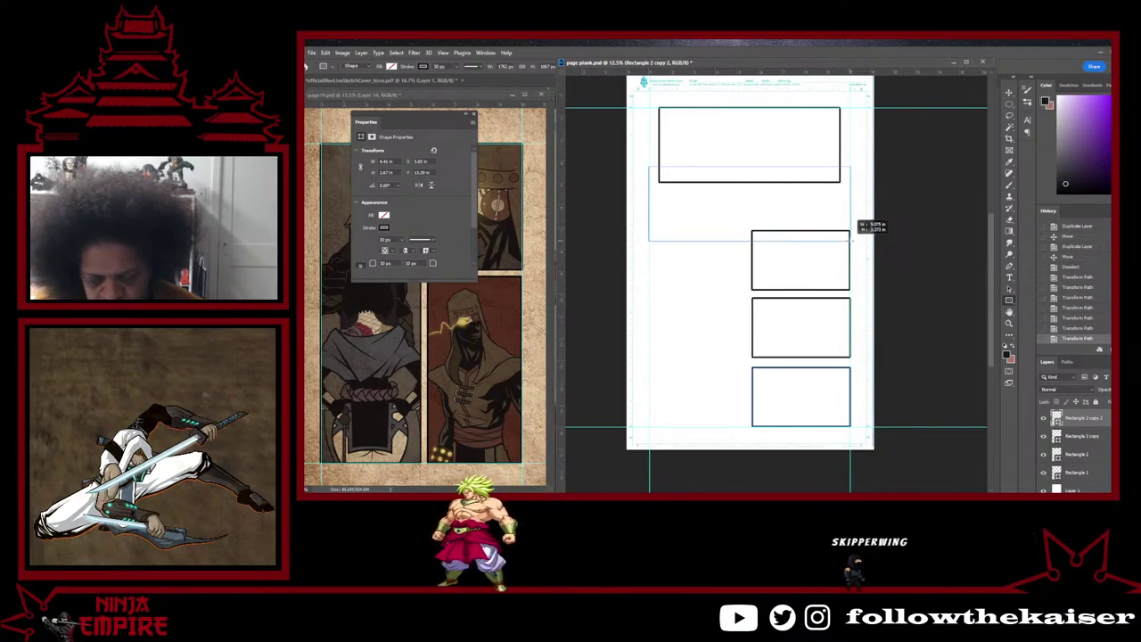
left_click_drag(849, 233, 850, 233)
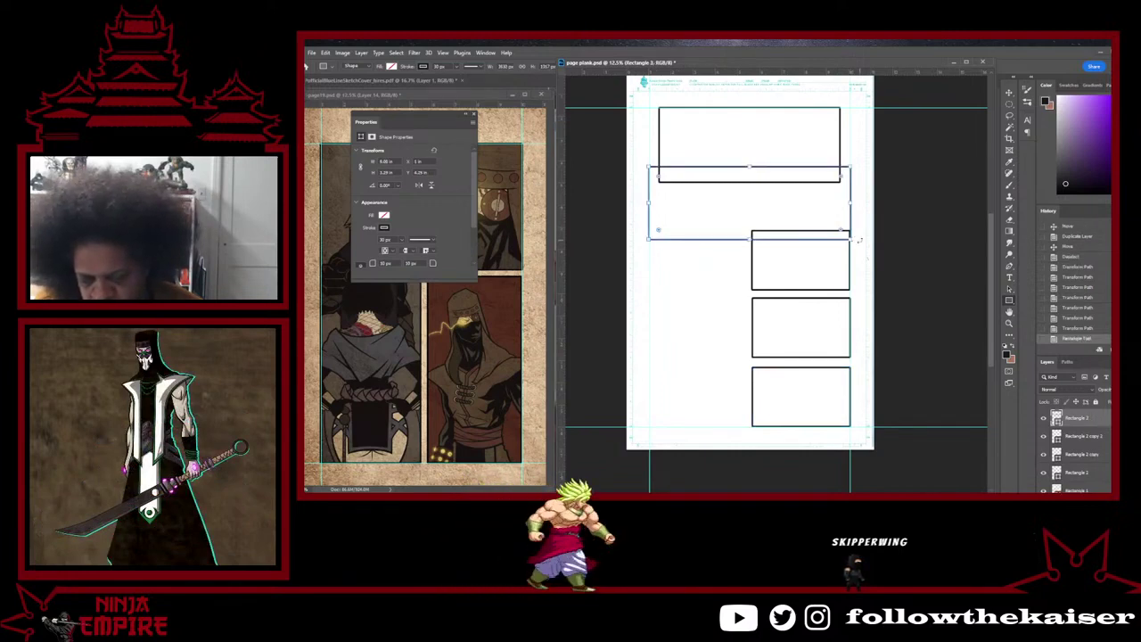
Step: Pull the bottom small rectangle's right edge inward off the guide to make it about 4.09 in wide
left_click(1107, 436)
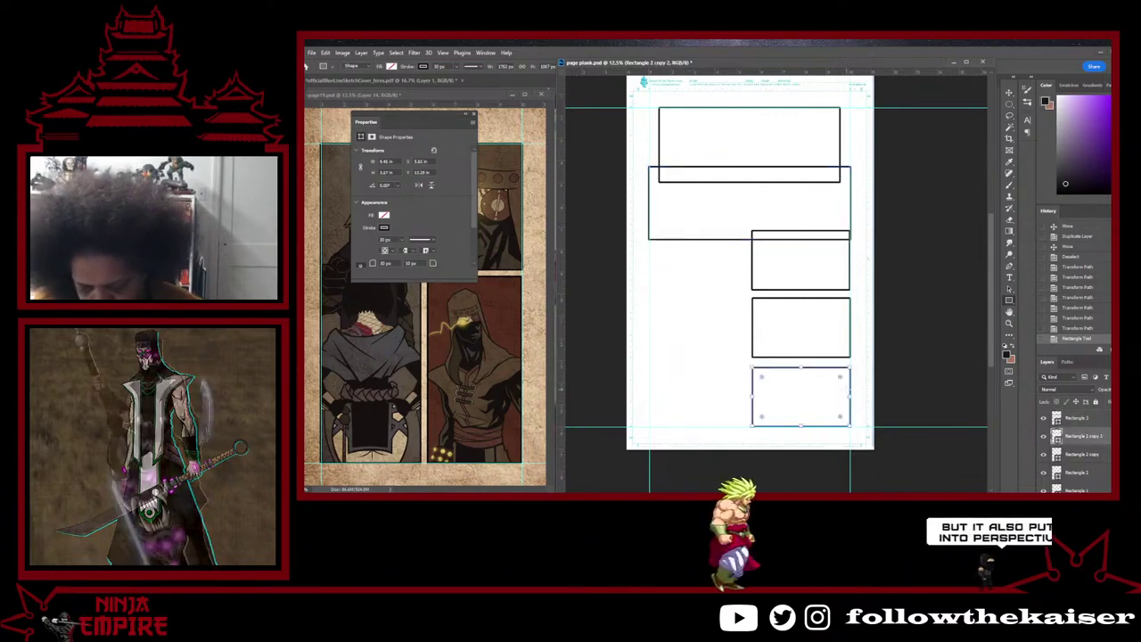
left_click_drag(856, 399, 840, 398)
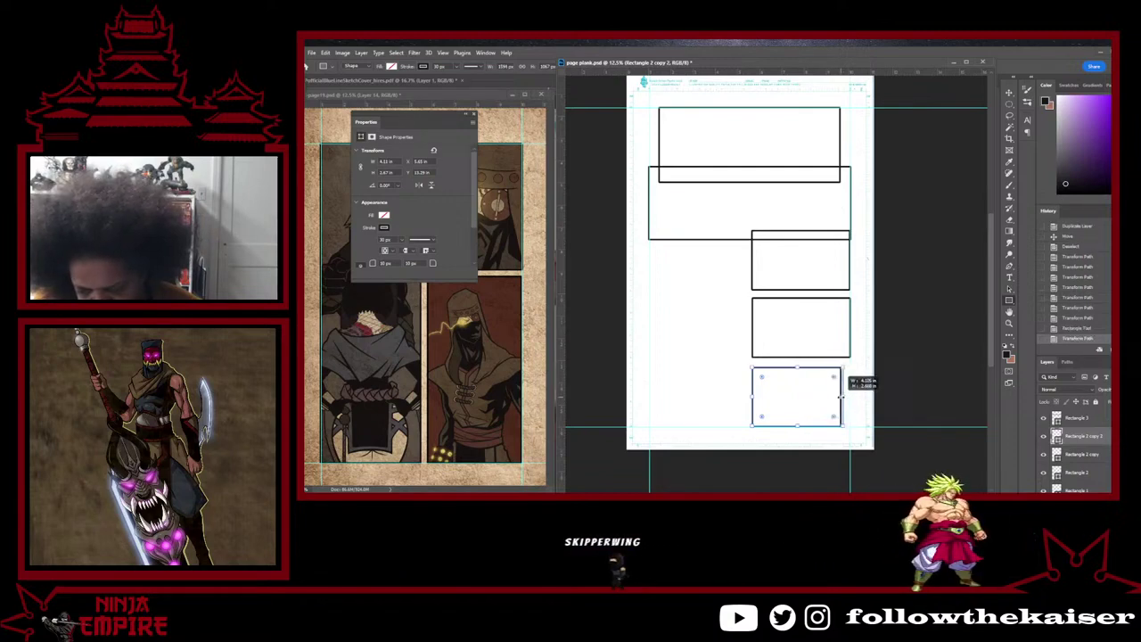
left_click_drag(840, 399, 842, 398)
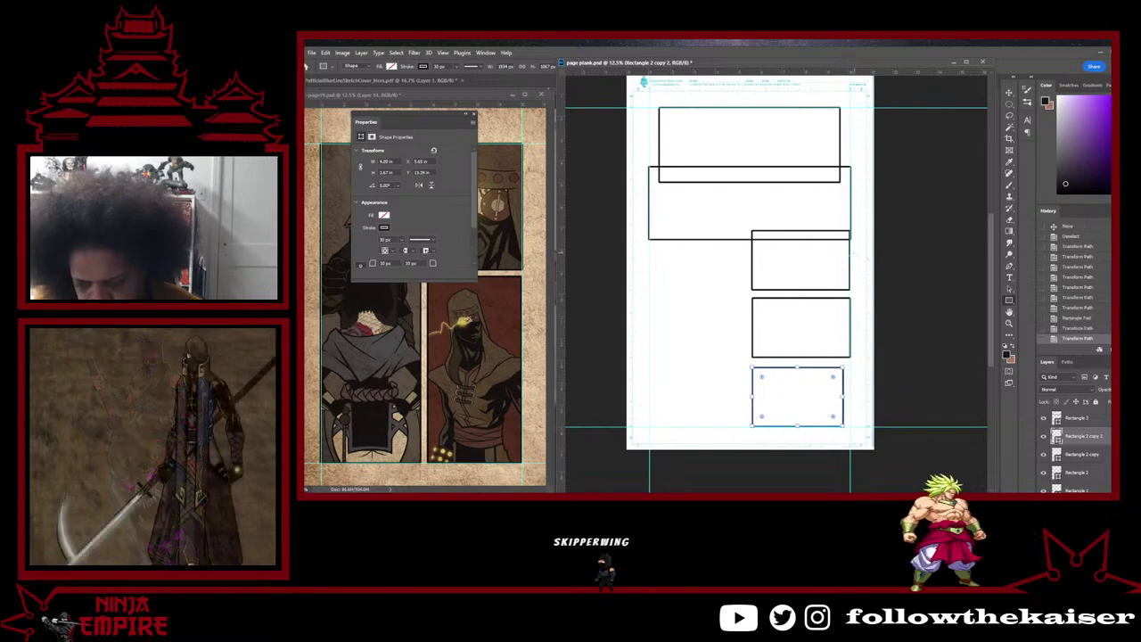
Step: Pull the uppermost small rectangle's right edge inward to align with the top panel's right edge, about 3.98 in wide
left_click(1088, 473)
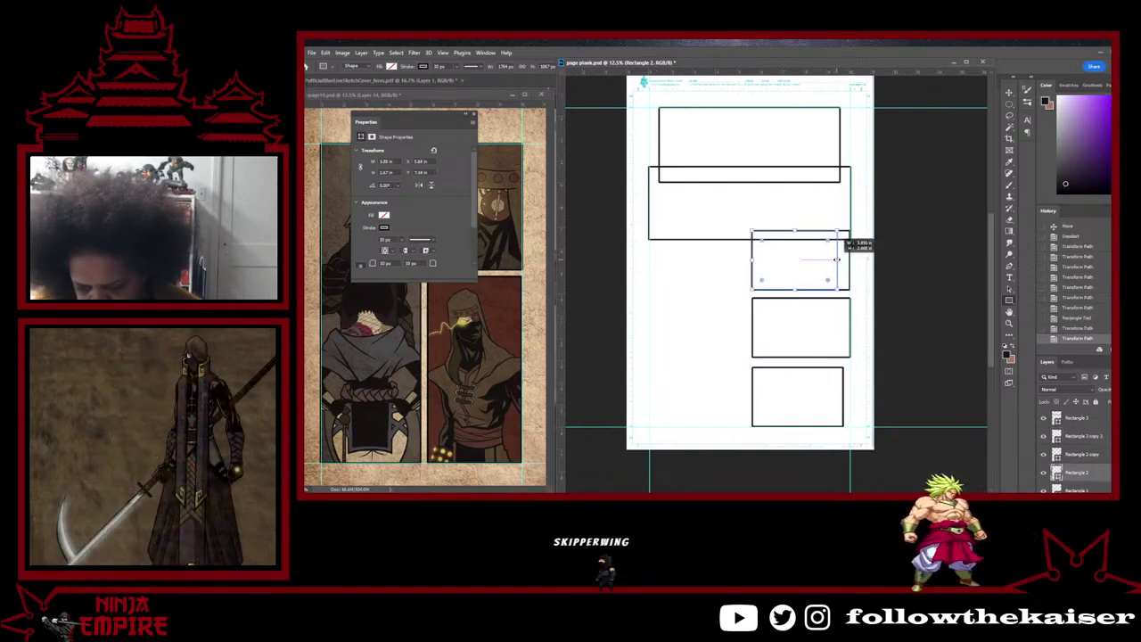
scroll(853, 236, "up", 4)
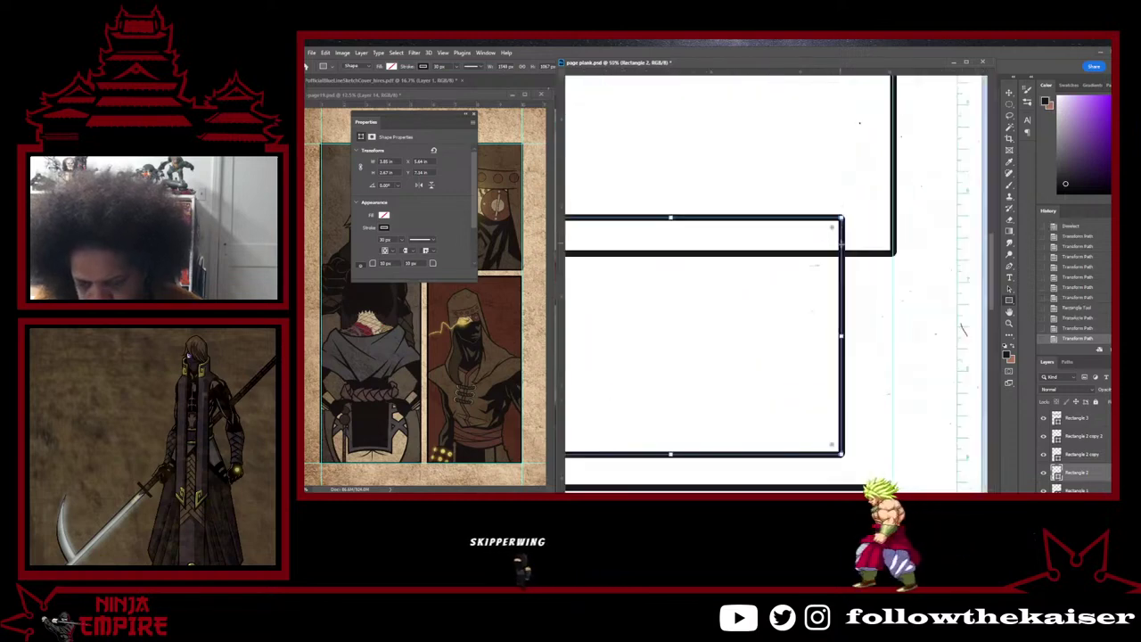
left_click_drag(842, 244, 848, 331)
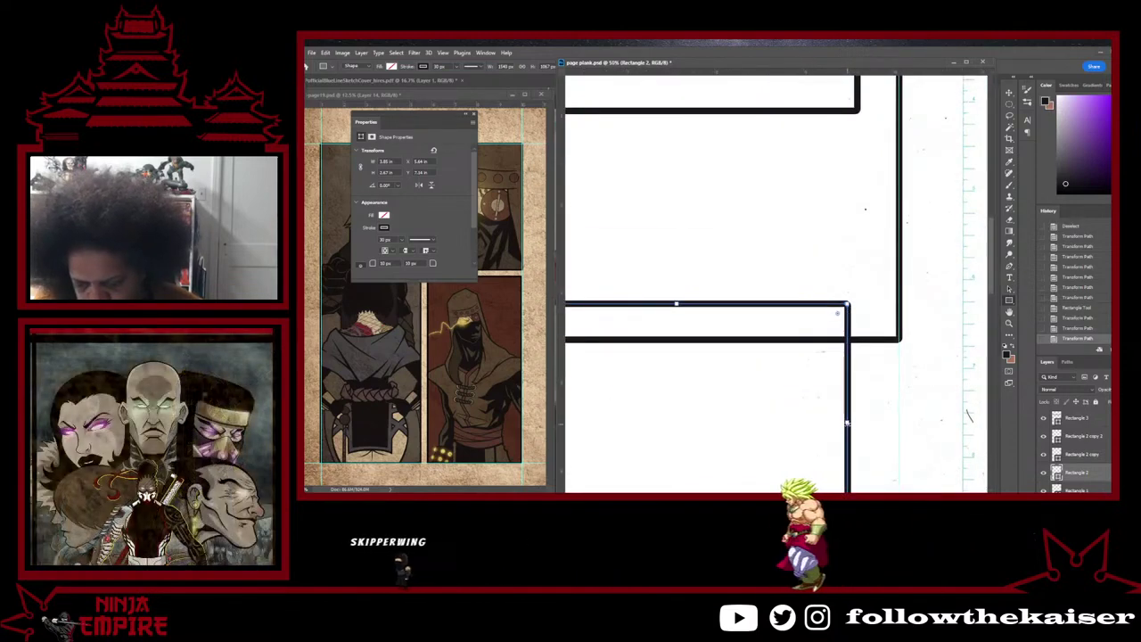
left_click_drag(847, 423, 859, 421)
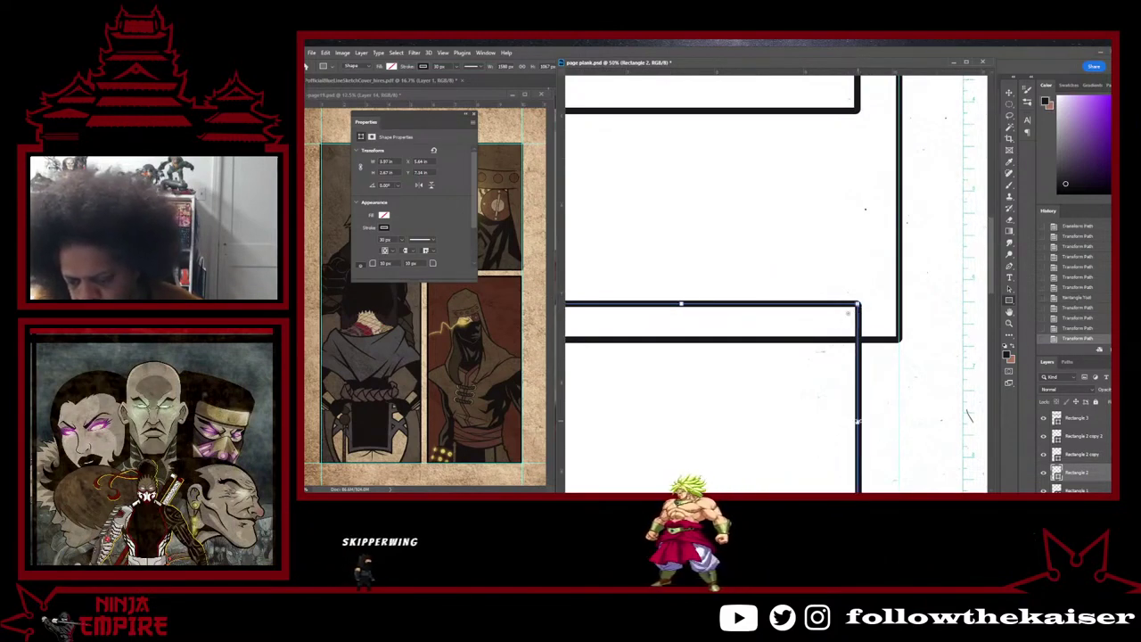
scroll(909, 355, "down", 3)
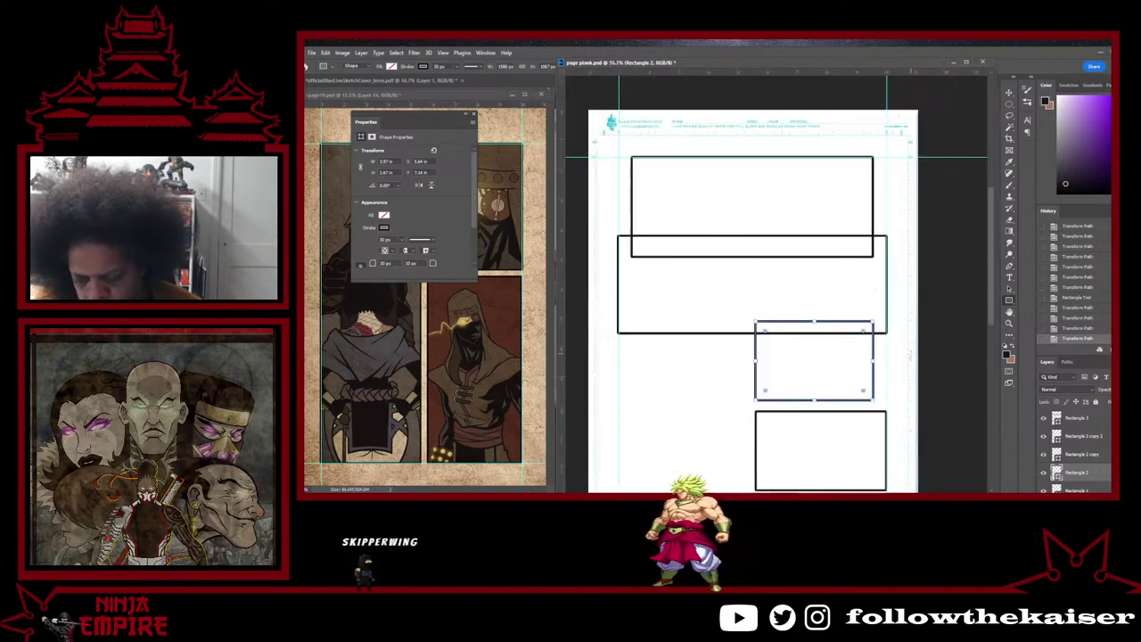
scroll(909, 356, "up", 3)
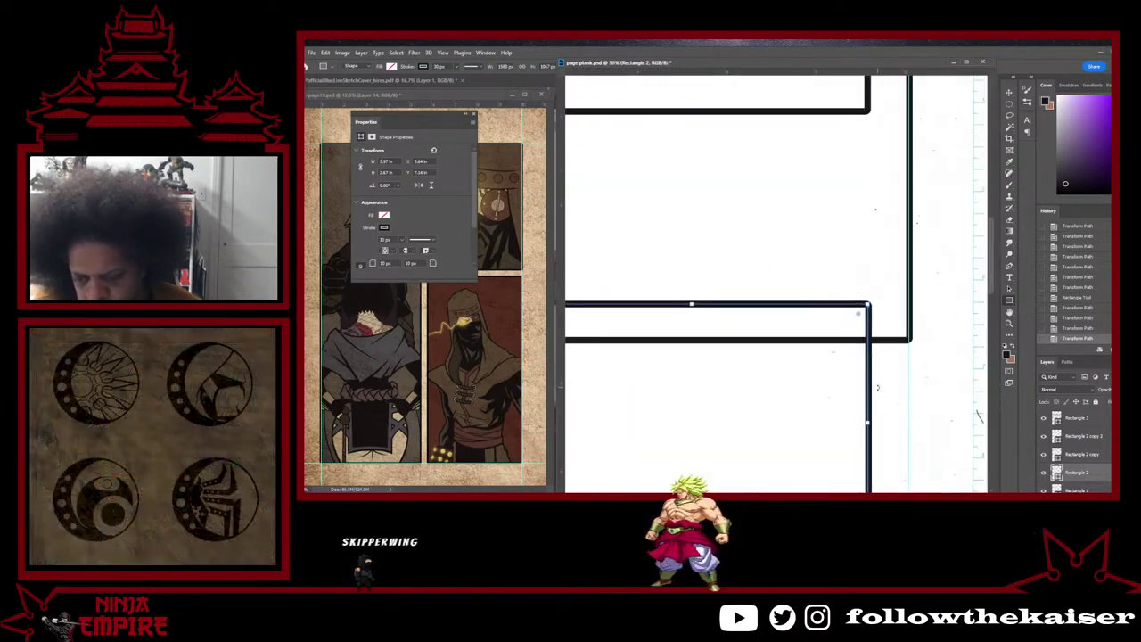
mouse_move(564, 258)
left_mouse_down()
mouse_move(876, 274)
mouse_move(558, 279)
left_mouse_up()
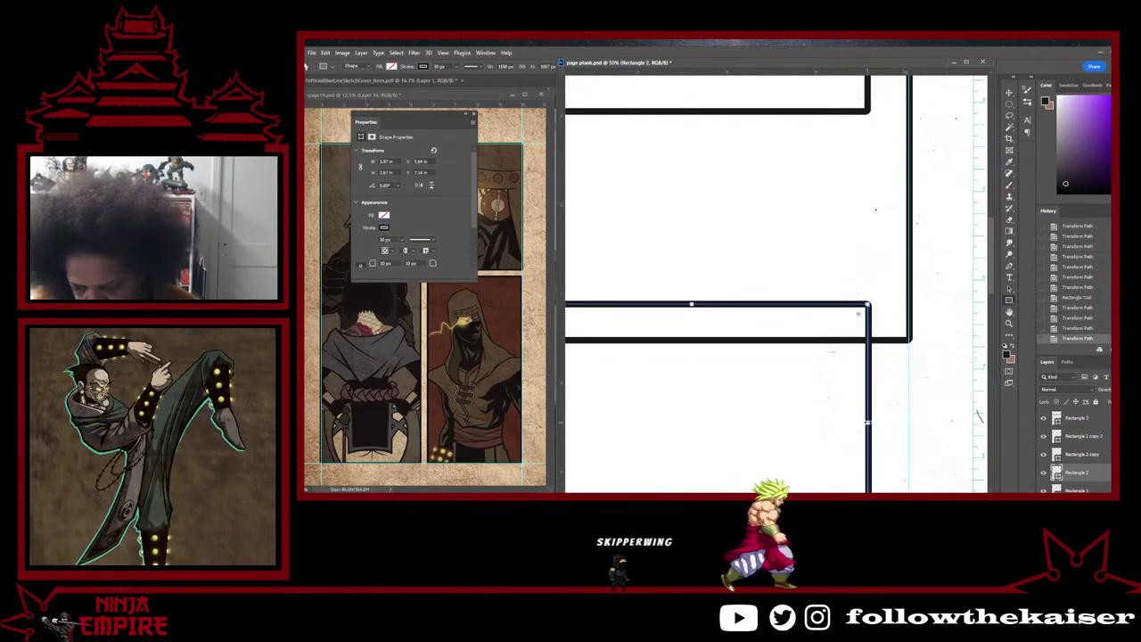
left_click_drag(867, 422, 868, 422)
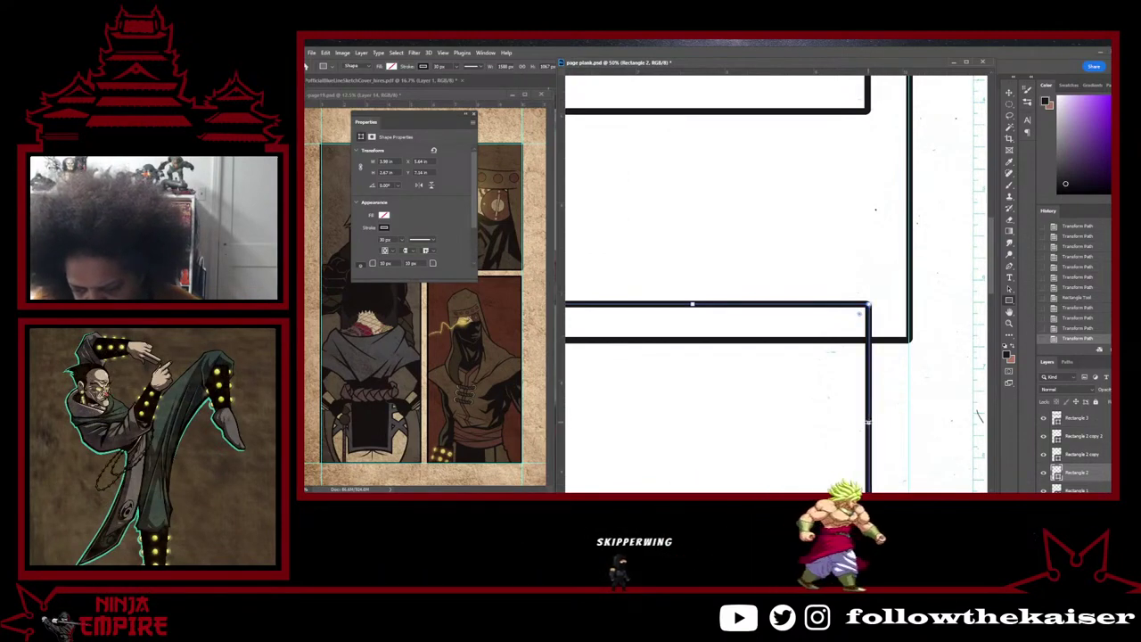
Step: Align the right edges of the three small rectangles with the top panel's right edge, making each about 3.96 in wide
mouse_move(557, 344)
left_mouse_down()
mouse_move(869, 341)
mouse_move(558, 352)
left_mouse_up()
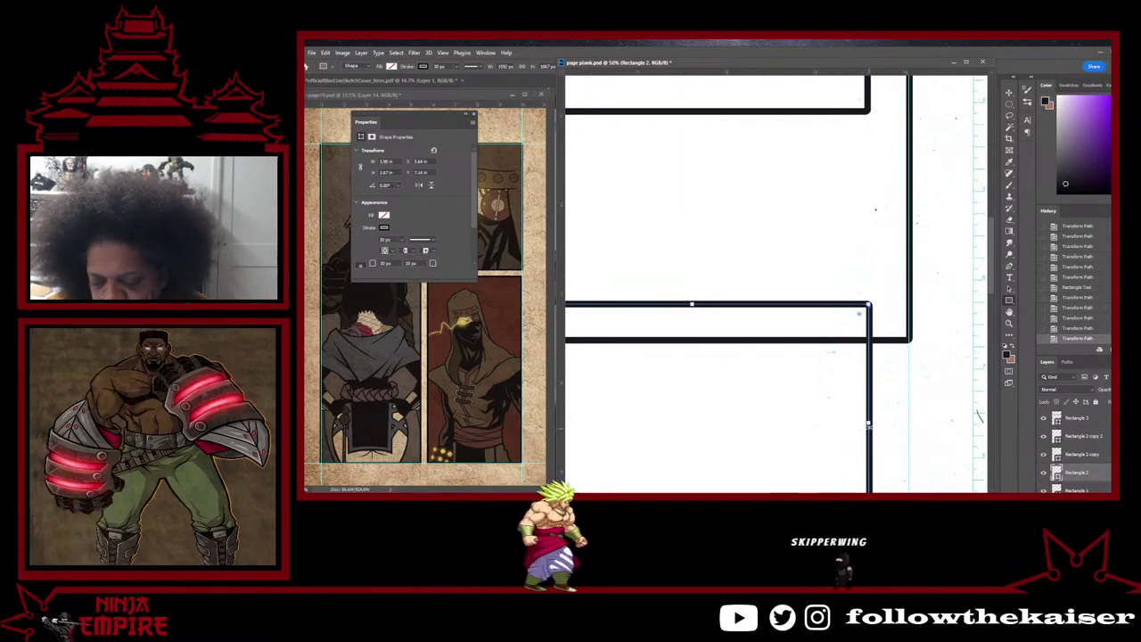
left_click_drag(869, 423, 868, 423)
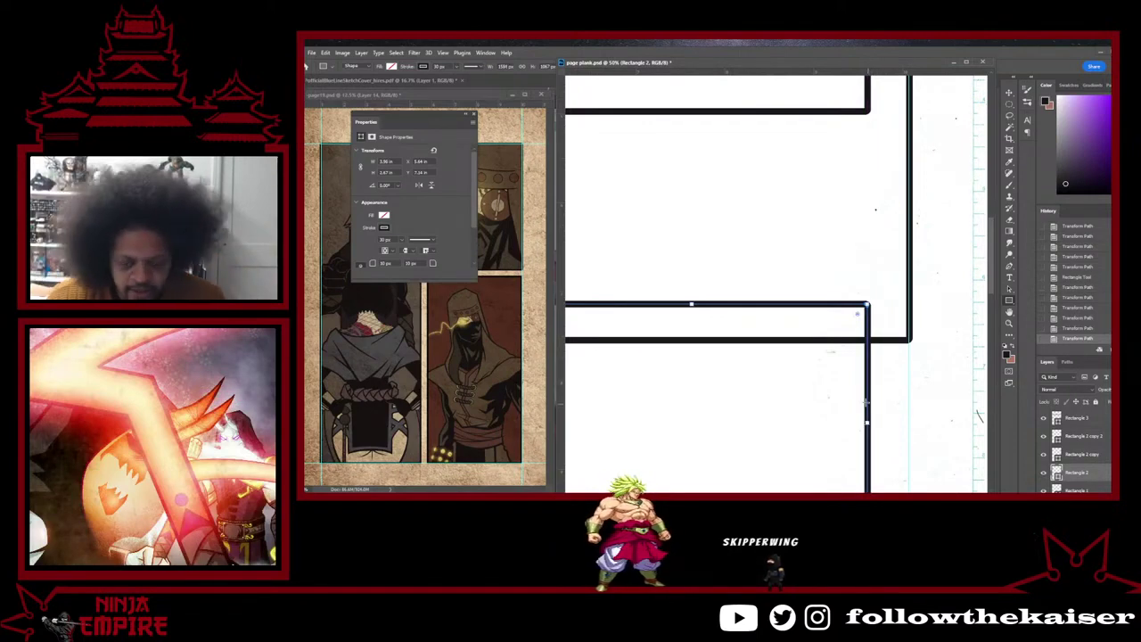
scroll(865, 403, "down", 10)
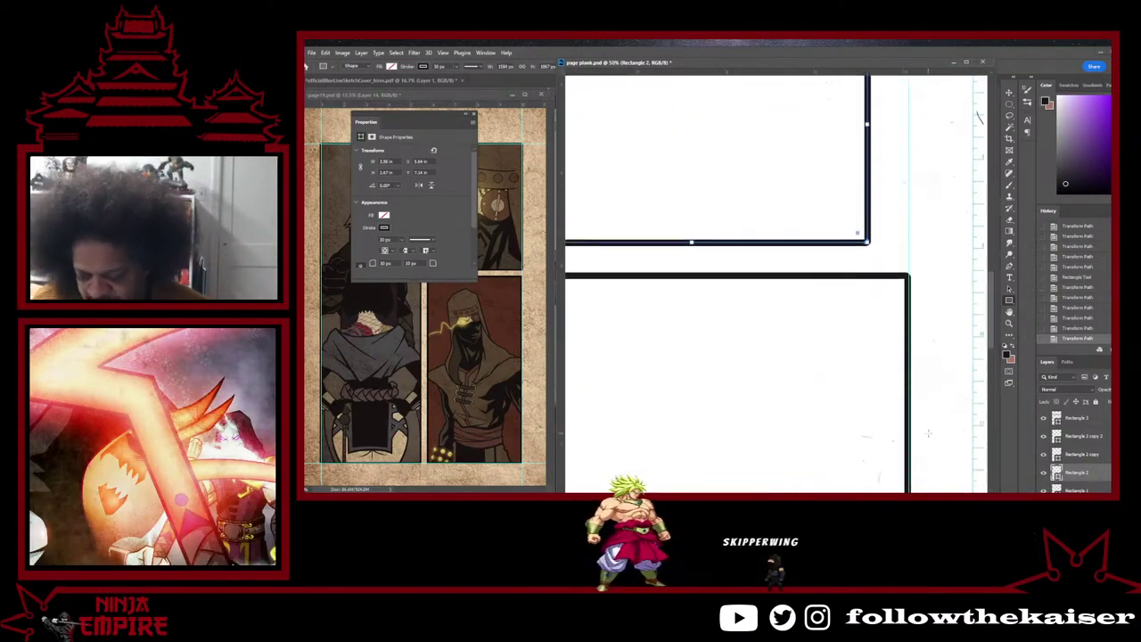
left_click(1106, 455)
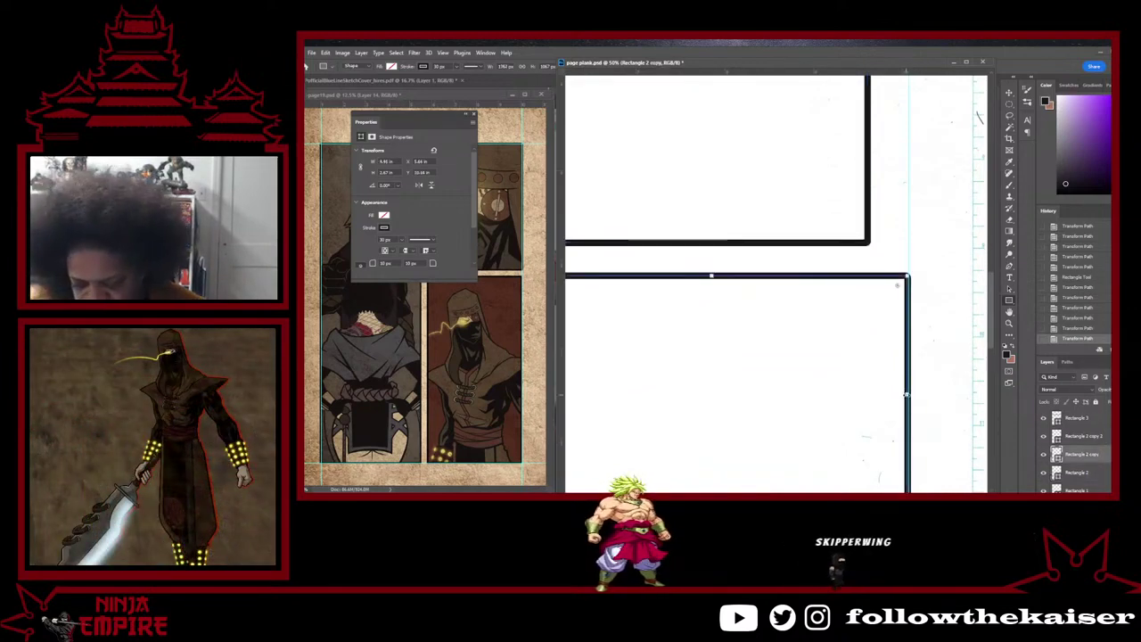
left_click_drag(907, 394, 866, 393)
scroll(954, 399, "down", 4)
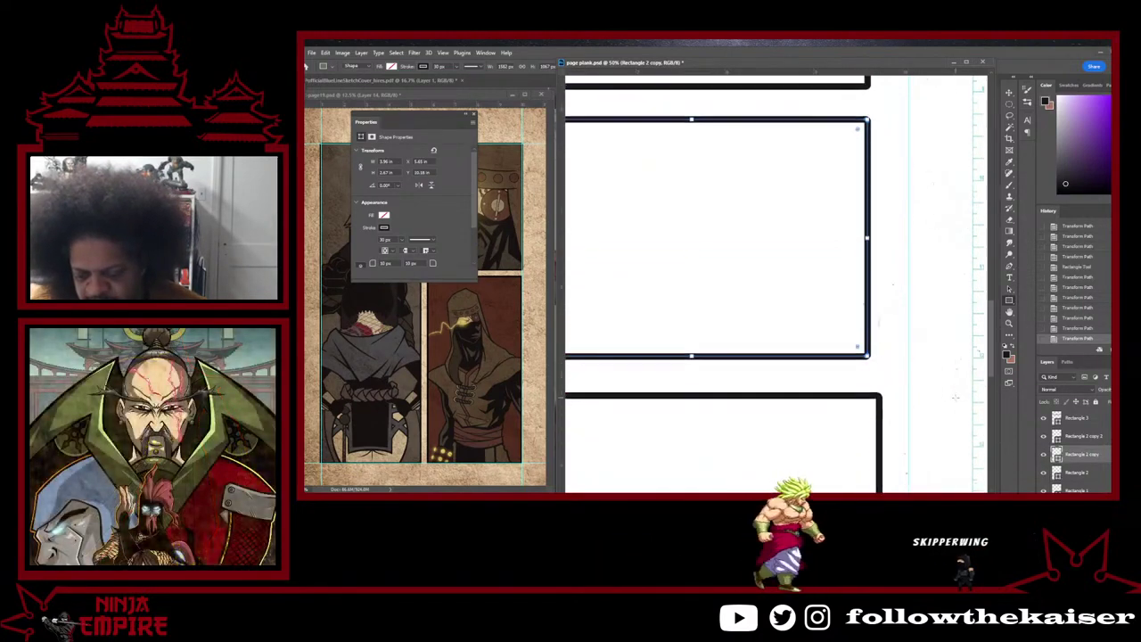
scroll(954, 398, "down", 4)
left_click(870, 384)
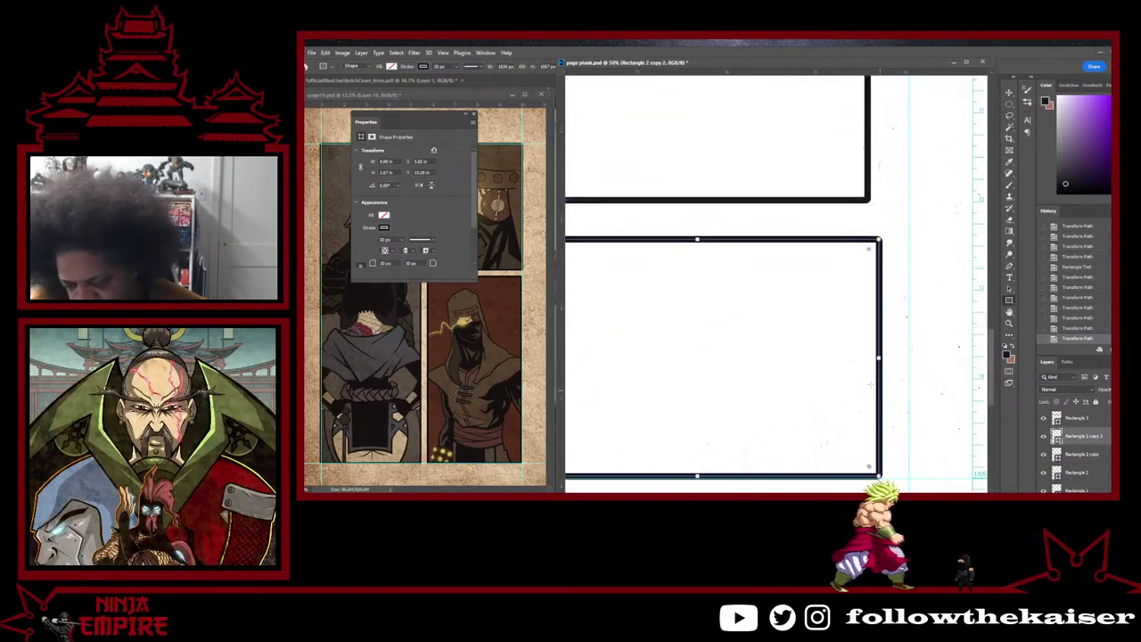
left_click_drag(879, 357, 867, 357)
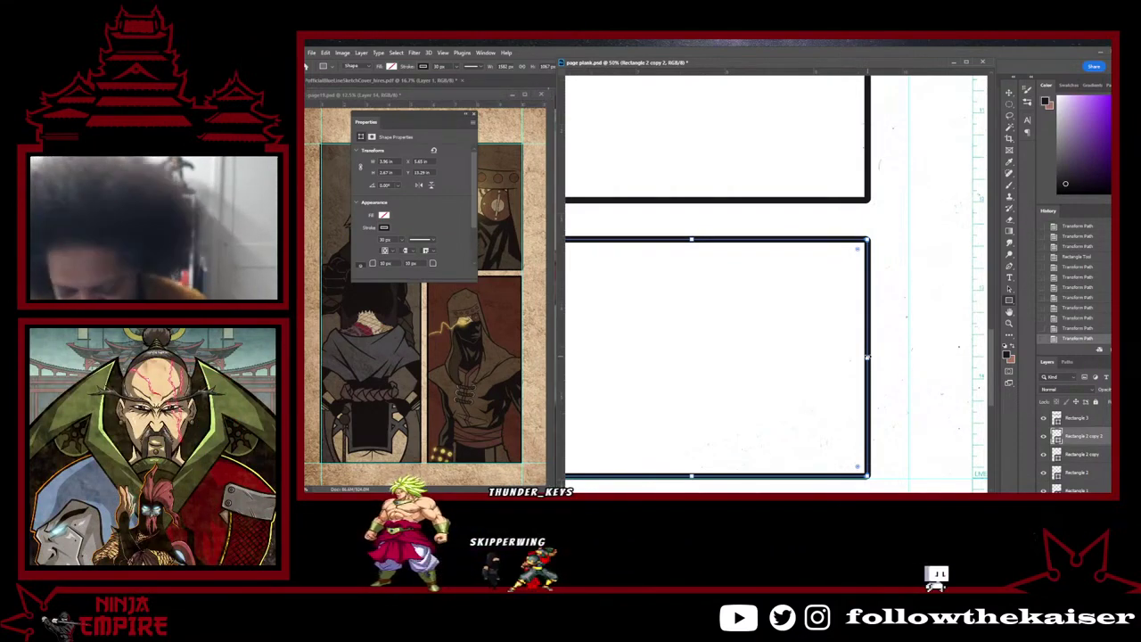
Step: Show most of the panel page and close the floating shape properties covering the page 19 reference
left_click(797, 301, "alt")
left_click(798, 301, "alt")
left_click(797, 301, "alt")
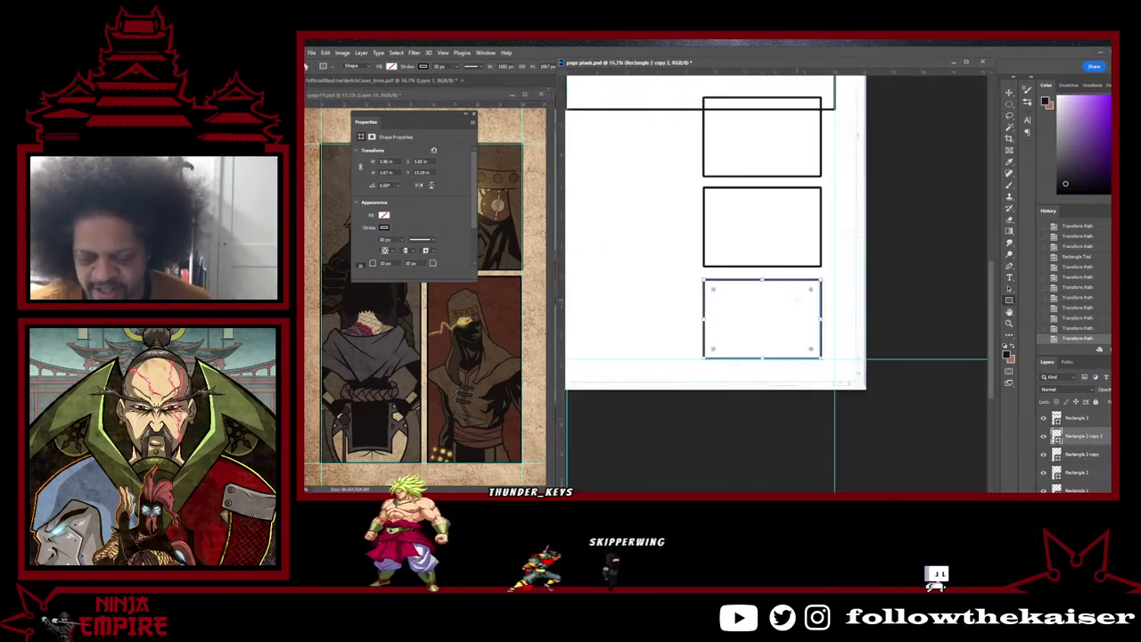
left_click_drag(769, 296, 806, 398)
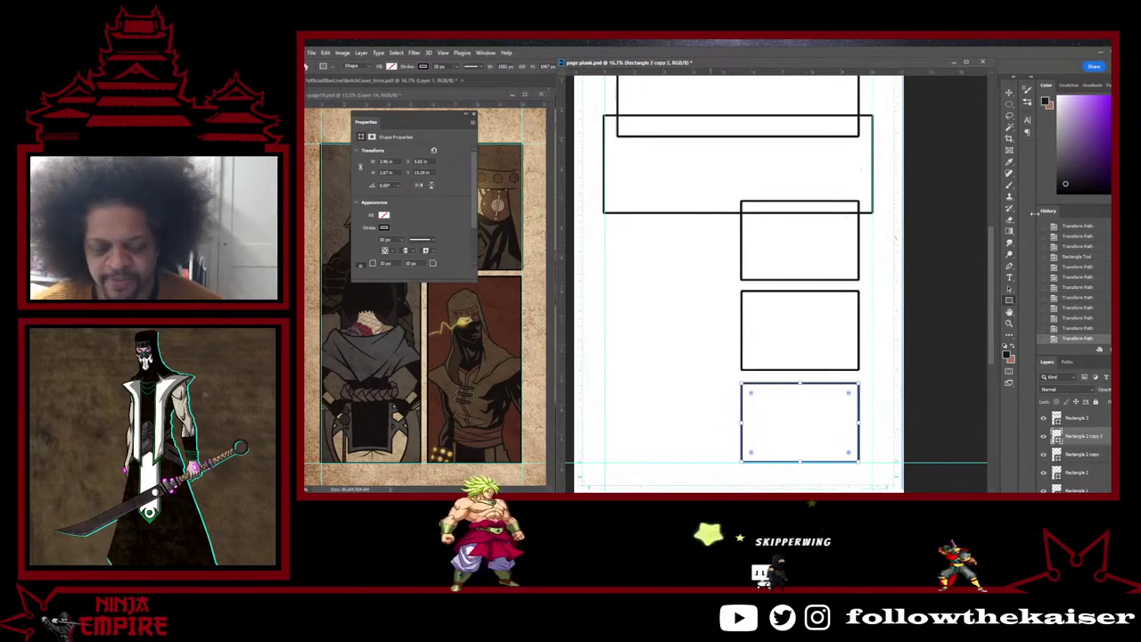
left_click(473, 116)
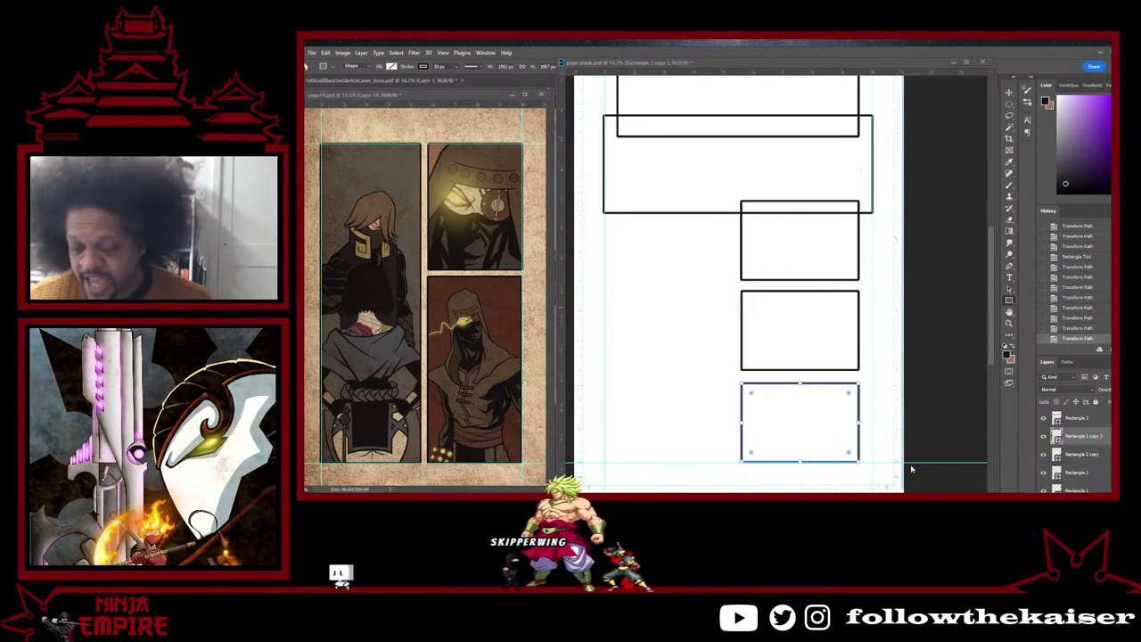
Step: Rasterize the shape layers Rectangle 2 copy, Rectangle 2 copy 2, Rectangle 2 and Rectangle 3
right_click(1090, 459)
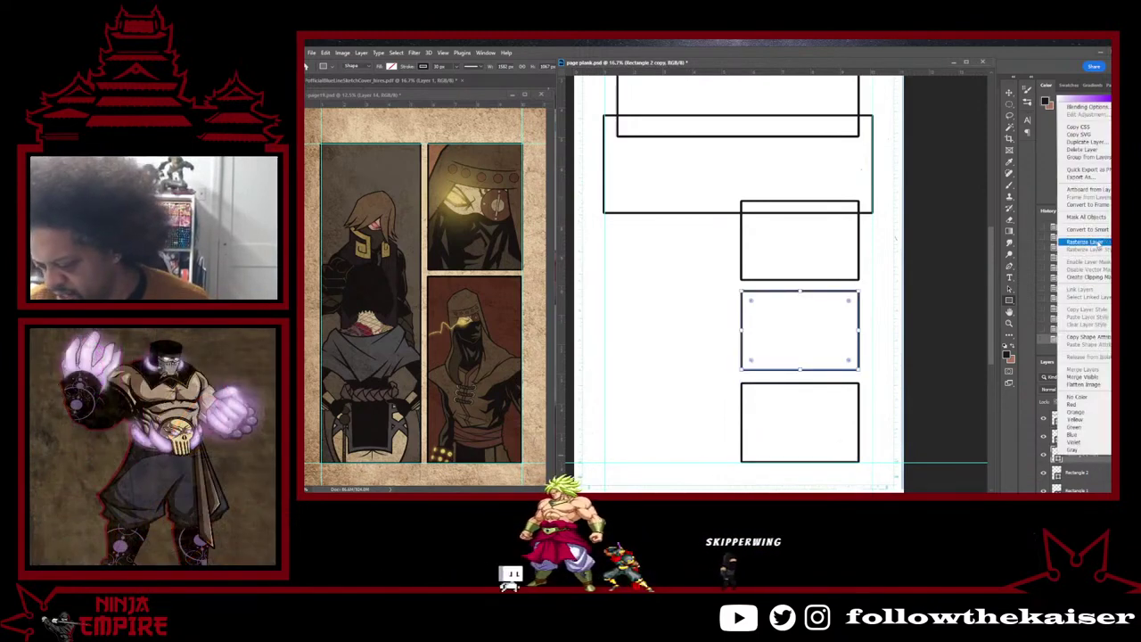
left_click(1097, 243)
right_click(1084, 436)
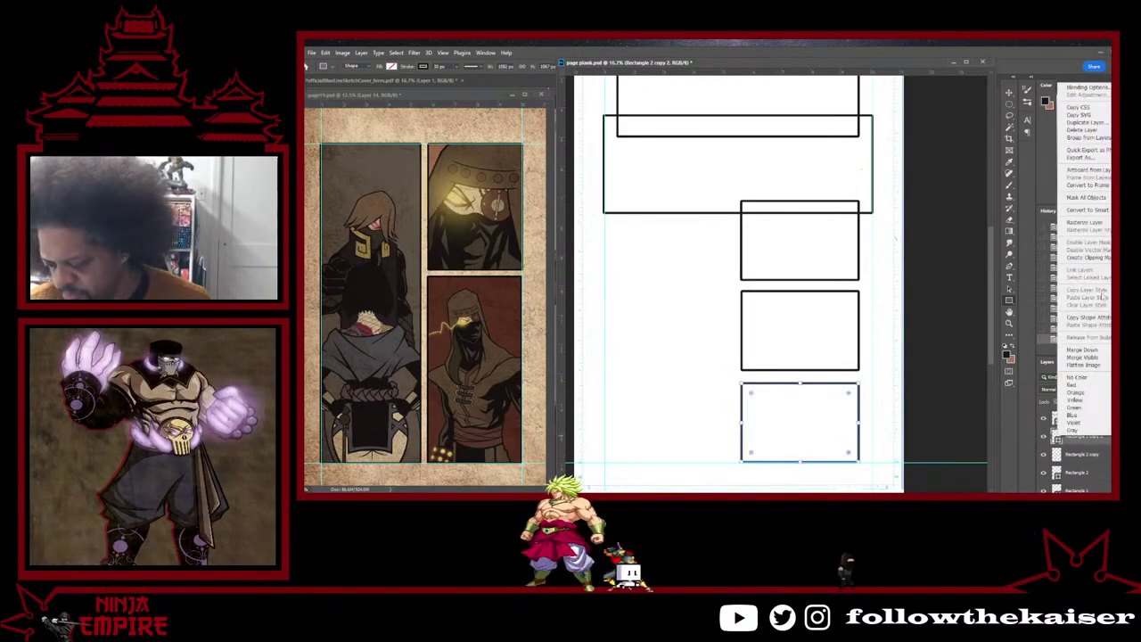
left_click(1080, 222)
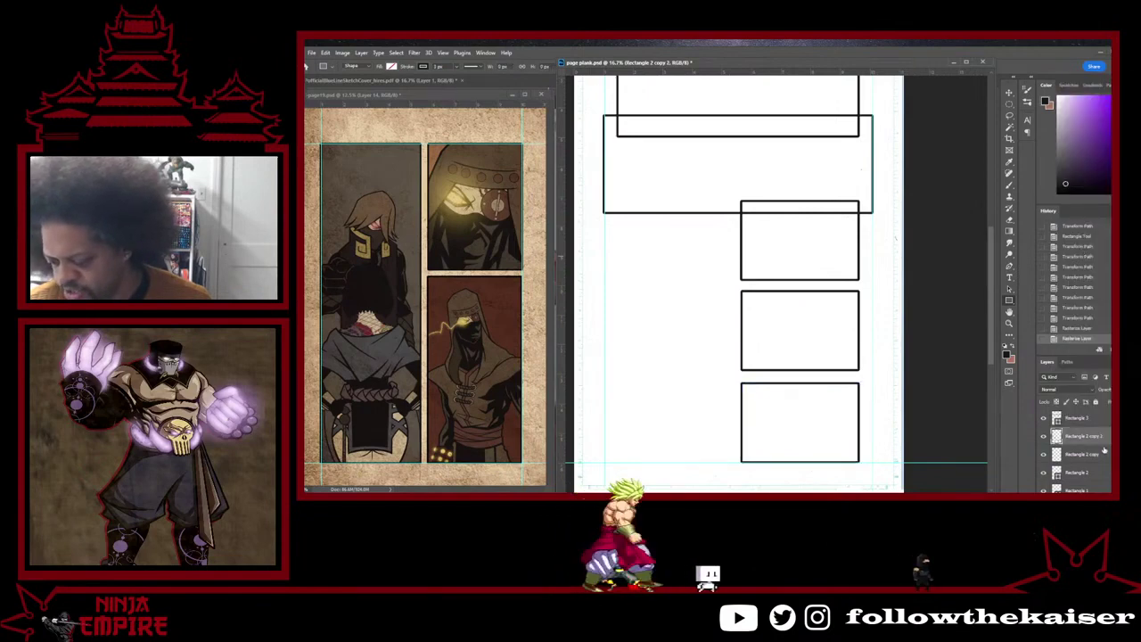
right_click(1083, 472)
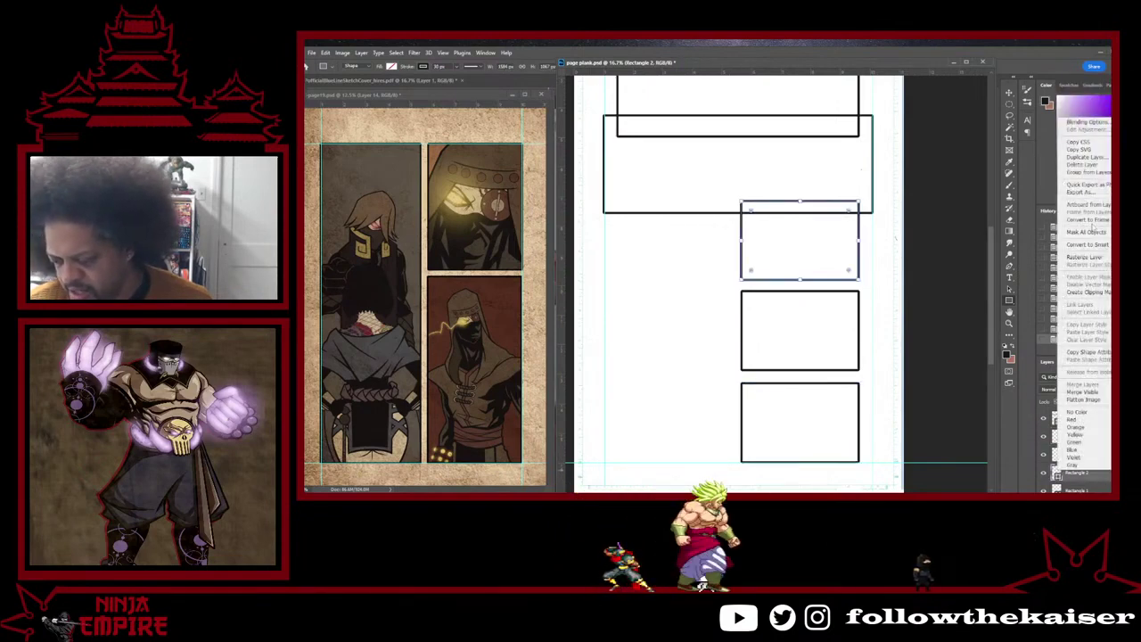
left_click(1094, 257)
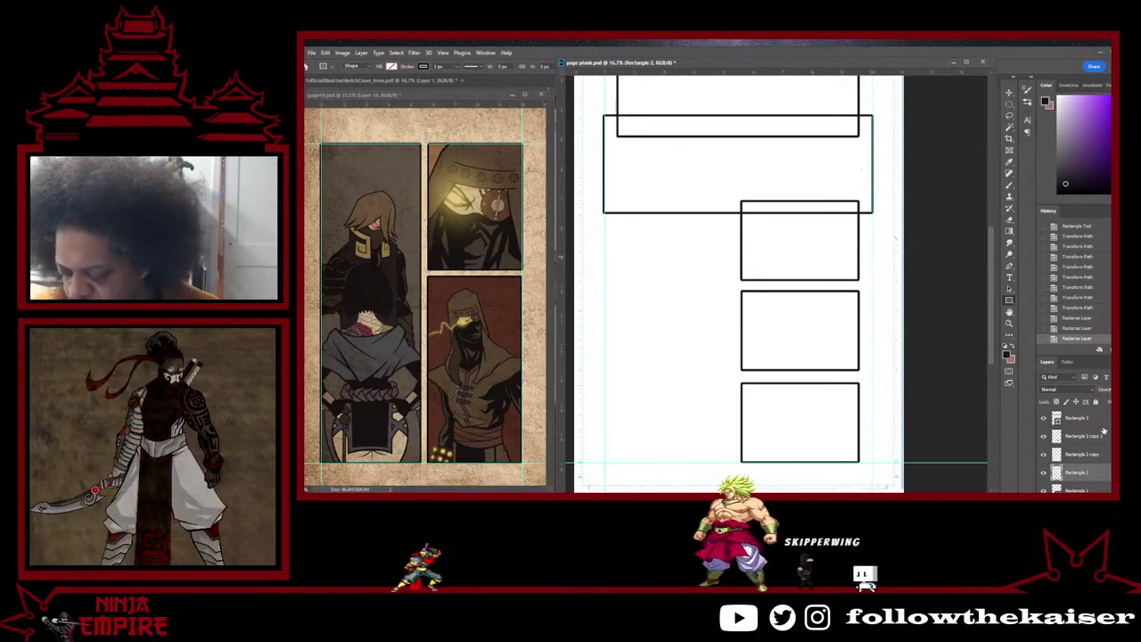
right_click(1060, 417)
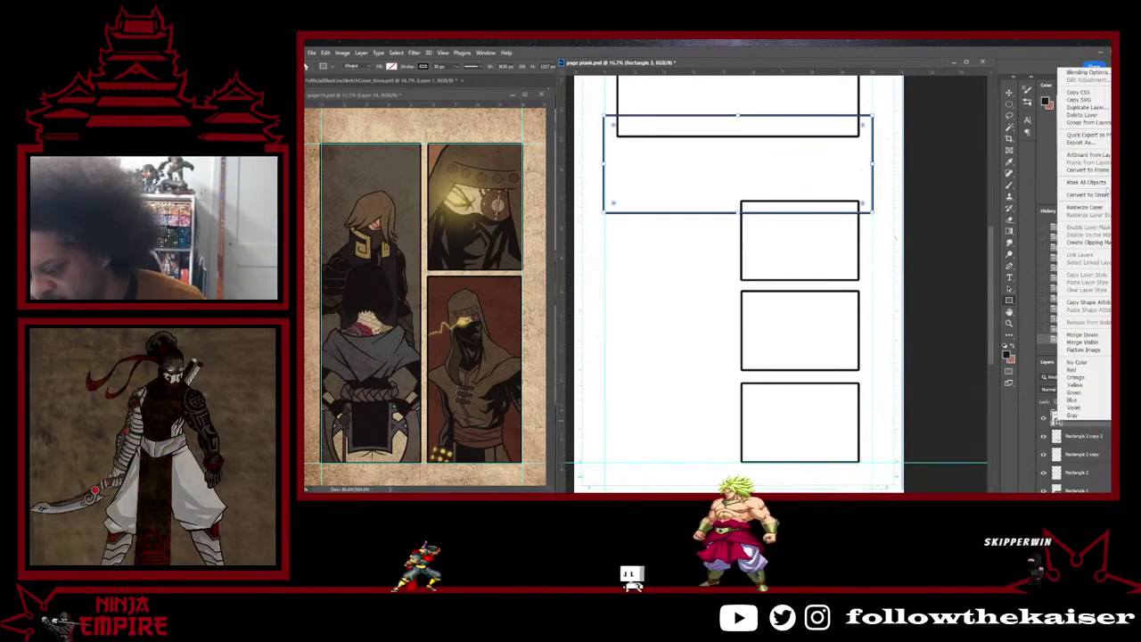
left_click(1102, 208)
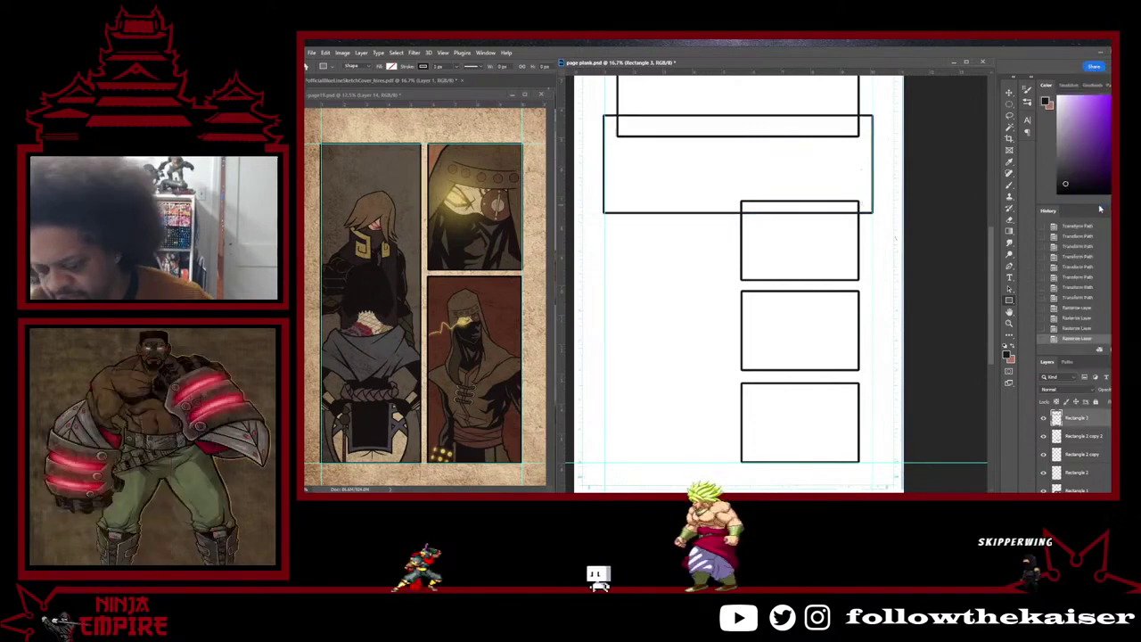
Step: Erase the wide rectangle's border lines where they cross inside the uppermost small panel and the top panel
key("e")
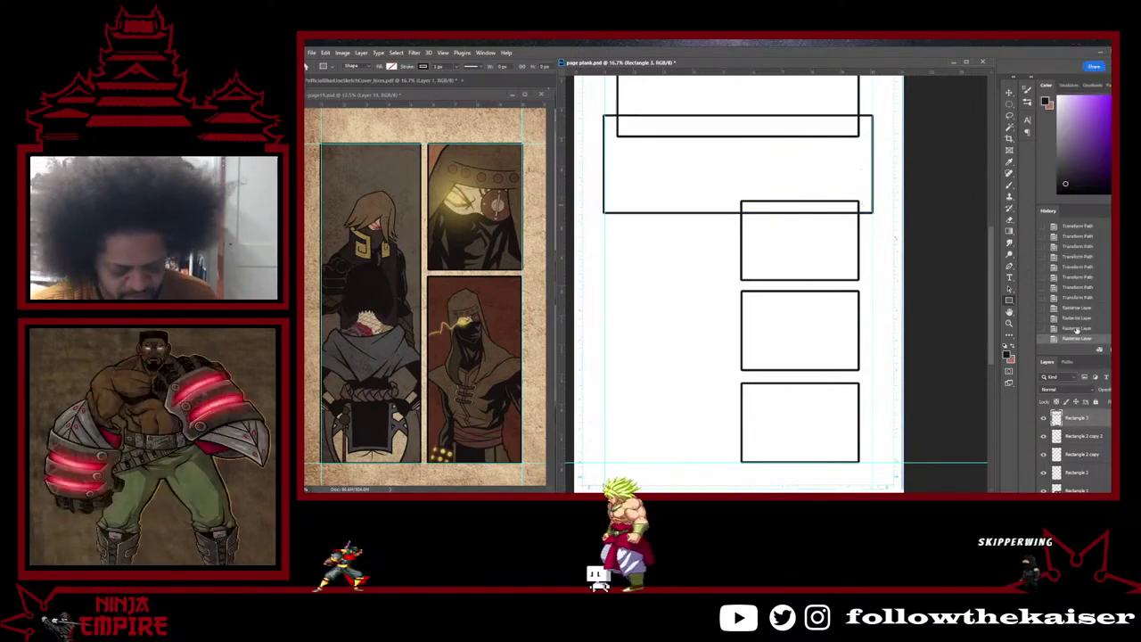
left_click(765, 221, "ctrl")
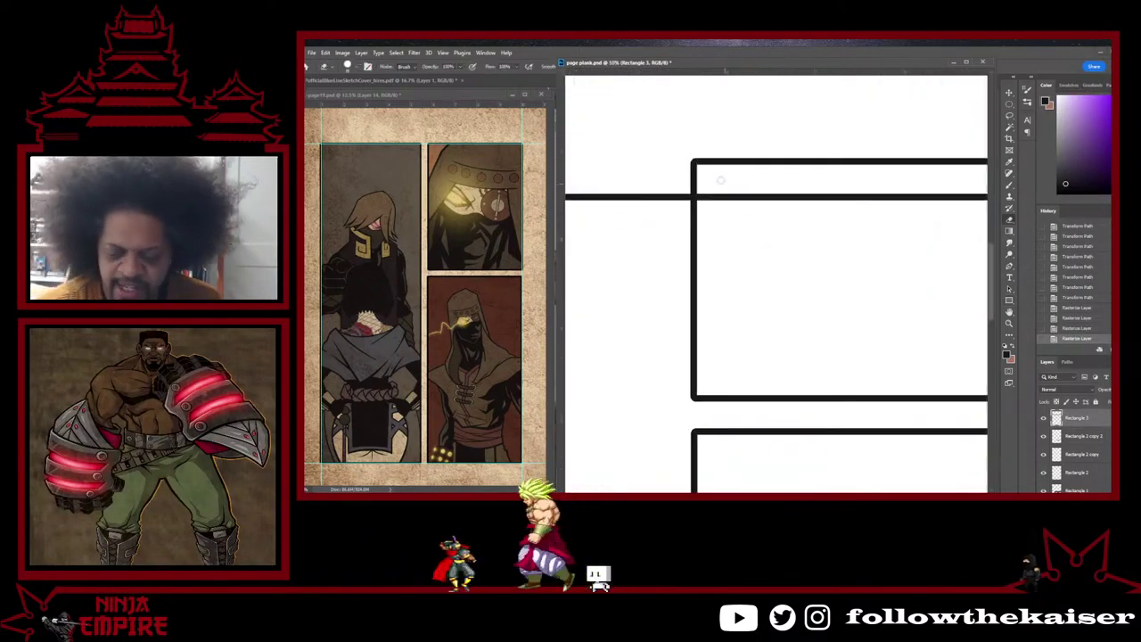
mouse_move(726, 197)
left_mouse_down()
mouse_move(700, 207)
mouse_move(714, 212)
mouse_move(729, 189)
mouse_move(739, 199)
mouse_move(939, 194)
mouse_move(849, 200)
mouse_move(922, 214)
mouse_move(770, 284)
mouse_move(766, 243)
mouse_move(744, 231)
mouse_move(768, 245)
left_mouse_up()
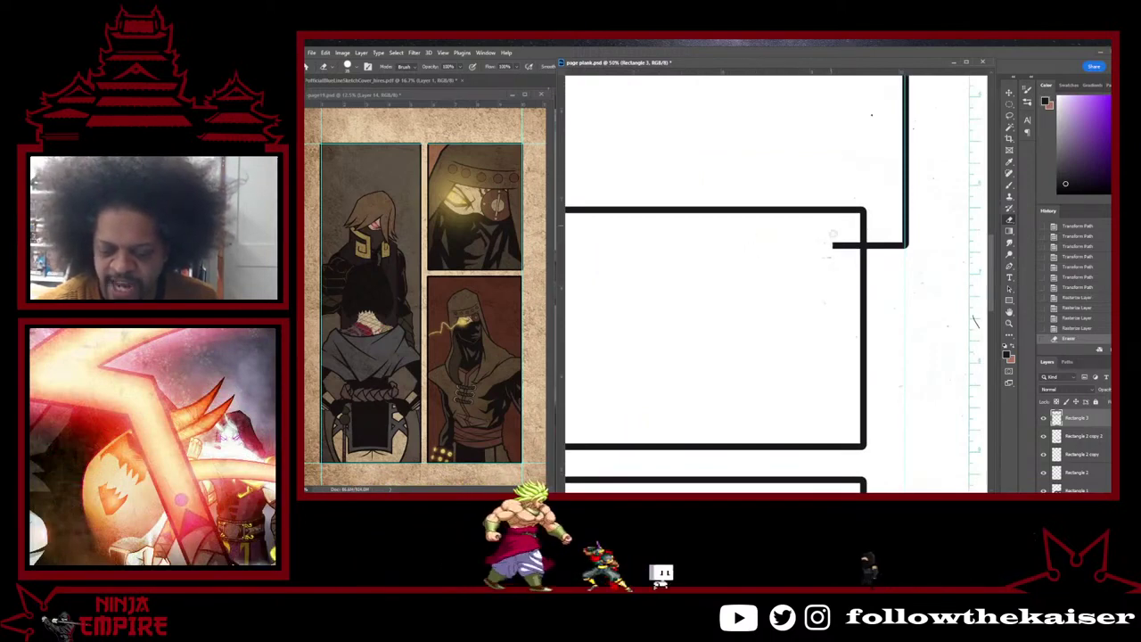
left_click_drag(846, 220, 892, 384)
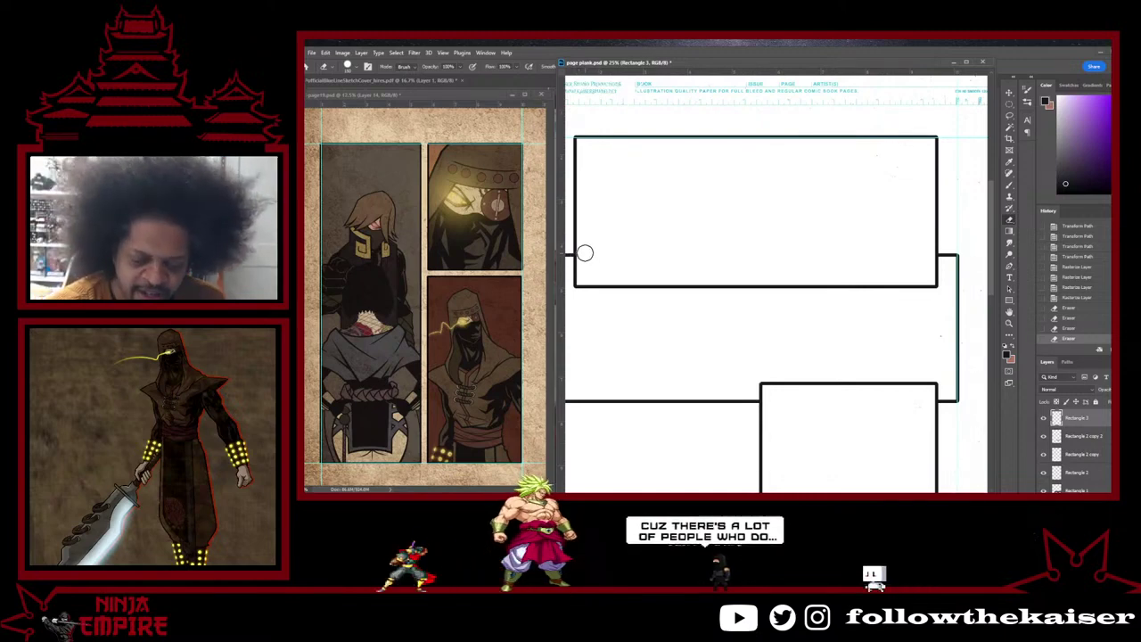
left_click(865, 277, "alt")
left_click(865, 277, "alt")
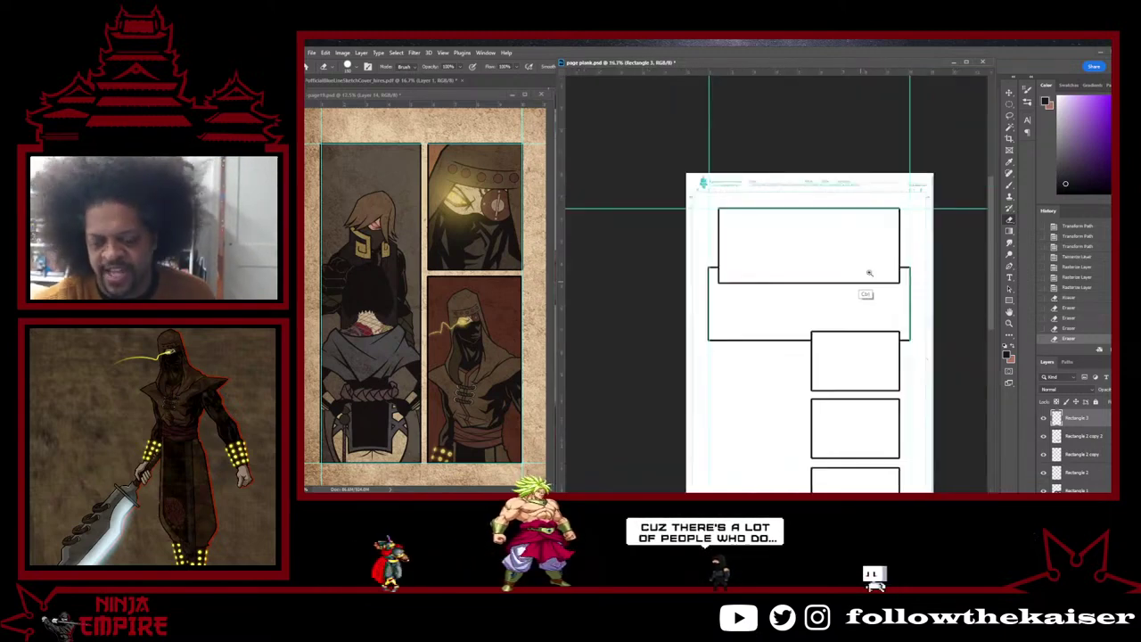
left_click_drag(911, 344, 917, 295)
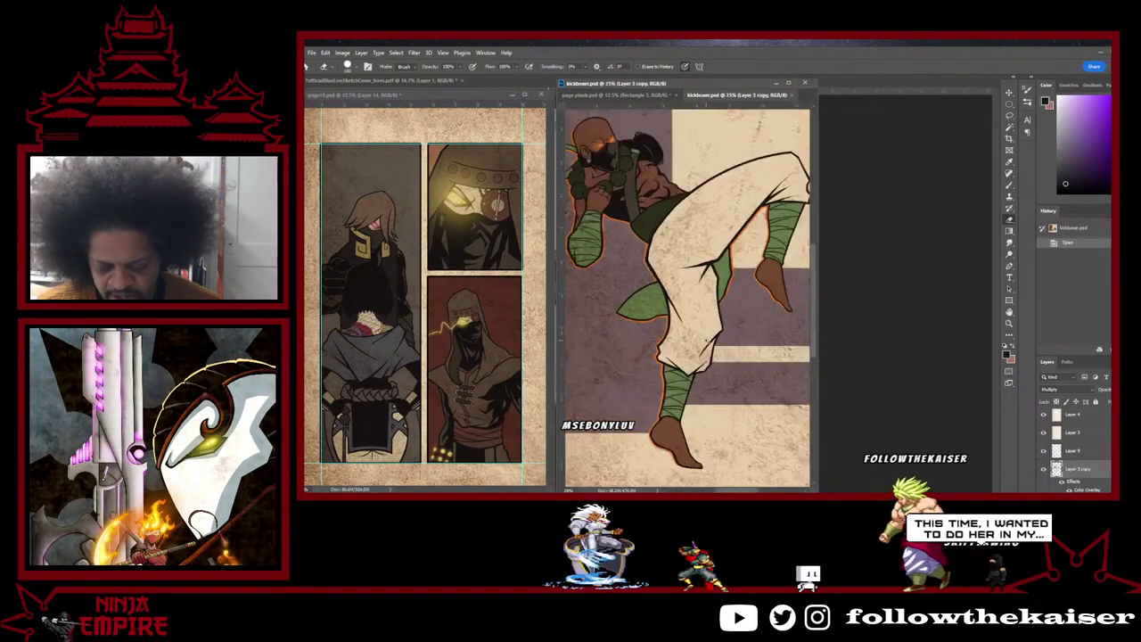
Step: Show the whole kickboxer.psd figure and widen its document window
scroll(686, 295, "up", 3)
scroll(687, 294, "down", 3)
scroll(686, 294, "up", 1)
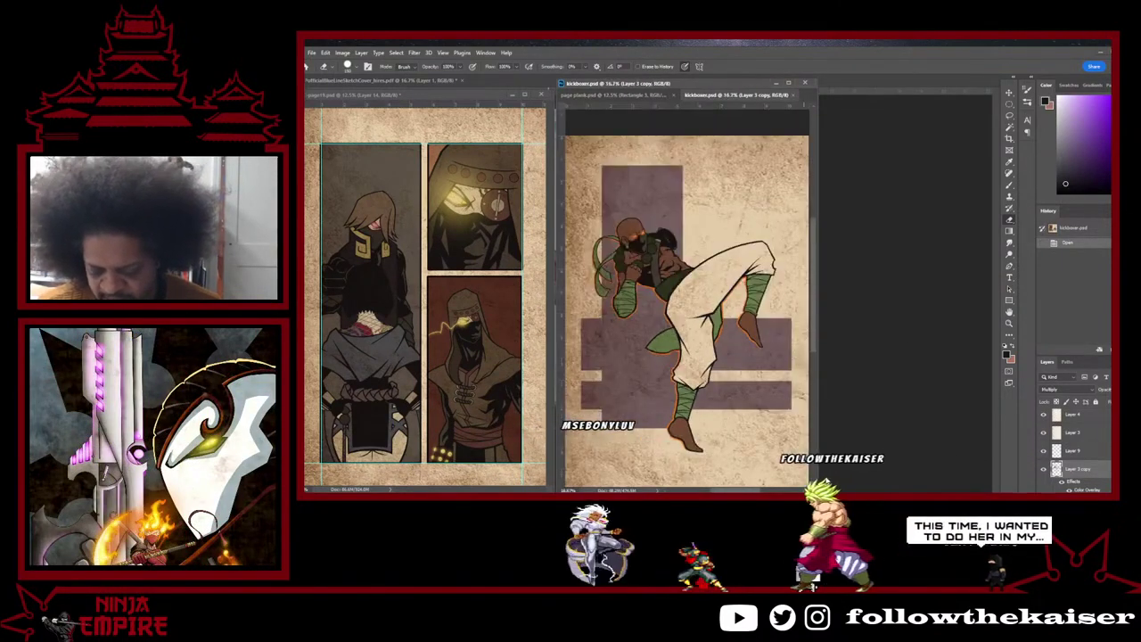
left_click_drag(818, 473, 933, 474)
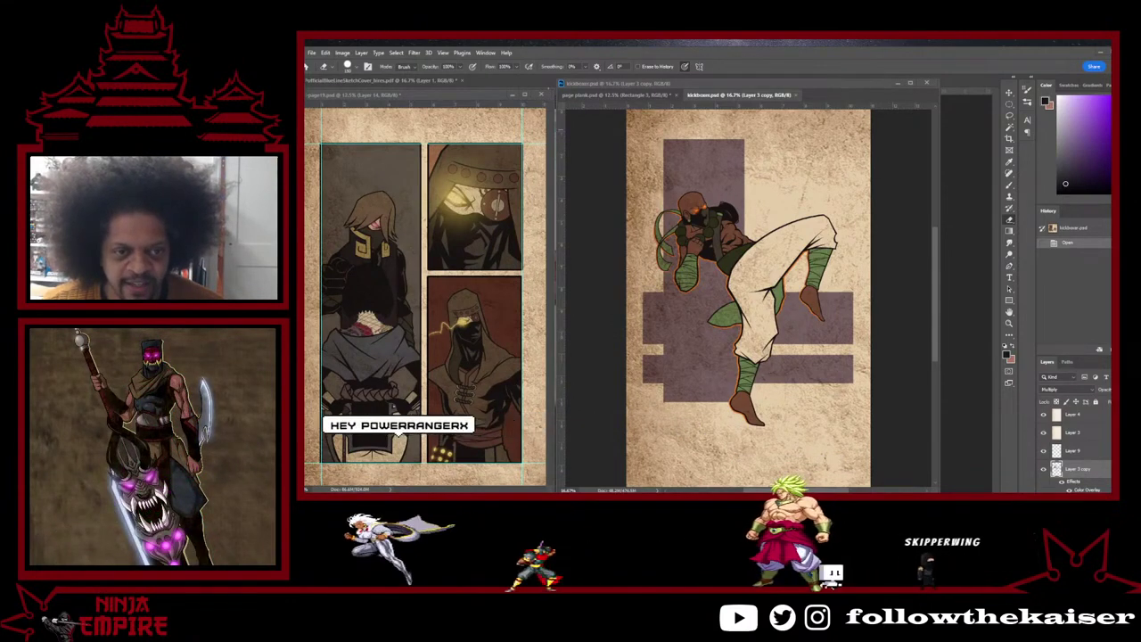
Step: Open 5.jpg and examine the kicking figure up close from the head and arms down to the standing foot
left_click_drag(752, 357, 1062, 446)
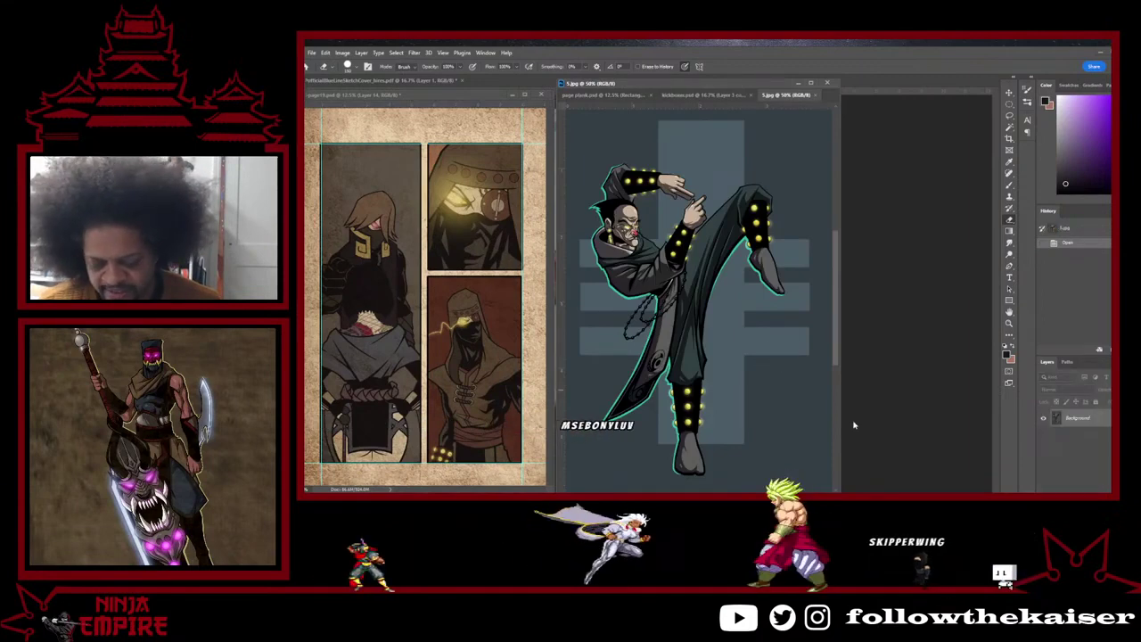
key("ctrl+plus")
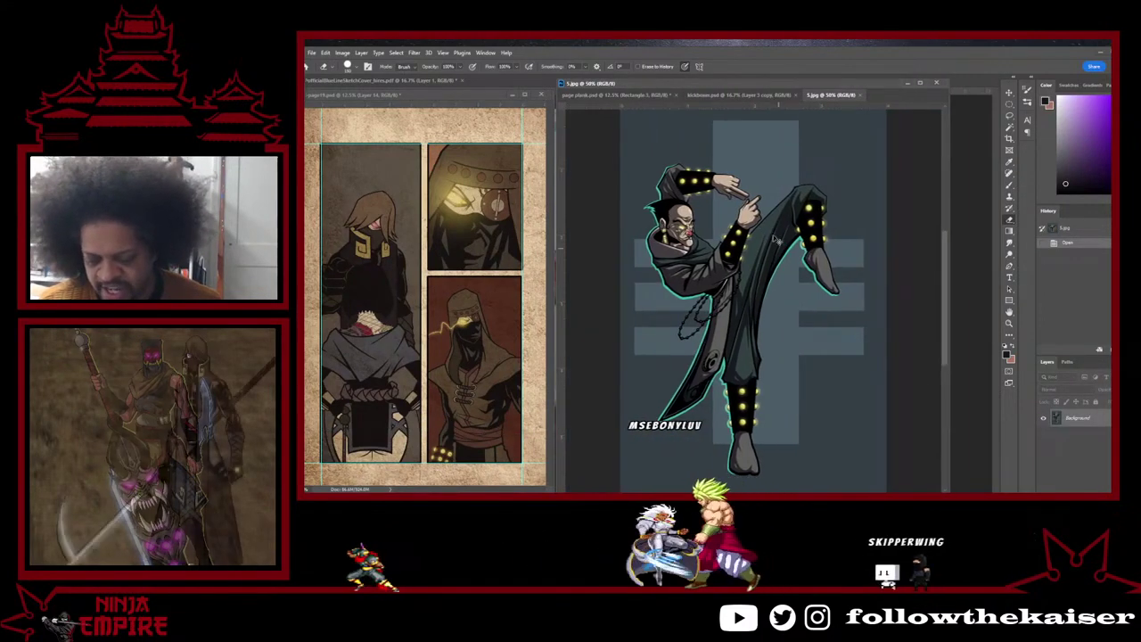
key("ctrl+plus")
left_click_drag(694, 228, 766, 295)
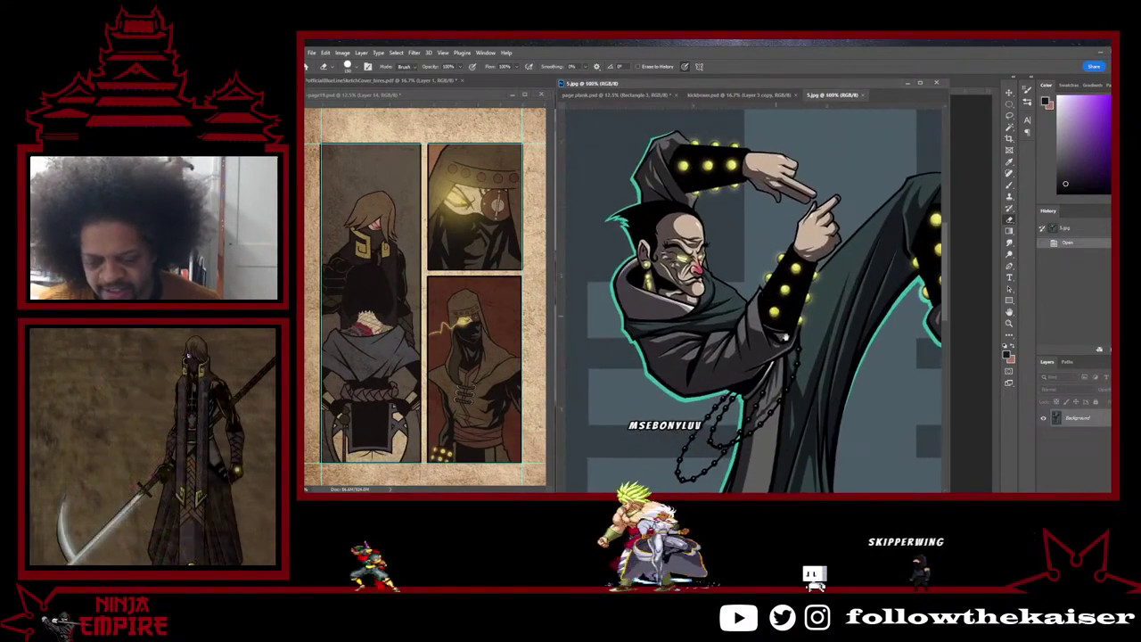
scroll(787, 334, "down", 3)
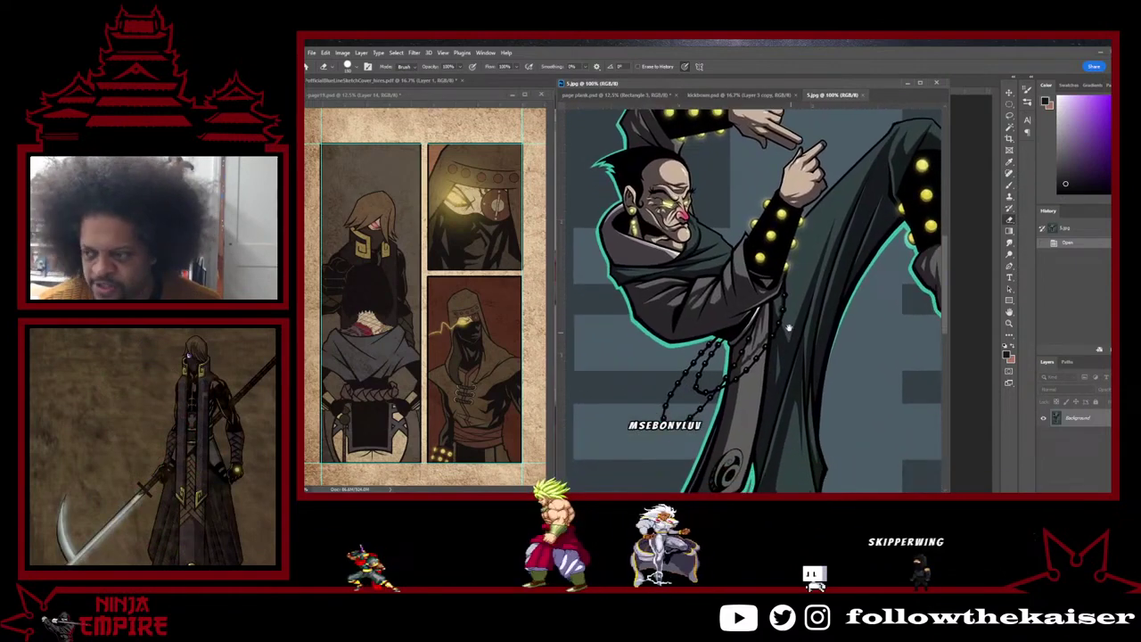
scroll(788, 329, "down", 5)
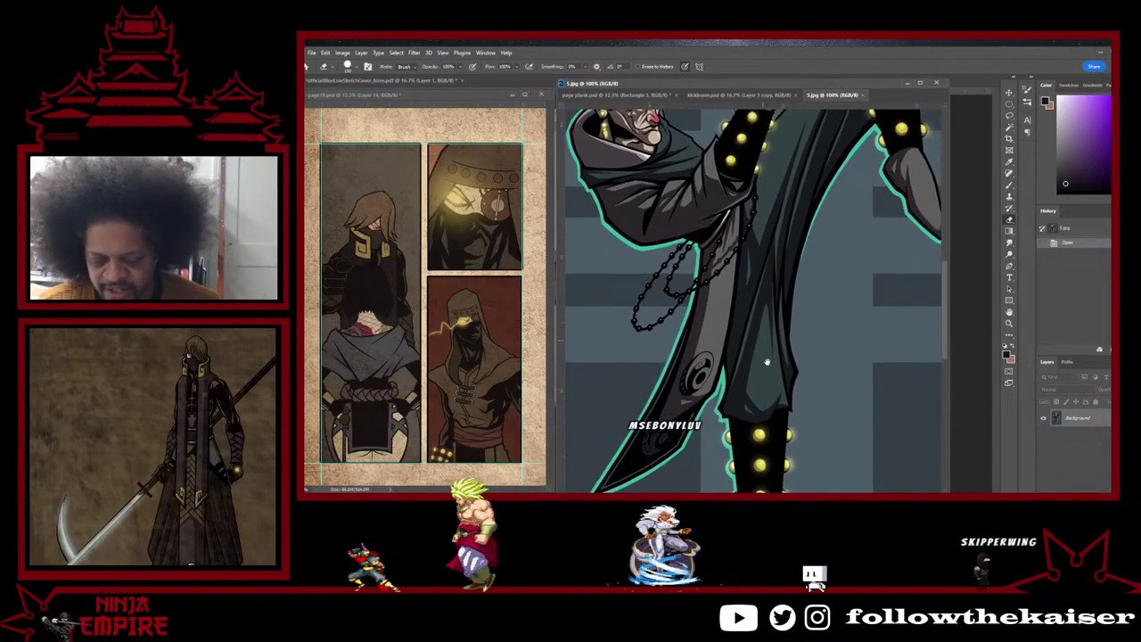
left_click_drag(766, 362, 775, 249)
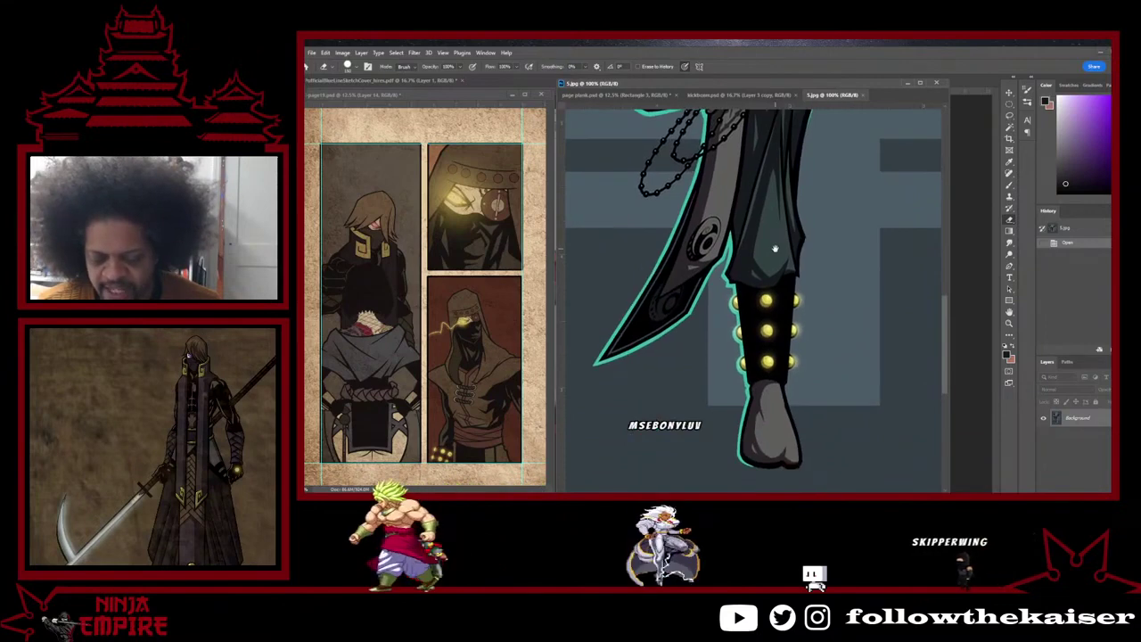
scroll(775, 249, "down", 3)
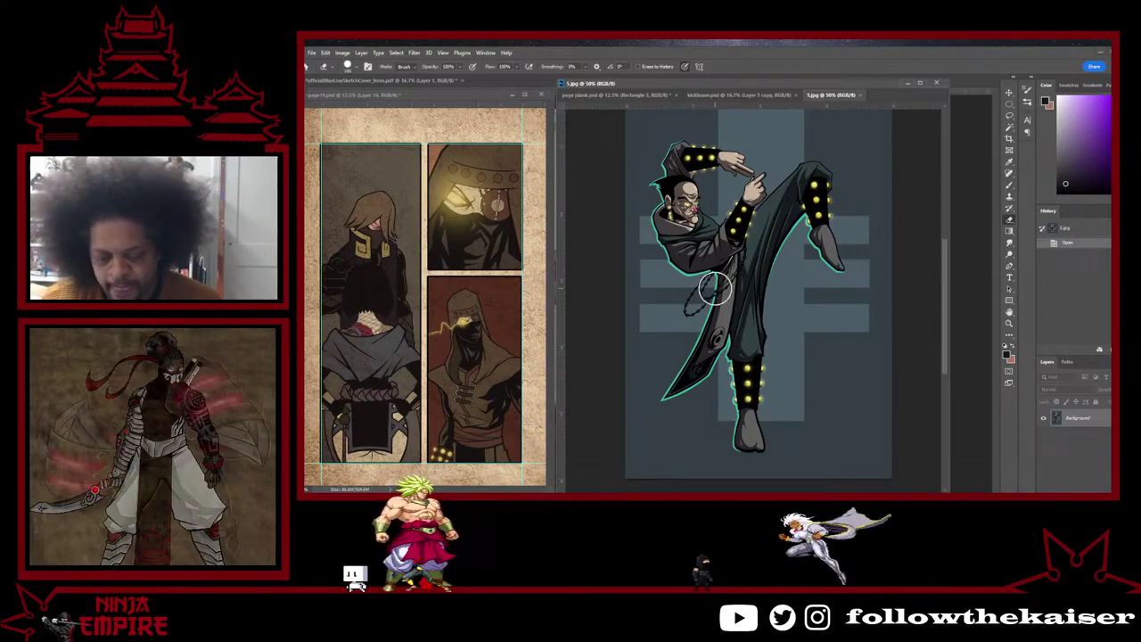
Step: Compare the kicking poses in kickboxer.psd and 5.jpg by switching between the two documents
left_click(762, 95)
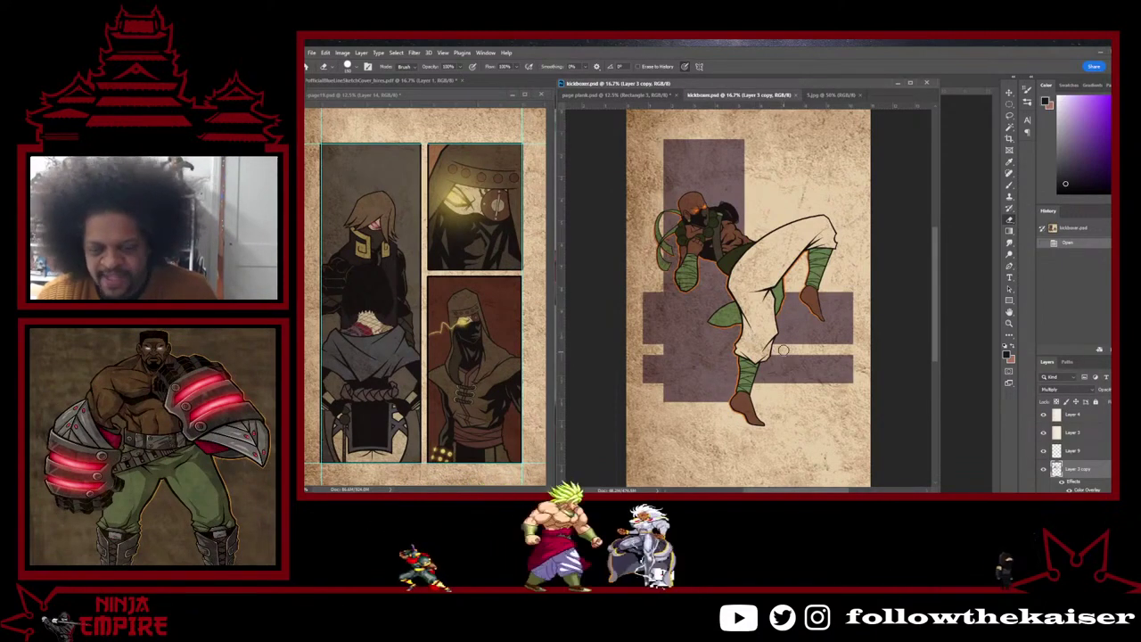
left_click(813, 95)
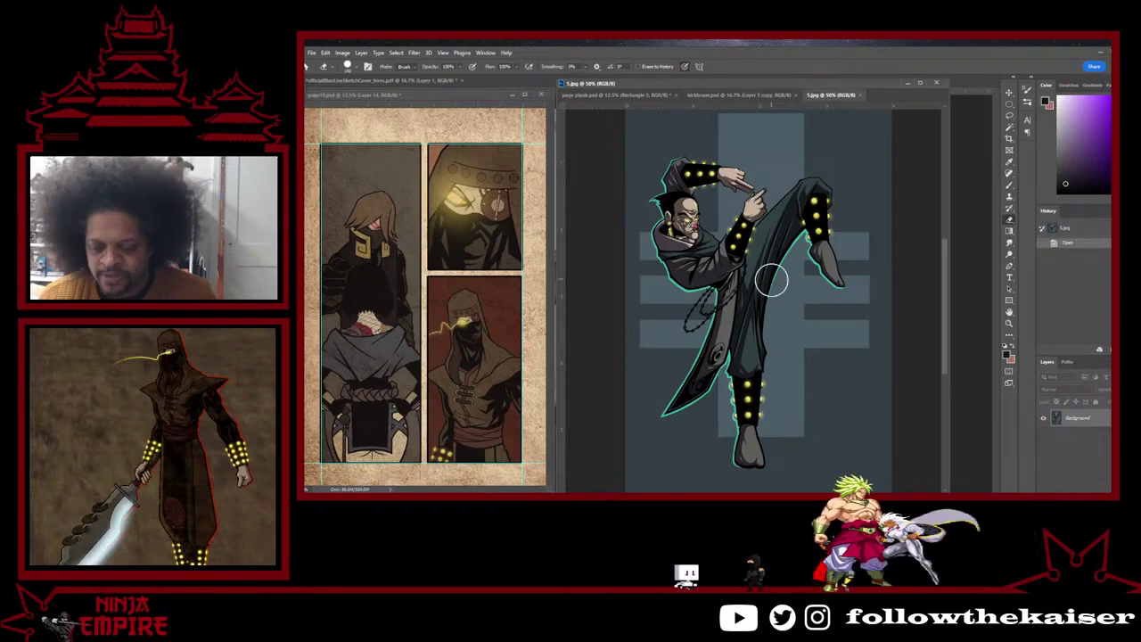
left_click(732, 95)
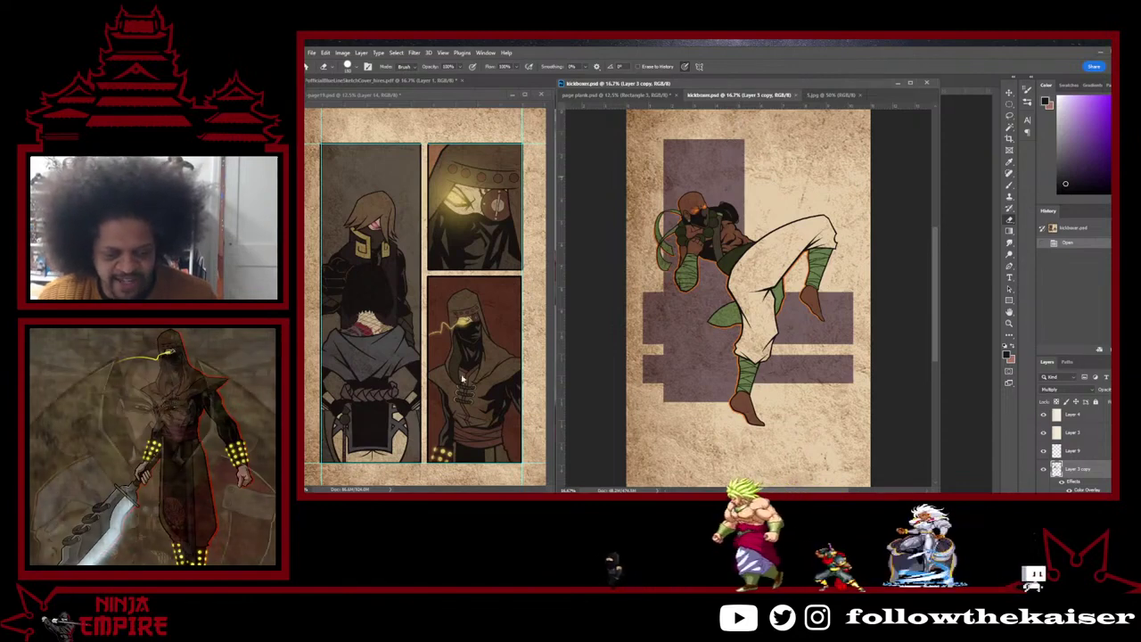
Step: Close kickboxer.psd and 5.jpg to return to the page template with the panels
left_click(796, 95)
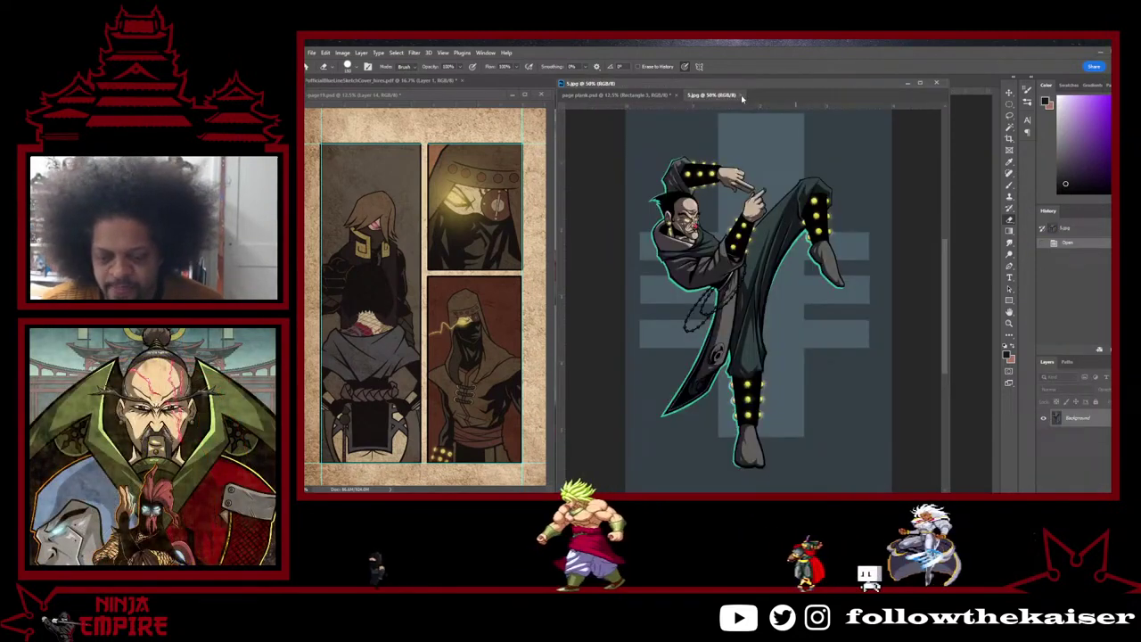
left_click(741, 94)
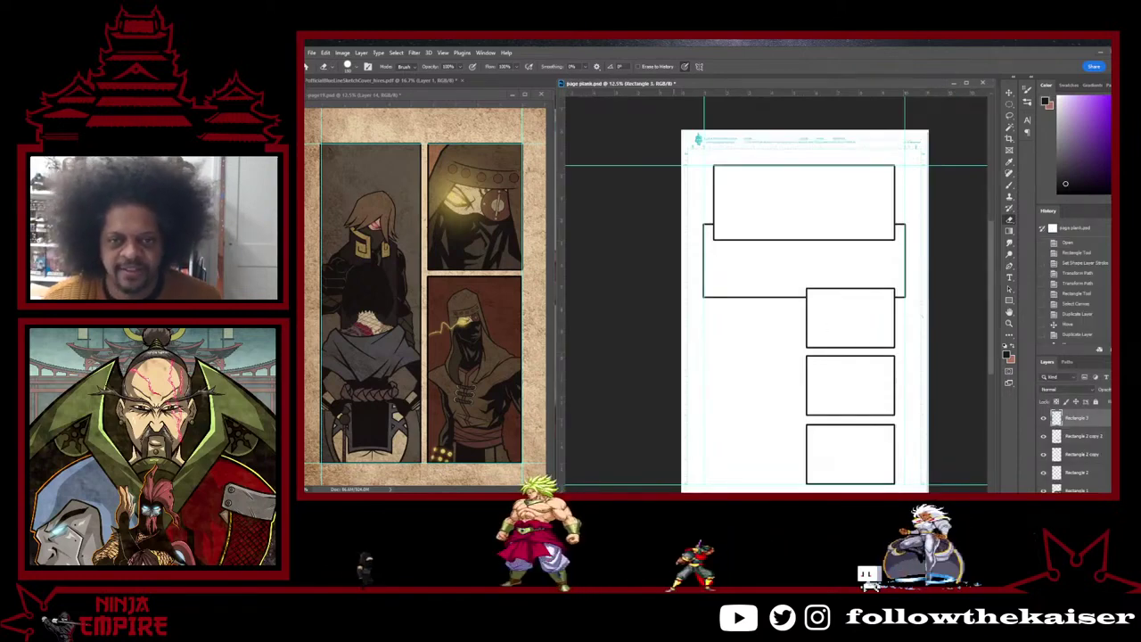
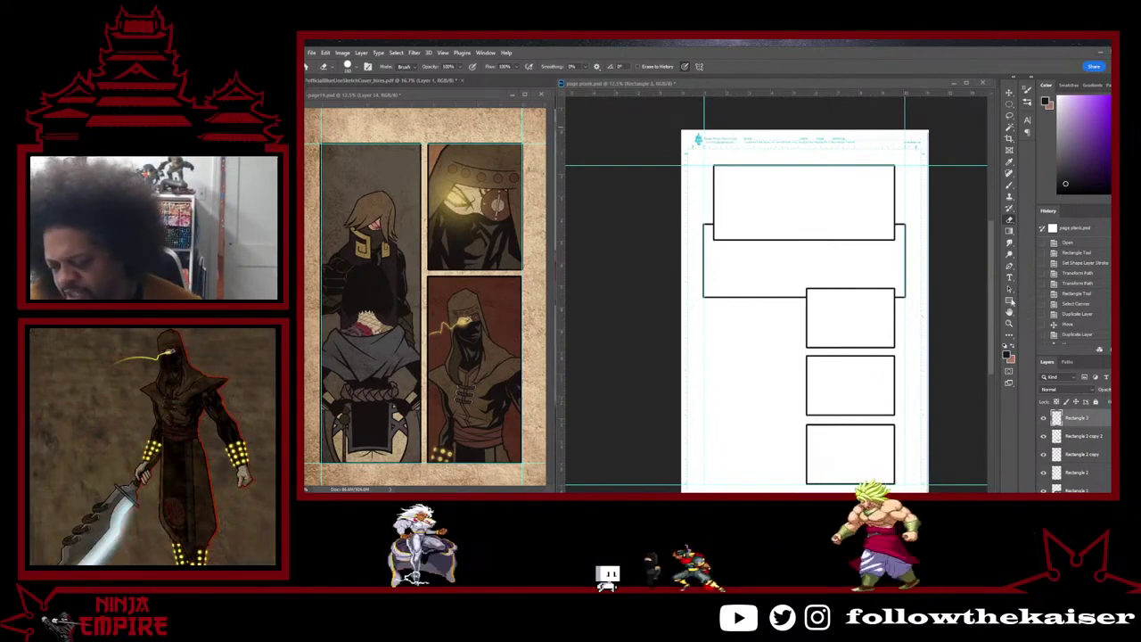
Step: Group all the panel rectangle layers and add a new empty layer between the group and the white base layer
scroll(1105, 421, "down", 1)
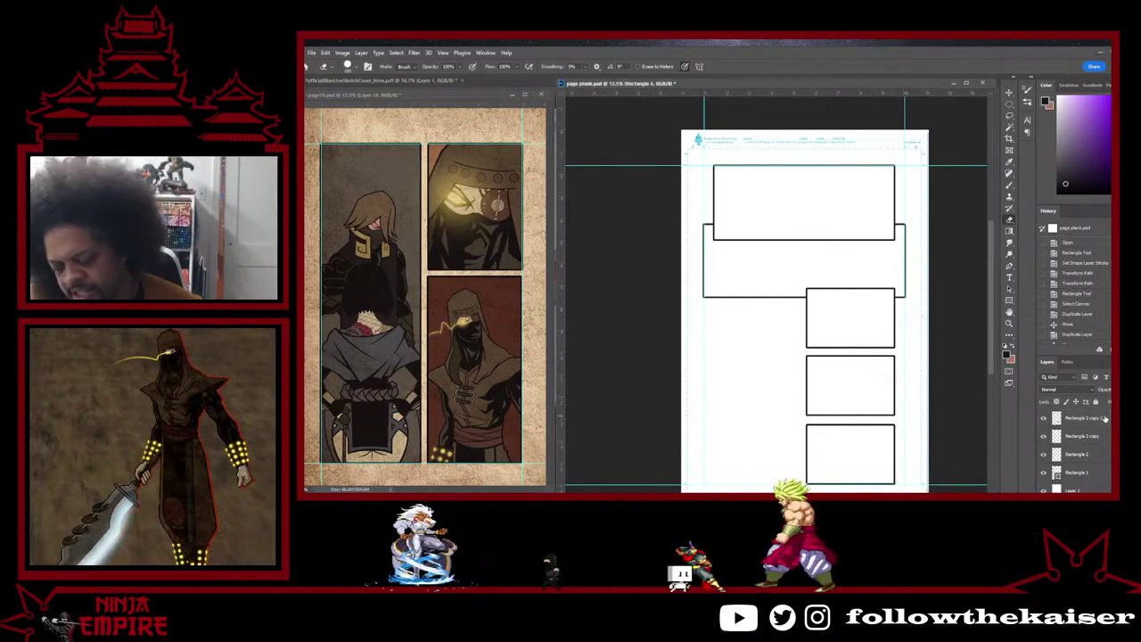
right_click(1096, 470)
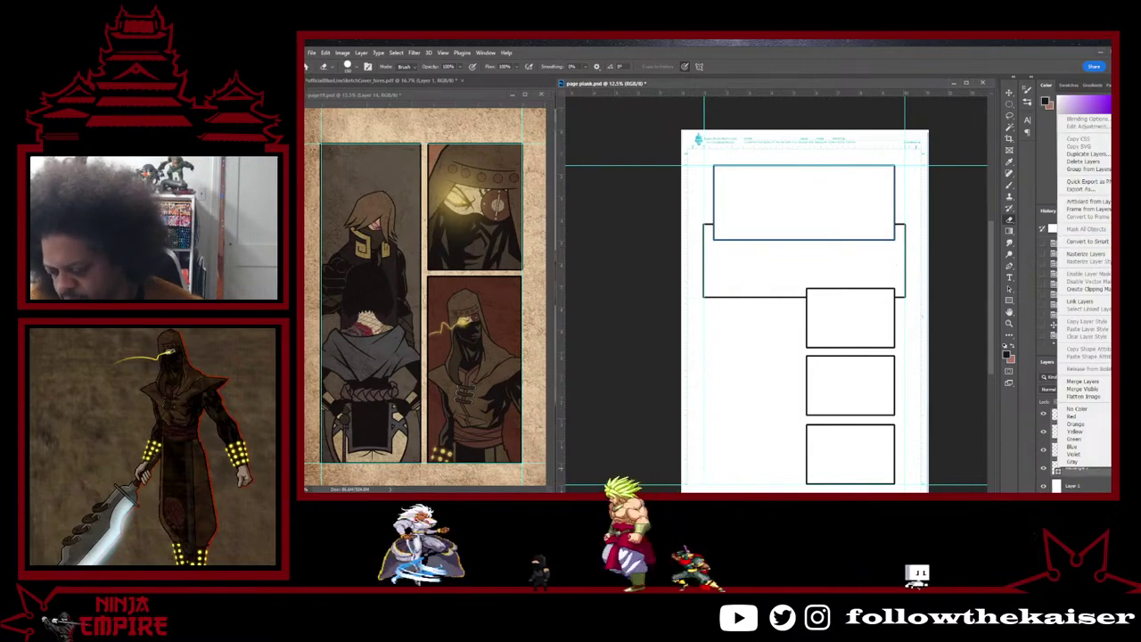
left_click(1094, 474)
key("ctrl+g")
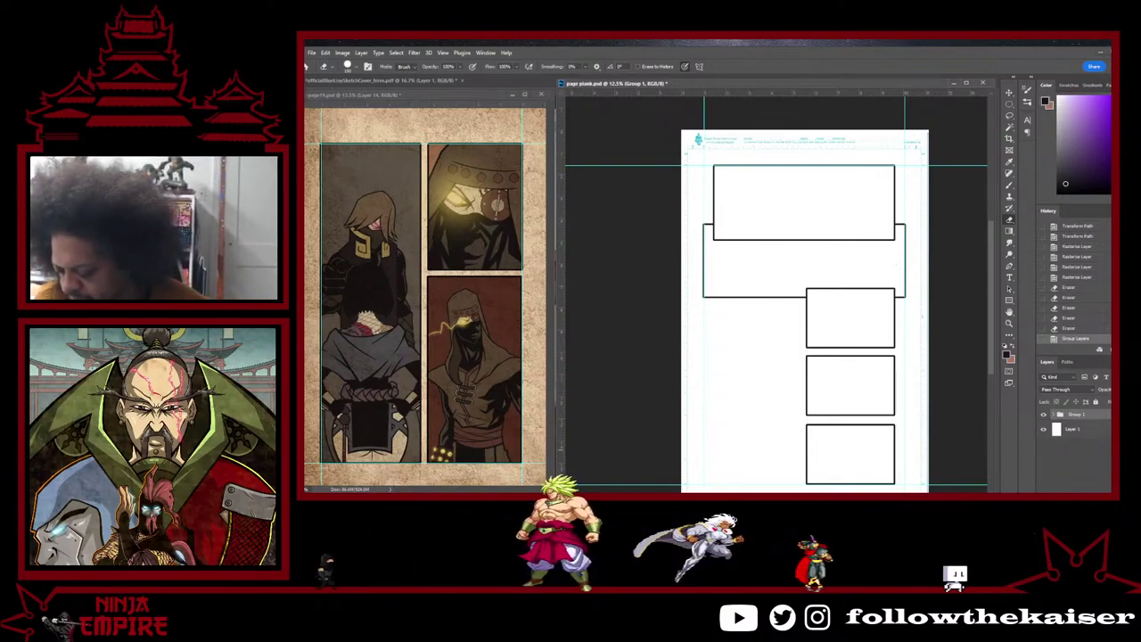
key("ctrl+alt+shift+n")
left_click_drag(1092, 437, 1089, 416)
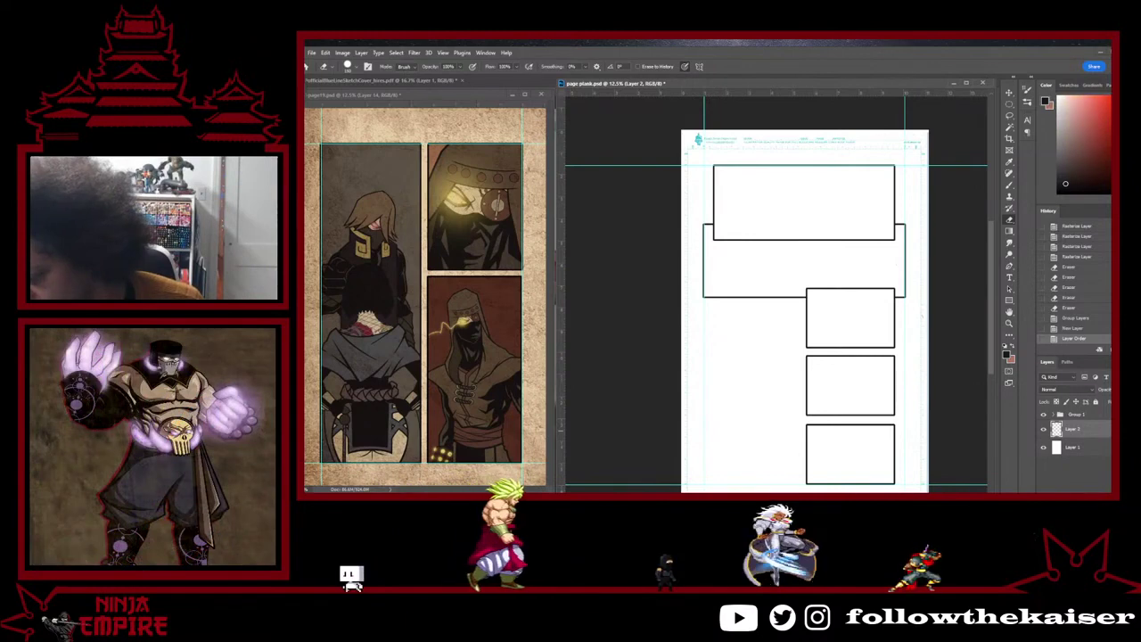
Step: Set the foreground colour to a light red for sketching
left_click(1093, 100)
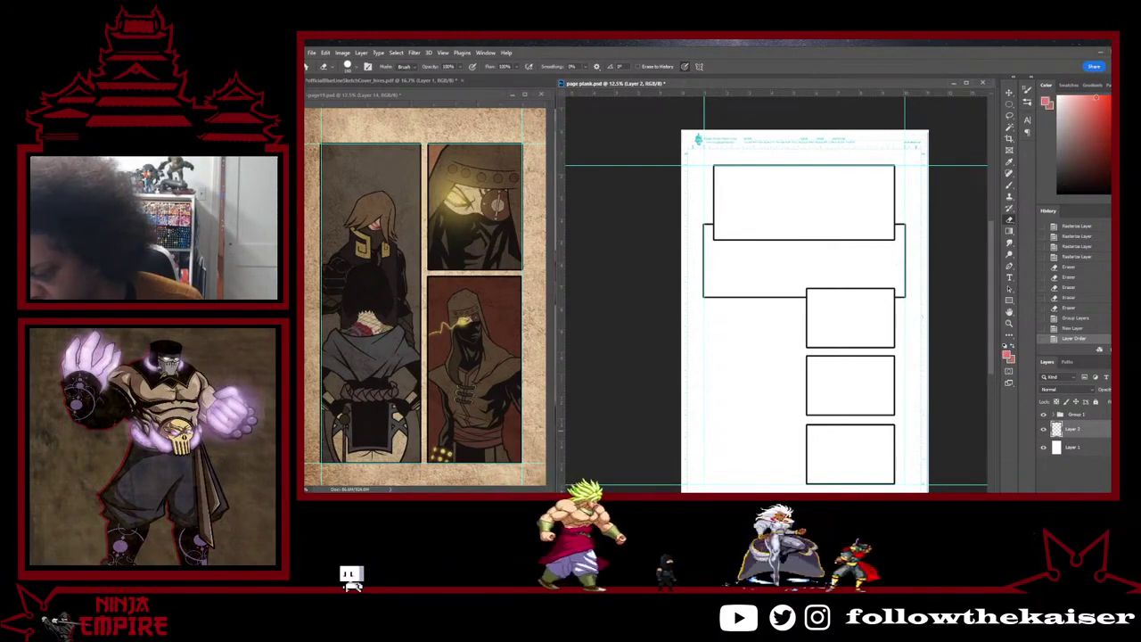
mouse_move(1094, 100)
left_mouse_down()
mouse_move(1102, 111)
mouse_move(1095, 104)
left_mouse_up()
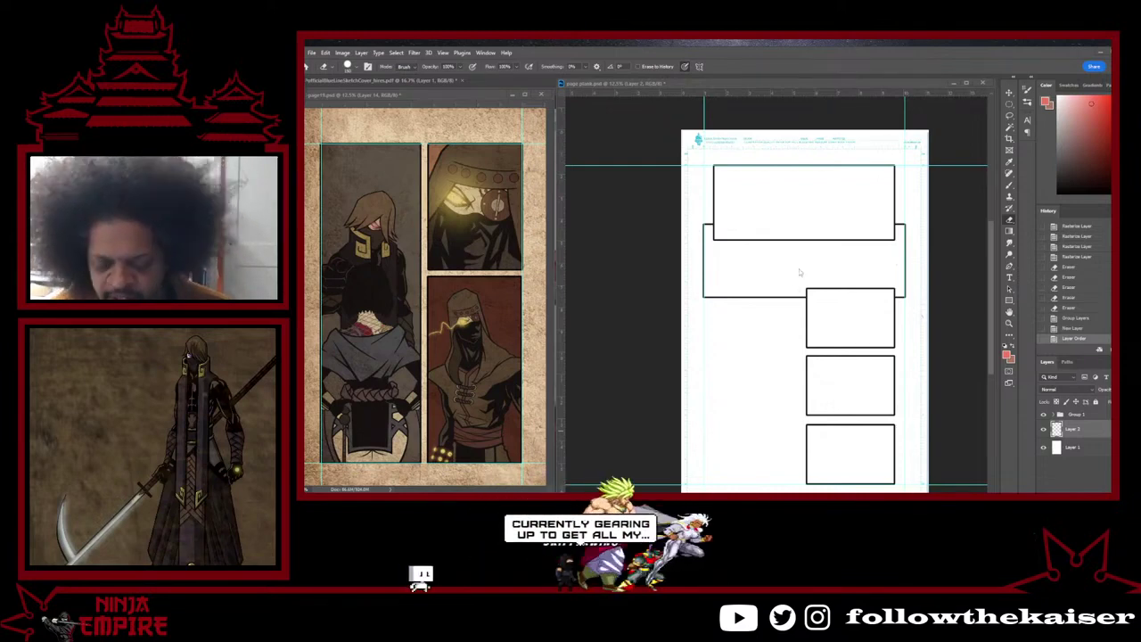
left_click(800, 272, "ctrl")
left_click_drag(812, 321, 749, 321)
scroll(749, 325, "down", 1)
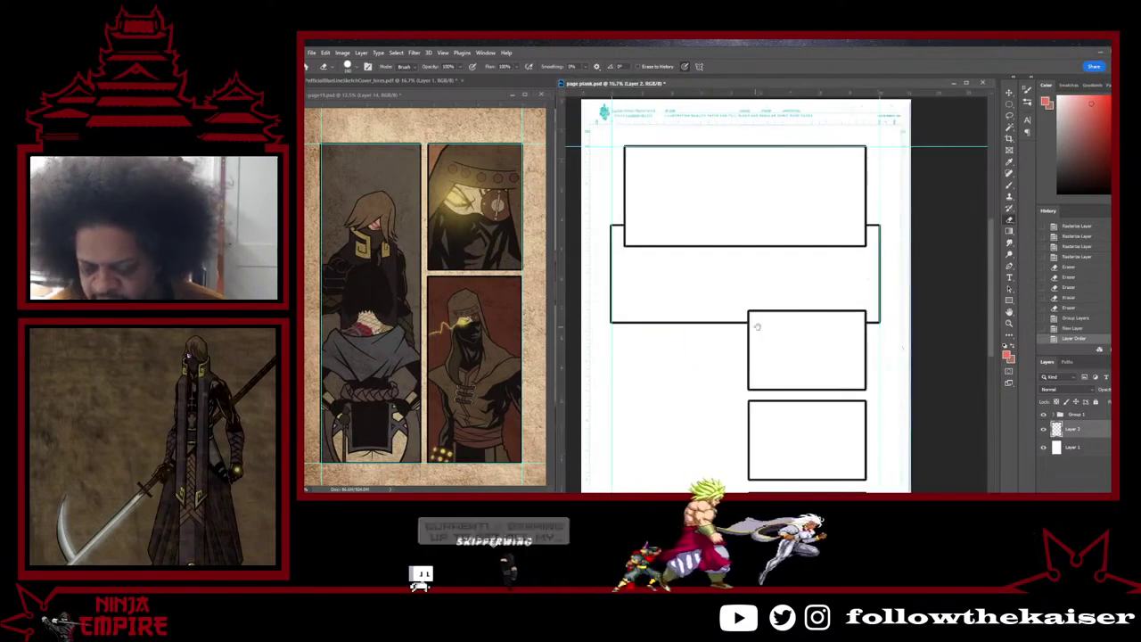
scroll(754, 321, "up", 1)
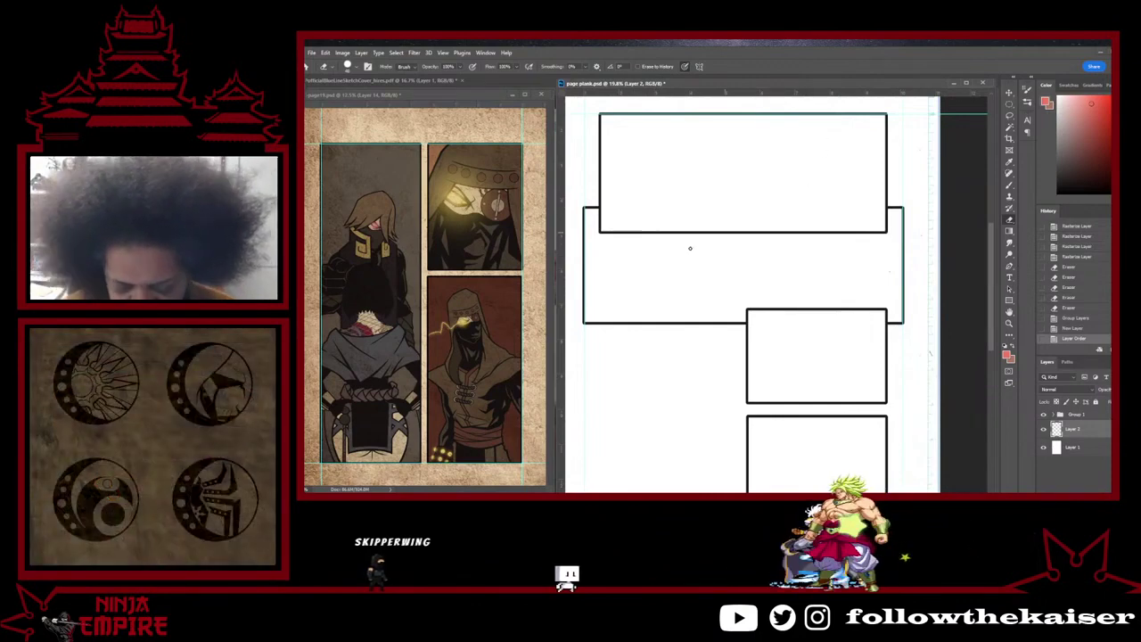
mouse_move(613, 248)
left_mouse_down()
mouse_move(673, 268)
mouse_move(682, 354)
left_mouse_up()
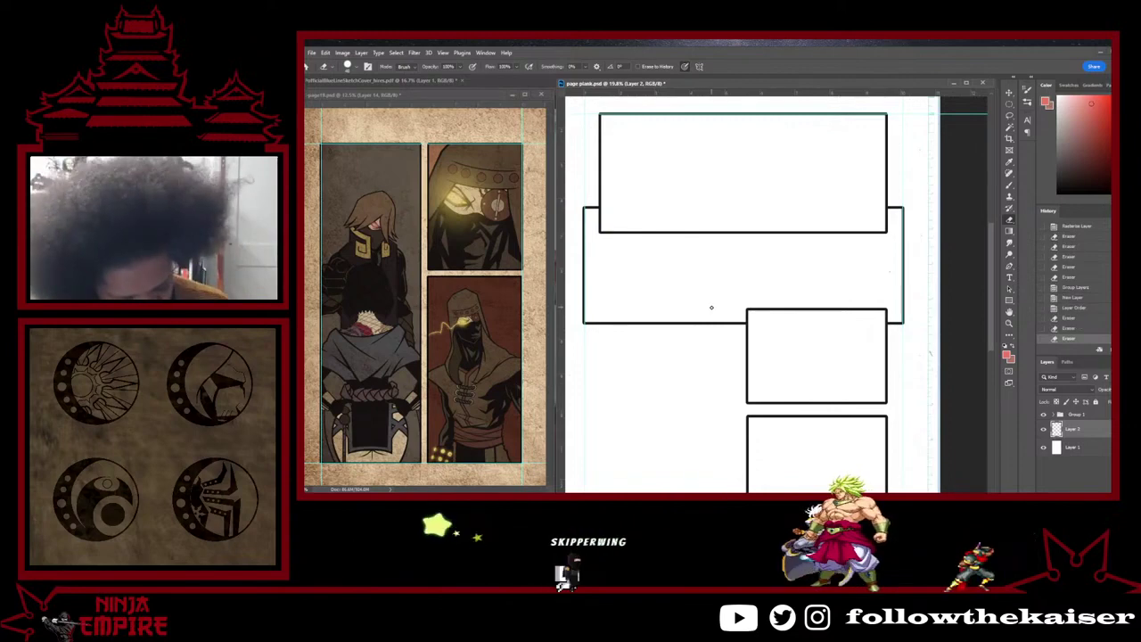
key("ctrl+f")
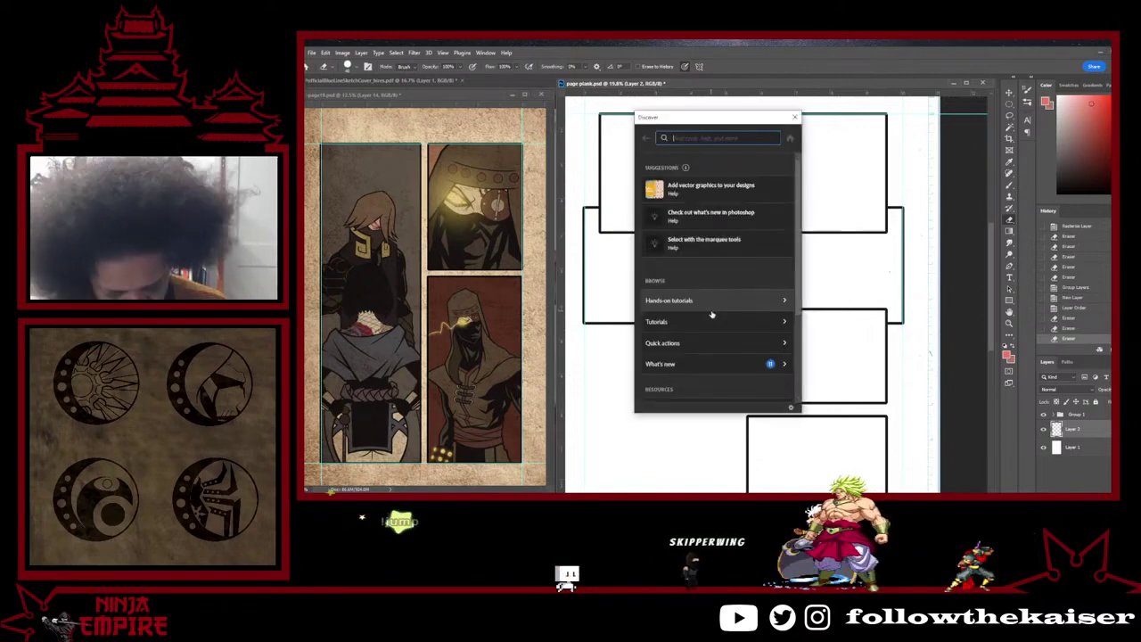
left_click(793, 118)
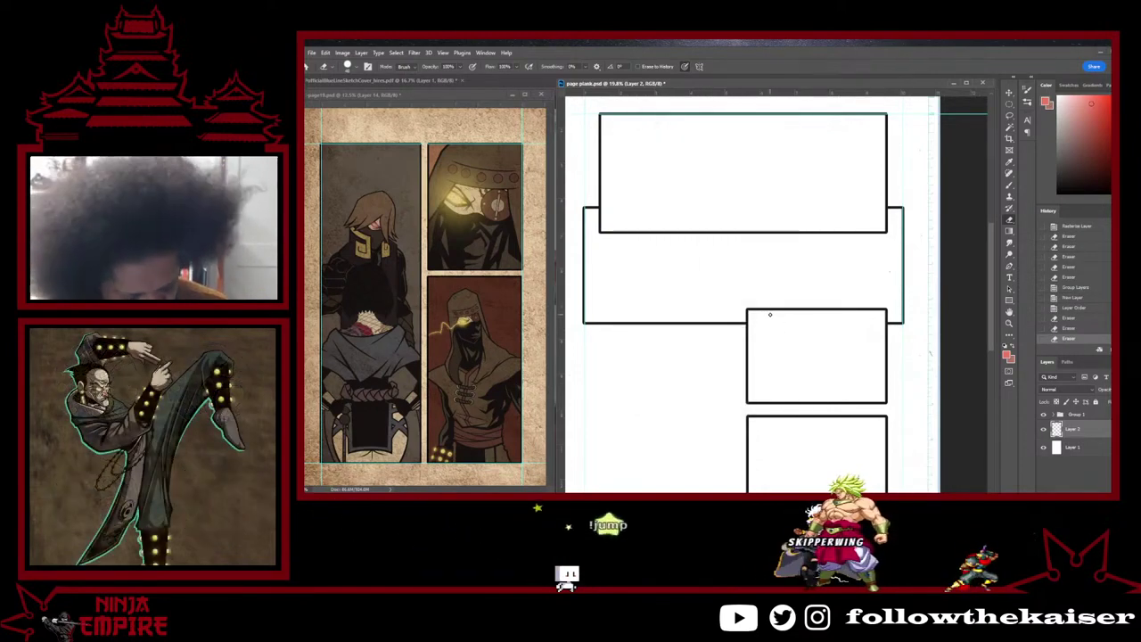
Step: Sketch a slanted, pointed eye shape with a brow line in red brush strokes on the left half of the wide panel
key("b")
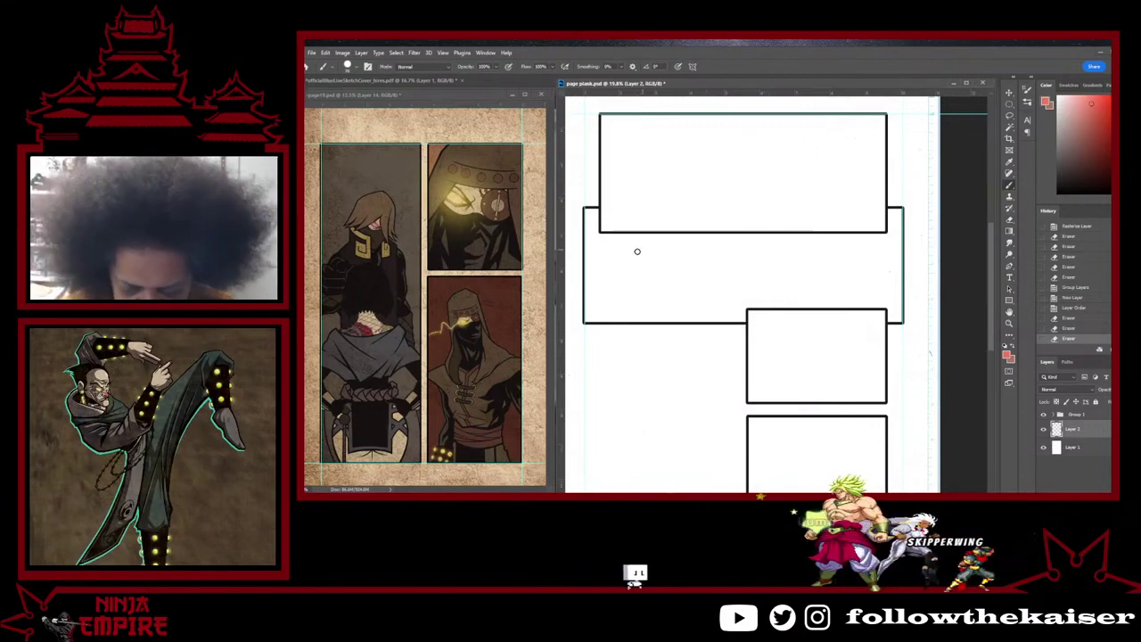
left_click_drag(621, 251, 619, 250)
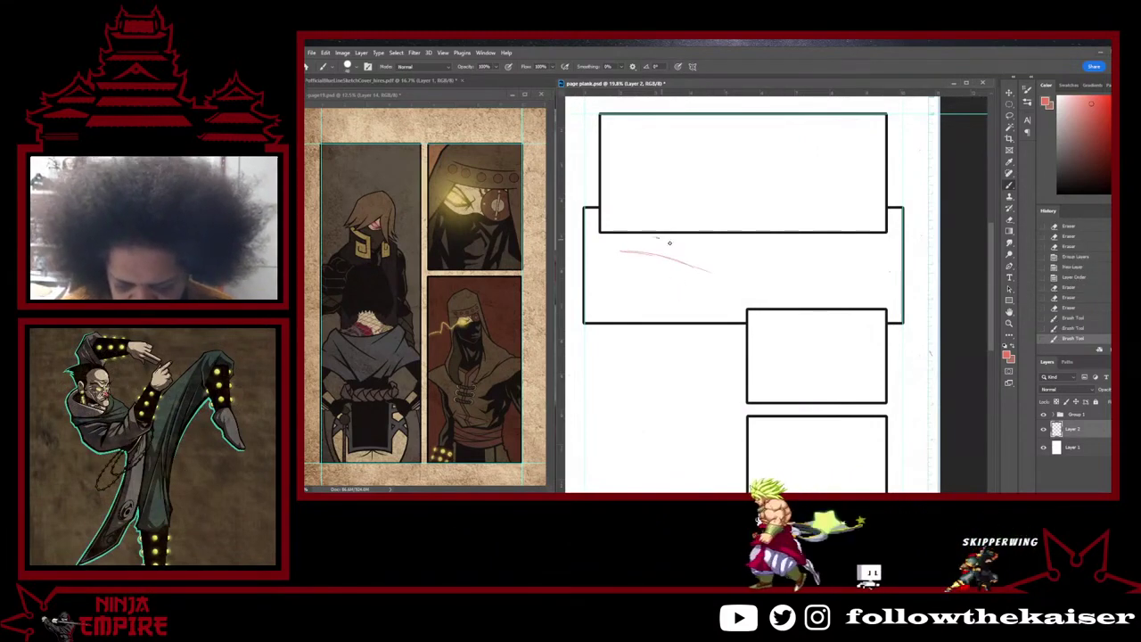
left_click_drag(662, 246, 713, 274)
left_click_drag(714, 273, 728, 265)
left_click_drag(728, 265, 727, 254)
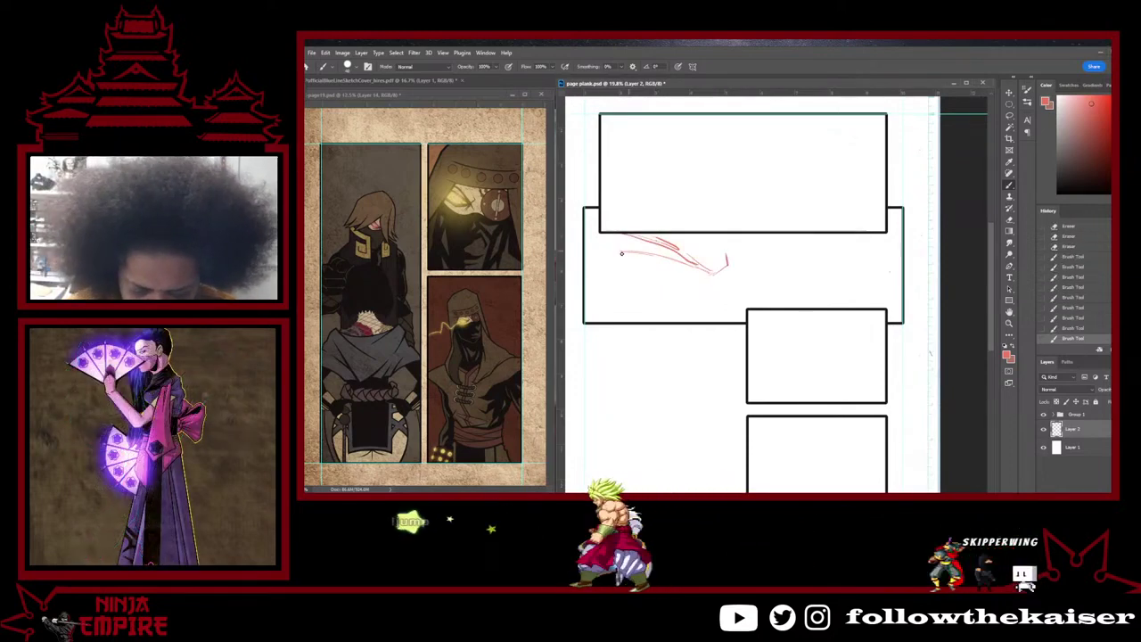
left_click_drag(594, 258, 718, 272)
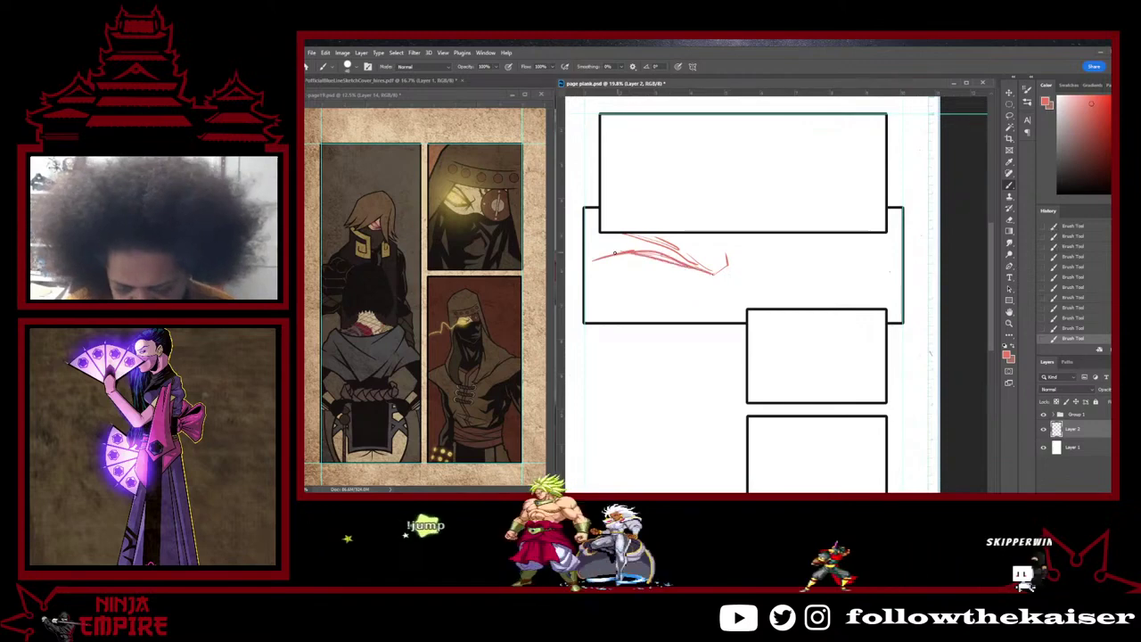
mouse_move(589, 266)
left_mouse_down()
mouse_move(659, 294)
mouse_move(728, 274)
mouse_move(651, 293)
mouse_move(699, 292)
left_mouse_up()
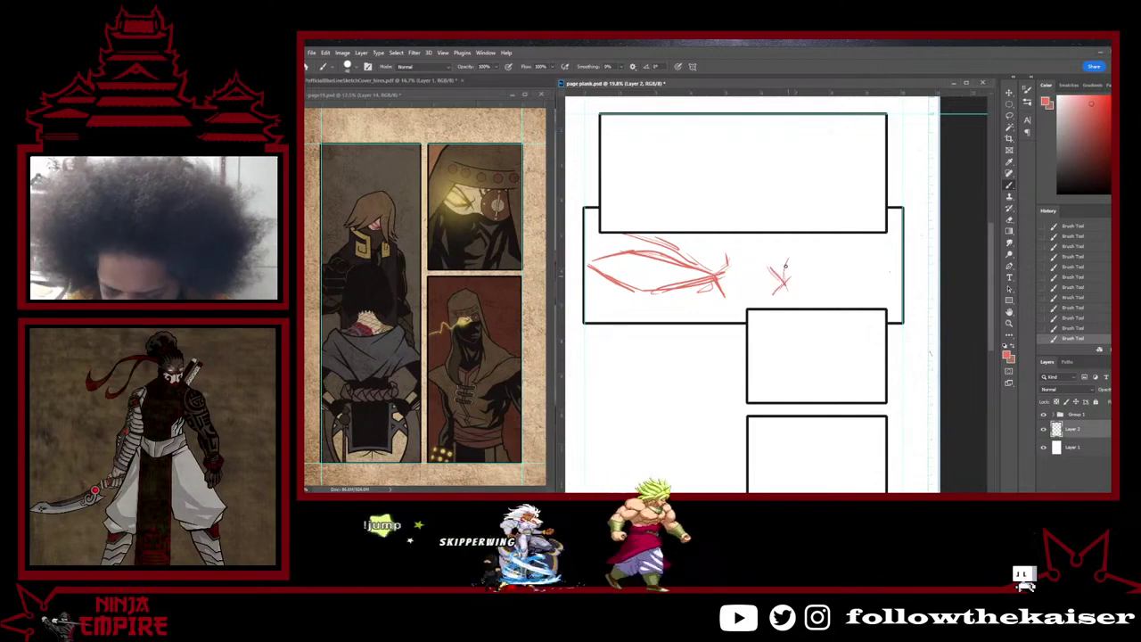
Step: Sketch a large curved form with small circles on the wide panel's right half and add jagged teeth-like marks under the left eye
left_click_drag(801, 238, 796, 298)
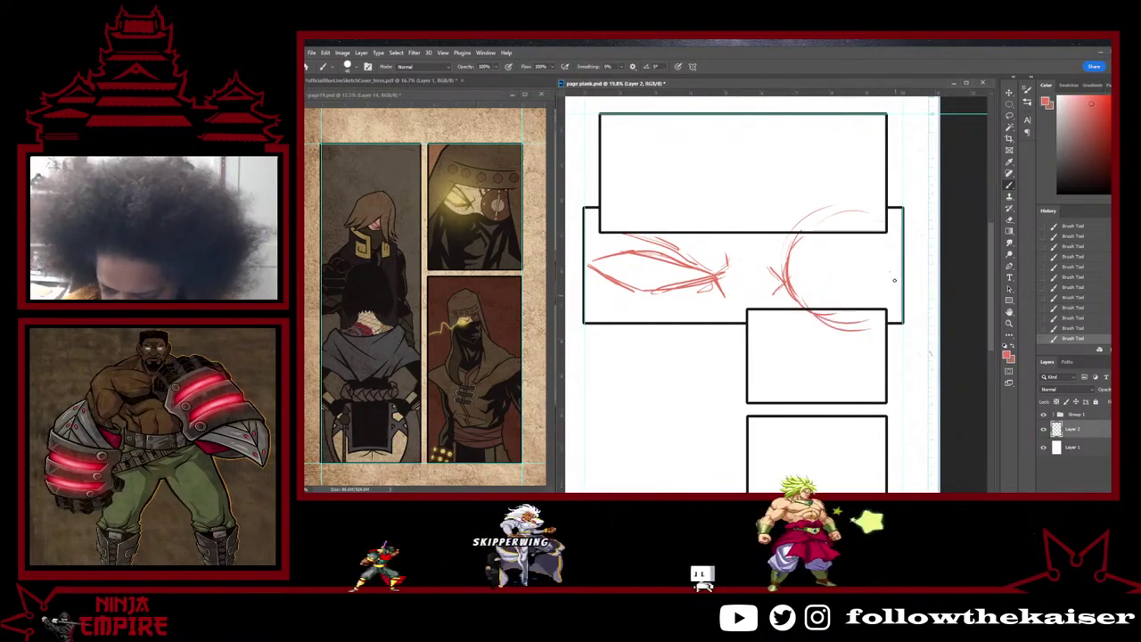
mouse_move(863, 261)
left_mouse_down()
mouse_move(861, 307)
mouse_move(826, 280)
left_mouse_up()
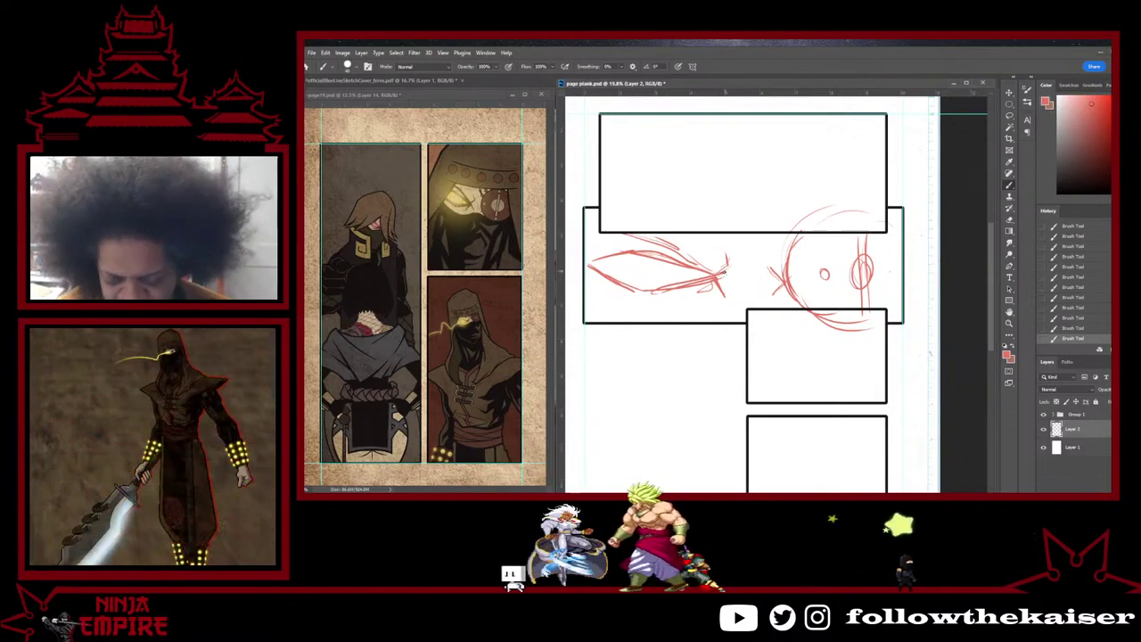
mouse_move(766, 259)
left_mouse_down()
mouse_move(776, 275)
mouse_move(736, 304)
left_mouse_up()
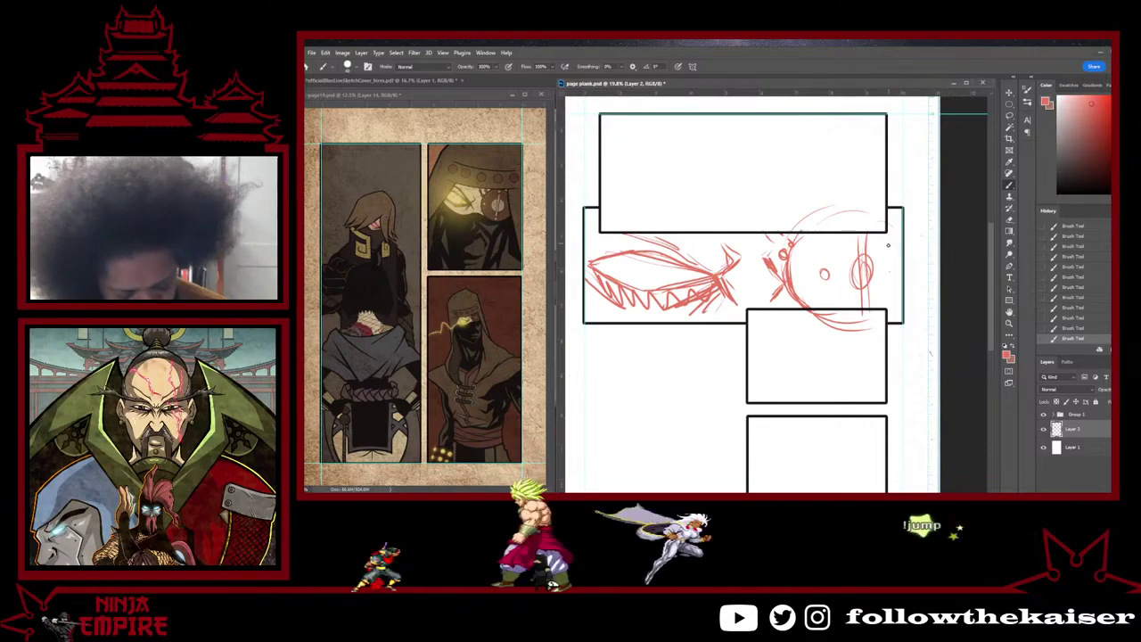
Step: Erase the red sketch lines that spill from the wide panel into the top panel and the uppermost small panel, using a larger eraser
key("e")
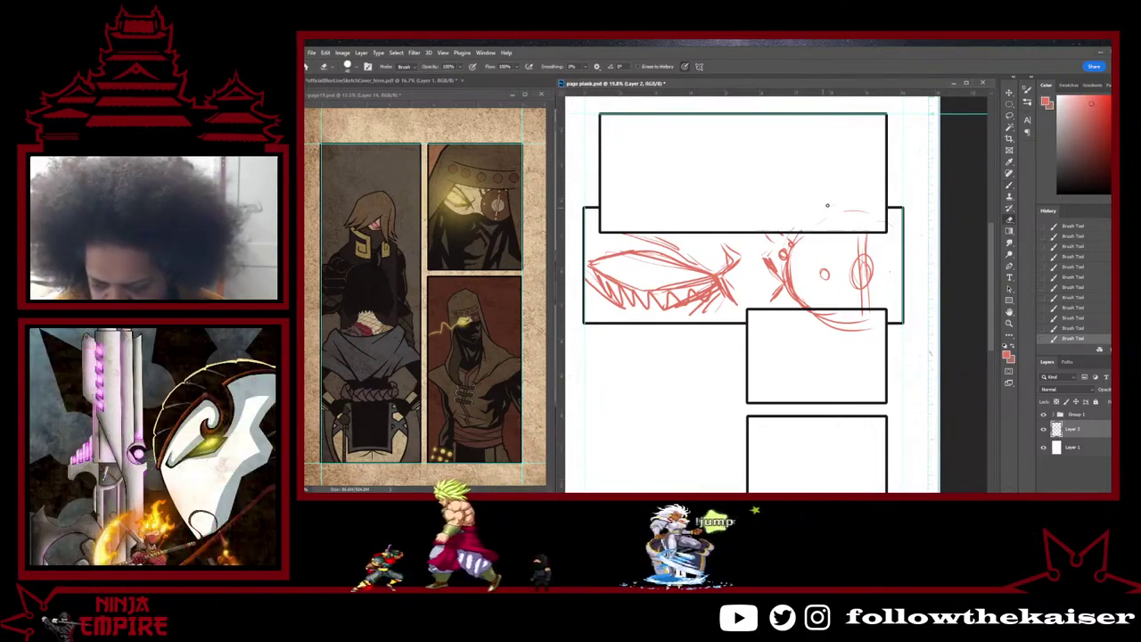
mouse_move(826, 216)
left_mouse_down()
mouse_move(800, 228)
mouse_move(859, 217)
left_mouse_up()
key("]")
key("]")
key("]")
key("]")
key("]")
key("]")
key("]")
key("]")
key("]")
key("]")
mouse_move(869, 322)
left_mouse_down()
mouse_move(805, 318)
mouse_move(904, 318)
mouse_move(915, 276)
left_mouse_up()
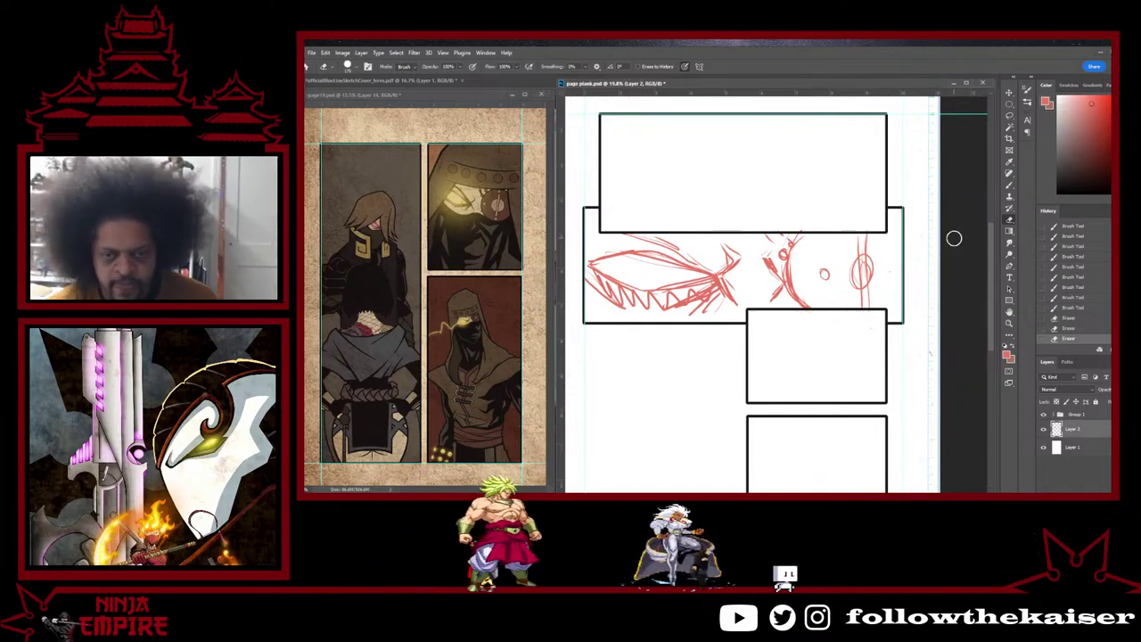
Step: Brush a slanted red stroke across the left corner of the sketched eye
key("b")
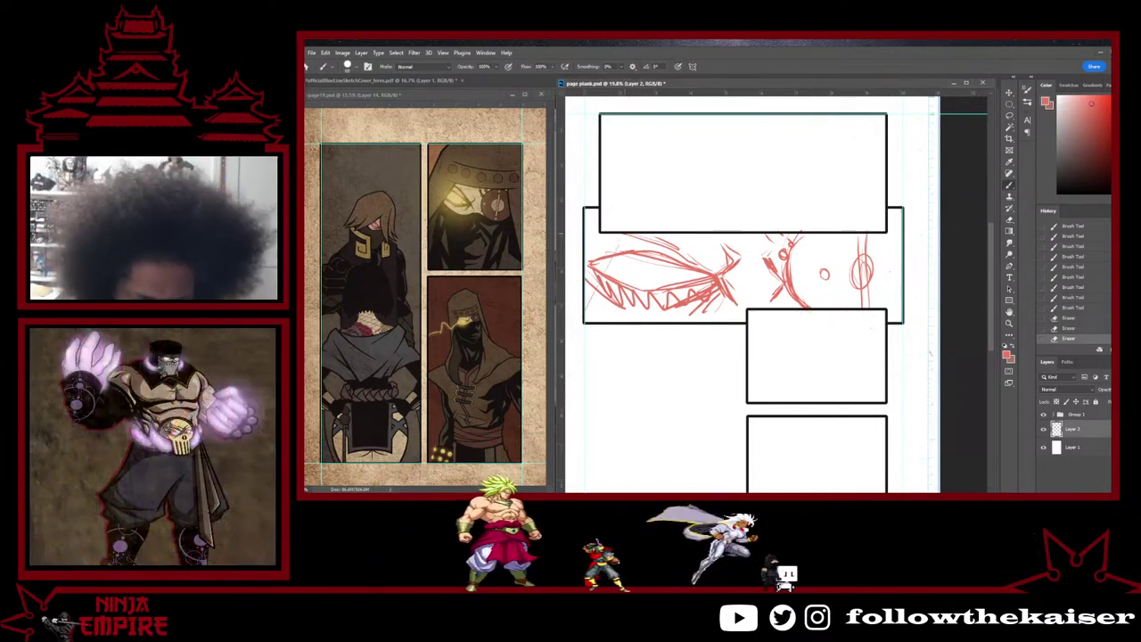
left_click_drag(621, 238, 591, 298)
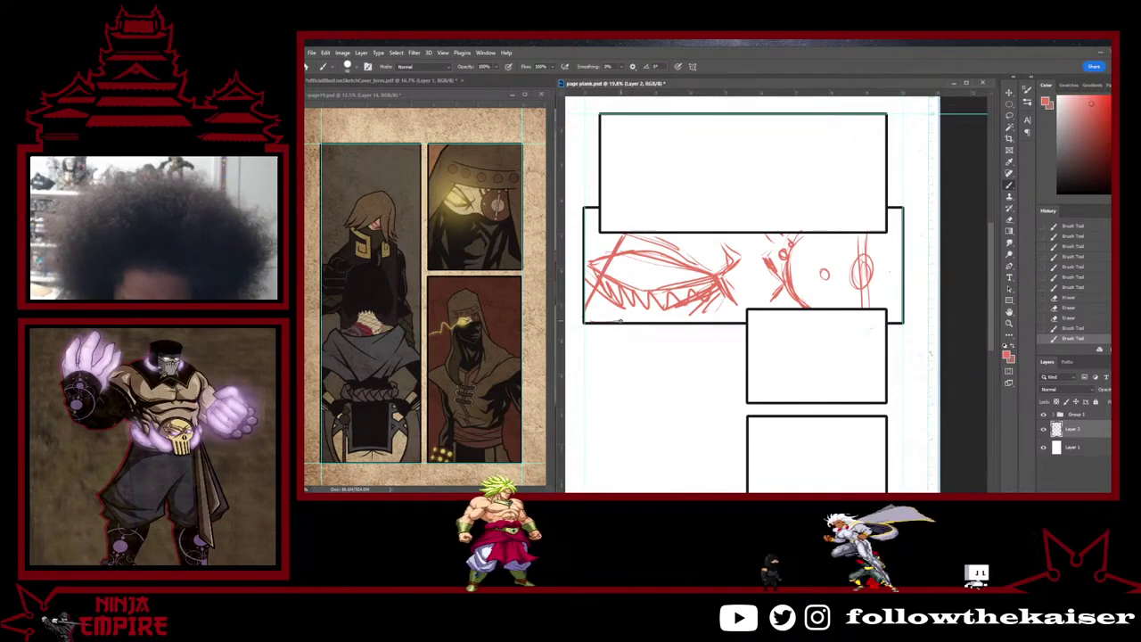
Step: Try rough, jagged red strokes along the wide panel's lower border and around both of its sides
left_click_drag(601, 316, 661, 328)
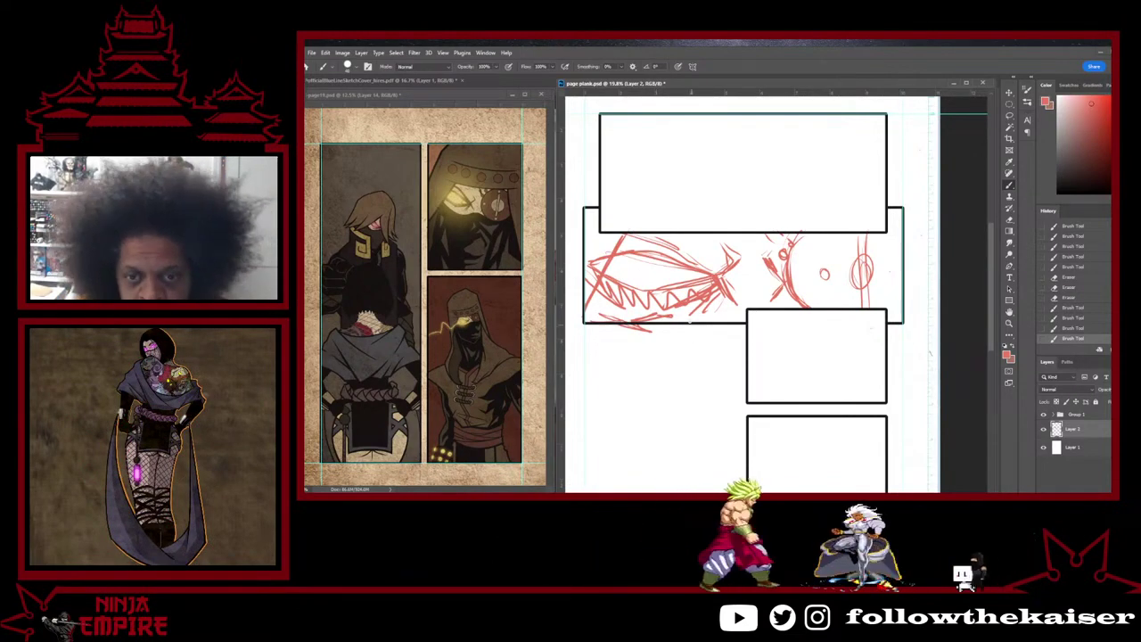
mouse_move(652, 329)
left_mouse_down()
mouse_move(689, 331)
mouse_move(716, 309)
mouse_move(724, 335)
left_mouse_up()
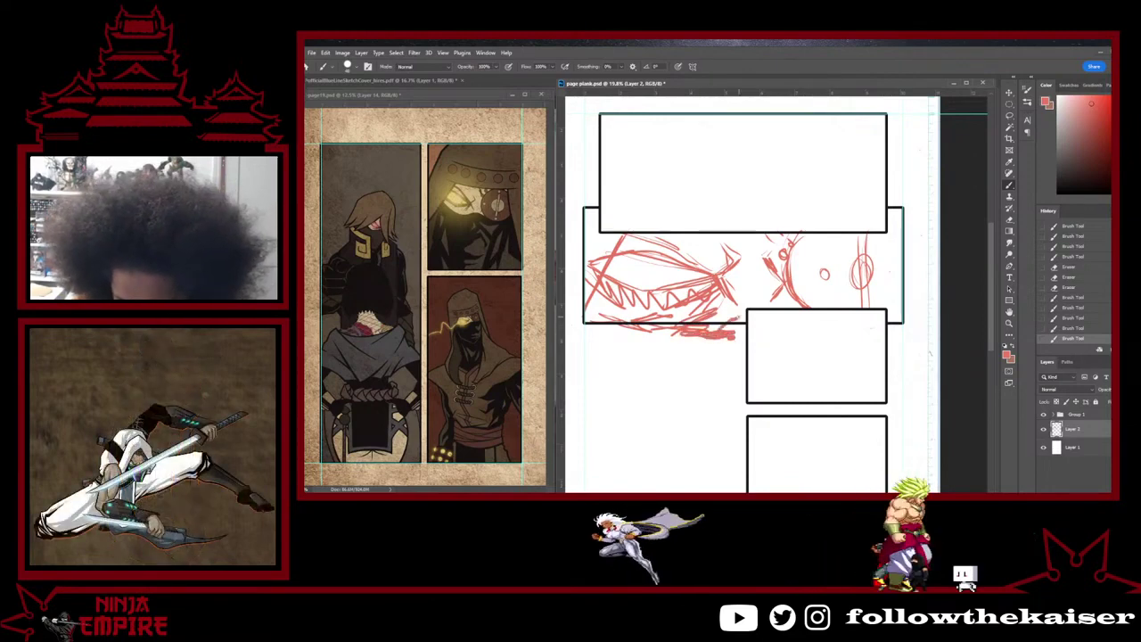
left_click_drag(590, 236, 587, 220)
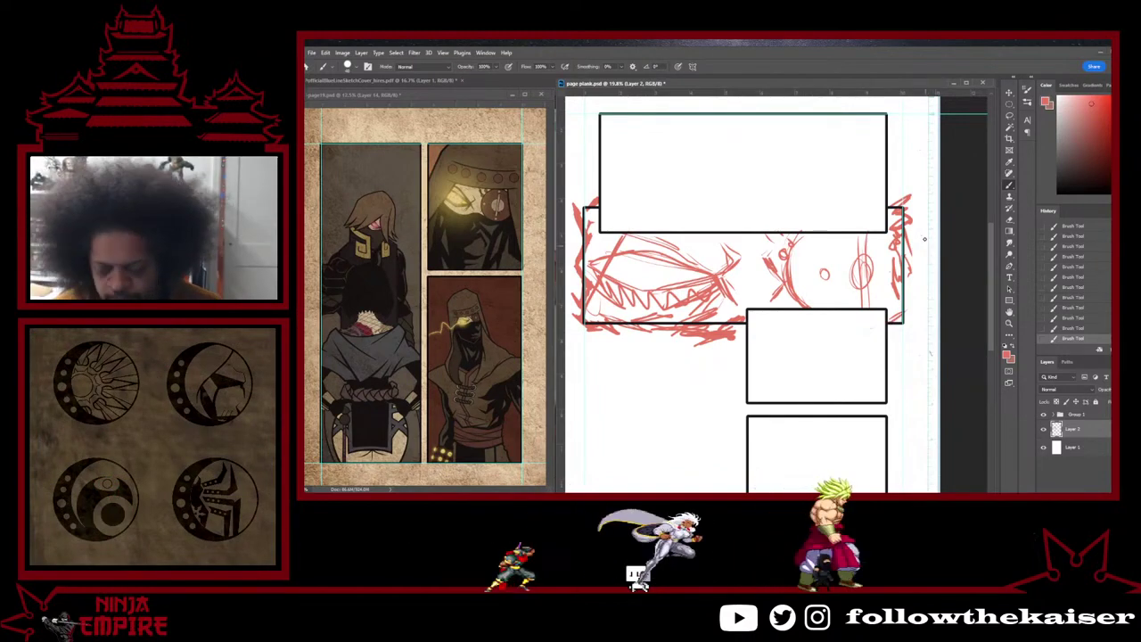
Step: Undo the rough red strokes around the wide panel's border, keeping the eye and circle sketches inside it
left_click_drag(837, 407, 901, 298)
scroll(901, 297, "down", 4)
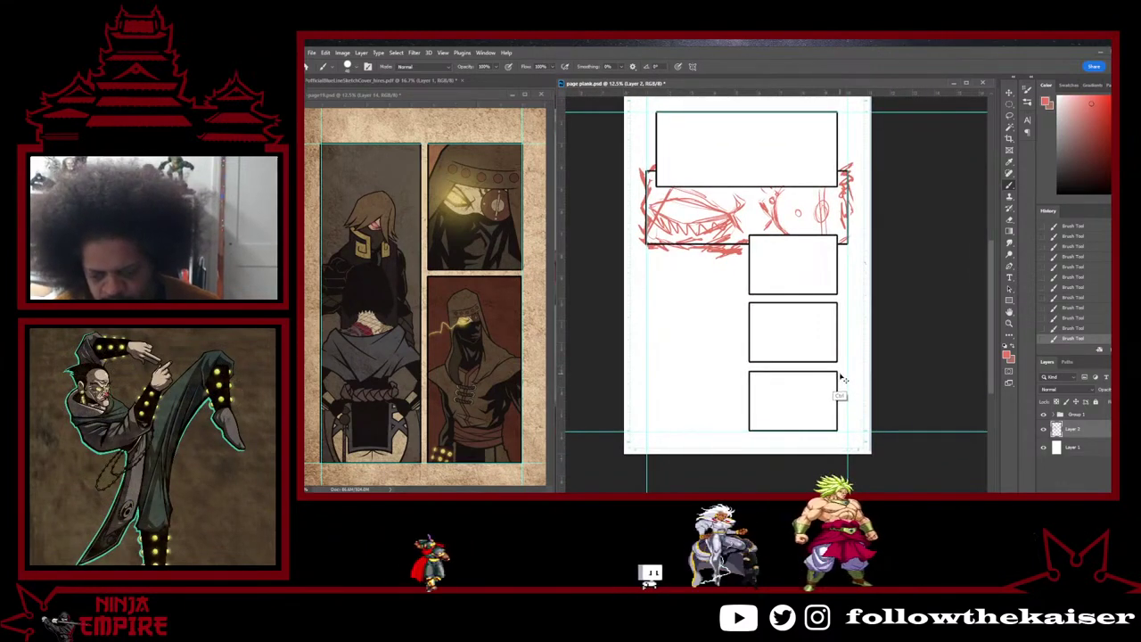
key("ctrl+z")
key("ctrl+z")
key("ctrl+z")
key("ctrl+z")
key("ctrl+z")
key("ctrl+z")
key("ctrl+z")
key("ctrl+z")
key("ctrl+z")
key("ctrl+z")
key("ctrl+z")
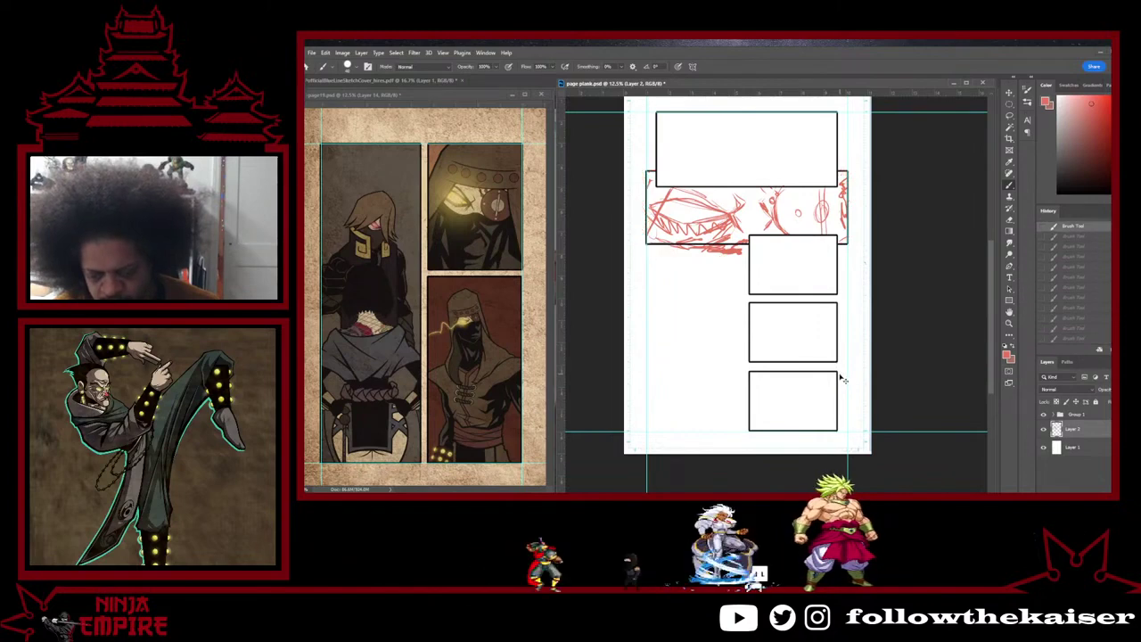
key("ctrl+z")
key("ctrl+z")
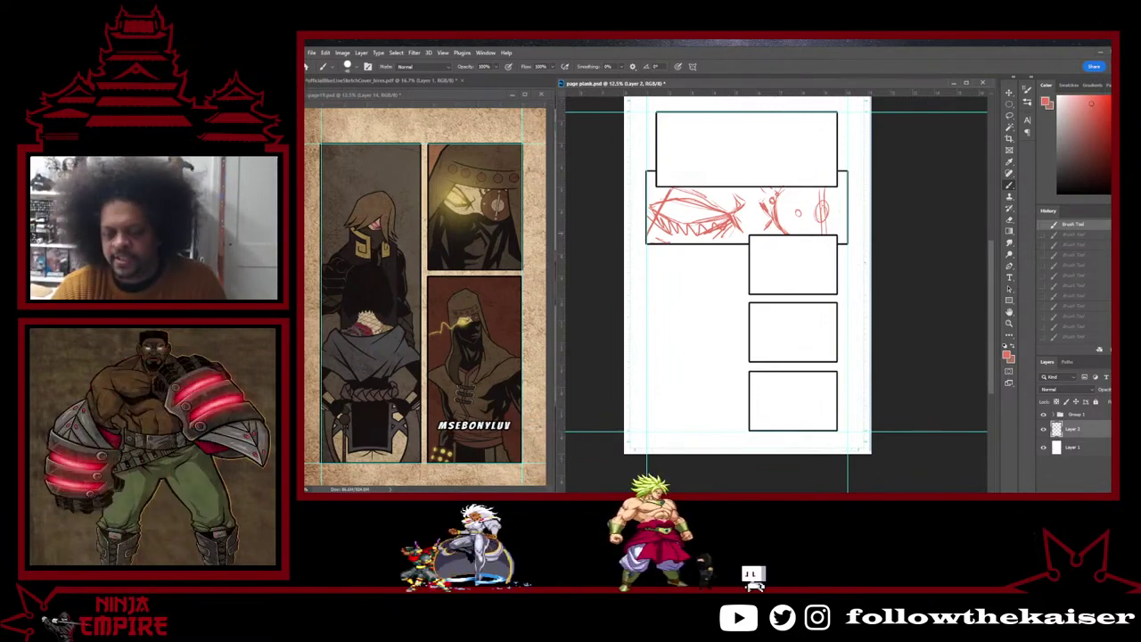
Step: Add three new layers, then brush a curved red spine line and a head oval beside the small panels
left_click(1106, 490)
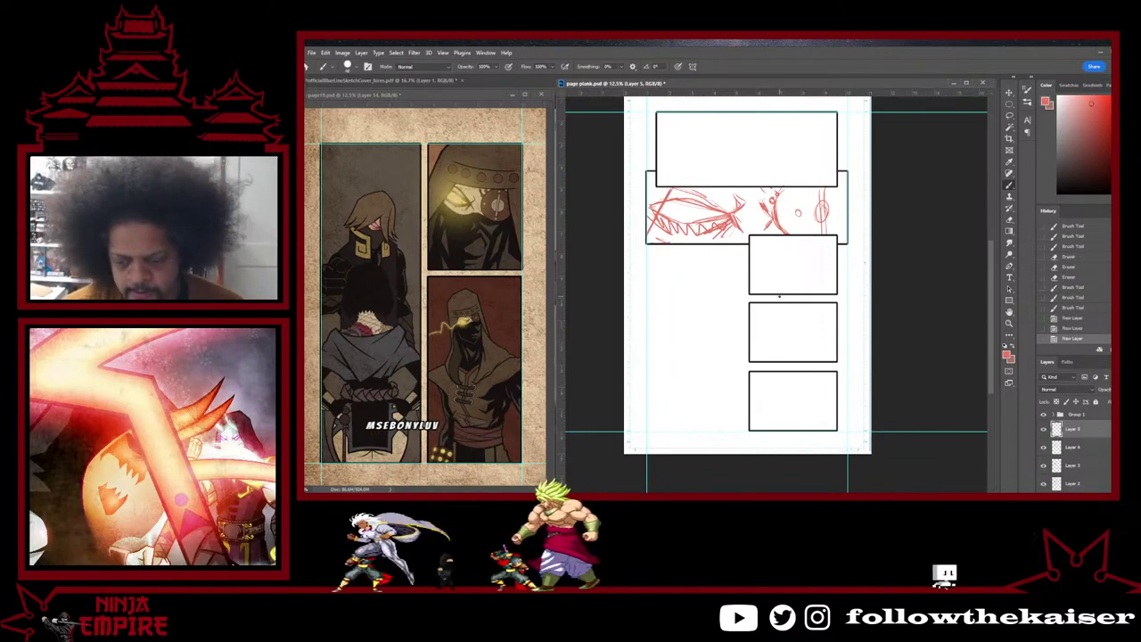
left_click_drag(828, 321, 934, 300)
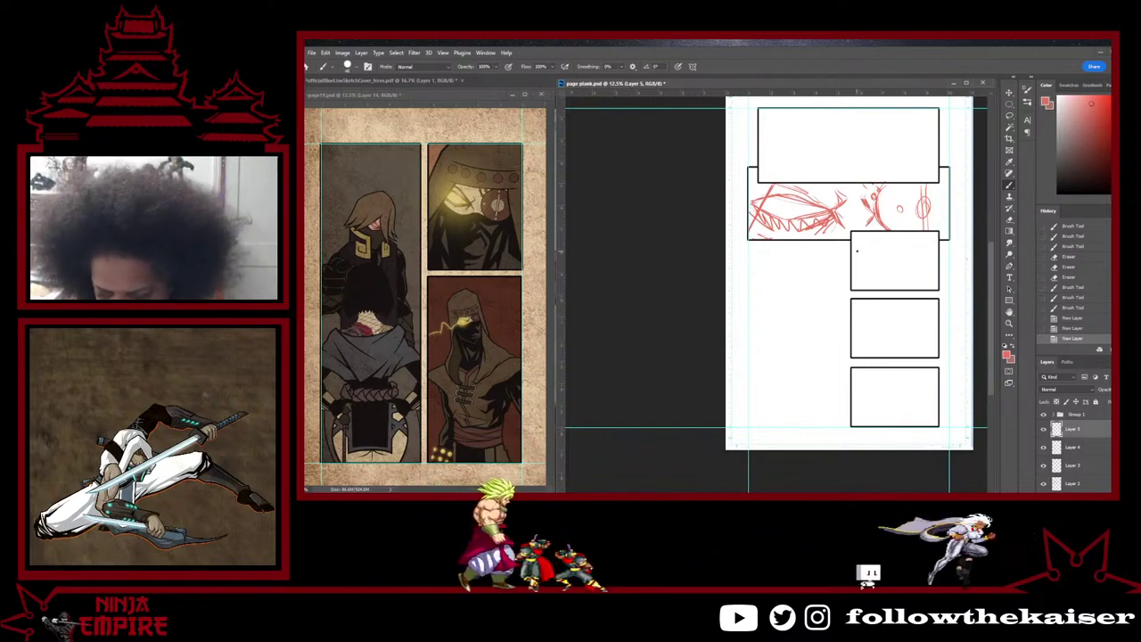
mouse_move(838, 282)
left_mouse_down()
mouse_move(827, 330)
mouse_move(842, 382)
left_mouse_up()
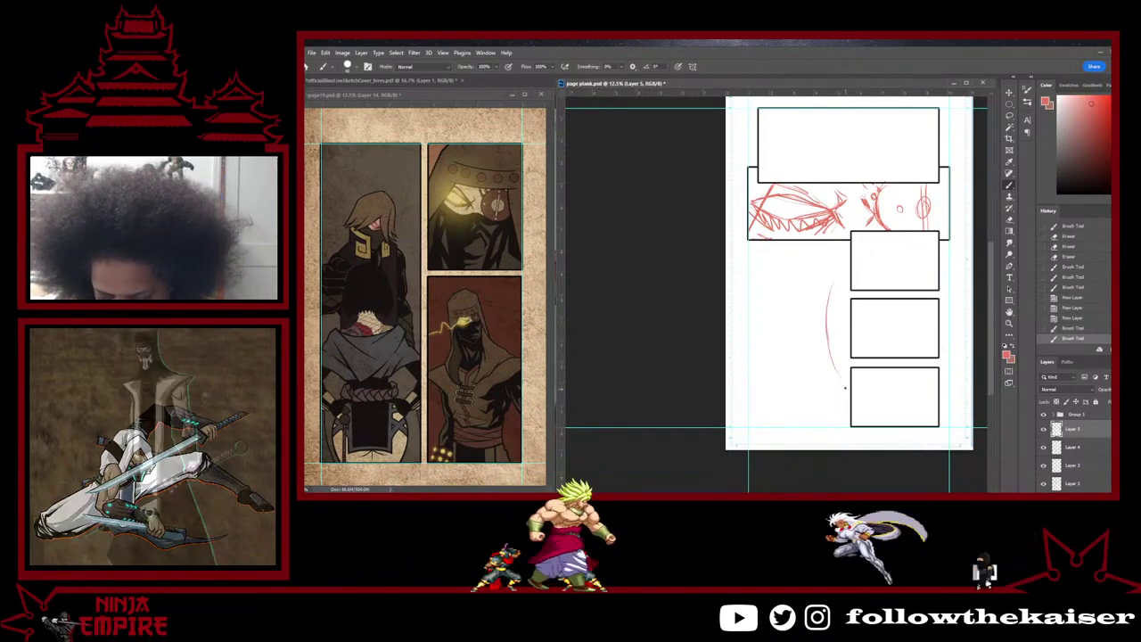
left_click_drag(841, 274, 828, 308)
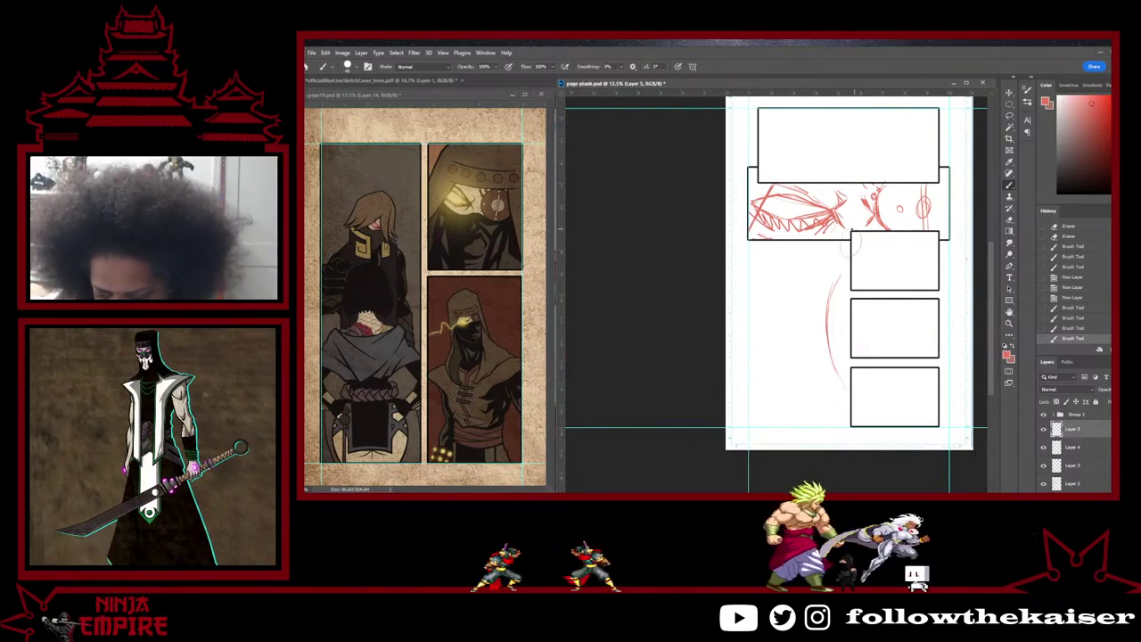
left_click_drag(854, 237, 856, 230)
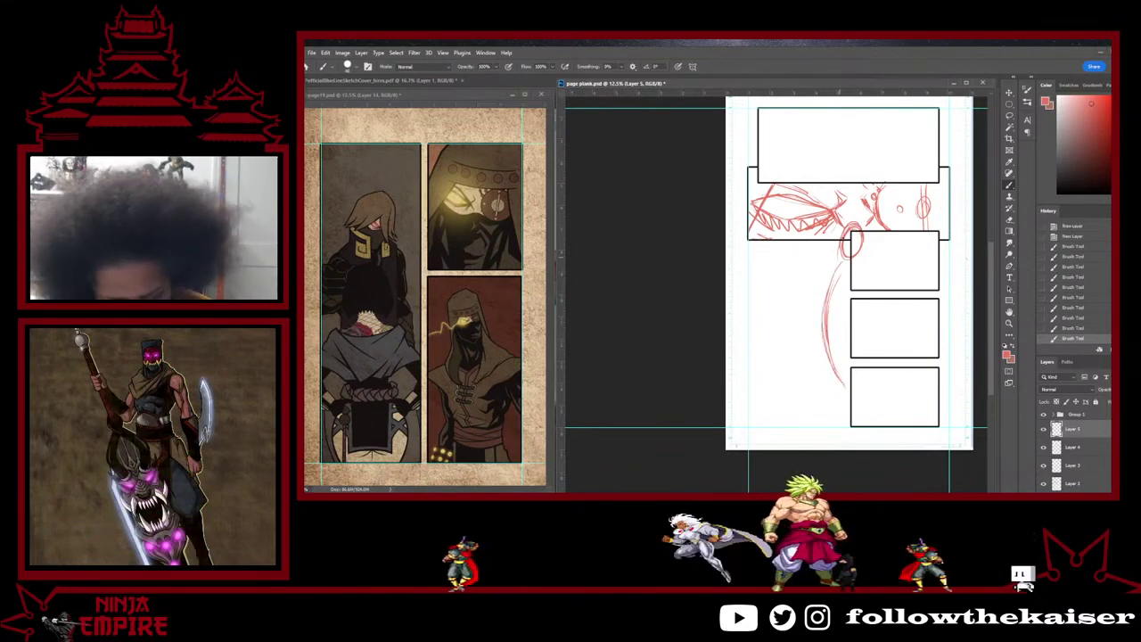
Step: Sketch the first figure's torso oval, hip circles and long angled legs along the curved spine line
mouse_move(839, 264)
left_mouse_down()
mouse_move(823, 276)
mouse_move(838, 295)
left_mouse_up()
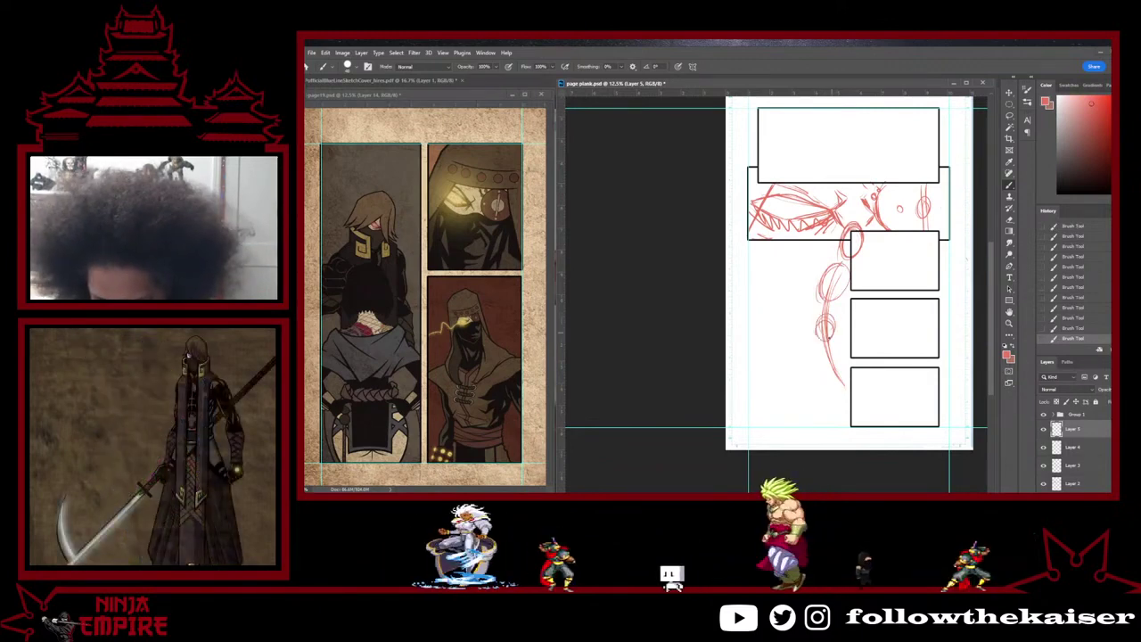
left_click_drag(836, 318, 838, 333)
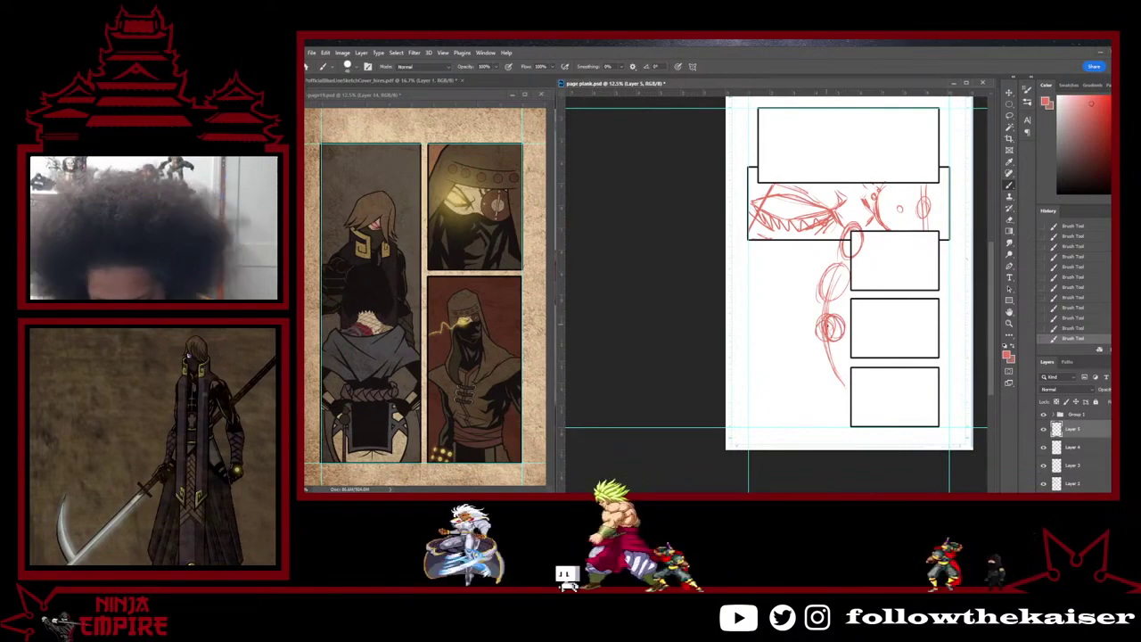
left_click_drag(817, 340, 800, 388)
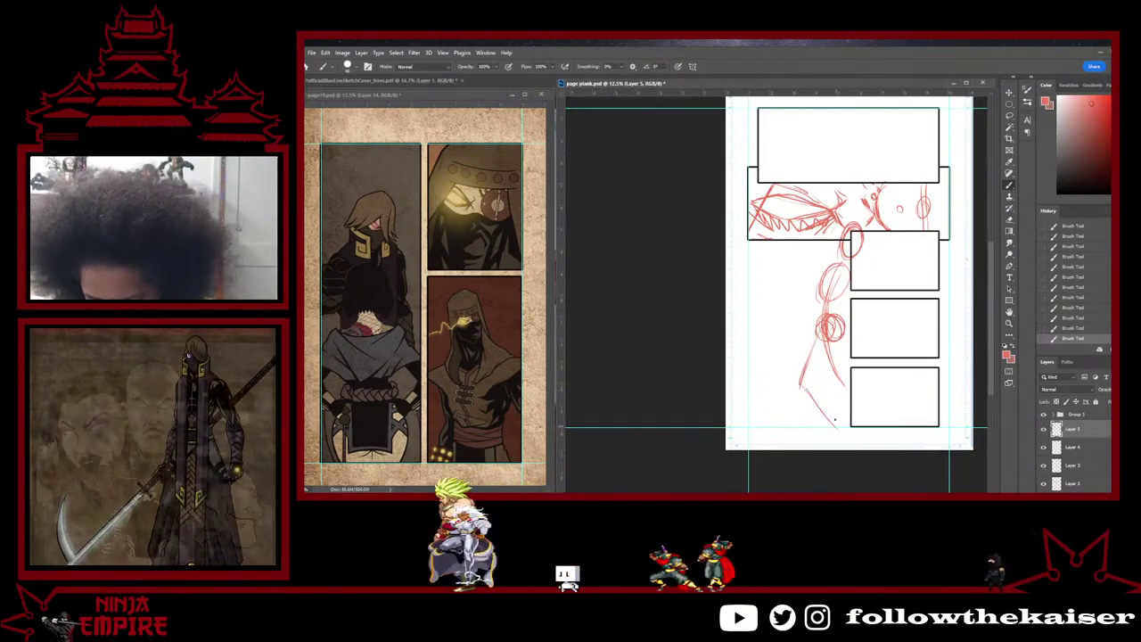
left_click_drag(818, 373, 852, 439)
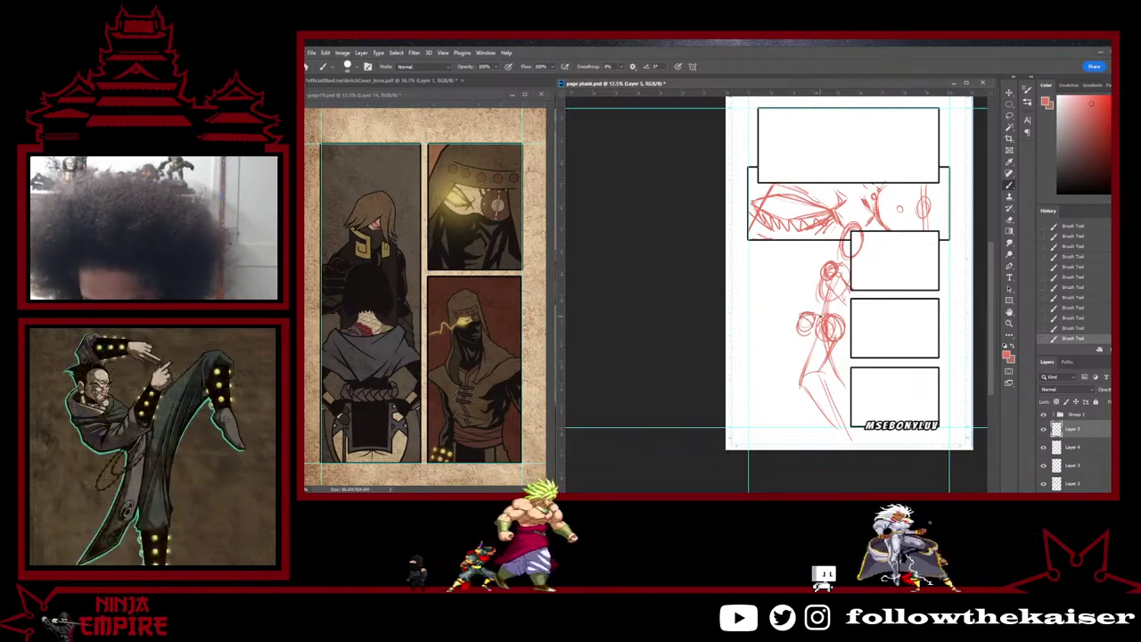
Step: Clean up the first figure's waist with the eraser and brush in a forearm extending outward beside the hips
key("e")
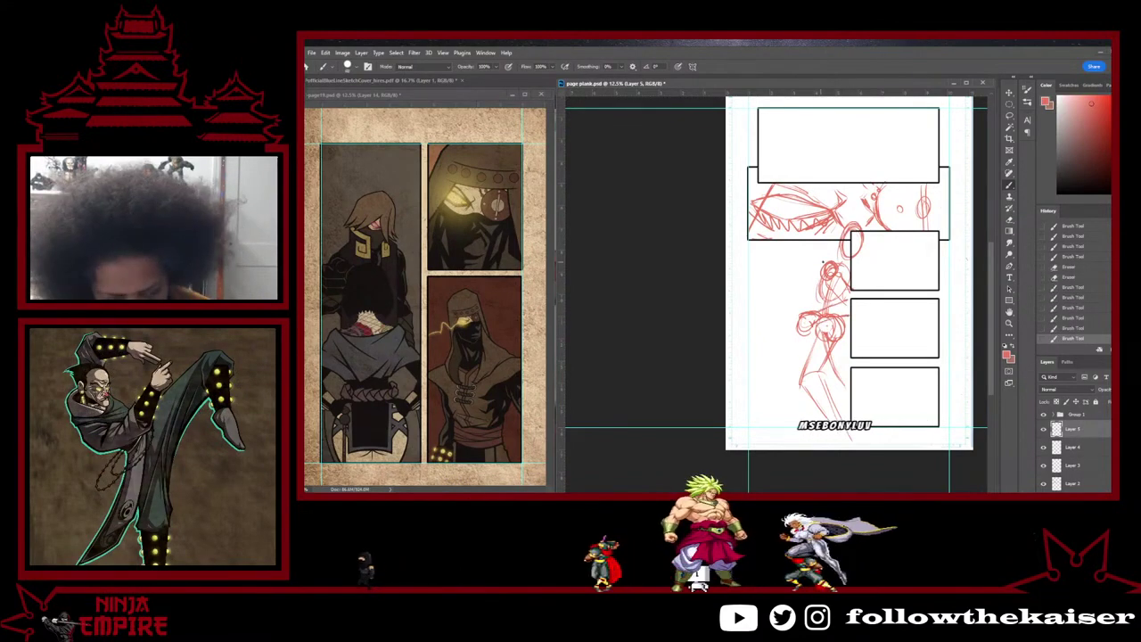
left_click_drag(813, 311, 798, 317)
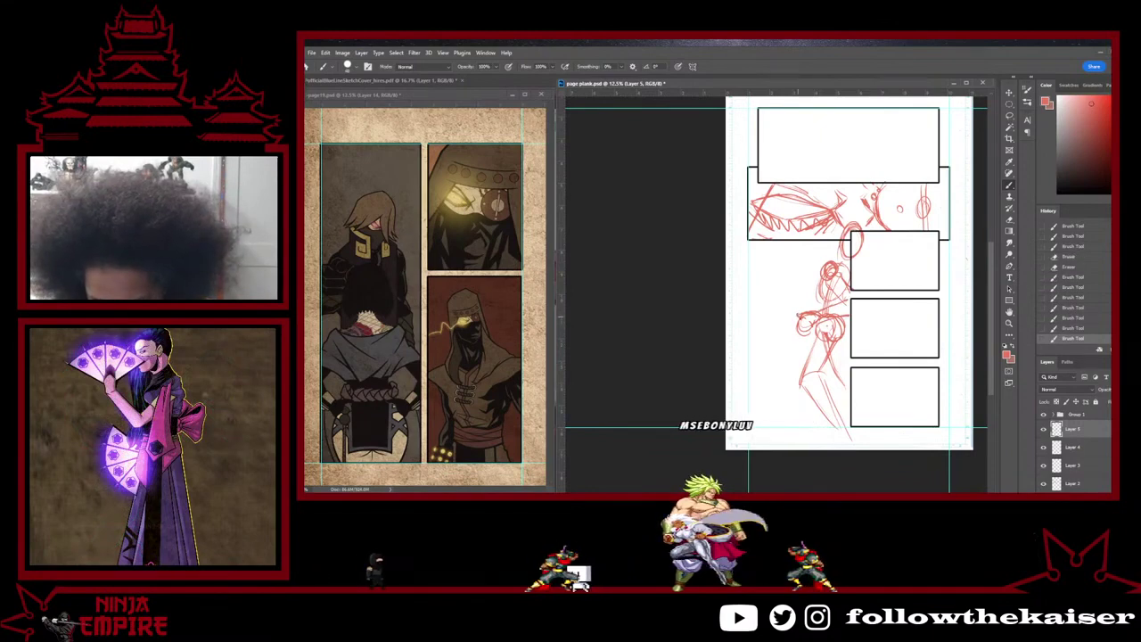
key("e")
left_click(818, 314)
key("b")
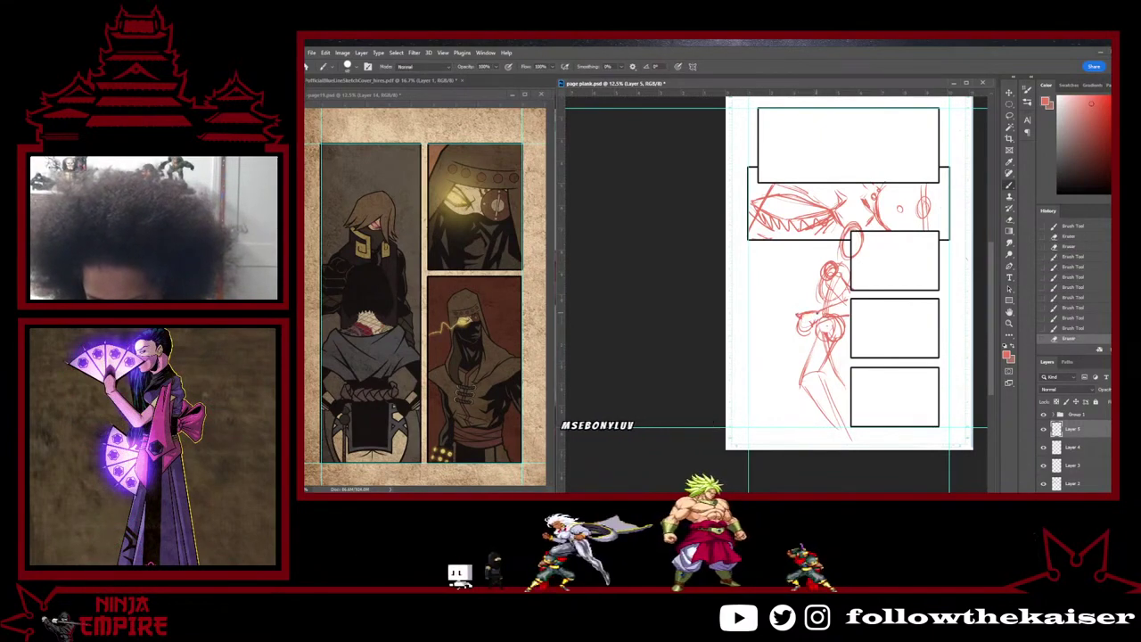
Step: Reinforce the red lines of the first figure's shoulder, upper arm and waist
key("e")
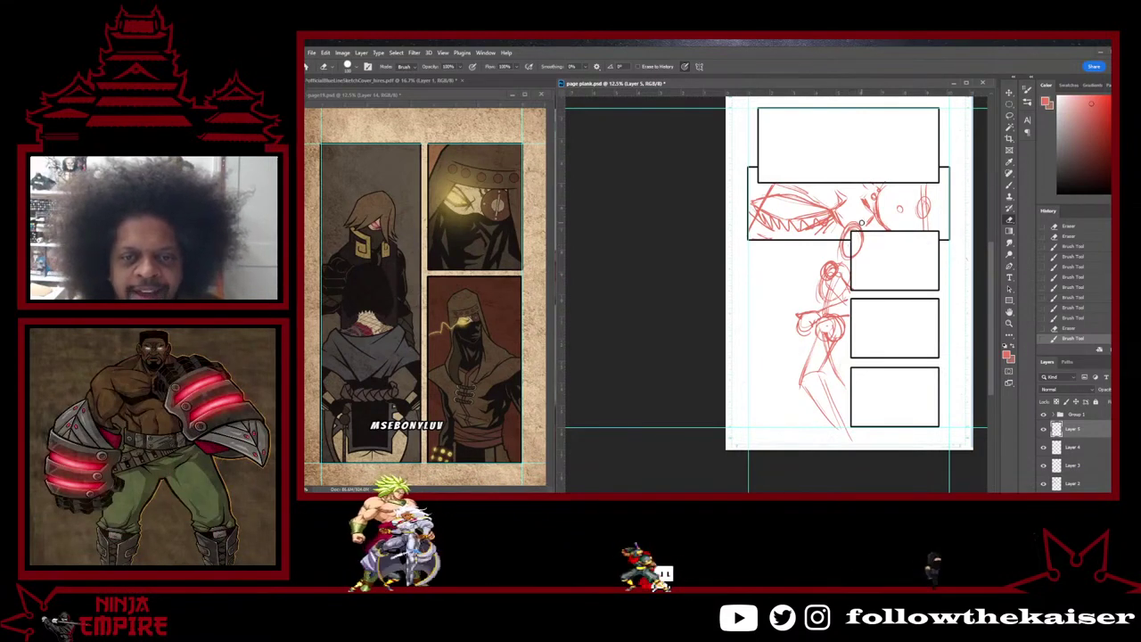
left_click_drag(830, 287, 829, 289)
left_click(831, 289, "ctrl")
left_click(830, 289, "ctrl")
left_click(830, 289, "ctrl")
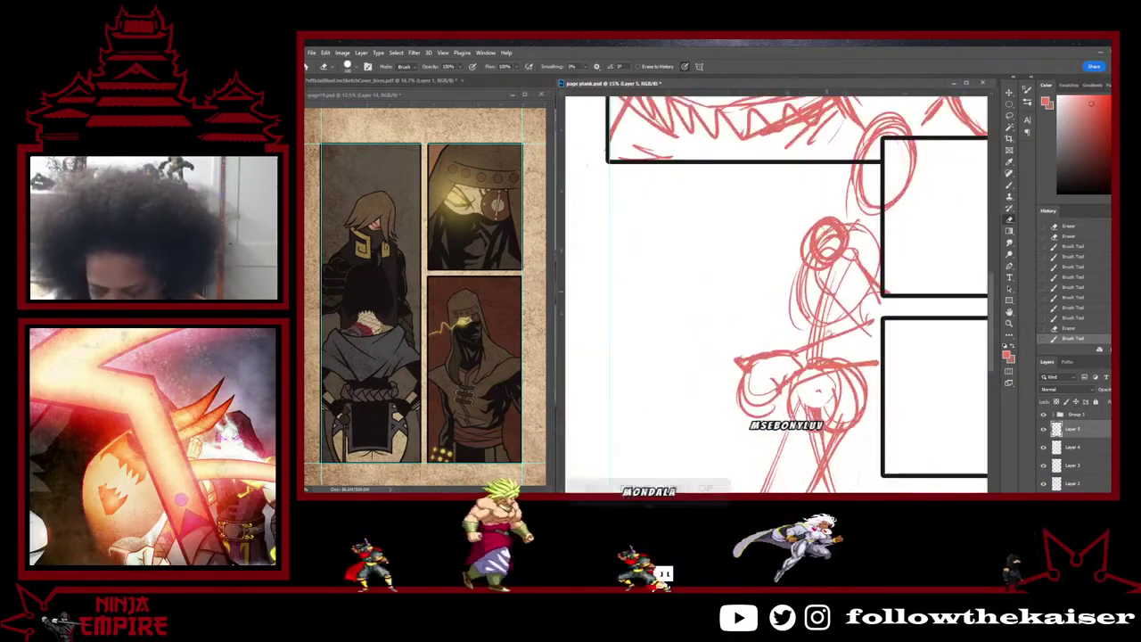
left_click_drag(817, 386, 833, 303)
left_click(833, 303, "ctrl+alt")
left_click(833, 303, "ctrl+alt")
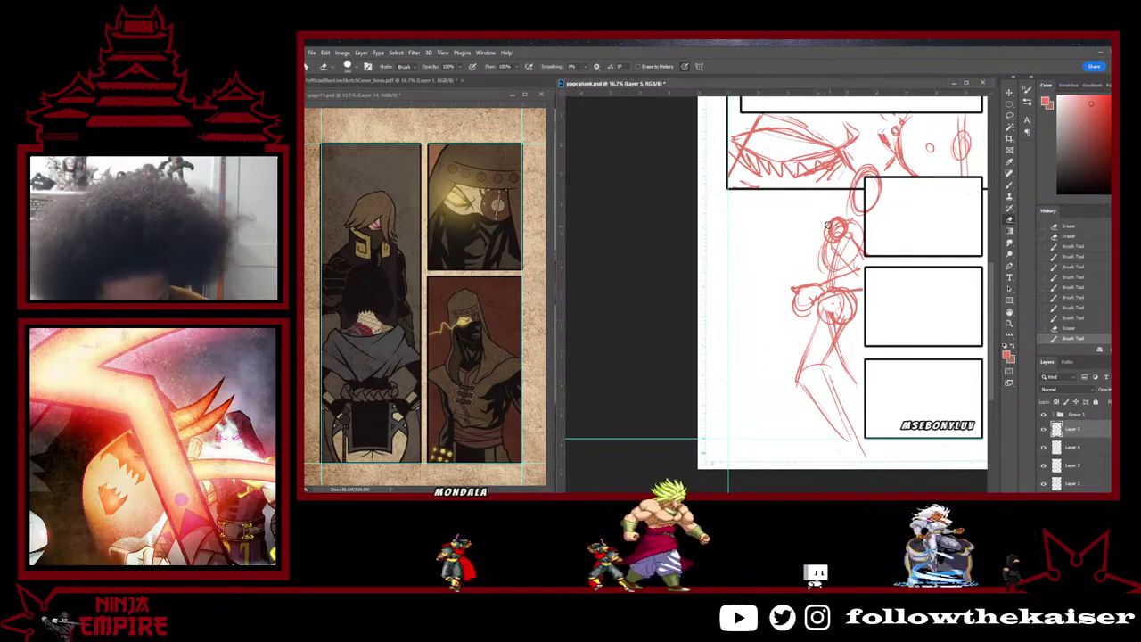
key("b")
left_click_drag(835, 221, 818, 258)
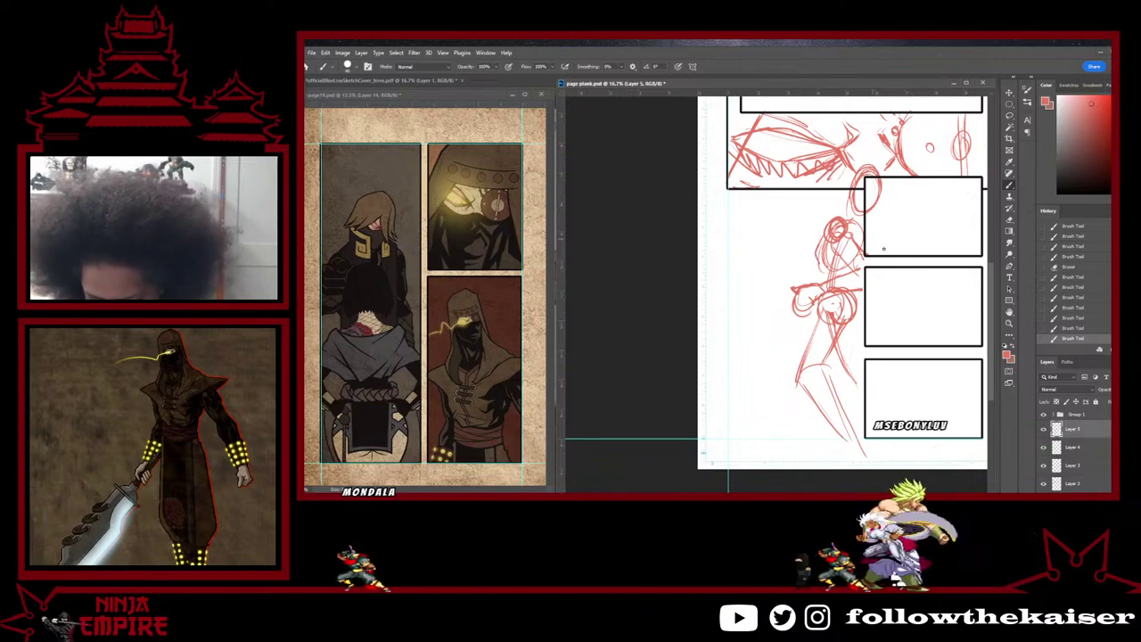
mouse_move(844, 295)
left_mouse_down()
mouse_move(887, 365)
mouse_move(813, 442)
mouse_move(802, 338)
mouse_move(815, 305)
mouse_move(863, 292)
left_mouse_up()
Step: Lasso the first figure's legs, rotate and shift them so they angle into the lowest small panel, and deselect
key("l")
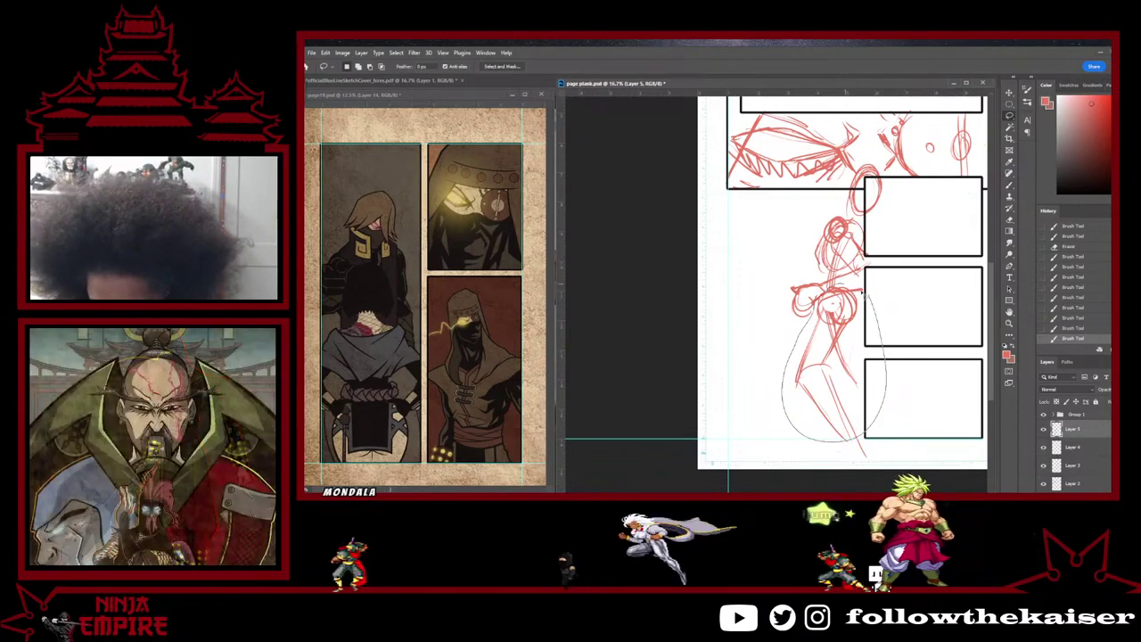
key("ctrl+t")
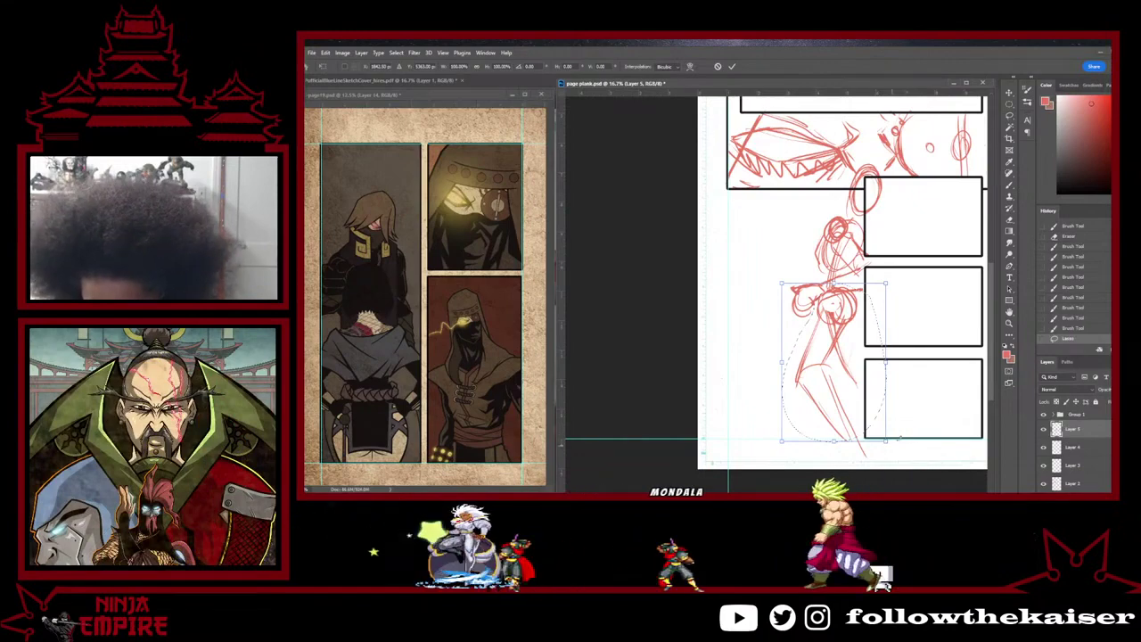
mouse_move(899, 439)
left_mouse_down()
mouse_move(879, 382)
mouse_move(865, 385)
left_mouse_up()
left_click_drag(937, 424, 950, 402)
left_click_drag(856, 365, 867, 354)
key("Return")
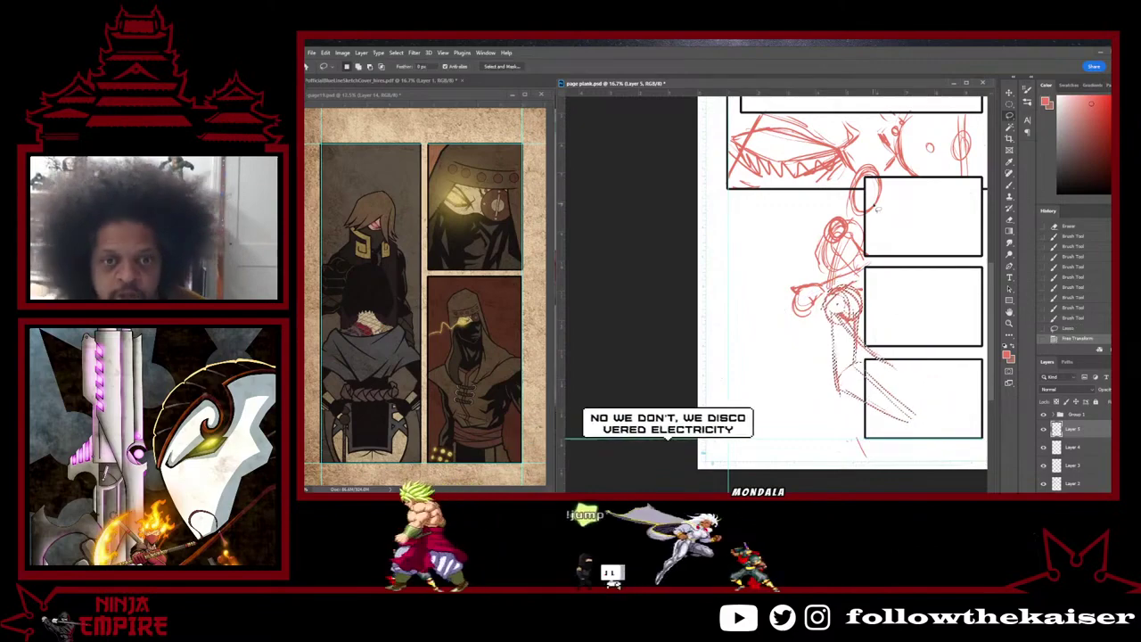
key("ctrl+d")
Step: Add strokes to the first figure's upper body and rough in a second standing figure with head, torso, arms, hips and legs
key("b")
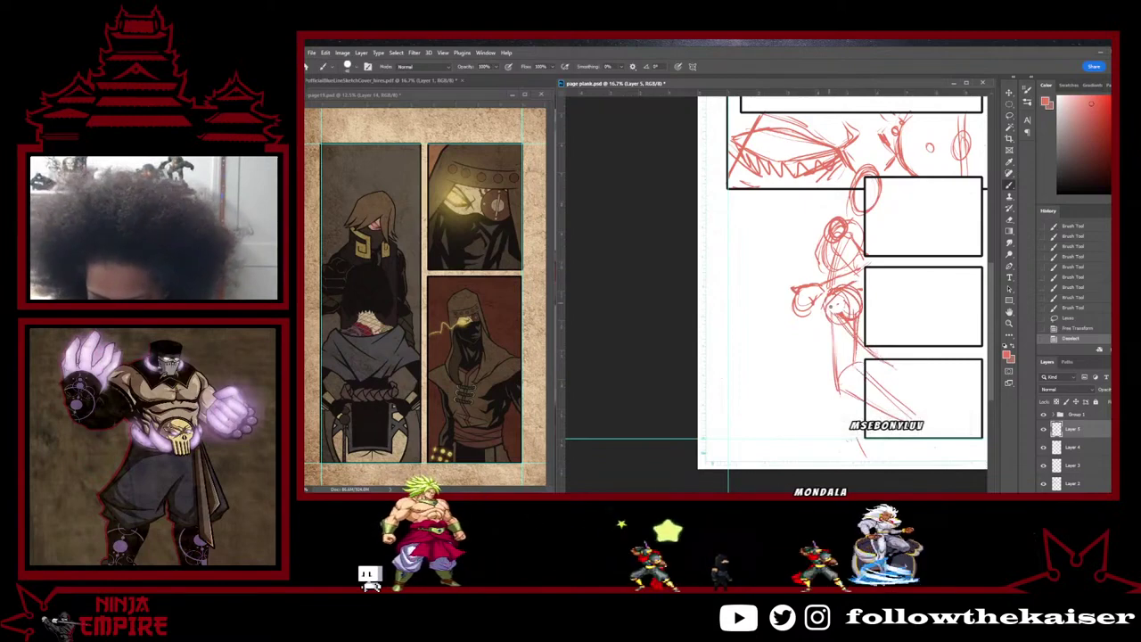
mouse_move(818, 259)
left_mouse_down()
mouse_move(827, 299)
mouse_move(837, 284)
left_mouse_up()
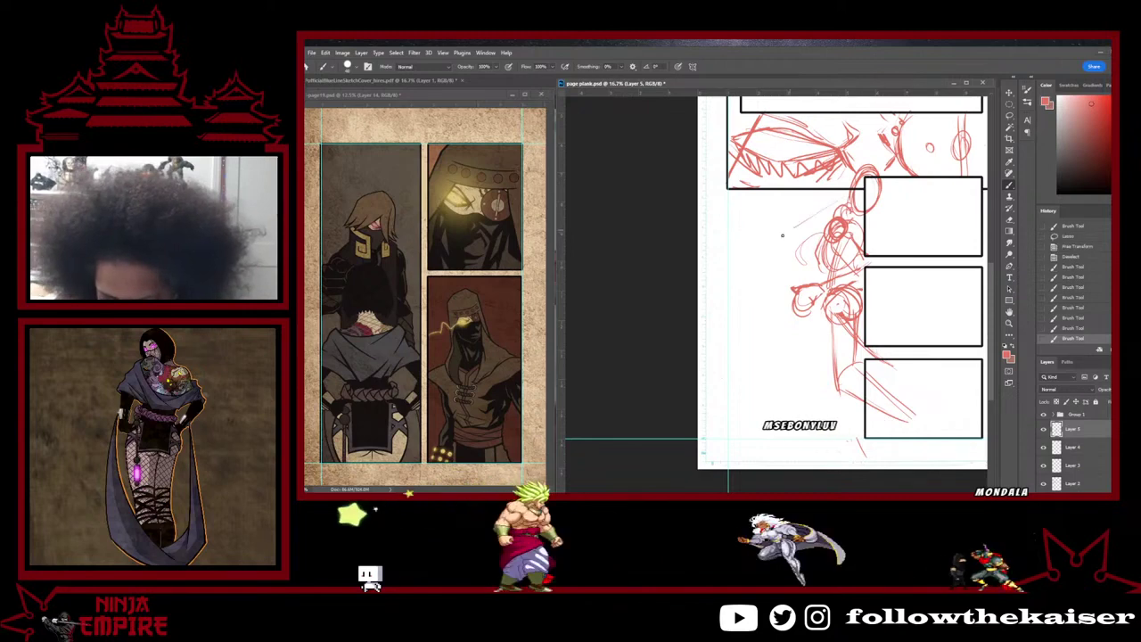
mouse_move(772, 240)
left_mouse_down()
mouse_move(791, 222)
mouse_move(770, 263)
left_mouse_up()
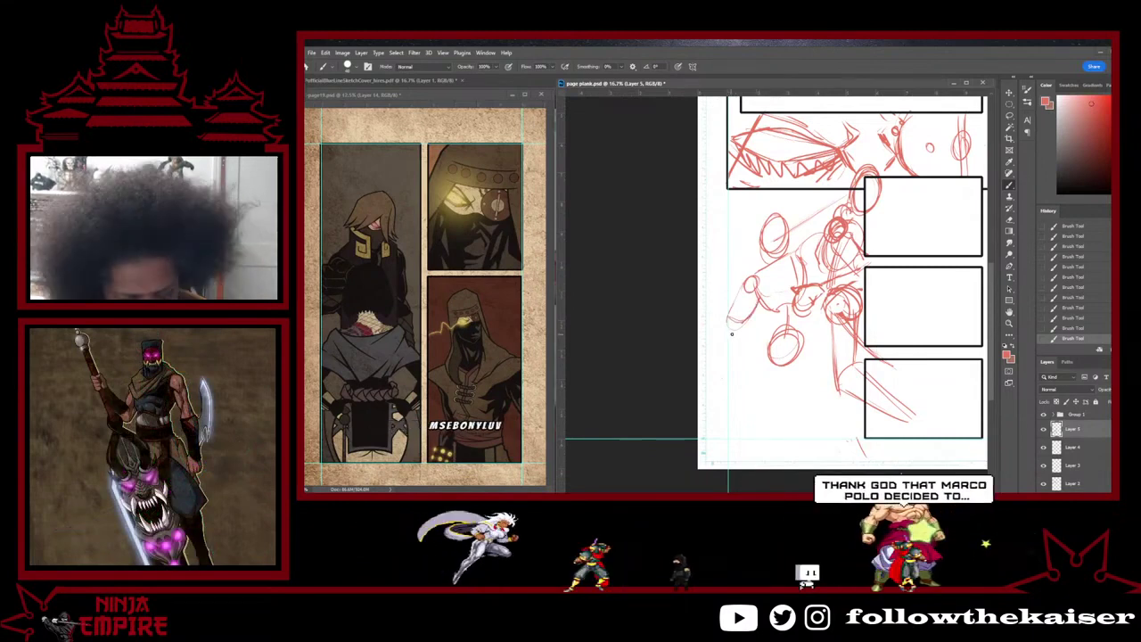
mouse_move(733, 327)
left_mouse_down()
mouse_move(739, 349)
mouse_move(759, 354)
left_mouse_up()
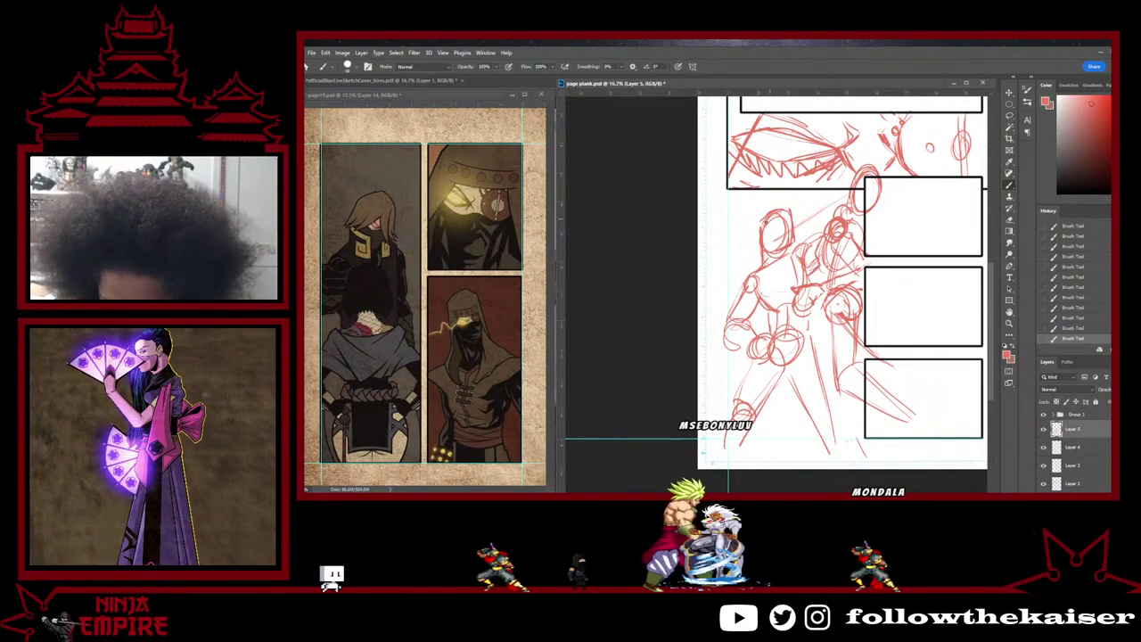
Step: Erase part of the second figure's head and neck, then redraw the jaw, neck and chest lines
key("e")
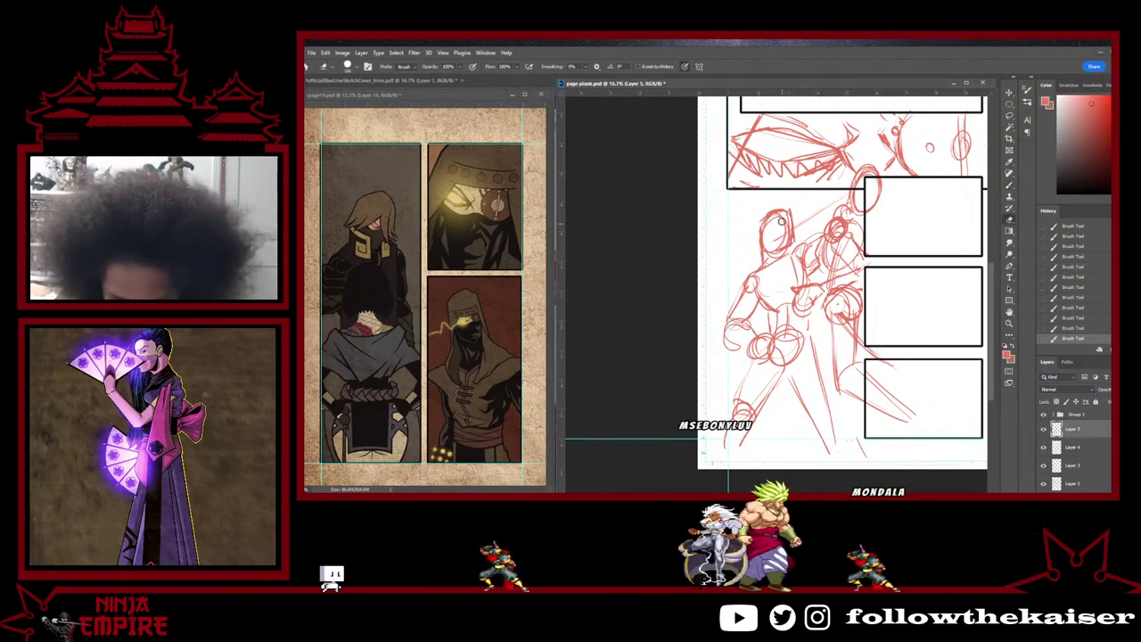
mouse_move(781, 269)
left_mouse_down()
mouse_move(786, 251)
mouse_move(776, 248)
mouse_move(789, 234)
left_mouse_up()
key("b")
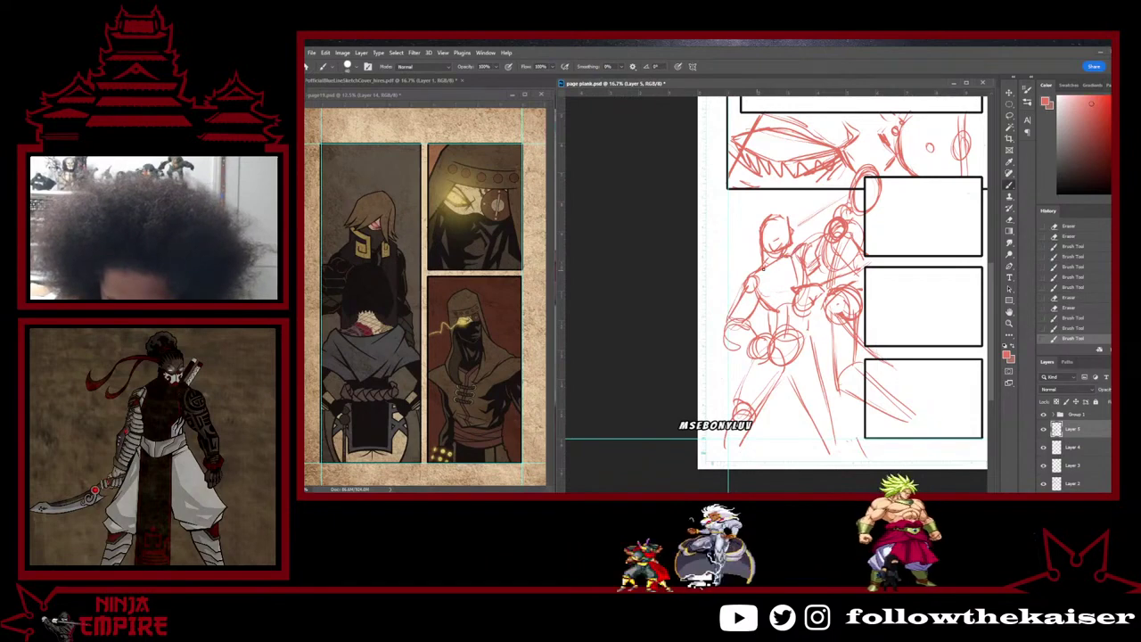
left_click_drag(790, 258, 792, 265)
left_click_drag(792, 265, 796, 290)
mouse_move(791, 287)
left_mouse_down()
mouse_move(798, 258)
mouse_move(801, 290)
left_mouse_up()
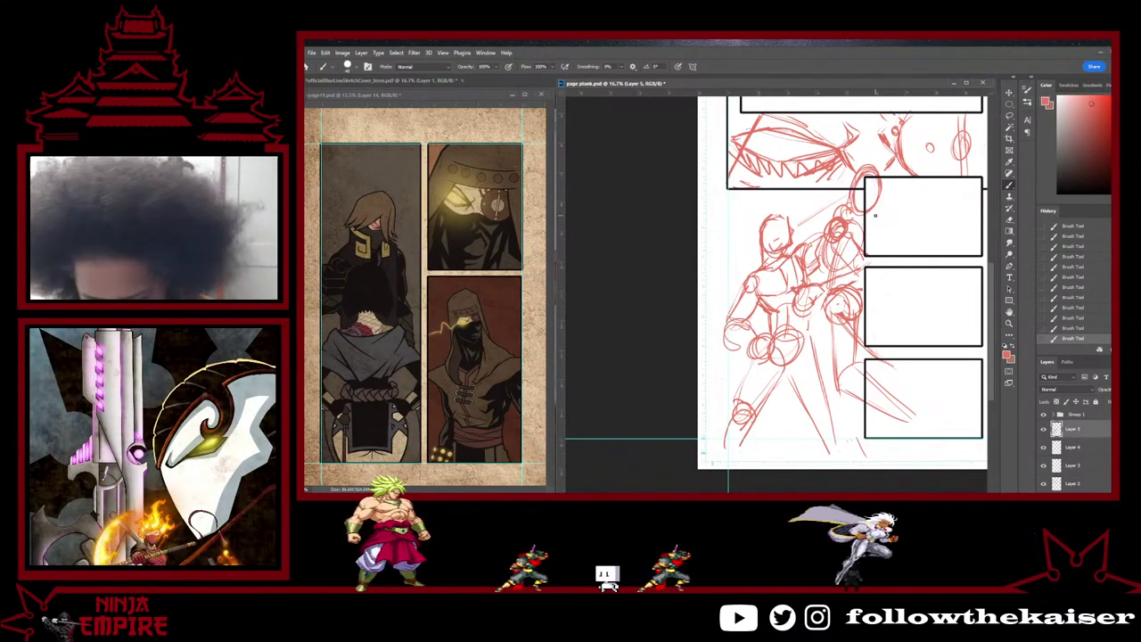
Step: Erase the first figure's head oval and redraw the head as rounded contours overlapping the uppermost small panel's corner
key("e")
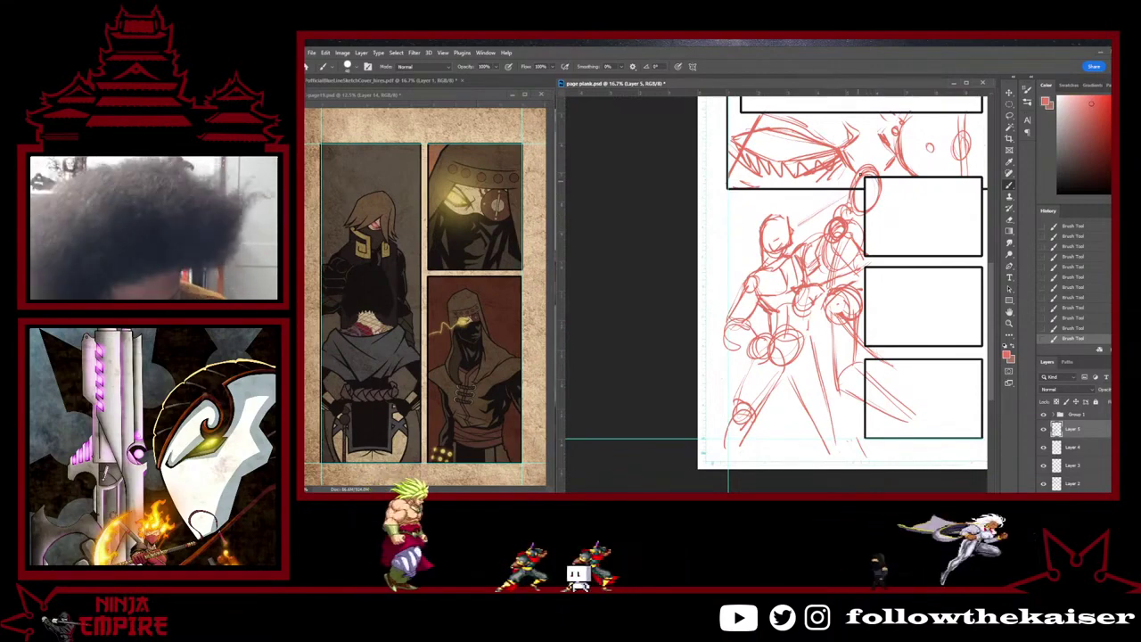
mouse_move(865, 183)
left_mouse_down()
mouse_move(878, 198)
mouse_move(852, 192)
mouse_move(851, 204)
left_mouse_up()
key("b")
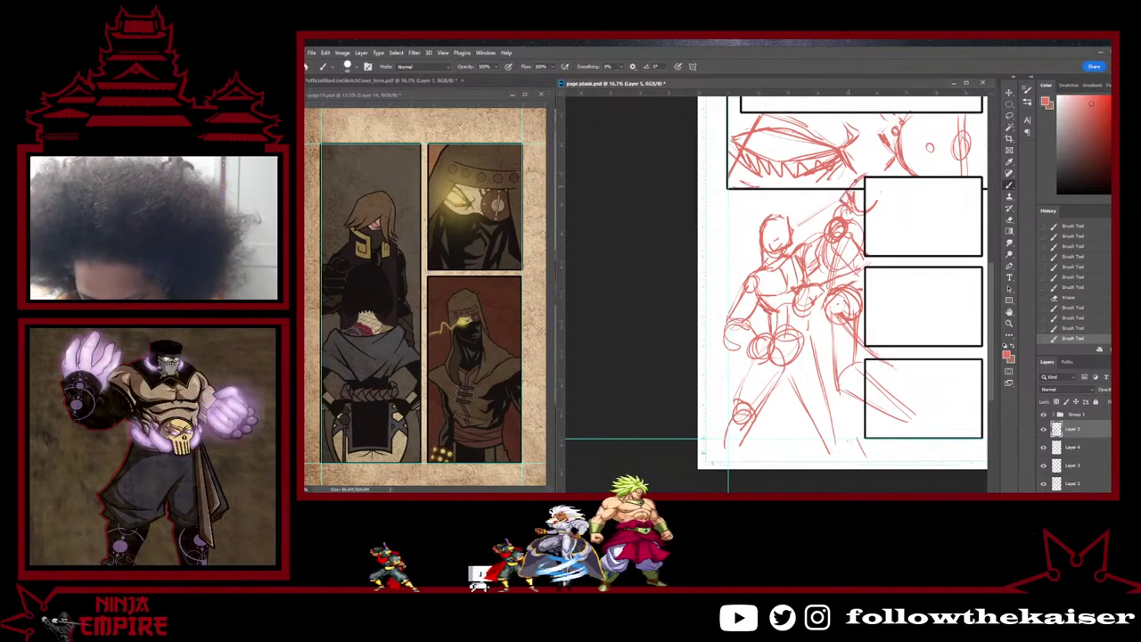
left_click_drag(863, 179, 875, 188)
left_click_drag(866, 180, 878, 193)
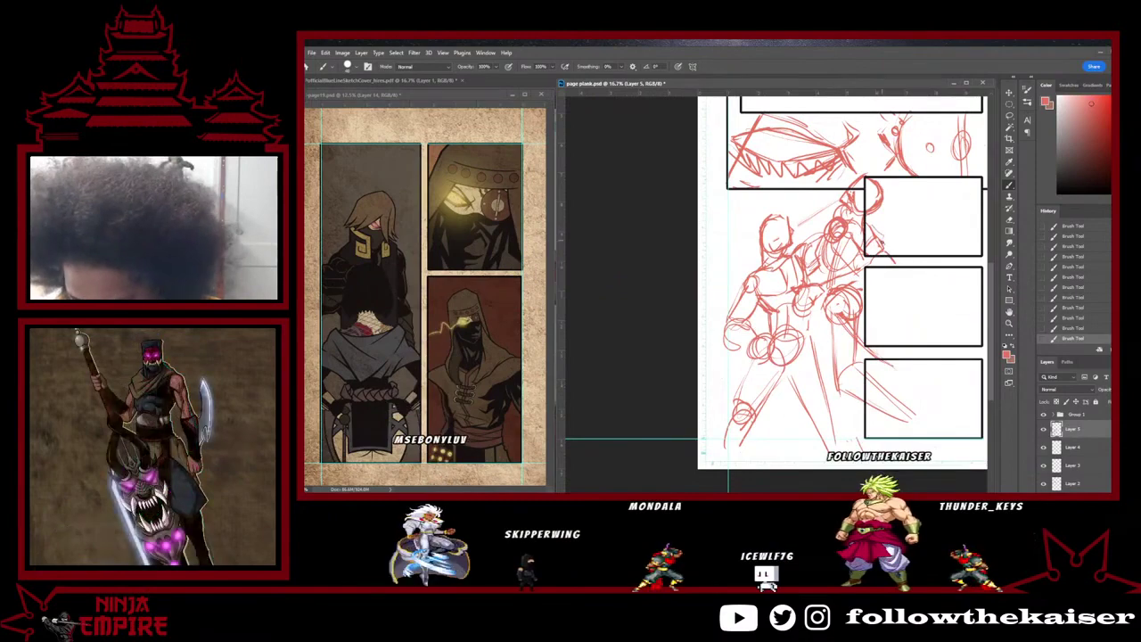
Step: Erase stray lines around the first figure's back and redraw the arm strokes reaching into the uppermost small panel
key("e")
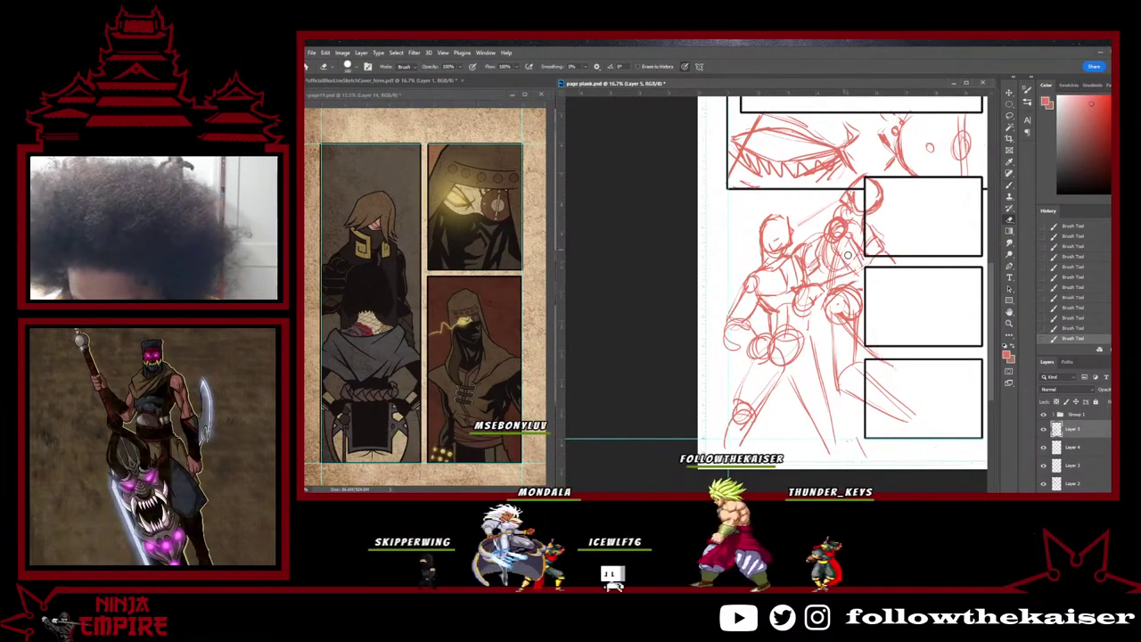
left_click_drag(856, 242, 872, 261)
key("b")
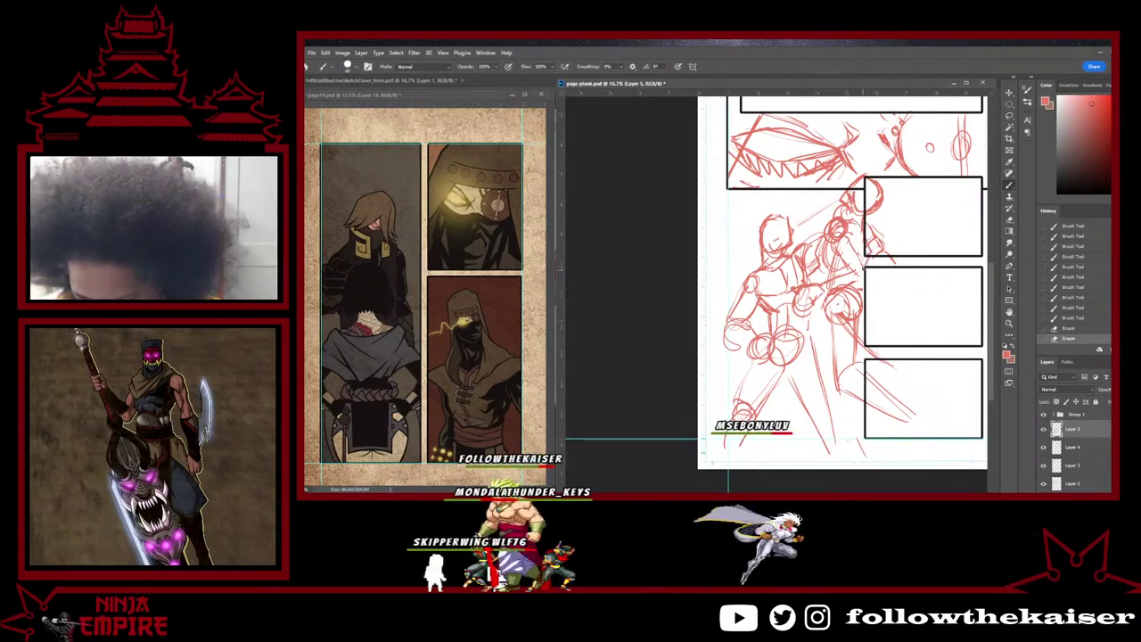
left_click_drag(871, 230, 895, 264)
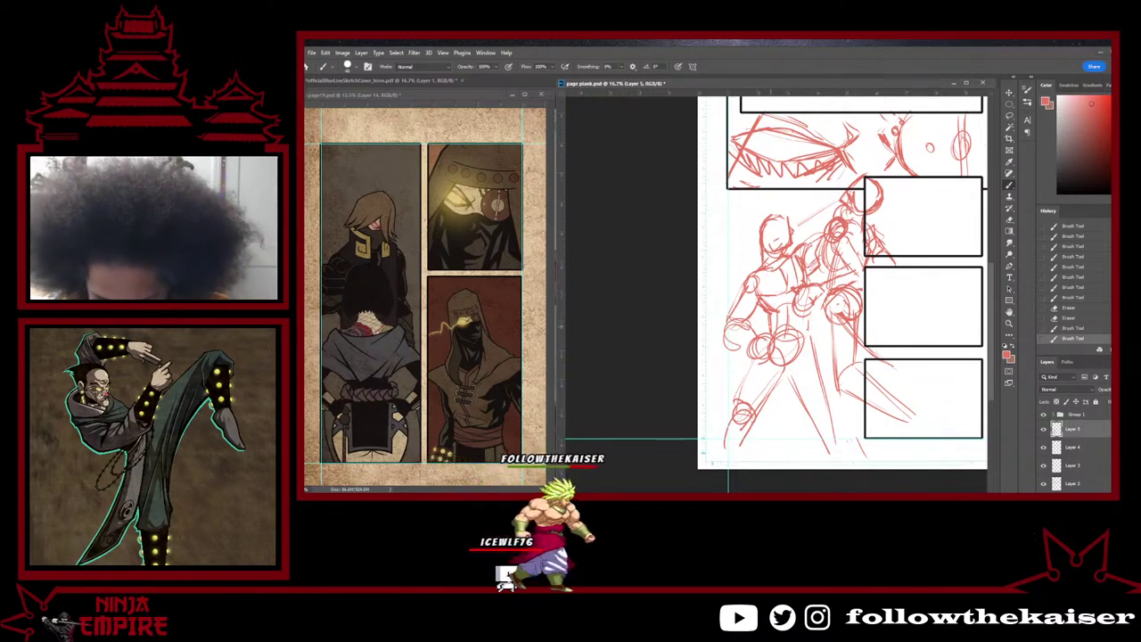
Step: Brush in the leg contours between the two figures, including the second figure's thigh and knee
left_click_drag(806, 312, 808, 352)
left_click_drag(807, 348, 799, 393)
left_click_drag(817, 373, 820, 386)
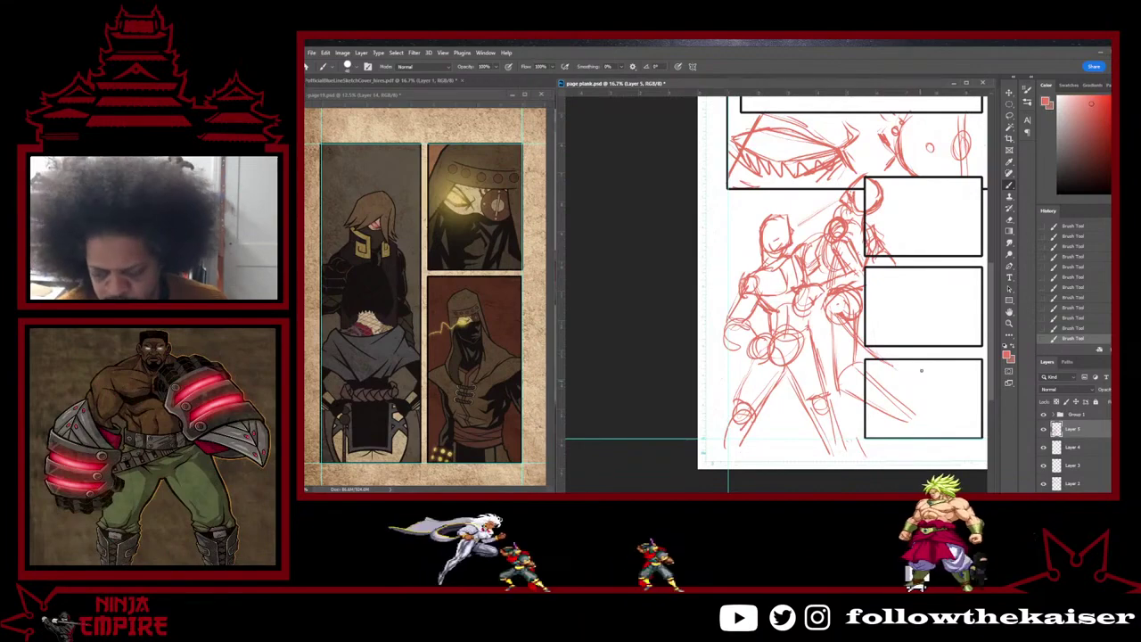
Step: Rough in a close-up face with jaw, collar and first eye strokes in the uppermost small panel
left_click_drag(931, 383, 887, 416)
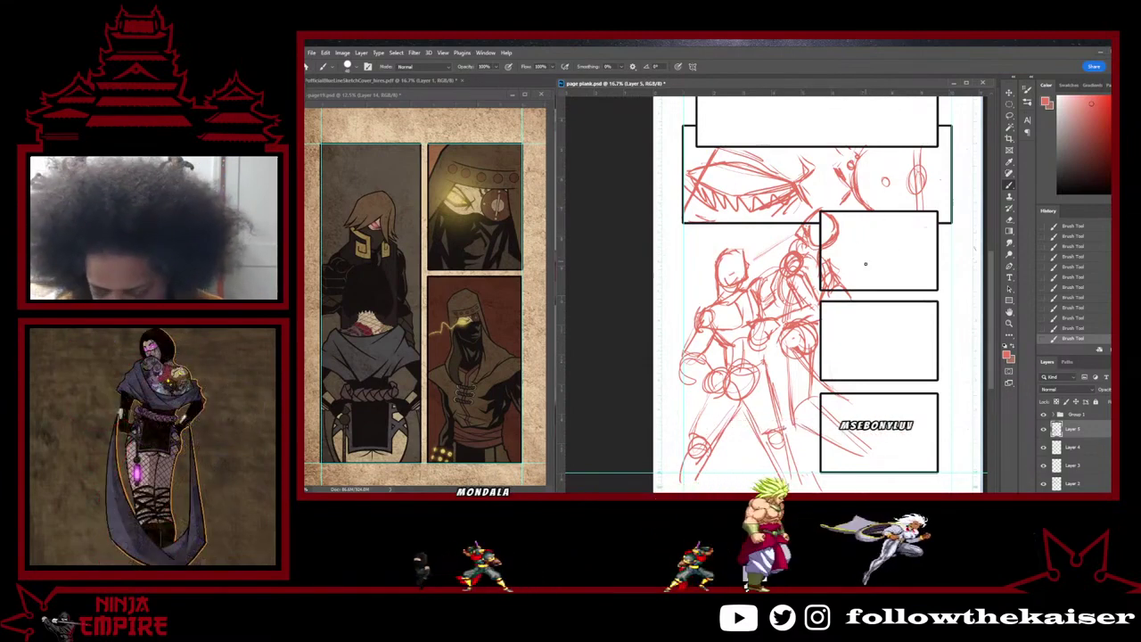
left_click_drag(859, 272, 902, 269)
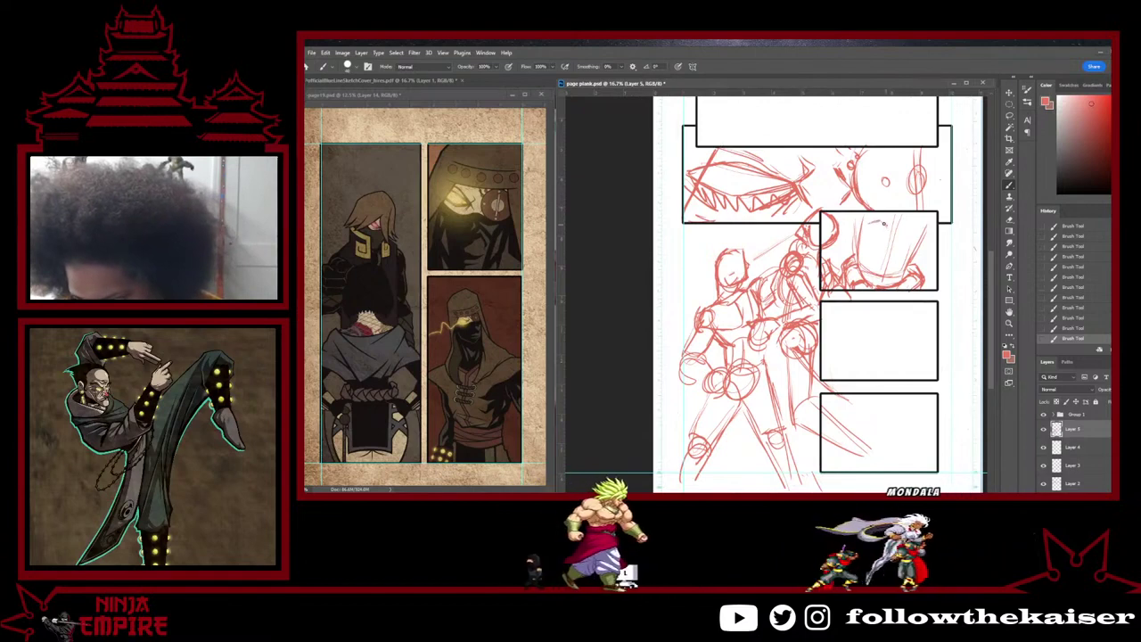
mouse_move(871, 225)
left_mouse_down()
mouse_move(886, 226)
mouse_move(878, 224)
left_mouse_up()
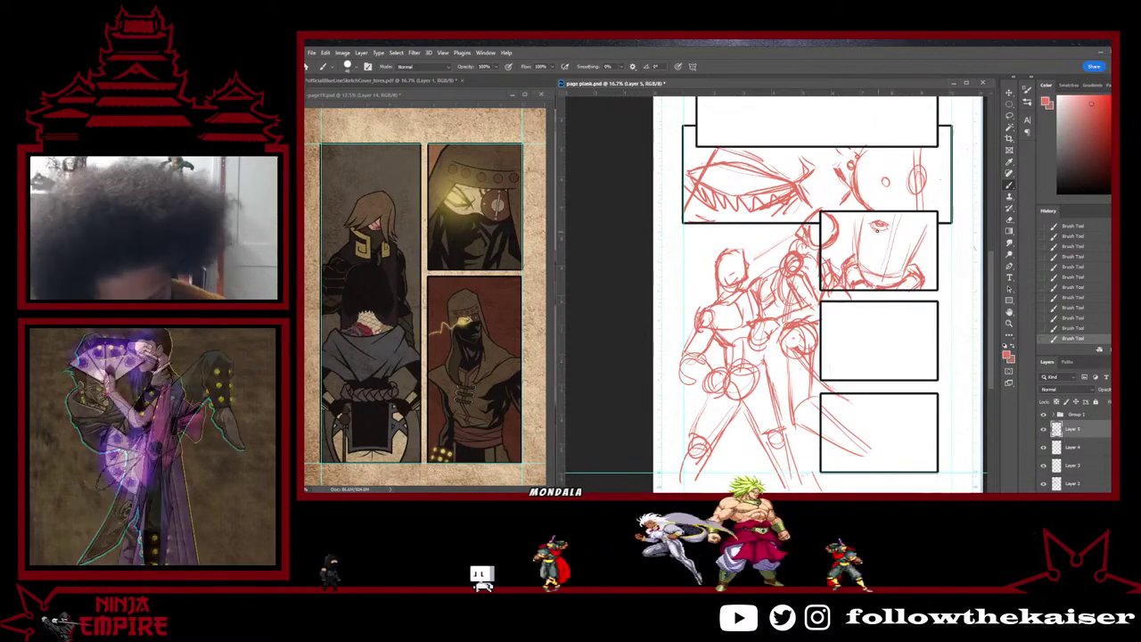
Step: Redraw the eyes and fill in the surrounding hair and collar, then copy the face sketch into the lowest small panel
key("e")
left_click_drag(880, 227, 875, 226)
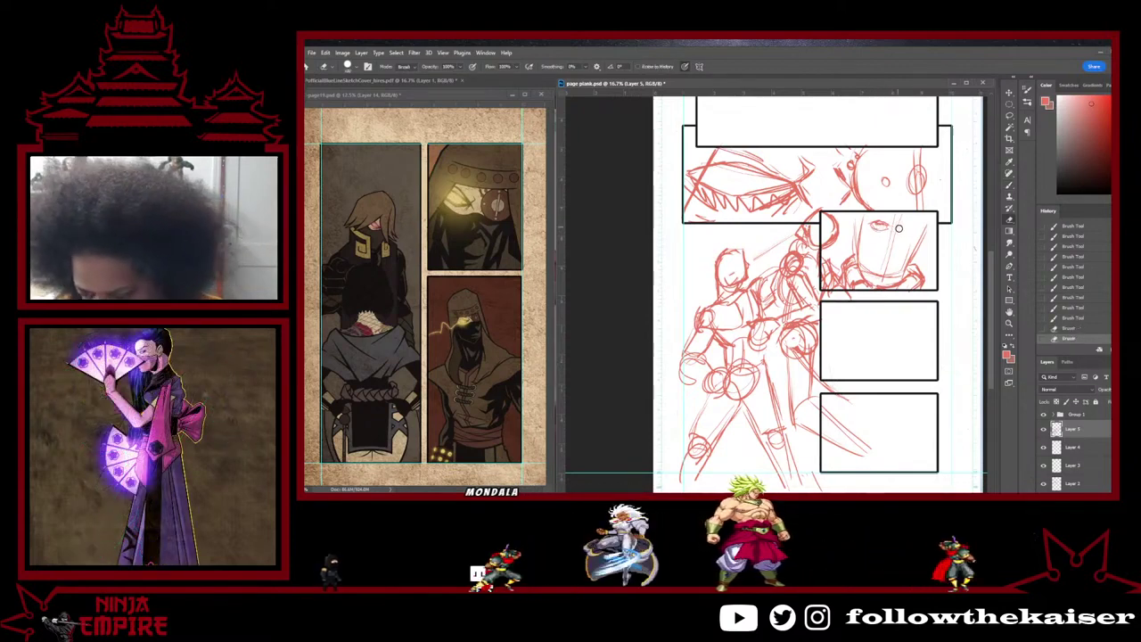
key("b")
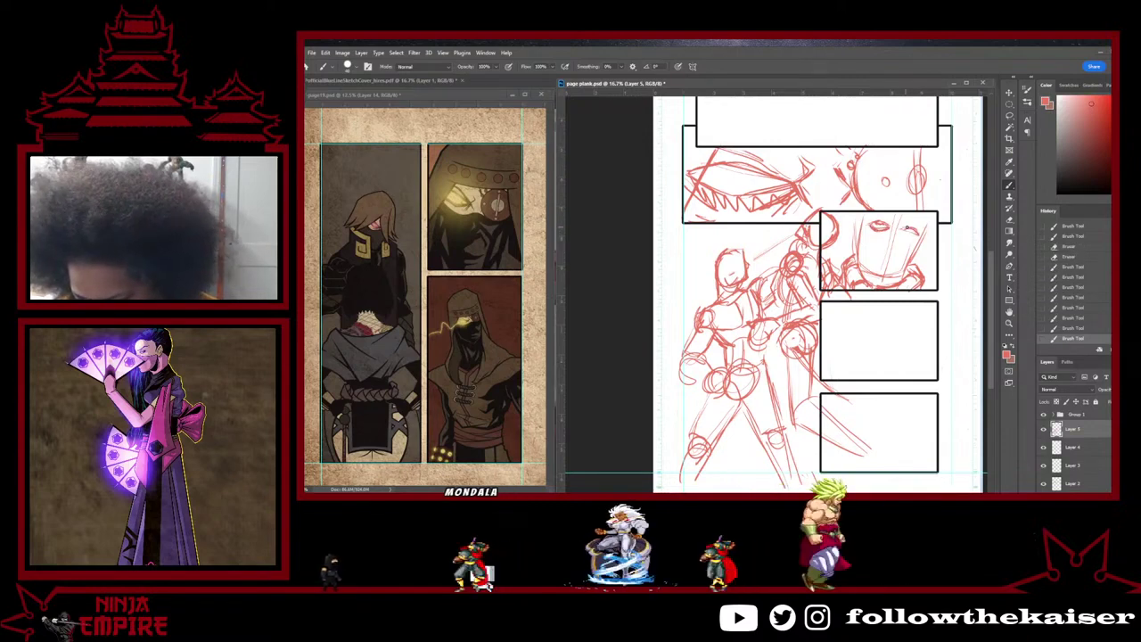
mouse_move(903, 231)
left_mouse_down()
mouse_move(917, 234)
mouse_move(863, 230)
mouse_move(881, 237)
left_mouse_up()
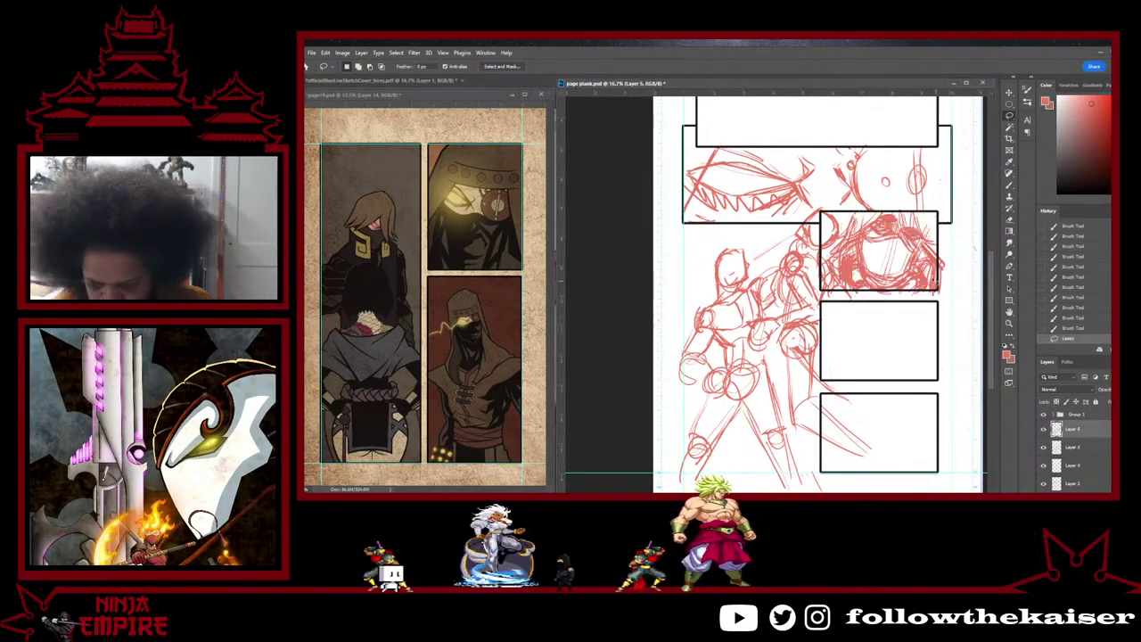
left_click_drag(898, 253, 904, 427)
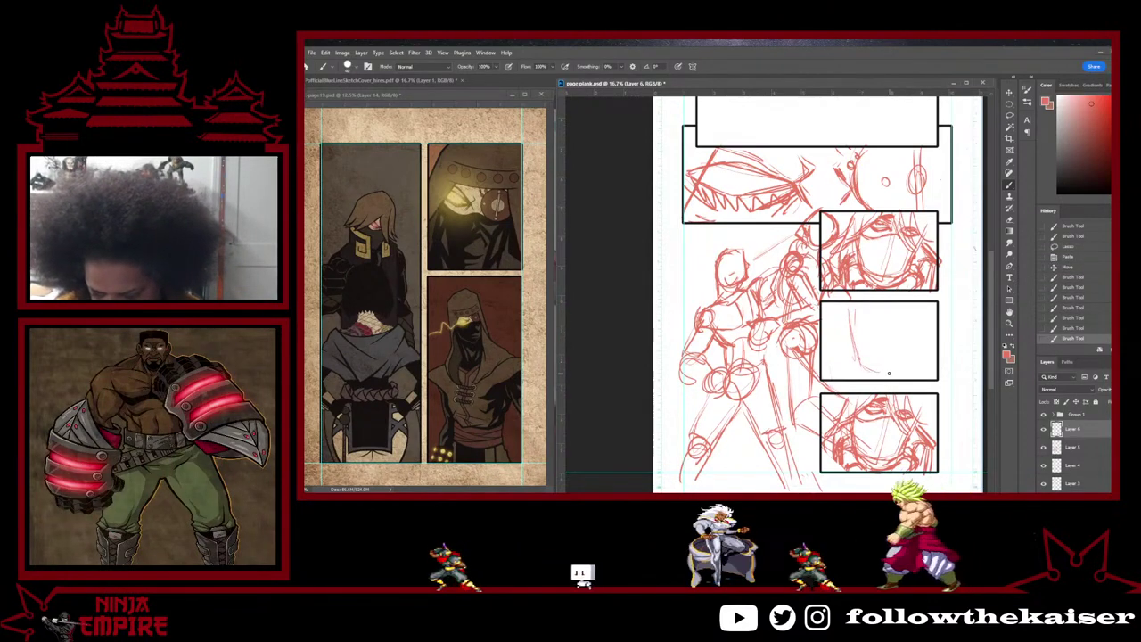
Step: Sketch a face outline with jaw, mask edge and circular eyepiece in the middle small panel
left_click_drag(889, 372, 908, 358)
left_click_drag(854, 315, 860, 348)
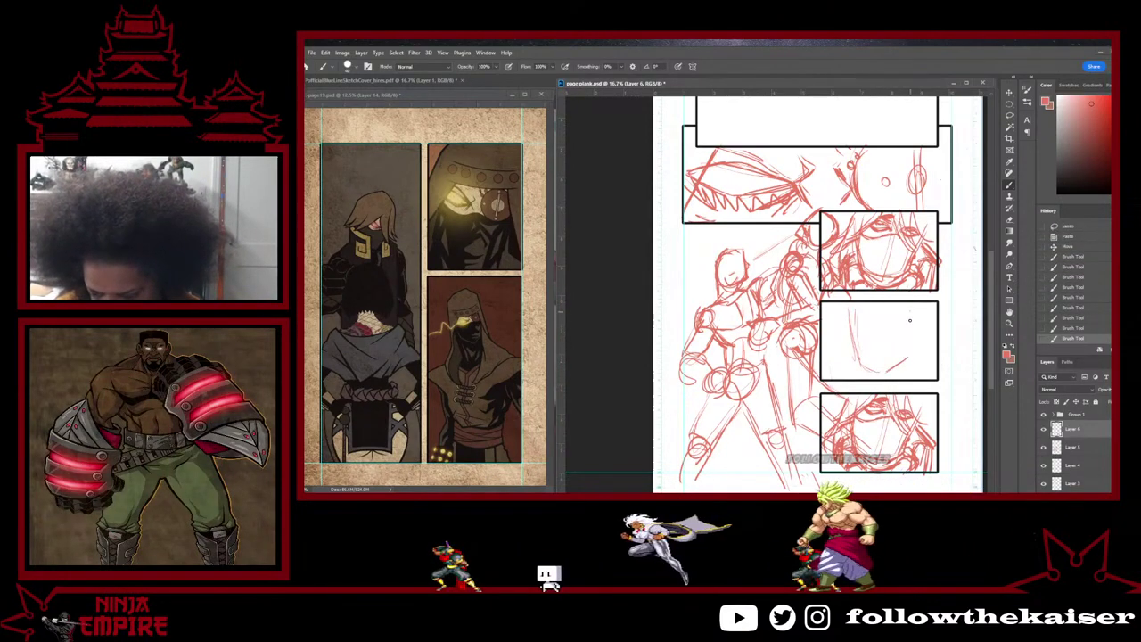
mouse_move(911, 321)
left_mouse_down()
mouse_move(903, 365)
mouse_move(853, 384)
left_mouse_up()
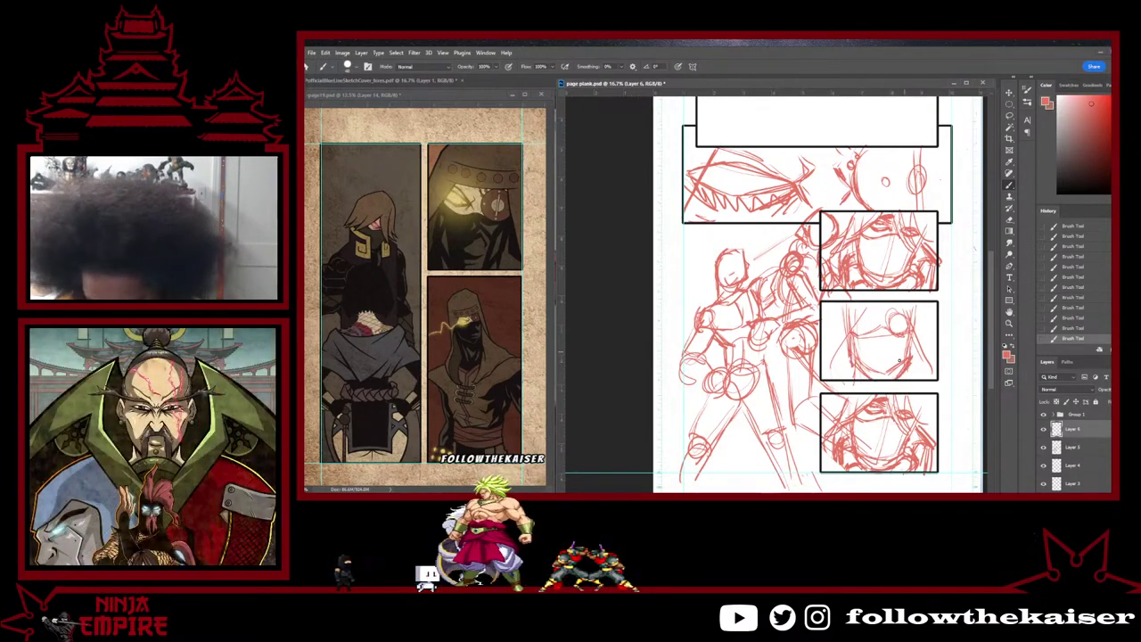
Step: Clean up the jaw in the middle small panel and brush in the eye, brow and hair lines around the face
key("e")
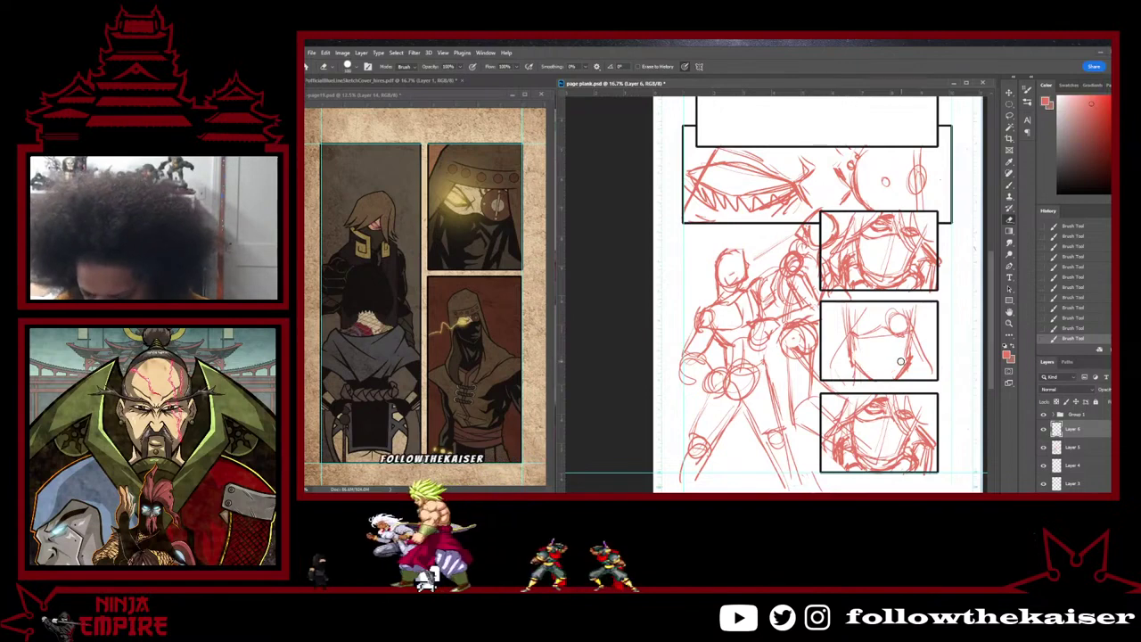
left_click(900, 361)
key("b")
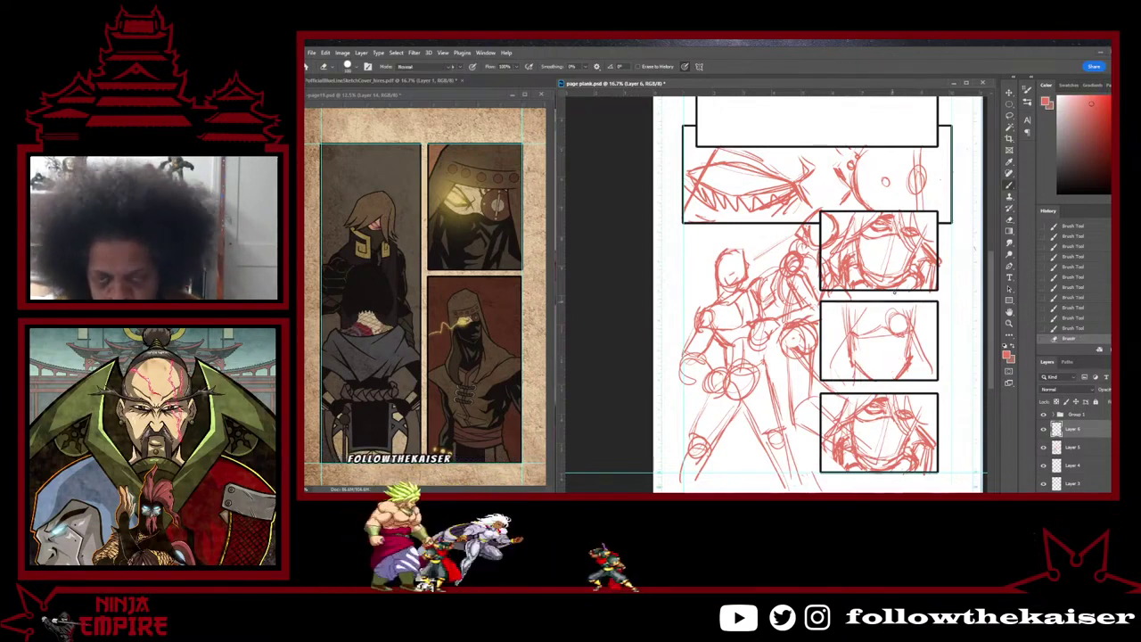
key("b")
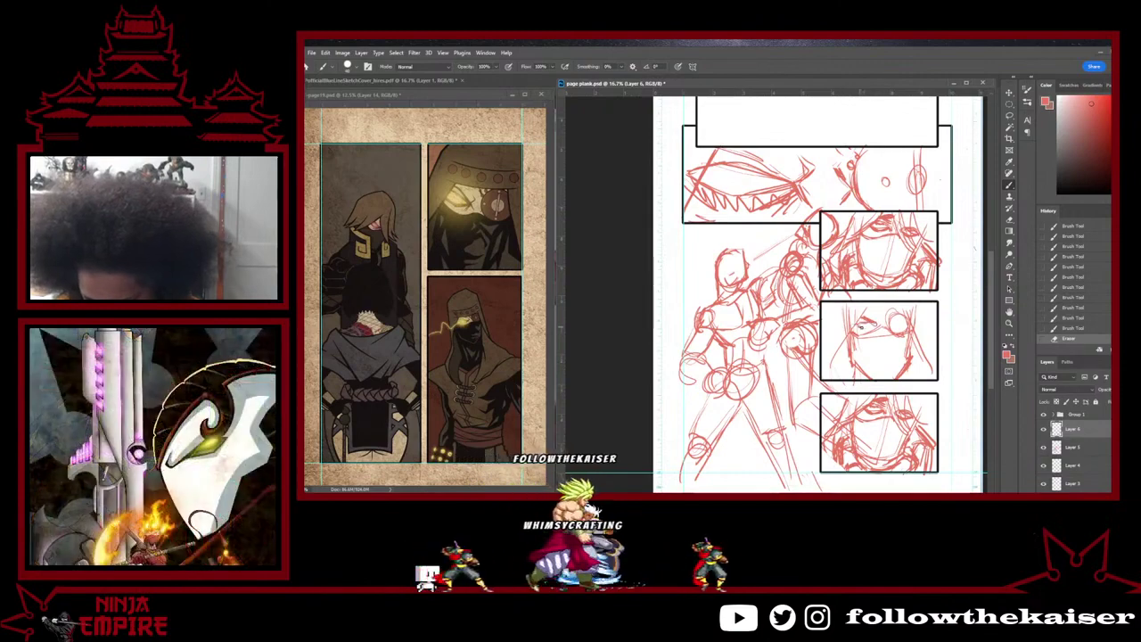
mouse_move(858, 325)
left_mouse_down()
mouse_move(869, 319)
mouse_move(922, 350)
left_mouse_up()
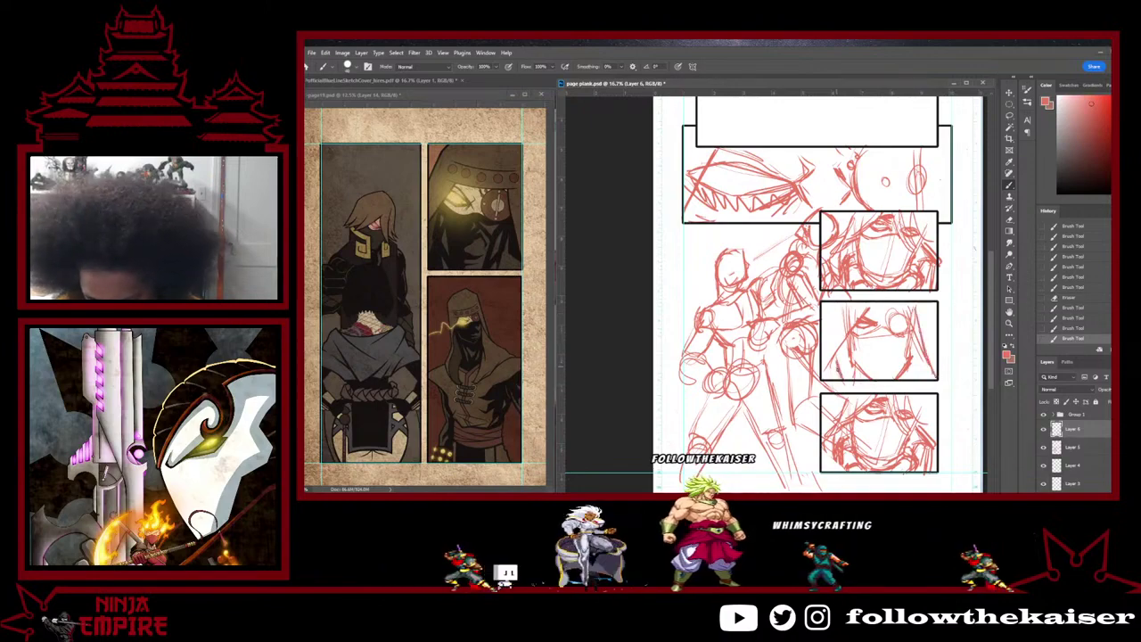
left_click_drag(814, 373, 819, 388)
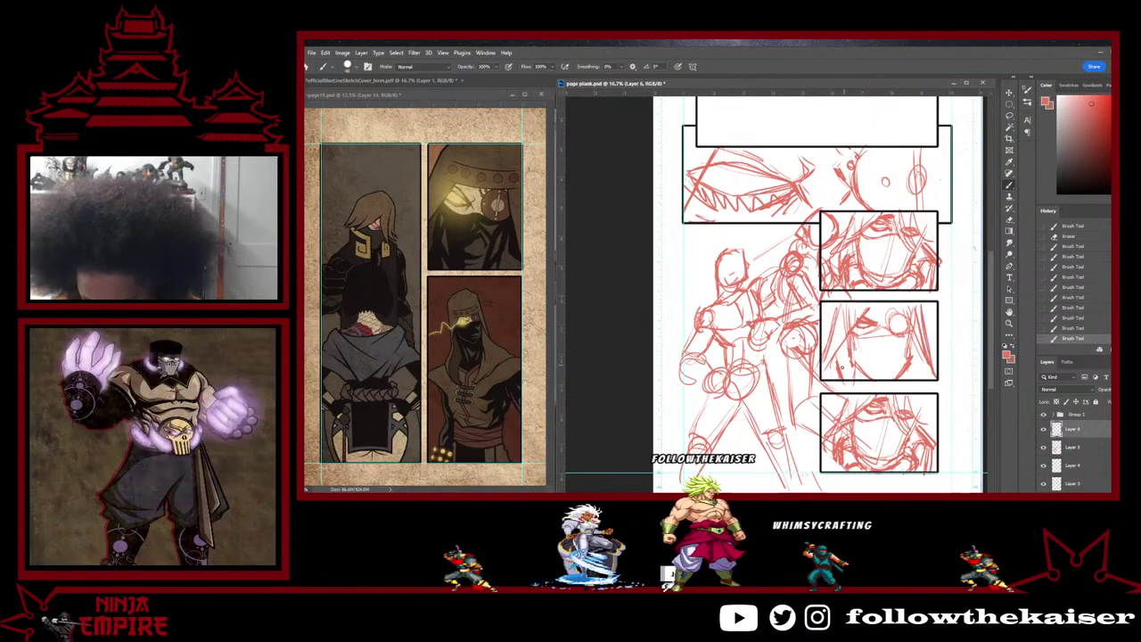
left_click_drag(843, 367, 854, 378)
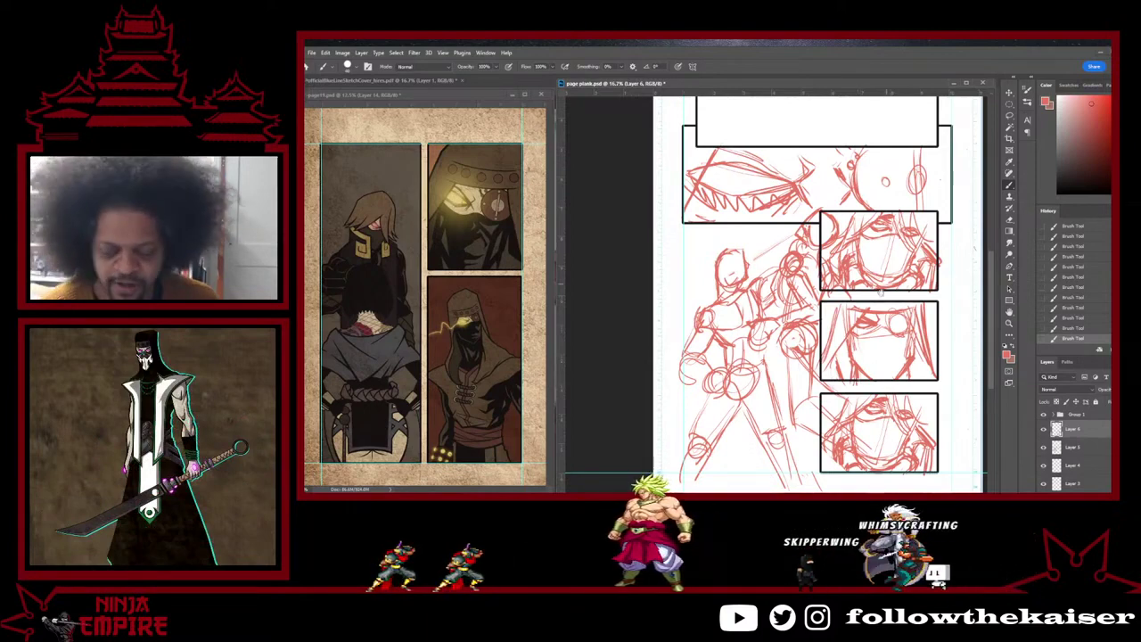
Step: Rough in a large foreground figure's head, collar and shoulders inside the wide panel at the page's top
left_click_drag(881, 293, 914, 468)
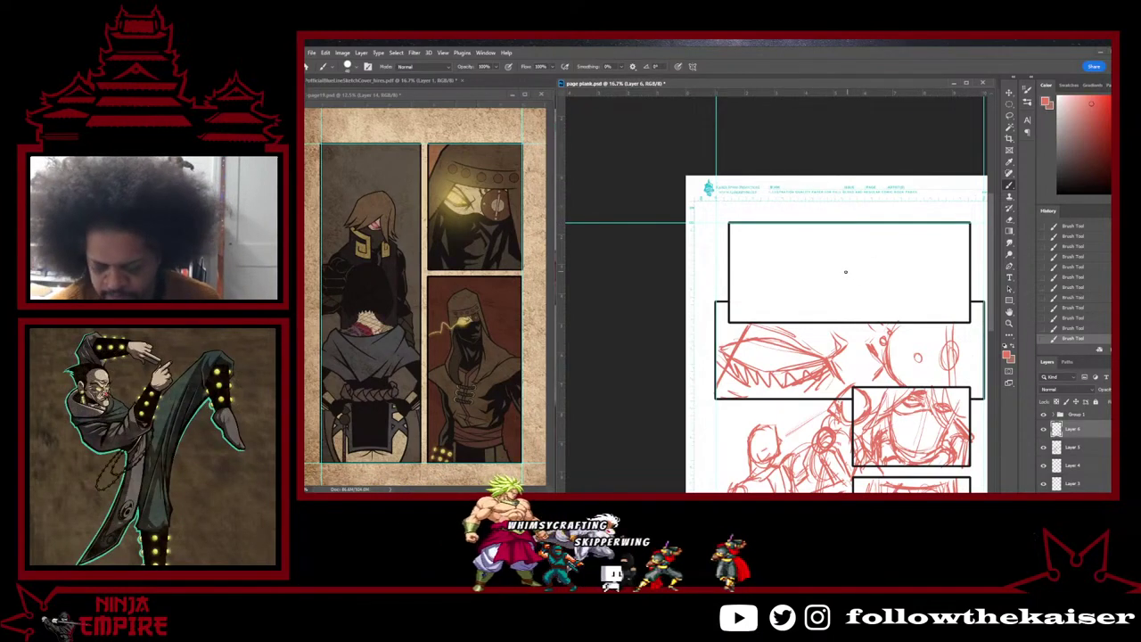
left_click_drag(836, 297, 774, 298)
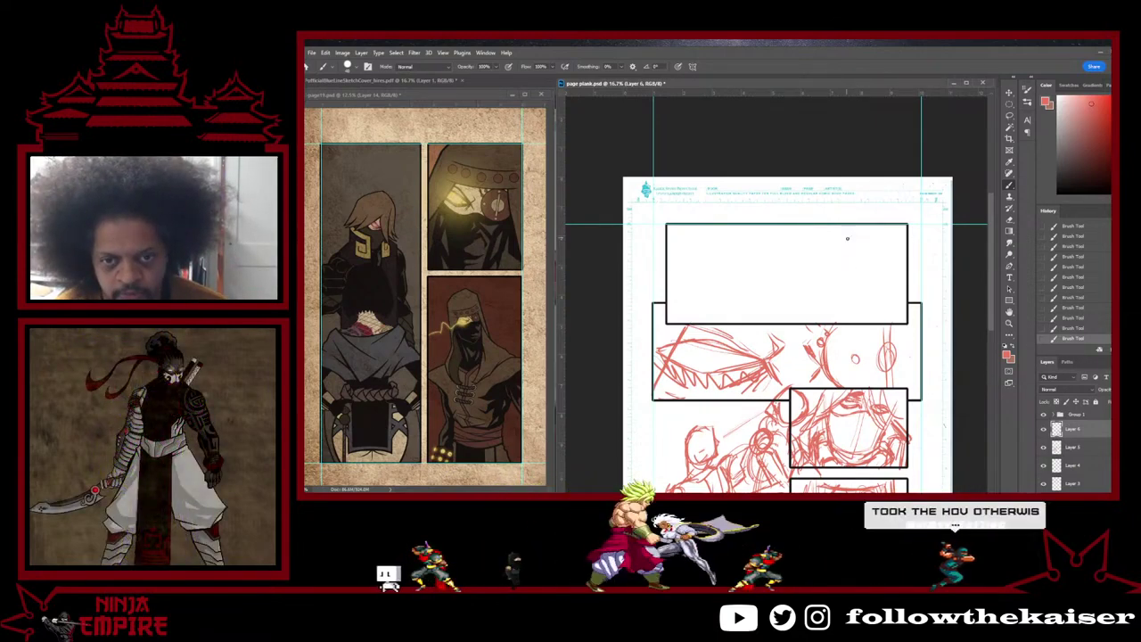
mouse_move(851, 236)
left_mouse_down()
mouse_move(833, 241)
mouse_move(861, 245)
mouse_move(831, 264)
mouse_move(831, 278)
left_mouse_up()
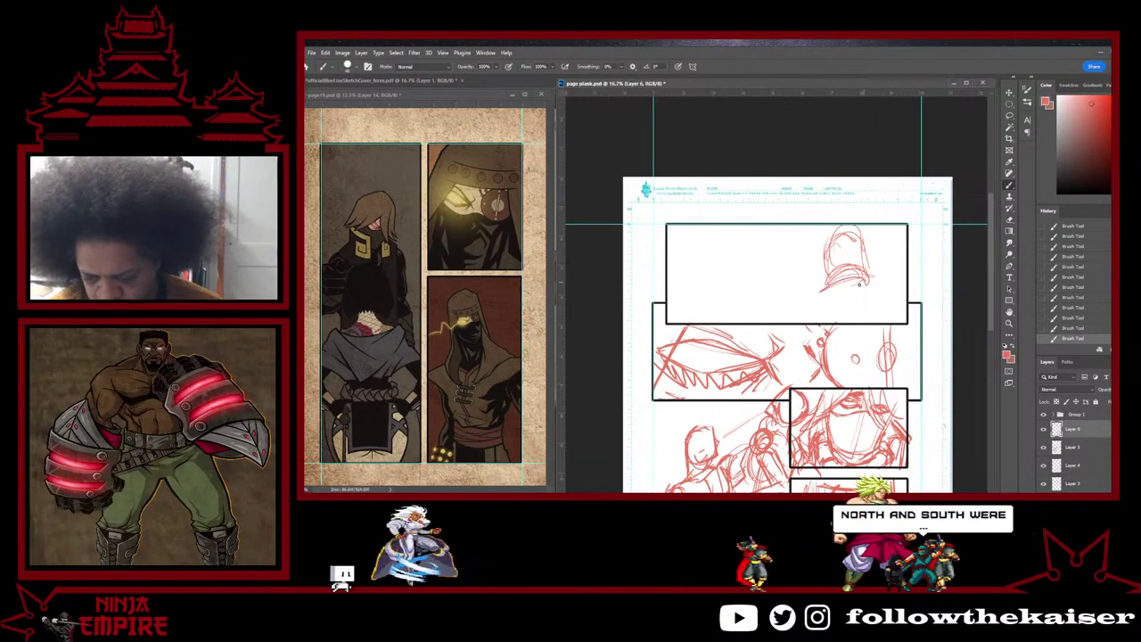
mouse_move(847, 284)
left_mouse_down()
mouse_move(815, 307)
mouse_move(879, 286)
mouse_move(881, 315)
mouse_move(880, 278)
mouse_move(882, 317)
mouse_move(815, 318)
left_mouse_up()
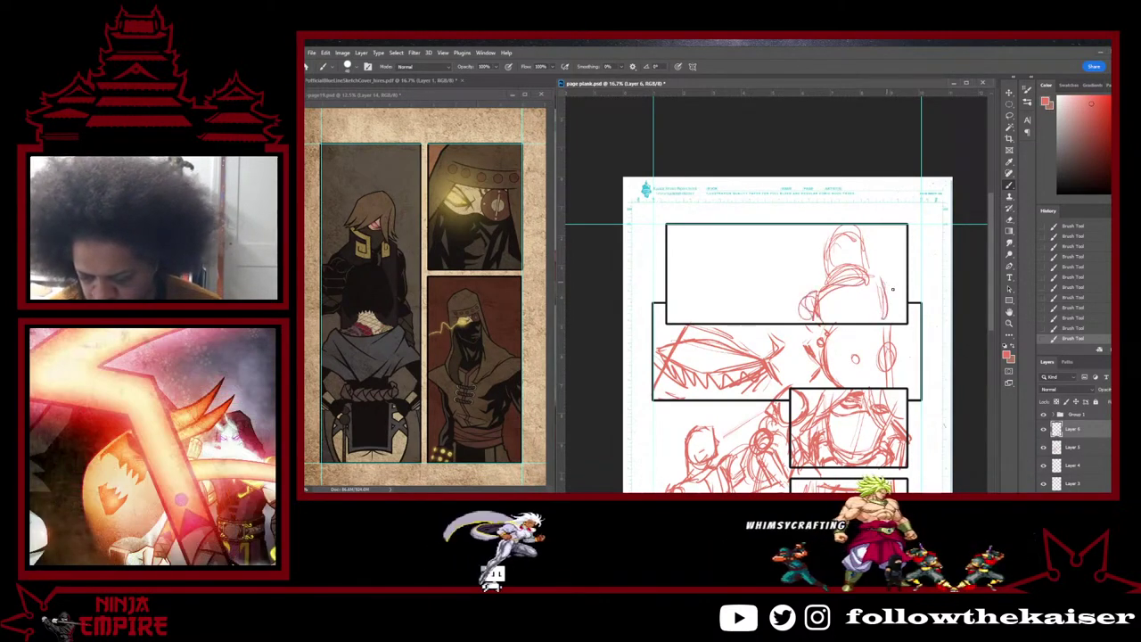
left_click_drag(890, 286, 888, 309)
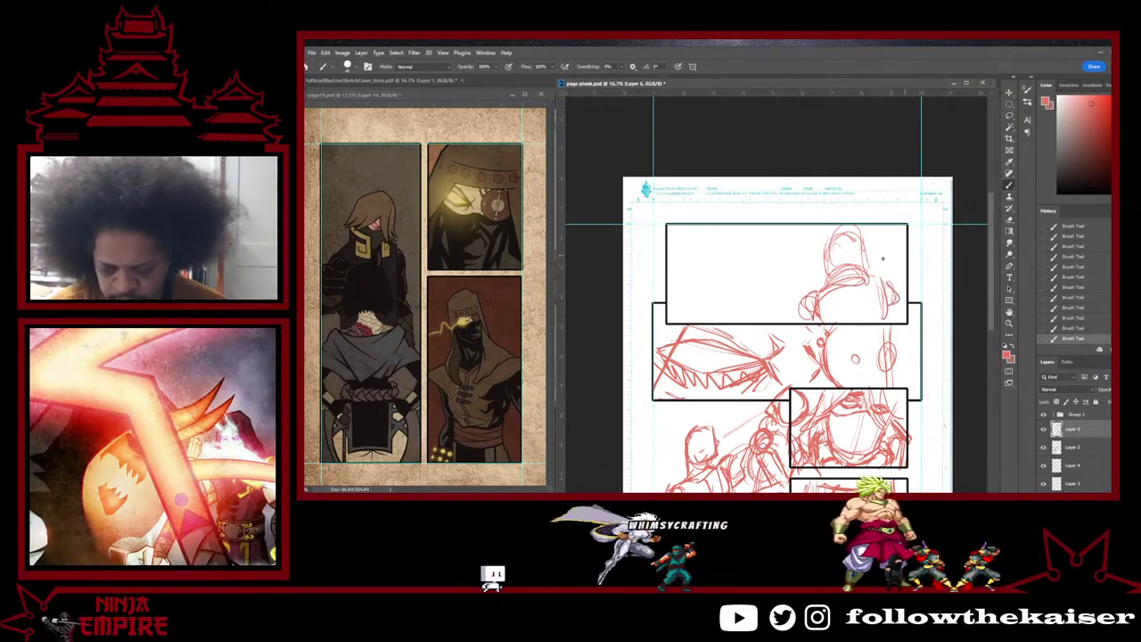
Step: Draw a horizon line across the page's top panel and rough in a smaller figure's head and torso
left_click_drag(676, 257, 899, 251)
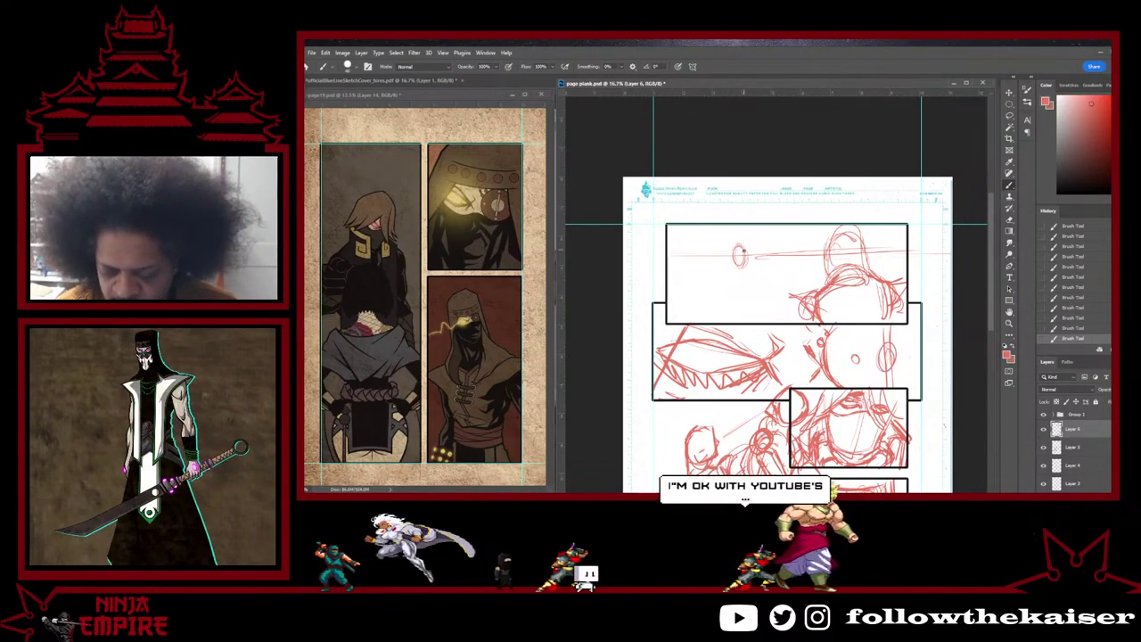
left_click_drag(744, 247, 741, 270)
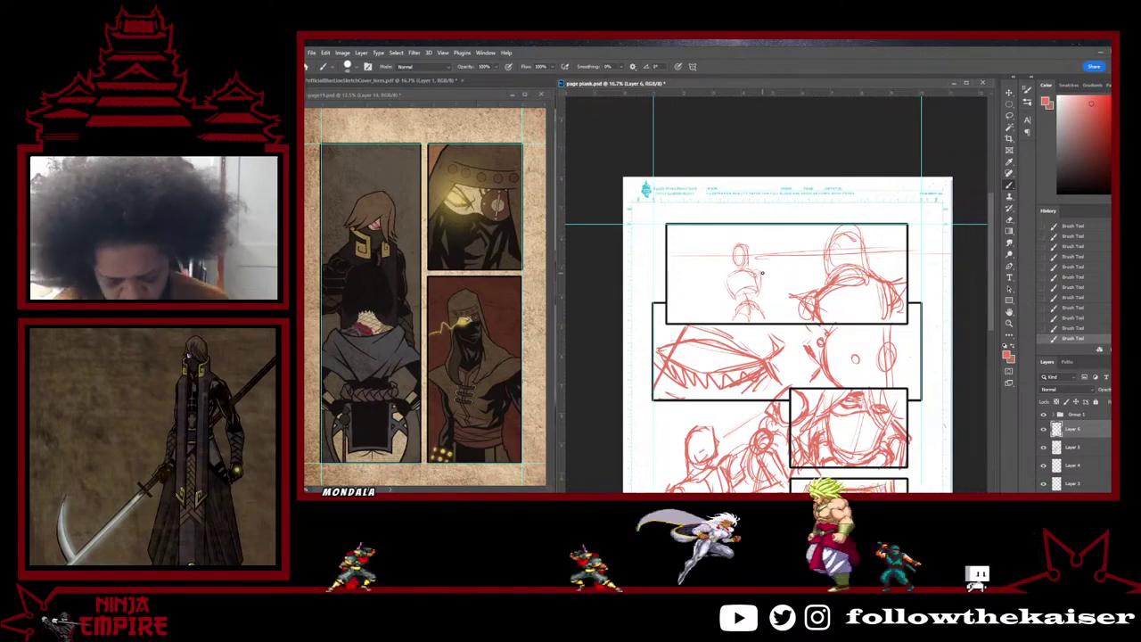
Step: Lasso the small figure, move it slightly farther from the large foreground figure, and deselect it
key("l")
mouse_move(740, 242)
left_mouse_down()
mouse_move(719, 261)
mouse_move(746, 246)
mouse_move(767, 284)
mouse_move(758, 260)
mouse_move(767, 314)
mouse_move(733, 330)
mouse_move(721, 252)
mouse_move(740, 253)
mouse_move(733, 291)
mouse_move(728, 237)
mouse_move(777, 300)
mouse_move(737, 328)
mouse_move(722, 284)
left_mouse_up()
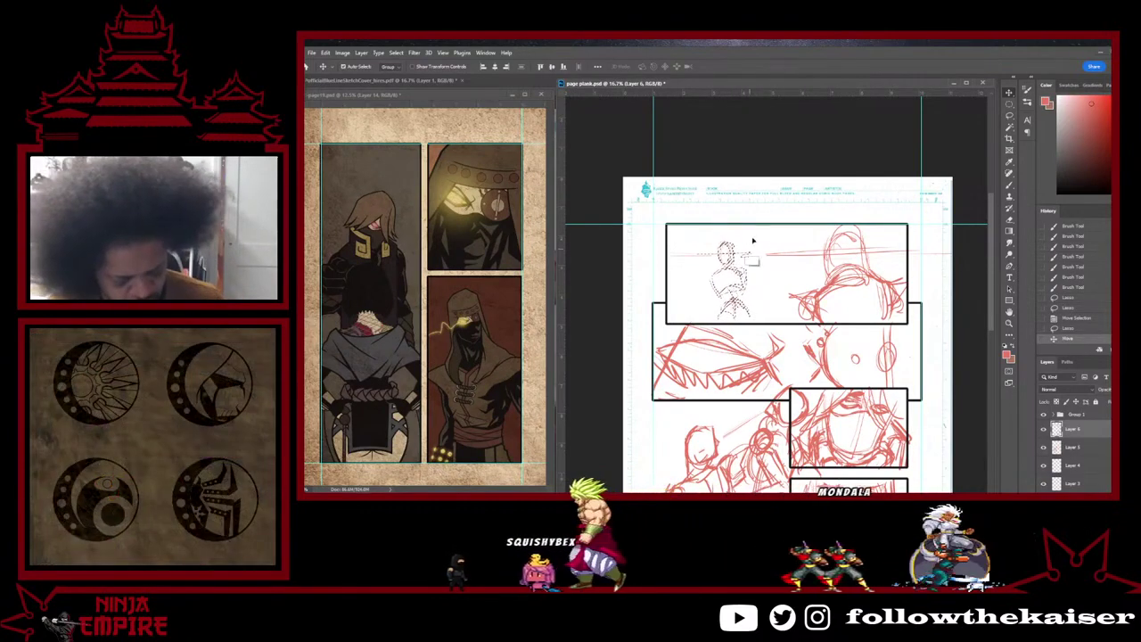
key("ctrl+d")
Step: Brush in the small figure's shoulders, outstretched arms and open hands in the page's top panel
key("b")
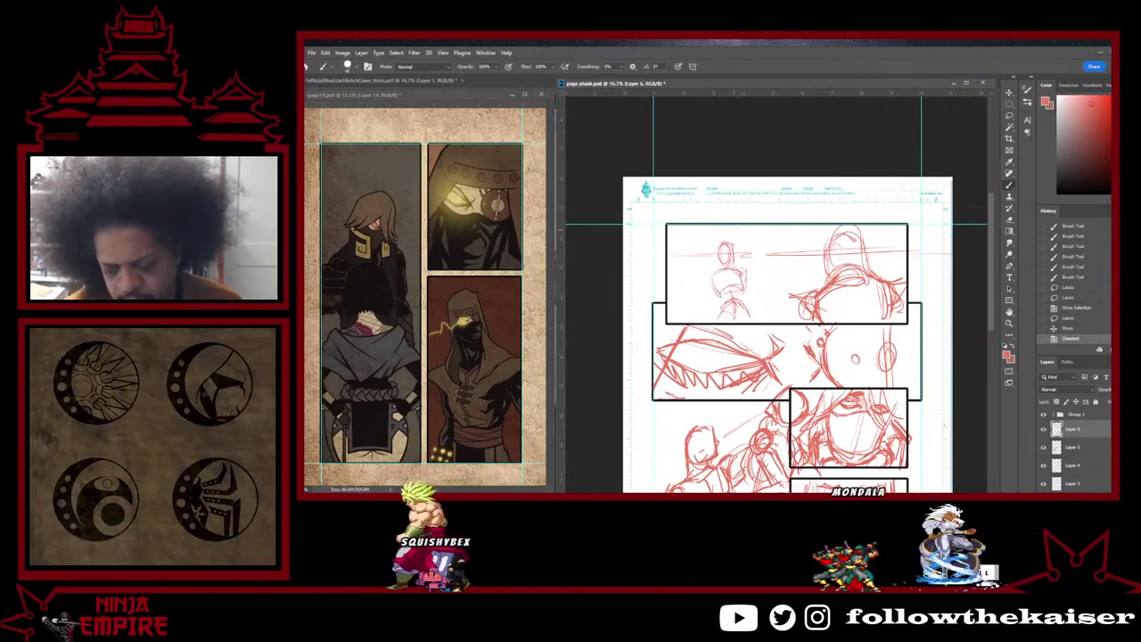
left_click_drag(742, 275, 741, 275)
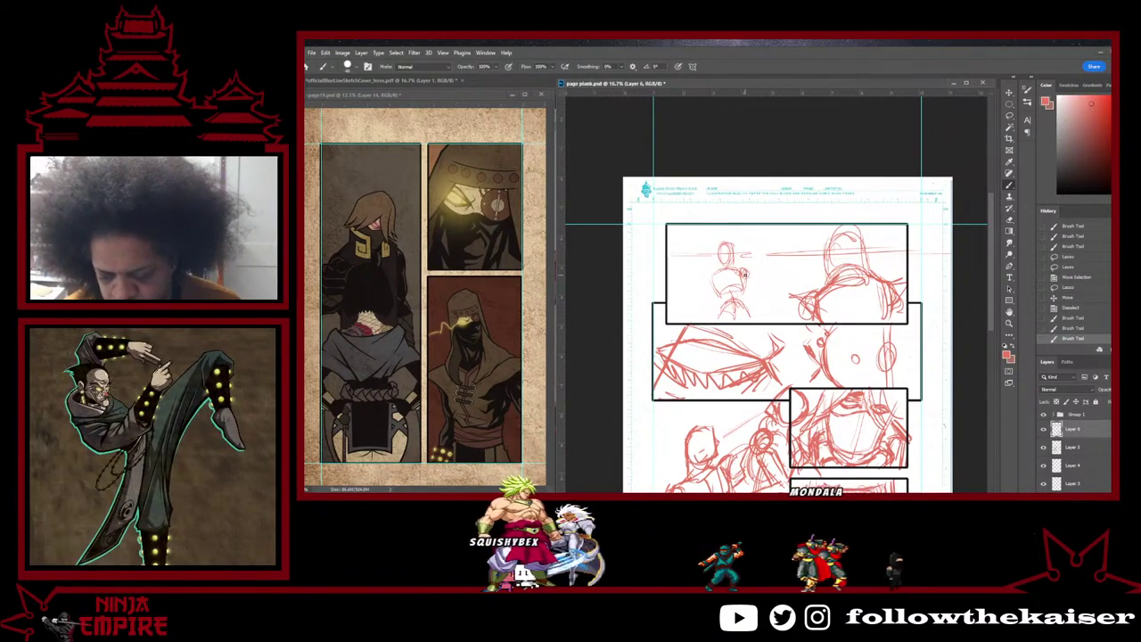
left_click_drag(745, 274, 767, 279)
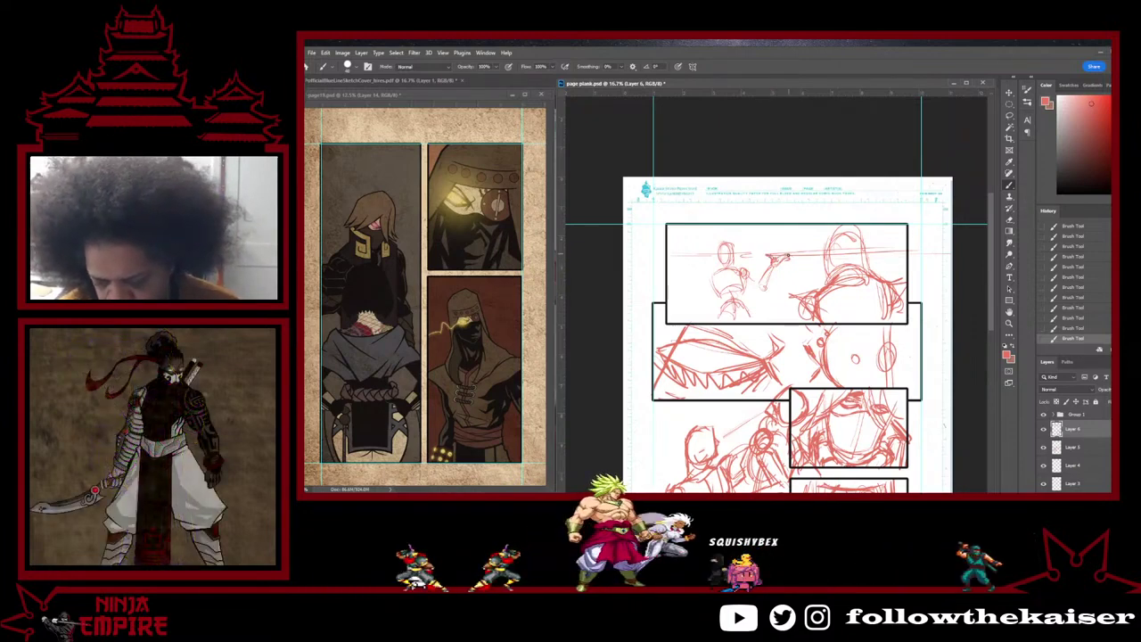
left_click_drag(775, 269, 761, 291)
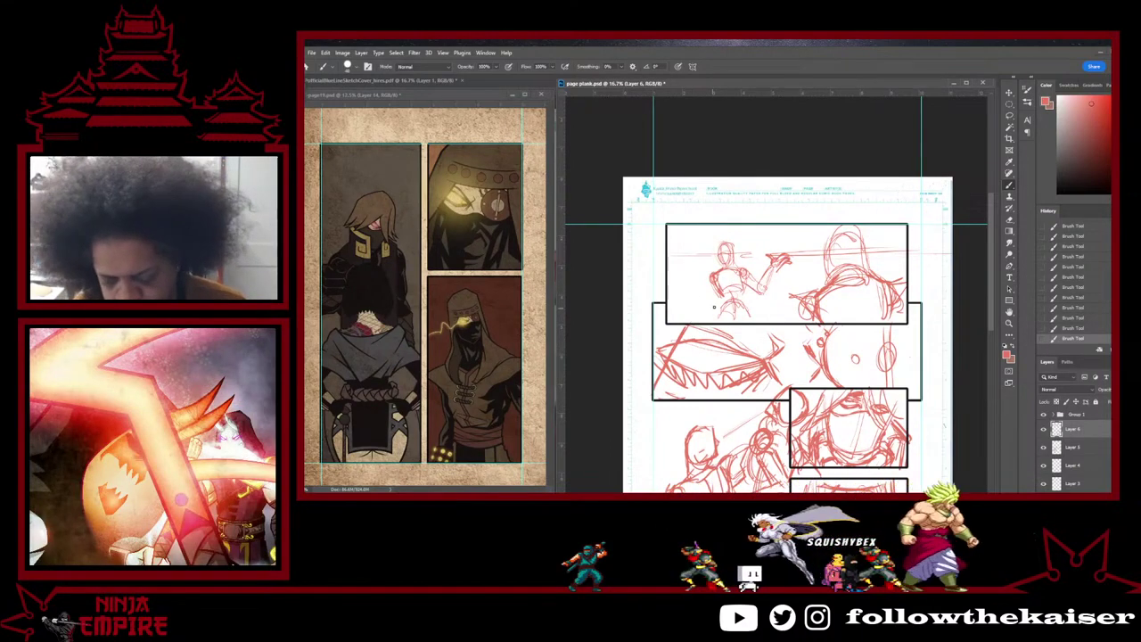
left_click_drag(694, 291, 697, 306)
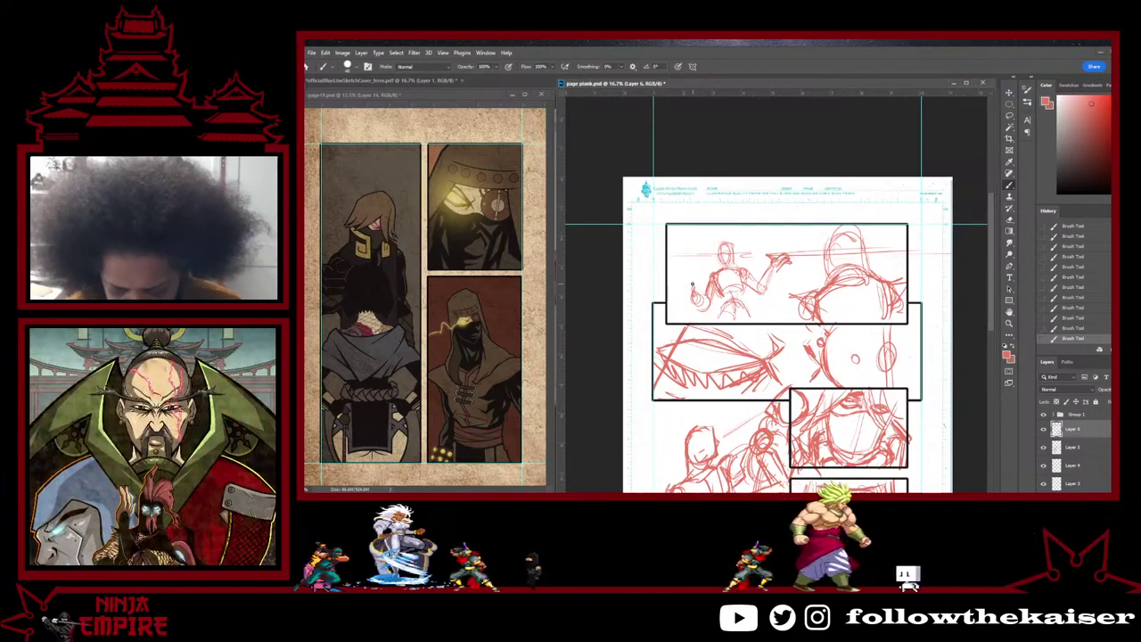
left_click_drag(688, 290, 693, 298)
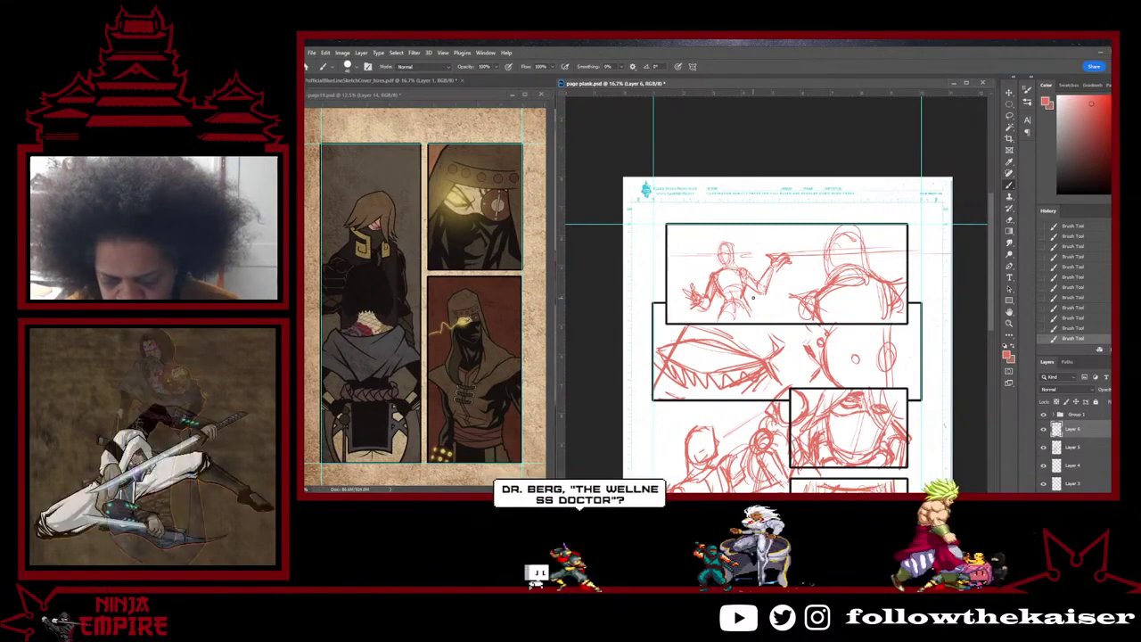
Step: Rework the small figure's head with erasing and new hair strokes, and add contour lines to its torso
left_click_drag(716, 251, 730, 246)
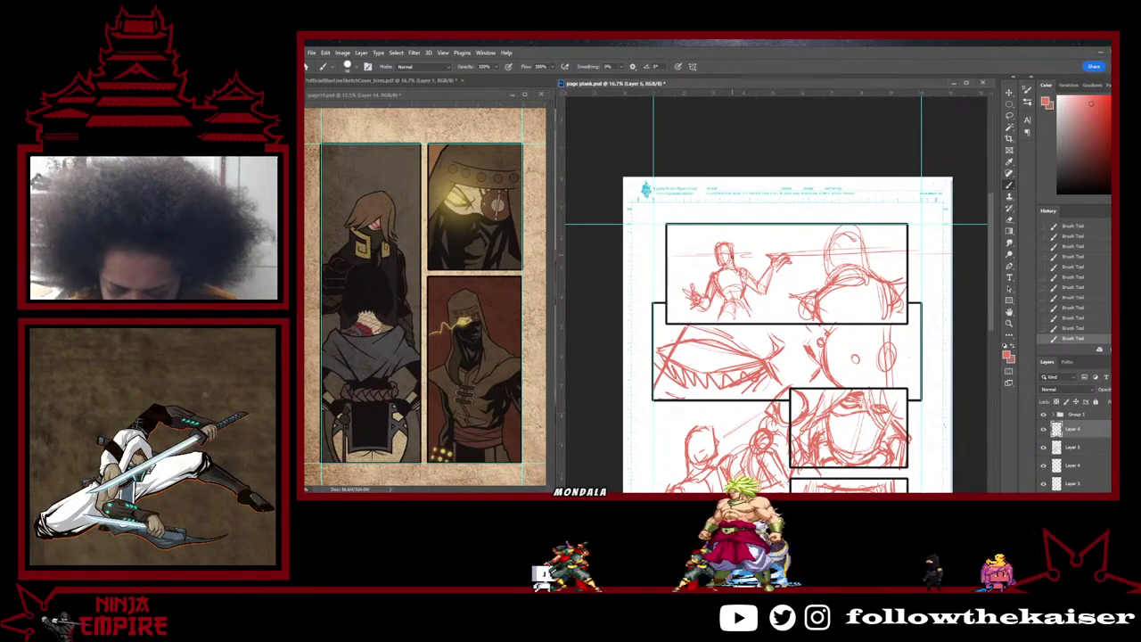
key("e")
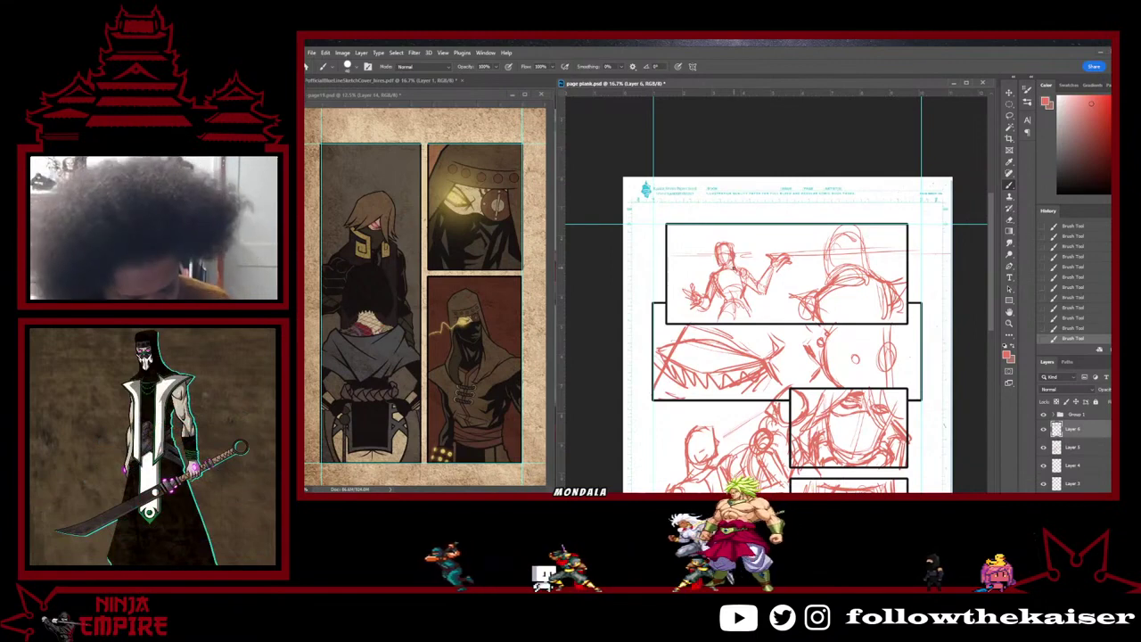
mouse_move(733, 256)
left_mouse_down()
mouse_move(724, 243)
mouse_move(715, 262)
left_mouse_up()
key("b")
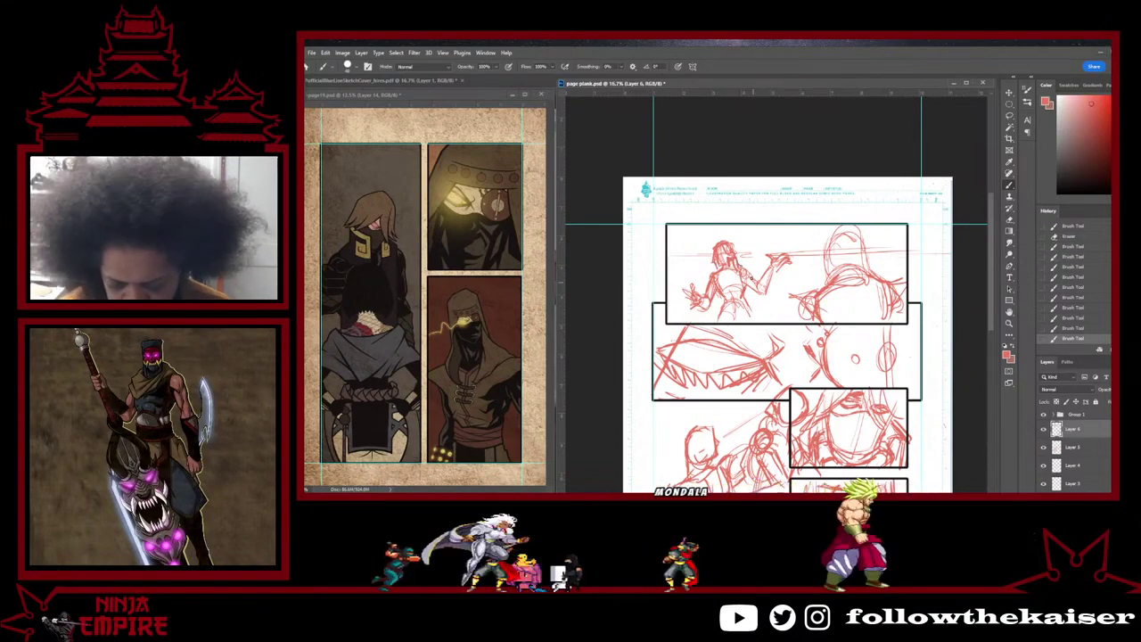
left_click_drag(715, 267, 719, 279)
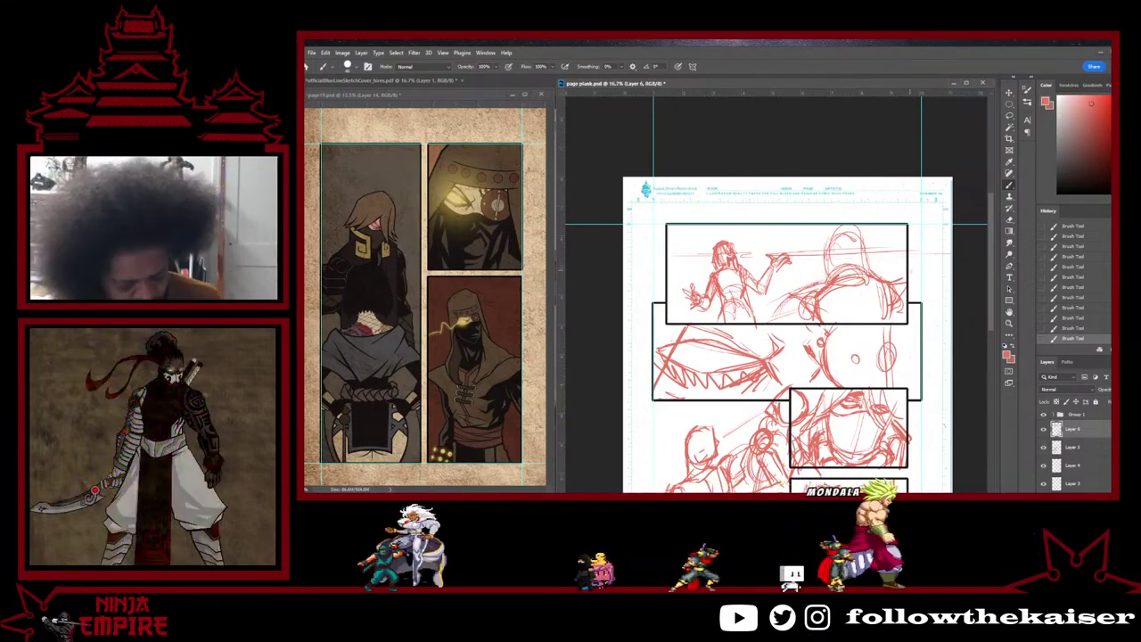
Step: Undo the latest brush strokes in the page's top panel, then restore the ones worth keeping
key("ctrl+z")
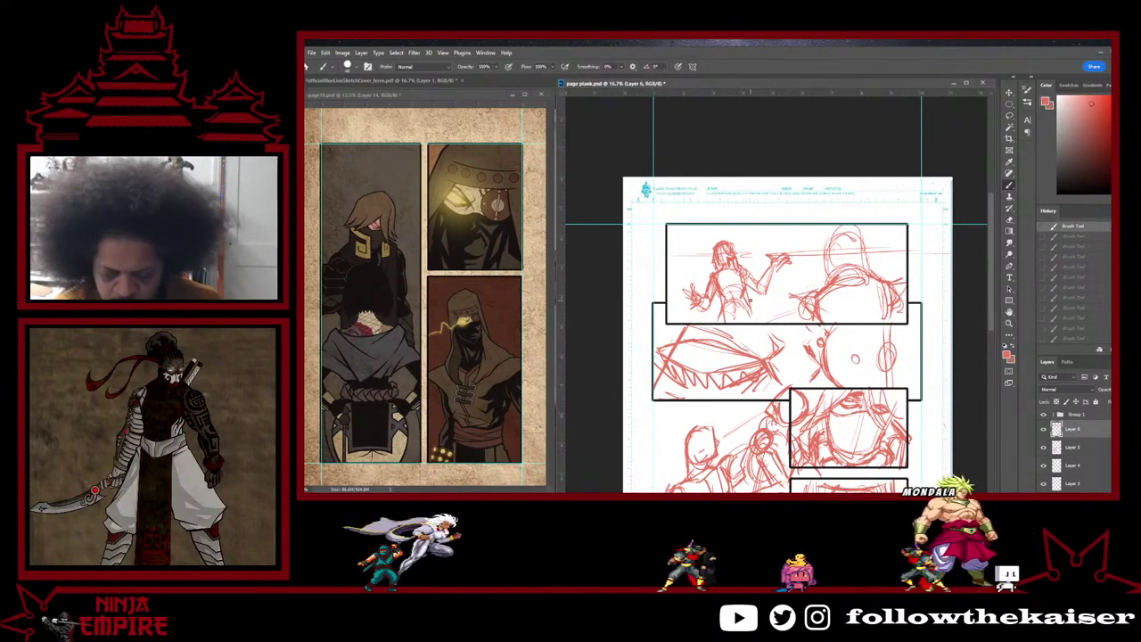
key("ctrl+shift+z")
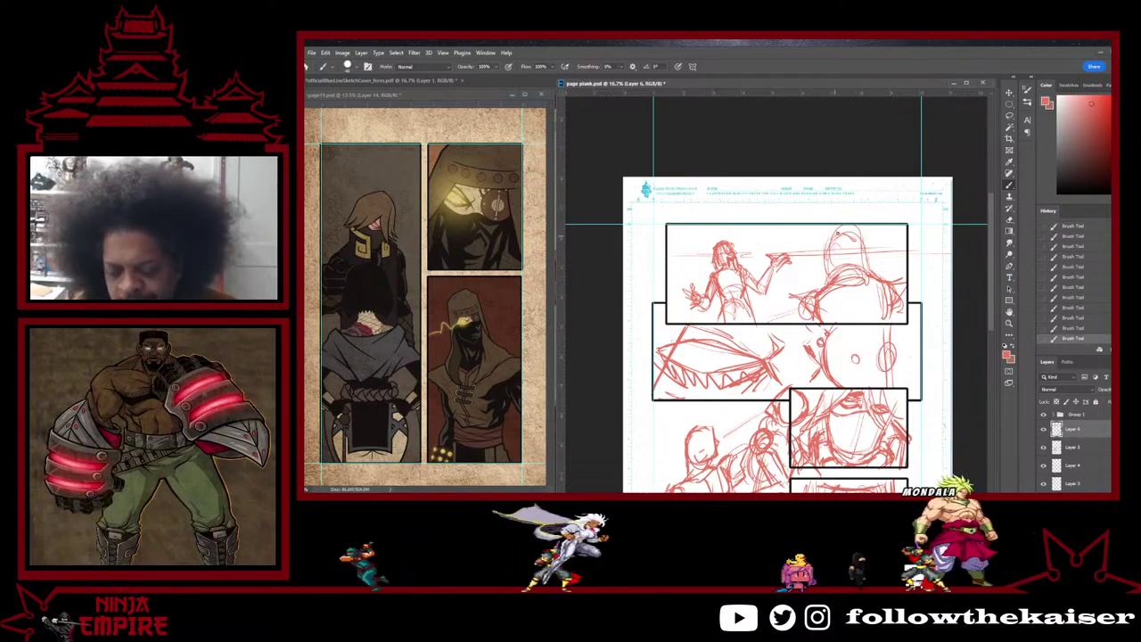
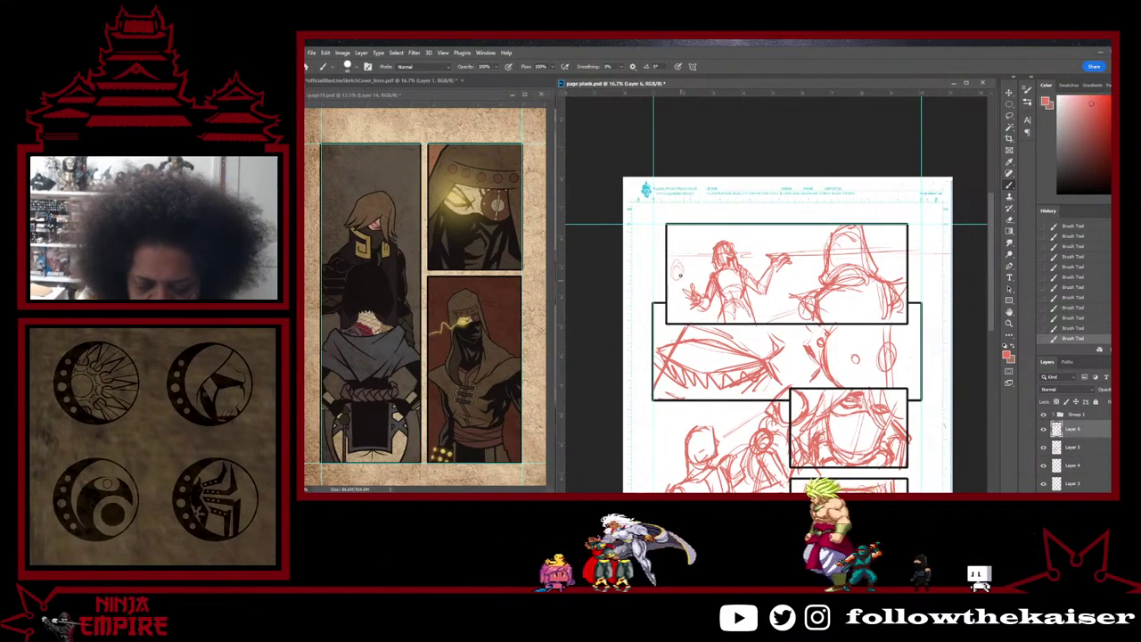
Step: Brush in another small figure with a round head at the left end of the page's top panel
mouse_move(674, 289)
left_mouse_down()
mouse_move(669, 298)
mouse_move(688, 298)
left_mouse_up()
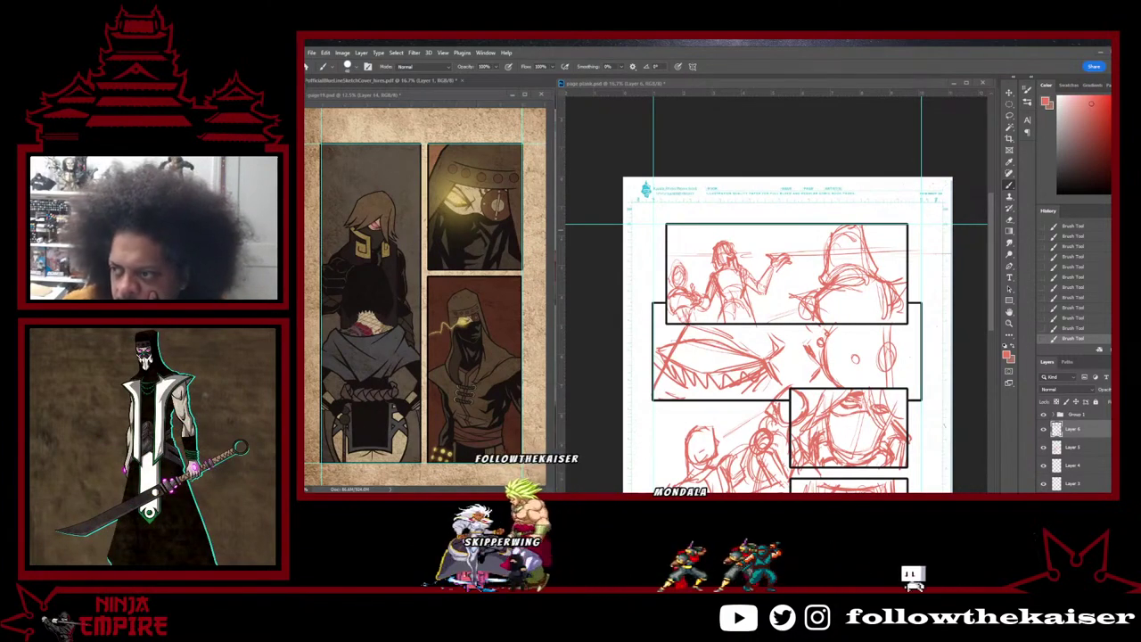
Step: Look through the finished full-size comic pages in the image viewer for reference, and close the viewer
left_click_drag(623, 94, 762, 95)
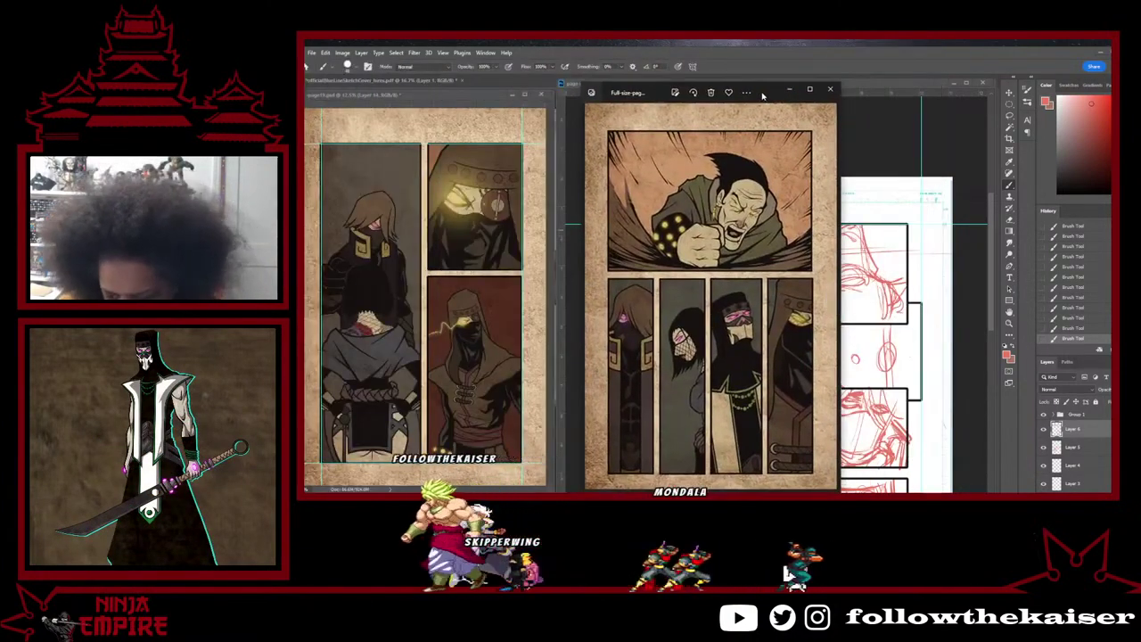
key("Right")
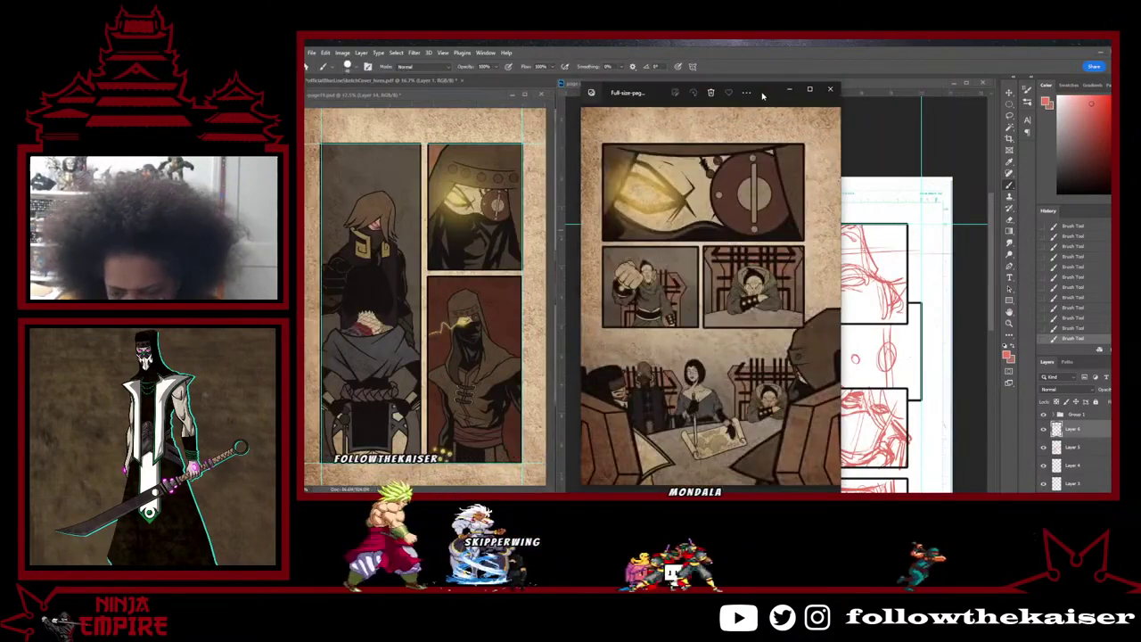
key("Right")
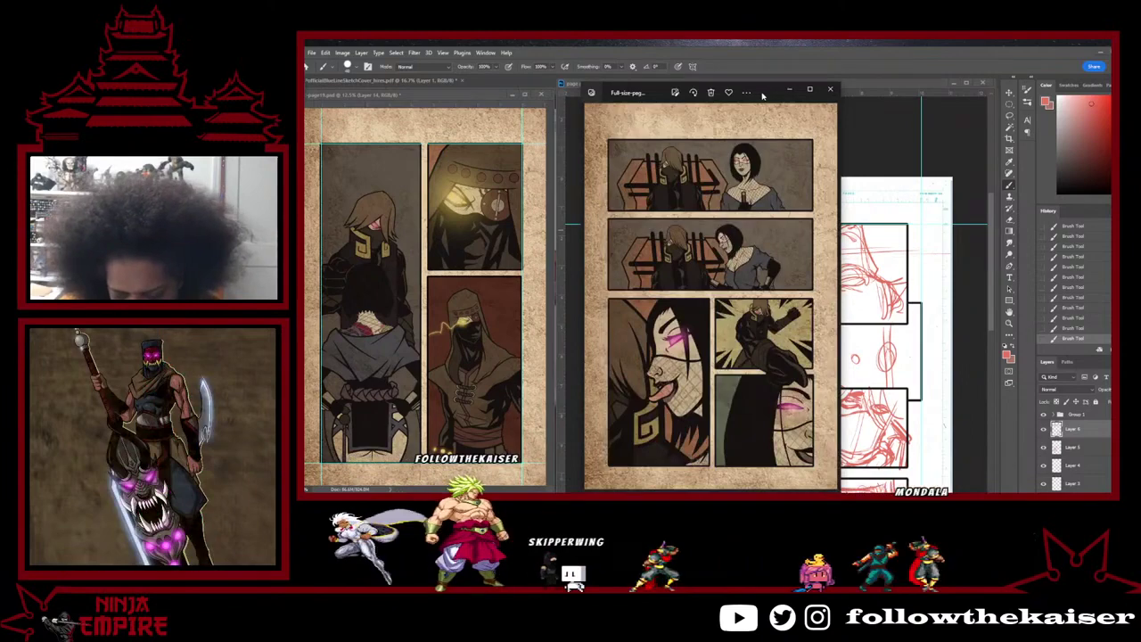
key("Right")
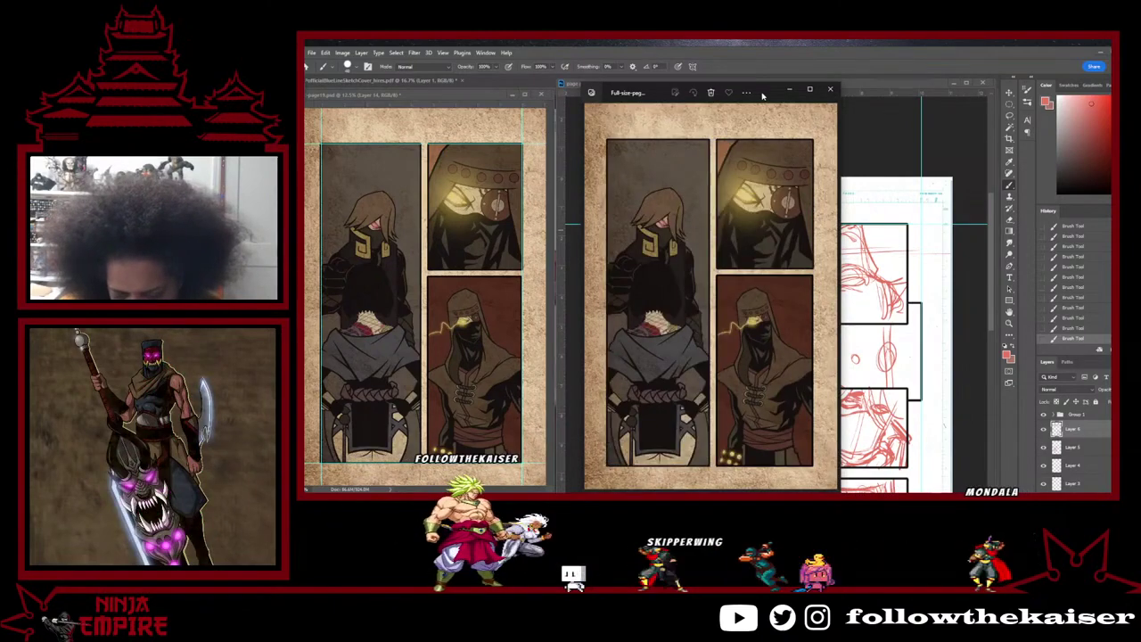
key("Right")
key("Left")
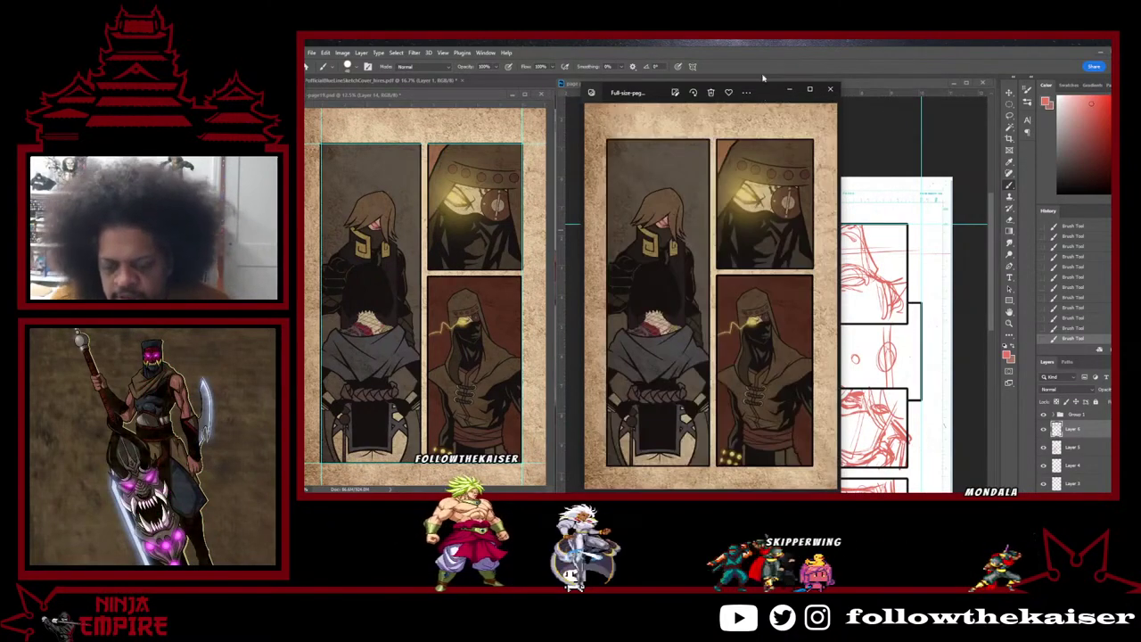
left_click(830, 90)
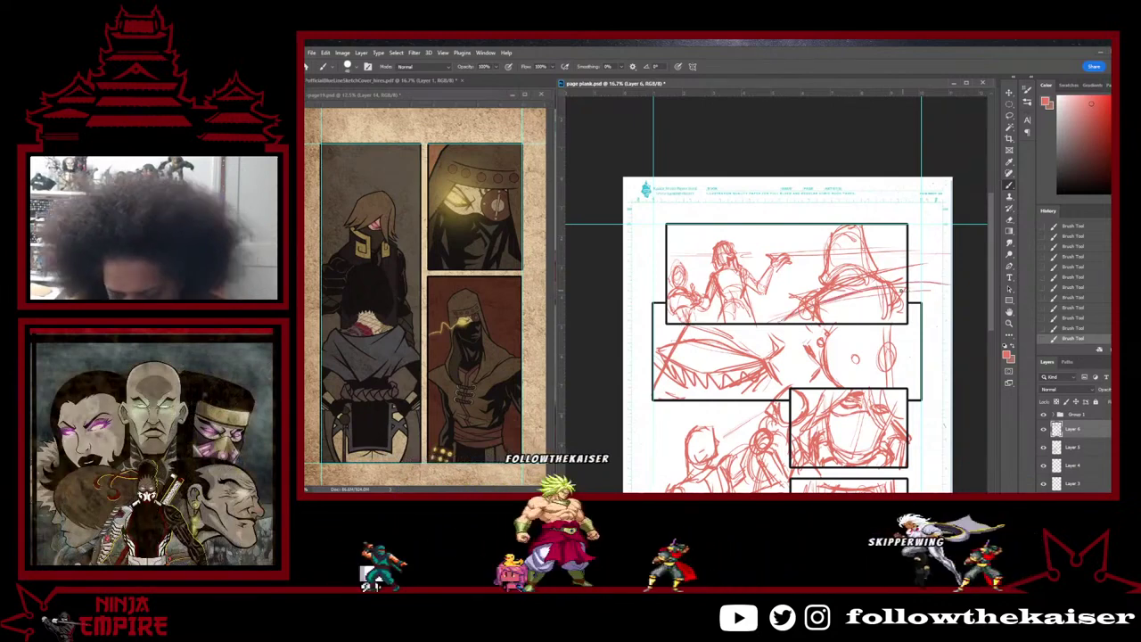
Step: Undo the latest brush strokes drawn across the large foreground figure in the top panel
key("ctrl+z")
key("ctrl+z")
key("ctrl+z")
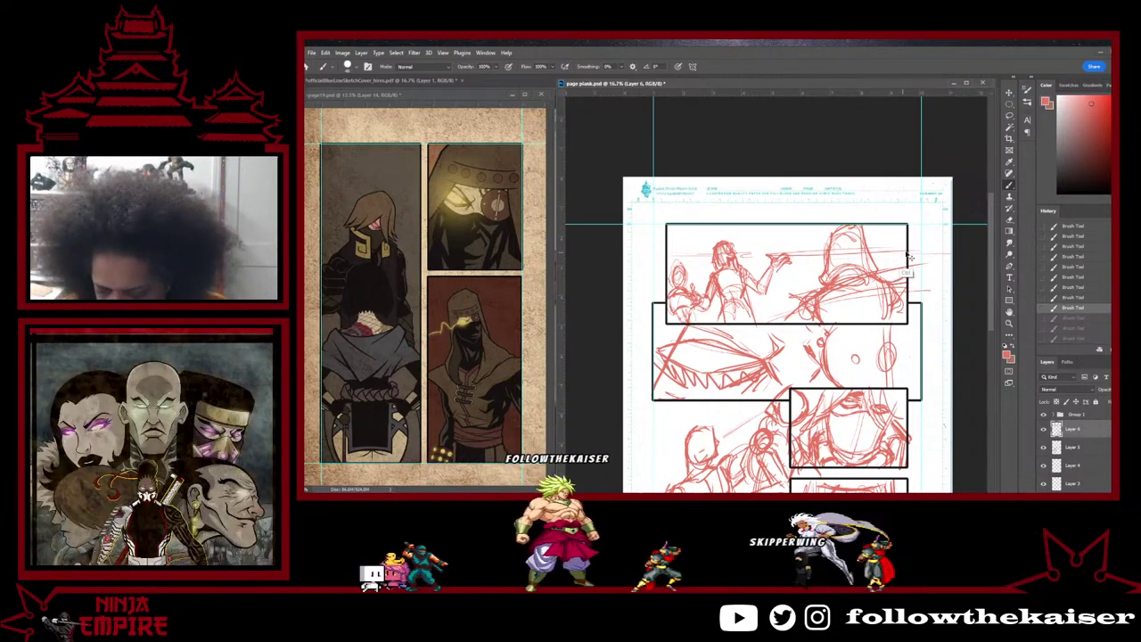
key("ctrl+z")
key("ctrl+z")
key("ctrl+z")
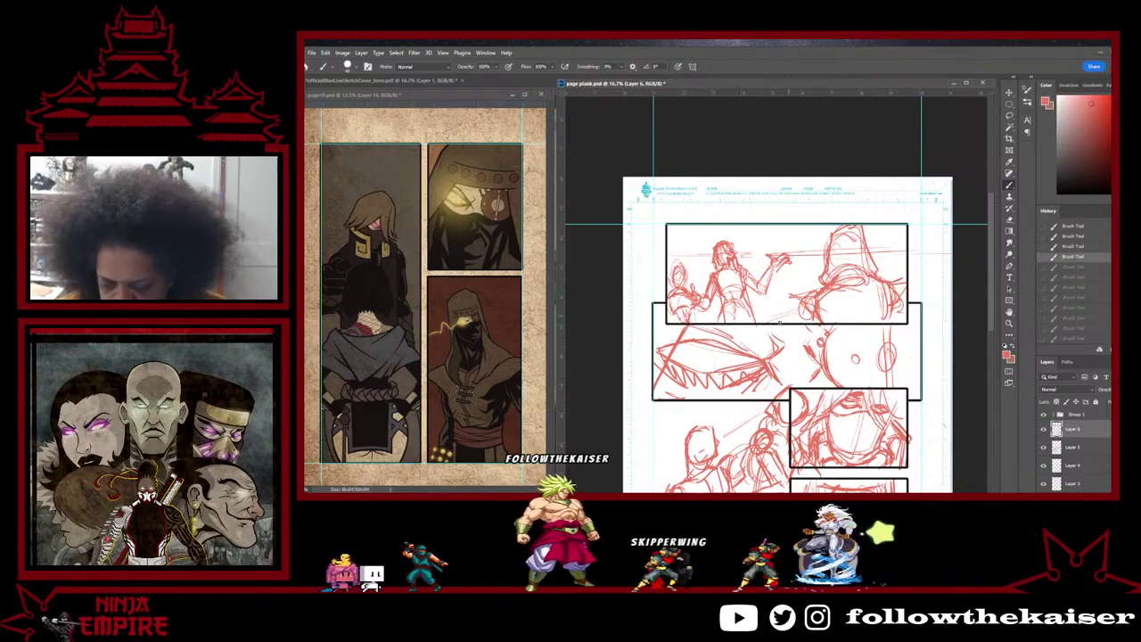
Step: Refine the large foreground figure in the top panel with strokes near its hand, a small erasure behind its back, and a face detail
left_click_drag(808, 306, 790, 319)
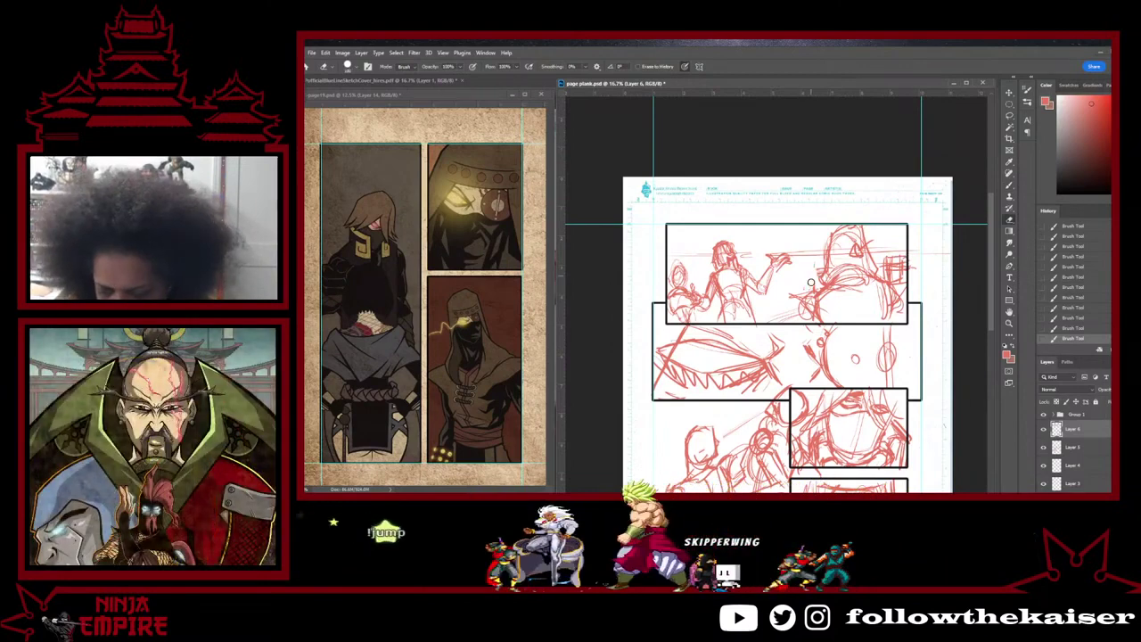
key("e")
left_click(819, 270)
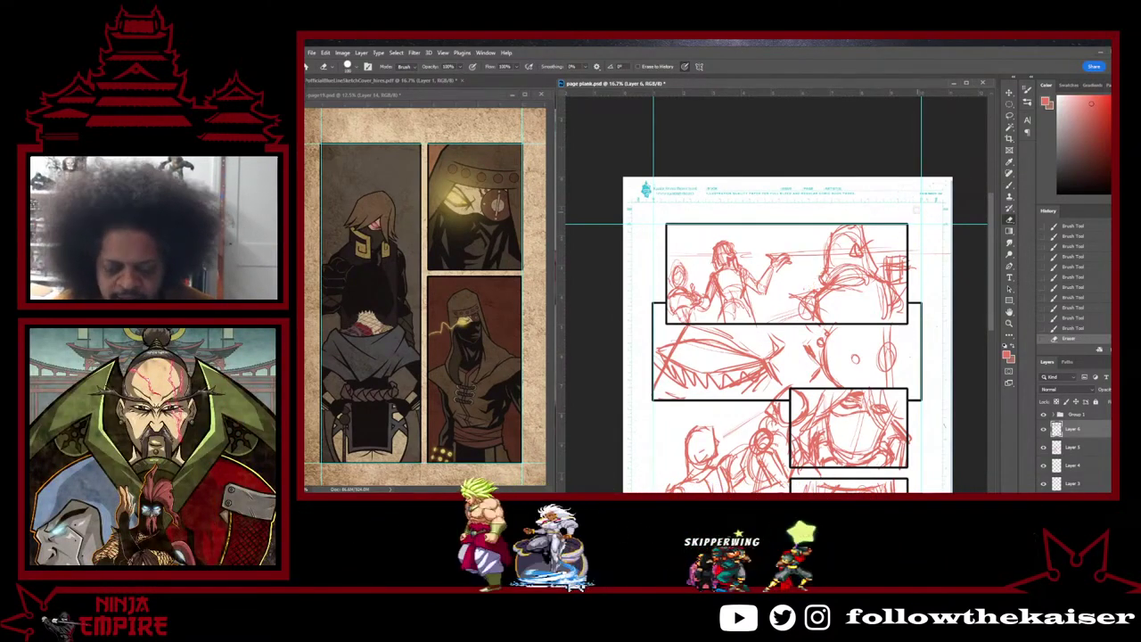
key("b")
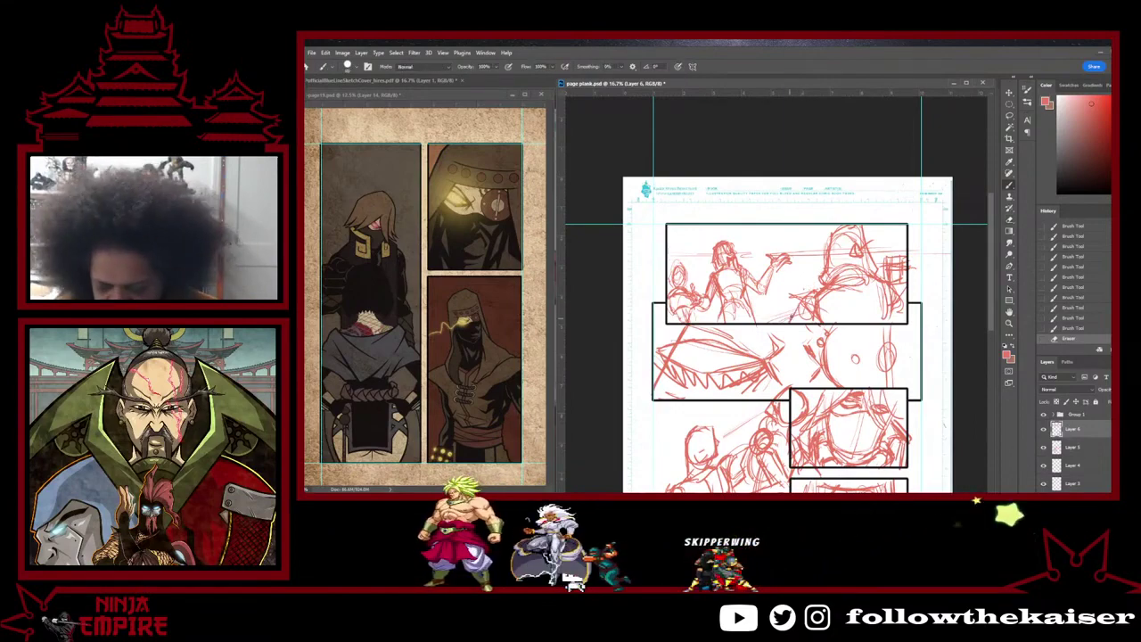
left_click_drag(852, 249, 864, 255)
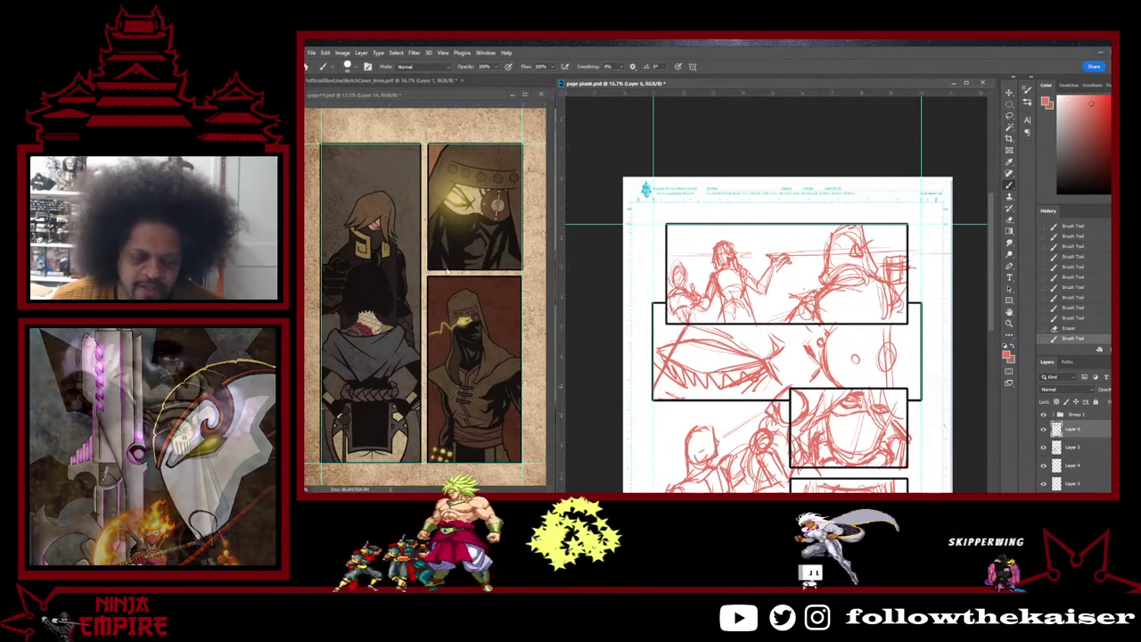
Step: Shift the NE-page19.psd reference window slightly and bring the whole page of page plank.psd into view
mouse_move(482, 85)
left_mouse_down()
mouse_move(507, 200)
mouse_move(490, 125)
mouse_move(486, 305)
mouse_move(481, 272)
mouse_move(553, 81)
mouse_move(487, 82)
left_mouse_up()
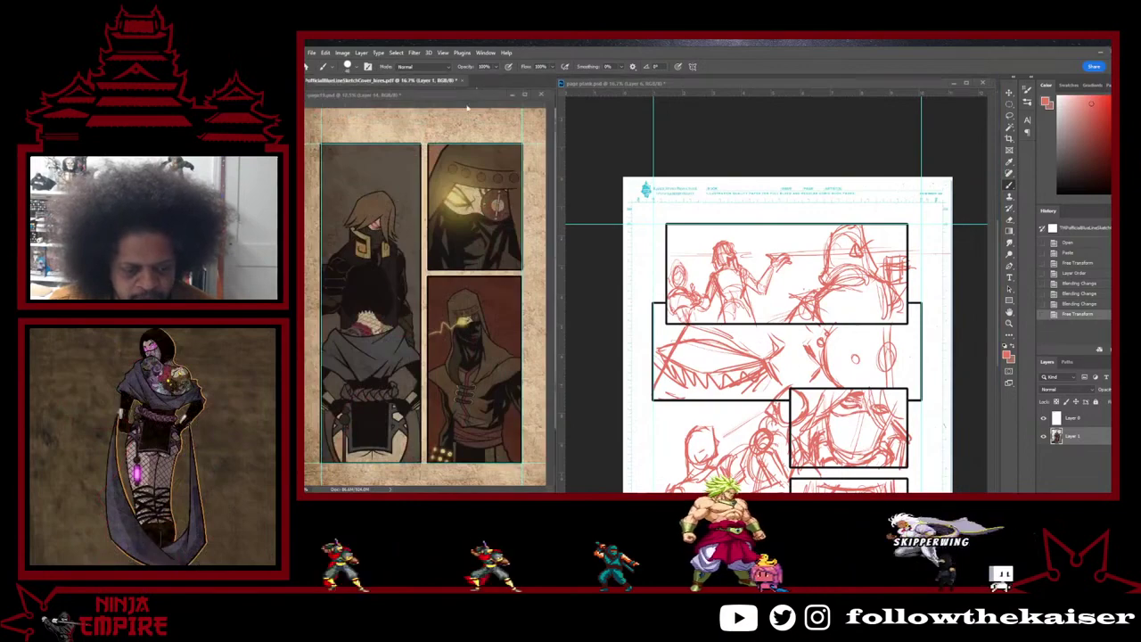
left_click(468, 97)
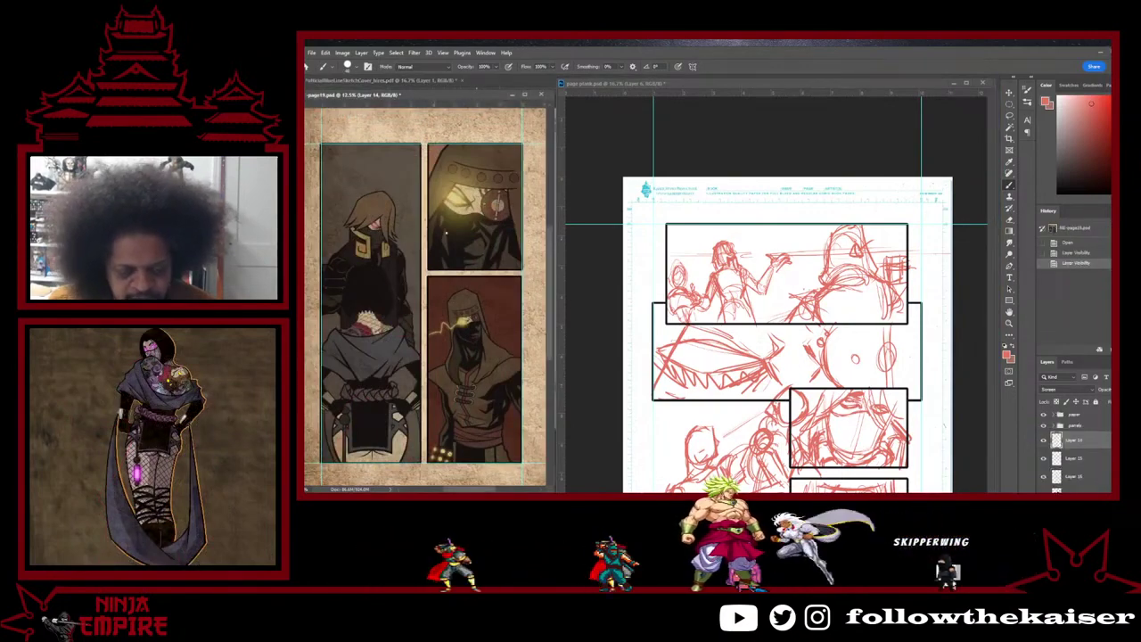
mouse_move(471, 97)
left_mouse_down()
mouse_move(501, 173)
mouse_move(549, 149)
mouse_move(484, 113)
left_mouse_up()
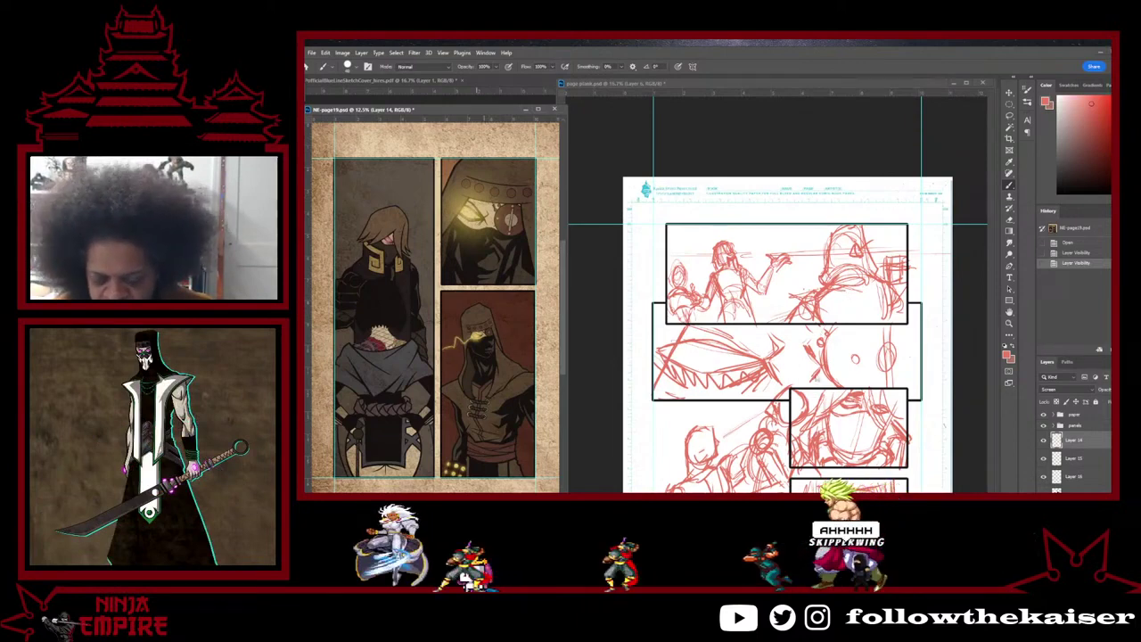
left_click_drag(817, 380, 790, 268)
scroll(825, 379, "down", 1)
left_click_drag(824, 381, 806, 361)
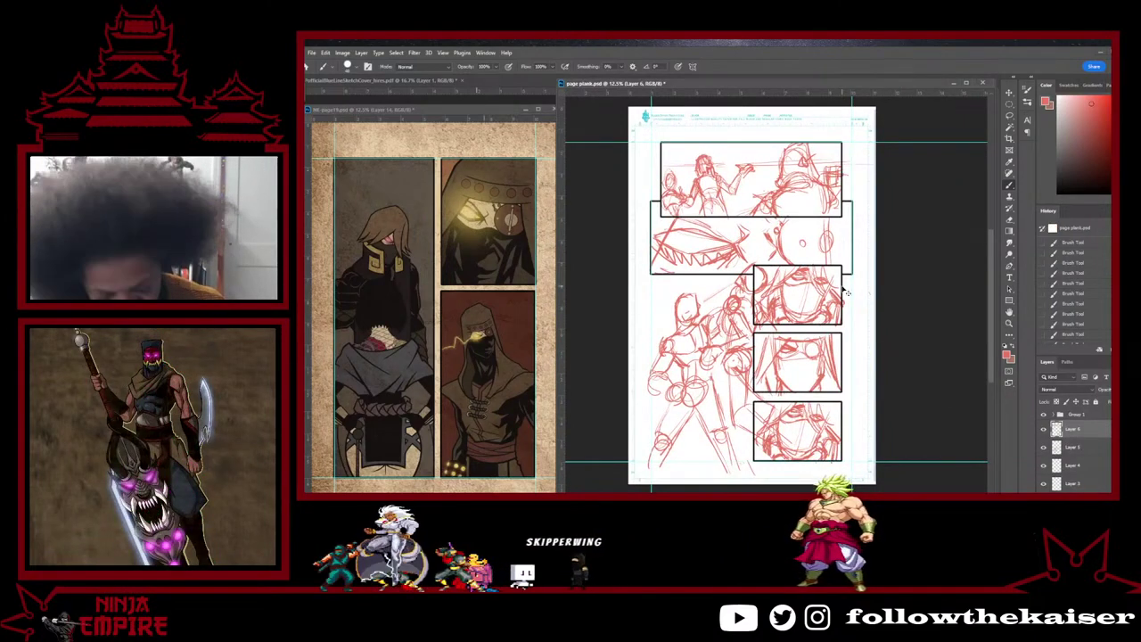
Step: Save page plank.psd and save a copy of the sketched page as NE-page20.psd
key("ctrl+s")
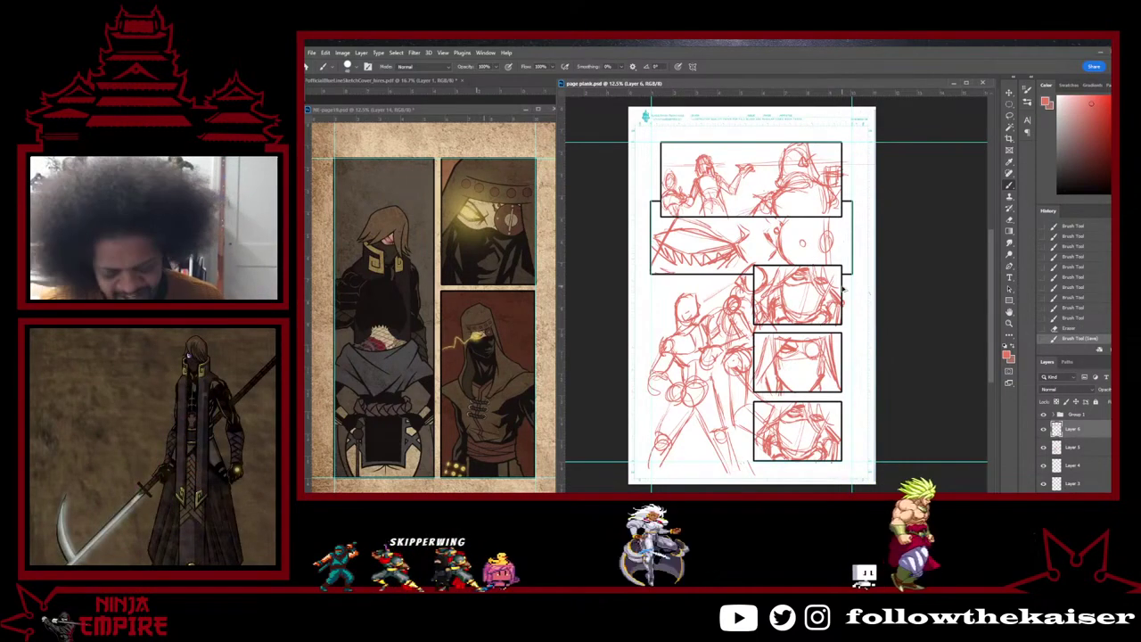
key("ctrl+alt+s")
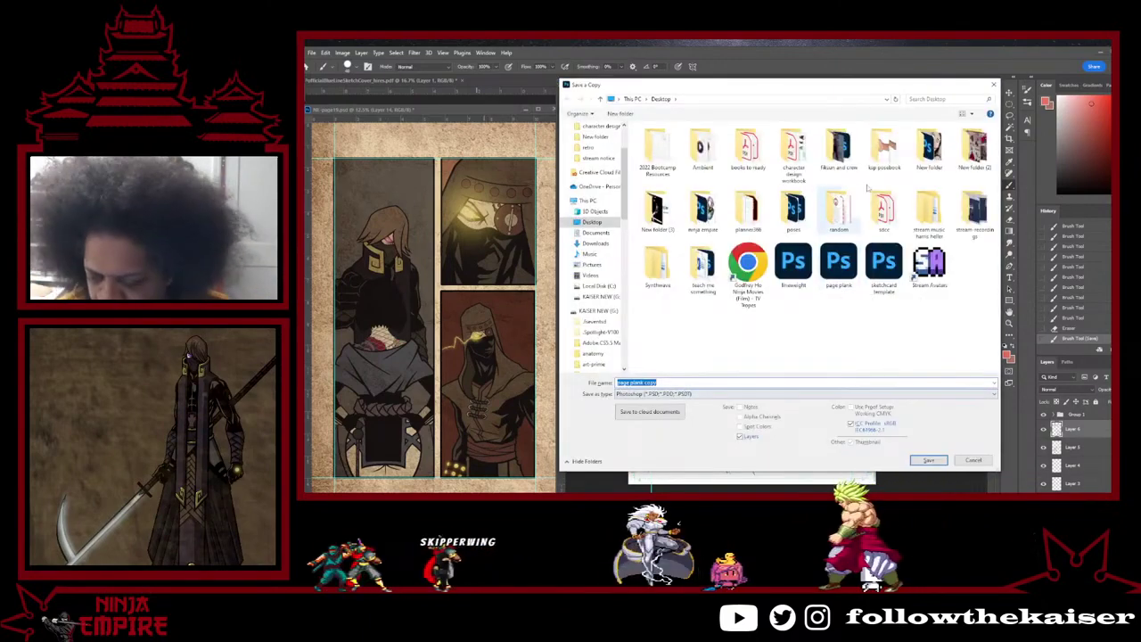
mouse_move(881, 87)
left_mouse_down()
mouse_move(651, 91)
mouse_move(823, 193)
mouse_move(418, 235)
mouse_move(305, 233)
left_mouse_up()
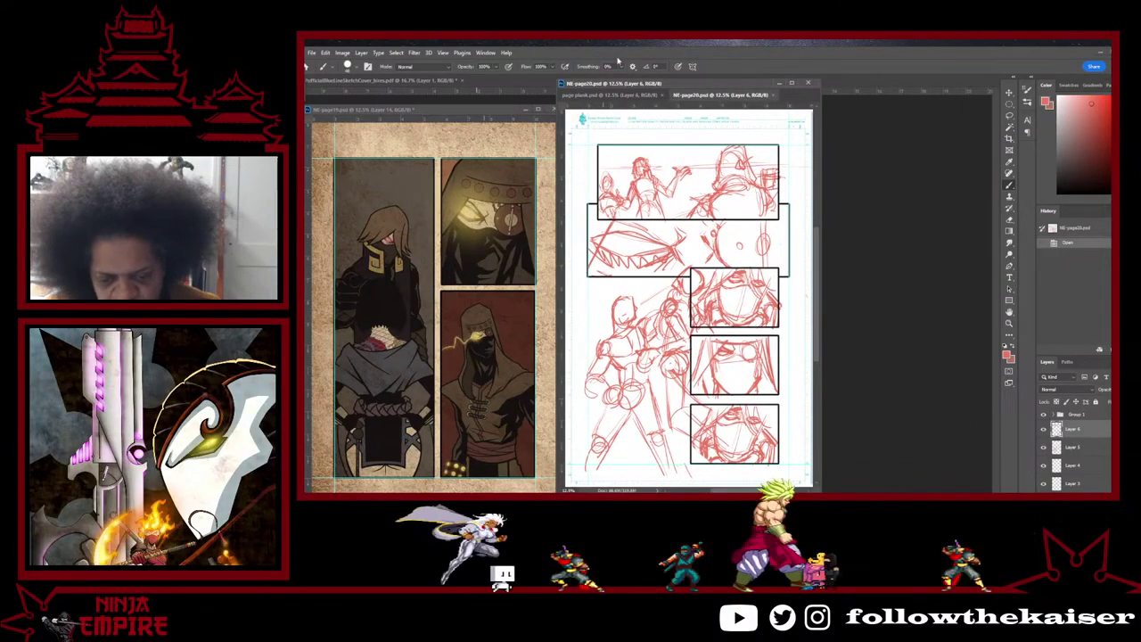
Step: Revert page plank.psd to its blank opening state, save it as the empty template, and close it
left_click(600, 95)
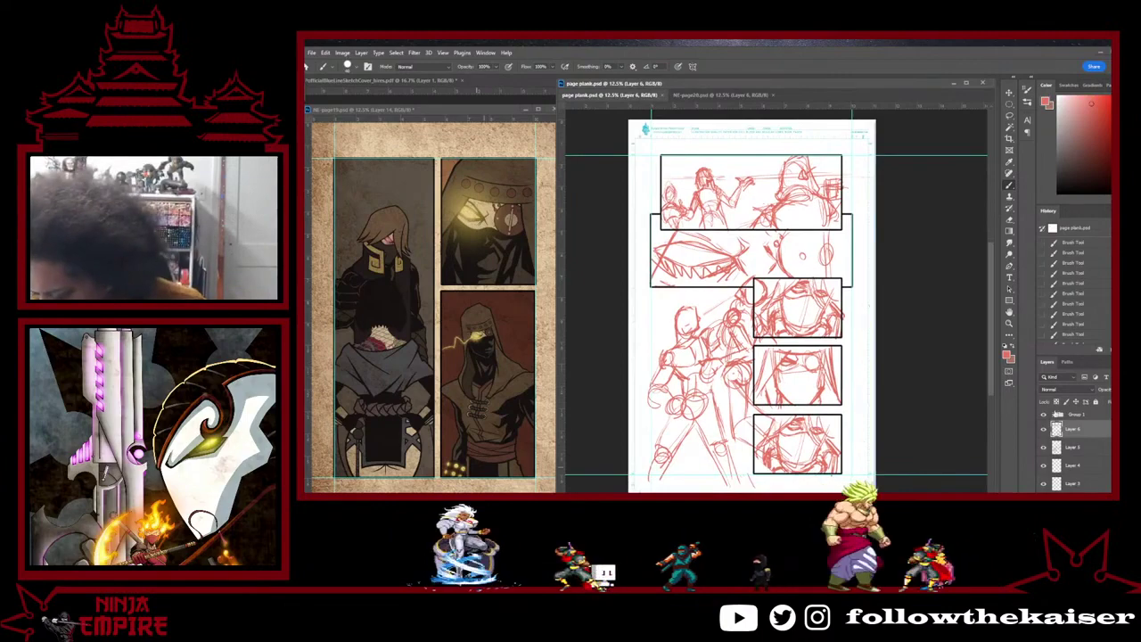
left_click(1076, 230)
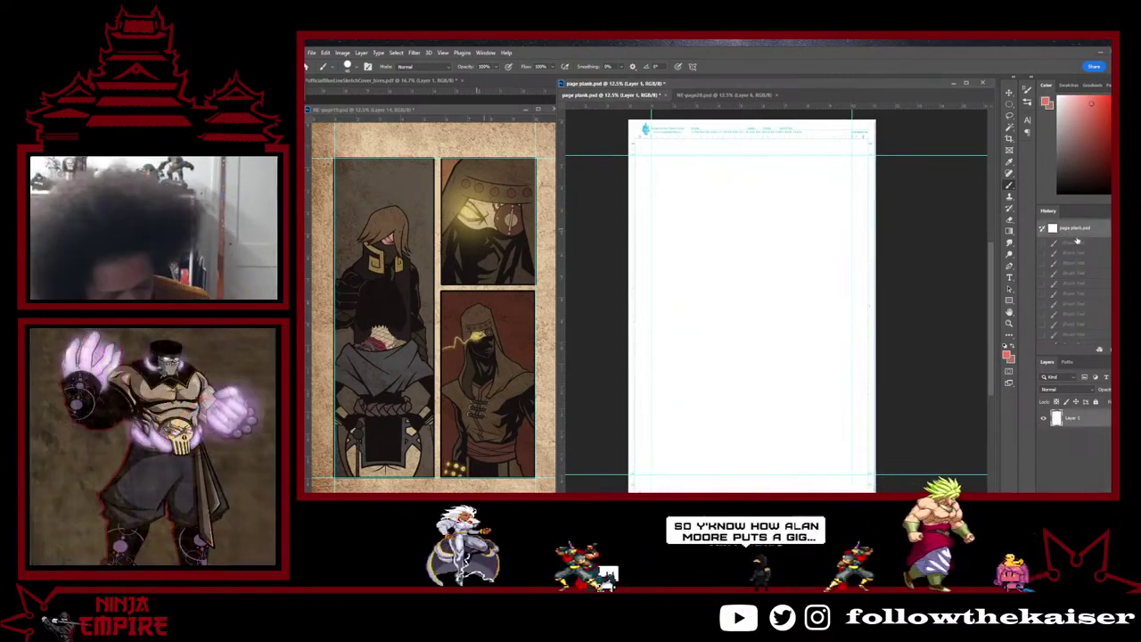
key("ctrl+s")
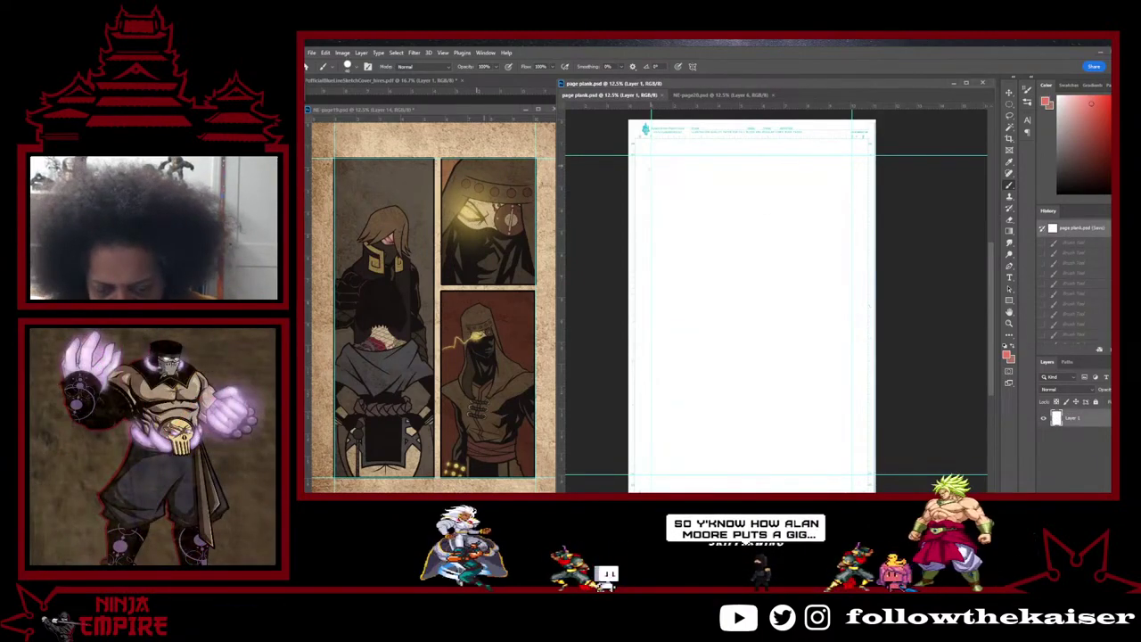
left_click(662, 95)
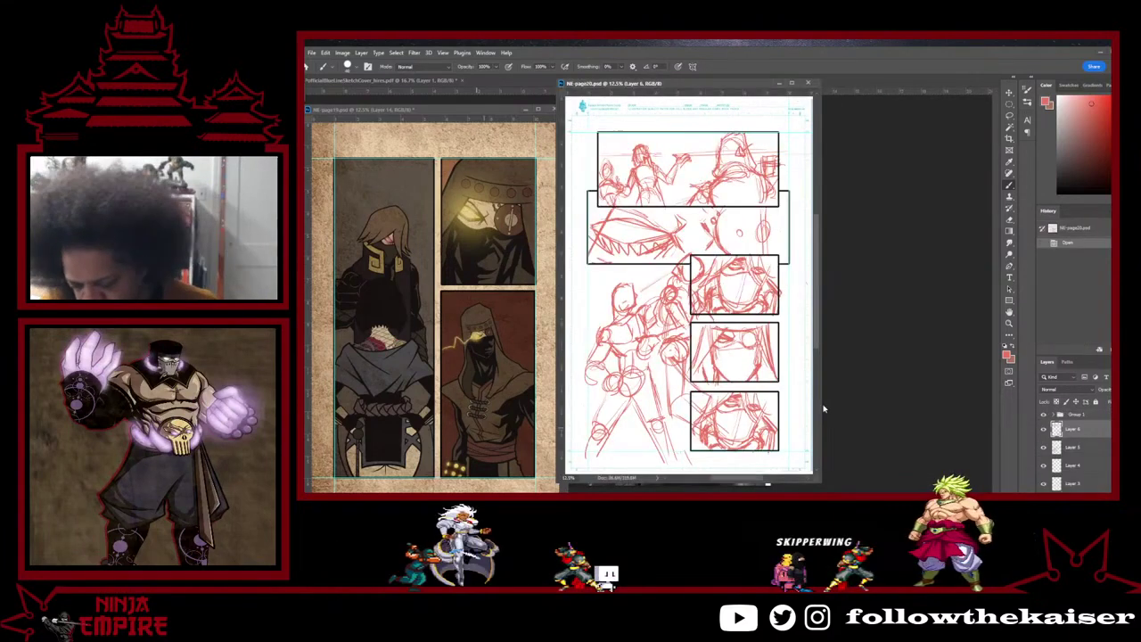
Step: Widen the NE-page20.psd window and merge the character sketch layers from Layer 6 down into Layer 3
left_click_drag(815, 409, 929, 410)
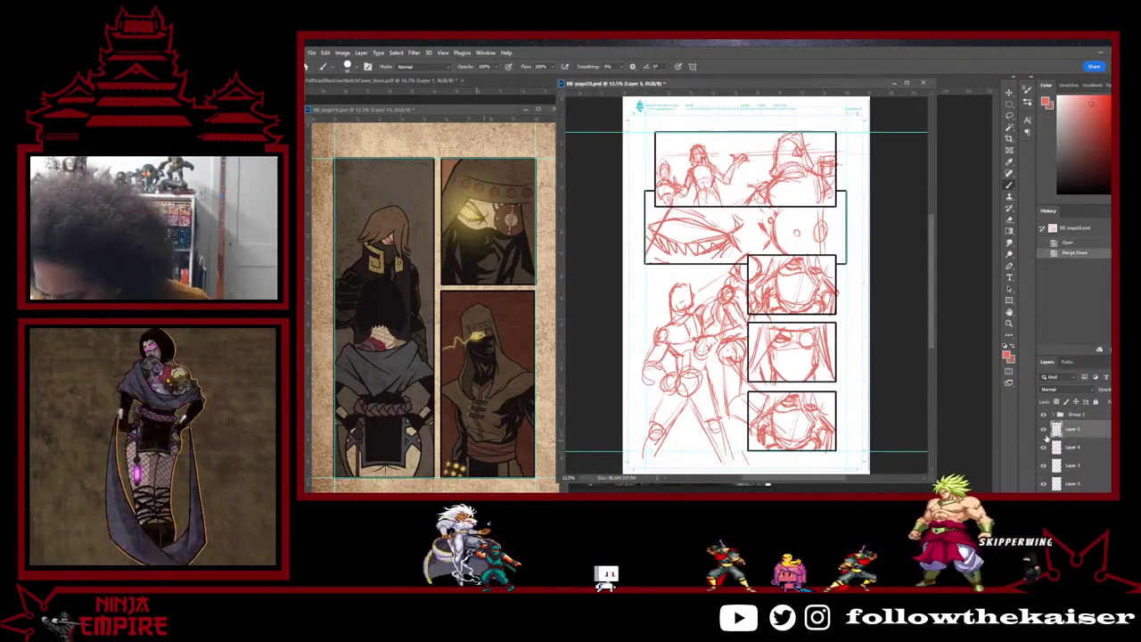
left_click(1044, 448)
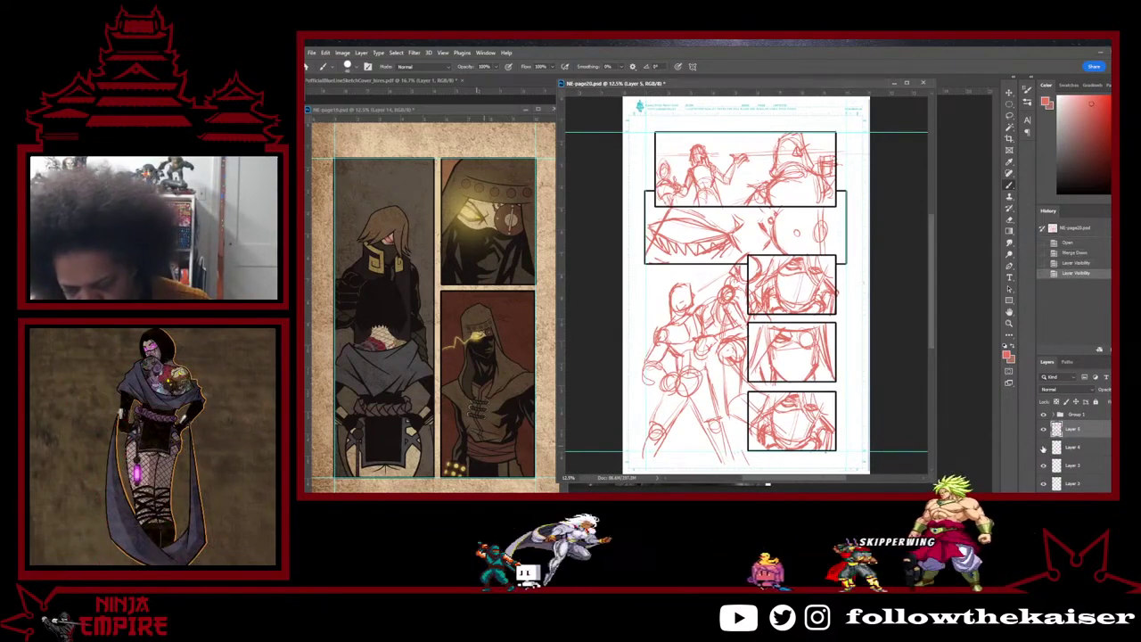
left_click(1043, 447)
left_click(1043, 448)
left_click(1044, 467)
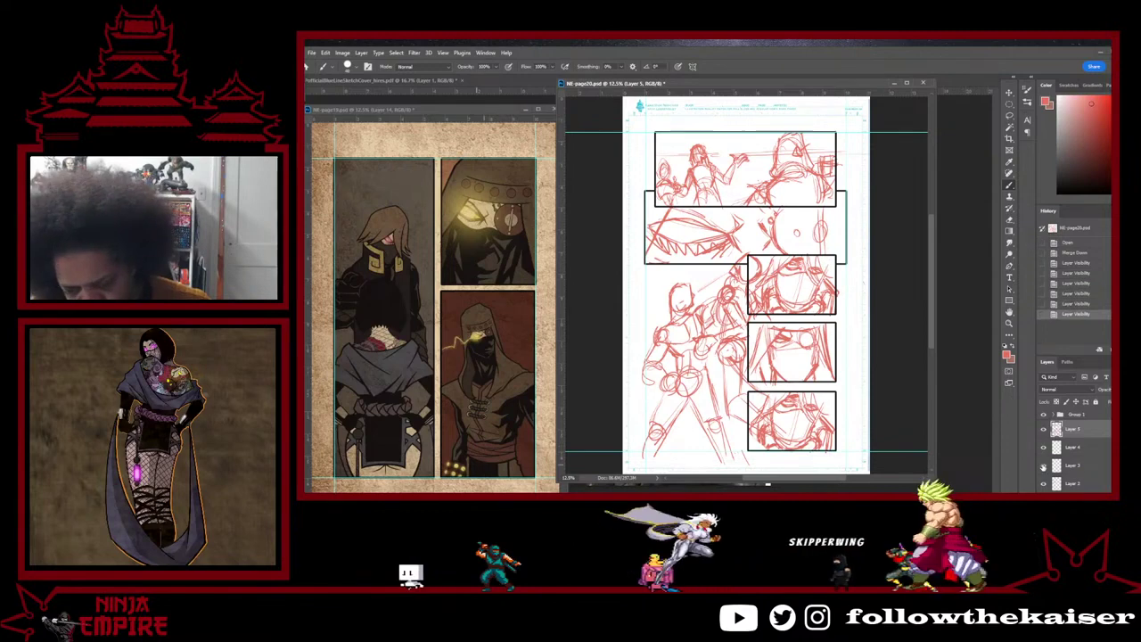
left_click(1044, 466)
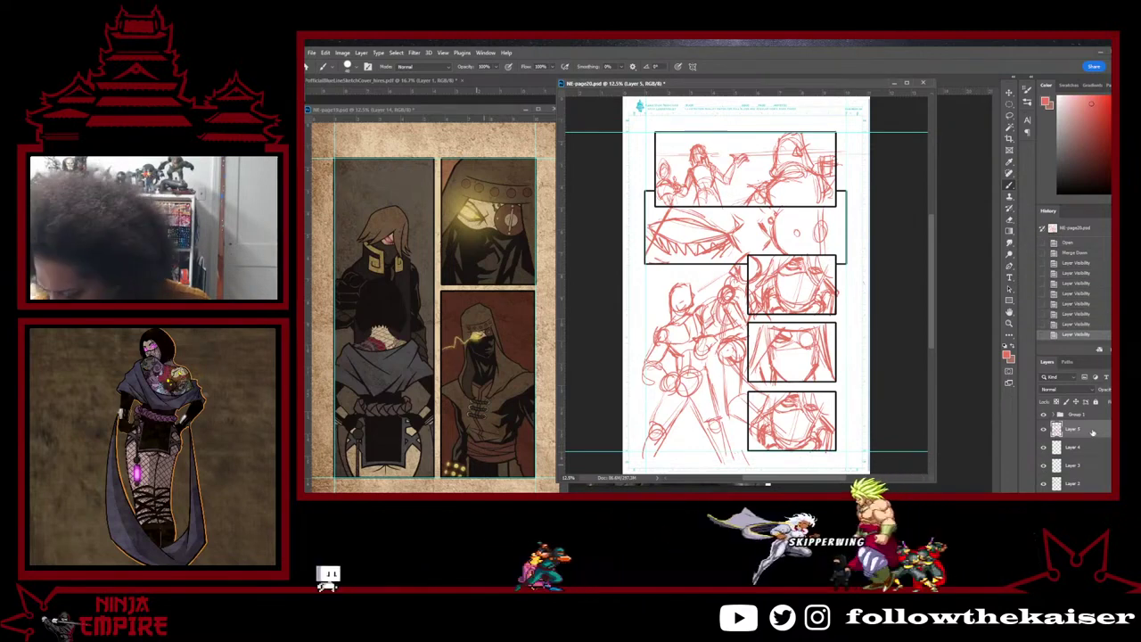
key("ctrl+e")
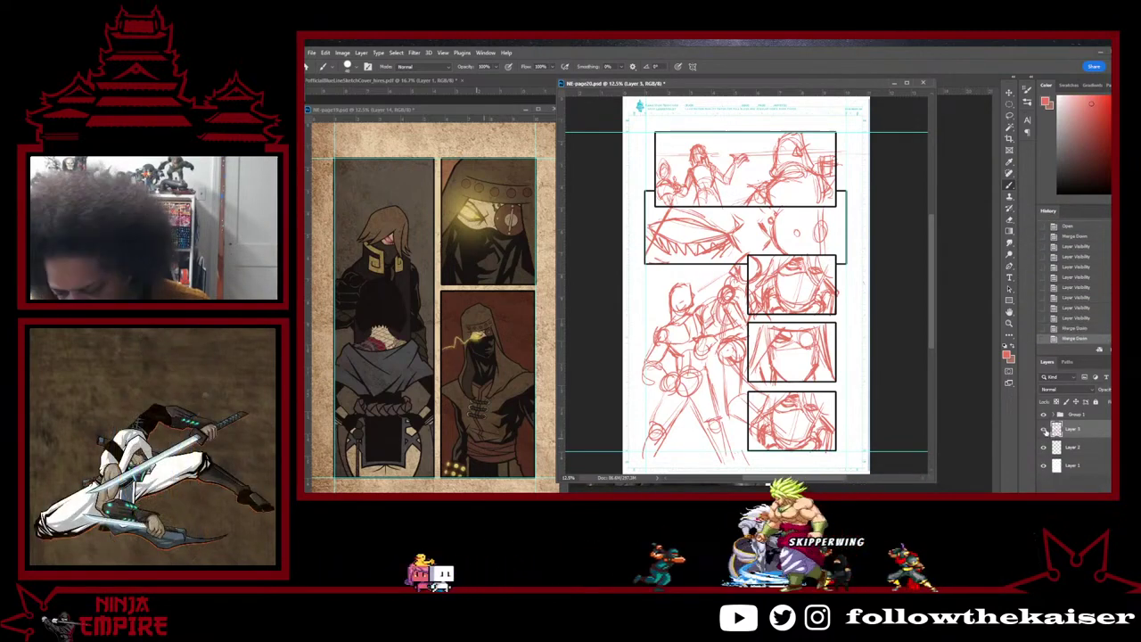
Step: Merge the two remaining sketch layers of NE-page20.psd into Layer 2 and add a new layer beneath it
left_click(1044, 430)
left_click(1044, 430)
left_click(1044, 448)
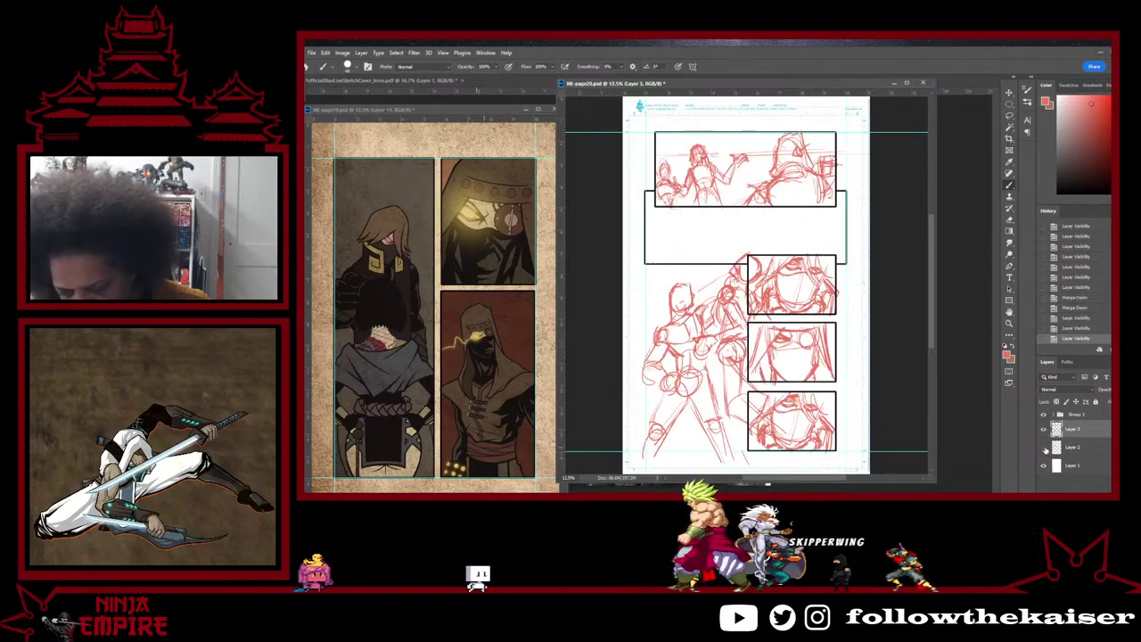
left_click(1044, 448)
key("ctrl+e")
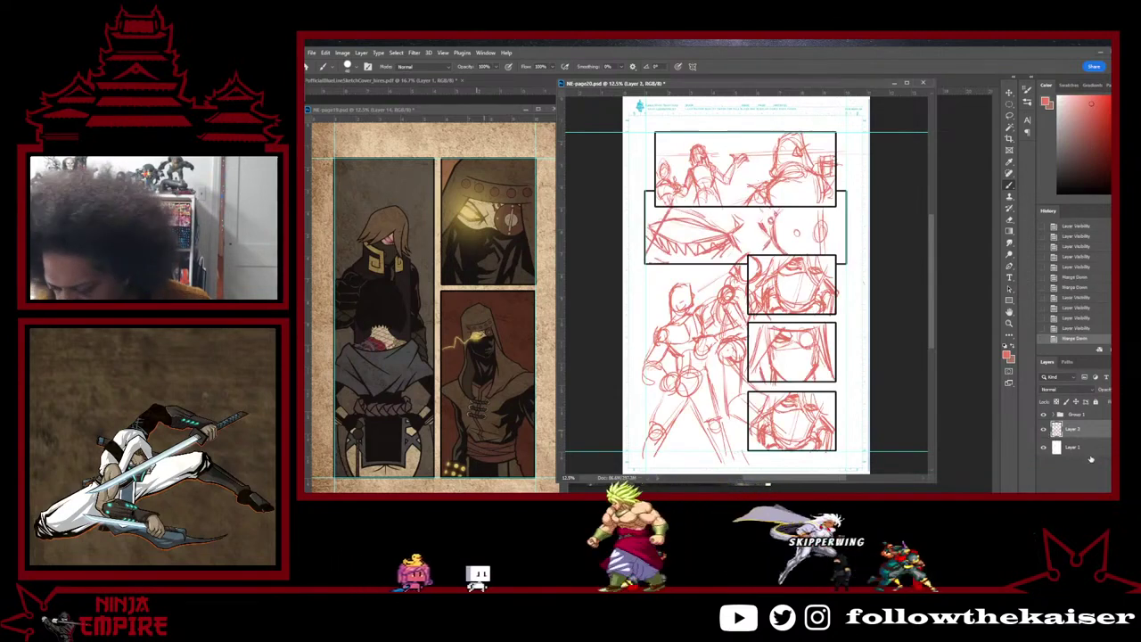
left_click(1103, 489)
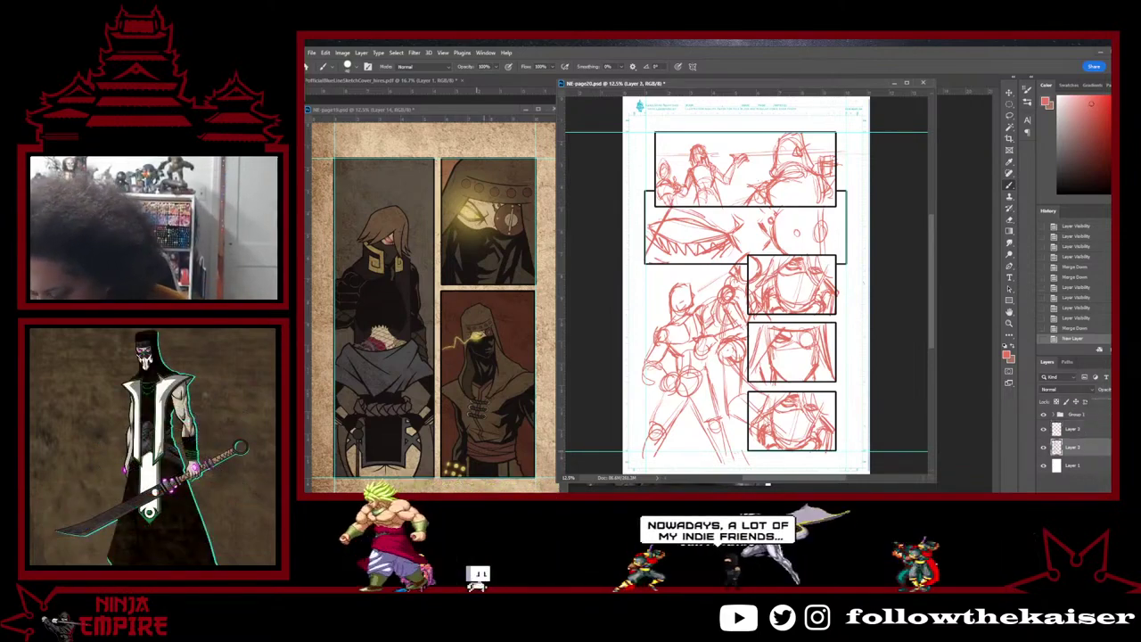
left_click(1108, 400)
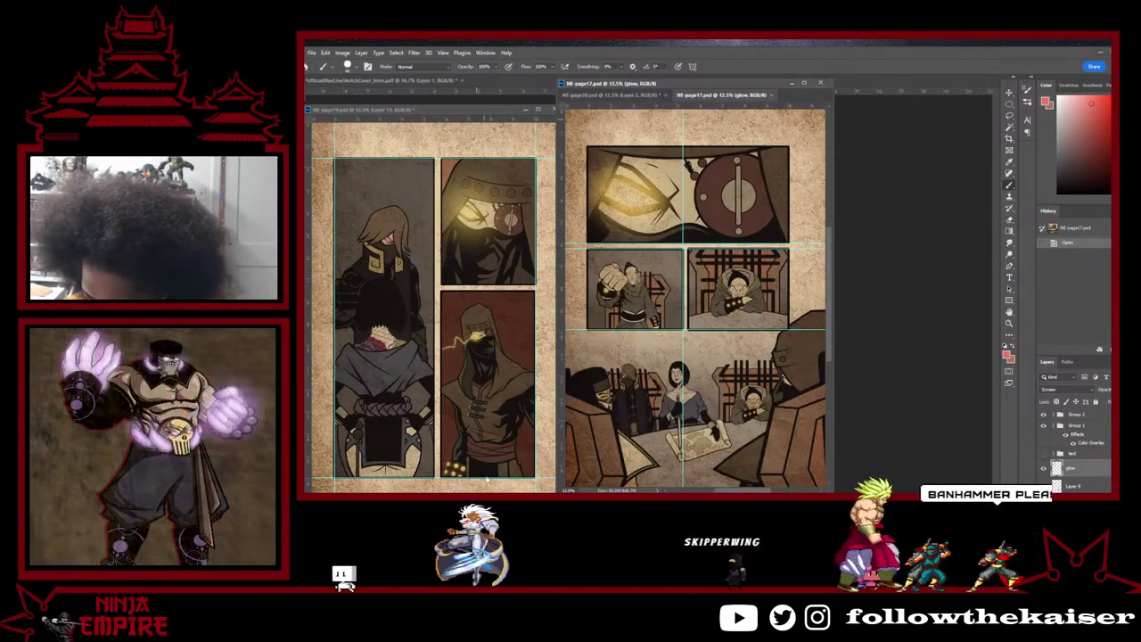
Step: Select Layer 3 in NE-page17.psd, outline the line art of the large top eye panel with the Lasso, and copy it
scroll(1093, 482, "down", 1)
scroll(1093, 482, "down", 2)
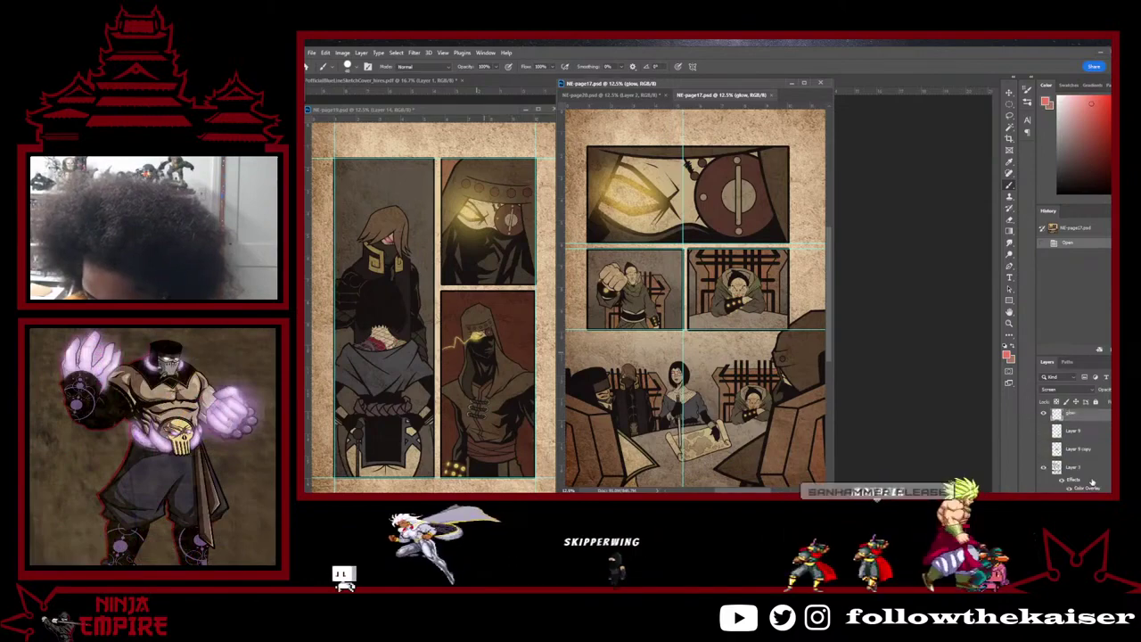
left_click(1043, 467)
left_click(1043, 467)
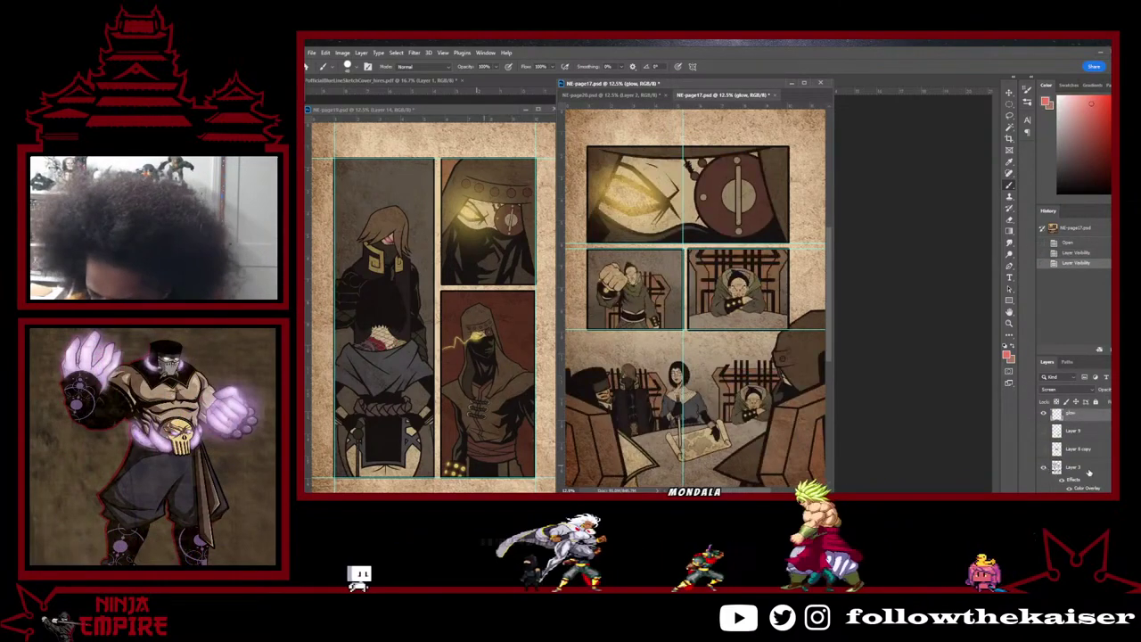
left_click(1081, 468)
key("l")
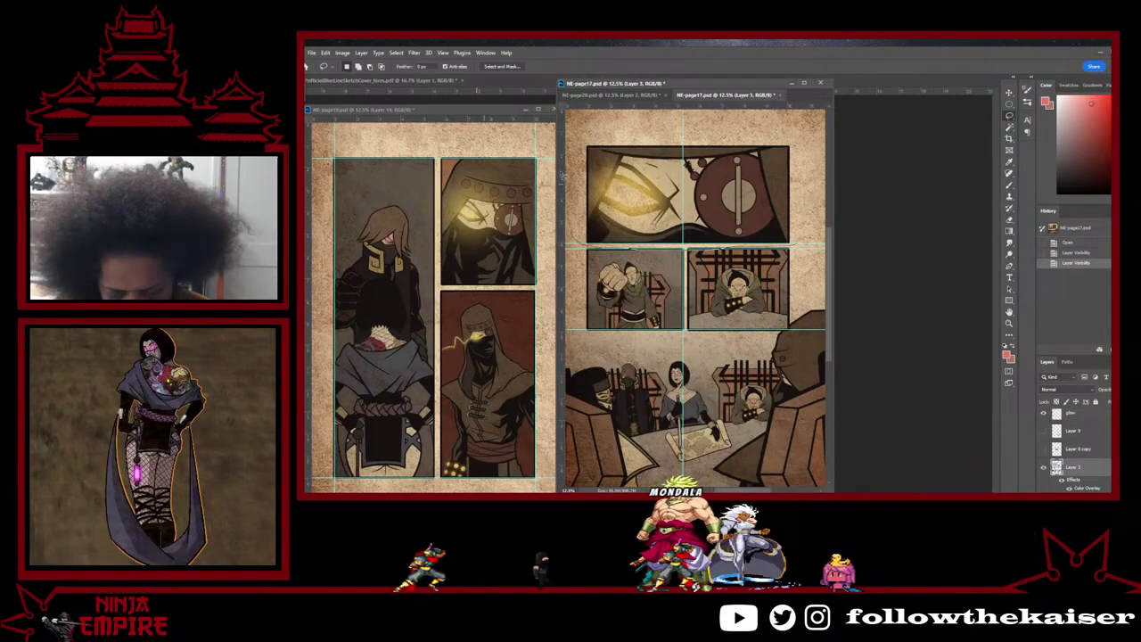
left_click_drag(793, 245, 800, 152)
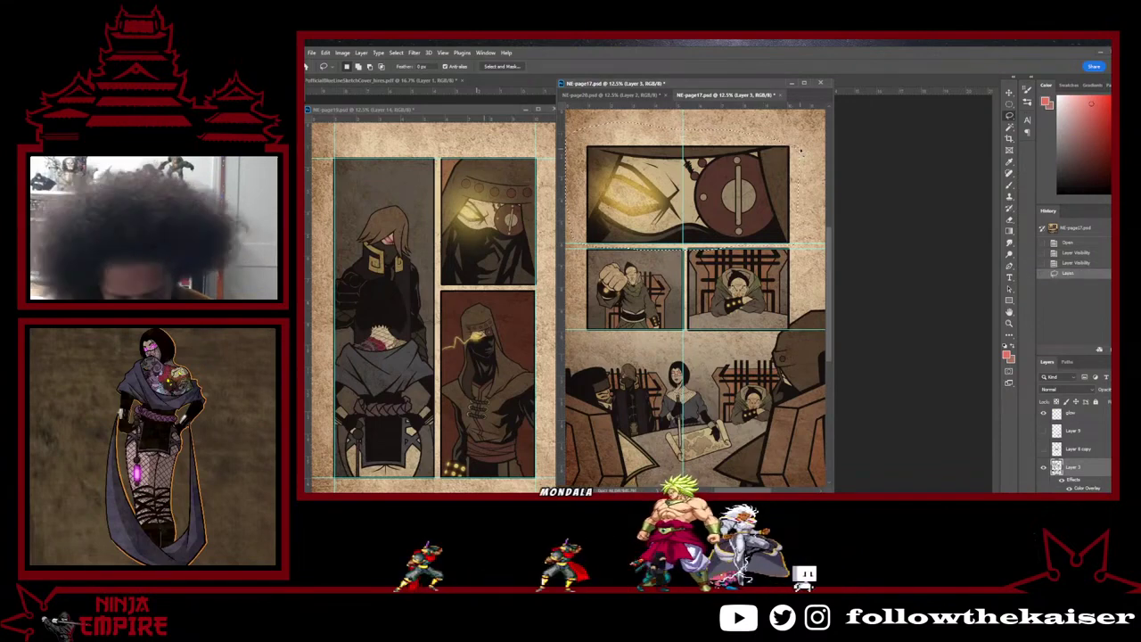
Step: Paste the copied eye line art into NE-page20.psd and move it over the second panel
left_click(609, 94)
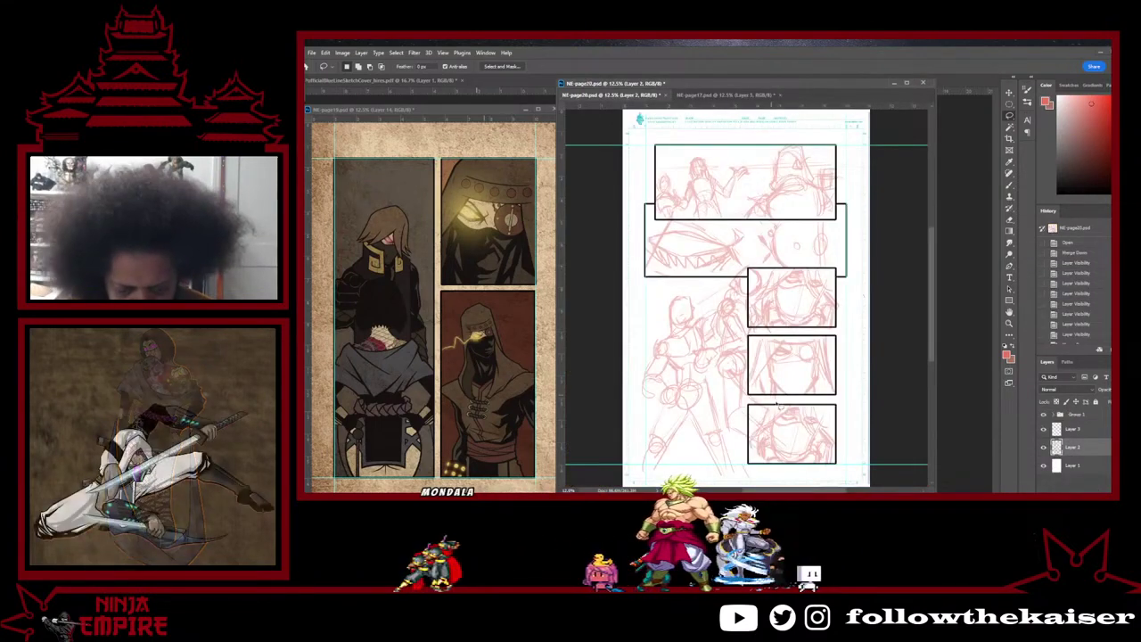
key("ctrl+v")
key("v")
left_click_drag(752, 265, 753, 208)
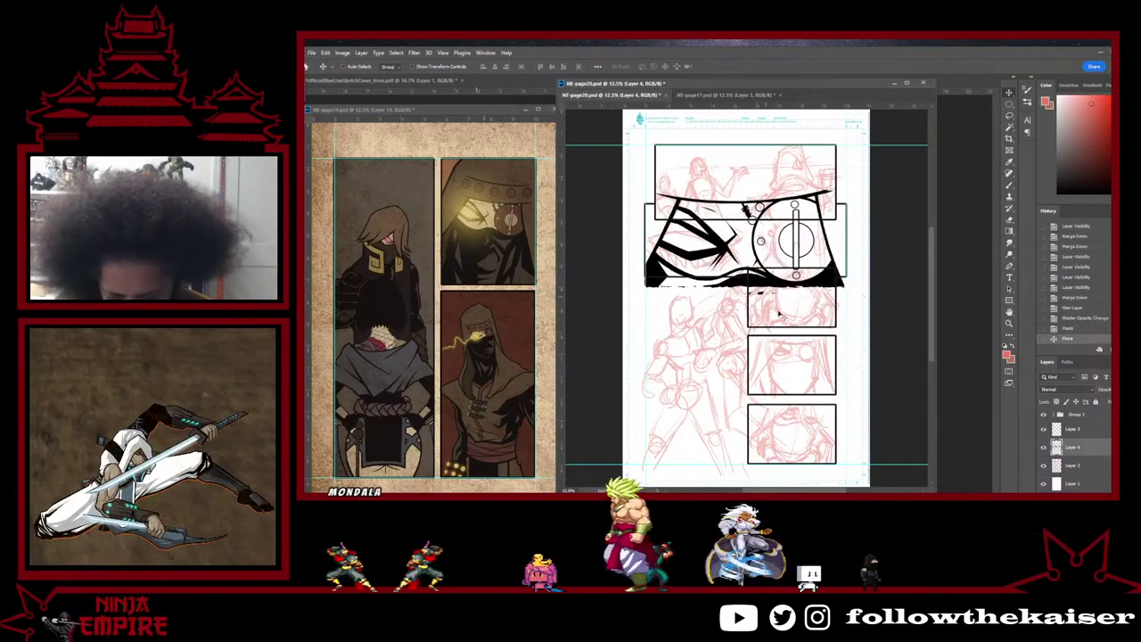
Step: Try shrinking the pasted eye line art to about 94% over the second panel, and undo the scaling
key("ctrl+plus")
left_click_drag(725, 268, 708, 334)
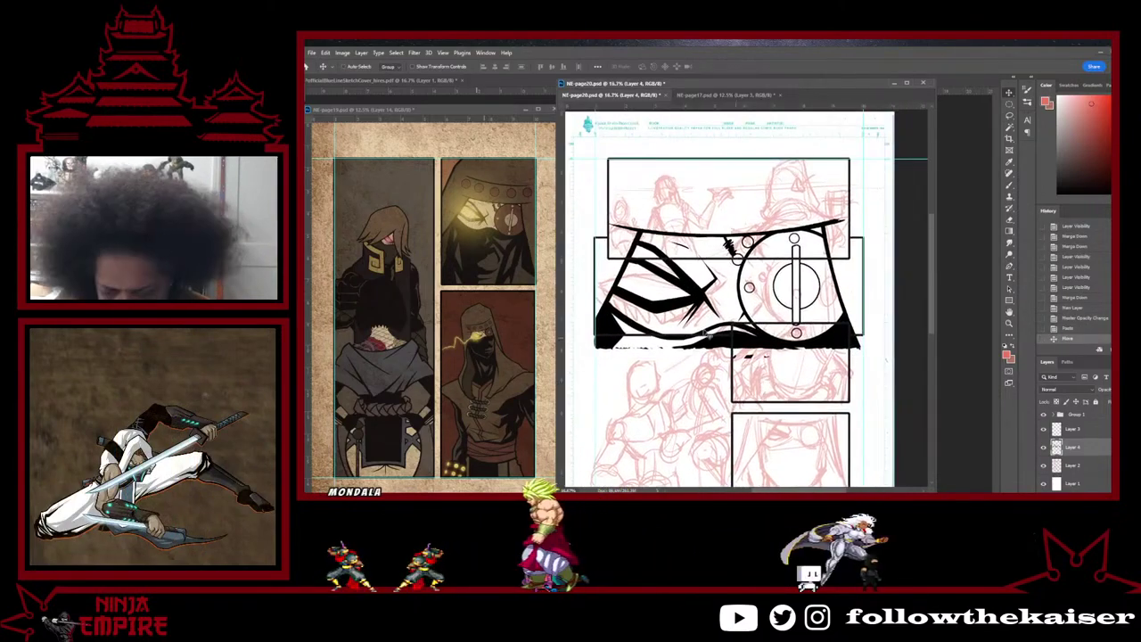
key("ctrl+t")
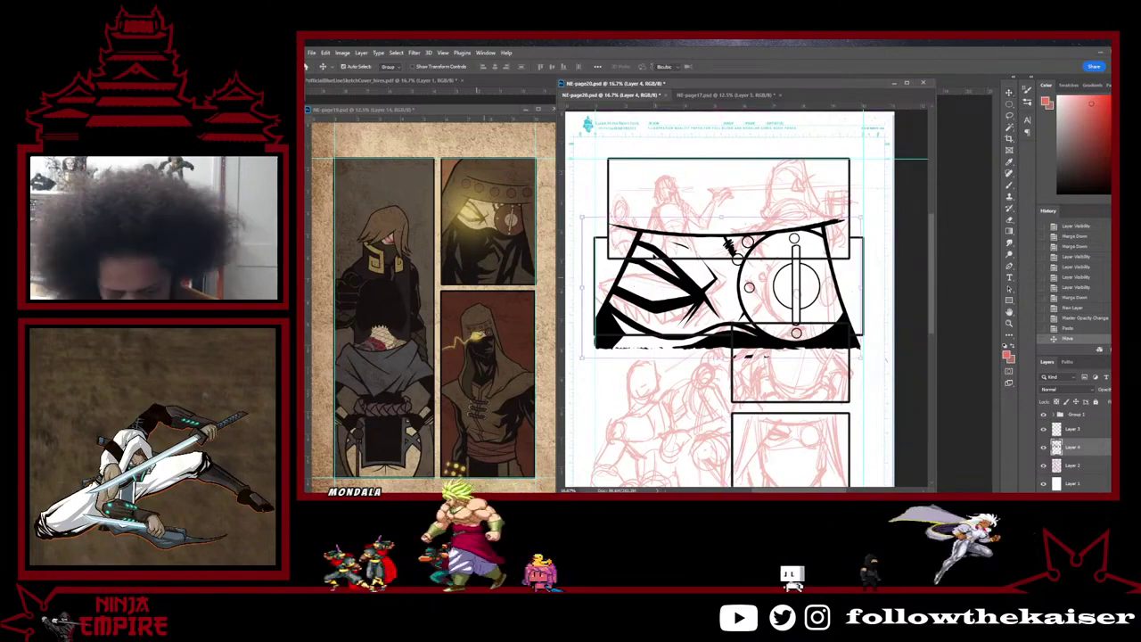
left_click_drag(586, 221, 599, 238)
mouse_move(714, 317)
left_mouse_down()
mouse_move(700, 311)
mouse_move(754, 332)
left_mouse_up()
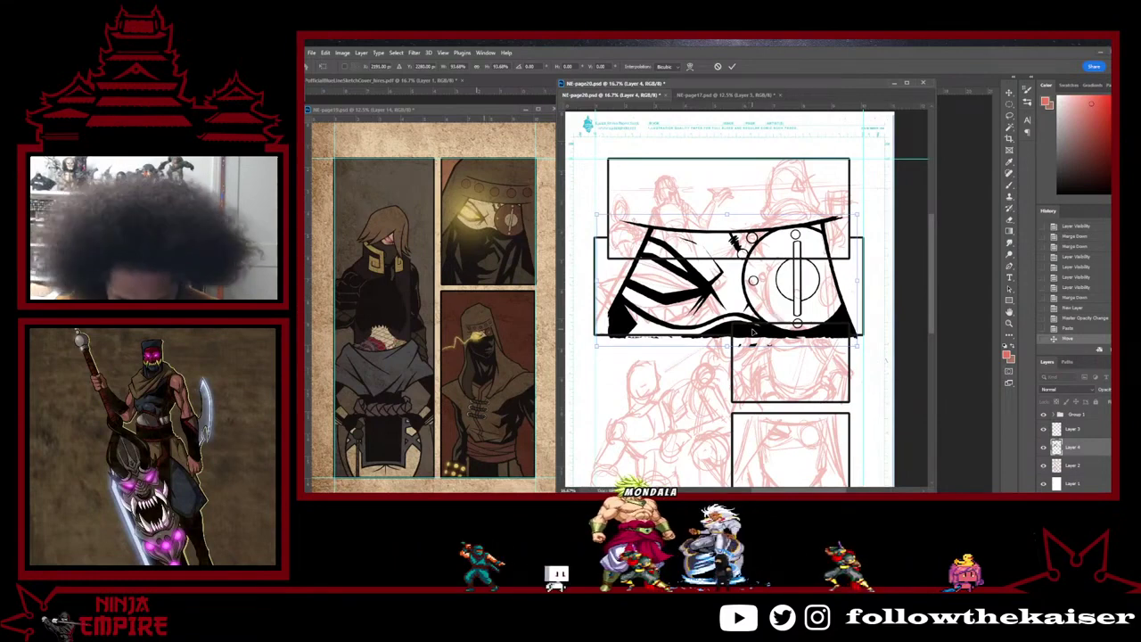
key("Return")
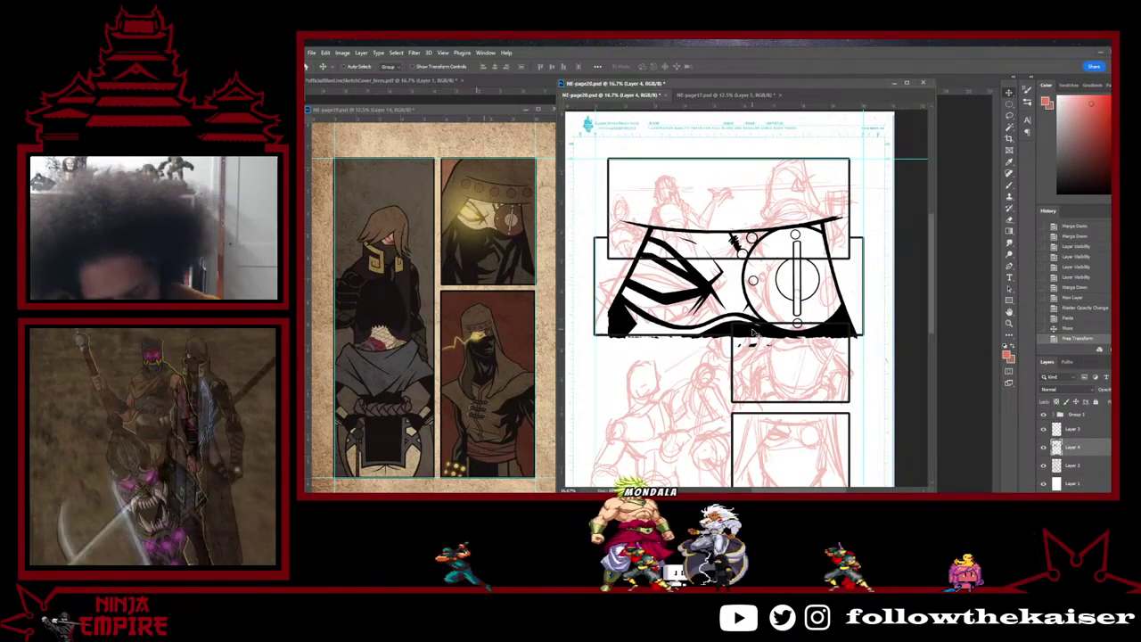
key("ctrl")
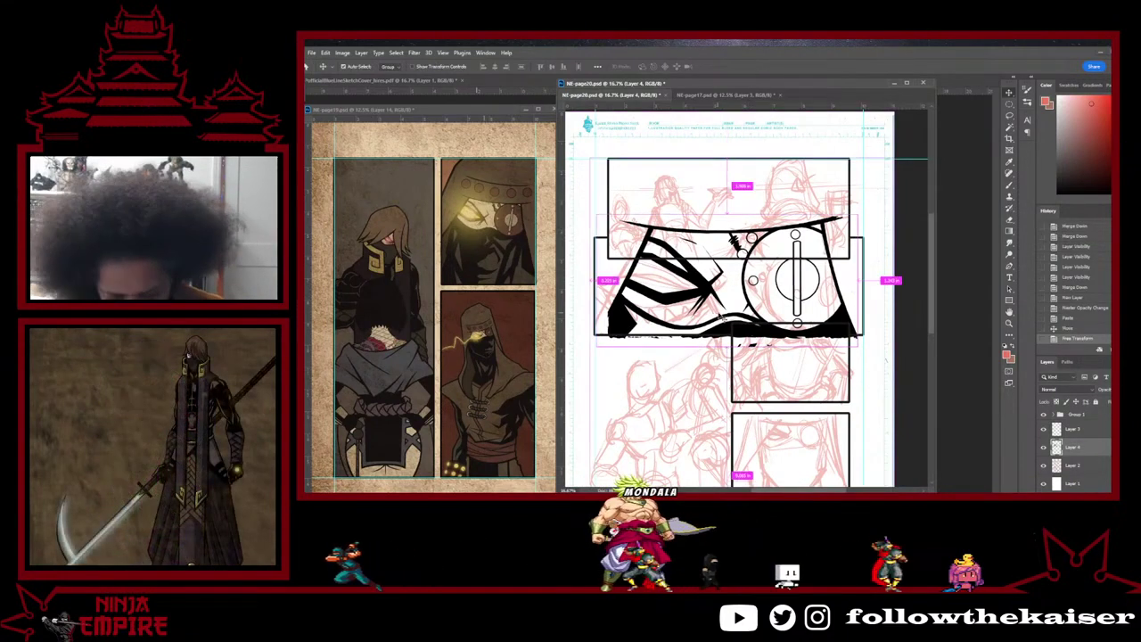
left_click_drag(720, 316, 720, 316)
scroll(713, 308, "down", 1)
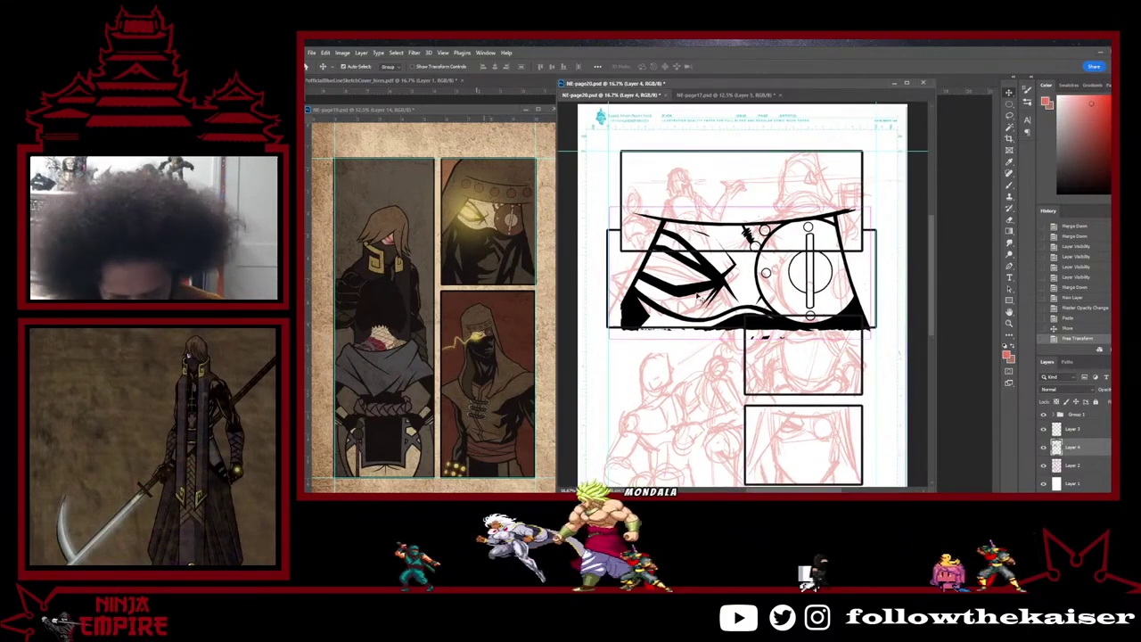
key("ctrl+t")
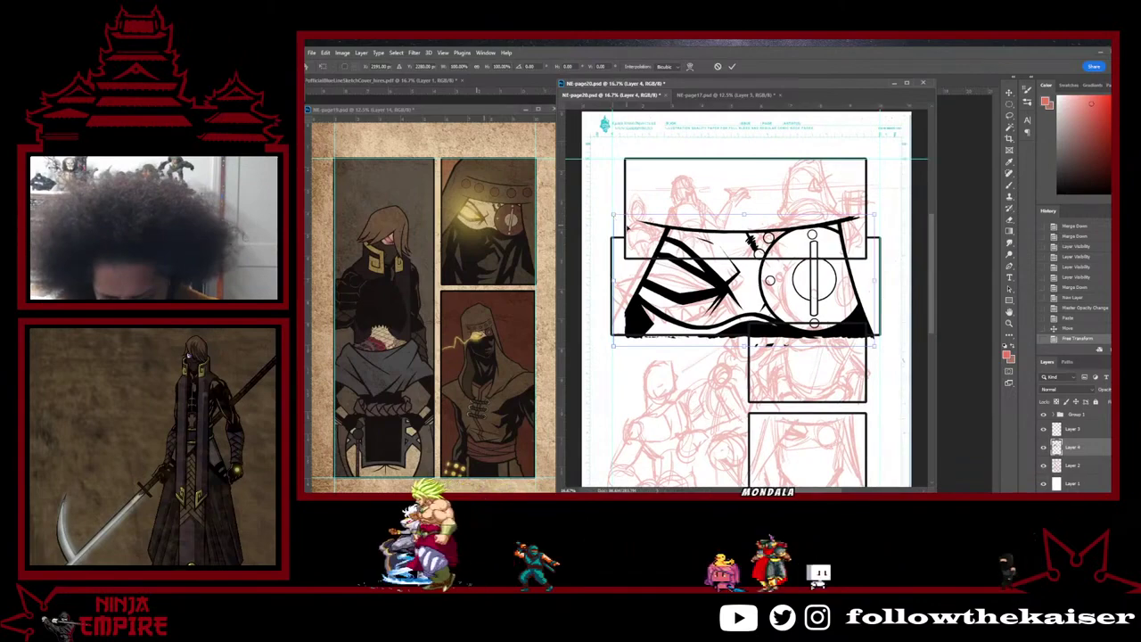
key("ctrl+z")
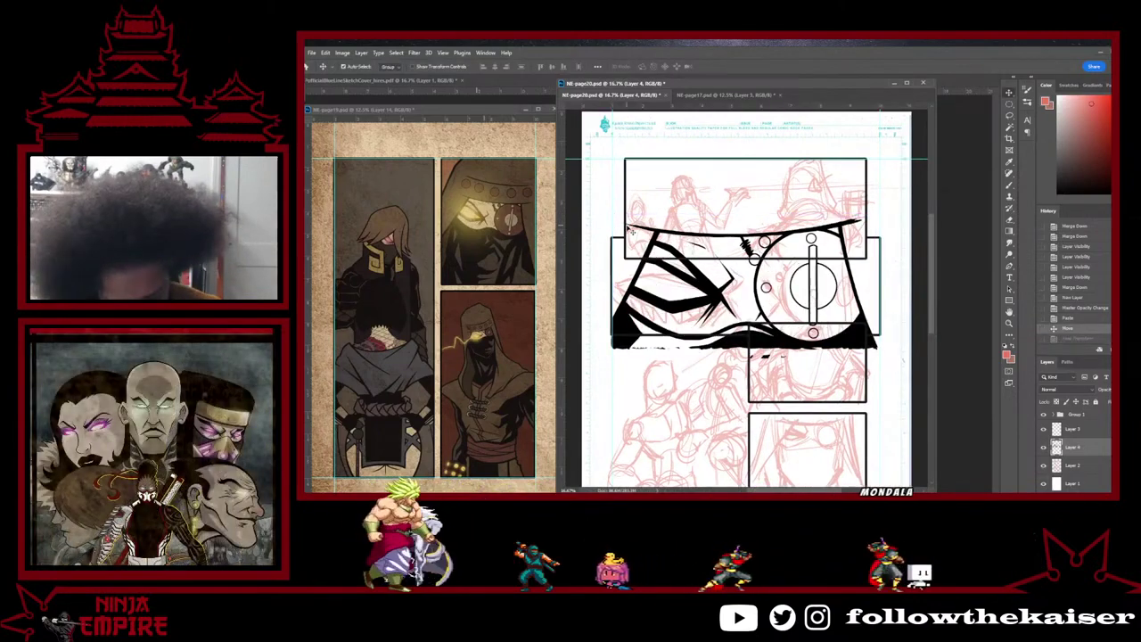
Step: Scale the pasted eye line art down proportionally to fit the width of the second panel
key("ctrl+t")
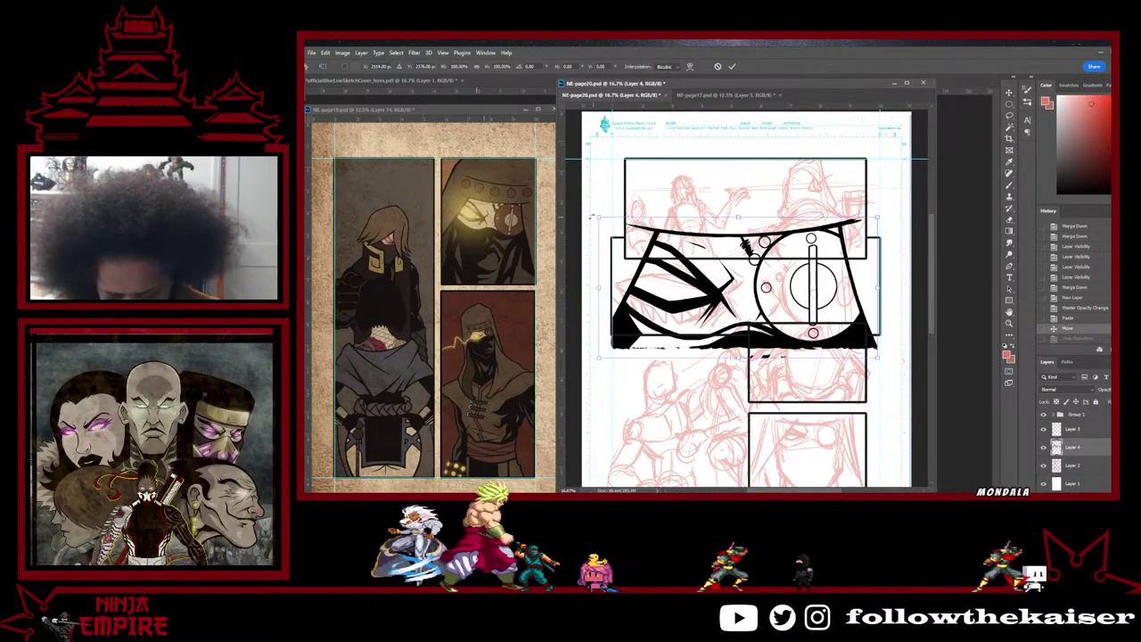
left_click_drag(592, 215, 615, 228)
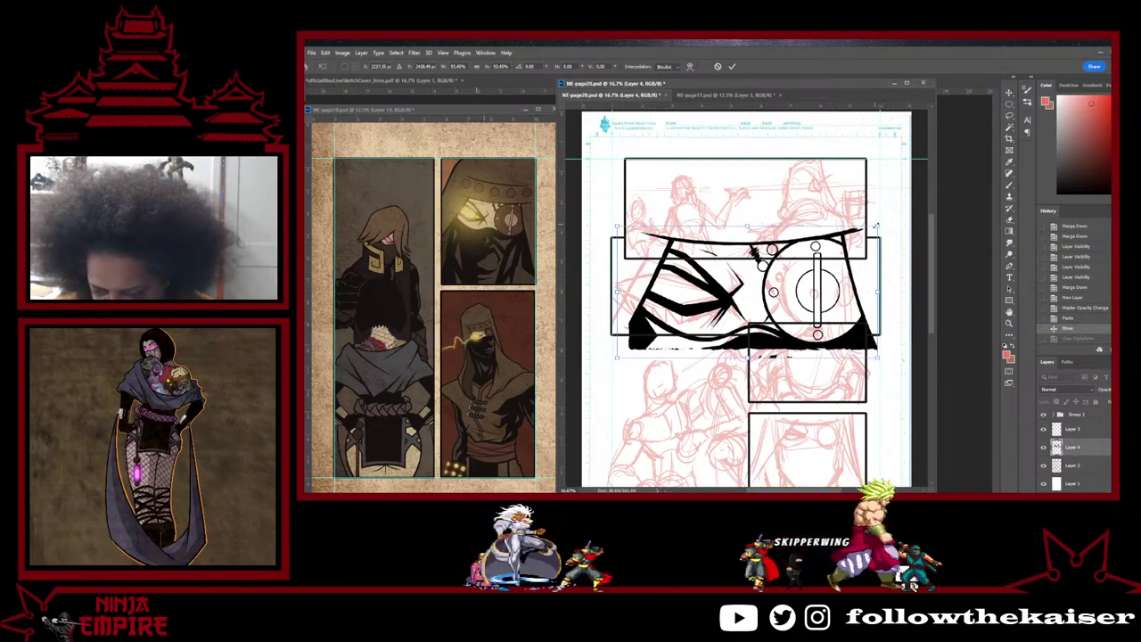
left_click_drag(878, 227, 872, 230)
key("Return")
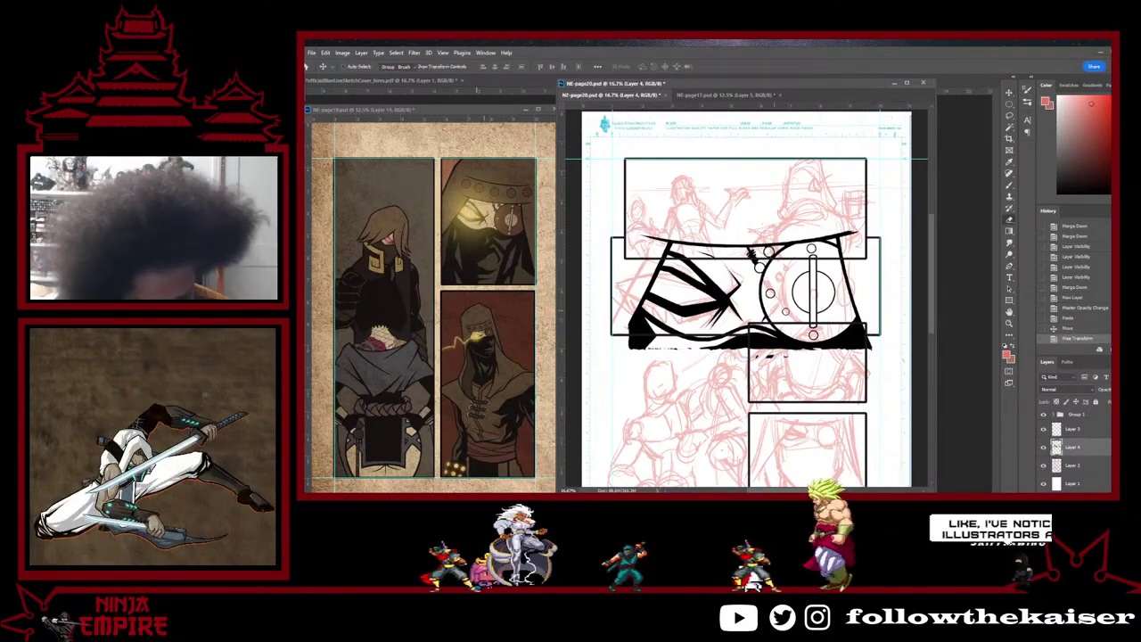
Step: Erase the outer end of the eye art's upper line where it overlaps the first panel
key("r")
left_click_drag(877, 233, 754, 429)
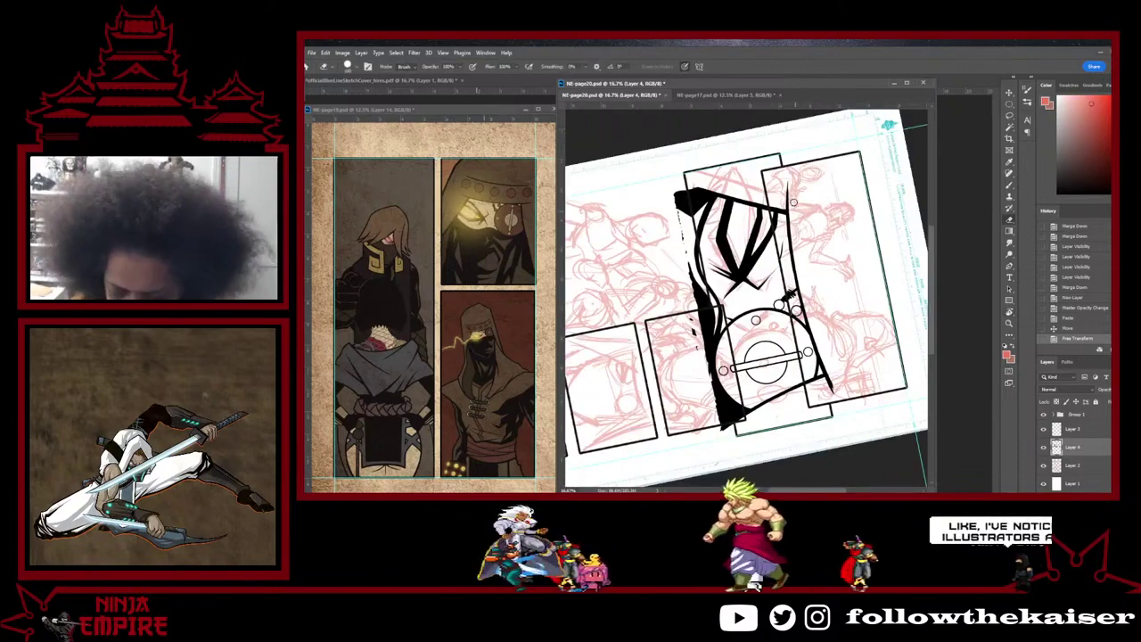
left_click_drag(773, 200, 775, 234)
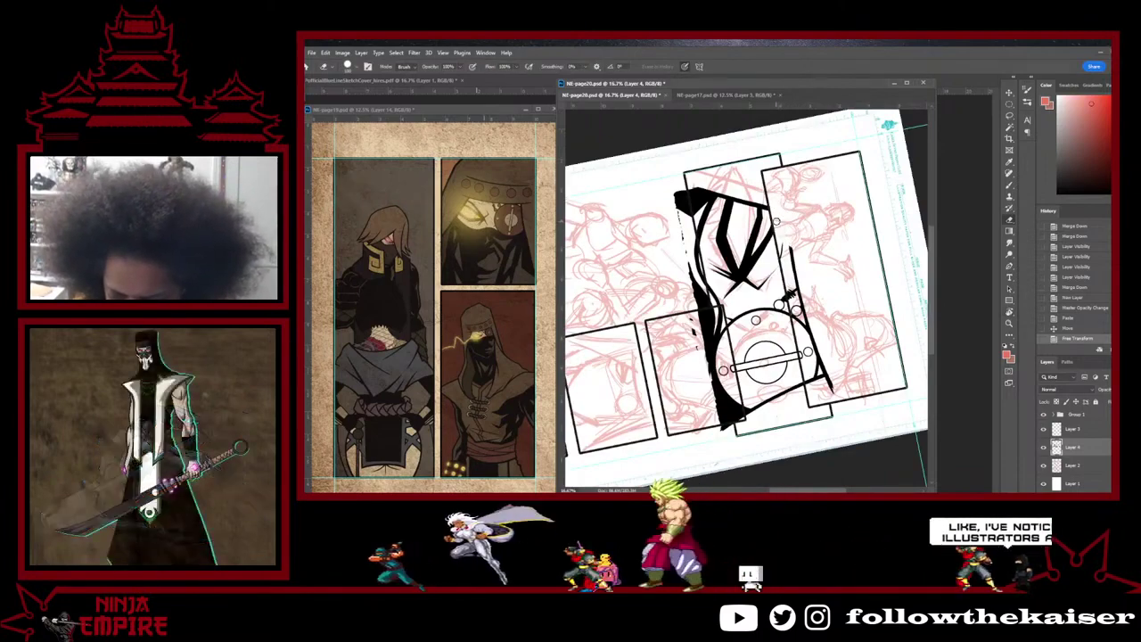
scroll(790, 293, "up", 3)
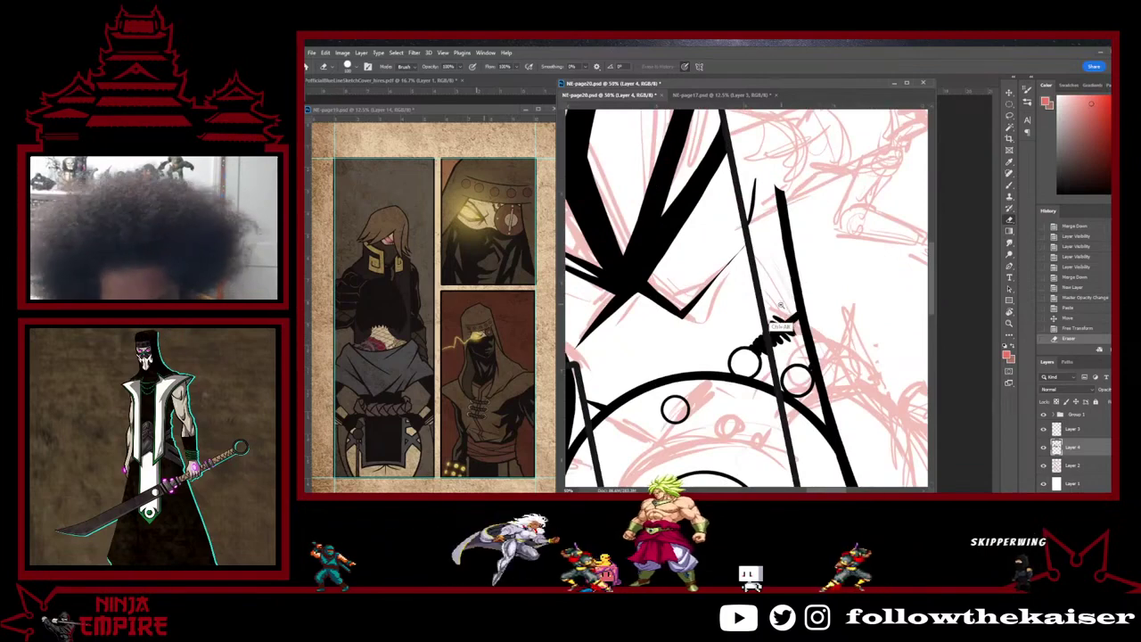
scroll(782, 306, "down", 3)
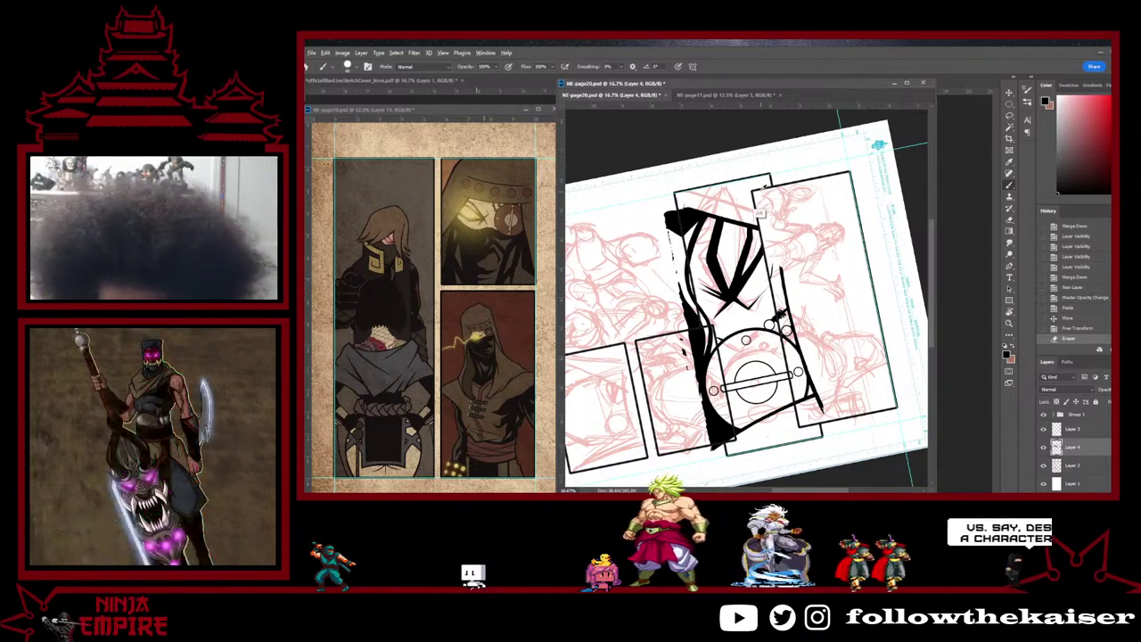
Step: Sample the near-black ink colour and add a Color Overlay in #1a181c to the pasted eye art on Layer 4
left_click(749, 190, "alt")
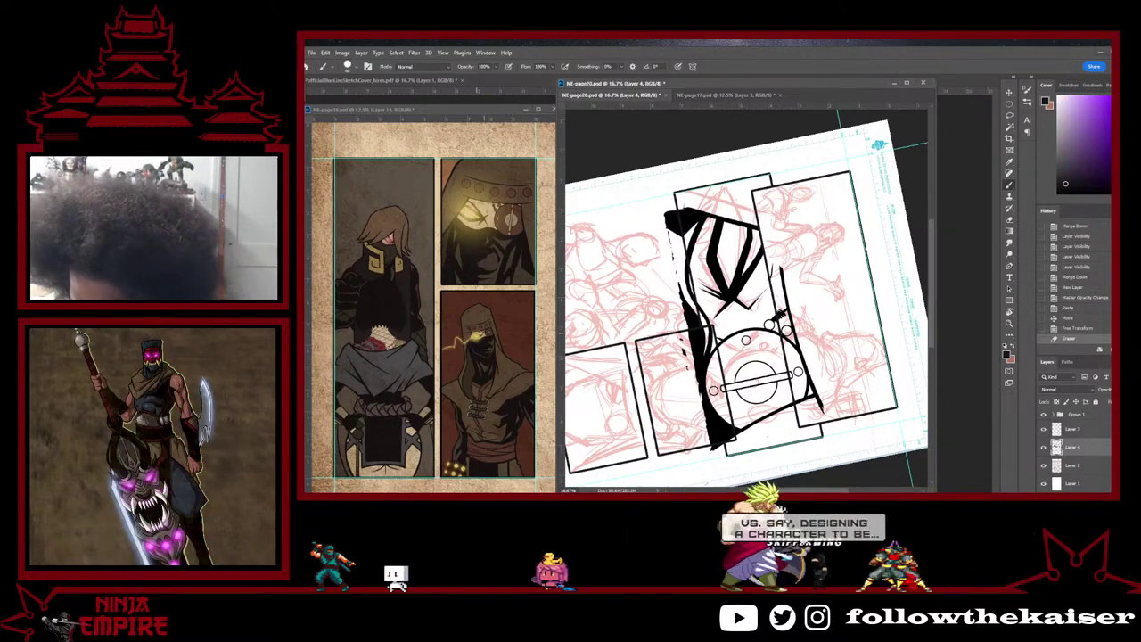
left_click(1070, 490)
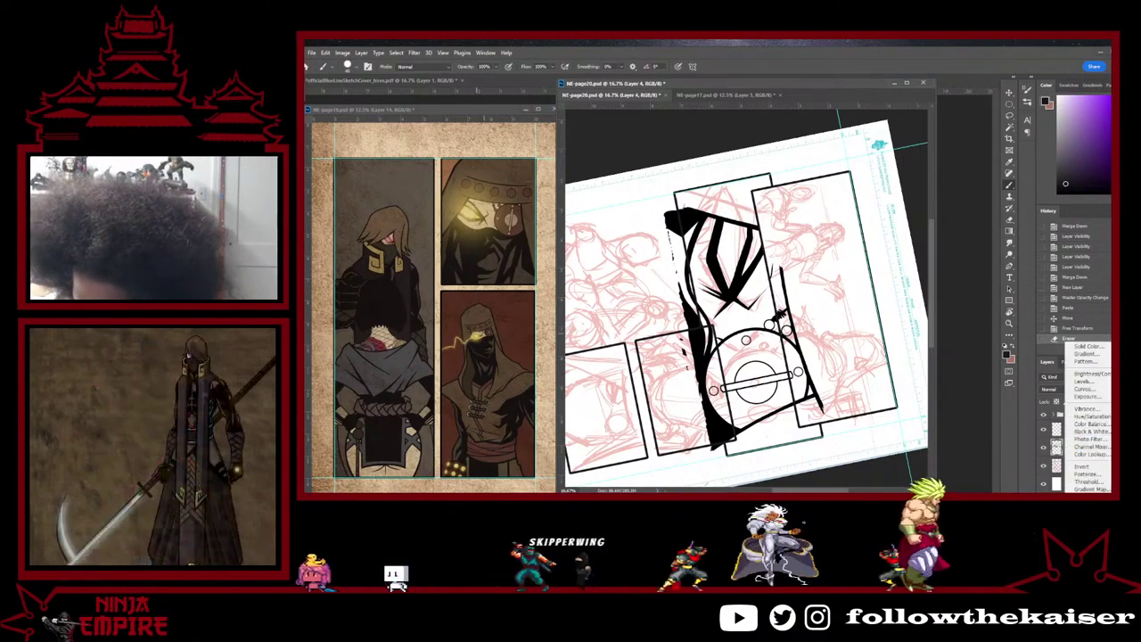
left_click(1079, 490)
left_click(1079, 489)
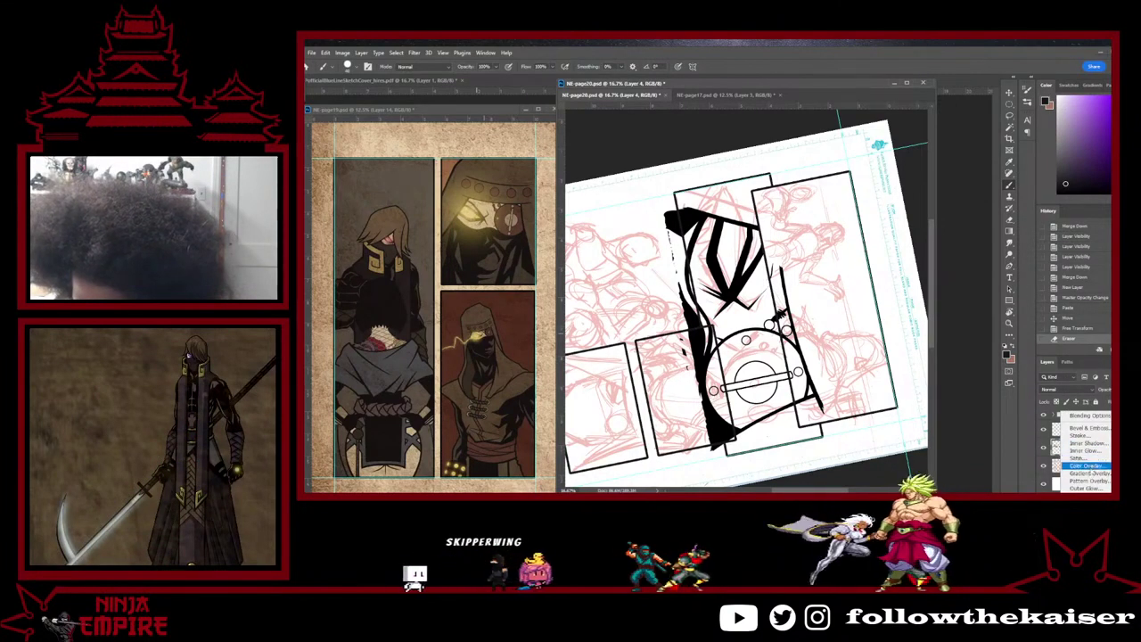
left_click(1090, 466)
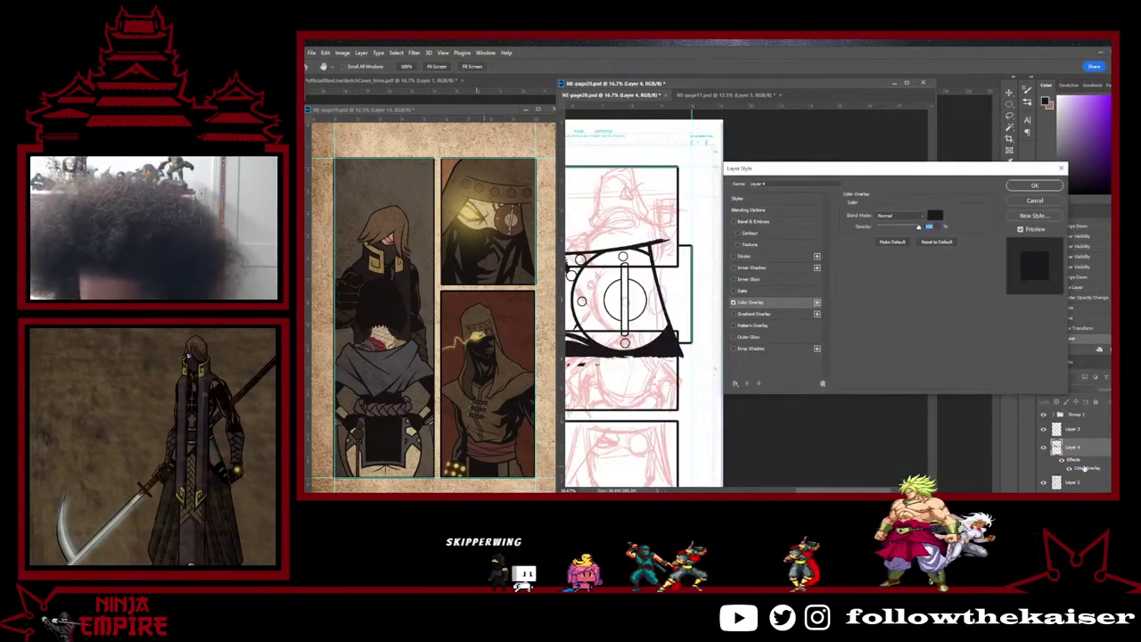
left_click(935, 217)
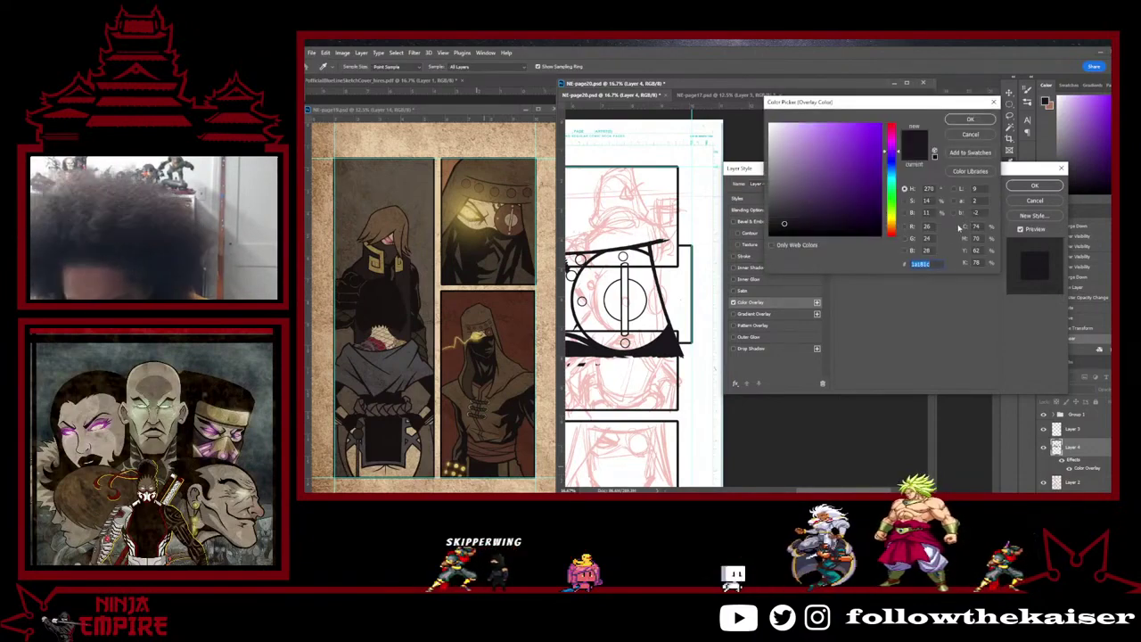
left_click(982, 118)
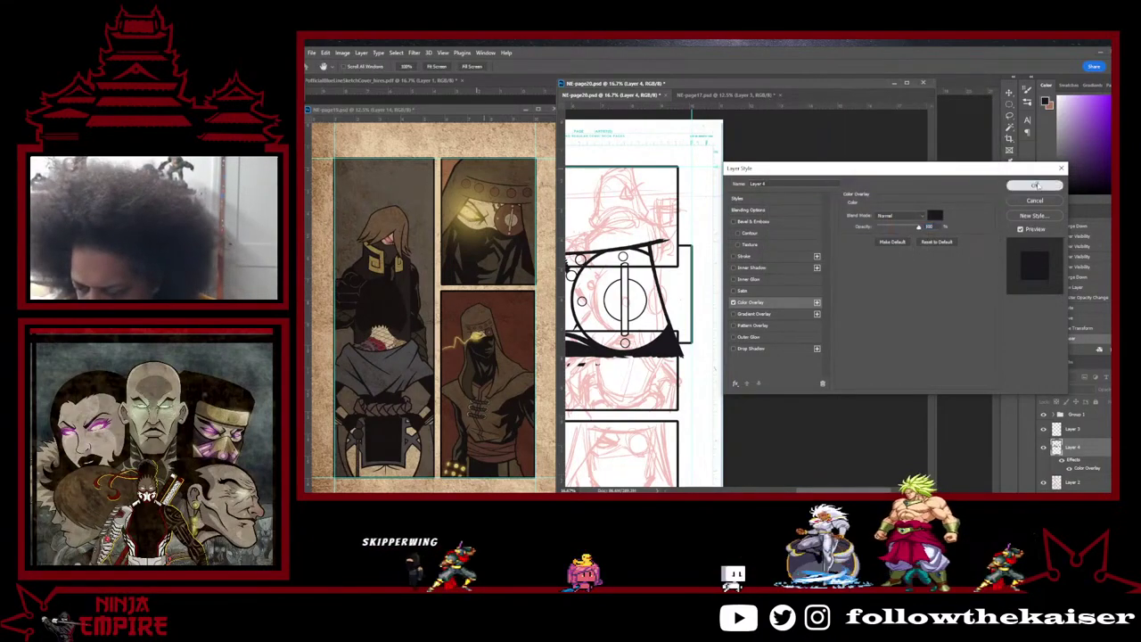
left_click(1035, 185)
Step: Erase part of the eye art's solid black lower edge where it spills over the panel below
left_click(666, 343, "ctrl")
left_click(673, 345, "ctrl")
left_click(687, 348, "ctrl")
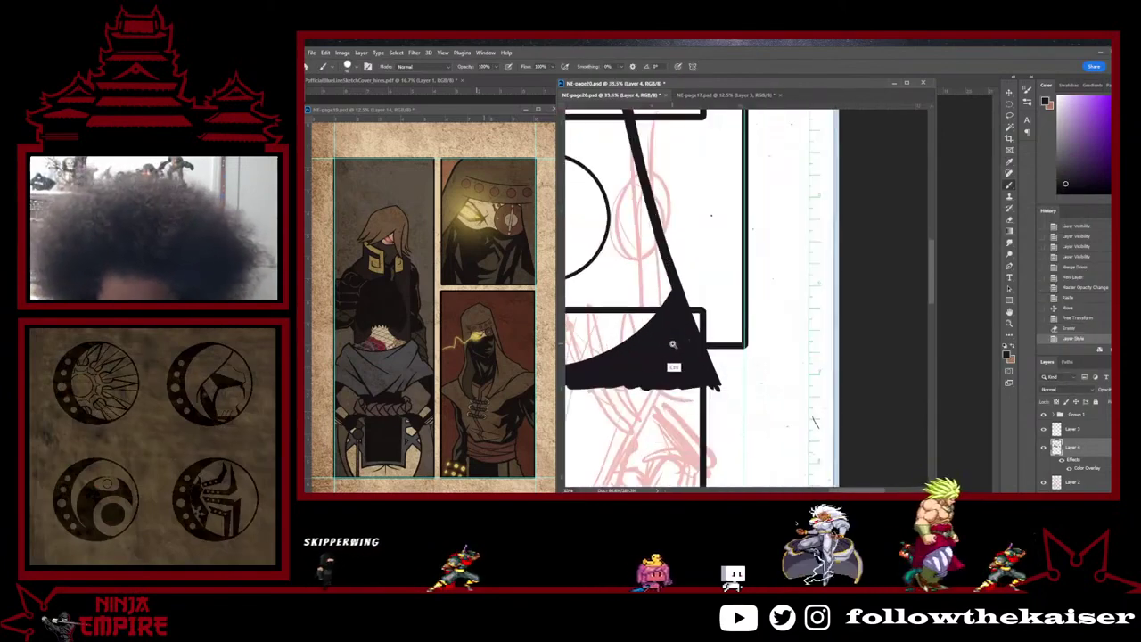
left_click(706, 351, "ctrl")
left_click(706, 351, "ctrl+alt")
left_click(708, 355, "ctrl+alt")
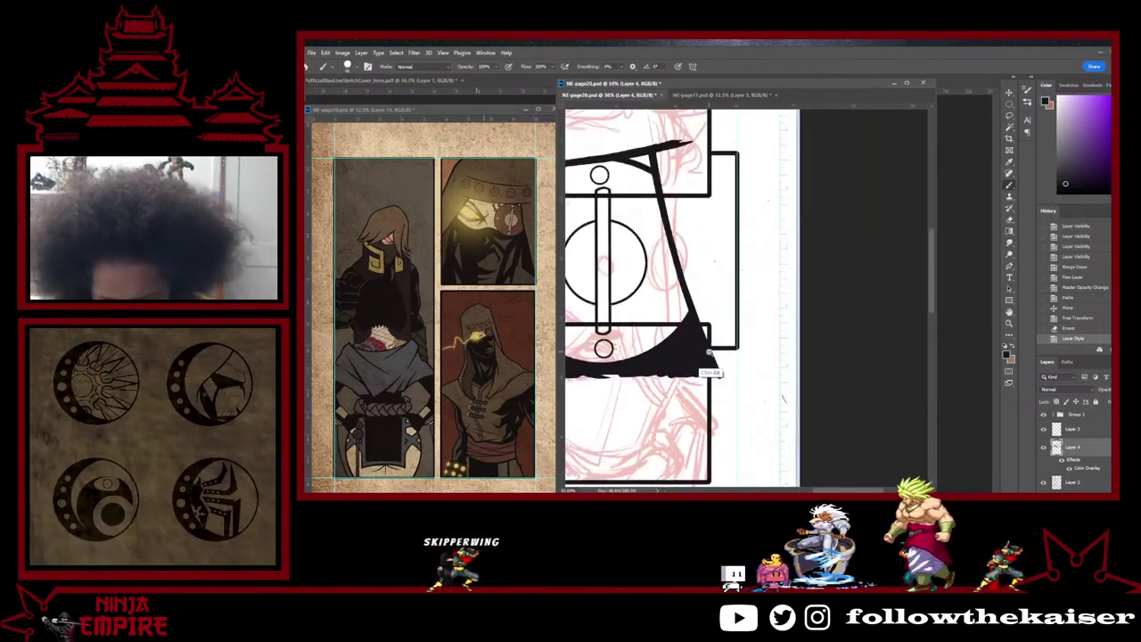
left_click(712, 360, "ctrl+alt")
left_click_drag(697, 349, 827, 405)
key("e")
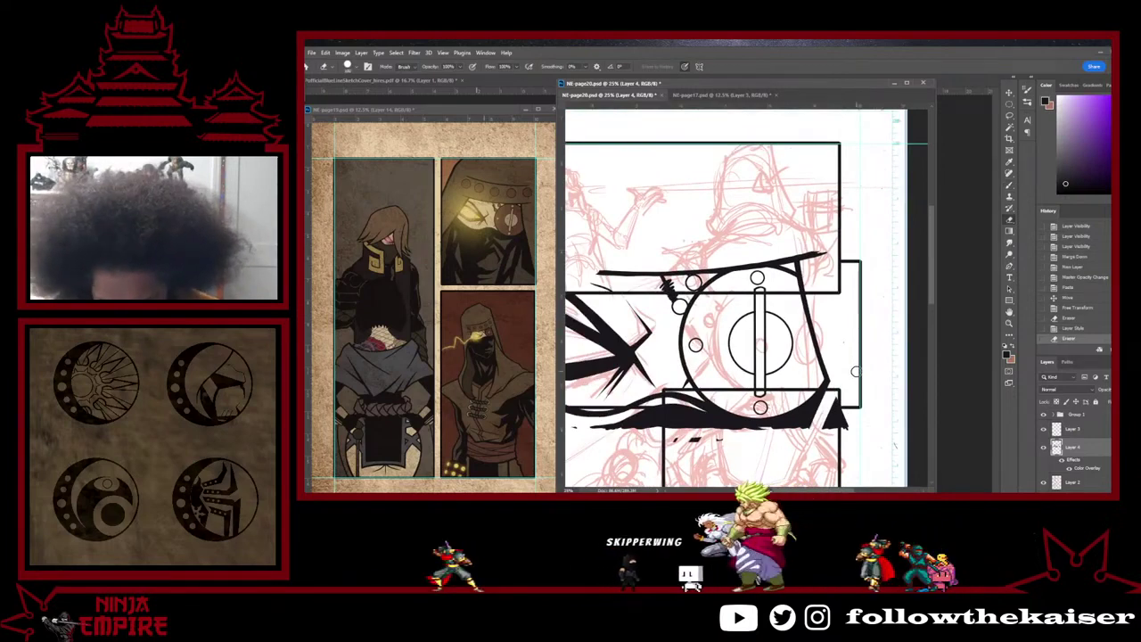
key("ctrl+z")
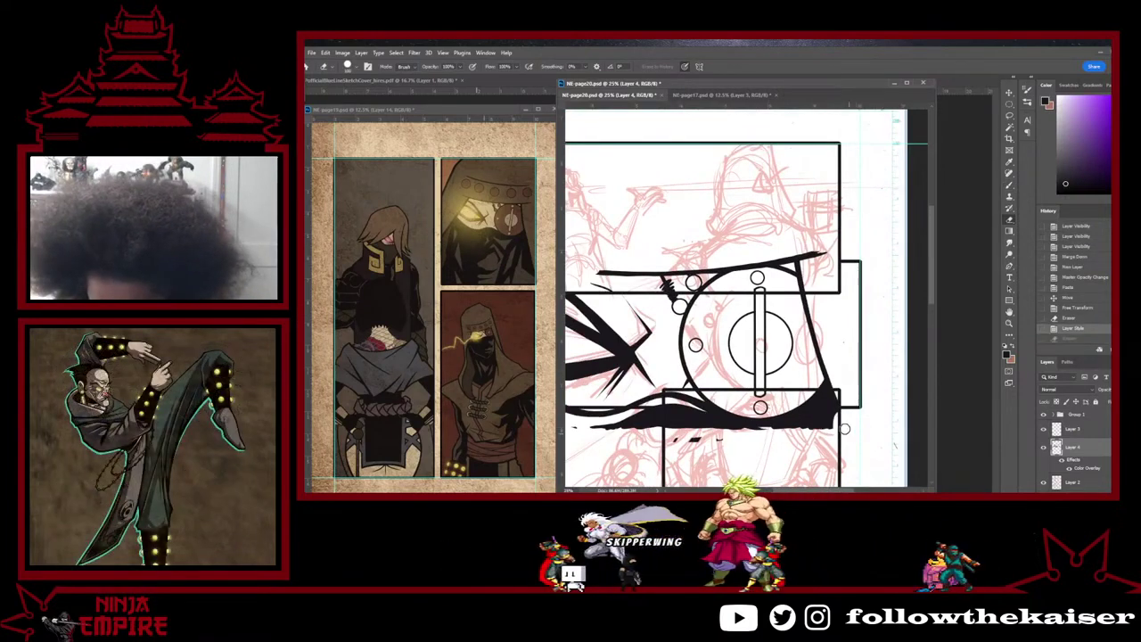
left_click_drag(793, 434, 785, 416)
Step: Erase the remaining upper line, chain and eyepiece edge of the eye art that overlap the first panel
key("r")
mouse_move(878, 348)
left_mouse_down()
mouse_move(815, 461)
mouse_move(725, 413)
left_mouse_up()
left_click_drag(837, 298, 833, 368)
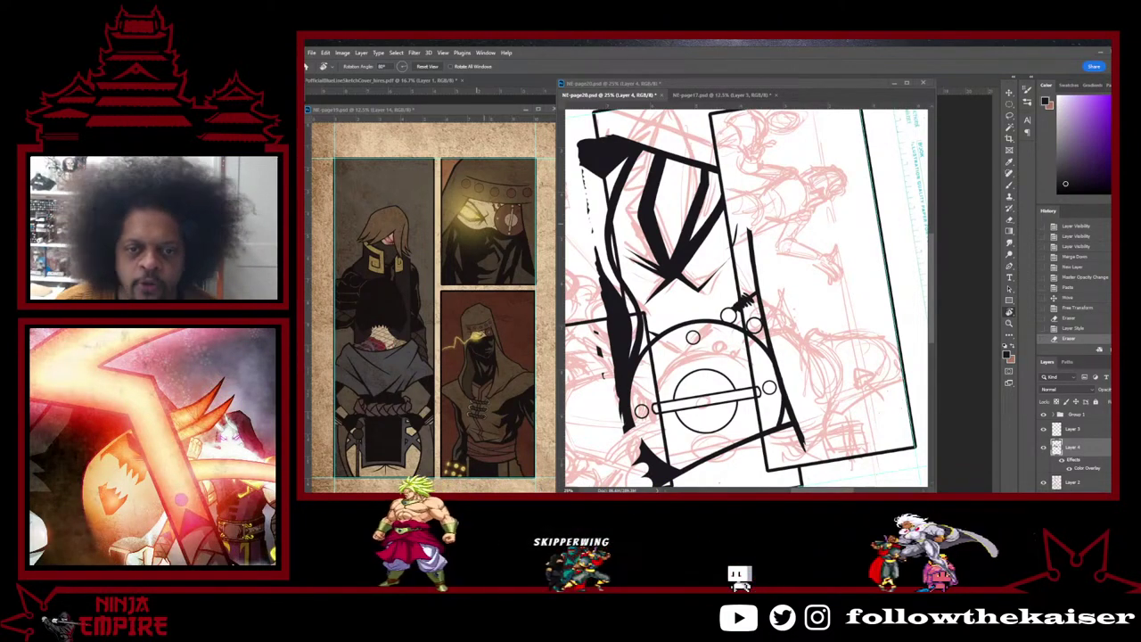
left_click_drag(757, 248, 761, 247)
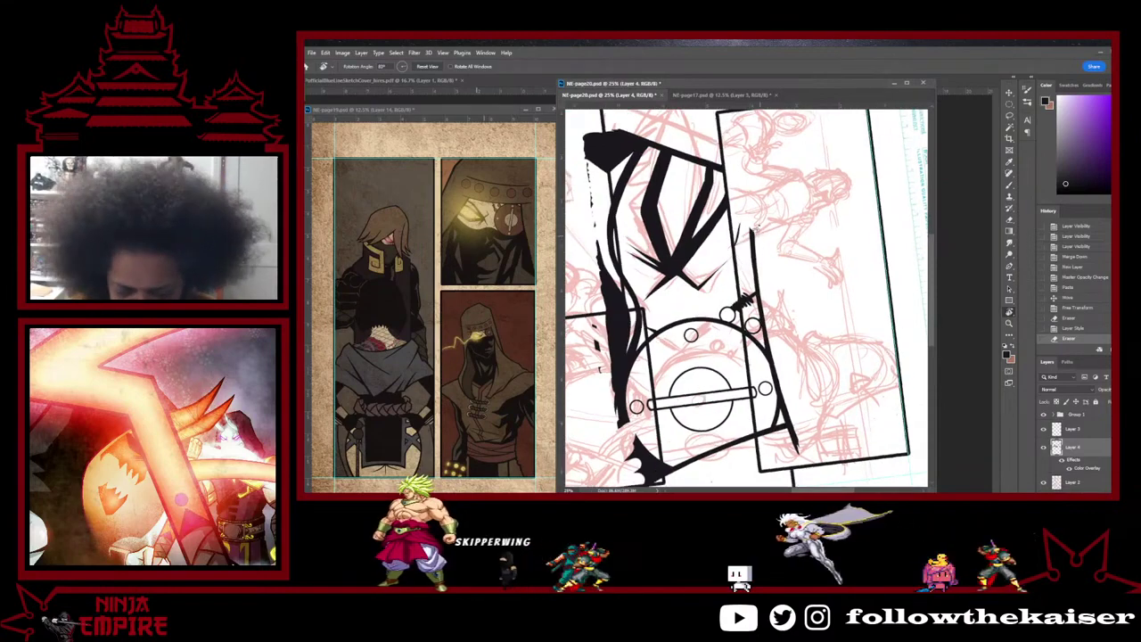
key("e")
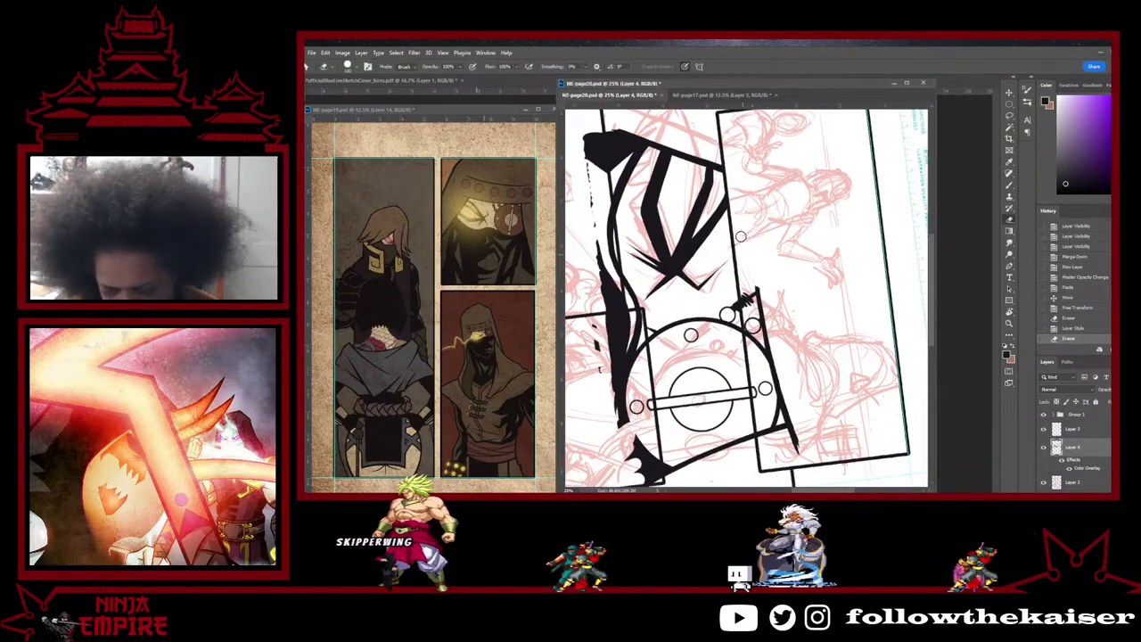
mouse_move(756, 293)
left_mouse_down()
mouse_move(773, 374)
mouse_move(798, 406)
mouse_move(769, 364)
mouse_move(763, 436)
mouse_move(746, 295)
mouse_move(748, 308)
left_mouse_up()
key("r")
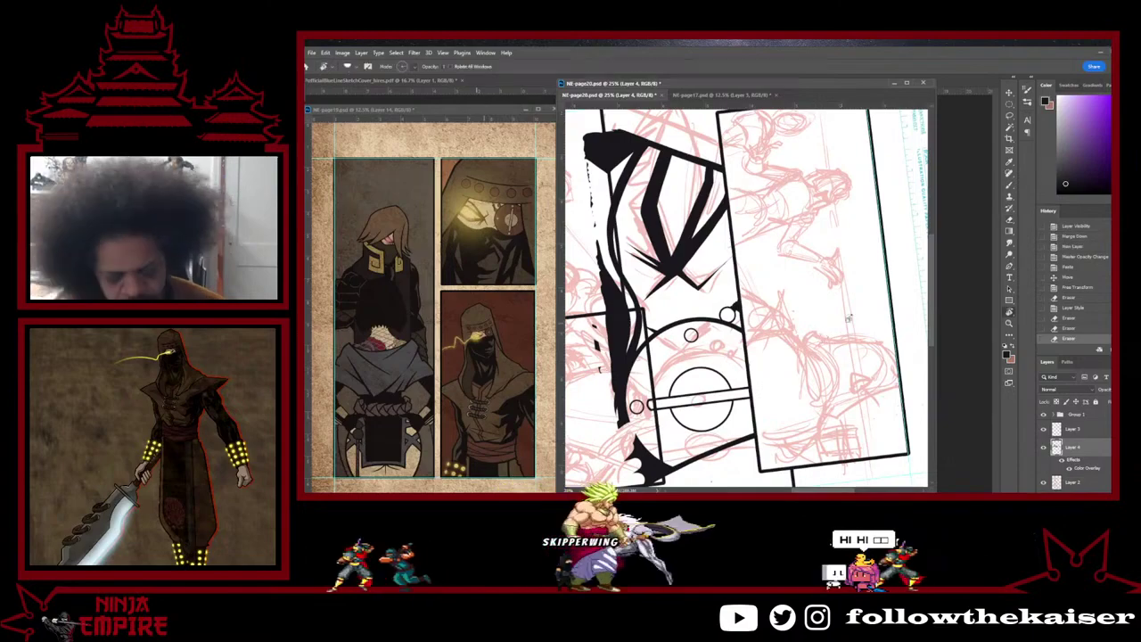
Step: Erase the eye art's solid black corner and curved line where they spill past the second panel's lower border
left_click_drag(849, 317, 644, 292)
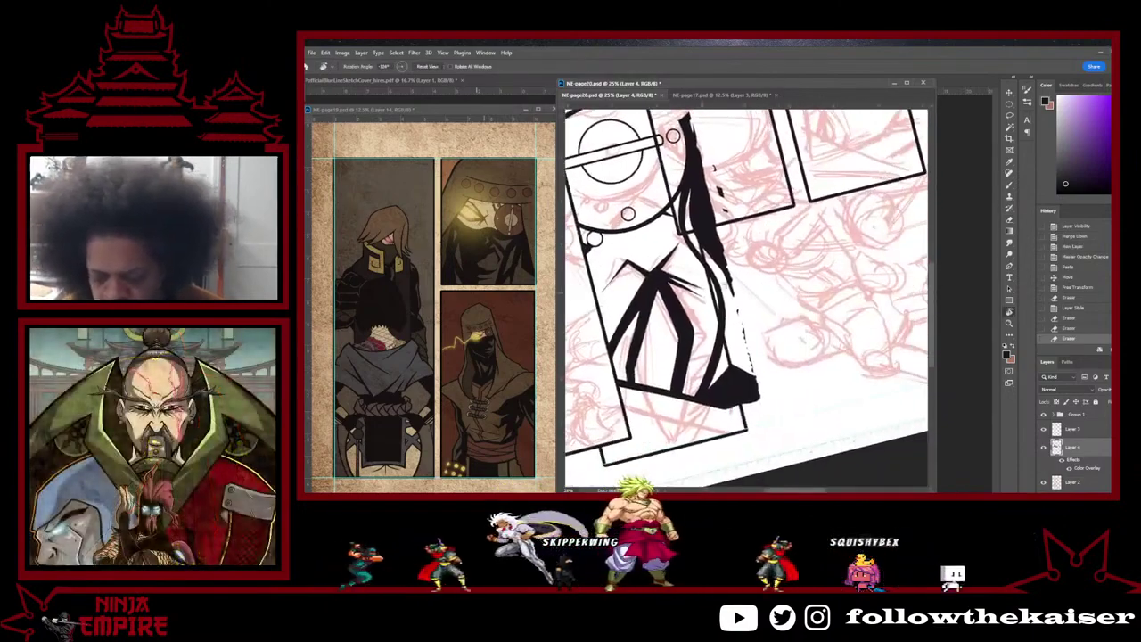
left_click_drag(693, 387, 741, 354)
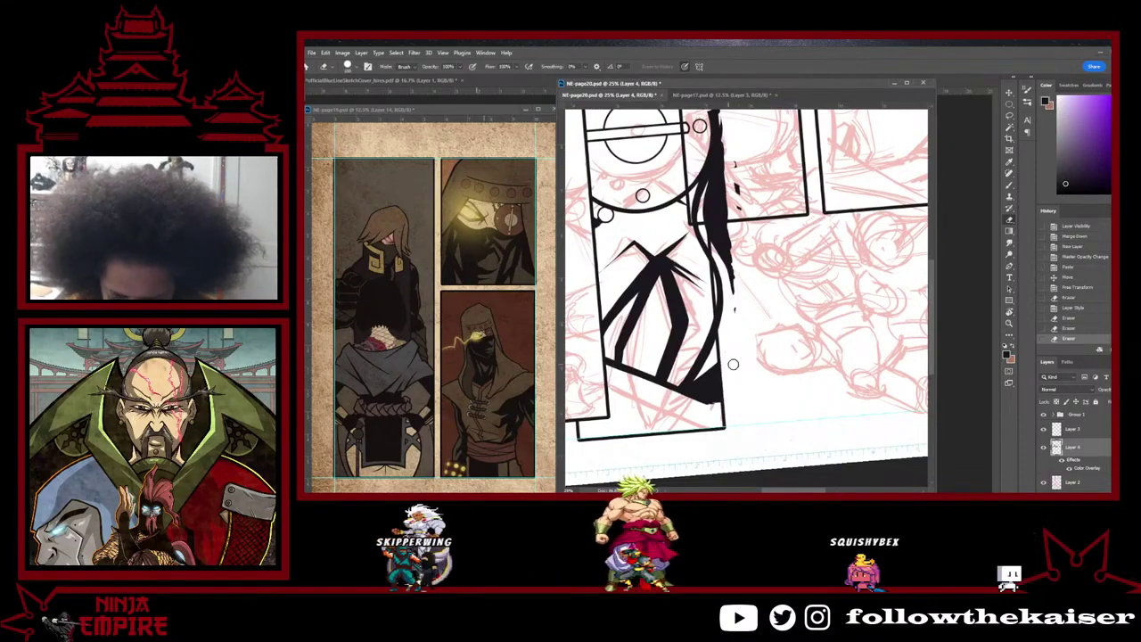
left_click_drag(741, 190, 761, 293)
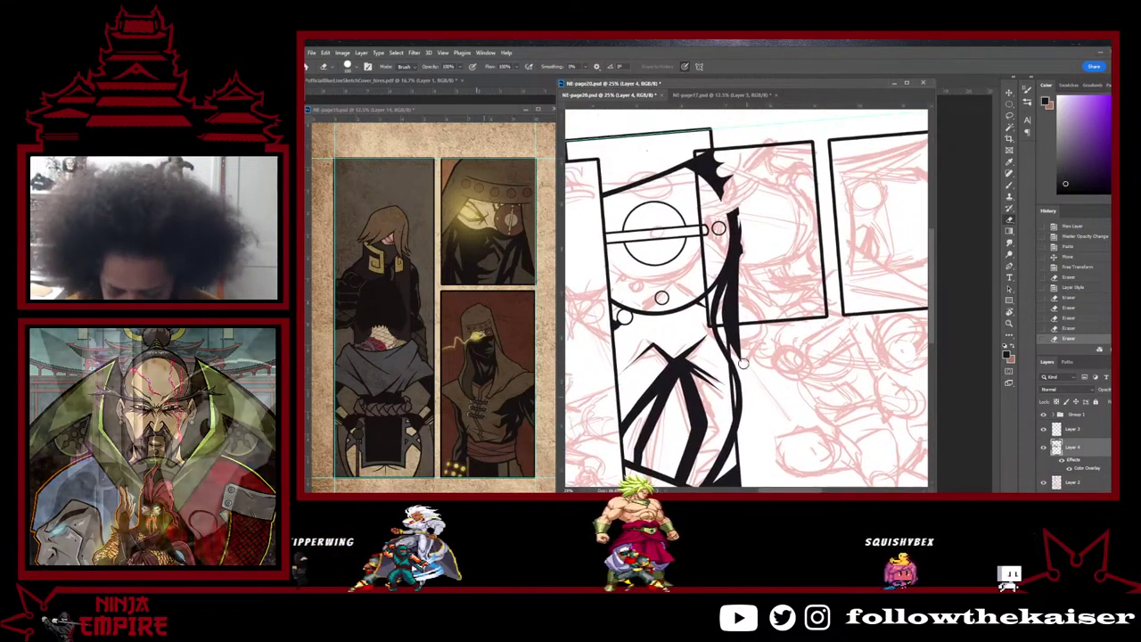
left_click_drag(739, 372, 744, 437)
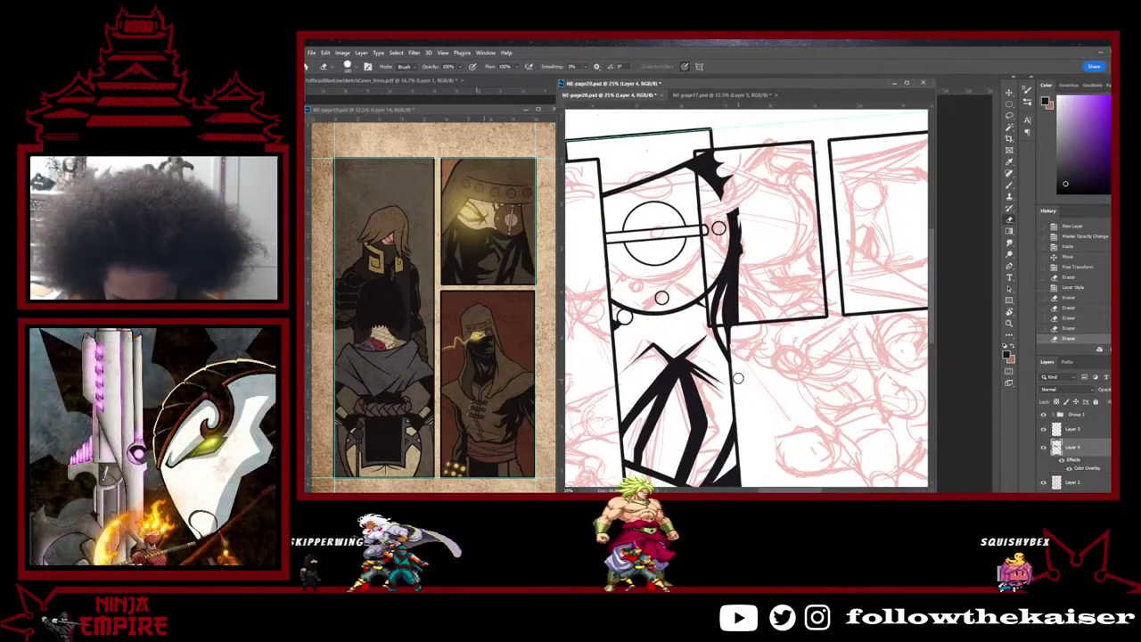
Step: Erase the eye art's remaining black shapes and line ends that overlap the third panel
mouse_move(737, 328)
left_mouse_down()
mouse_move(739, 233)
mouse_move(728, 274)
mouse_move(709, 237)
mouse_move(723, 179)
left_mouse_up()
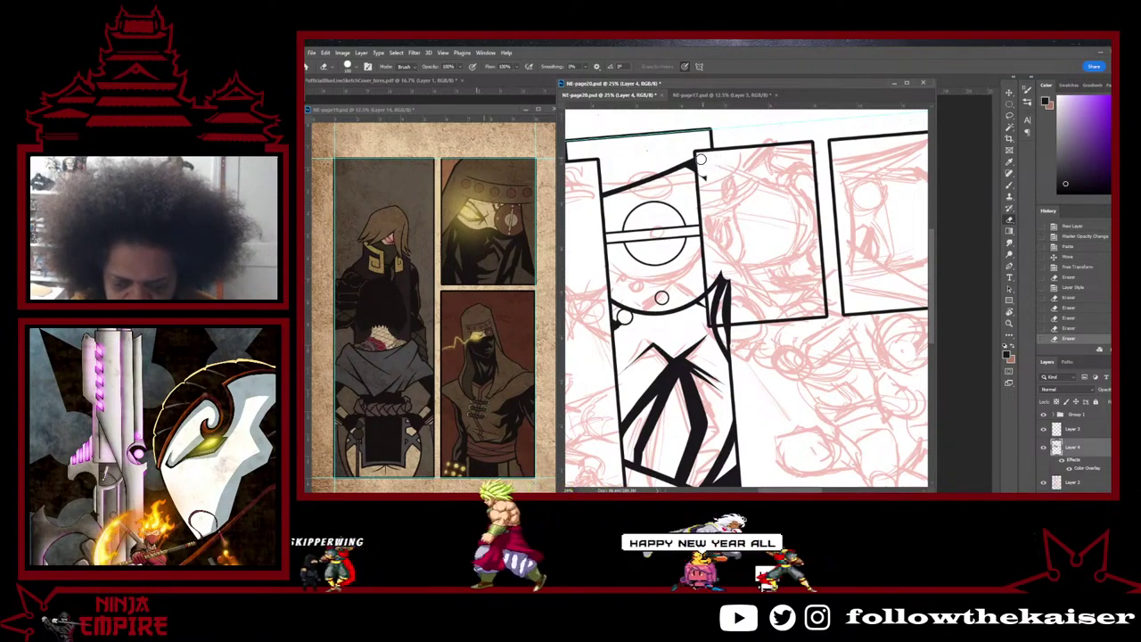
left_click_drag(720, 275, 722, 310)
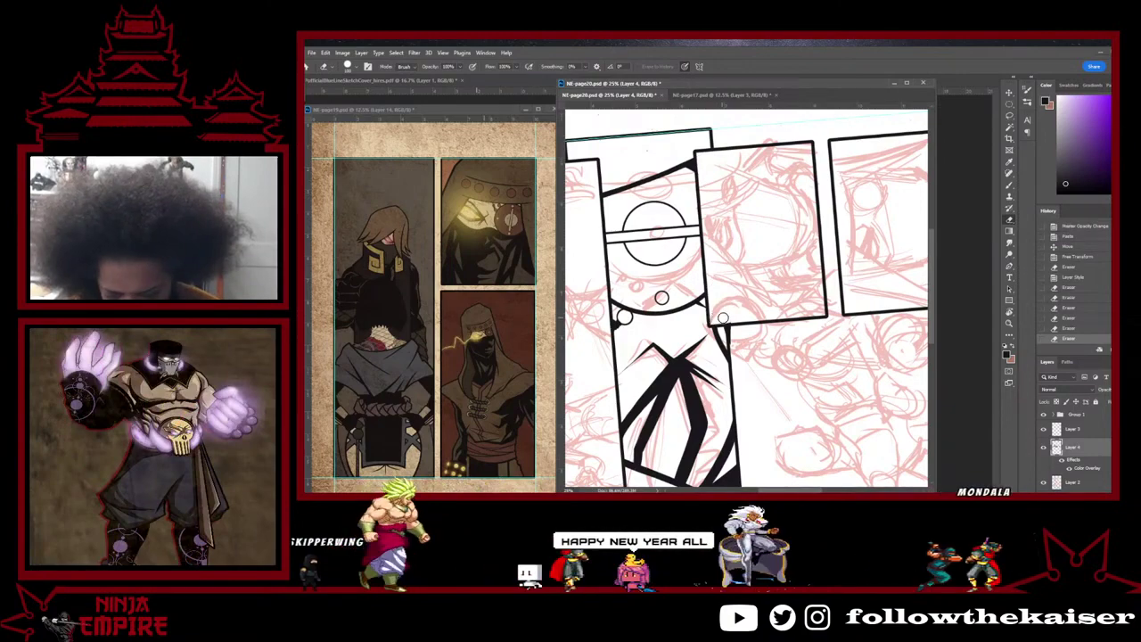
left_click_drag(724, 317, 734, 315)
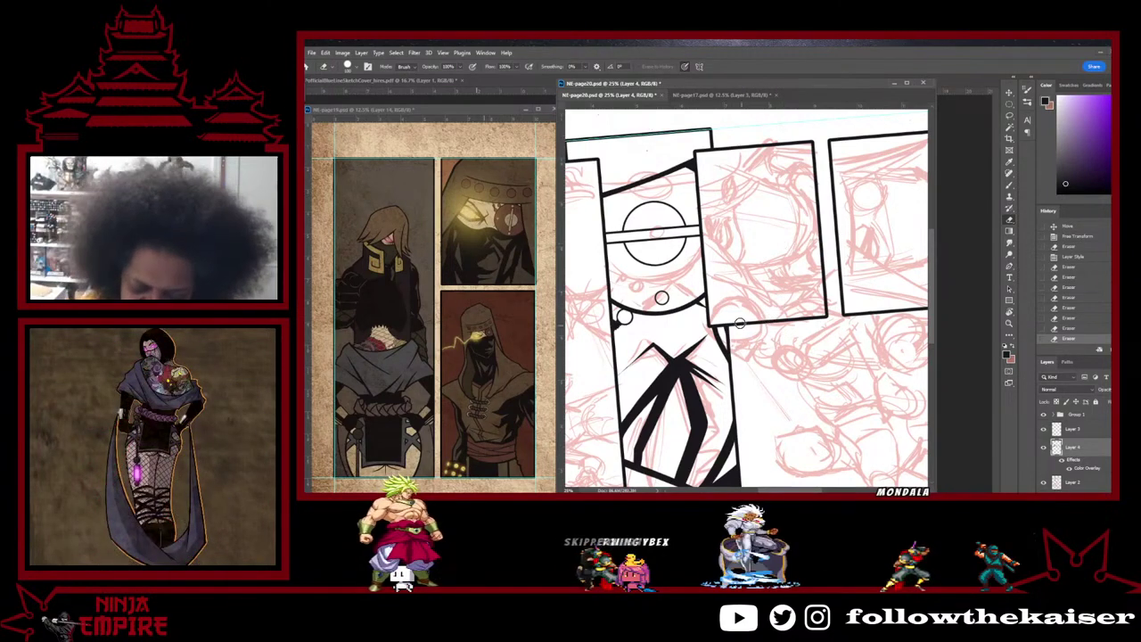
Step: Paint over the ragged edge of the eye art's black corner, extending its slanted side down across the second panel's lower border
key("r")
left_click_drag(779, 198, 847, 333)
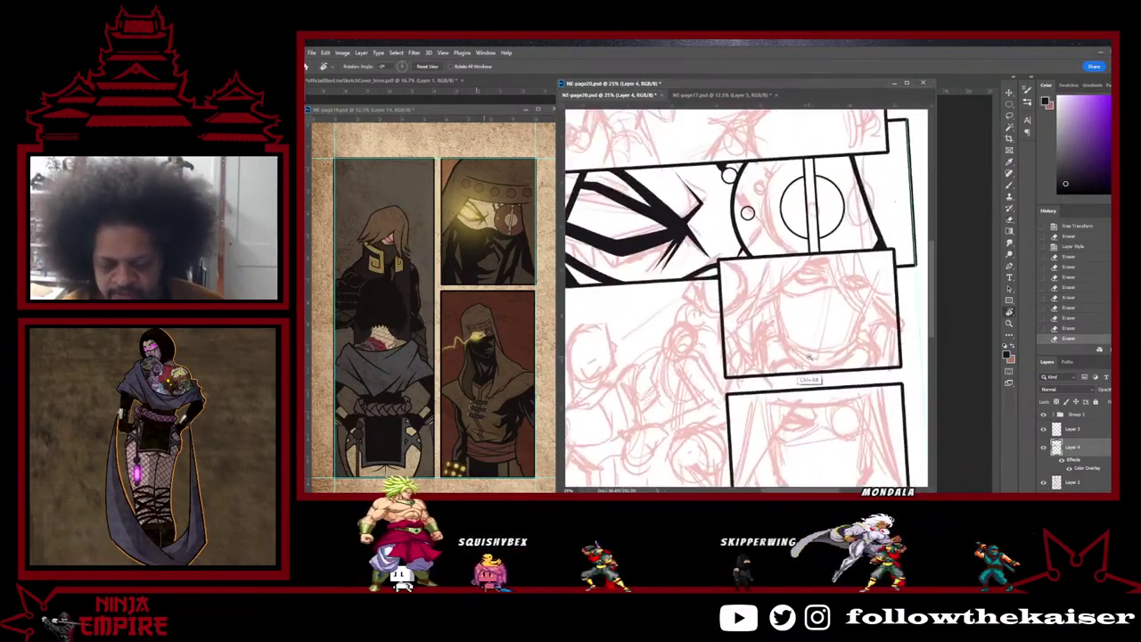
key("ctrl+minus")
key("ctrl+minus")
key("ctrl+minus")
key("ctrl+plus")
key("ctrl+plus")
key("ctrl+plus")
key("ctrl+plus")
key("ctrl+plus")
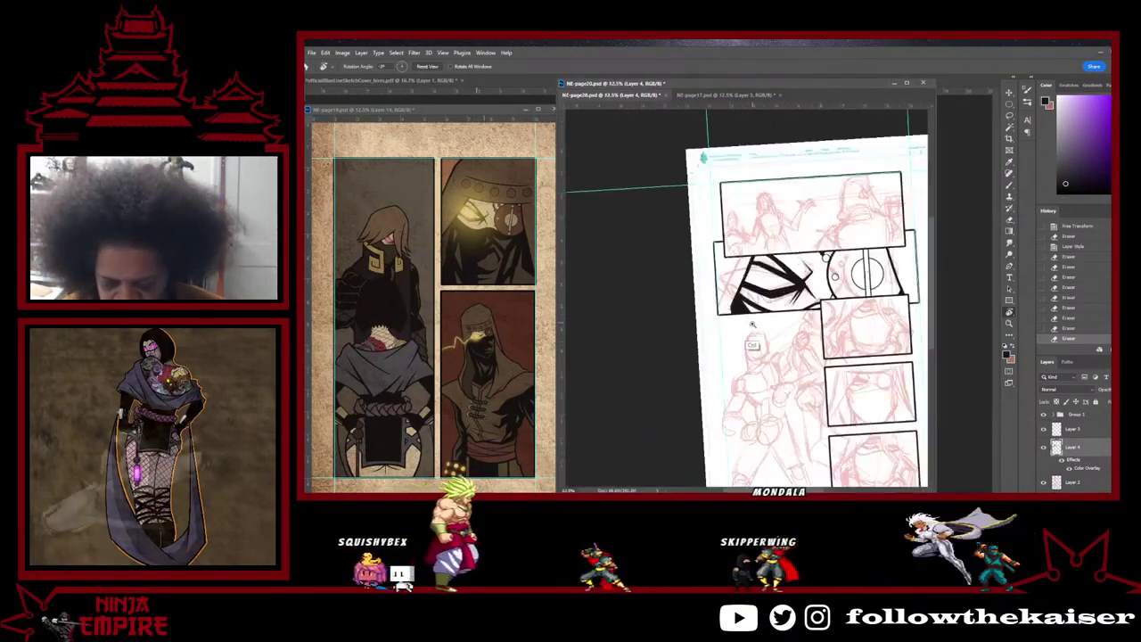
left_click_drag(746, 341, 856, 395)
key("ctrl+plus")
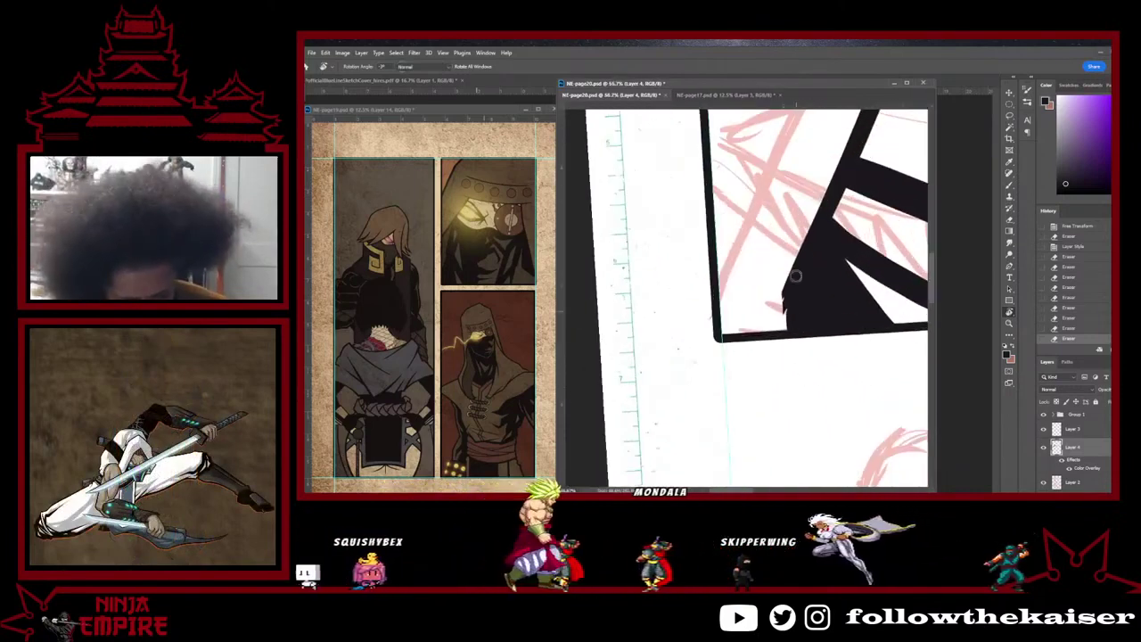
key("b")
mouse_move(800, 298)
left_mouse_down()
mouse_move(787, 326)
mouse_move(785, 309)
mouse_move(774, 326)
mouse_move(795, 288)
mouse_move(772, 330)
left_mouse_up()
left_click_drag(789, 284, 765, 344)
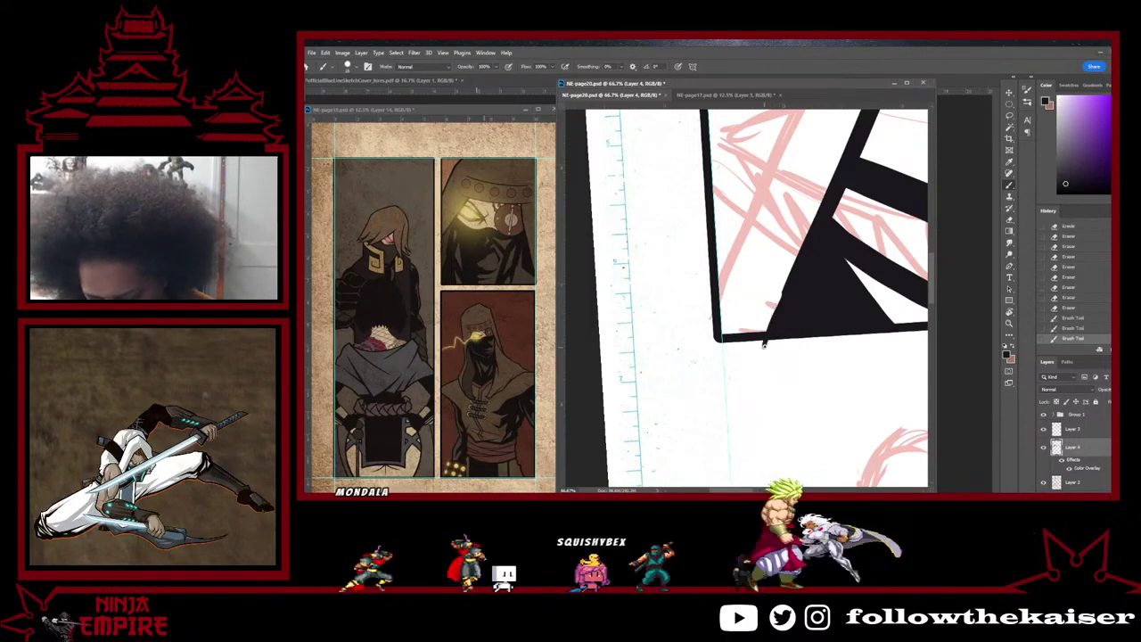
left_click_drag(787, 286, 758, 357)
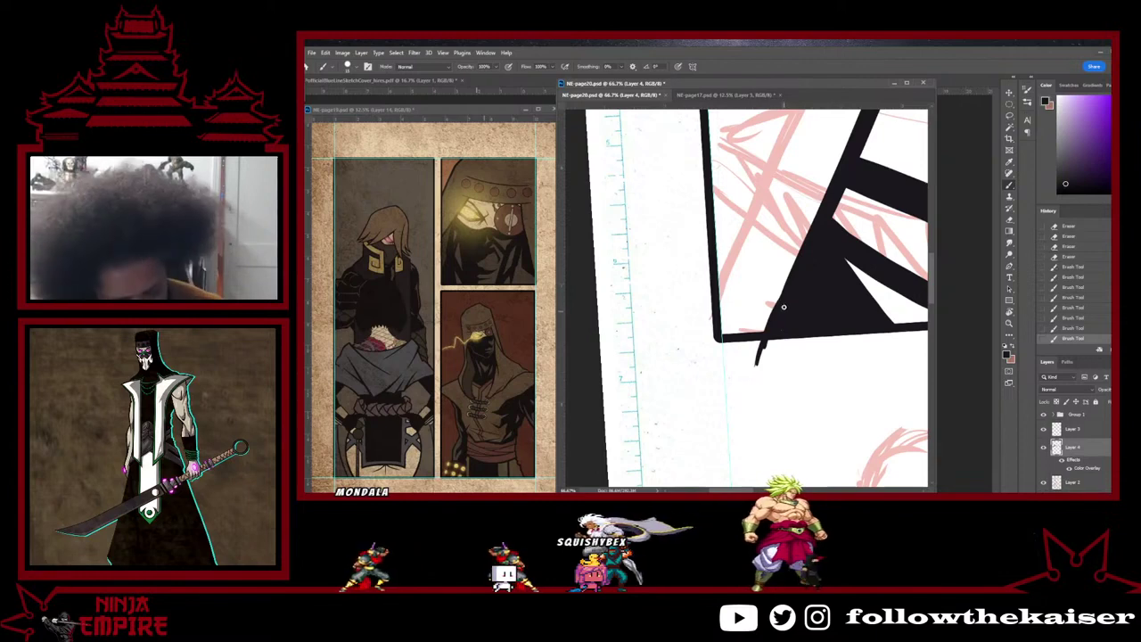
Step: Undo the last two brush strokes, retouch the black corner's slanted edge, and erase the paint overshooting the panel's lower border
key("ctrl+z")
key("ctrl+z")
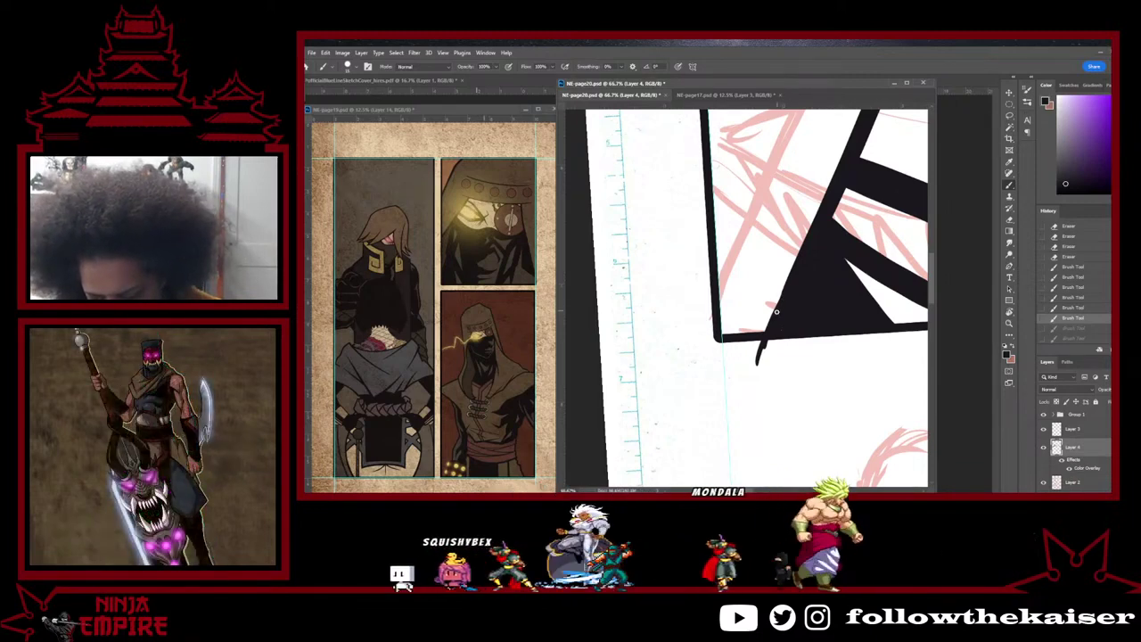
left_click_drag(780, 304, 787, 285)
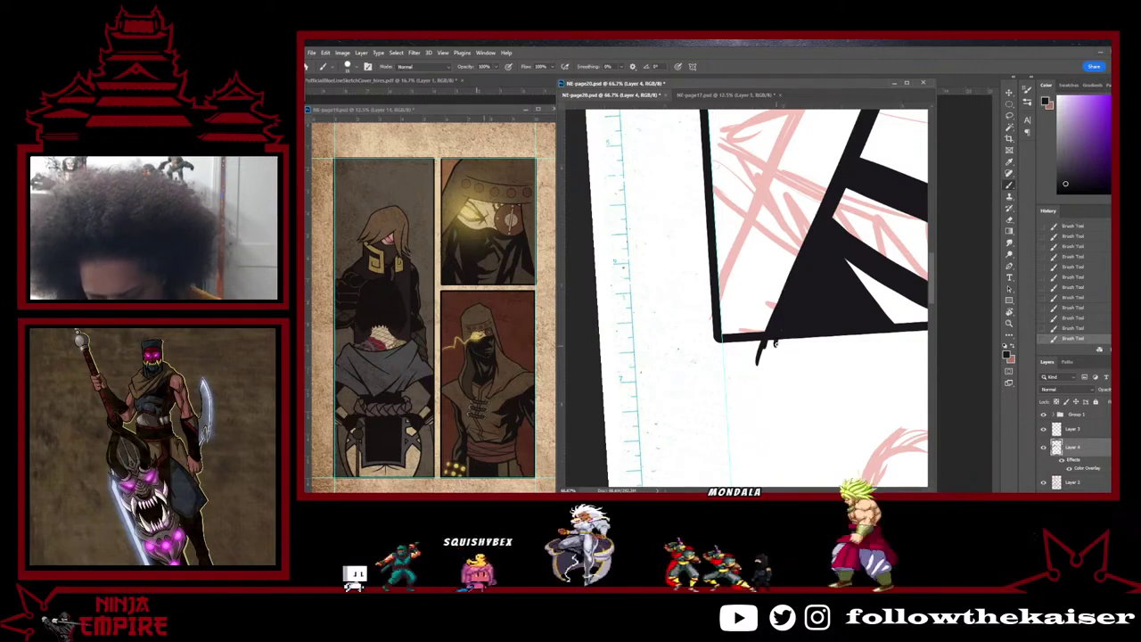
key("e")
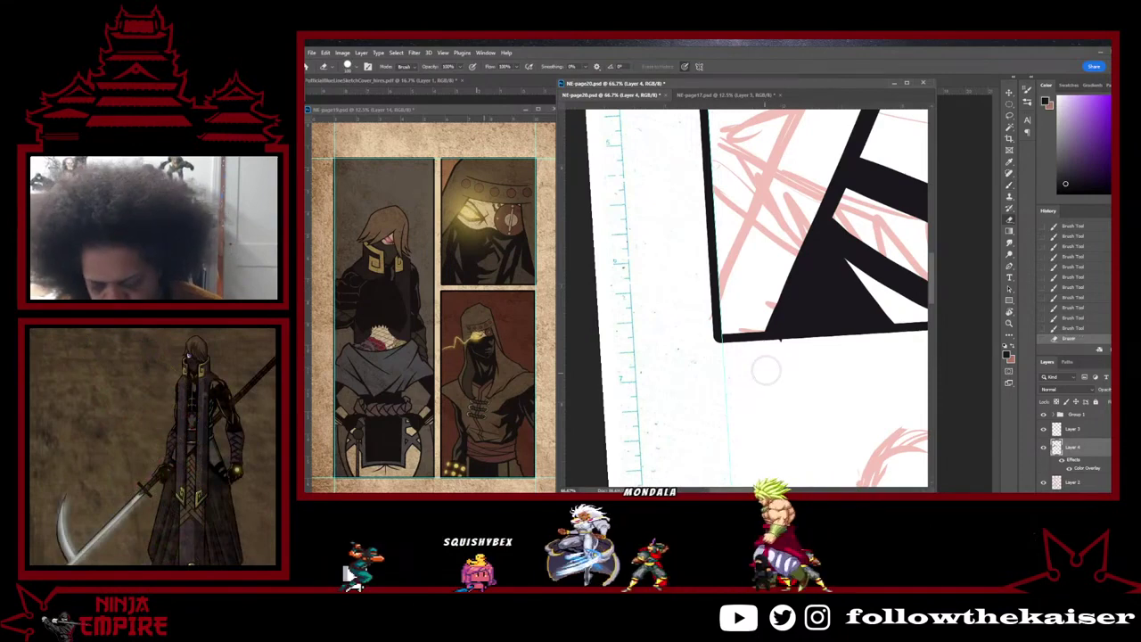
left_click(778, 353)
Step: Examine the trimmed eye art in the second panel against the rest of the page layout
scroll(783, 360, "down", 2)
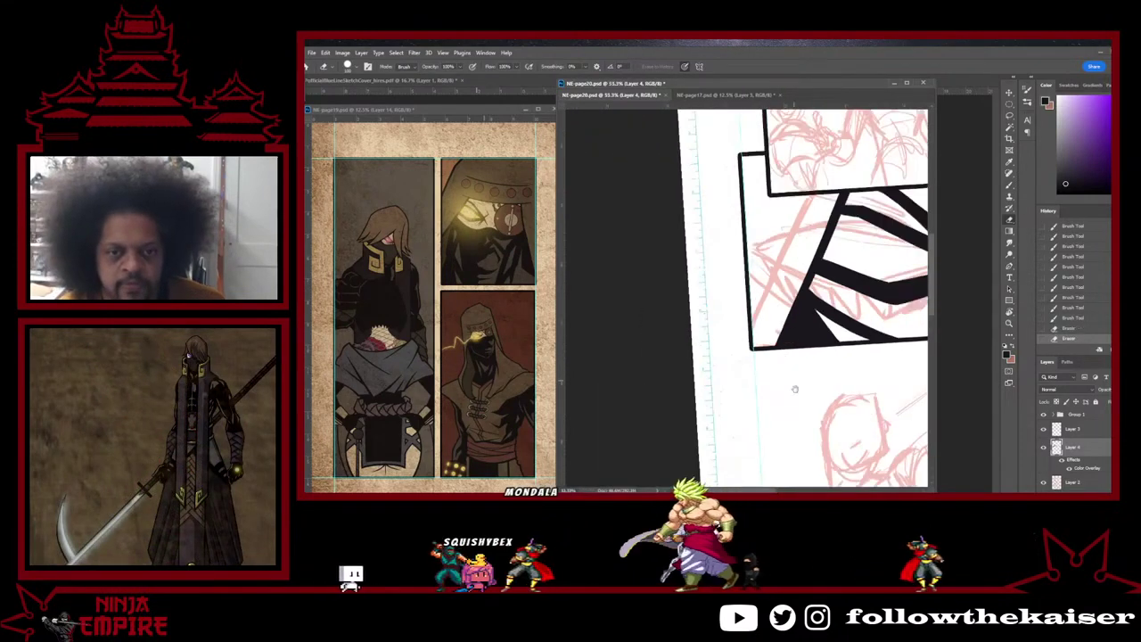
left_click_drag(794, 389, 715, 368)
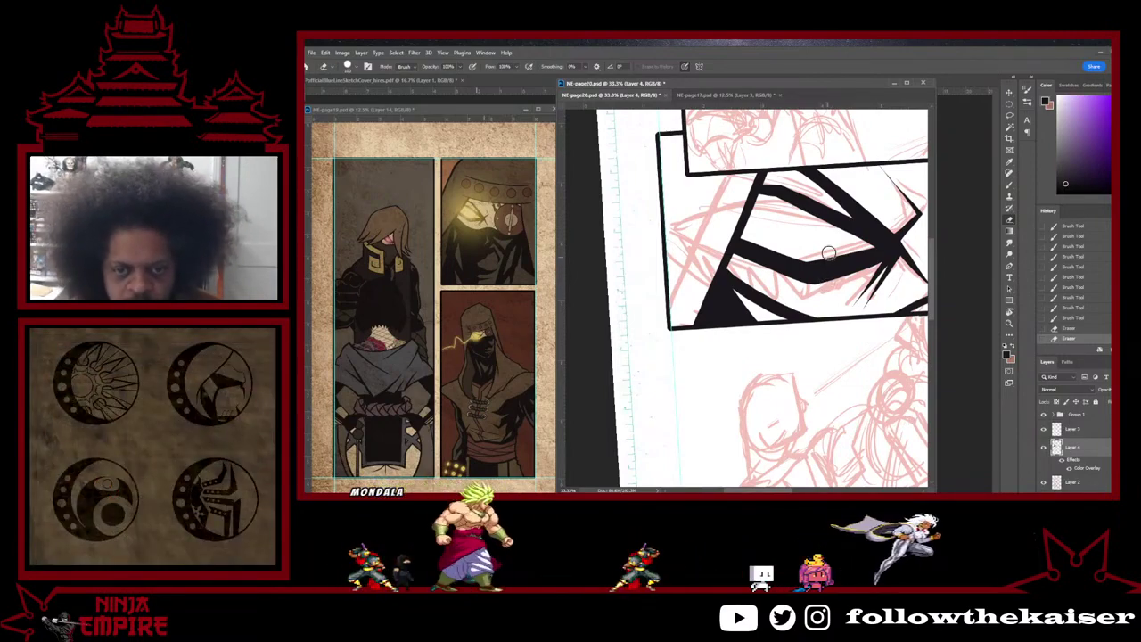
left_click(779, 390, "ctrl+alt")
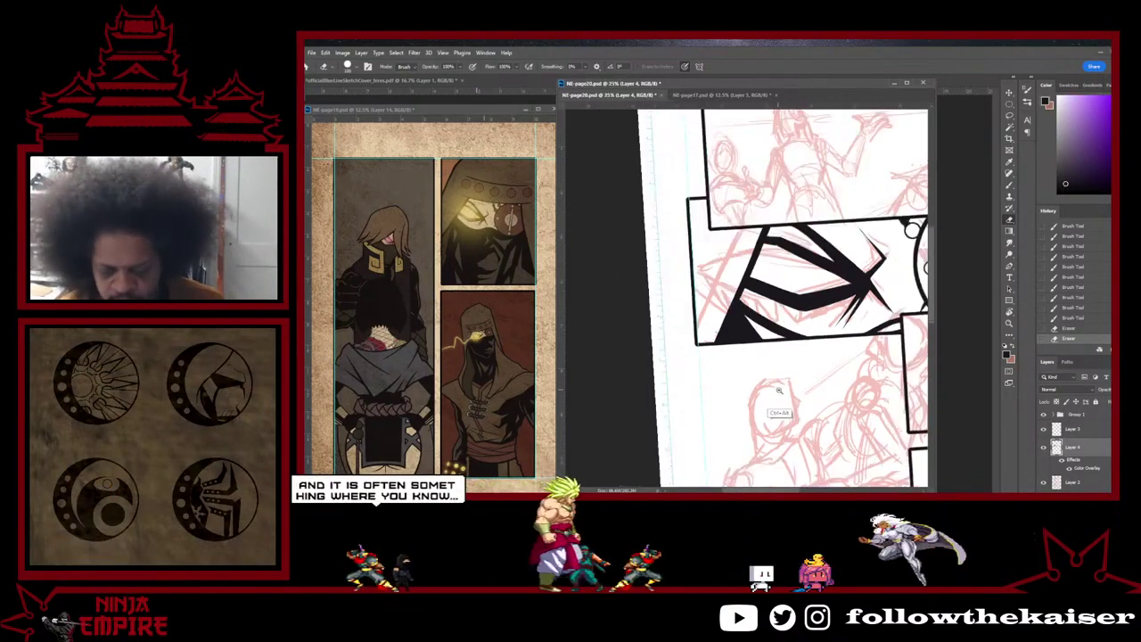
left_click(780, 391, "ctrl+alt")
left_click_drag(897, 391, 805, 339)
key("r")
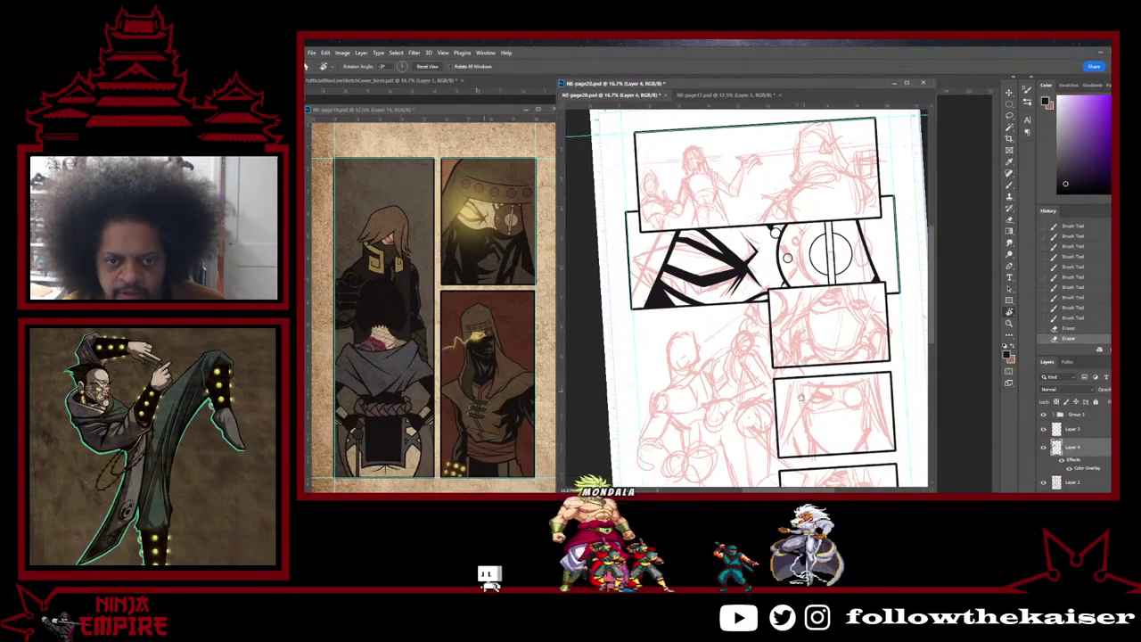
left_click_drag(871, 361, 833, 332)
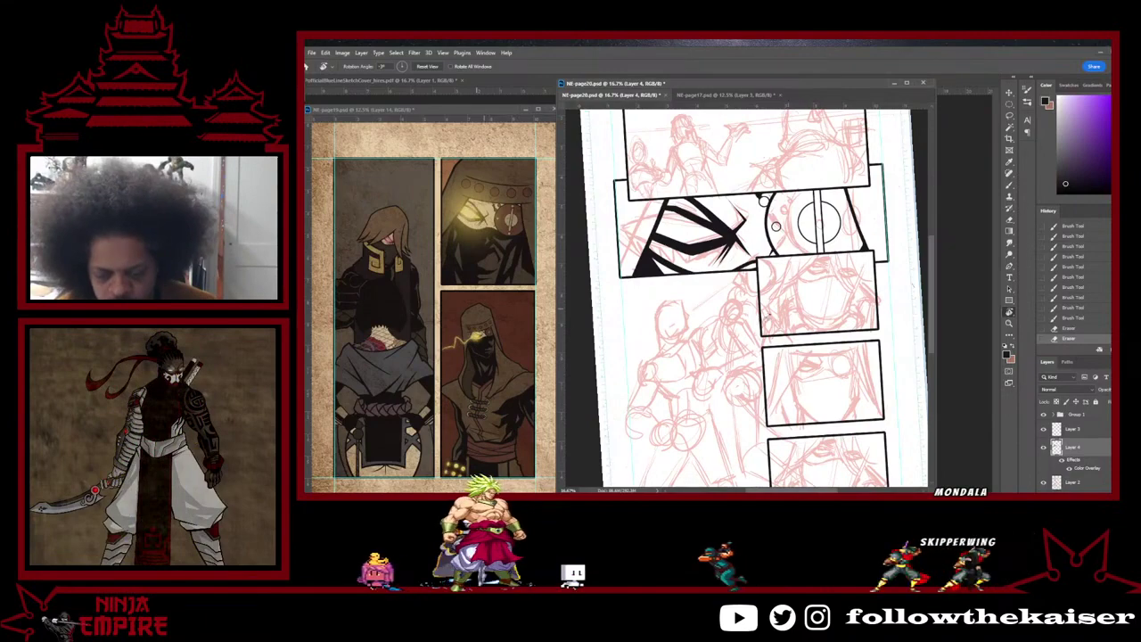
Step: Switch to the Polygonal Lasso and create a new layer above Layer 4 for the second panel's effect lines
key("ctrl+plus")
left_click_drag(626, 224, 697, 312)
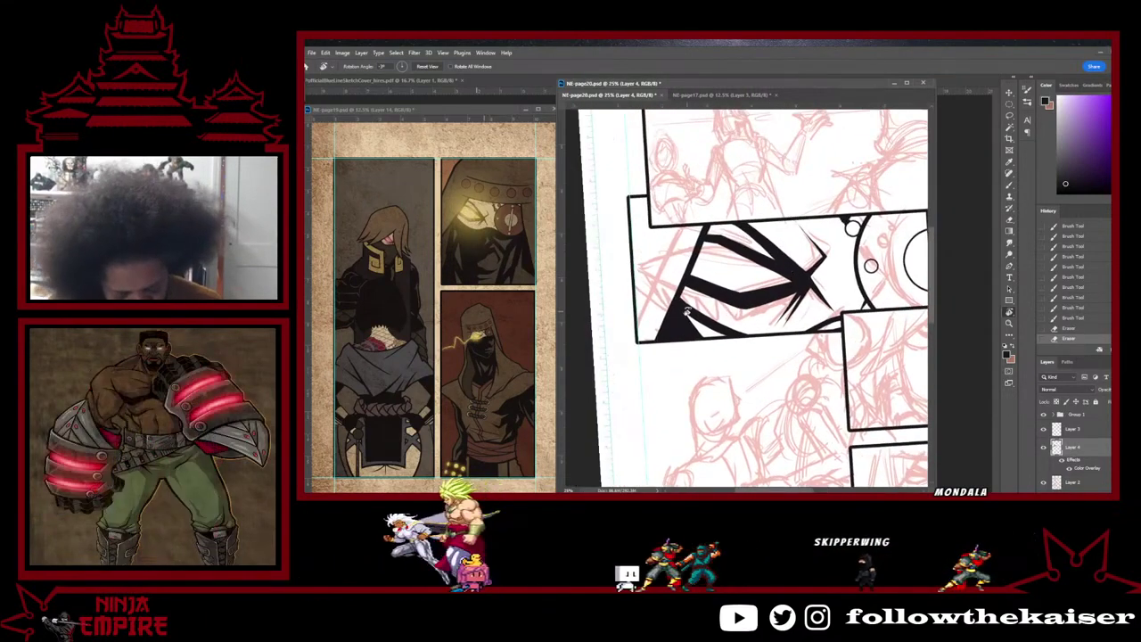
key("l")
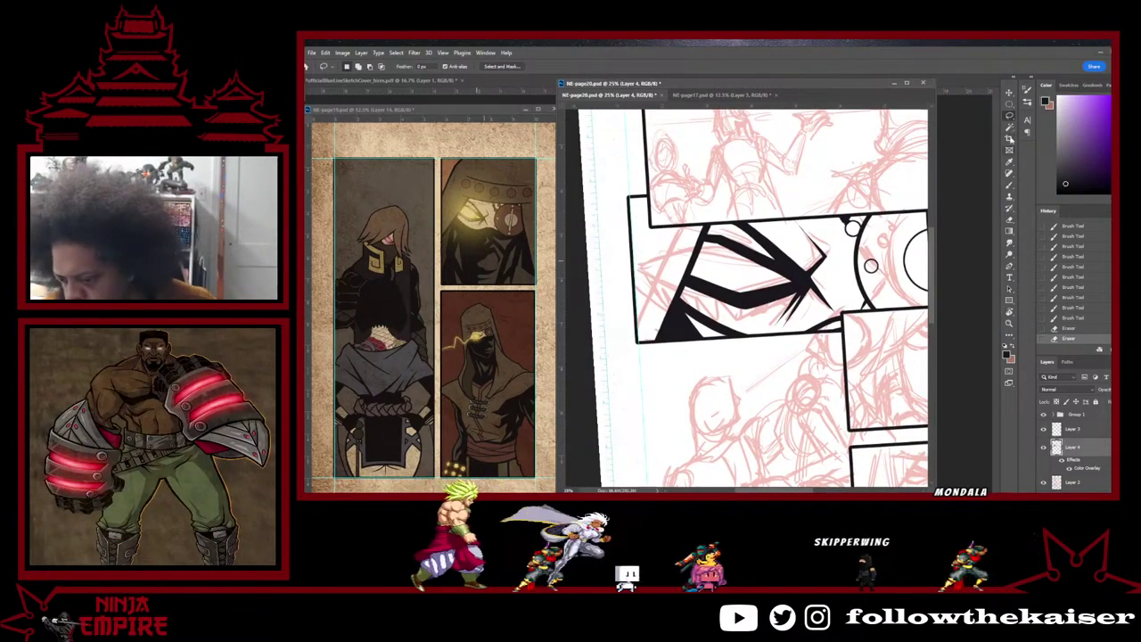
right_click(1010, 116)
left_click(1052, 124)
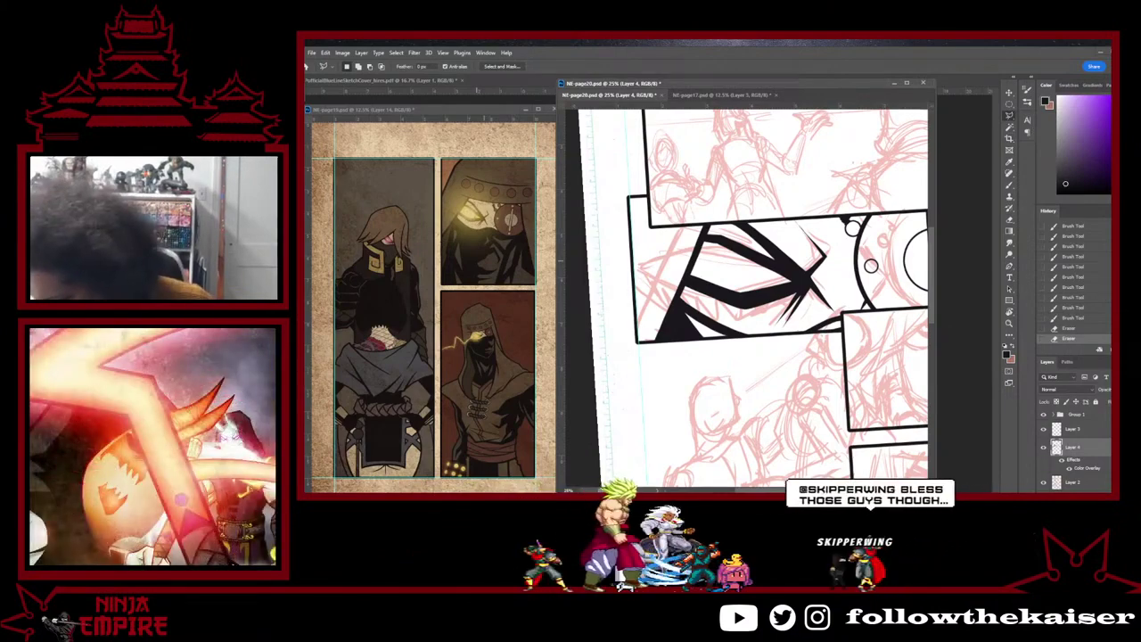
key("ctrl+shift+alt+n")
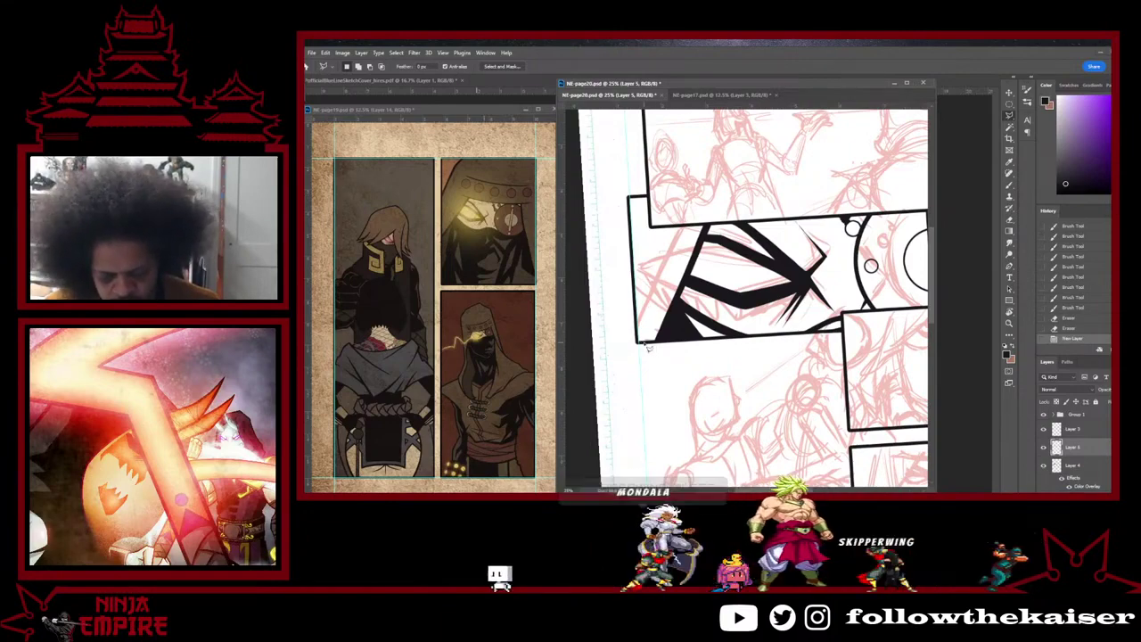
Step: Select pointed wedges with the Polygonal Lasso, running from the second panel's outer border beside the eye inward over its slanted line
left_click_drag(652, 339, 707, 305)
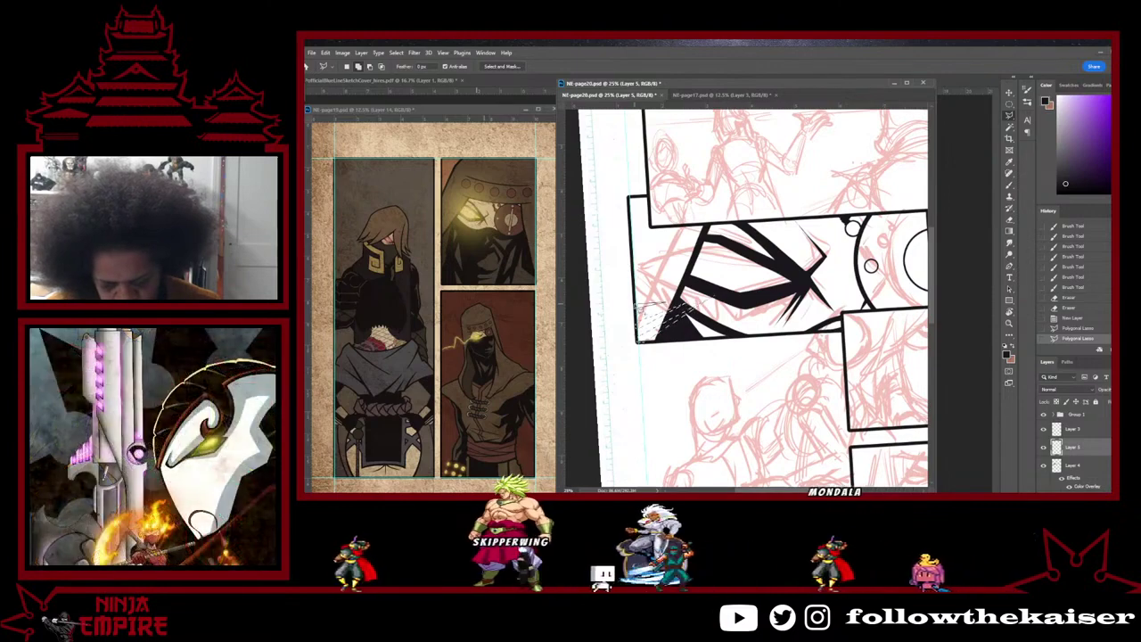
left_click(637, 305)
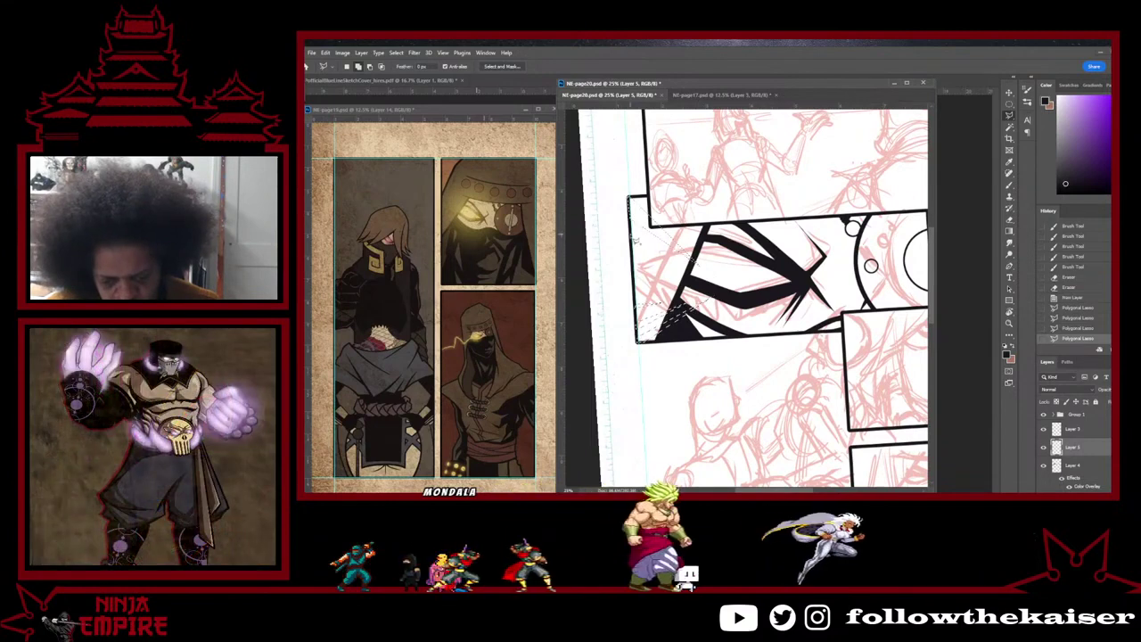
left_click(633, 235)
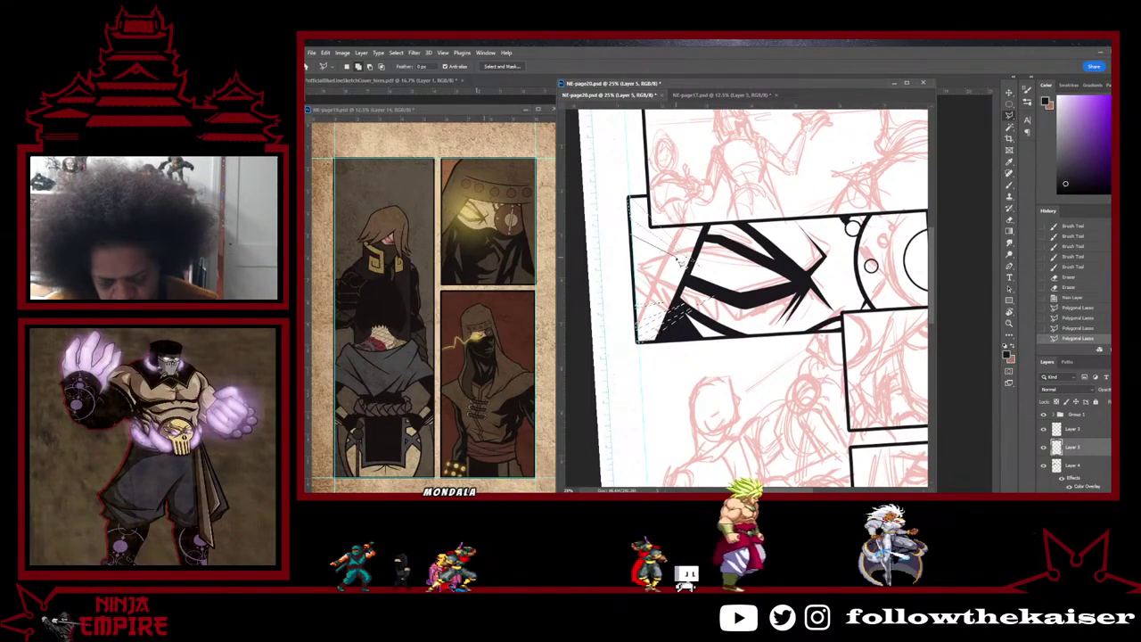
left_click(696, 262)
double_click(634, 258)
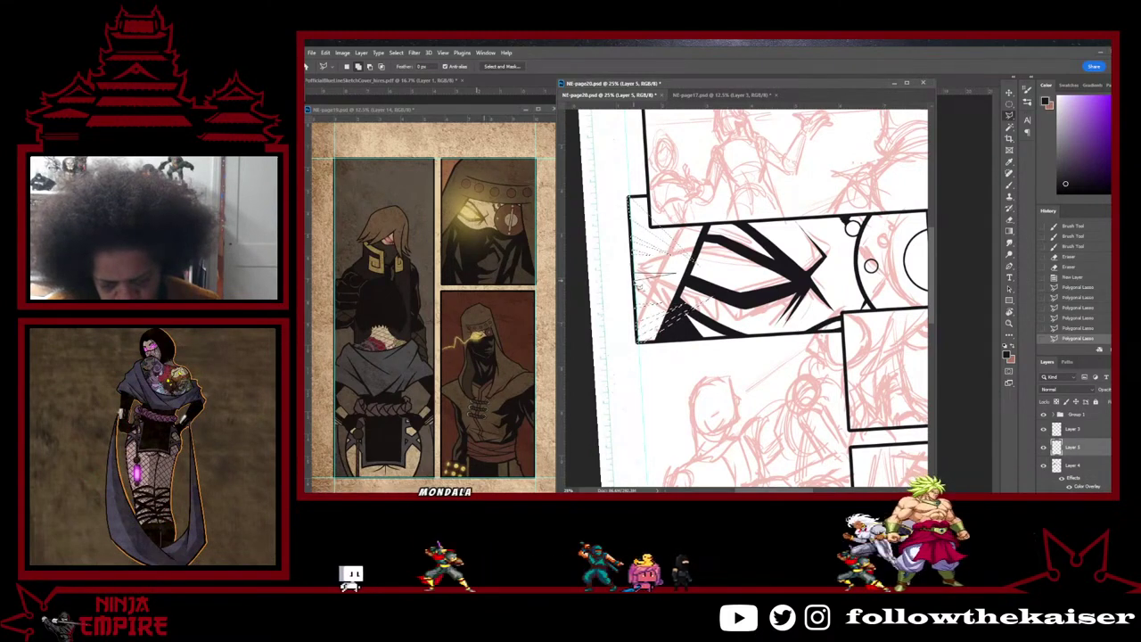
Step: Undo the deselection and add a thin wedge to the selection from the lower border beside the black corner
mouse_move(740, 330)
left_mouse_down()
mouse_move(633, 324)
mouse_move(683, 325)
left_mouse_up()
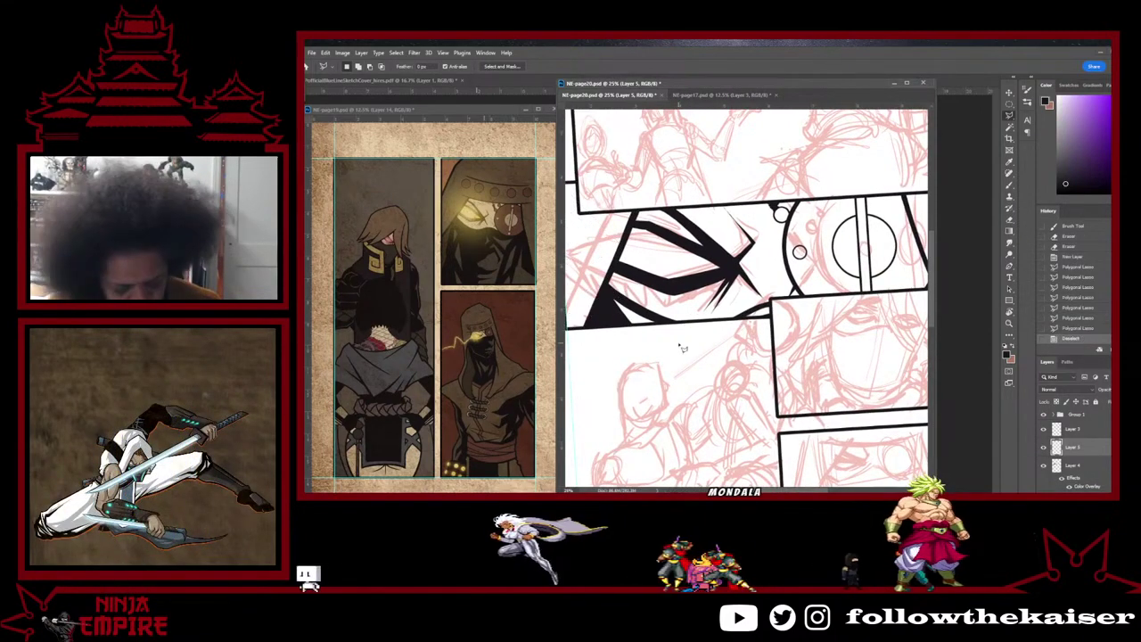
key("ctrl+z")
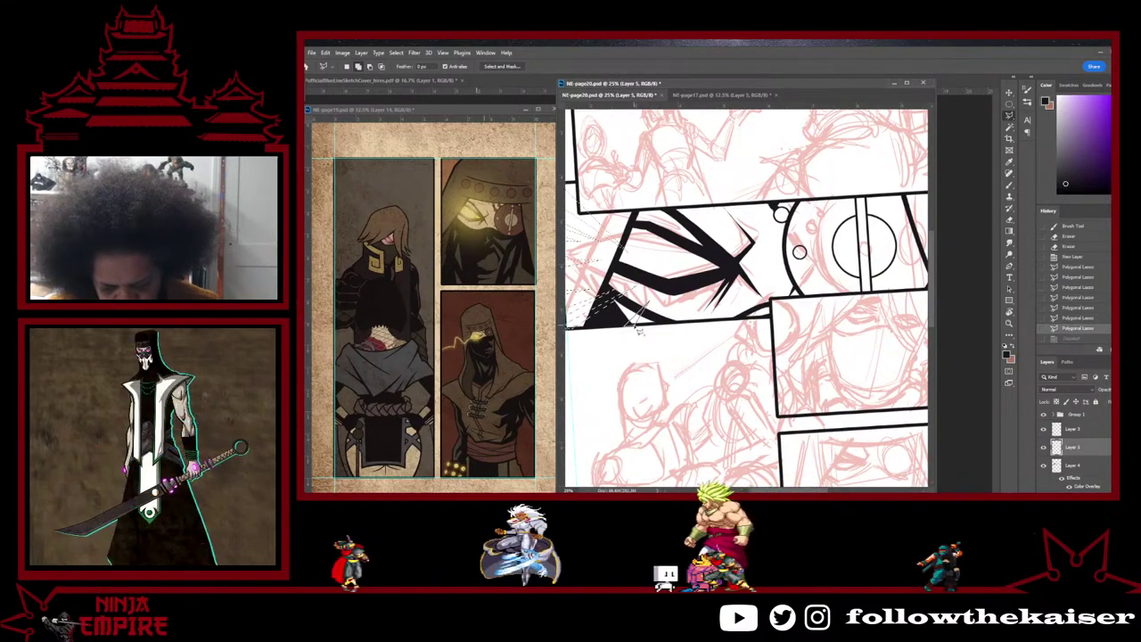
double_click(636, 326)
Step: Add pointed wedges to the selection from the second panel's outer border toward the round eyepiece, including its upper and lower corners
mouse_move(733, 319)
left_mouse_down()
mouse_move(729, 331)
mouse_move(726, 317)
mouse_move(658, 327)
left_mouse_up()
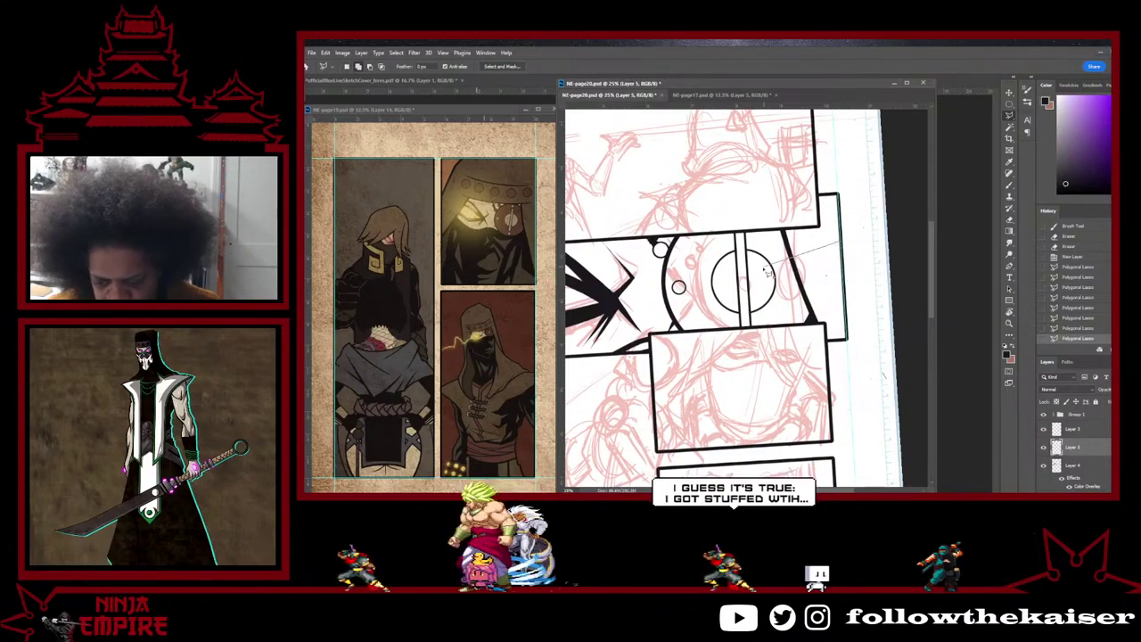
left_click(839, 241)
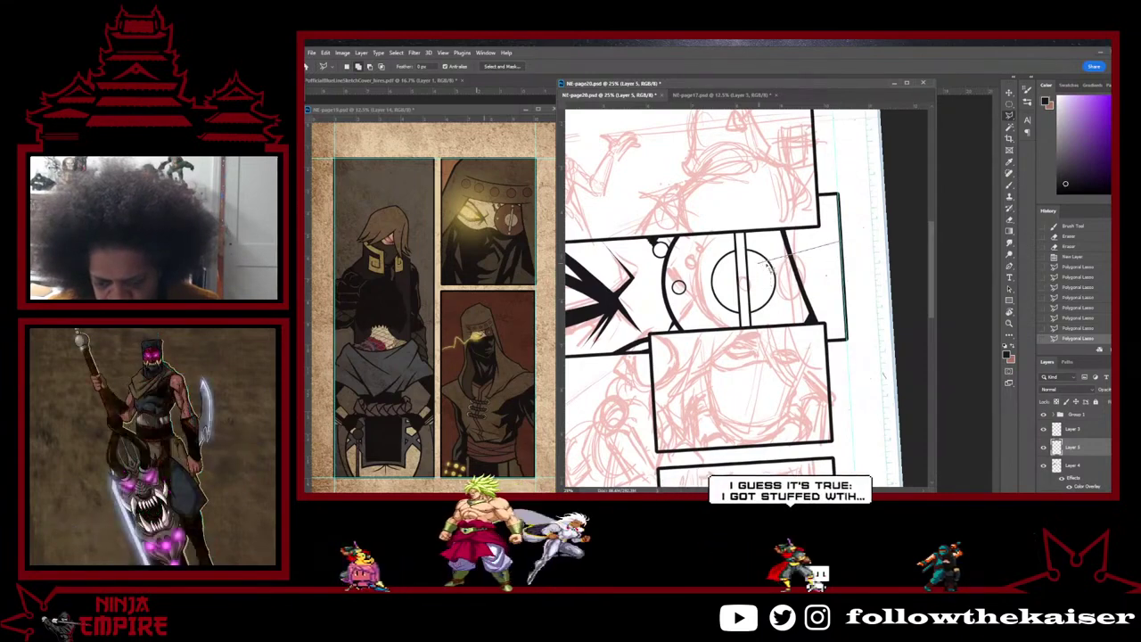
left_click(759, 264)
left_click(847, 256)
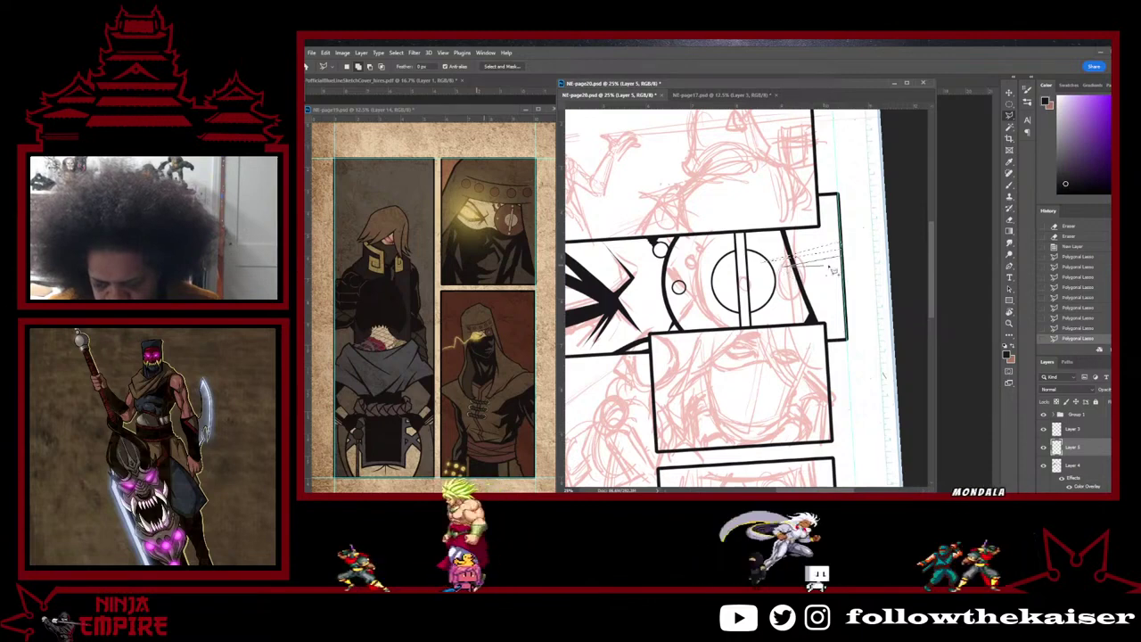
double_click(842, 264)
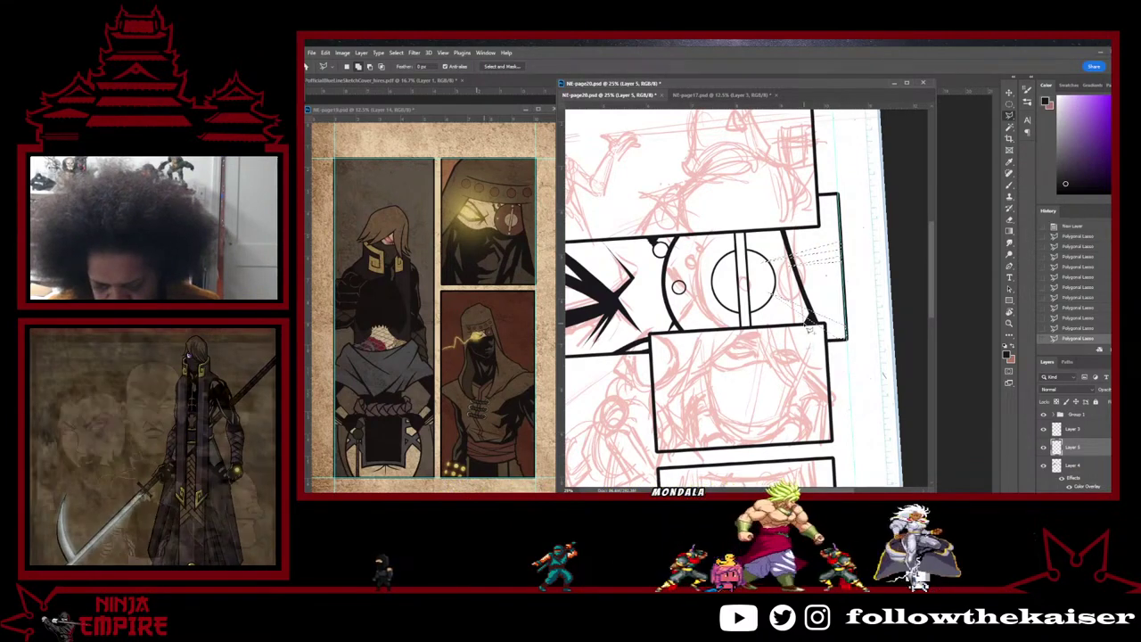
left_click(808, 328)
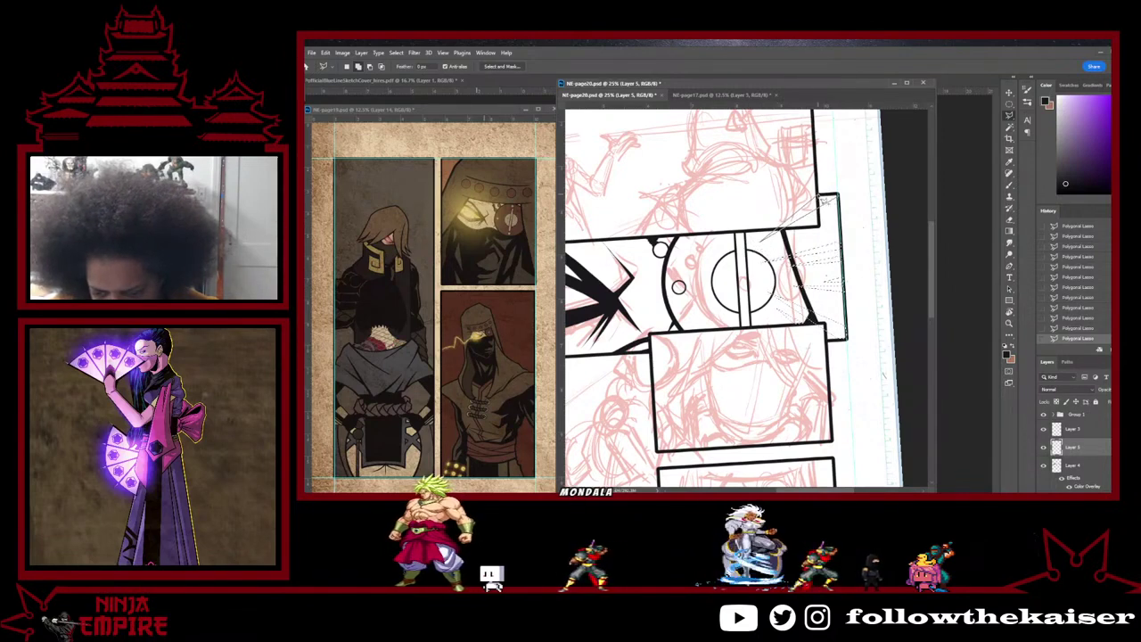
double_click(841, 197)
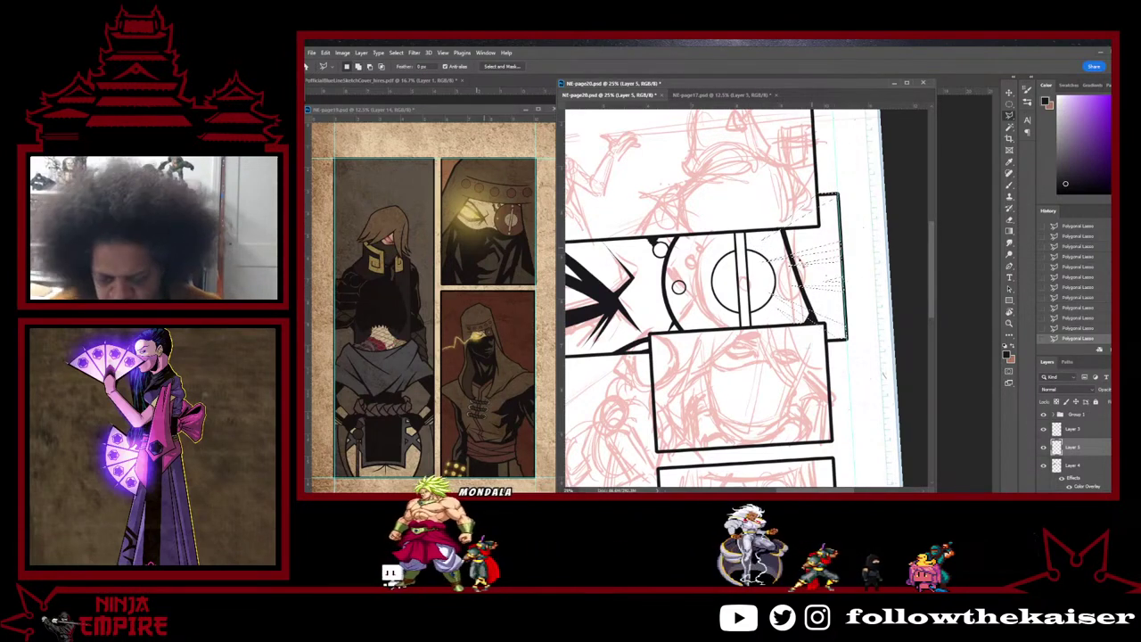
Step: Add further thin wedges to the selection along the second panel's lower border beneath the eye
mouse_move(743, 281)
left_mouse_down()
mouse_move(912, 250)
mouse_move(886, 265)
left_mouse_up()
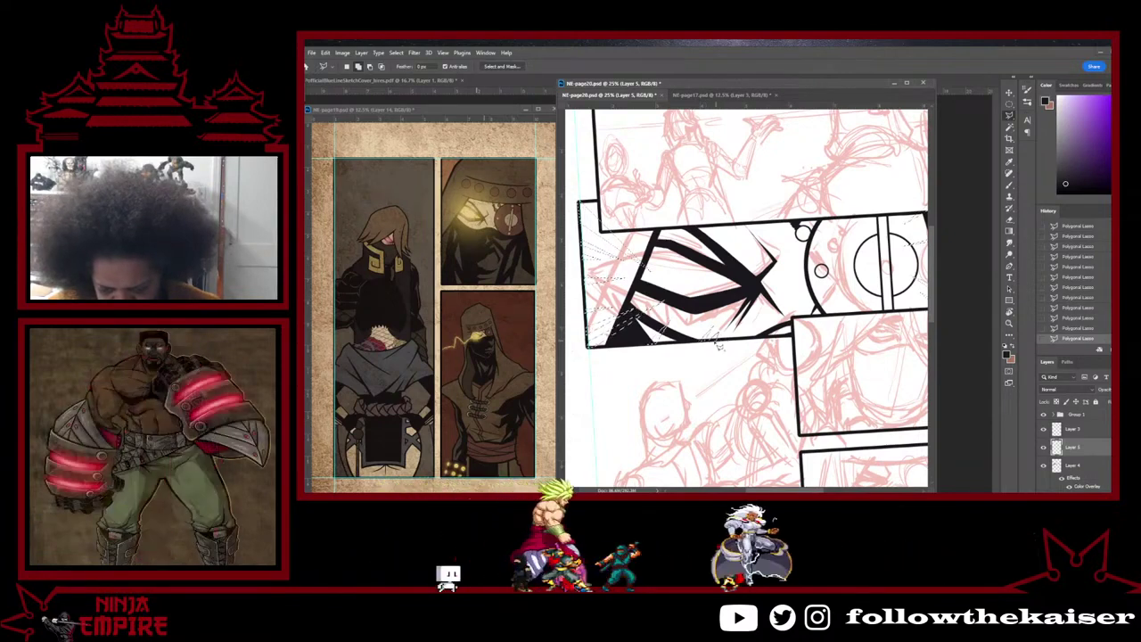
left_click_drag(771, 349, 756, 361)
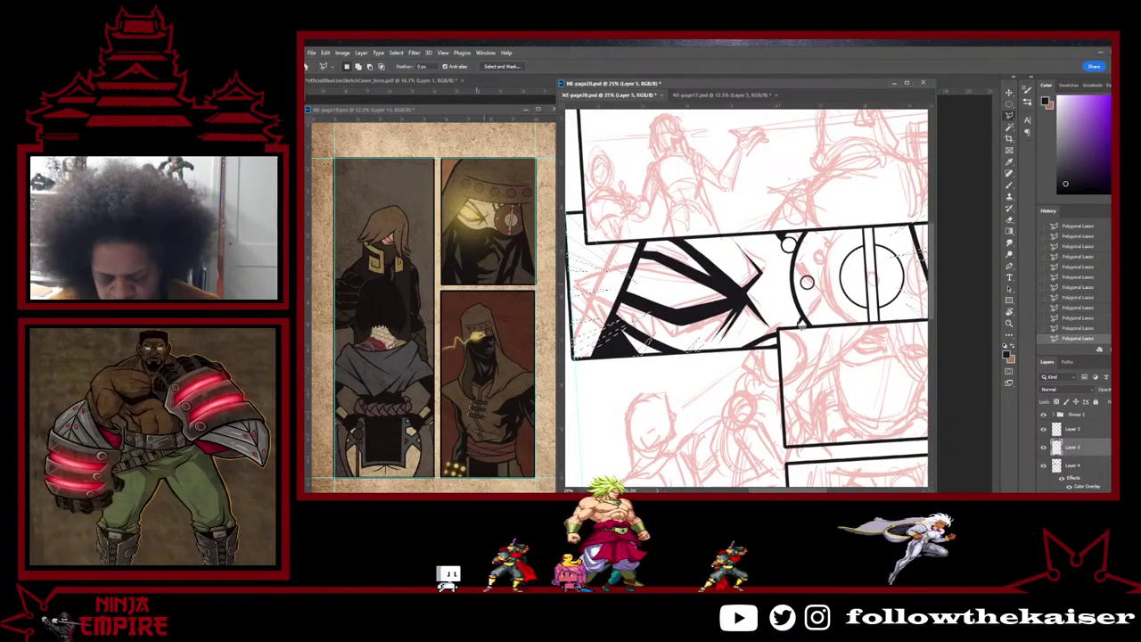
Step: Fill the lassoed speed-line spikes at both ends of the wide eye panel with black on Layer 5
scroll(781, 327, "down", 2)
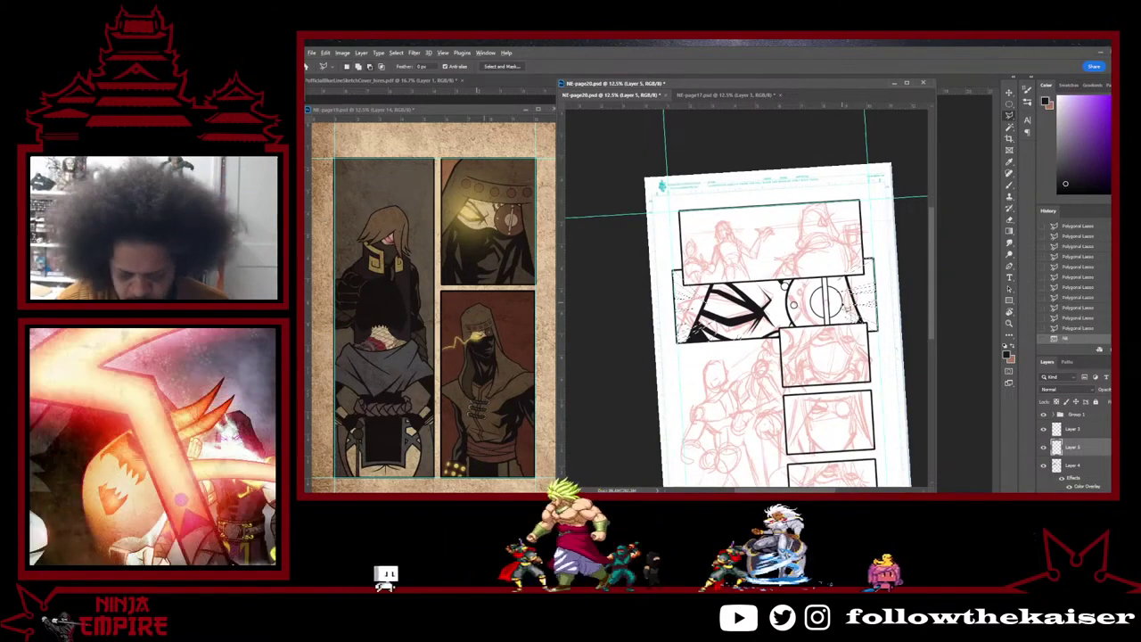
key("alt+BackSpace")
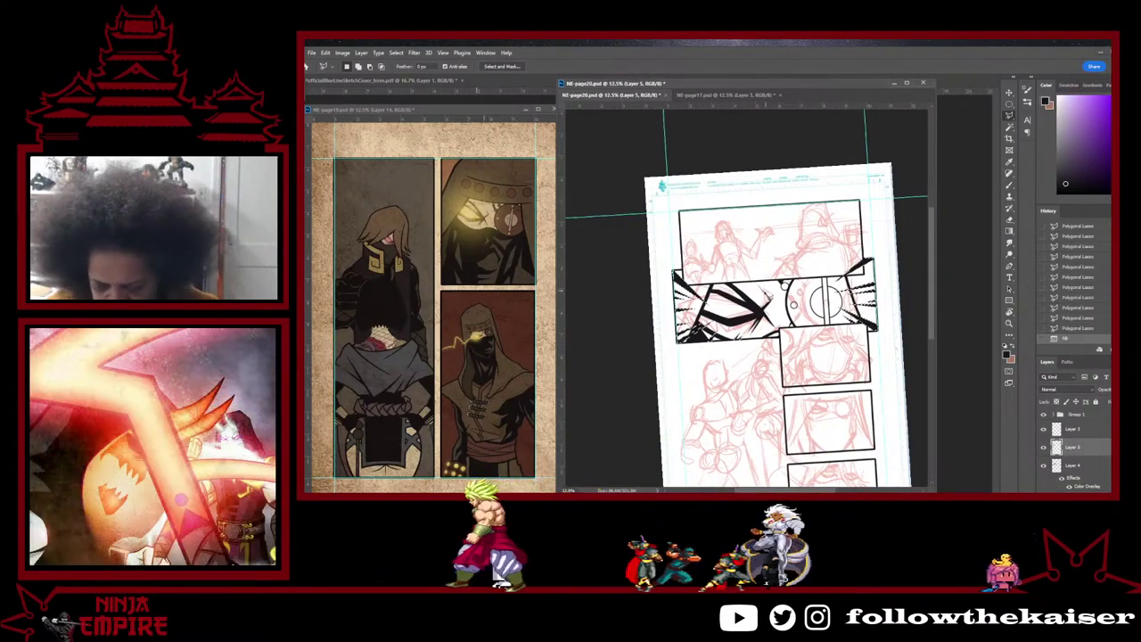
left_click(396, 52)
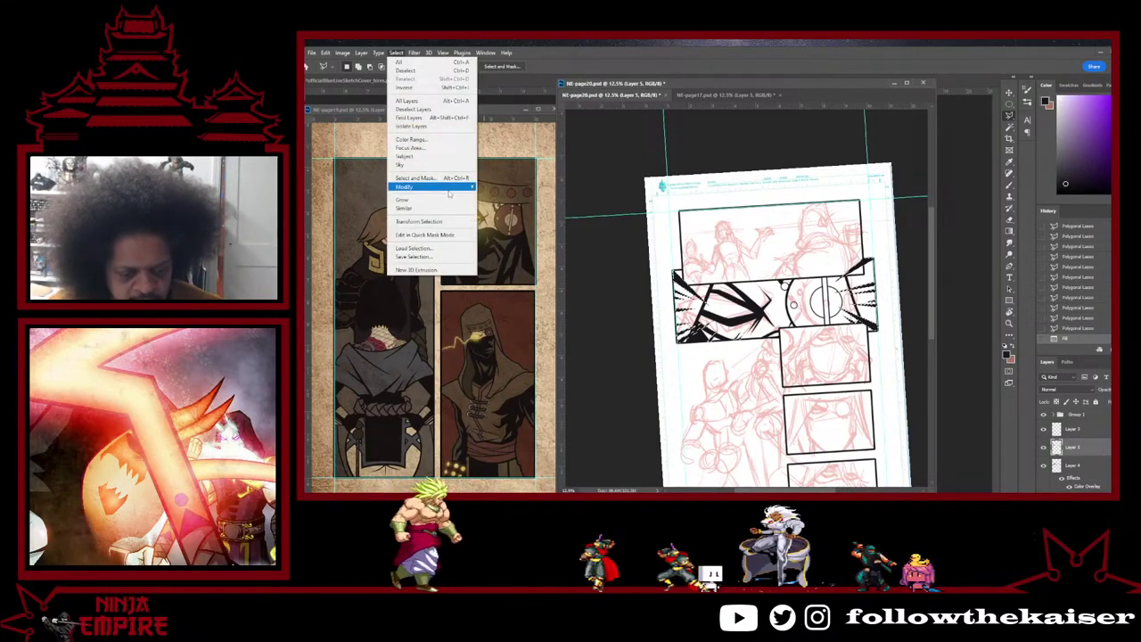
mouse_move(451, 194)
left_click(500, 214)
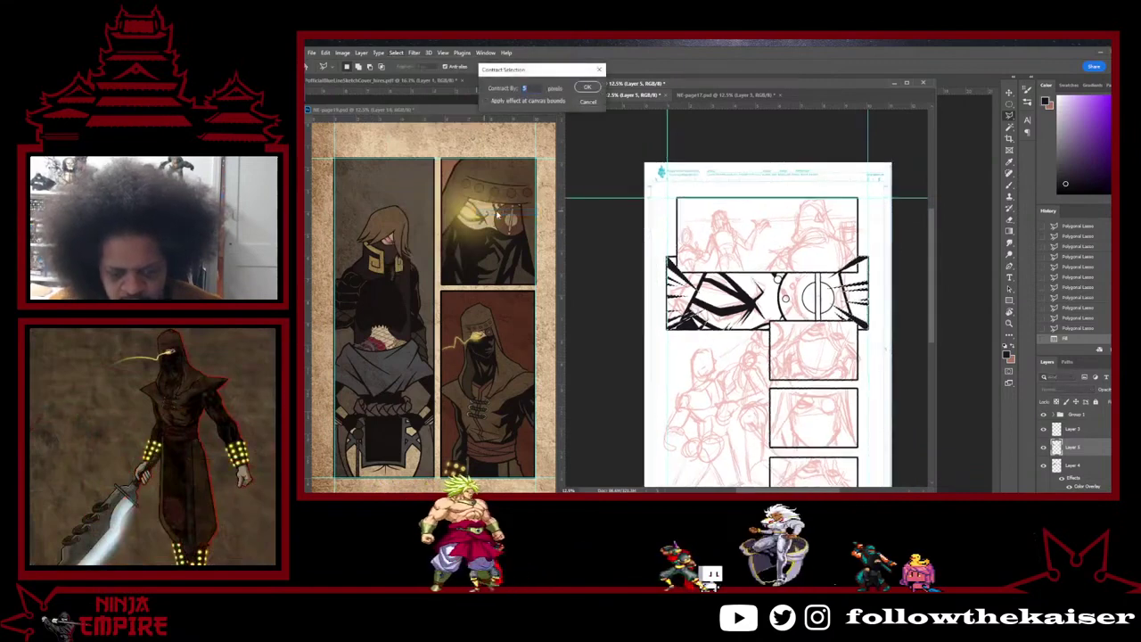
key("Return")
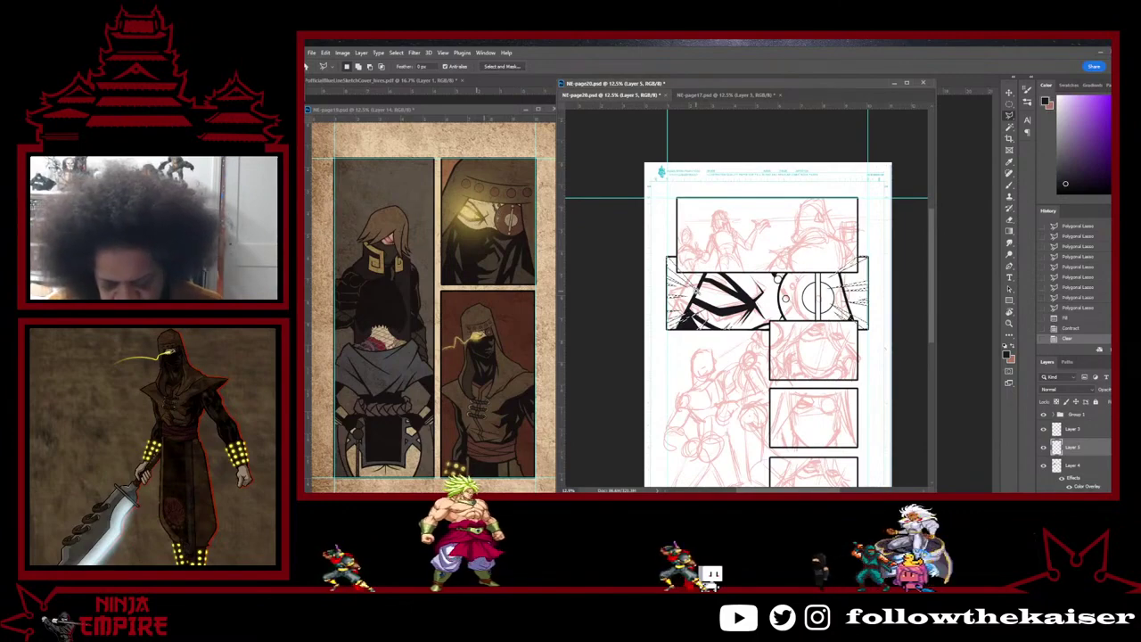
scroll(697, 289, "up", 3)
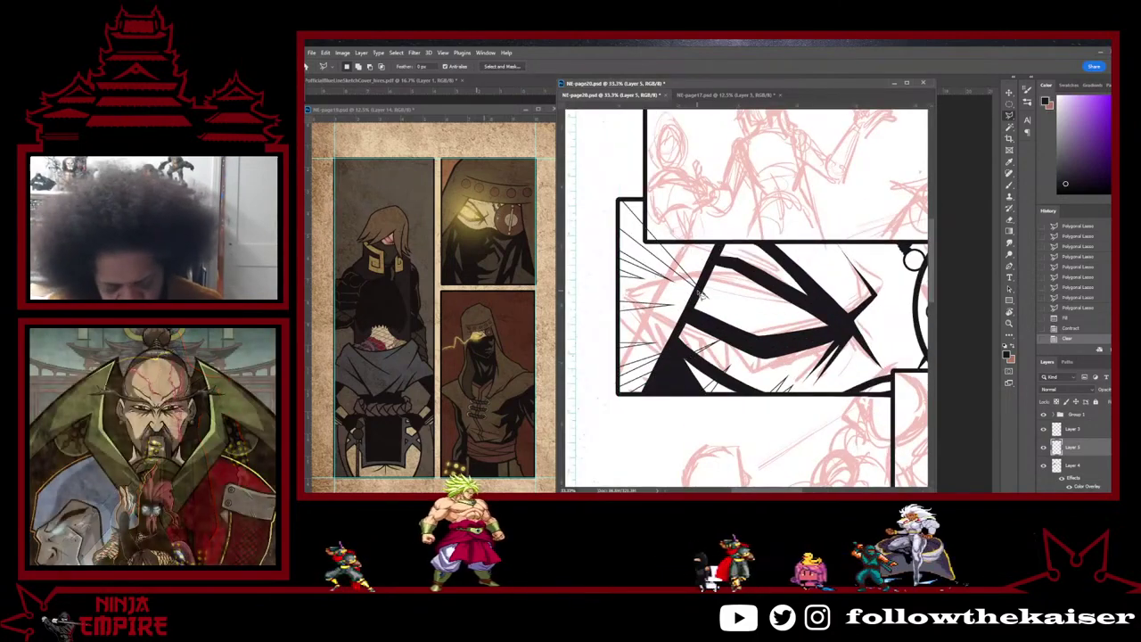
key("ctrl+z")
key("ctrl+z")
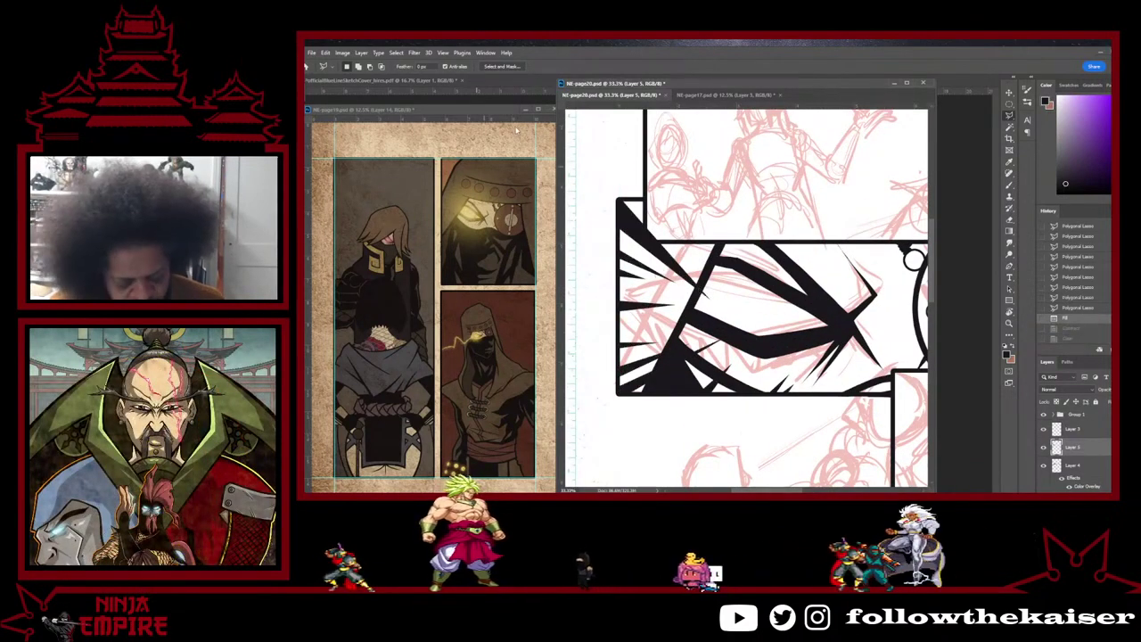
Step: Contract the spike selection and clear its interior to leave only black outlines, removing the selection when done
left_click(397, 53)
mouse_move(443, 190)
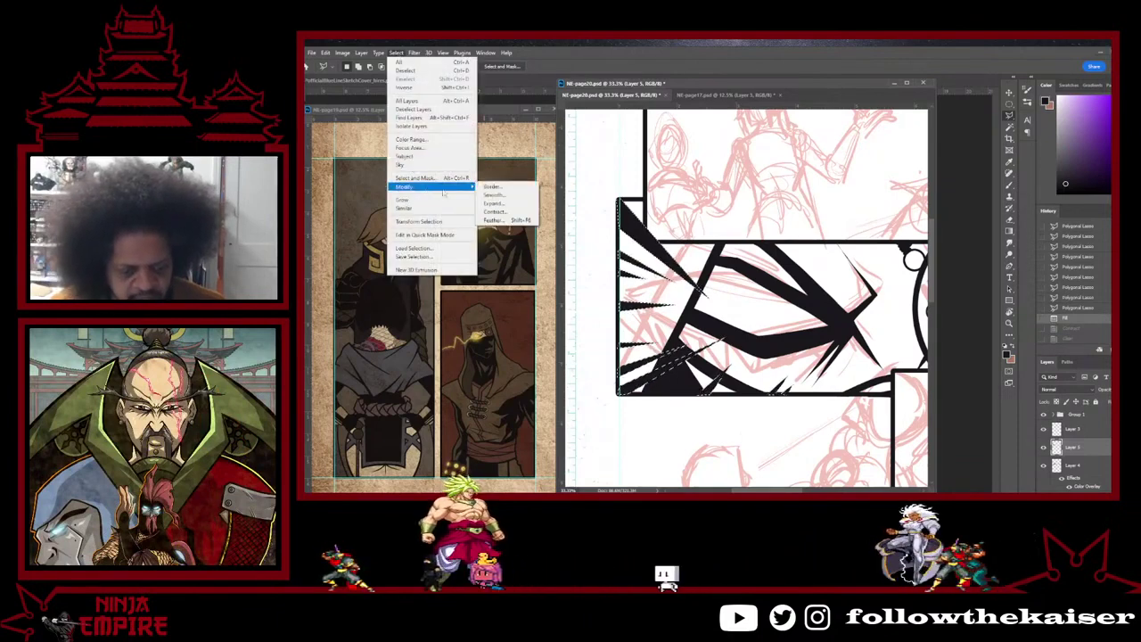
left_click(495, 212)
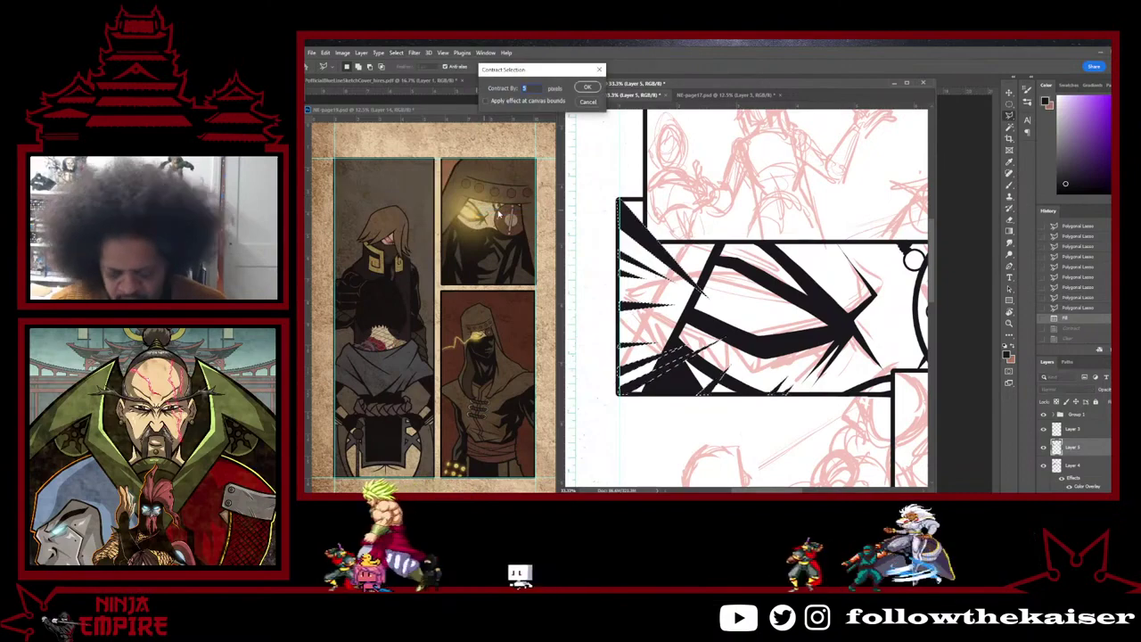
key("Return")
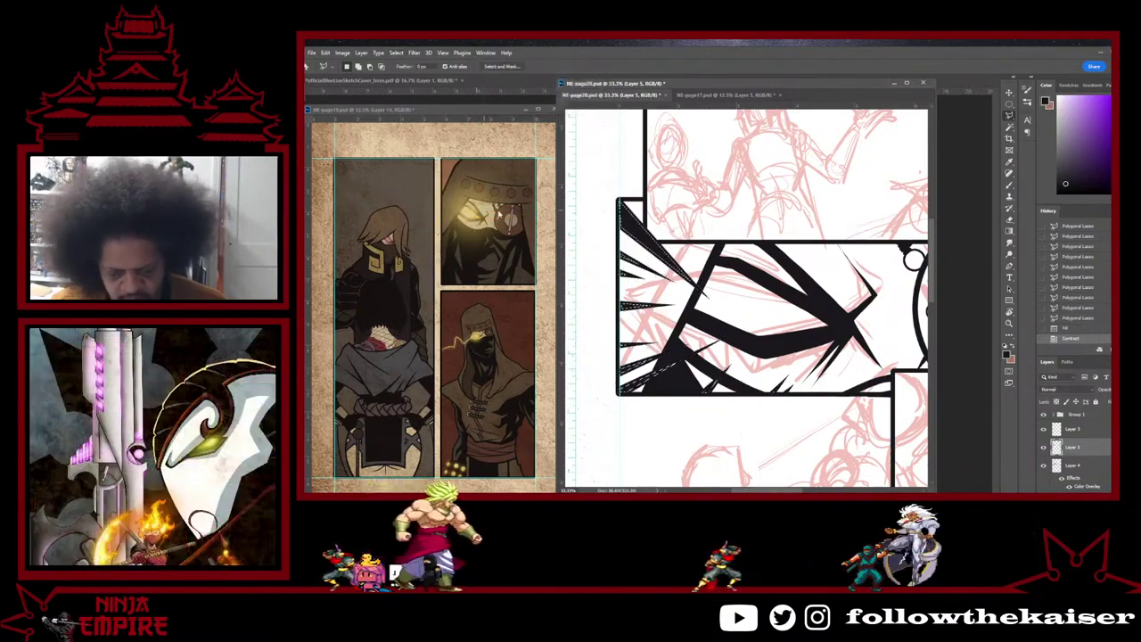
key("Delete")
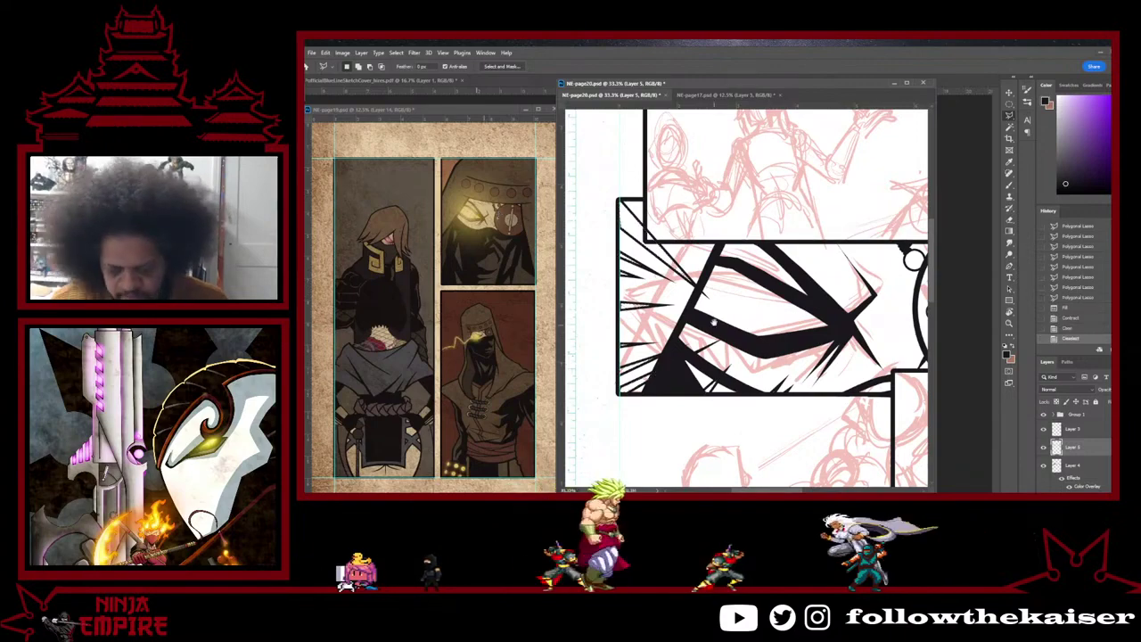
Step: Set the opacity of Layer 4, which holds the inked mask lines, to 50%
mouse_move(714, 322)
left_mouse_down()
mouse_move(654, 306)
mouse_move(702, 318)
left_mouse_up()
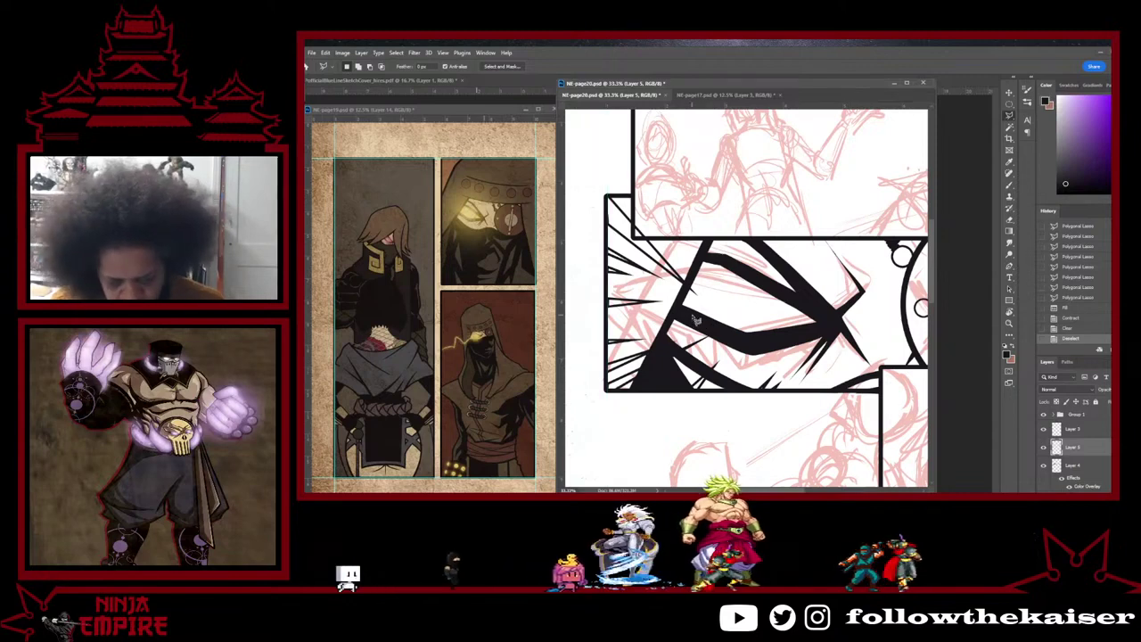
scroll(647, 314, "up", 2)
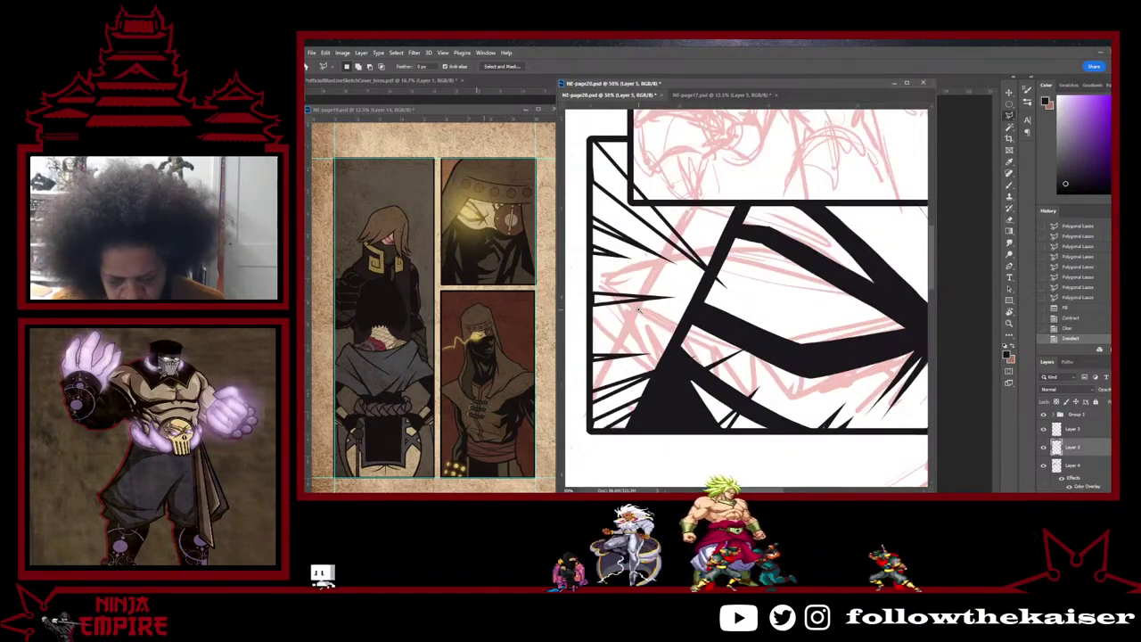
scroll(668, 319, "down", 2)
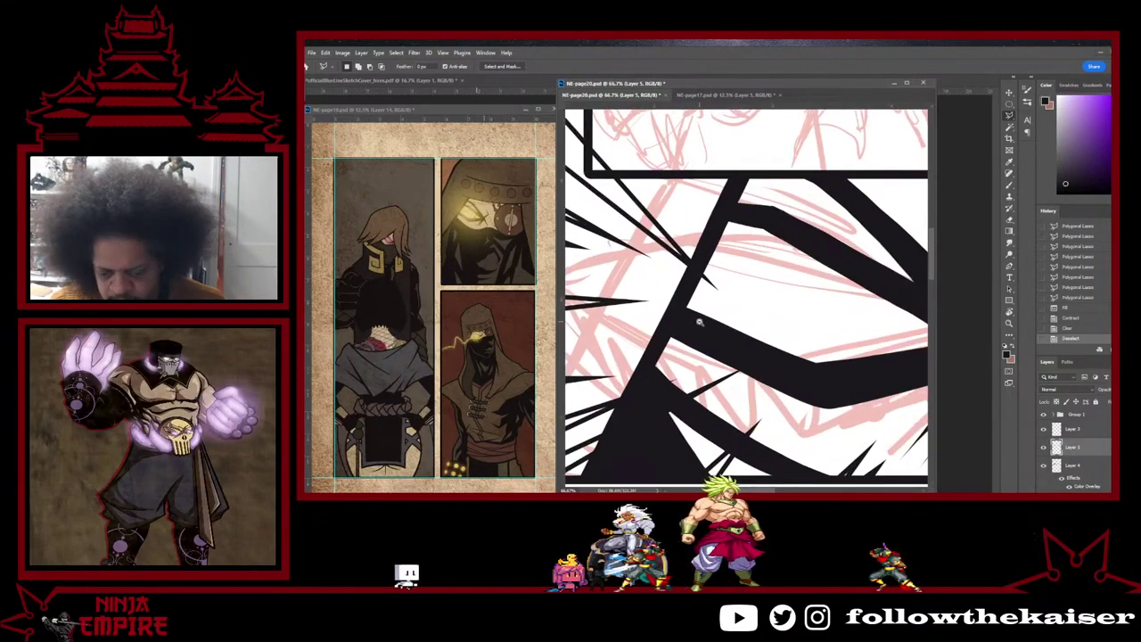
mouse_move(724, 350)
left_mouse_down()
mouse_move(653, 312)
mouse_move(762, 318)
mouse_move(731, 313)
left_mouse_up()
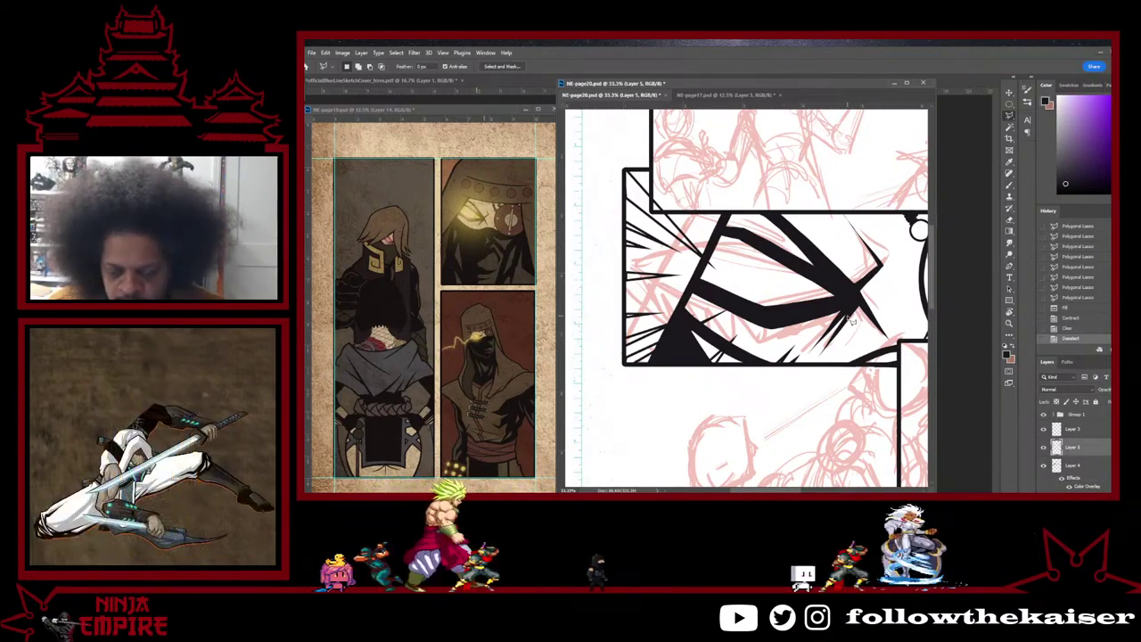
left_click_drag(833, 324, 562, 310)
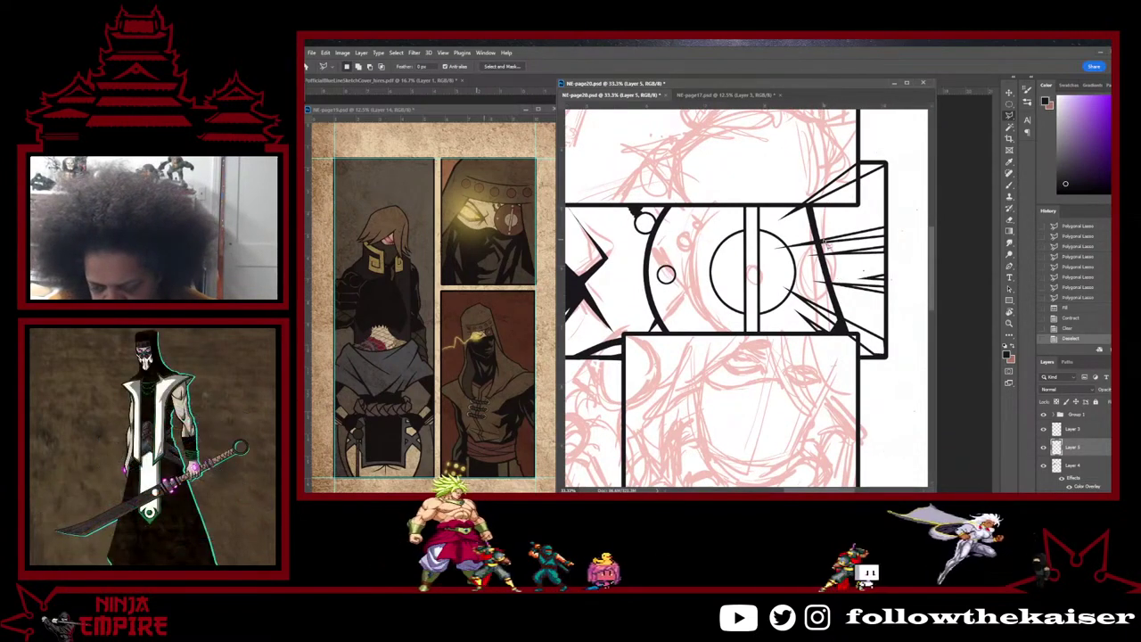
left_click(1106, 464)
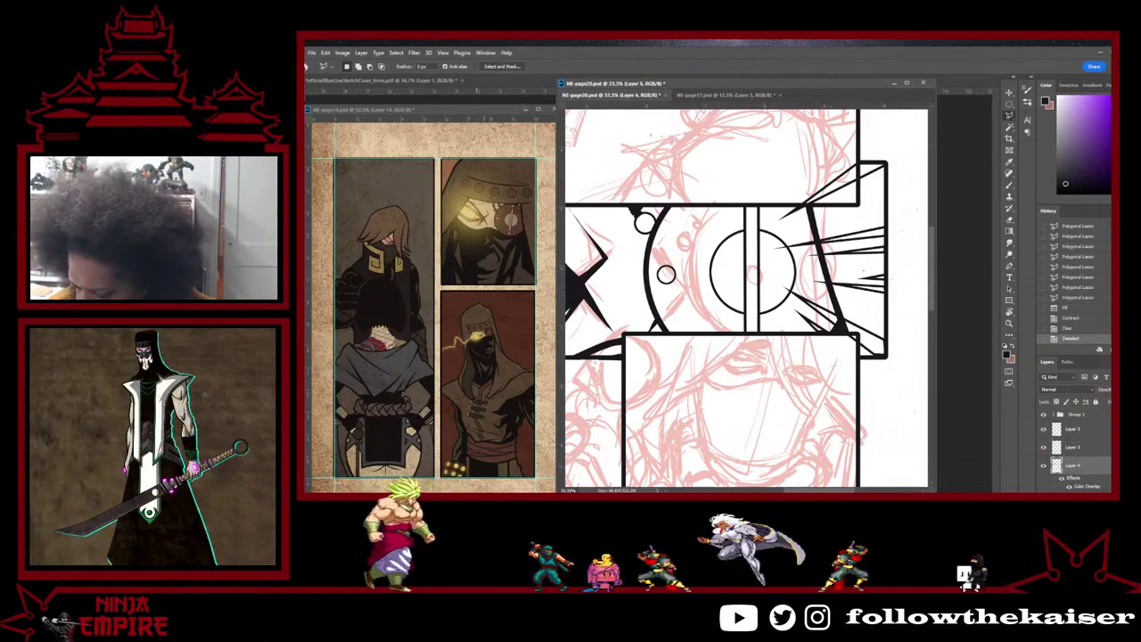
key("5")
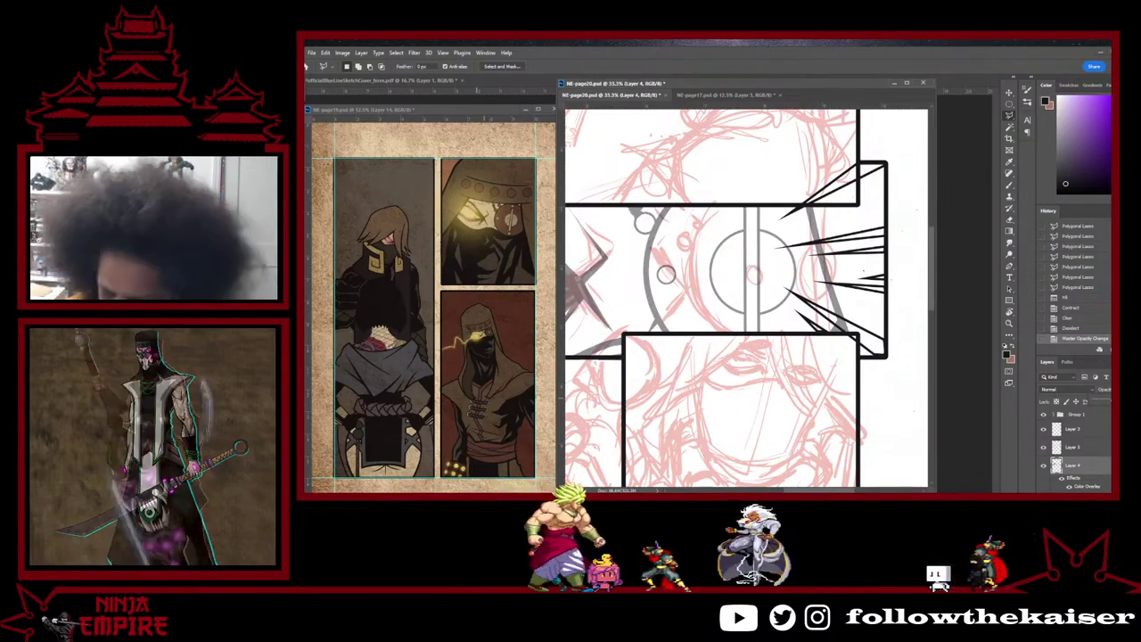
Step: Erase stray line parts on Layer 5 around the upper-right corner of the panel below, undoing the last stroke
scroll(836, 332, "up", 2)
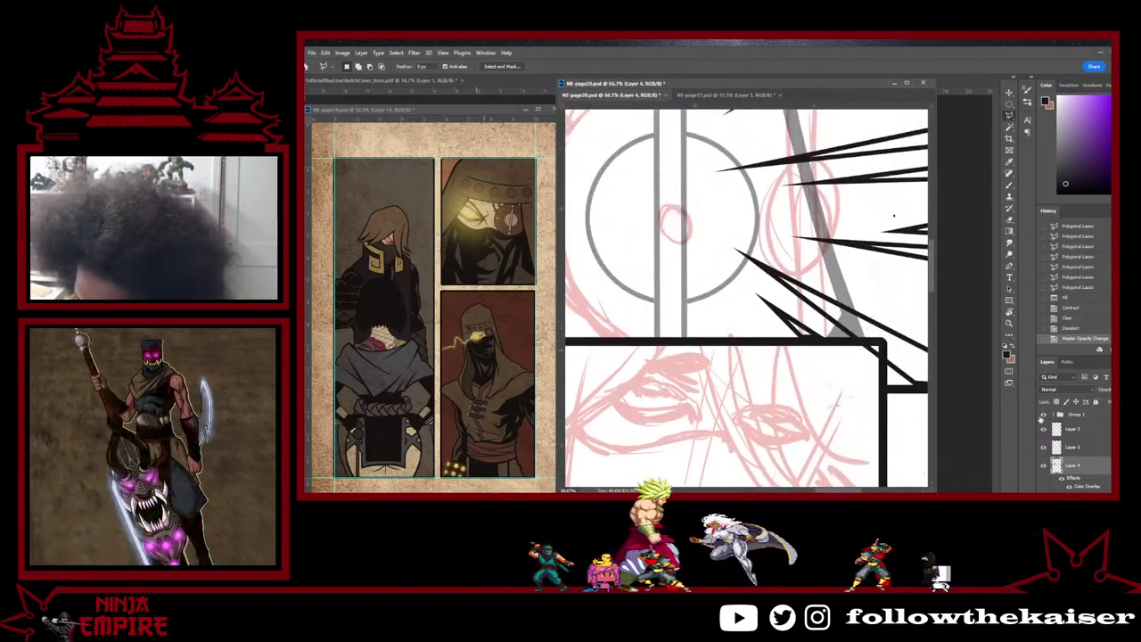
key("b")
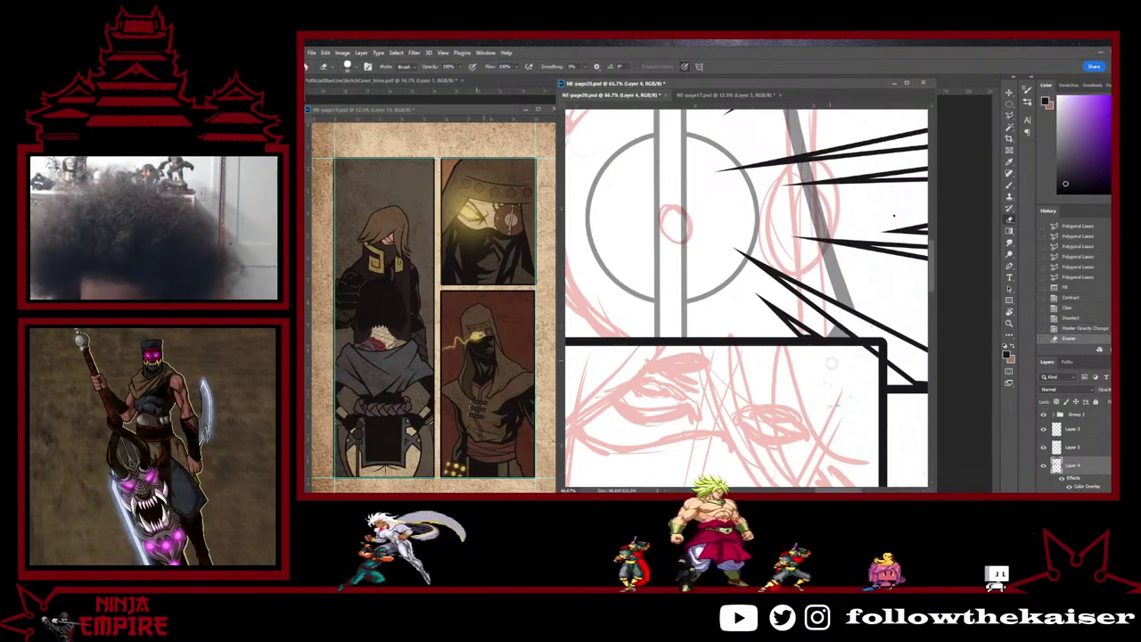
left_click(1074, 447)
left_click(806, 338)
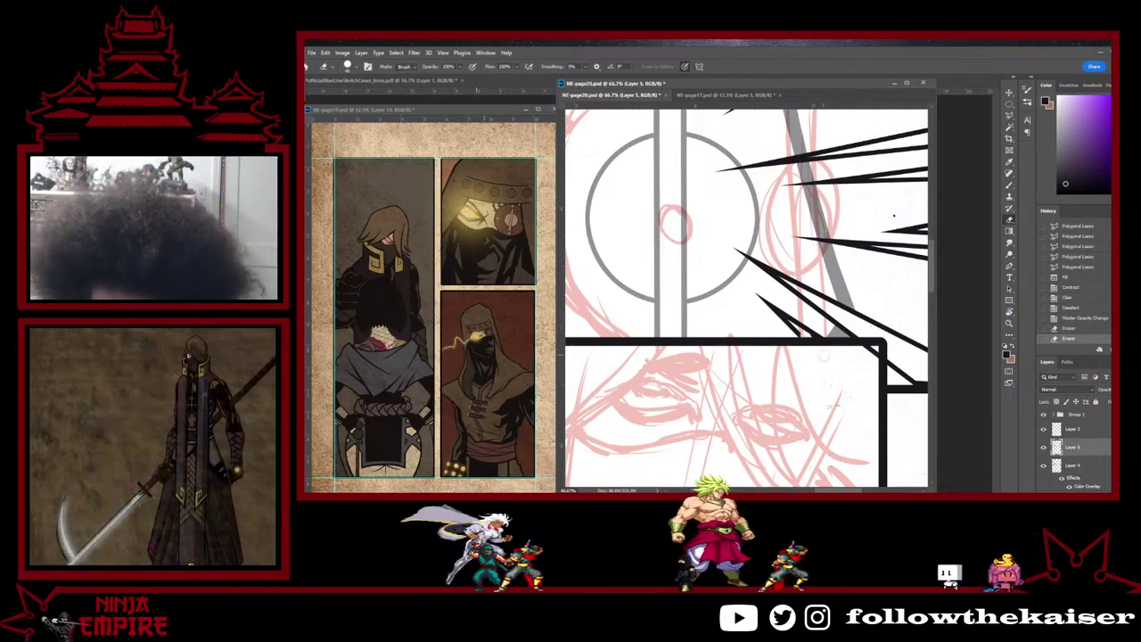
left_click(825, 355)
key("ctrl+z")
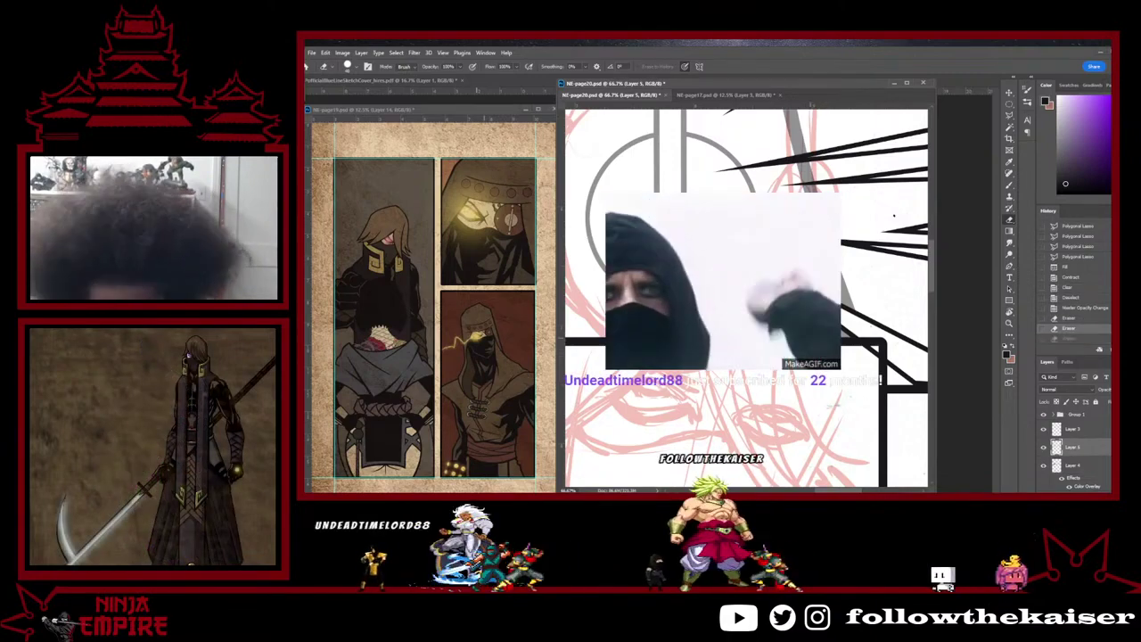
Step: Shrink the eraser and dab away the remaining speed-line overlap just inside the upper border of the panel below
key("bracketleft")
key("bracketleft")
key("bracketleft")
left_click(825, 355)
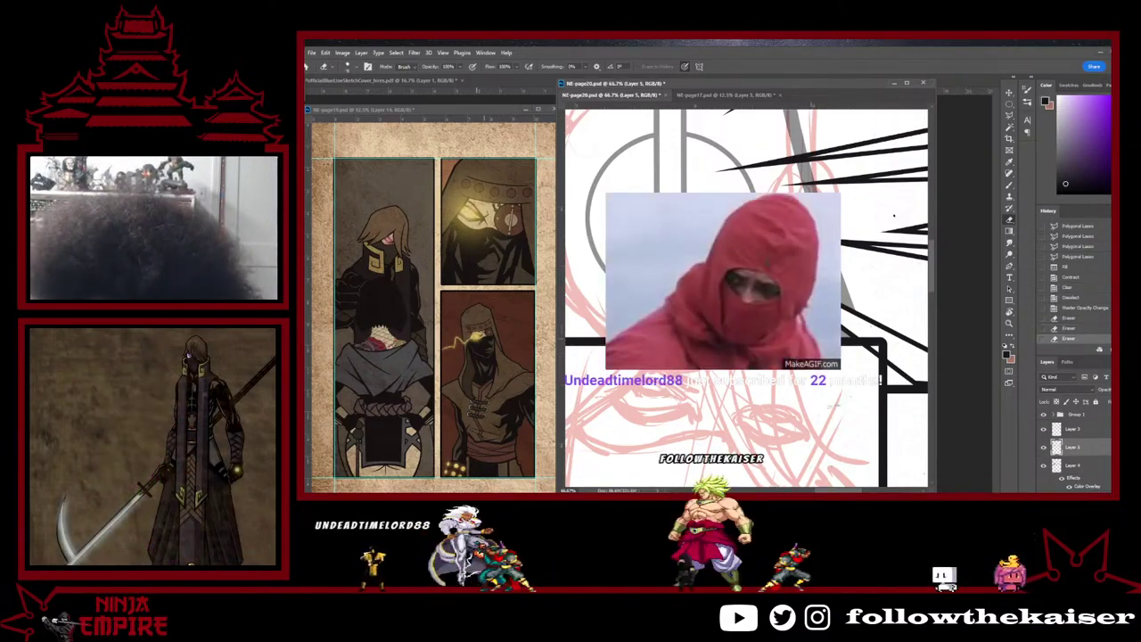
left_click(813, 355)
left_click(816, 355)
left_click(818, 355)
left_click(819, 355)
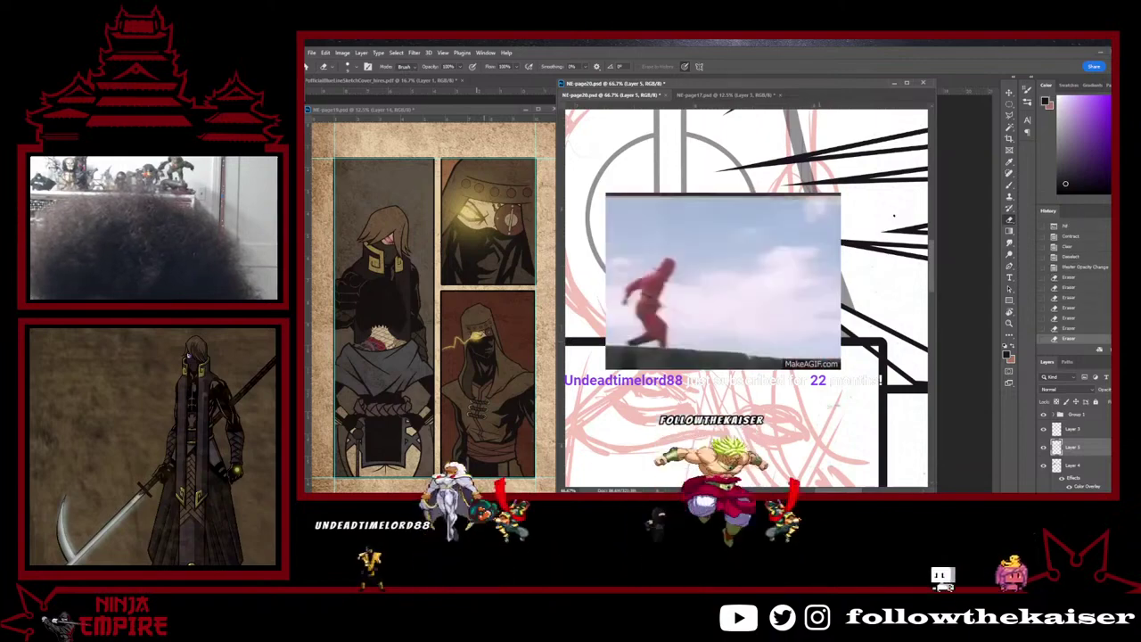
left_click(820, 355)
left_click(820, 355)
left_click(821, 355)
left_click(821, 355)
left_click(820, 355)
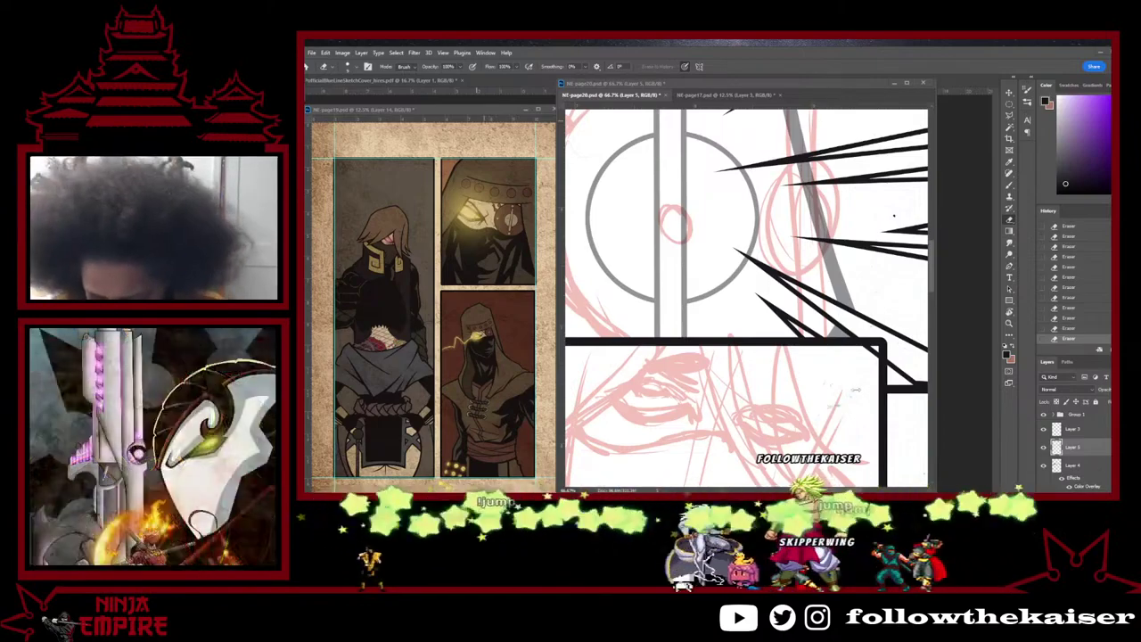
Step: Erase the excess black where the speed lines meet the wide panel's right border and lower-right corner
left_click_drag(854, 367, 791, 372)
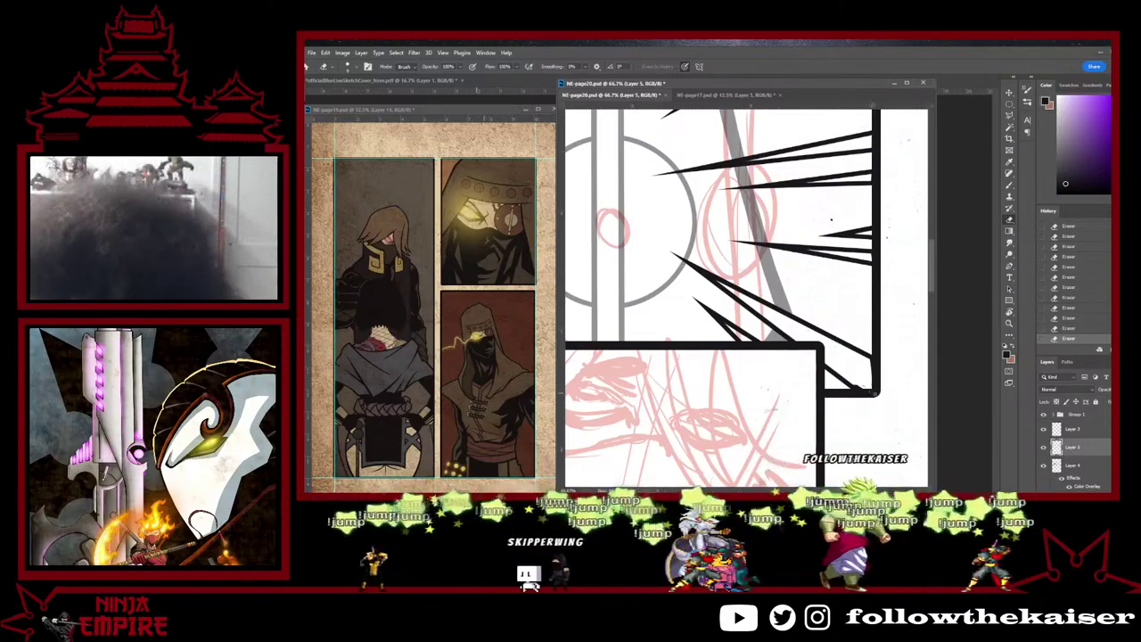
scroll(832, 377, "up", 2)
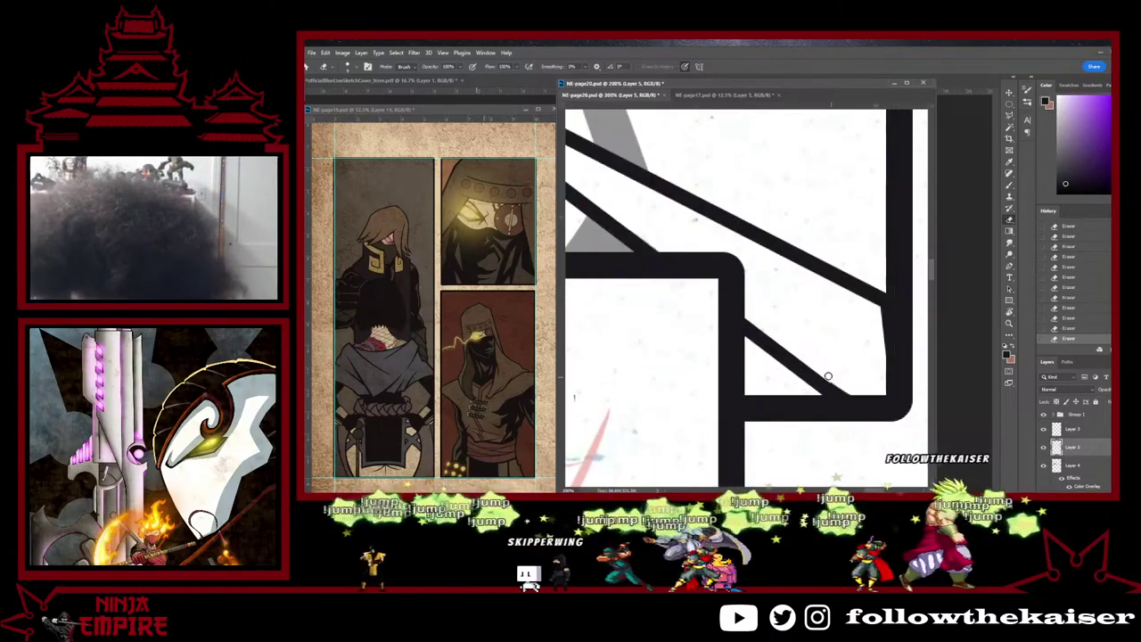
left_click_drag(898, 388, 798, 421)
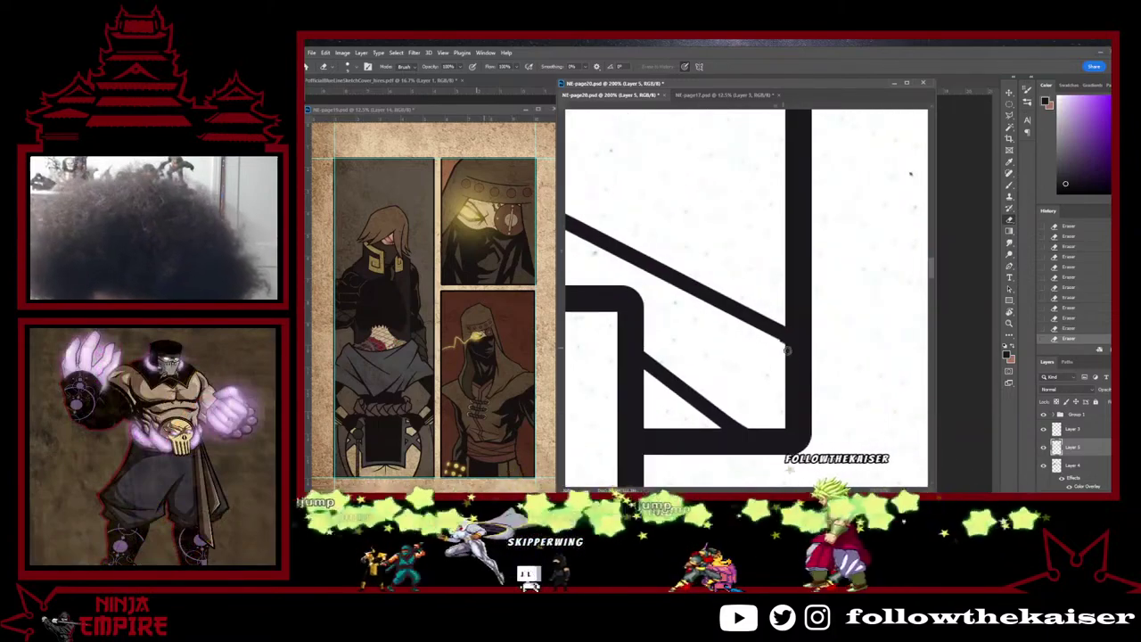
left_click_drag(768, 113, 764, 408)
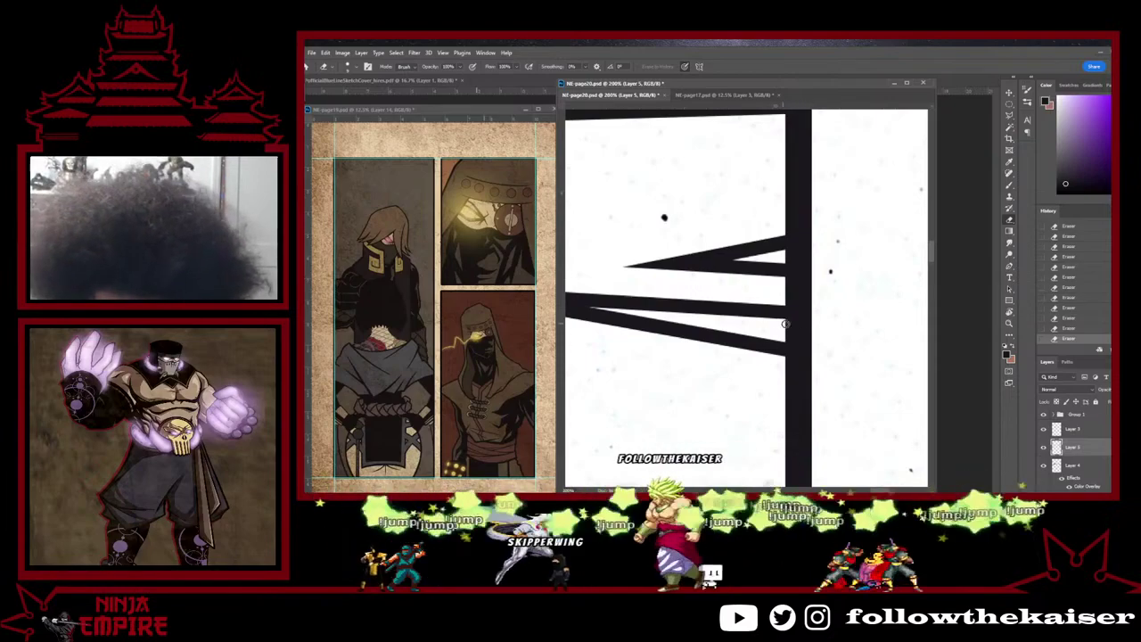
Step: Erase the two upper-right speed lines where they cross into the top panel, using a larger eraser
mouse_move(809, 312)
left_mouse_down()
mouse_move(879, 394)
mouse_move(882, 482)
left_mouse_up()
mouse_move(752, 282)
left_mouse_down()
mouse_move(752, 415)
mouse_move(812, 468)
mouse_move(820, 339)
left_mouse_up()
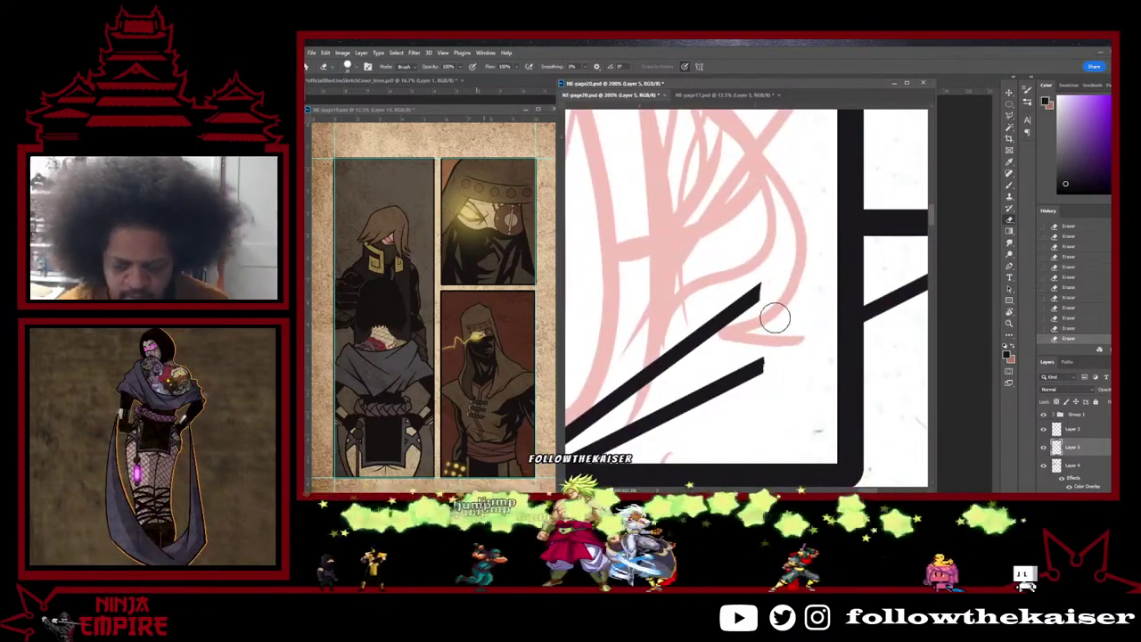
left_click_drag(657, 389, 770, 294)
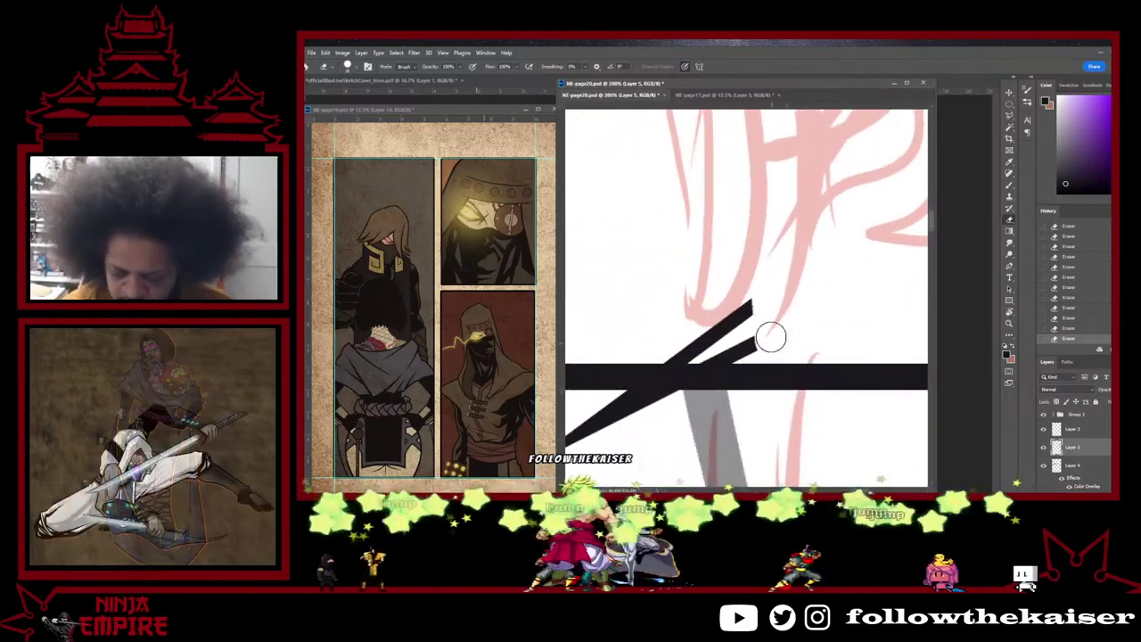
scroll(800, 366, "down", 4)
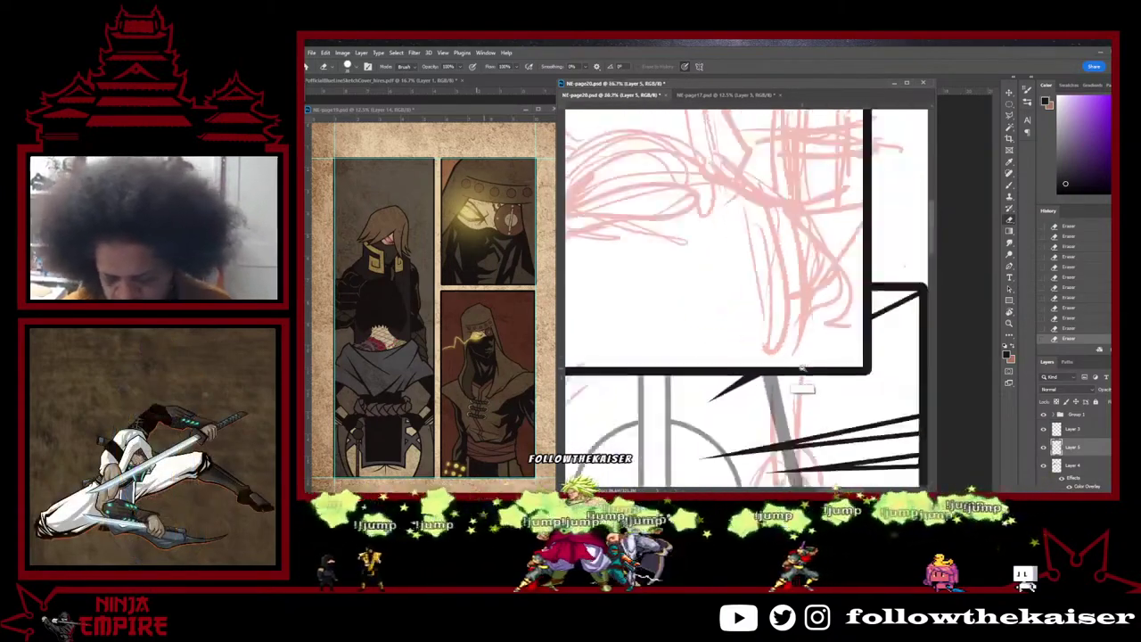
scroll(843, 329, "up", 4)
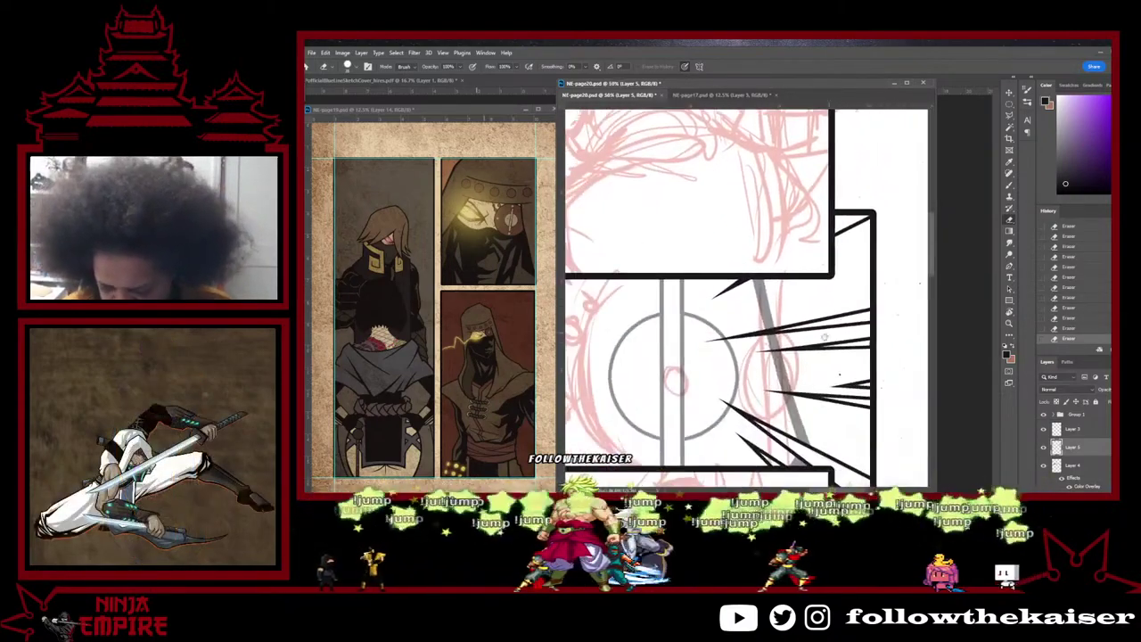
left_click_drag(785, 407, 777, 333)
left_click_drag(776, 428, 793, 316)
left_click_drag(808, 437, 800, 354)
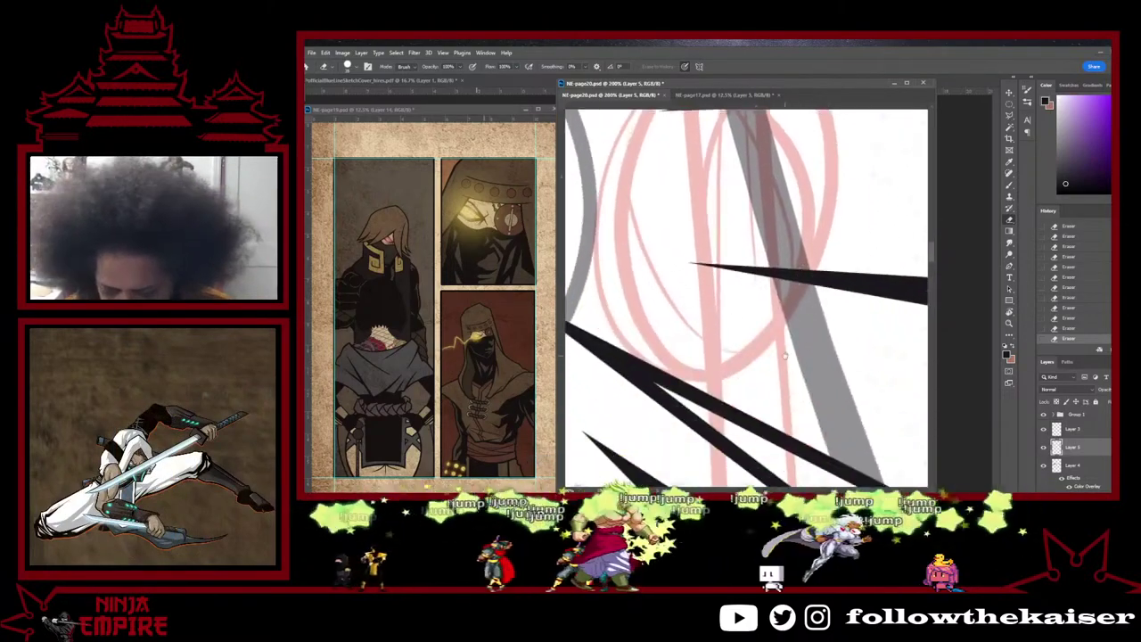
scroll(785, 356, "down", 4)
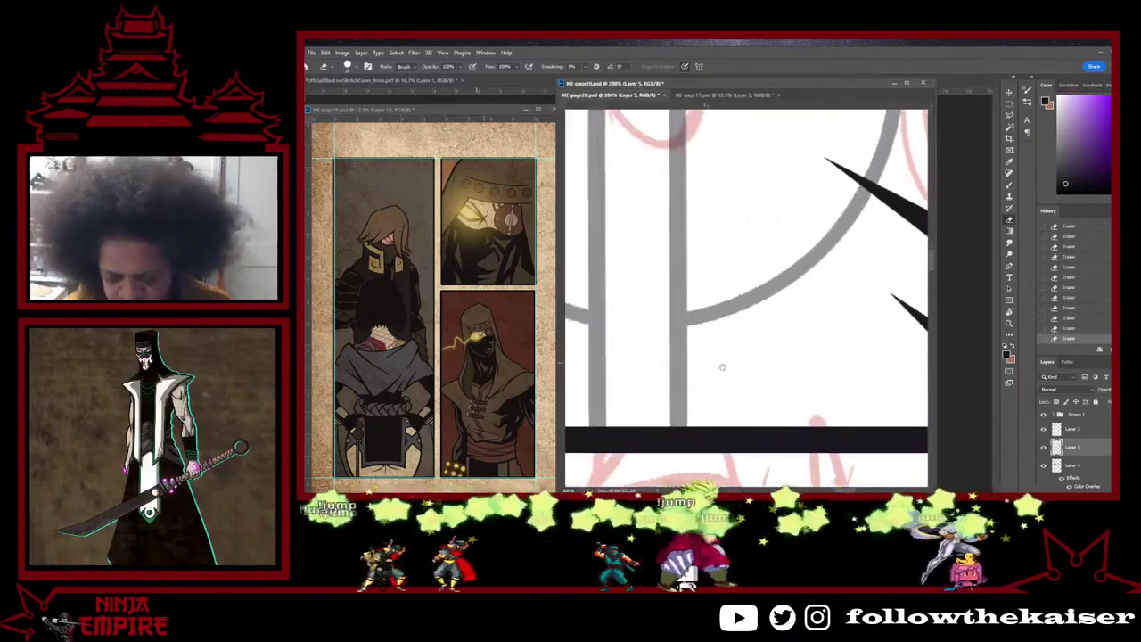
Step: Examine the speed lines along the wide panel's lower border, from its right end to the lower-left corner
scroll(723, 366, "down", 5)
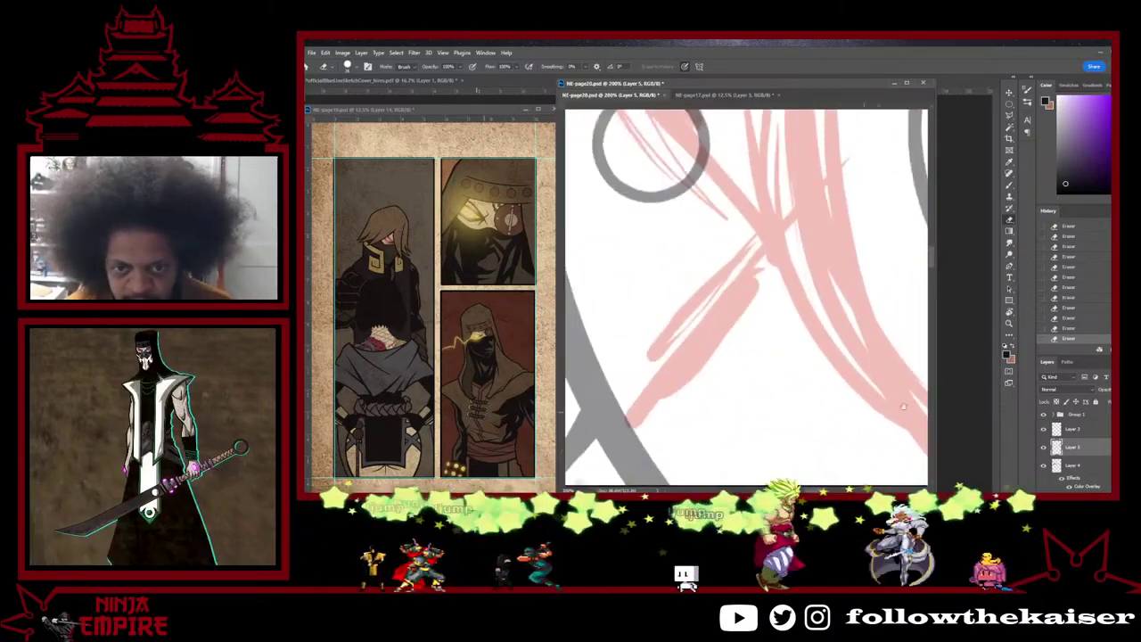
mouse_move(709, 400)
left_mouse_down()
mouse_move(924, 362)
mouse_move(848, 303)
left_mouse_up()
left_click_drag(766, 392, 730, 345)
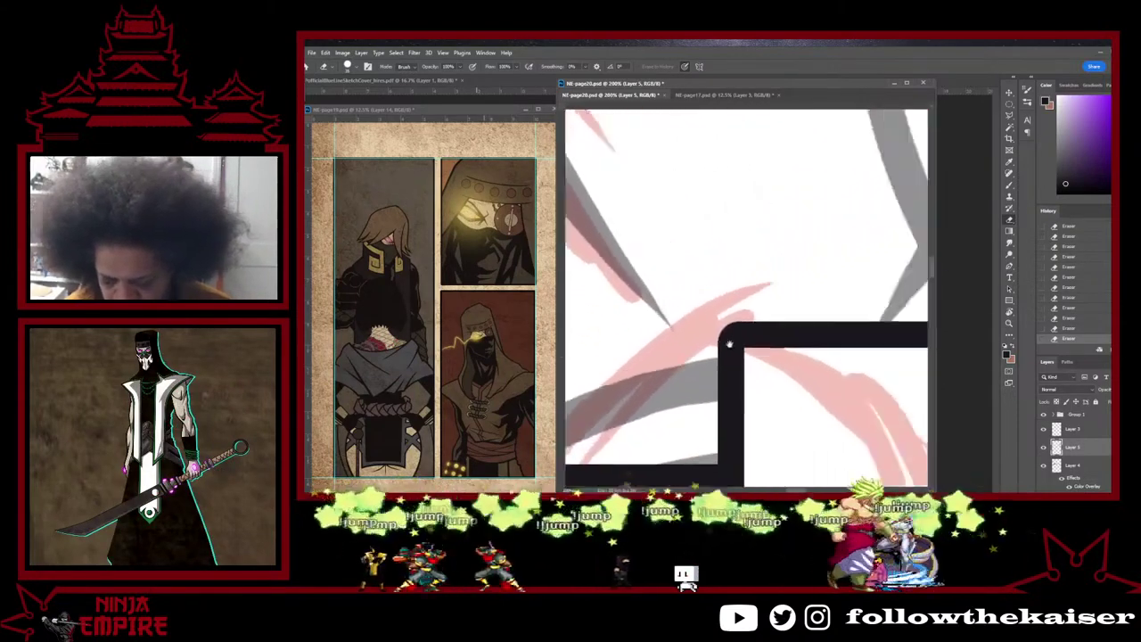
scroll(730, 343, "down", 5)
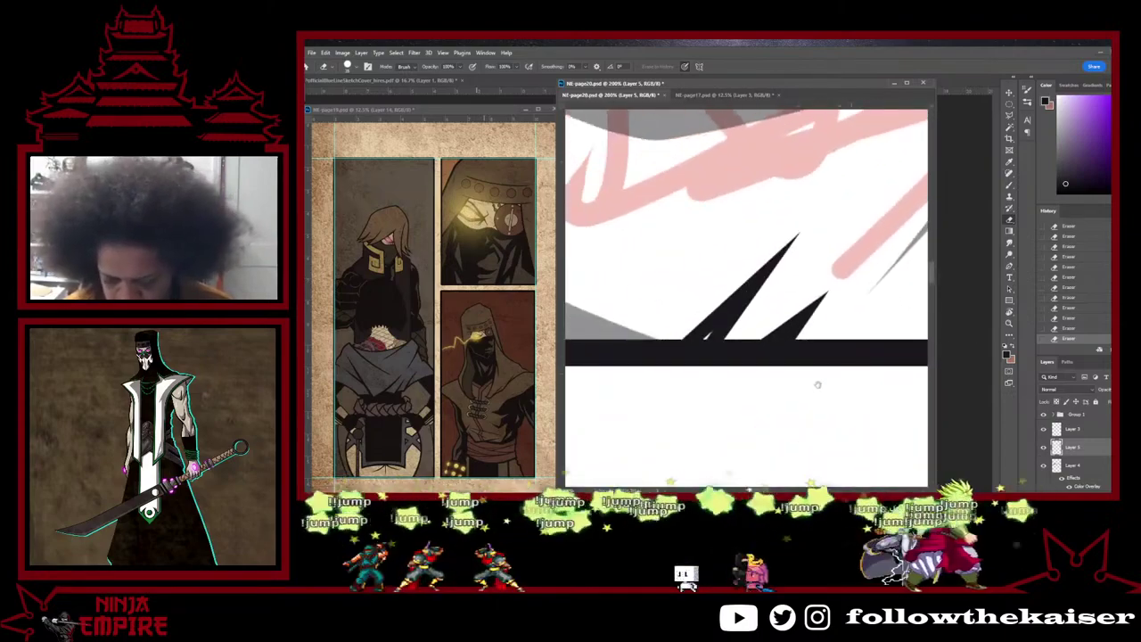
left_click_drag(798, 358, 874, 354)
left_click_drag(678, 332, 815, 331)
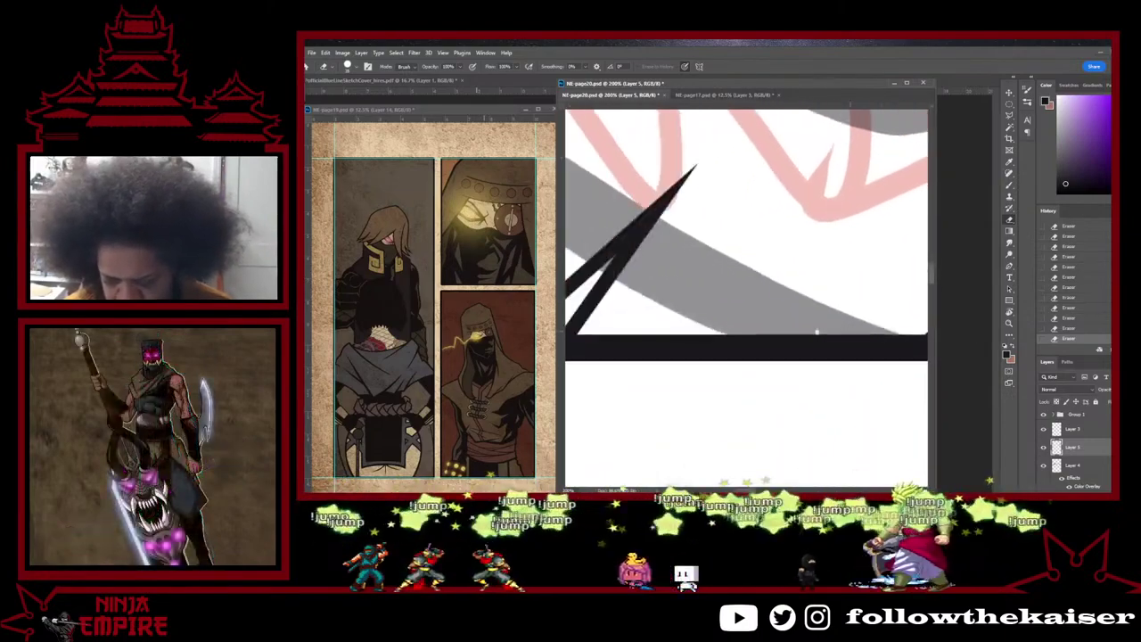
left_click_drag(738, 340, 906, 355)
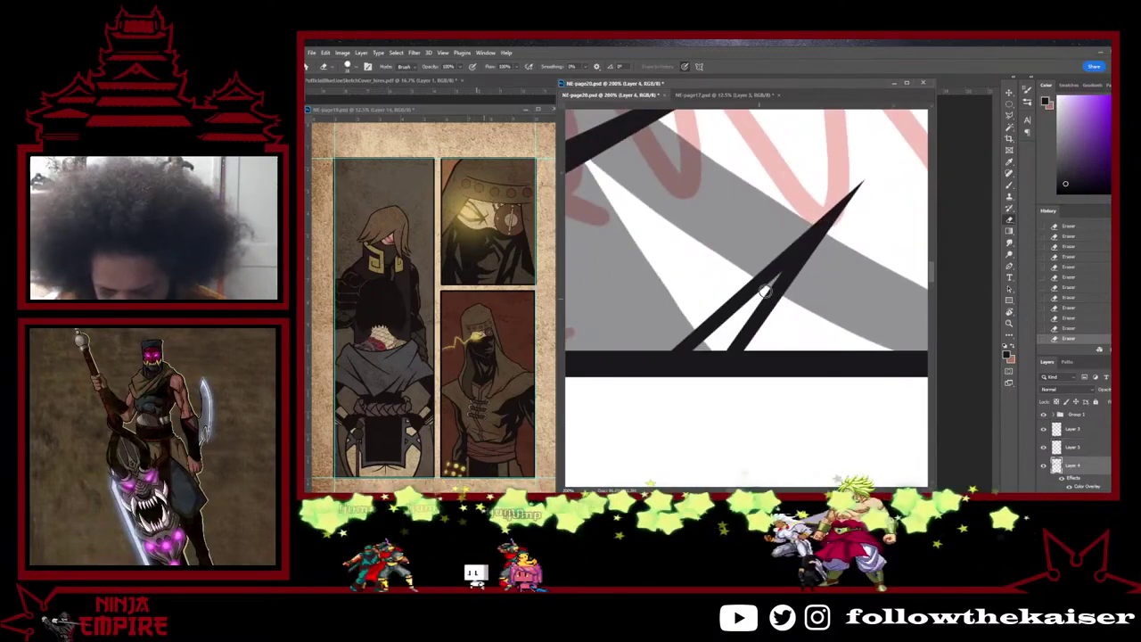
left_click_drag(696, 342, 838, 375)
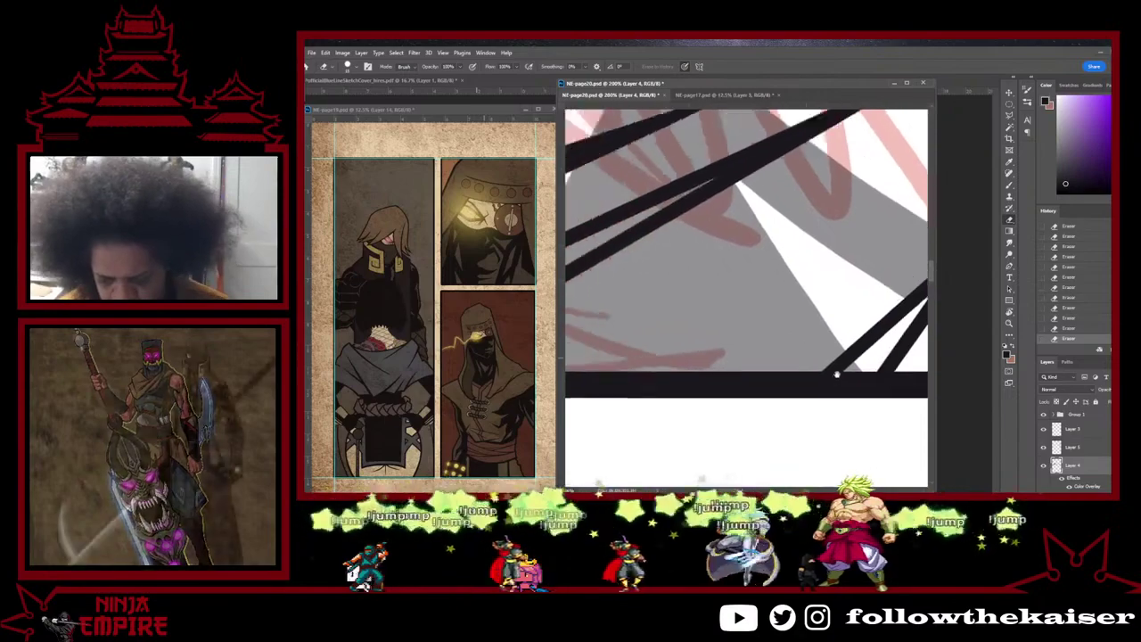
left_click_drag(762, 285, 887, 326)
left_click_drag(733, 357, 883, 298)
left_click_drag(731, 301, 839, 222)
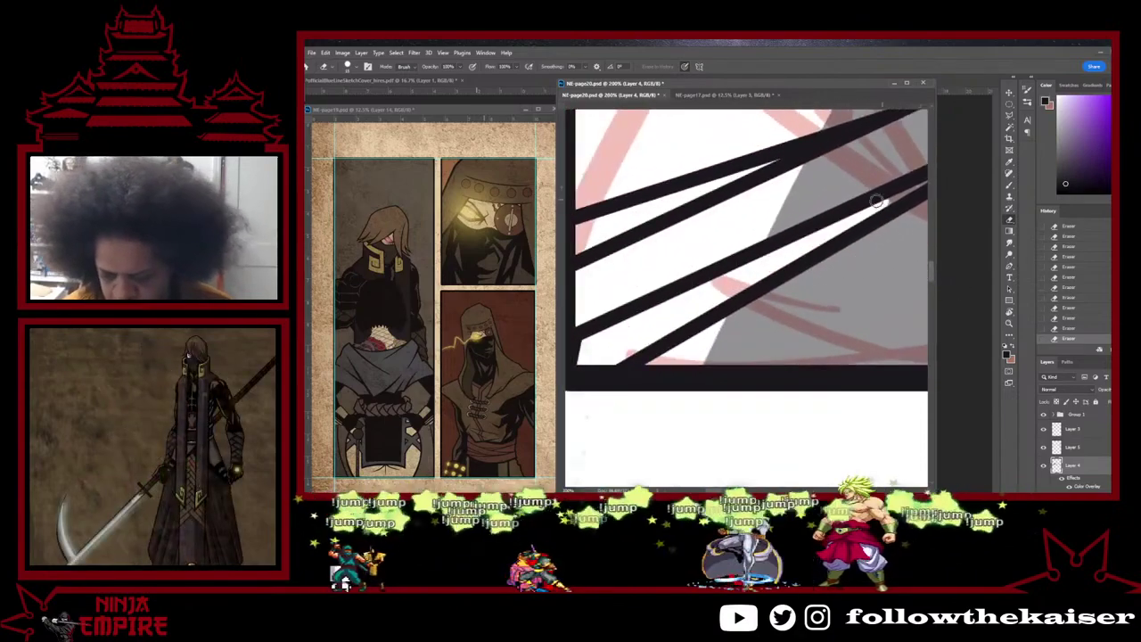
scroll(721, 312, "up", 3)
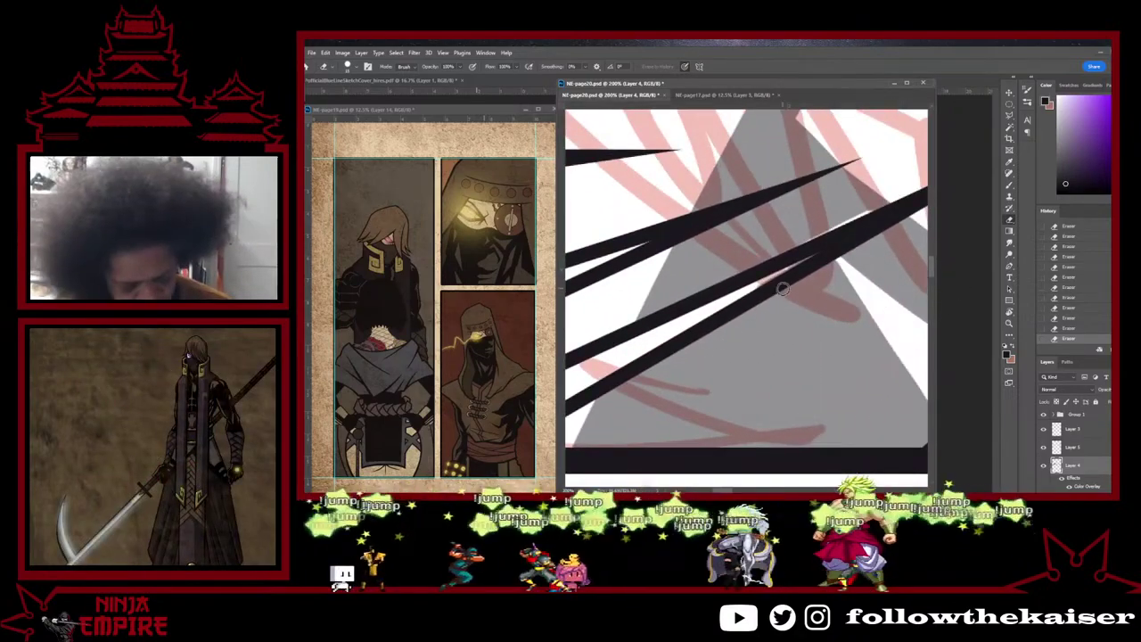
left_click_drag(726, 311, 851, 232)
Step: Erase the excess black inside the wide panel's lower-left corner on Layer 5
left_click_drag(732, 343, 1014, 207)
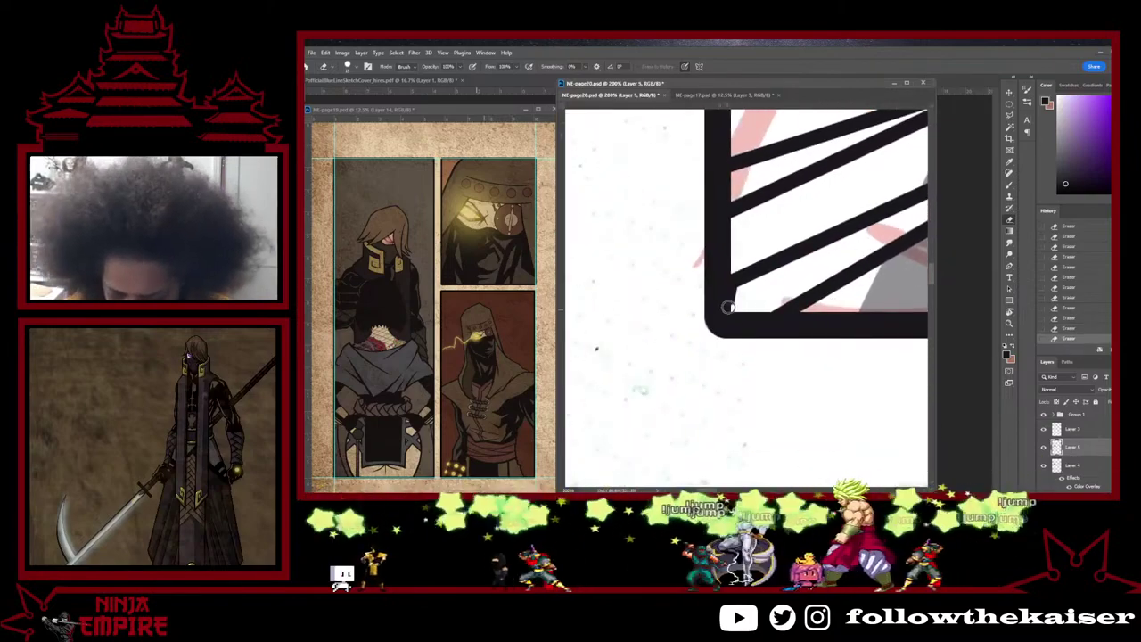
scroll(738, 296, "up", 8)
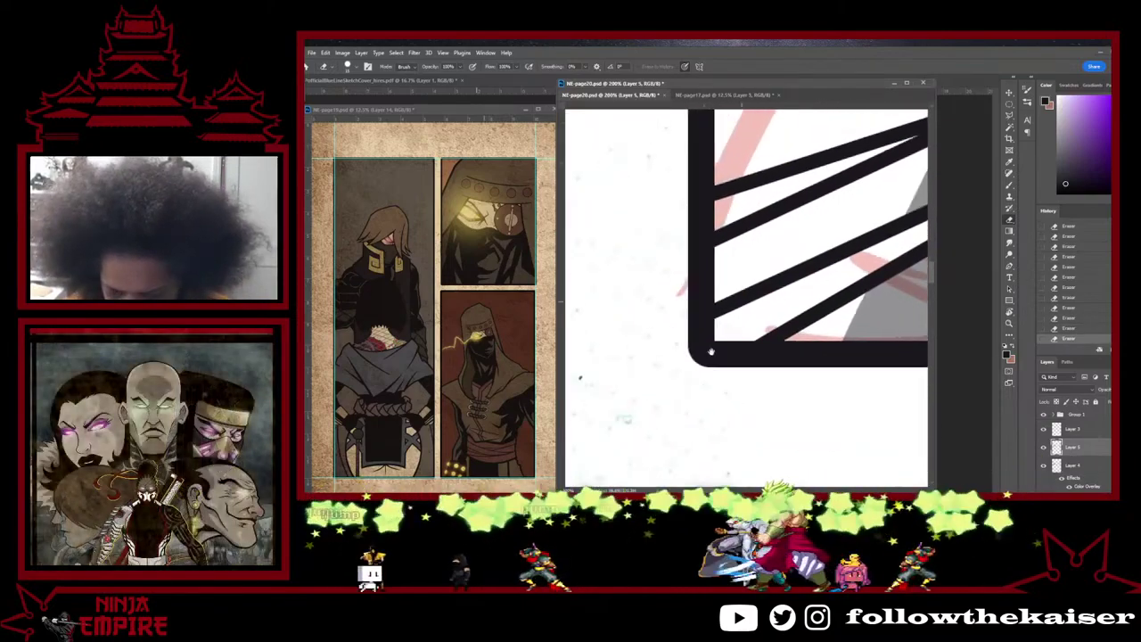
scroll(802, 305, "up", 5)
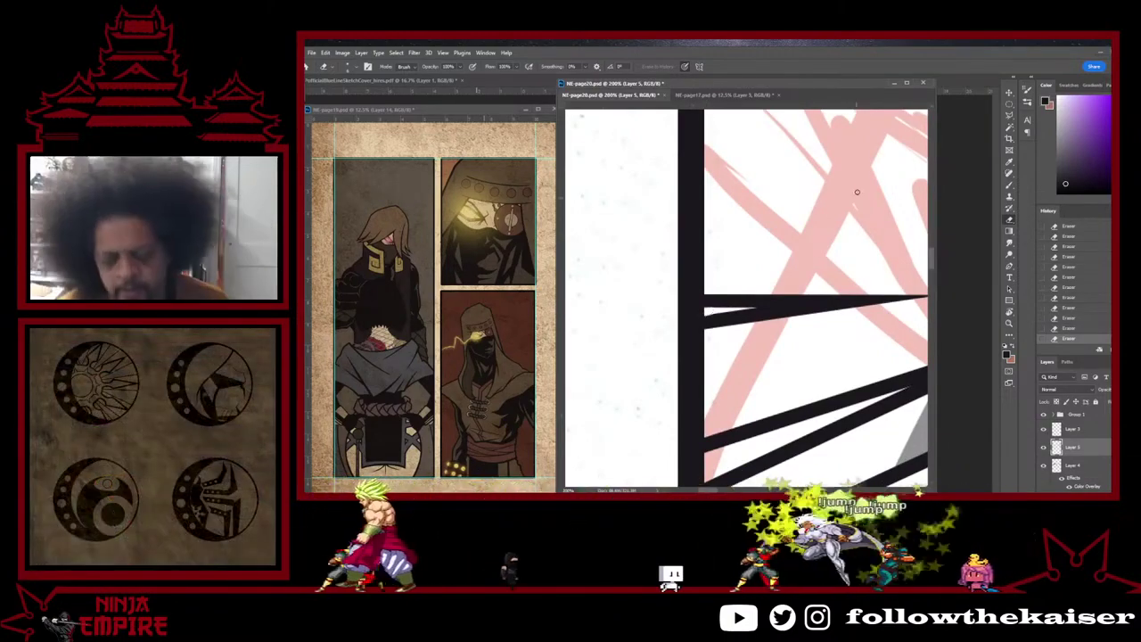
Step: Undo the last ten eraser strokes on Layer 5
key("ctrl+z")
key("ctrl+z")
key("ctrl+z")
key("ctrl+z")
key("ctrl+z")
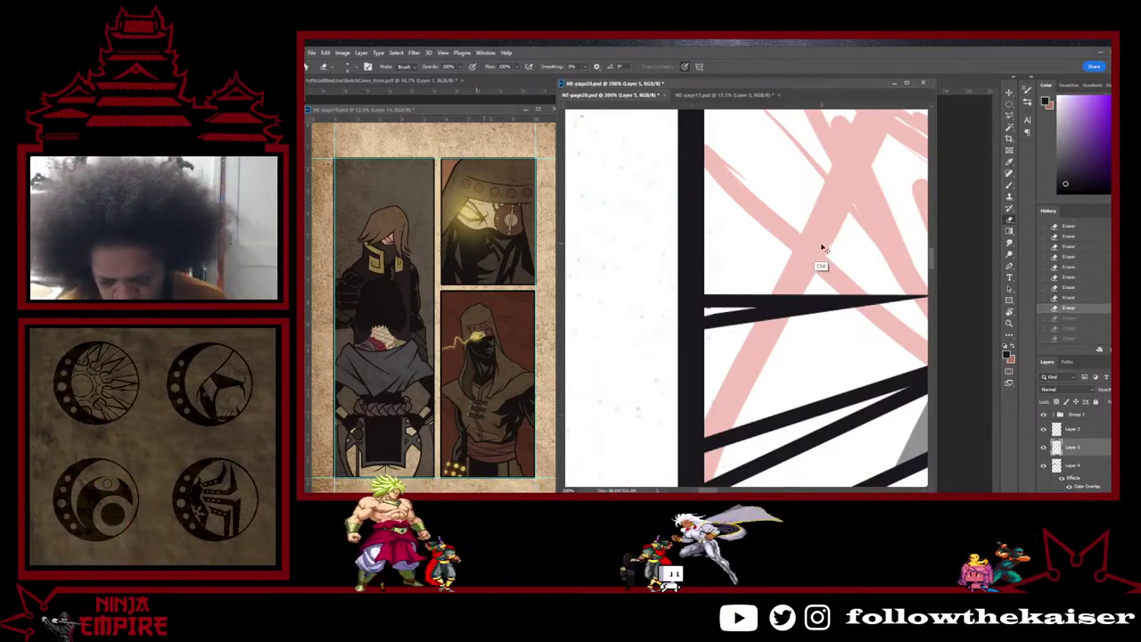
key("ctrl+z")
key("ctrl+z")
key("ctrl+z")
key("ctrl+z")
key("ctrl+z")
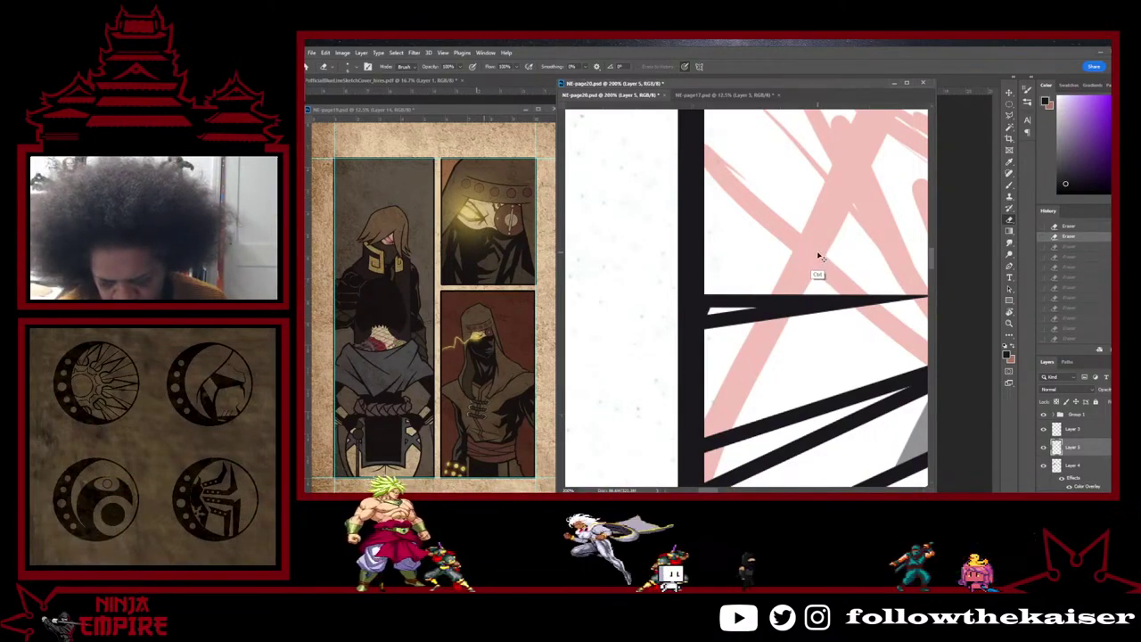
Step: Rotate the canvas so the wide panel's left border runs diagonally across the view, and restore the undone eraser strokes
key("r")
left_click_drag(808, 311, 726, 362)
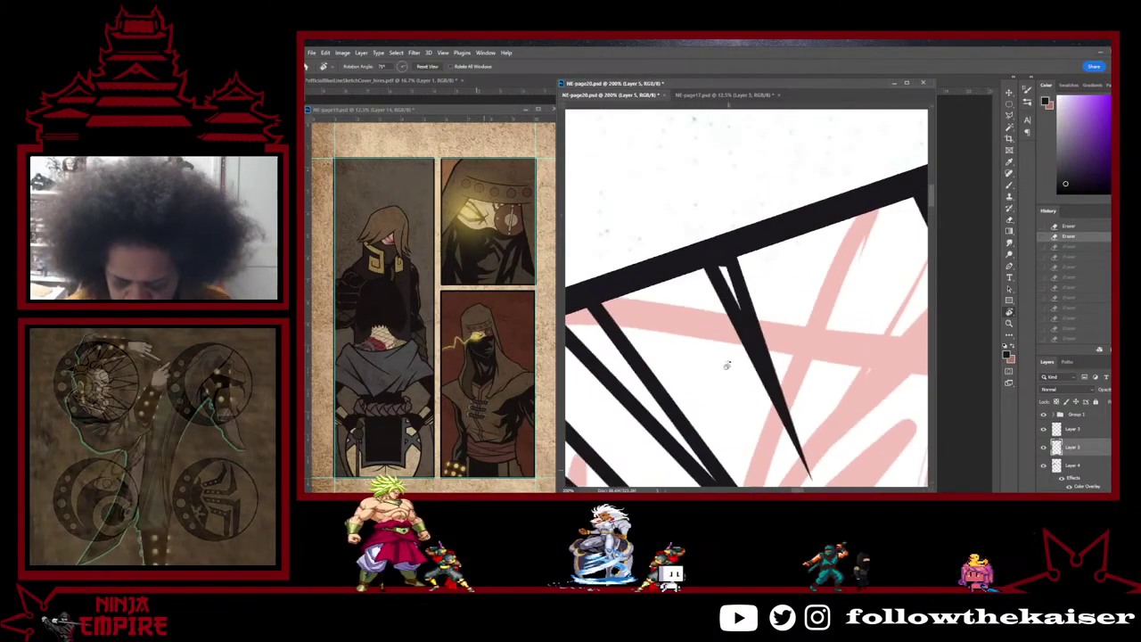
key("ctrl+shift+z")
key("ctrl+shift+z")
key("ctrl+shift+z")
key("ctrl+shift+z")
key("ctrl+shift+z")
key("ctrl+shift+z")
key("ctrl+shift+z")
key("ctrl+shift+z")
key("ctrl+shift+z")
key("ctrl+shift+z")
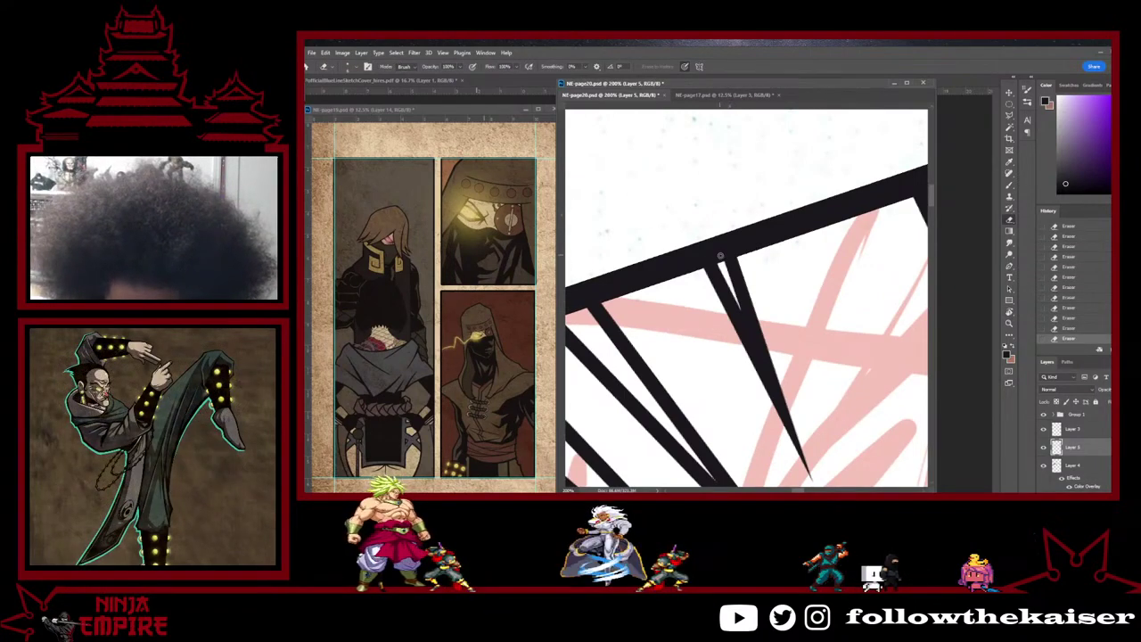
Step: Clean up the gaps between the speed lines where they meet the wide panel's left border with a small eraser
key("space")
left_click_drag(795, 294, 612, 387)
left_click_drag(754, 284, 748, 290)
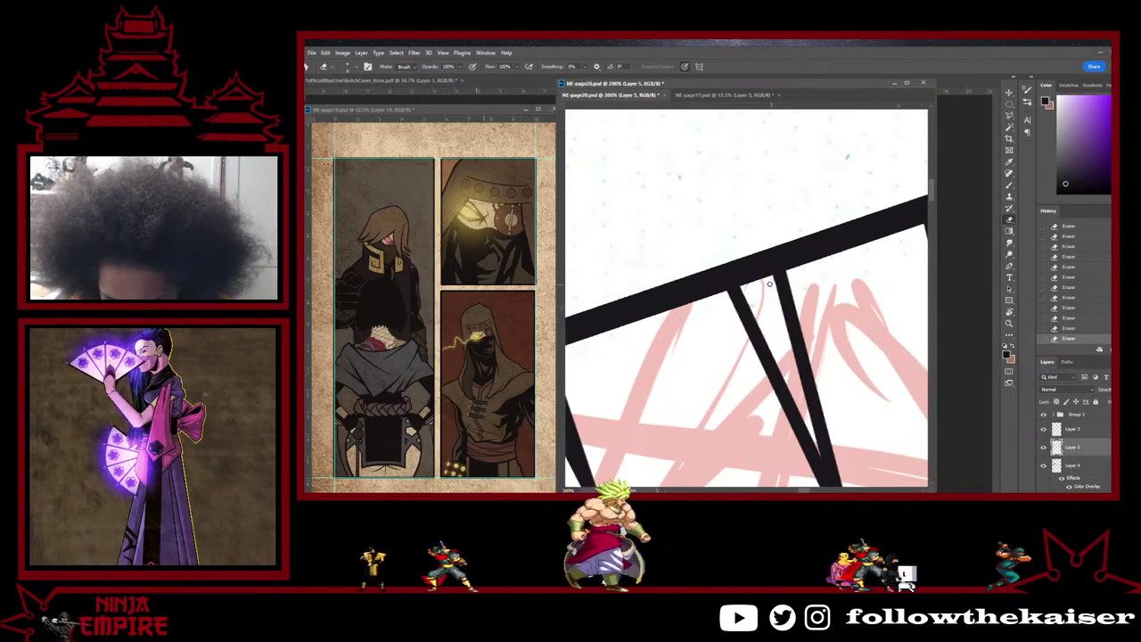
key("space")
left_click_drag(772, 287, 576, 349)
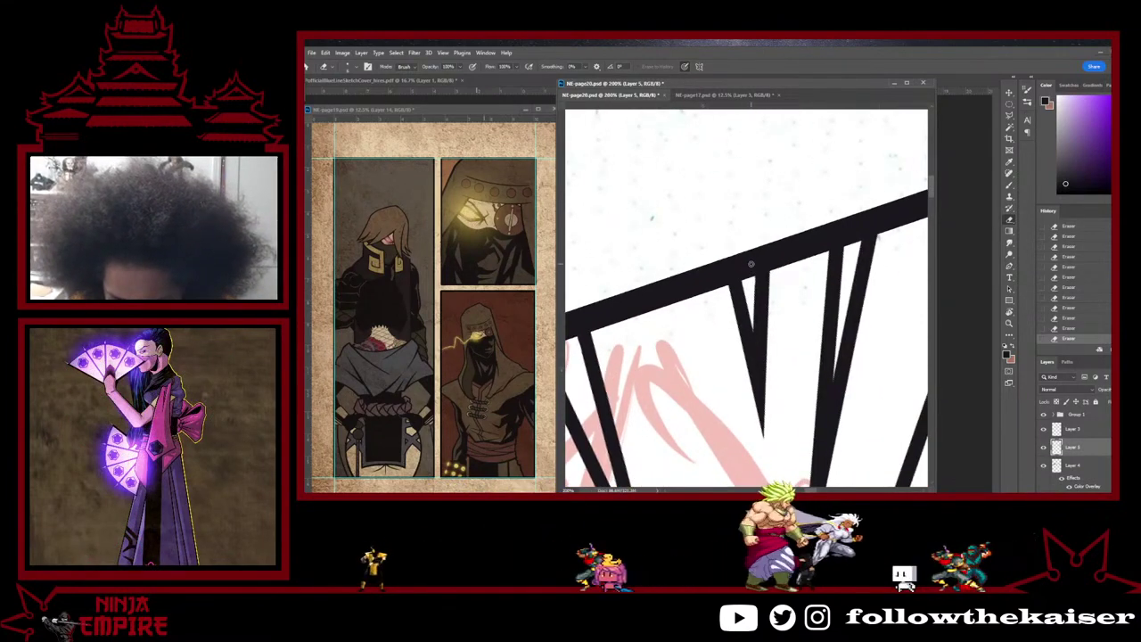
Step: Erase the part of the speed line that crosses into the top panel's lower-left corner
scroll(851, 294, "right", 2)
scroll(851, 294, "right", 4)
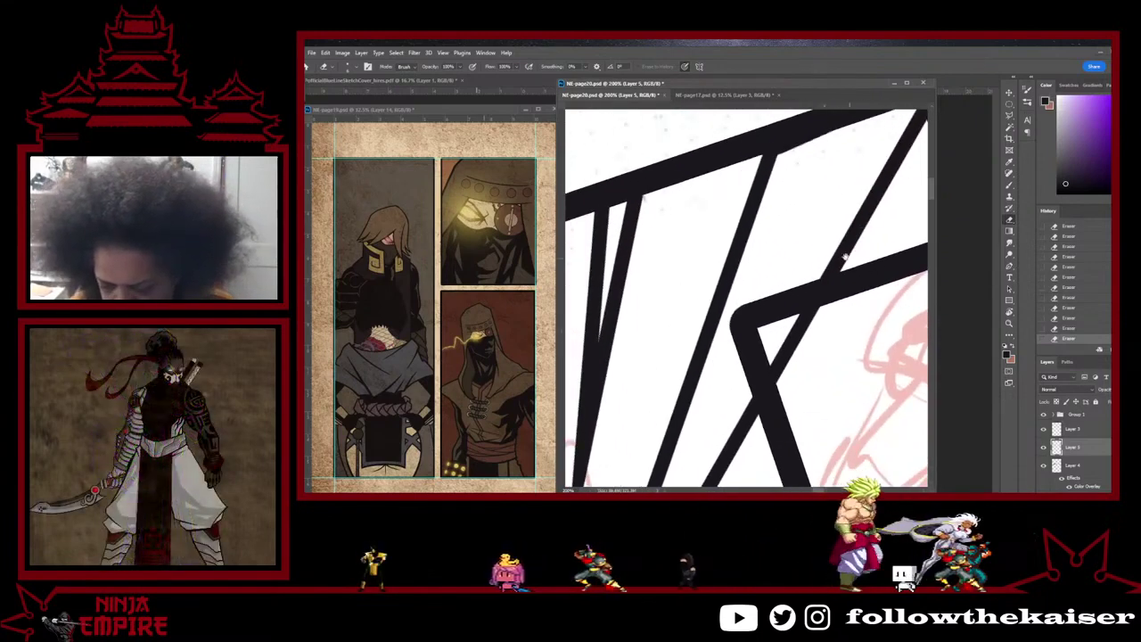
left_click_drag(762, 315, 863, 160)
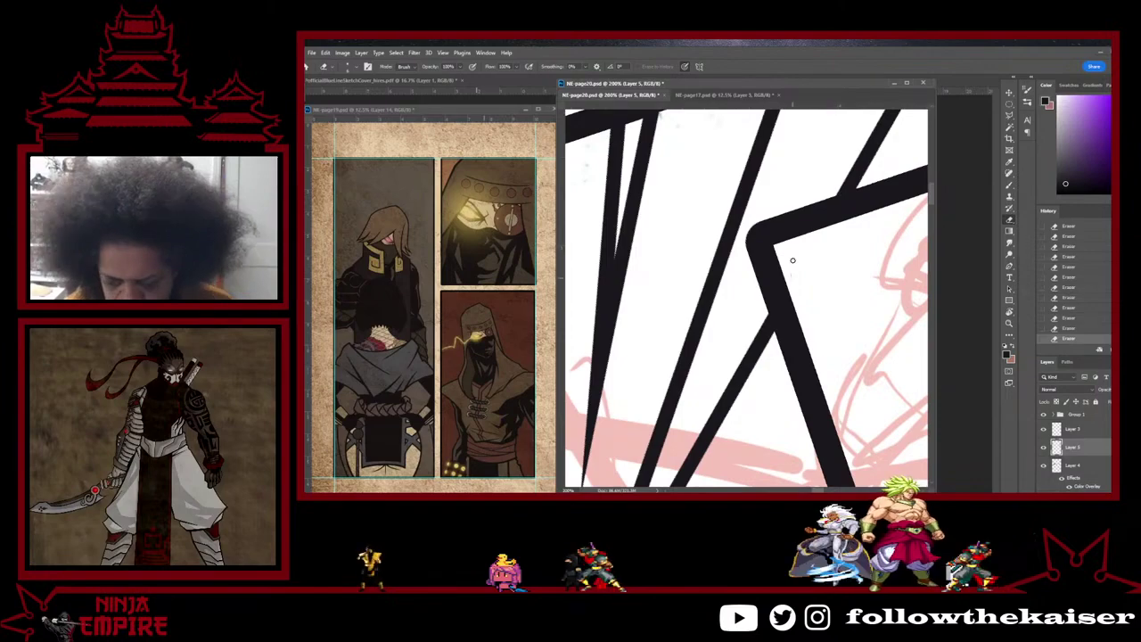
Step: Straighten the rotated canvas and examine the speed lines across the whole wide panel
scroll(800, 343, "down", 5)
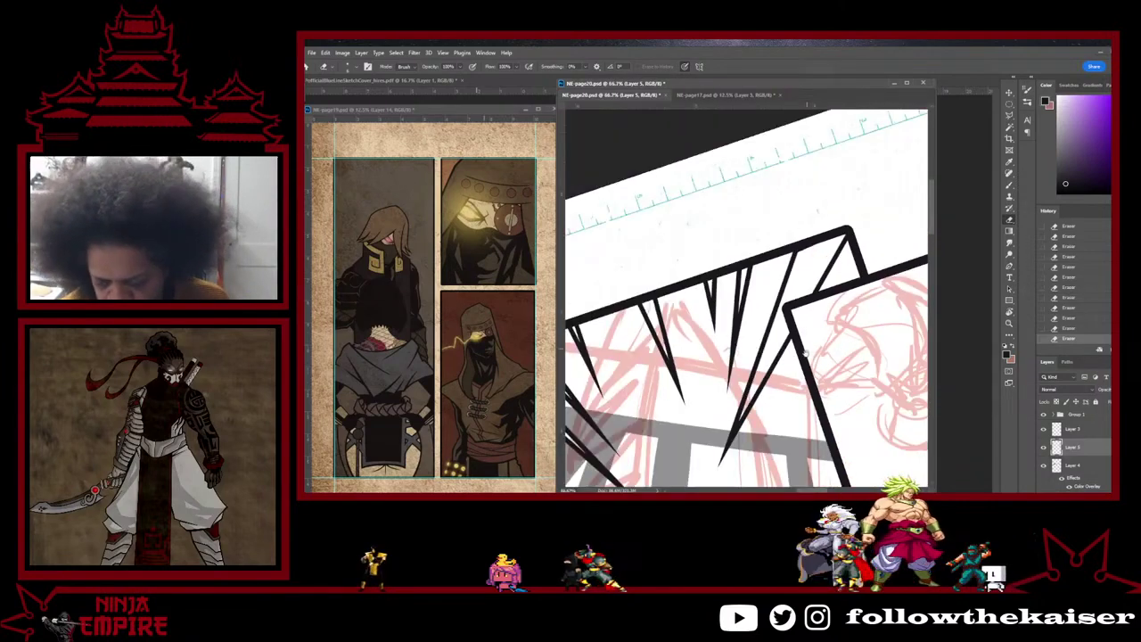
left_click_drag(846, 293, 845, 212)
scroll(837, 330, "down", 3)
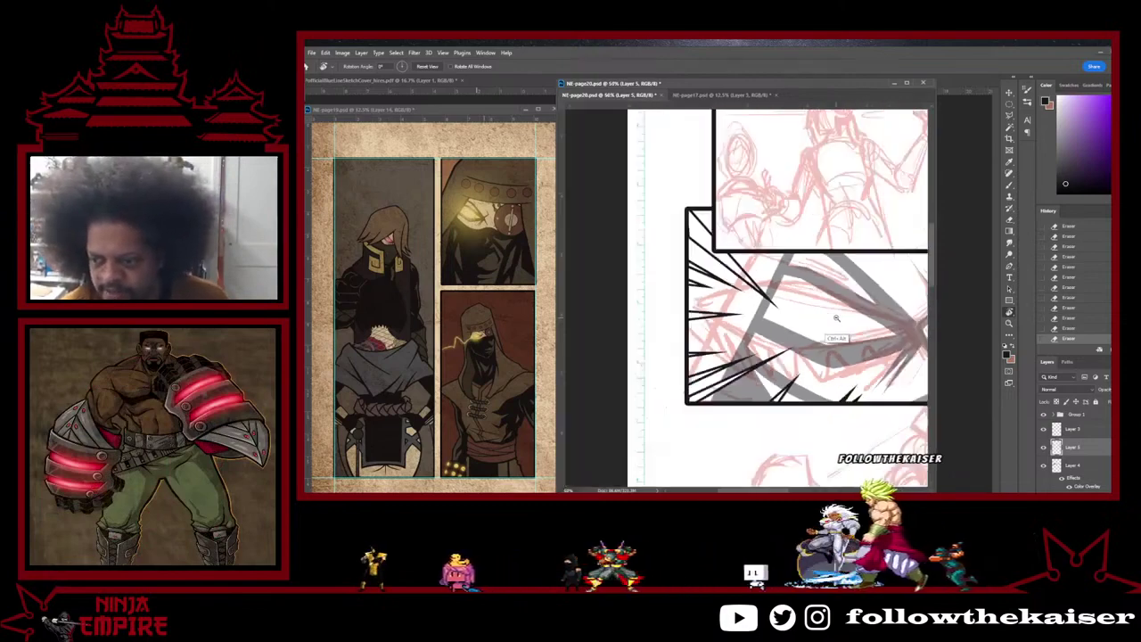
left_click_drag(824, 367, 754, 378)
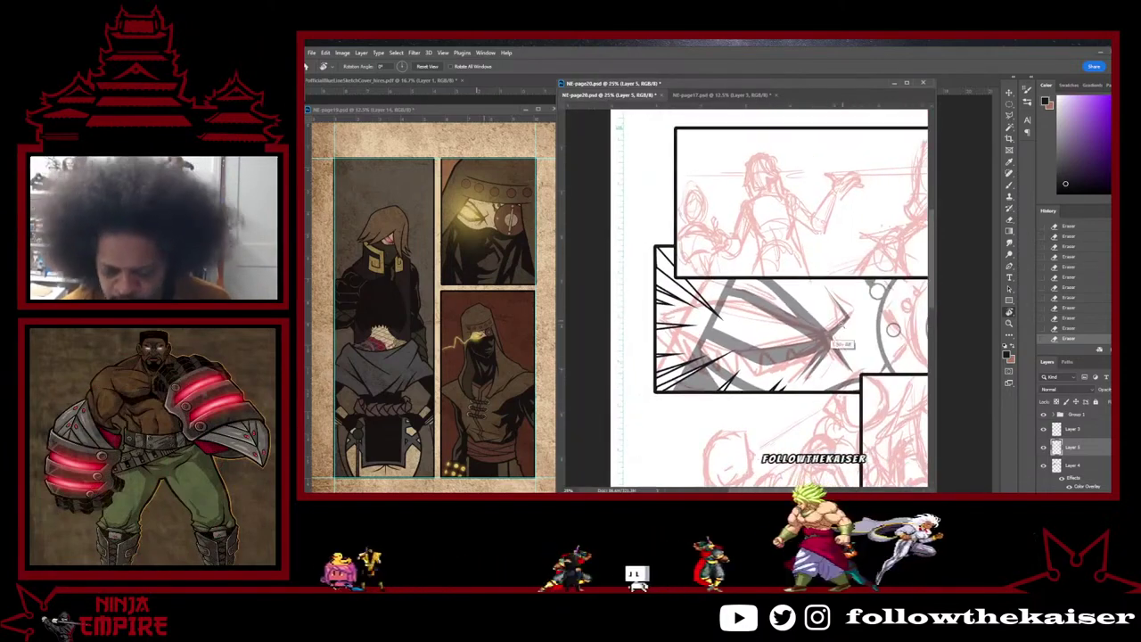
scroll(782, 270, "down", 2)
scroll(801, 343, "up", 1)
scroll(801, 343, "up", 2)
scroll(801, 342, "down", 2)
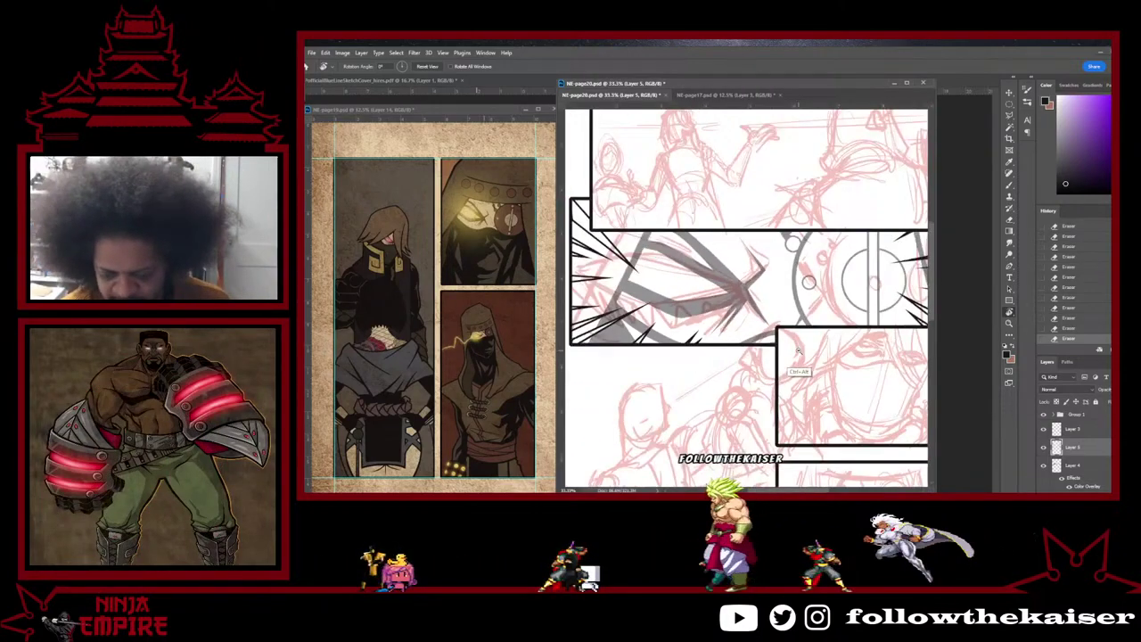
Step: Restore Layer 4, which holds the eye artwork, to full opacity
left_click(1072, 464)
left_click(1108, 390)
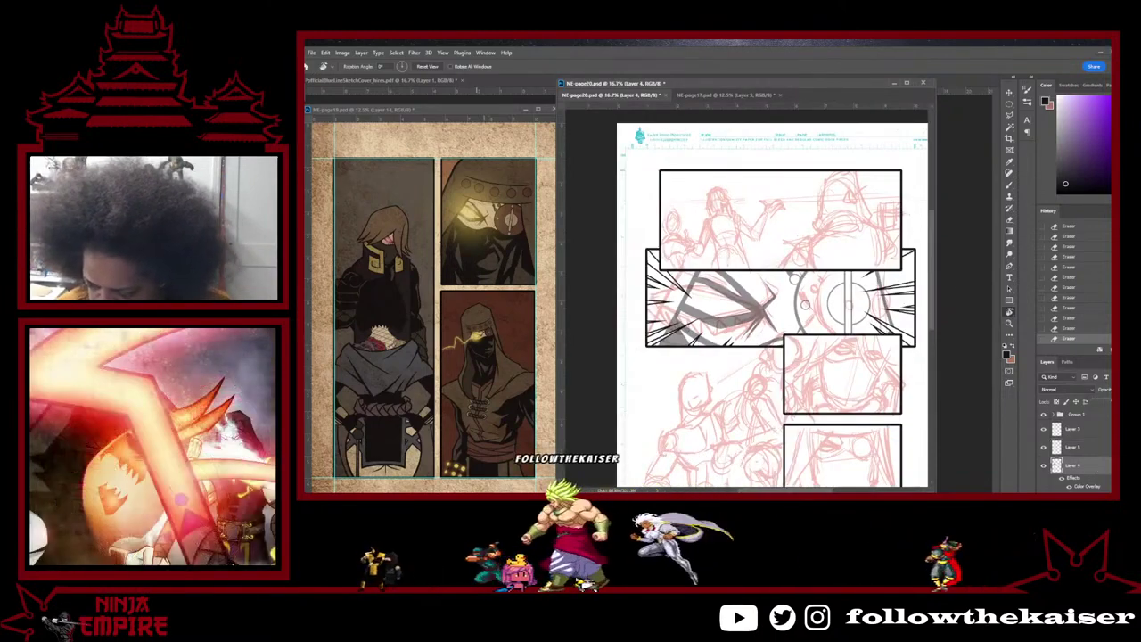
left_click(1109, 402)
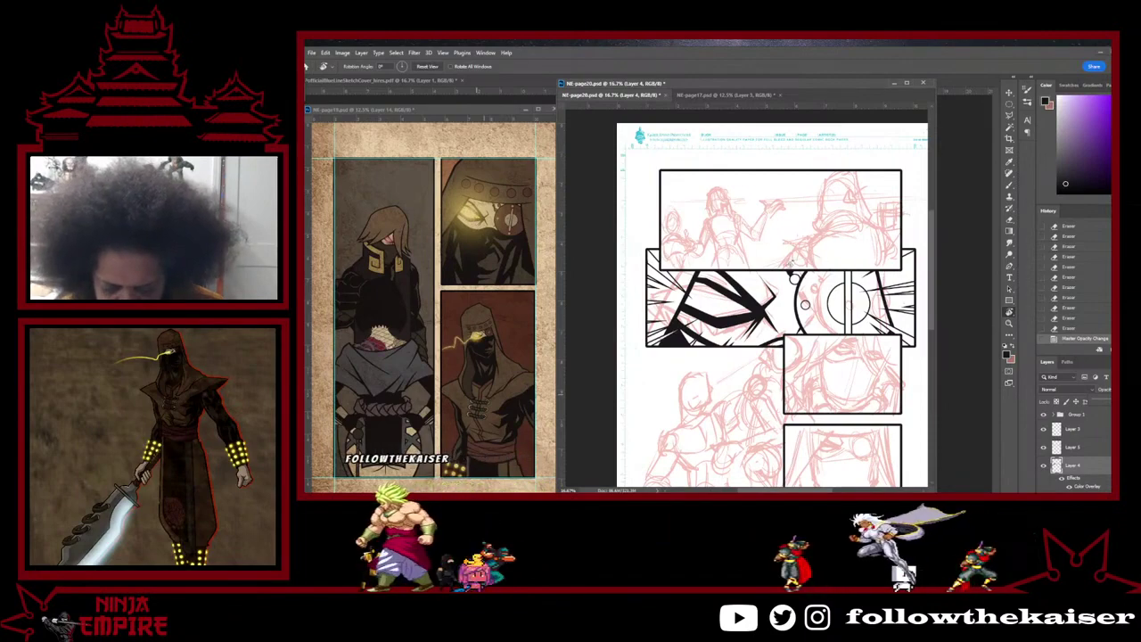
Step: Erase the short speed line jutting over the thick lower eye outline on Layer 5, undoing one stray eraser stroke
scroll(698, 325, "up", 3)
left_click(1073, 447)
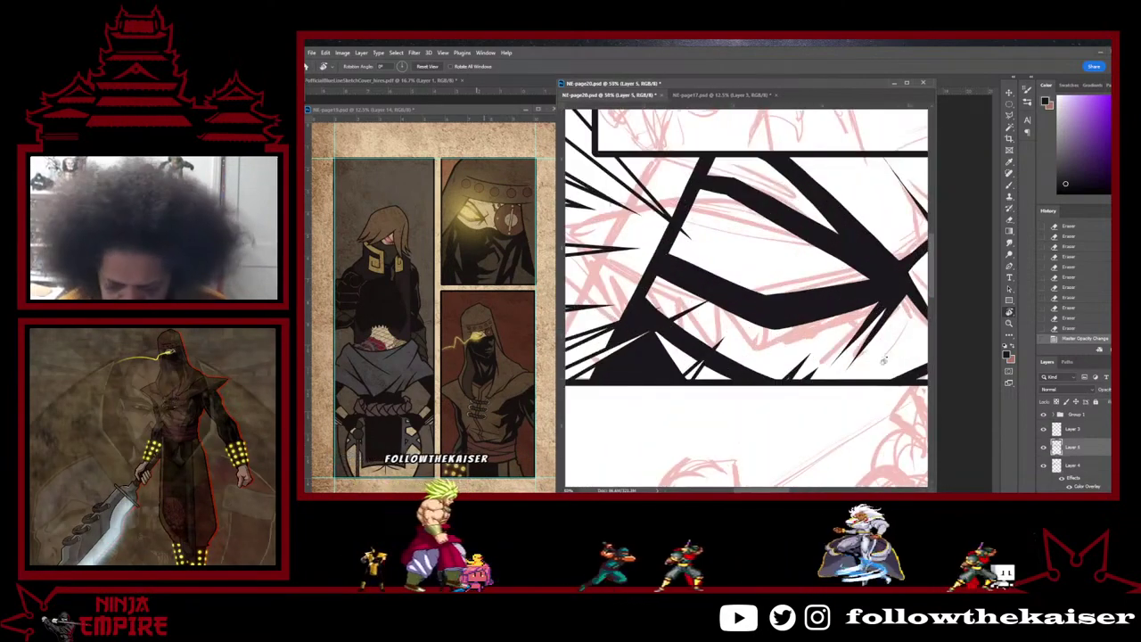
key("e")
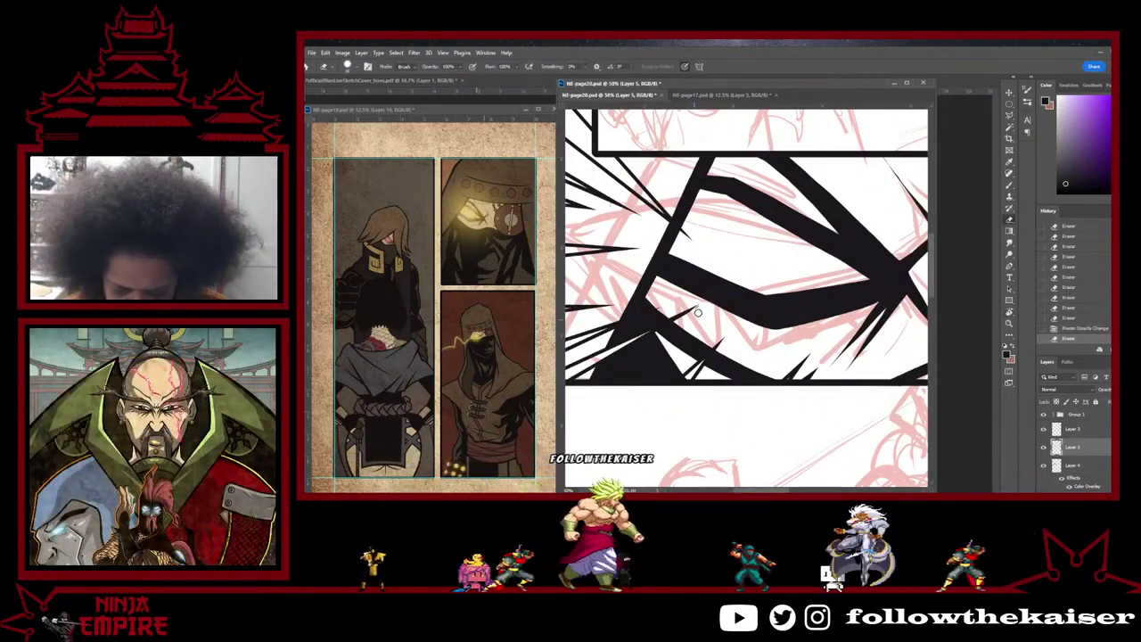
mouse_move(653, 309)
left_mouse_down()
mouse_move(762, 296)
mouse_move(767, 318)
mouse_move(734, 347)
left_mouse_up()
key("ctrl+z")
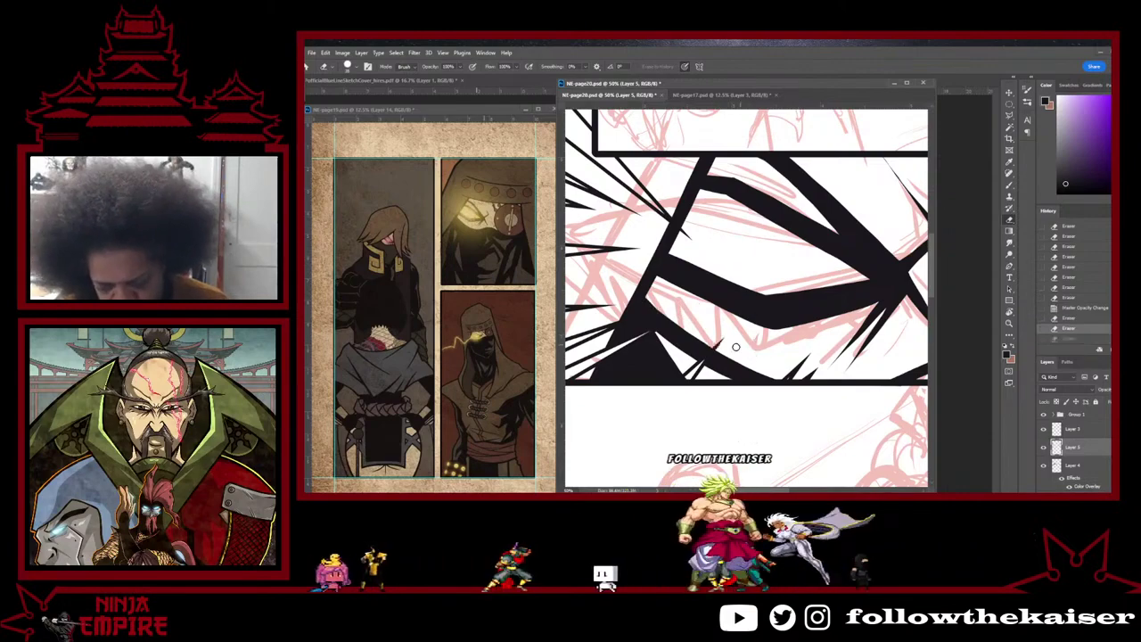
left_click_drag(700, 296, 791, 362)
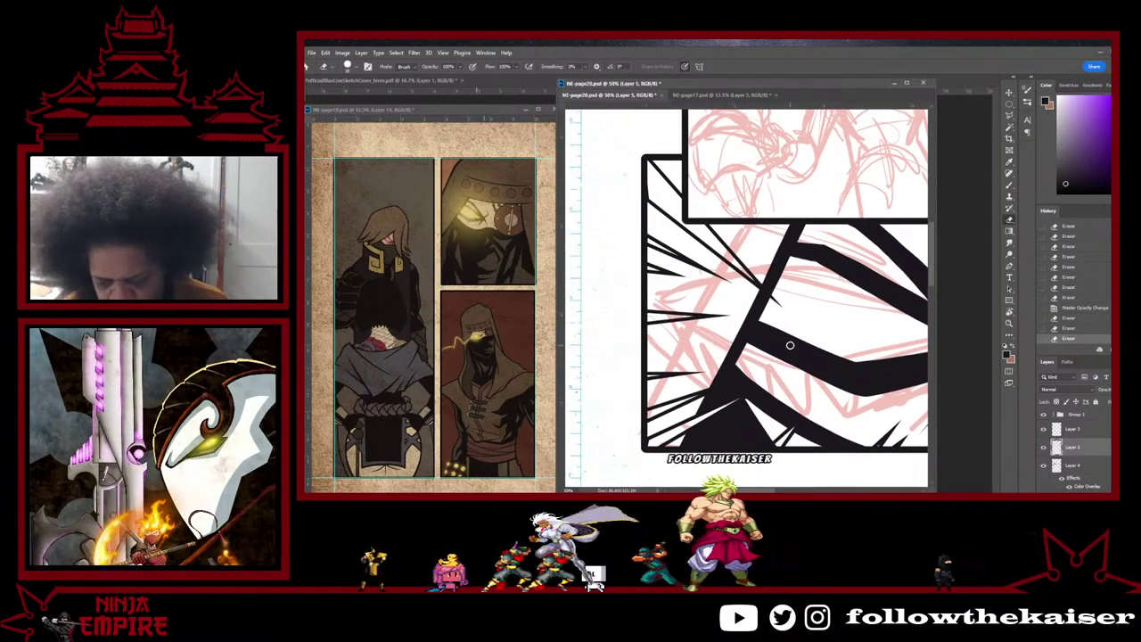
Step: Review the inked wide panel in the context of the full page and save the file
left_click(798, 365, "ctrl+alt")
left_click(797, 365, "ctrl+alt")
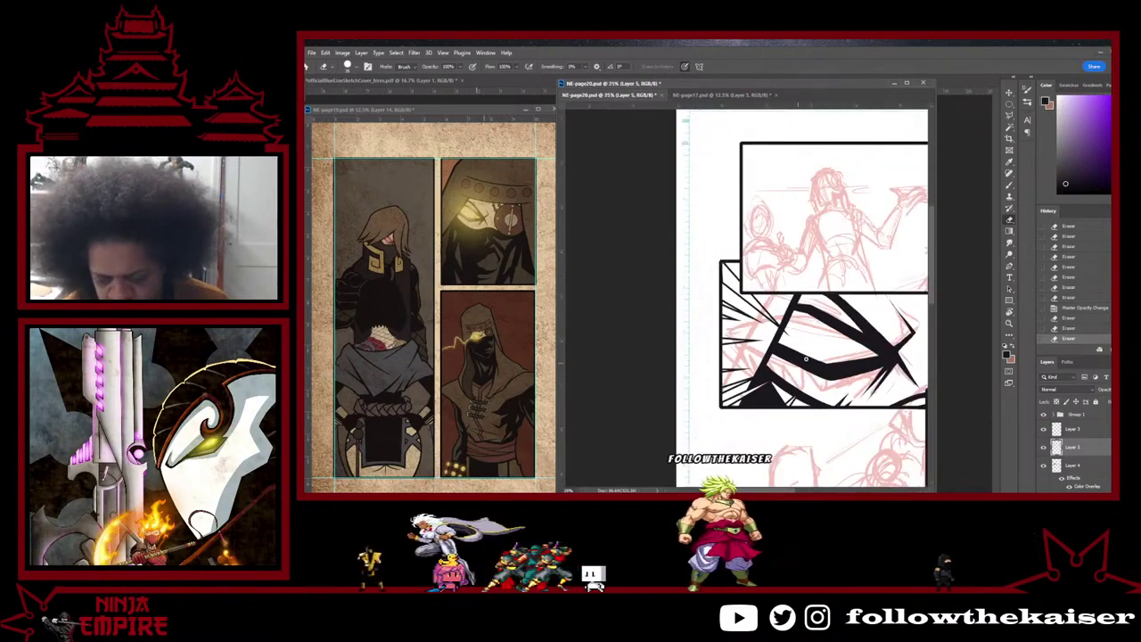
left_click_drag(811, 369, 605, 302)
left_click(829, 330, "ctrl+alt")
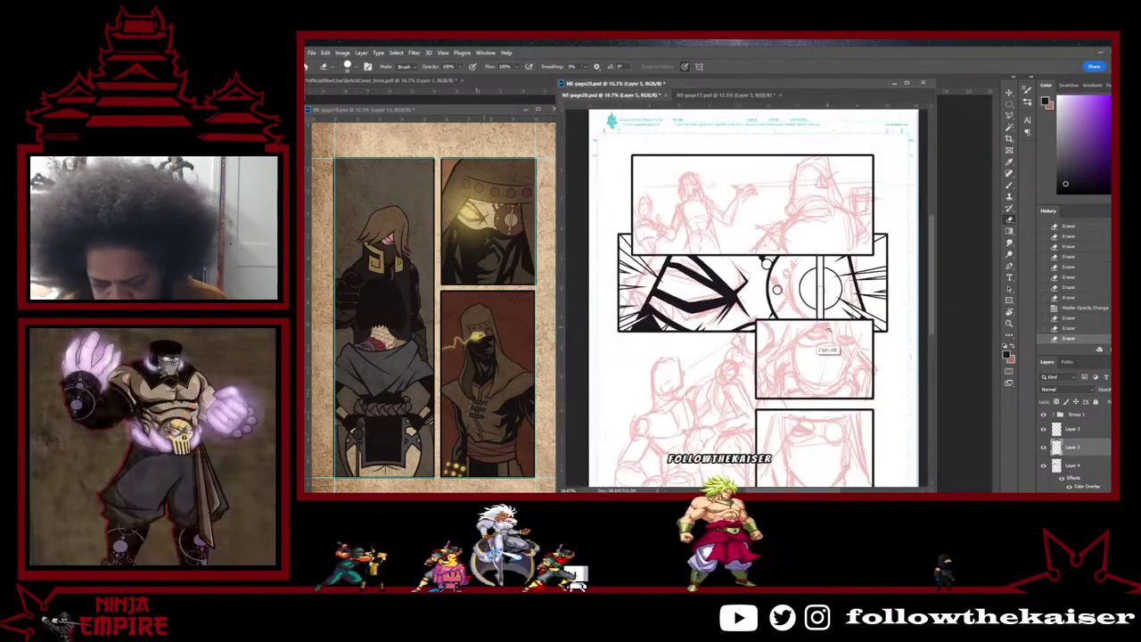
scroll(828, 348, "down", 2)
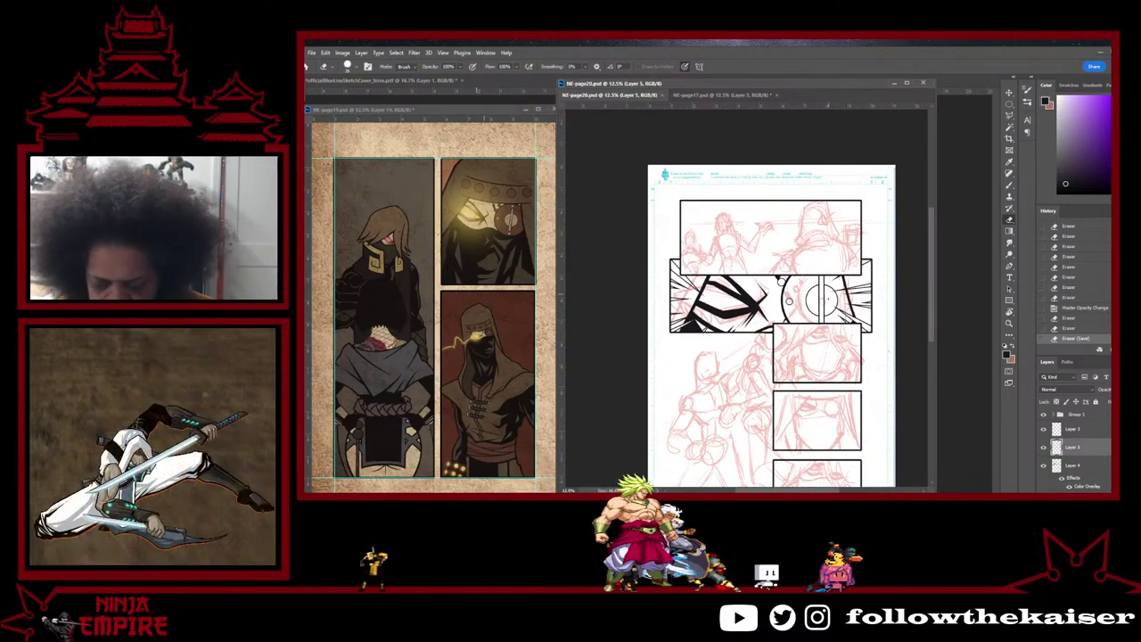
Step: Merge the speed lines on Layer 5 down into Layer 4
scroll(749, 373, "up", 2)
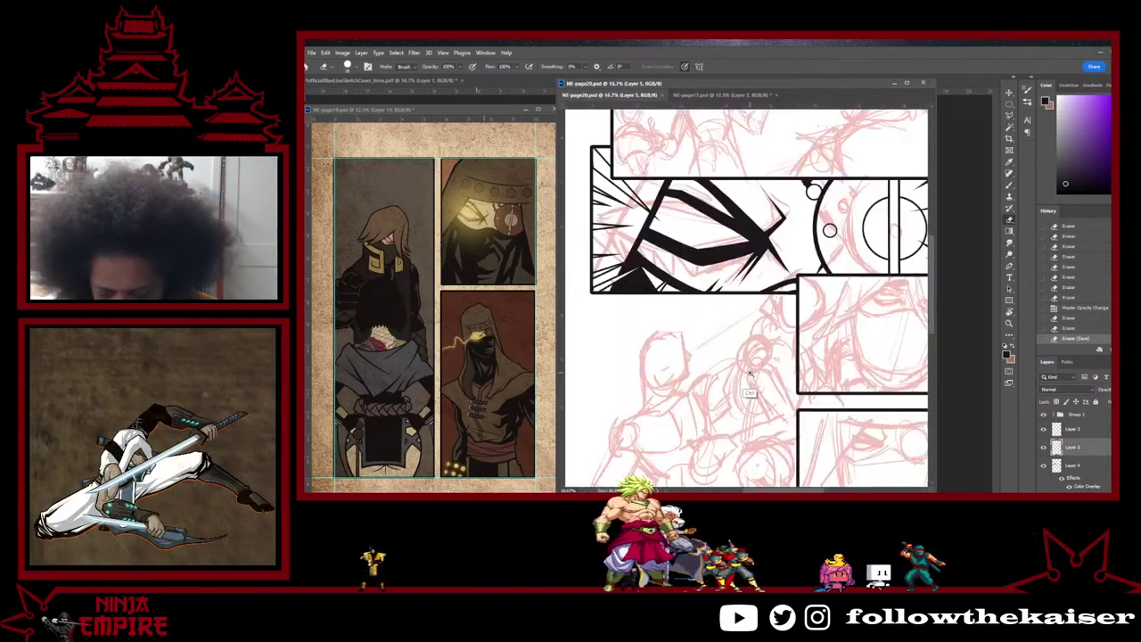
scroll(750, 375, "up", 1)
left_click_drag(778, 313, 860, 261)
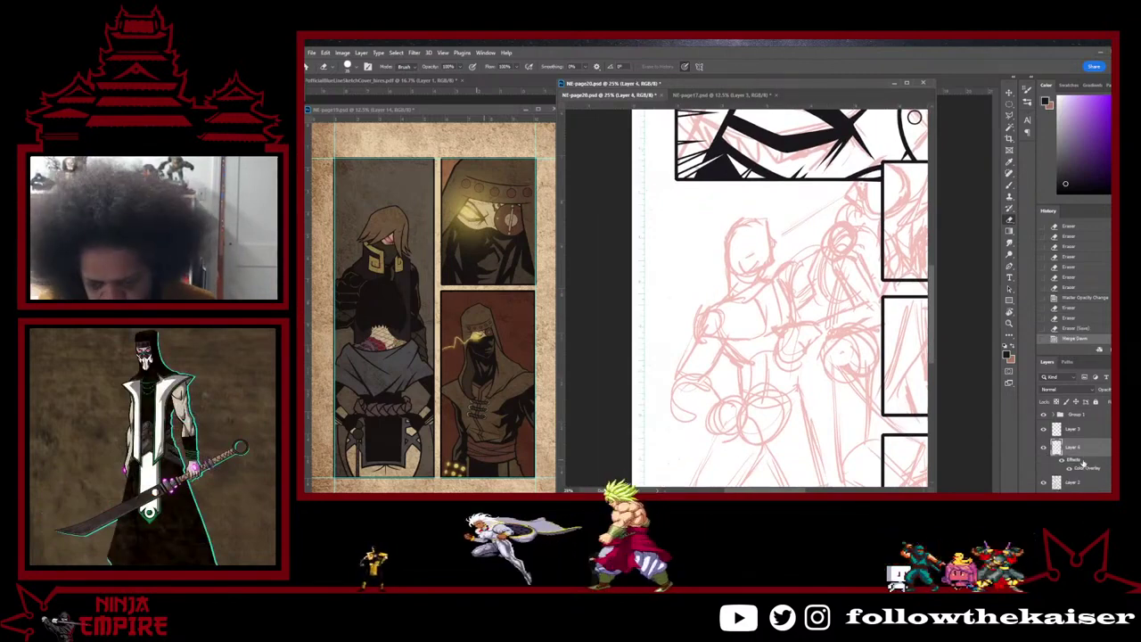
key("ctrl+e")
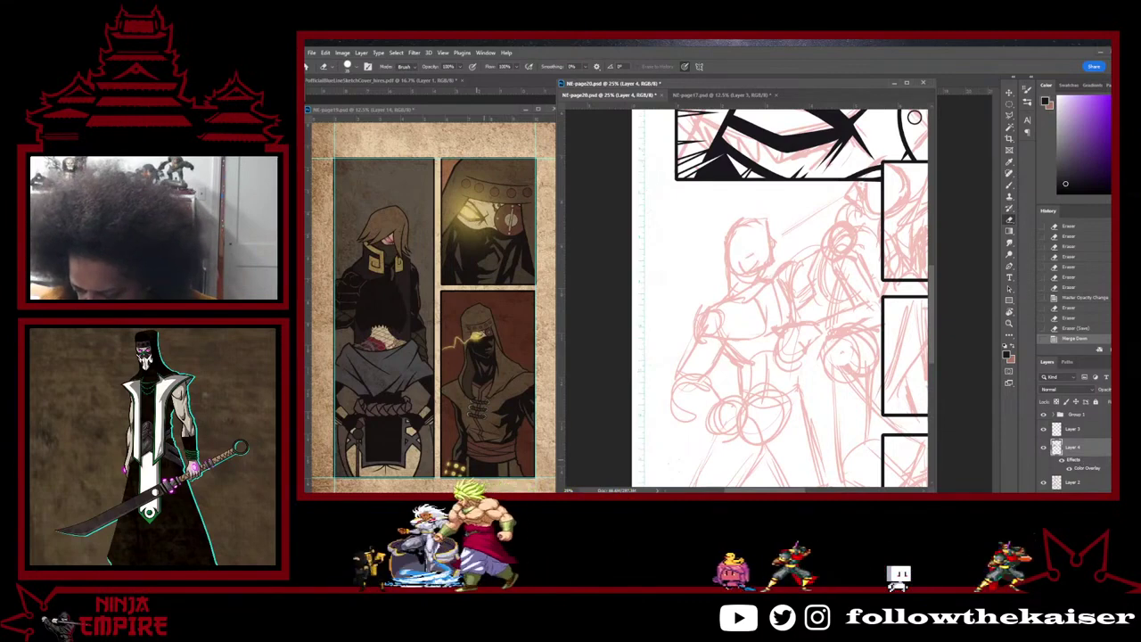
Step: Add a new layer above Layer 4 and sketch the standing figure's face profile and skull top in dark red
key("ctrl+shift+alt+n")
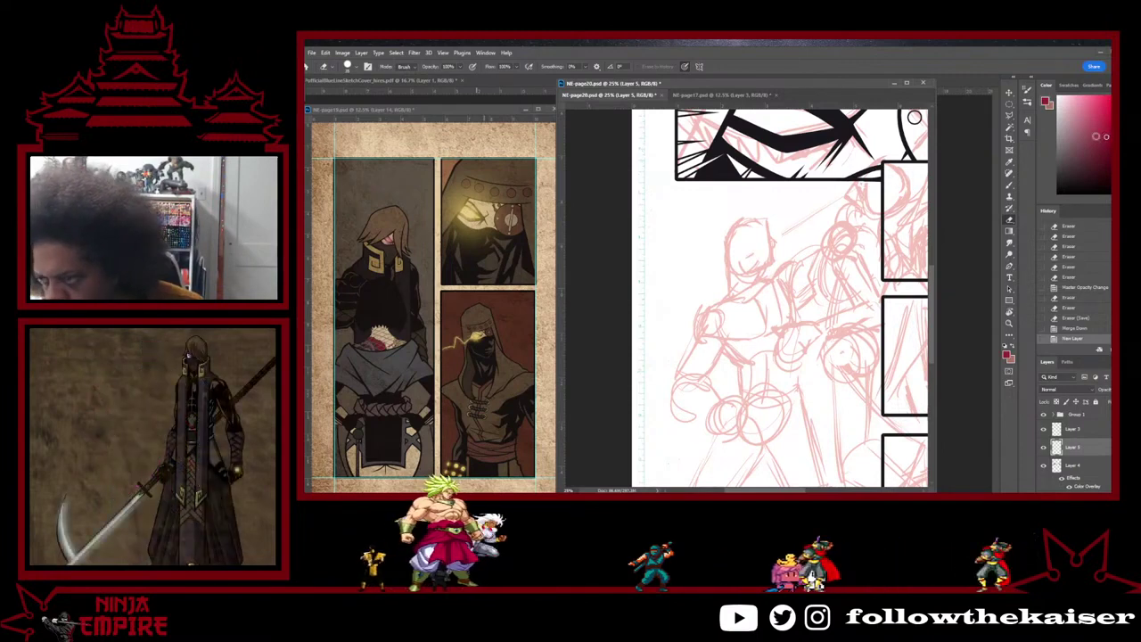
scroll(761, 273, "up", 1)
left_click_drag(760, 292, 780, 331)
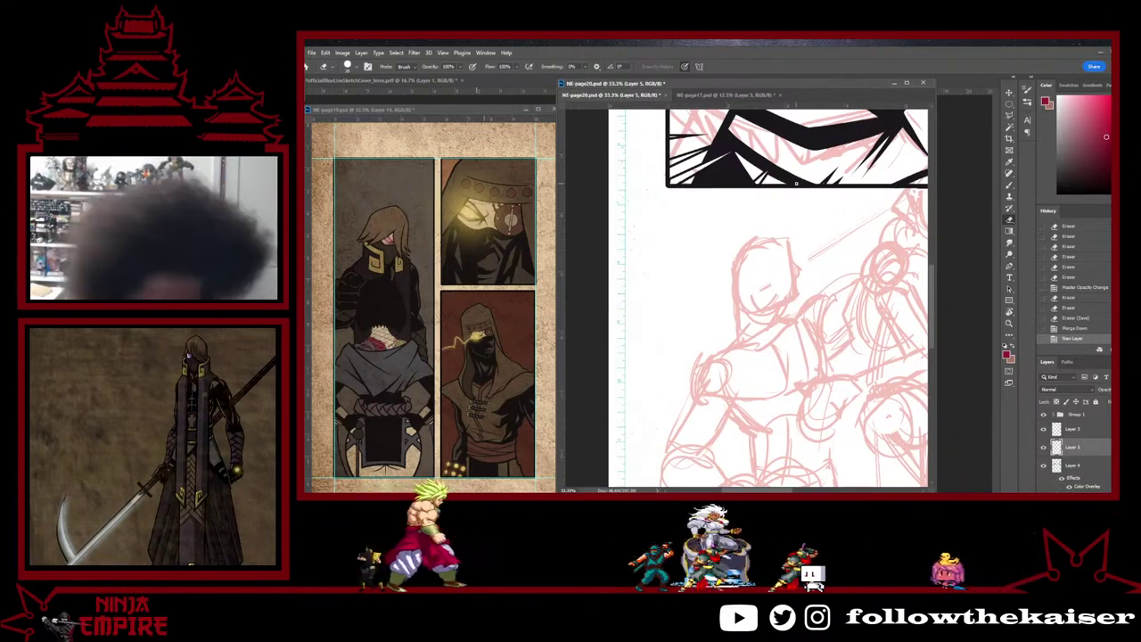
left_click_drag(791, 263, 798, 271)
key("b")
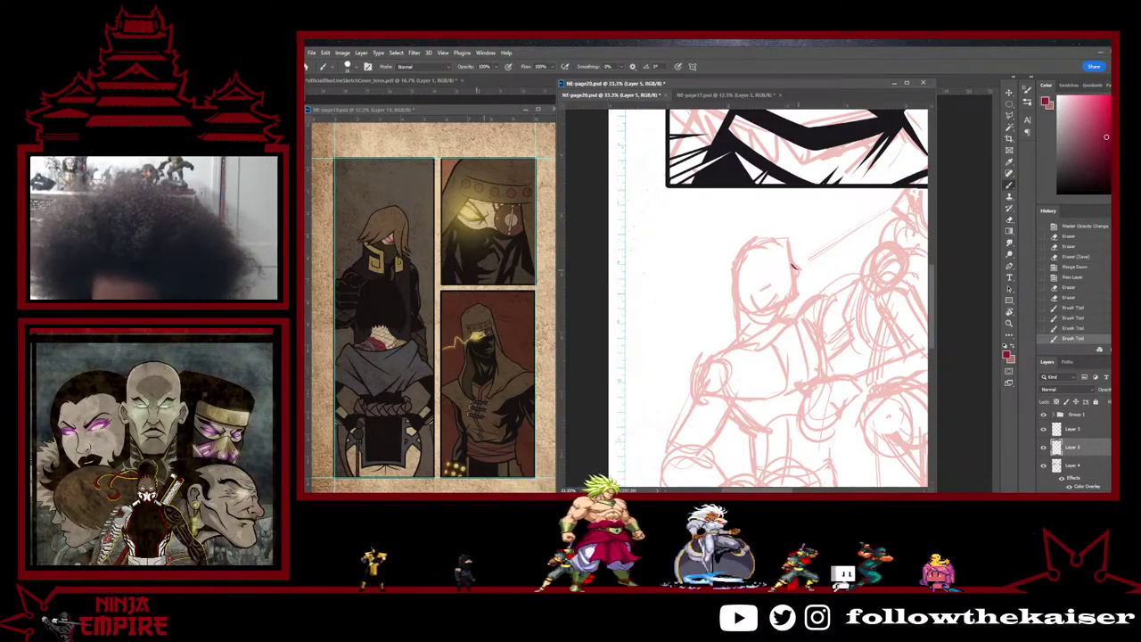
mouse_move(793, 266)
left_mouse_down()
mouse_move(796, 297)
mouse_move(794, 268)
left_mouse_up()
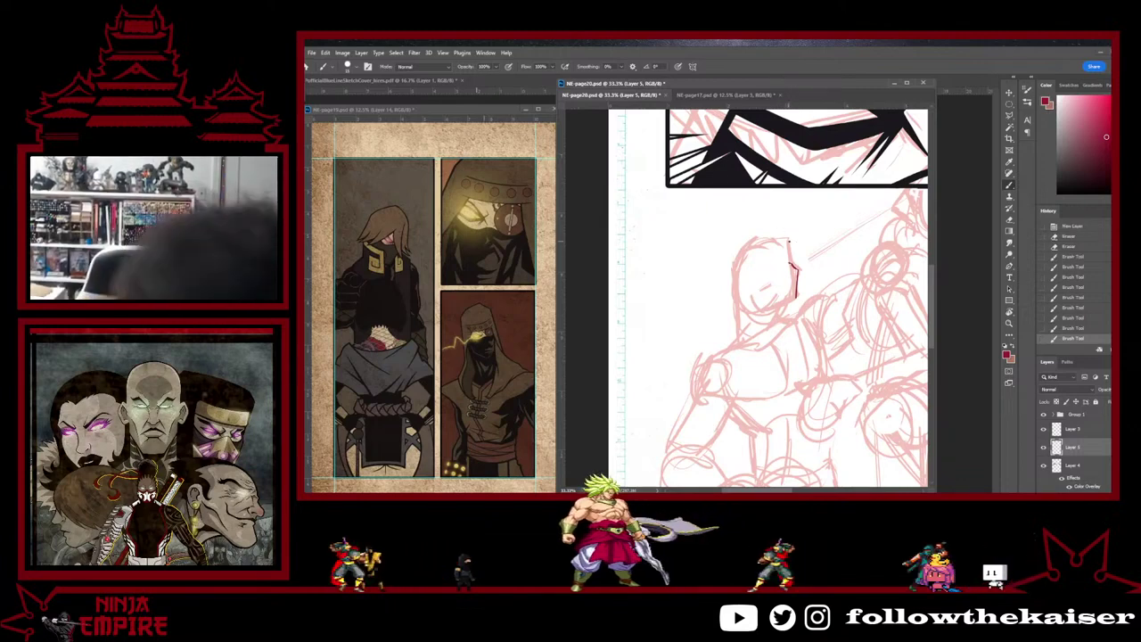
left_click_drag(790, 259, 794, 267)
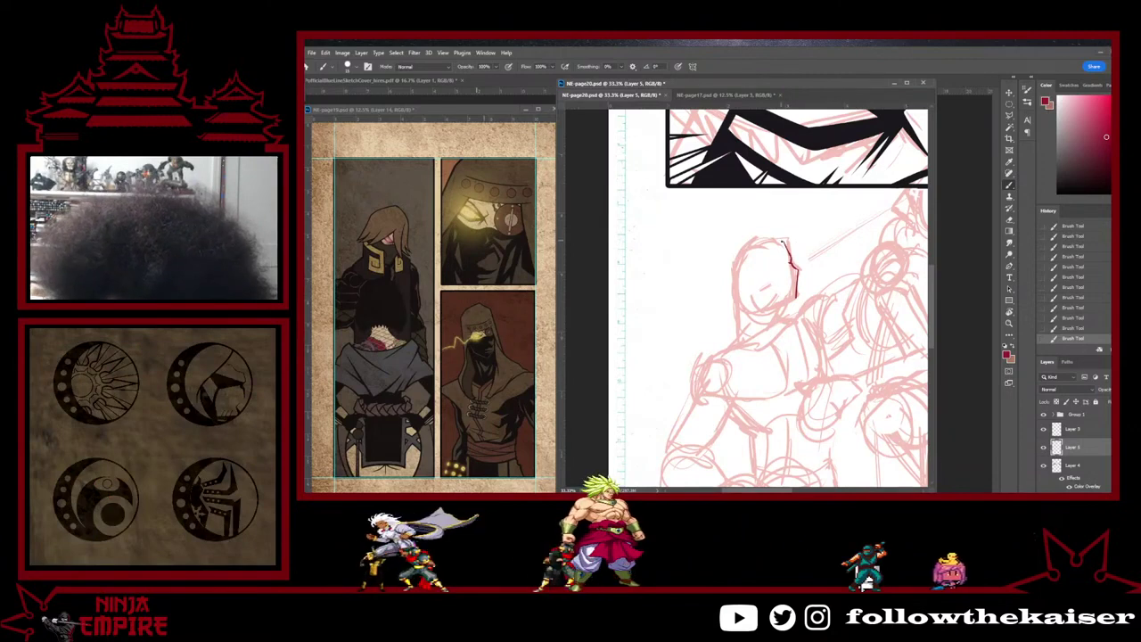
mouse_move(784, 241)
left_mouse_down()
mouse_move(739, 257)
mouse_move(797, 300)
left_mouse_up()
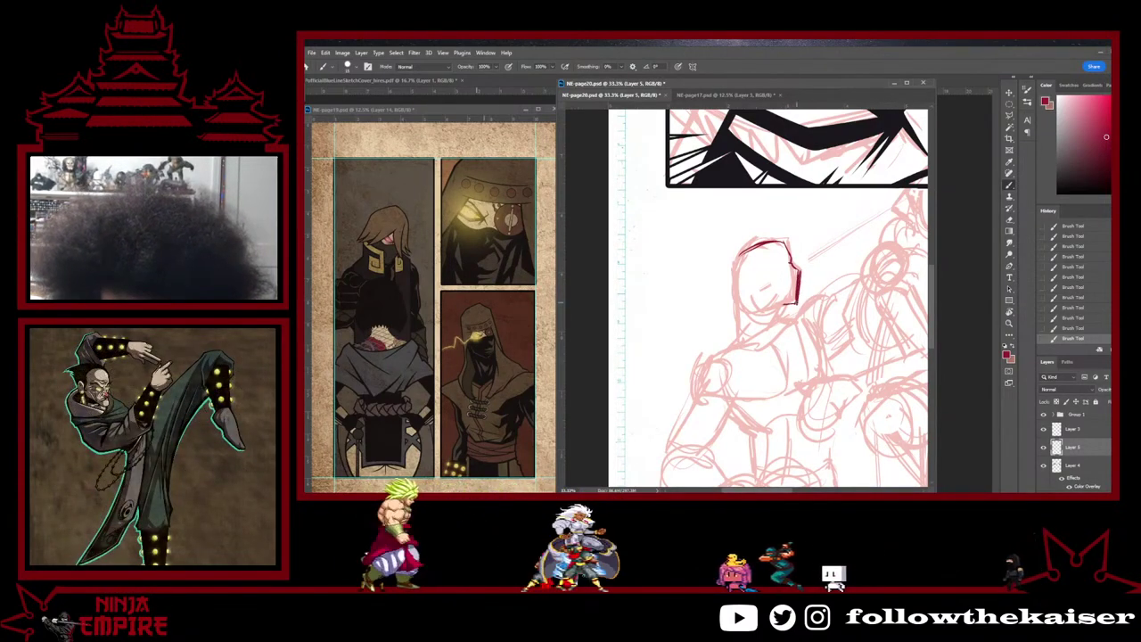
Step: Sketch the back of the figure's head, the jaw line and the eye and brow marks
key("r")
left_click_drag(826, 310, 789, 368)
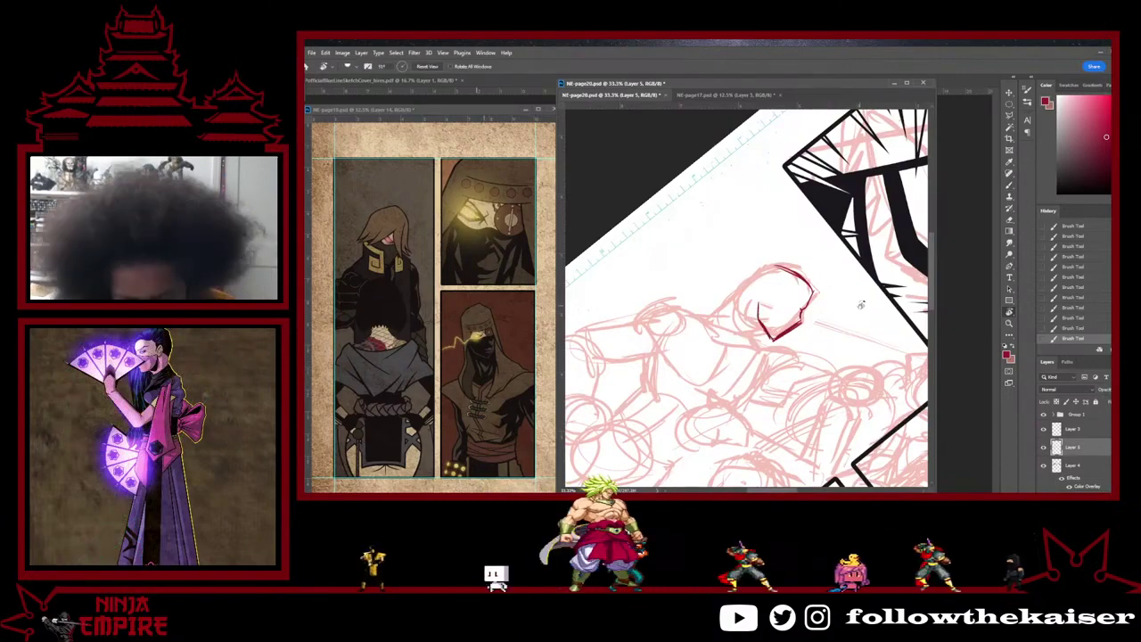
key("r")
left_click_drag(825, 364, 856, 254)
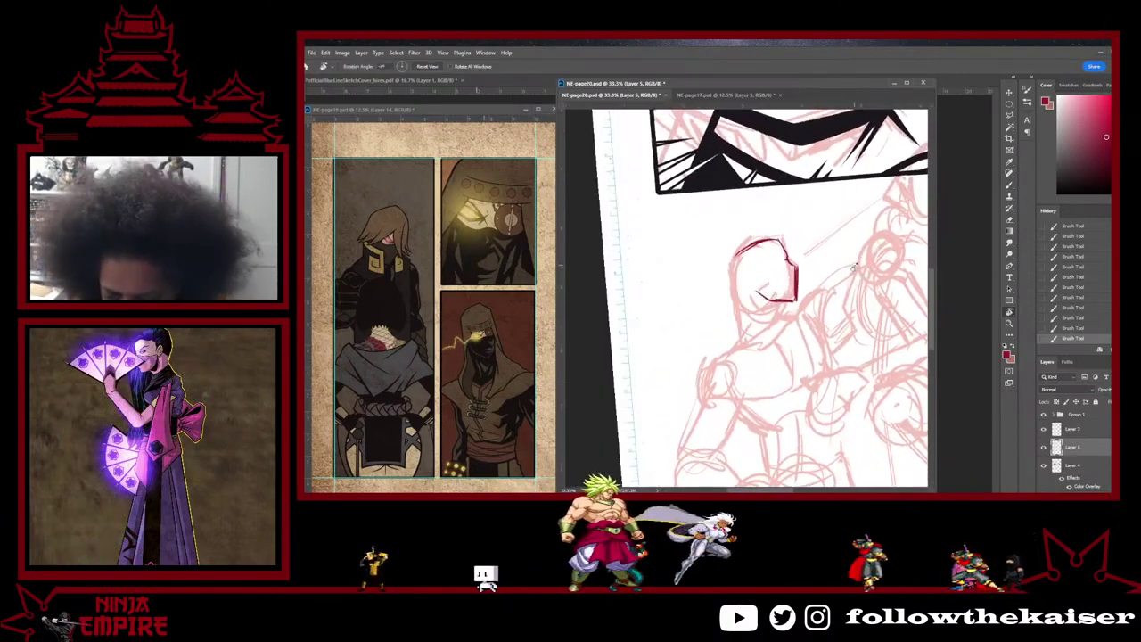
key("b")
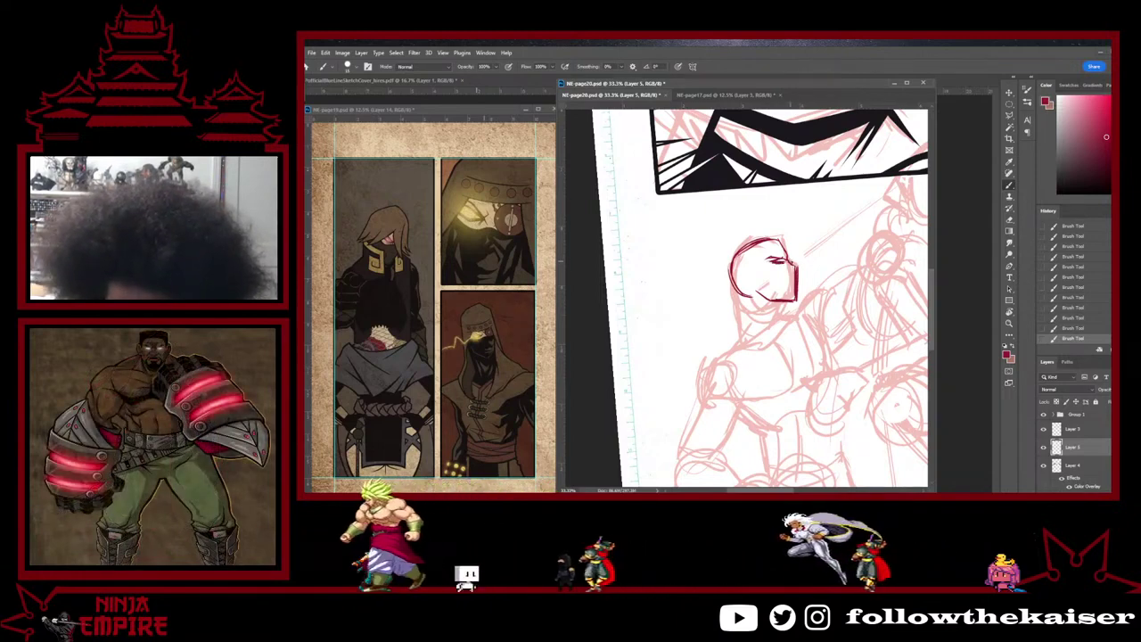
left_click(764, 264)
left_click_drag(766, 266, 786, 263)
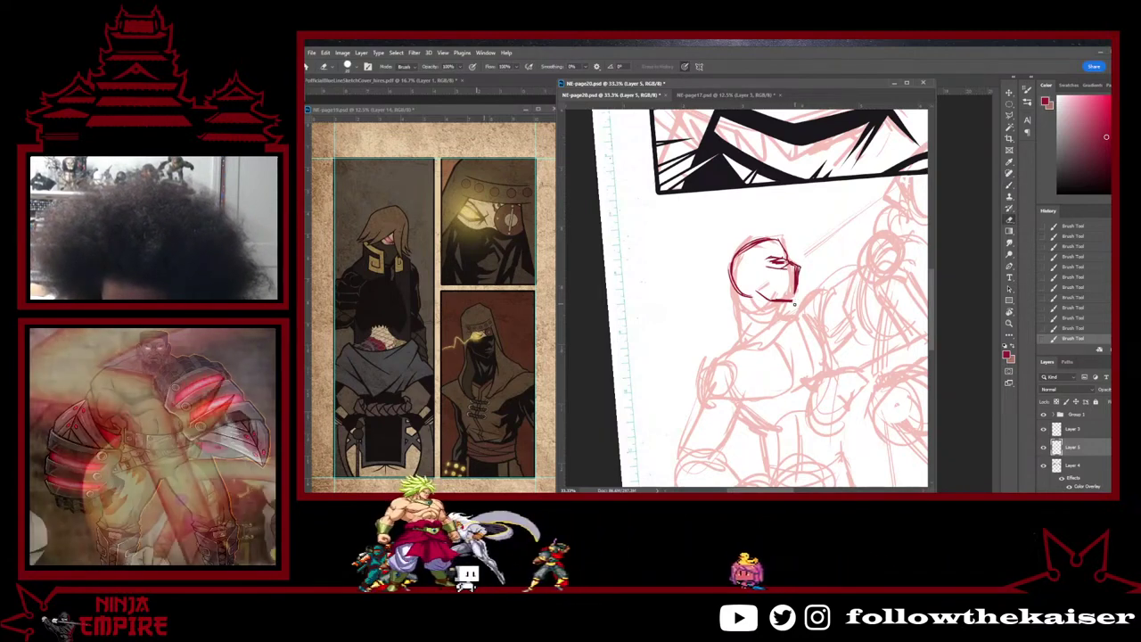
Step: Erase and redraw the front of the face from the nose down to the chin
key("e")
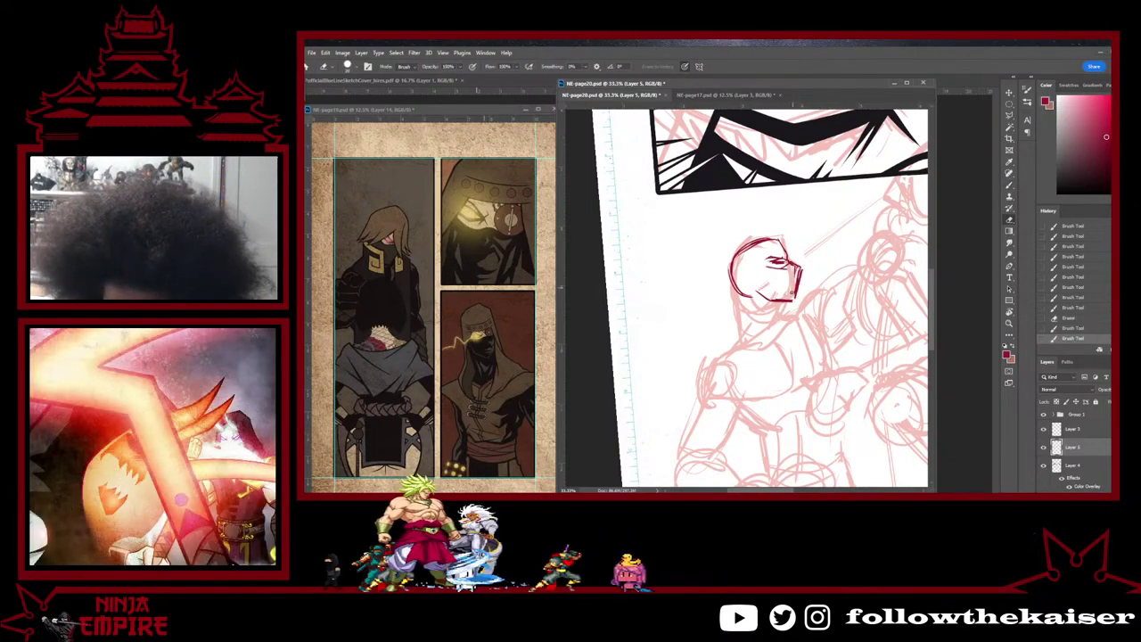
key("b")
left_click_drag(793, 290, 797, 294)
key("e")
key("b")
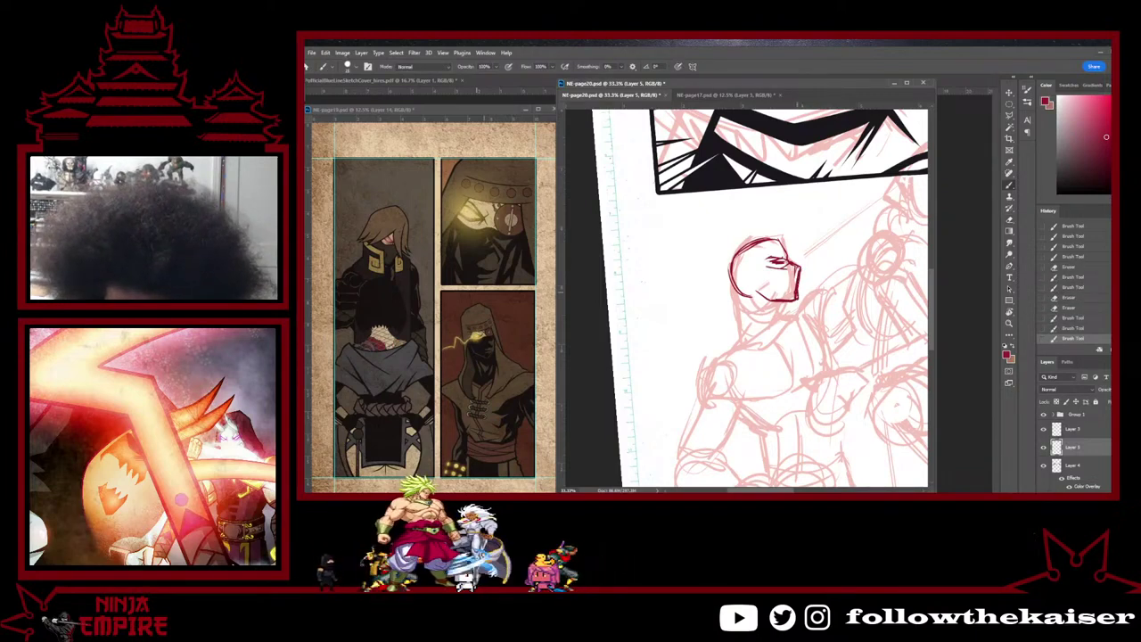
left_click_drag(801, 268, 789, 261)
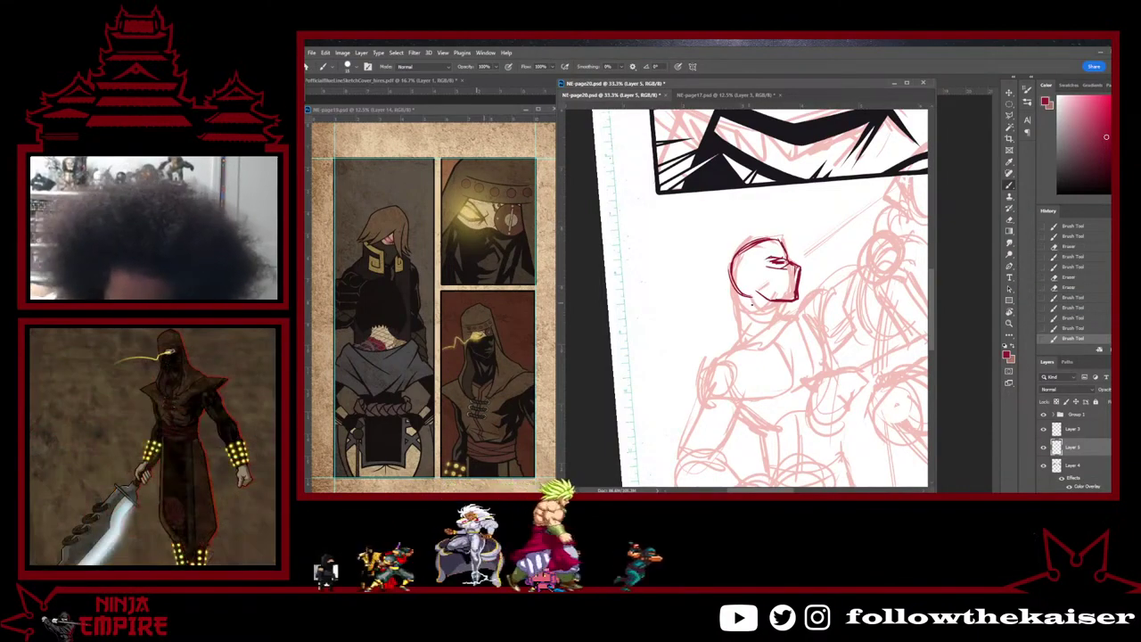
Step: Sketch the figure's neck lines under the jaw and down the nape to the shoulder
mouse_move(747, 297)
left_mouse_down()
mouse_move(746, 330)
mouse_move(783, 312)
mouse_move(742, 329)
mouse_move(784, 317)
left_mouse_up()
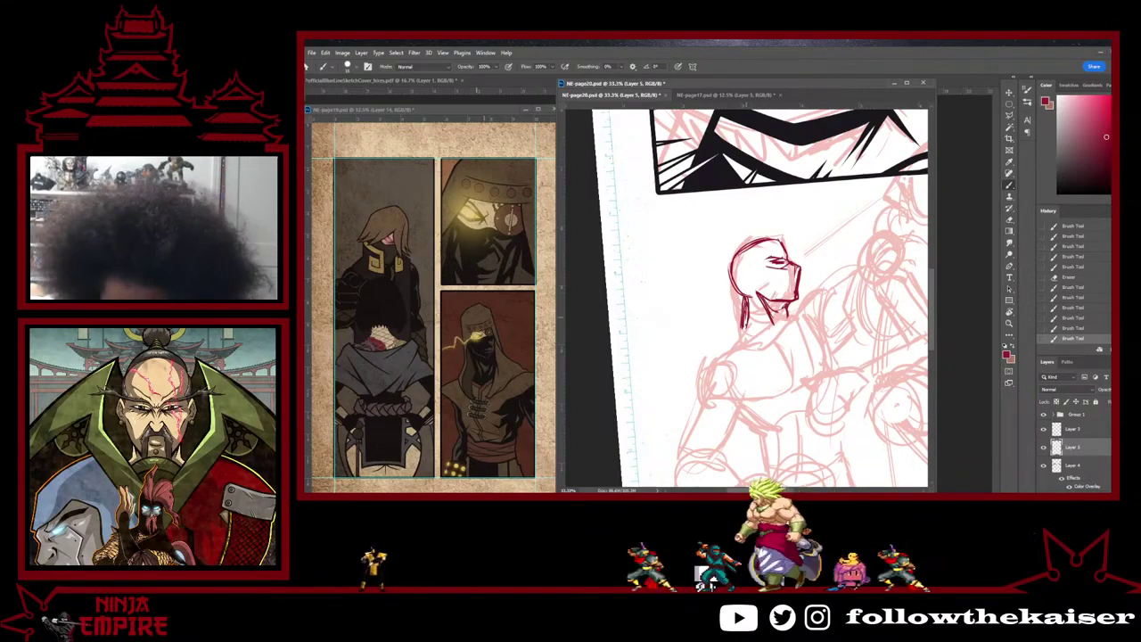
key("e")
key("b")
mouse_move(740, 327)
left_mouse_down()
mouse_move(744, 314)
mouse_move(728, 350)
left_mouse_up()
mouse_move(747, 300)
left_mouse_down()
mouse_move(742, 326)
mouse_move(744, 317)
left_mouse_up()
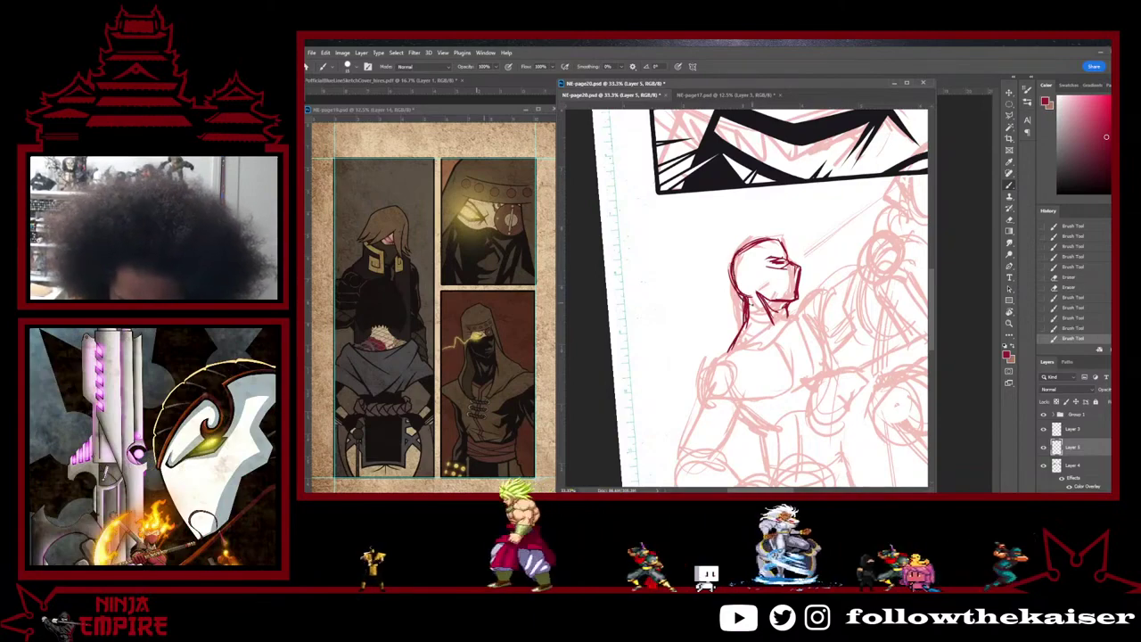
Step: Sketch the figure's collar, chest and rounded near shoulder over the pink rough
key("r")
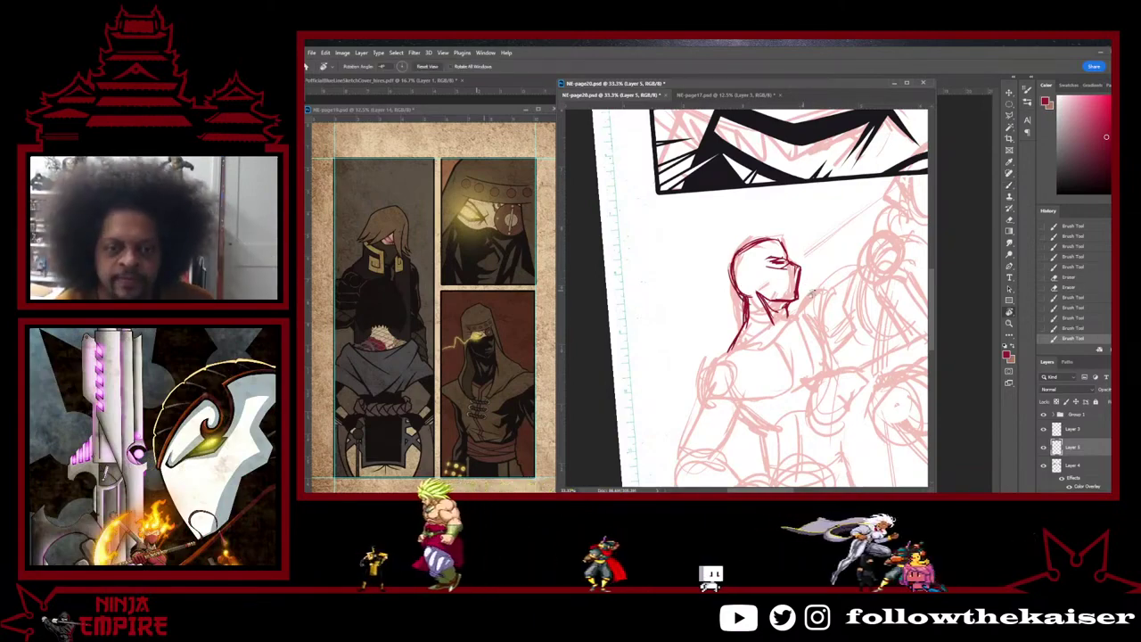
mouse_move(805, 280)
left_mouse_down()
mouse_move(807, 318)
mouse_move(805, 283)
left_mouse_up()
left_click_drag(757, 342, 721, 293)
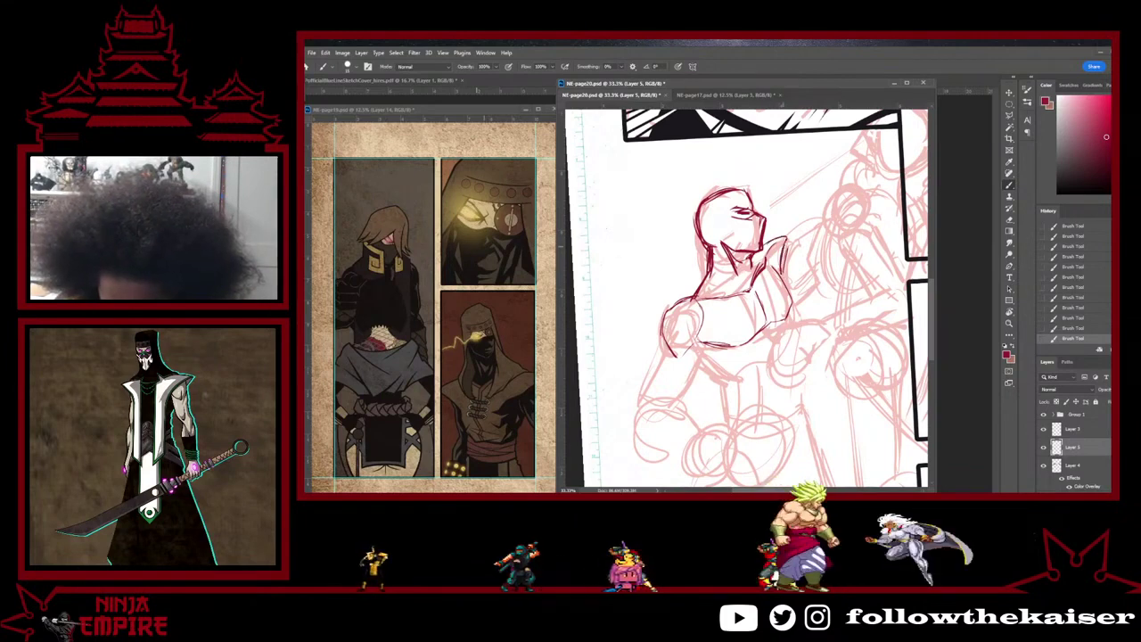
Step: Sketch the near upper arm and the bent forearm reaching to the hip, cleaning up the inner elbow
left_click_drag(733, 375, 723, 321)
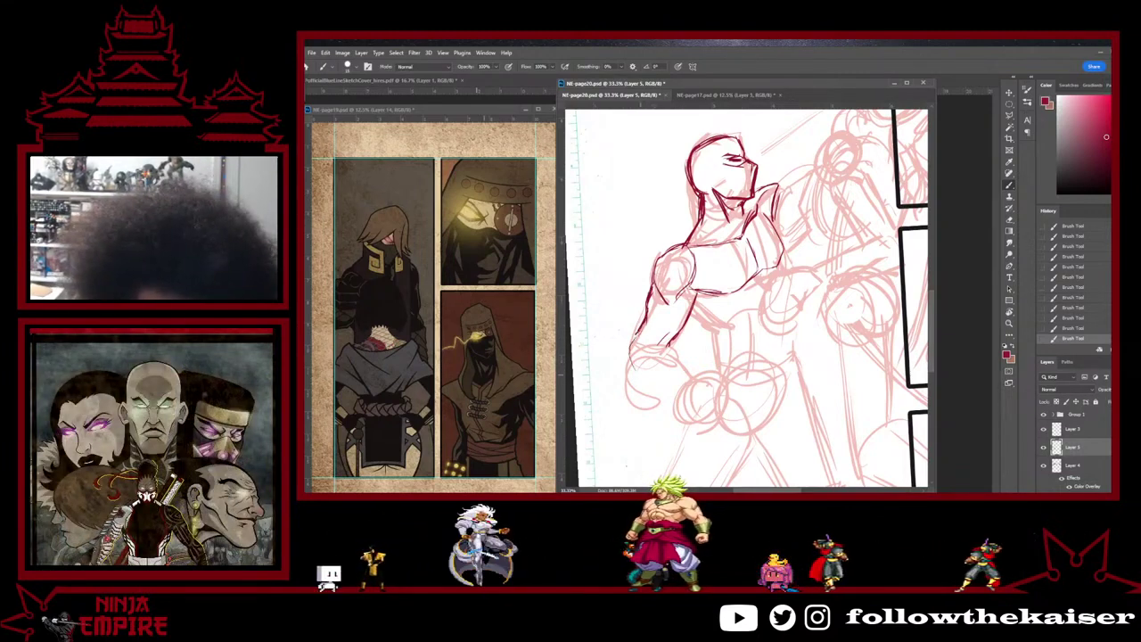
left_click_drag(630, 346, 641, 381)
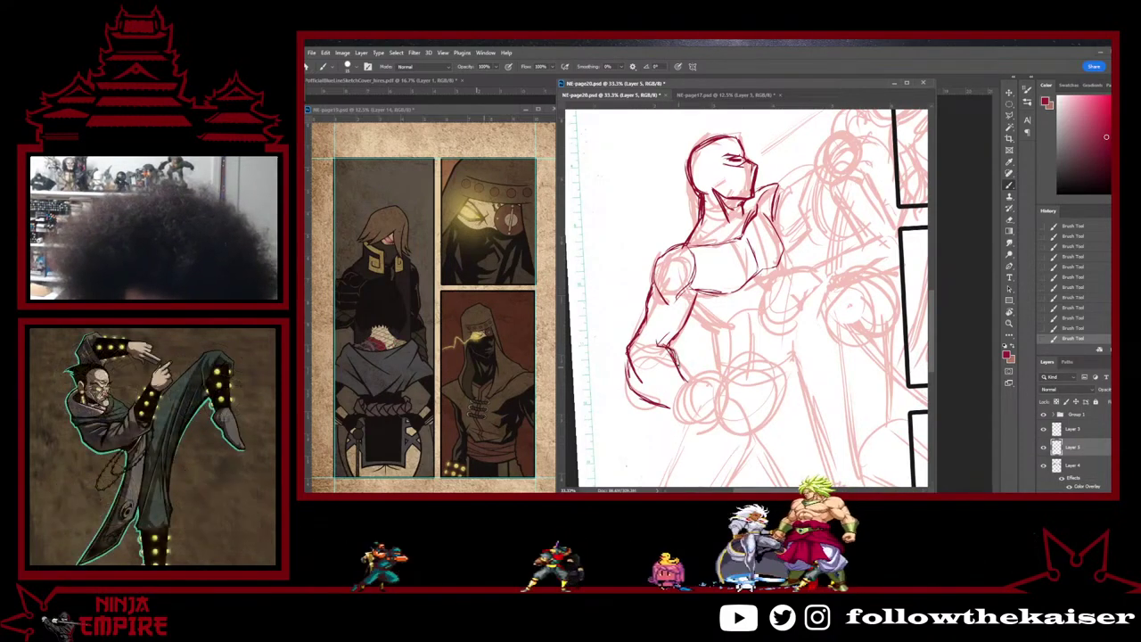
left_click_drag(678, 367, 688, 379)
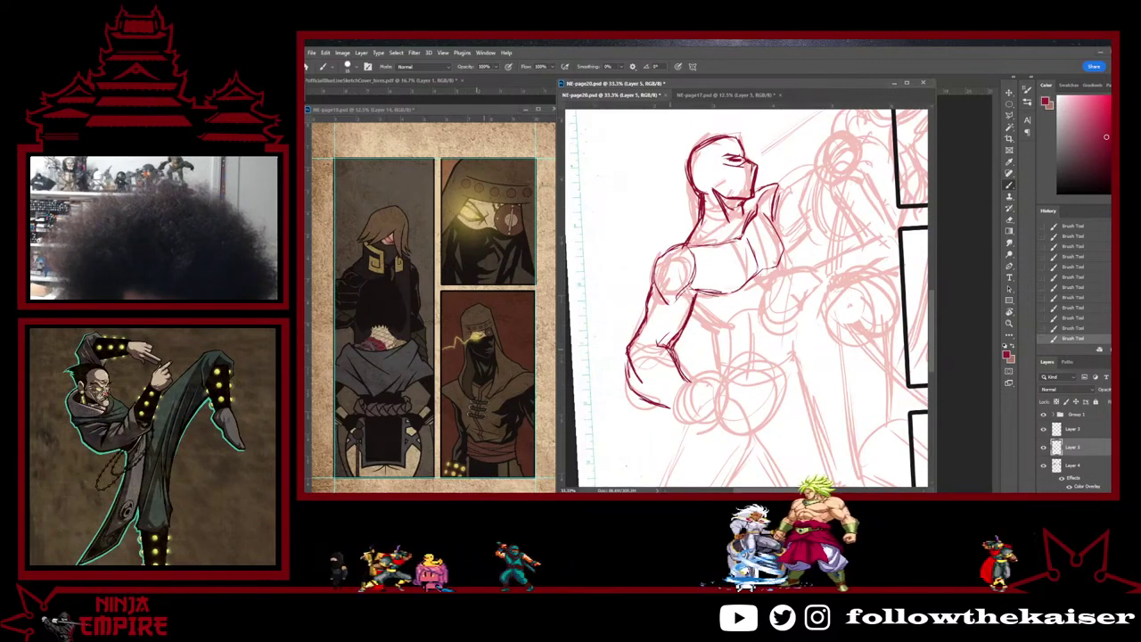
key("e")
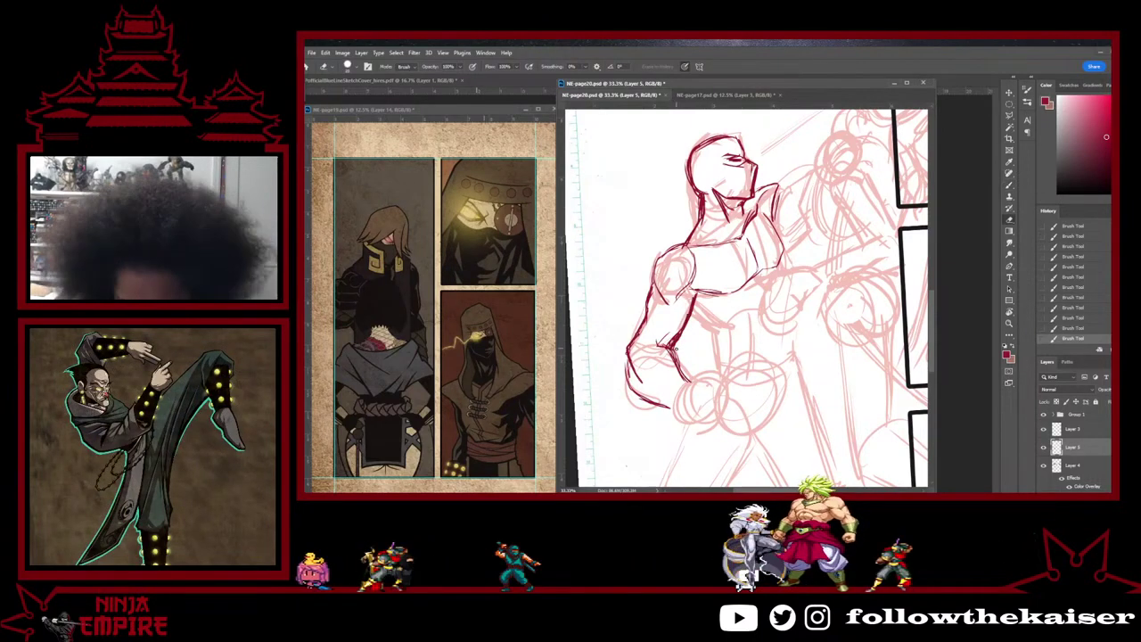
left_click(678, 344)
key("b")
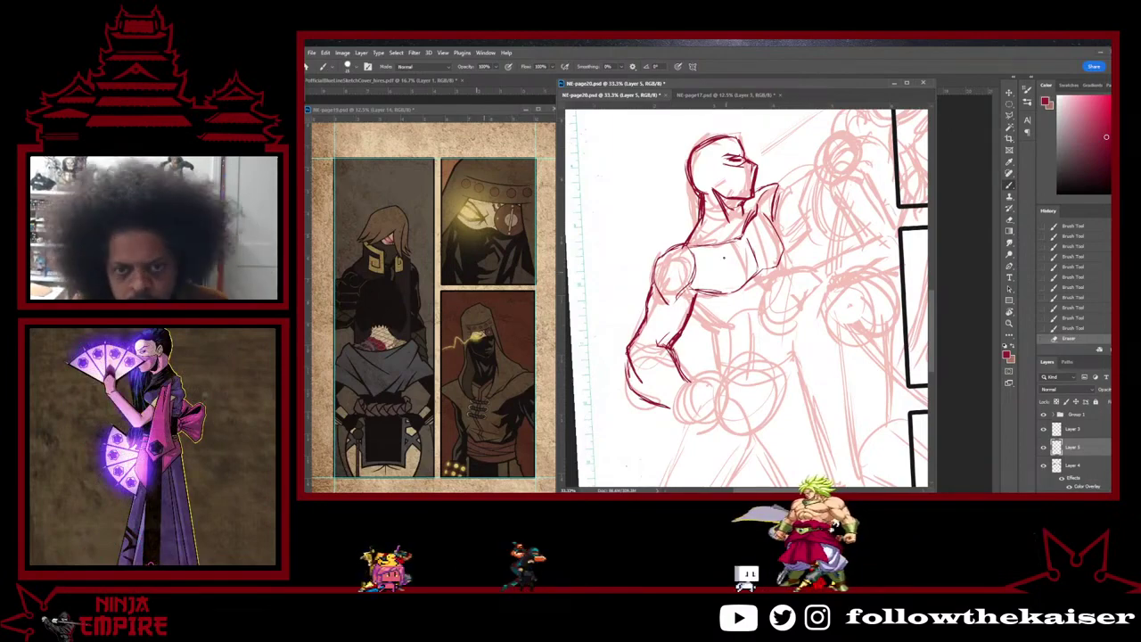
Step: Strengthen the lower chest line where it runs into the armpit
key("r")
left_click_drag(778, 287, 709, 287)
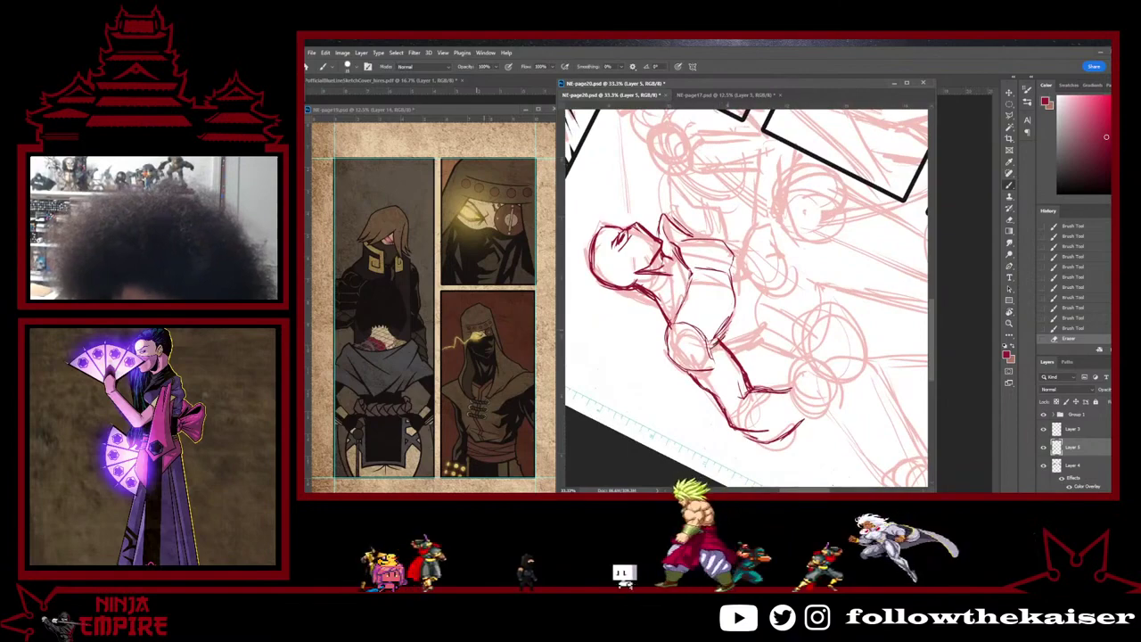
left_click_drag(735, 319, 715, 342)
left_click_drag(729, 325, 721, 345)
key("e")
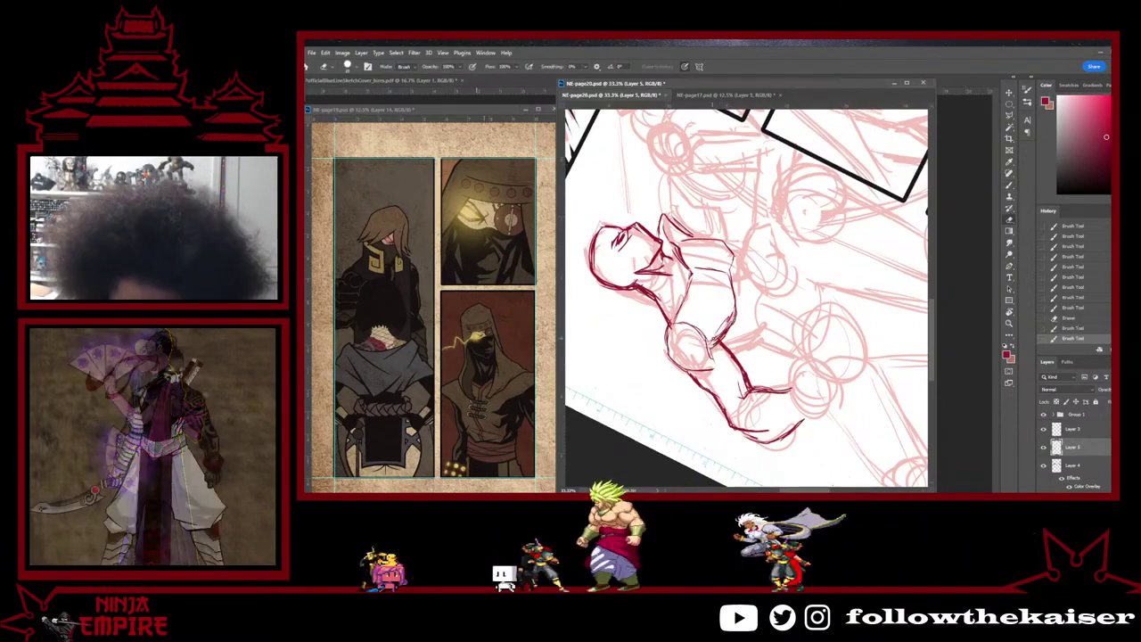
Step: Undo the last arm stroke and touch up the shoulder curve and the armpit line
key("b")
mouse_move(760, 385)
left_mouse_down()
mouse_move(772, 317)
mouse_move(751, 351)
left_mouse_up()
key("r")
key("ctrl+z")
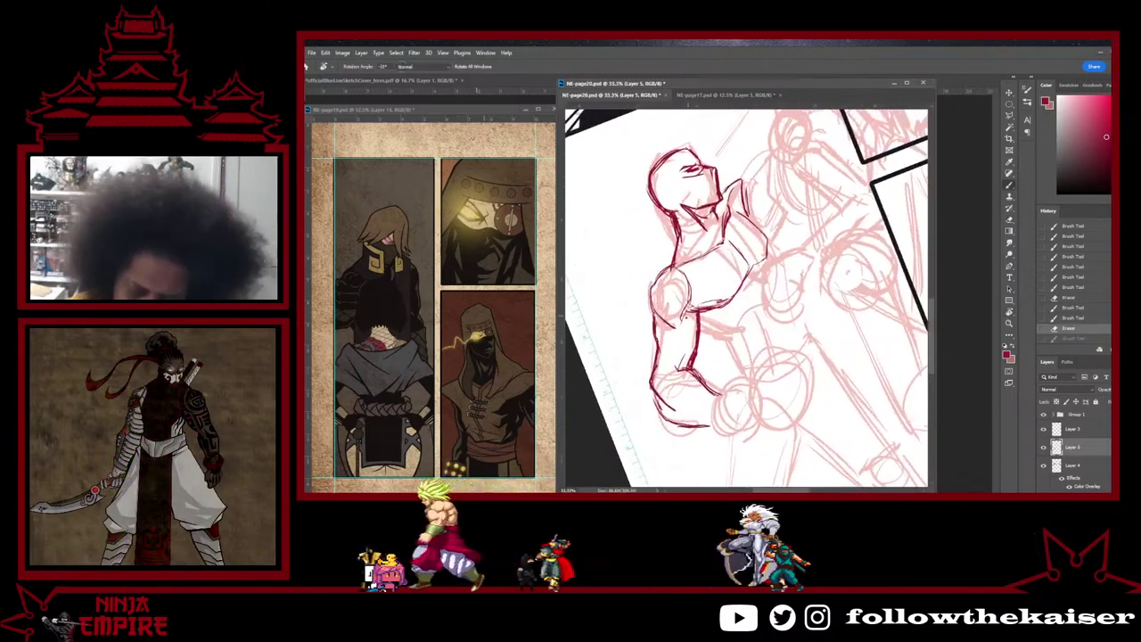
left_click_drag(699, 312, 683, 316)
left_click_drag(663, 274, 675, 271)
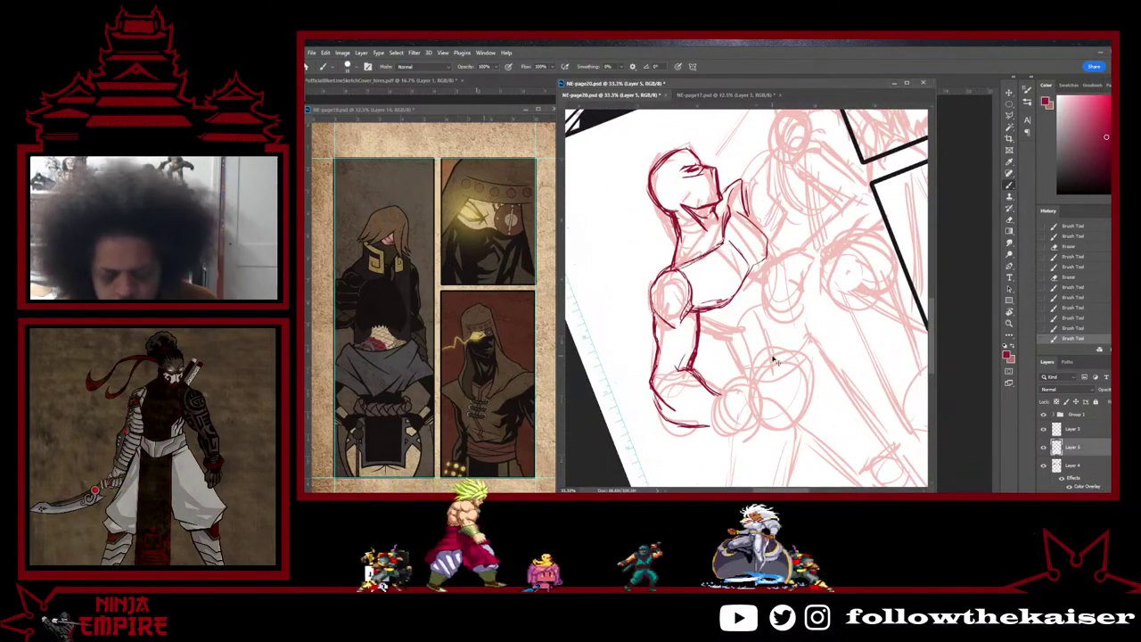
Step: Erase the excess strokes around the inner elbow and the outer edge of the near arm
key("ctrl+minus")
key("ctrl+minus")
key("ctrl+minus")
key("ctrl+plus")
key("ctrl+plus")
key("ctrl+plus")
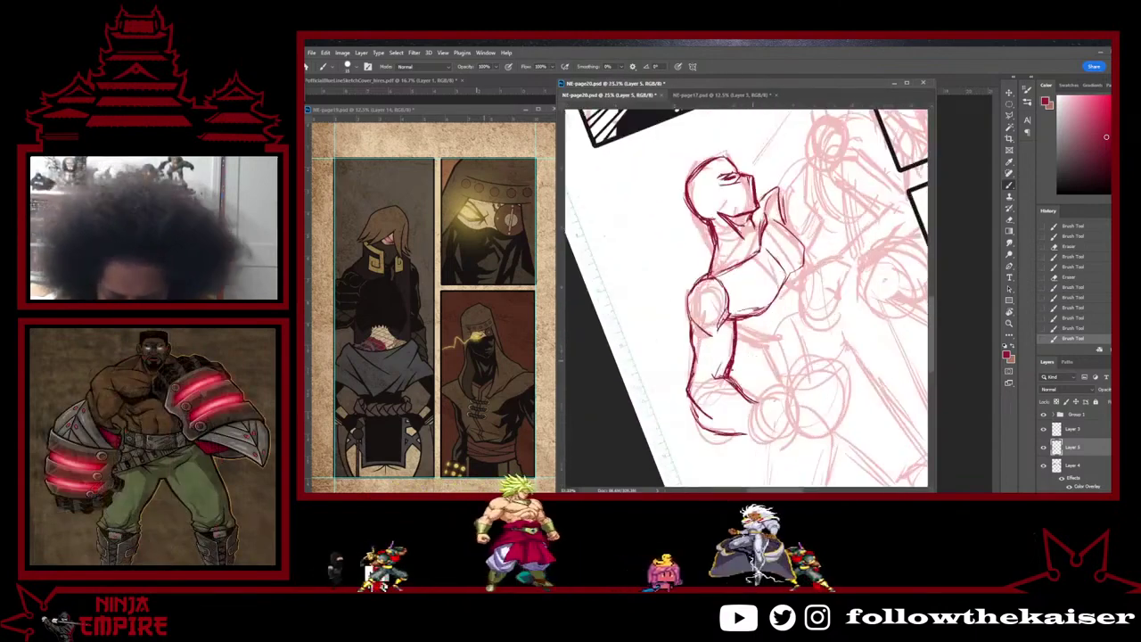
scroll(734, 339, "up", 2)
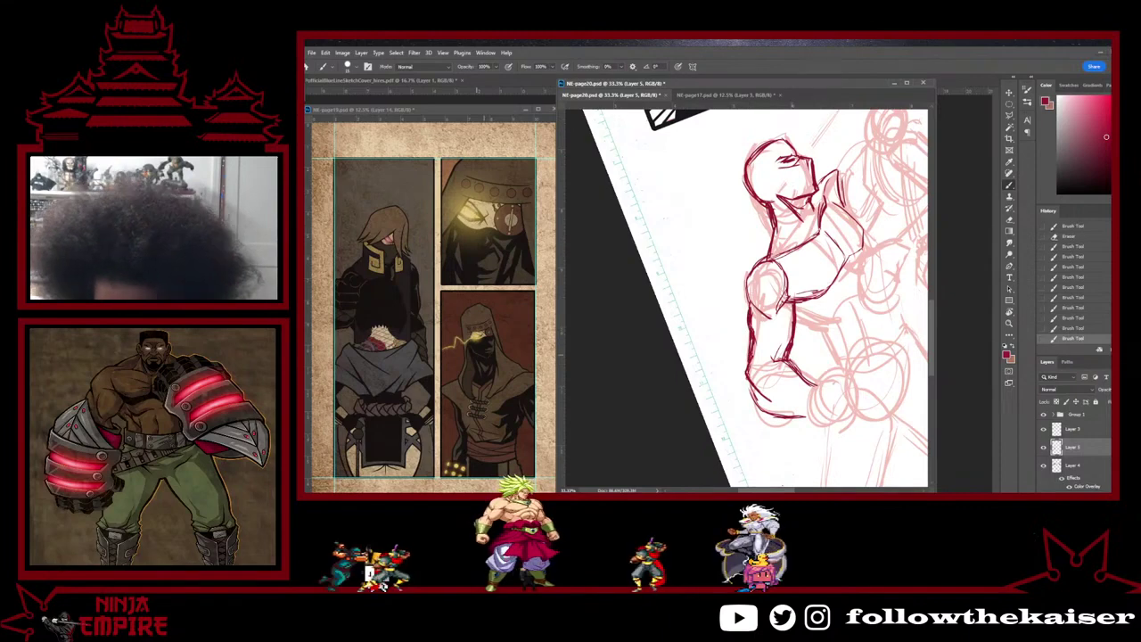
key("e")
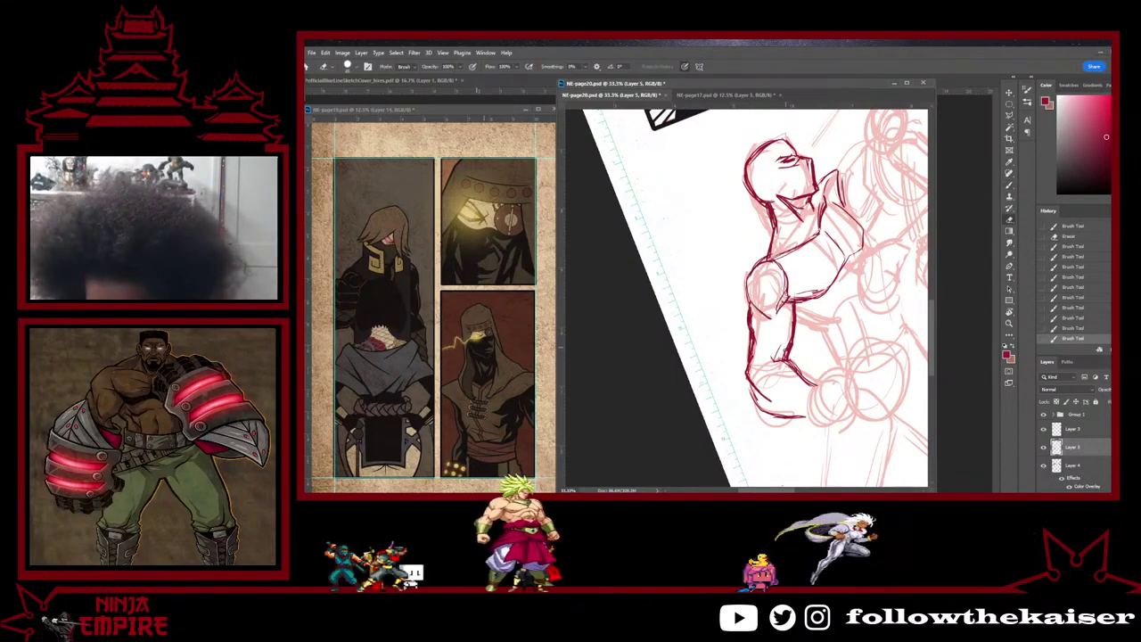
mouse_move(785, 343)
left_mouse_down()
mouse_move(788, 362)
mouse_move(789, 336)
mouse_move(739, 373)
mouse_move(750, 407)
mouse_move(713, 405)
mouse_move(724, 427)
left_mouse_up()
key("b")
key("r")
mouse_move(713, 416)
left_mouse_down()
mouse_move(733, 433)
mouse_move(722, 431)
left_mouse_up()
key("e")
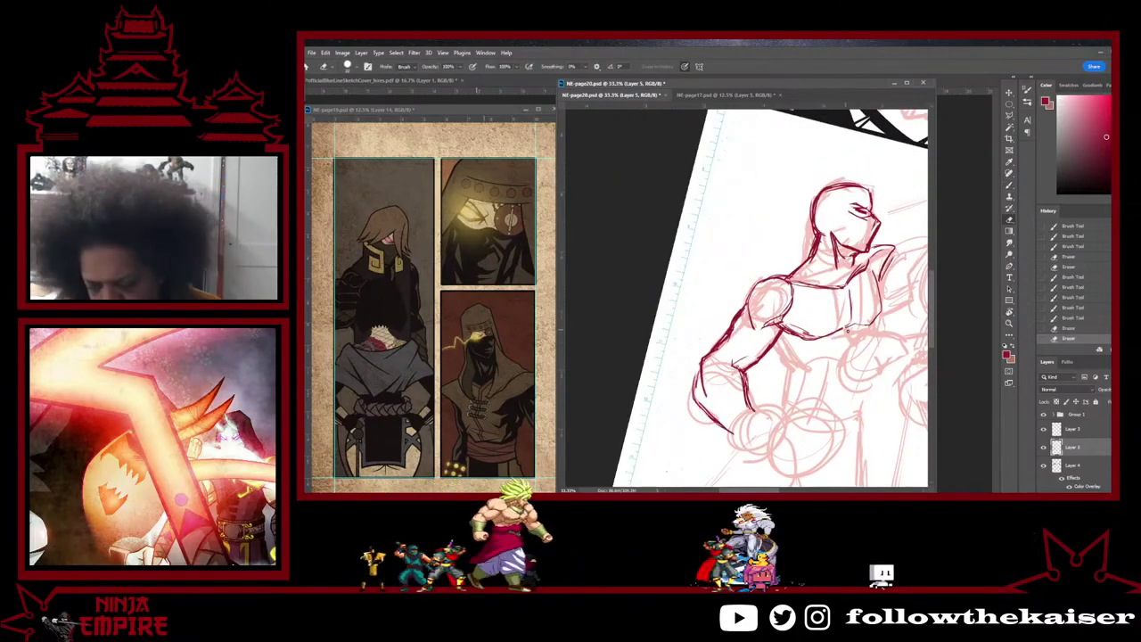
Step: Sketch the side of the torso from the armpit down to the waist beside the forearm
key("b")
key("r")
left_click_drag(886, 343, 886, 321)
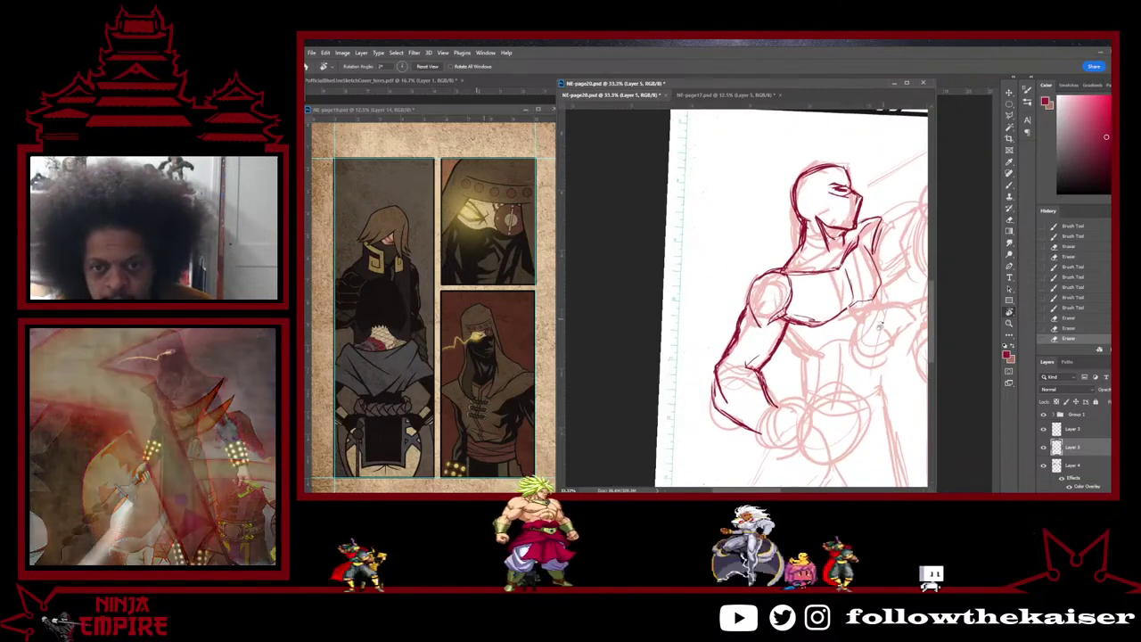
mouse_move(845, 370)
left_mouse_down()
mouse_move(823, 372)
mouse_move(848, 341)
left_mouse_up()
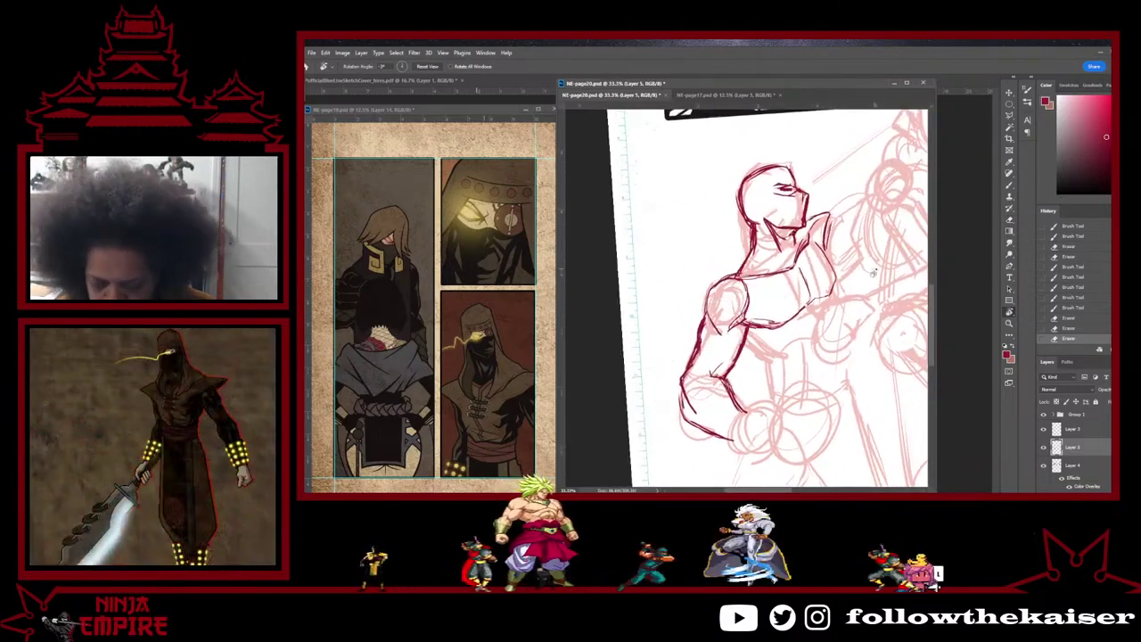
key("b")
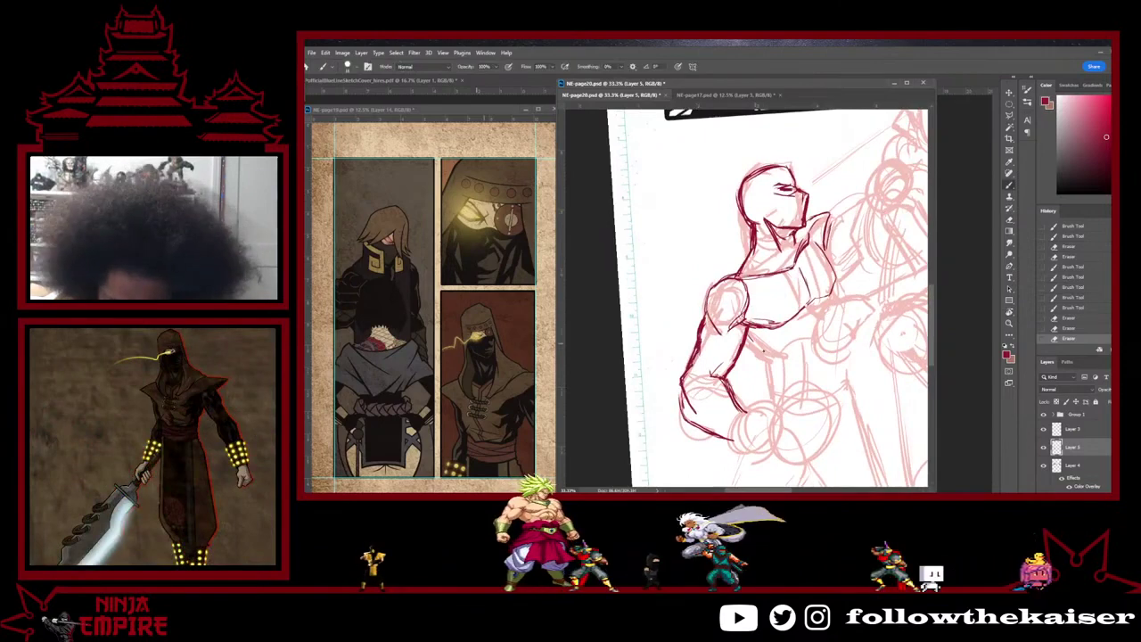
left_click_drag(748, 337, 771, 358)
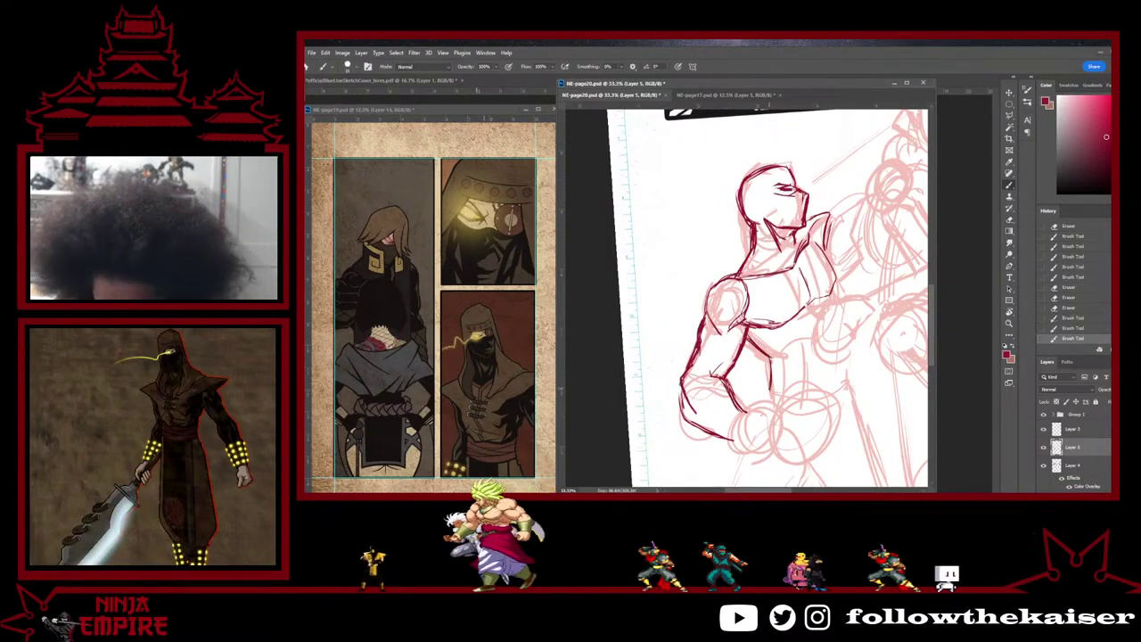
left_click_drag(771, 360, 767, 401)
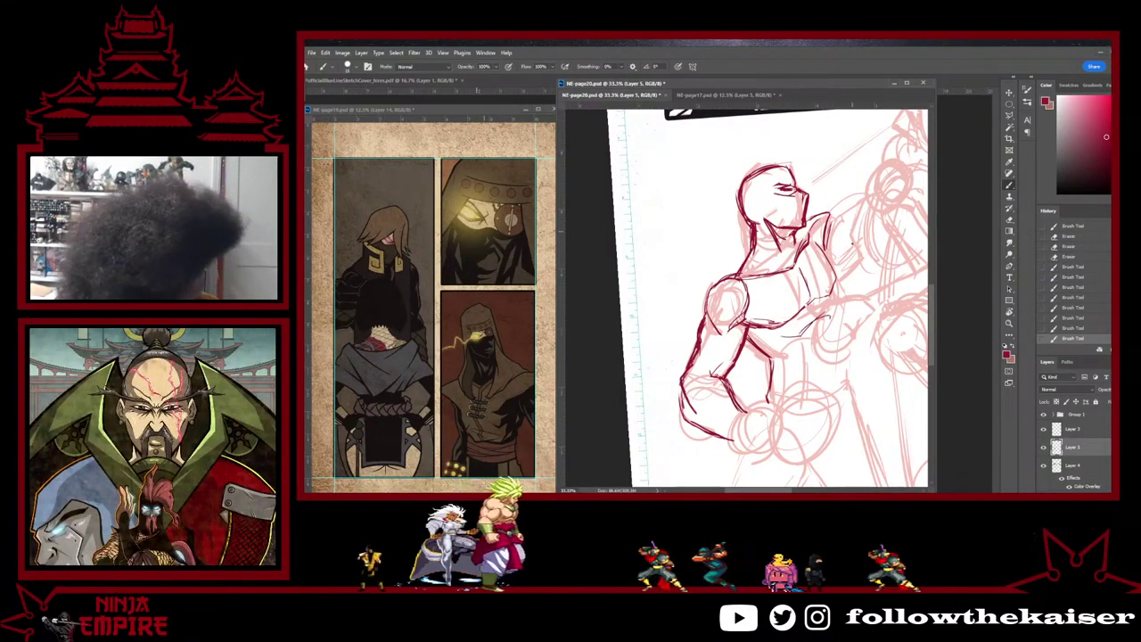
Step: Sketch the far side of the torso down to the waist, the curved waistline and the abdominal muscles
left_click_drag(838, 300, 788, 336)
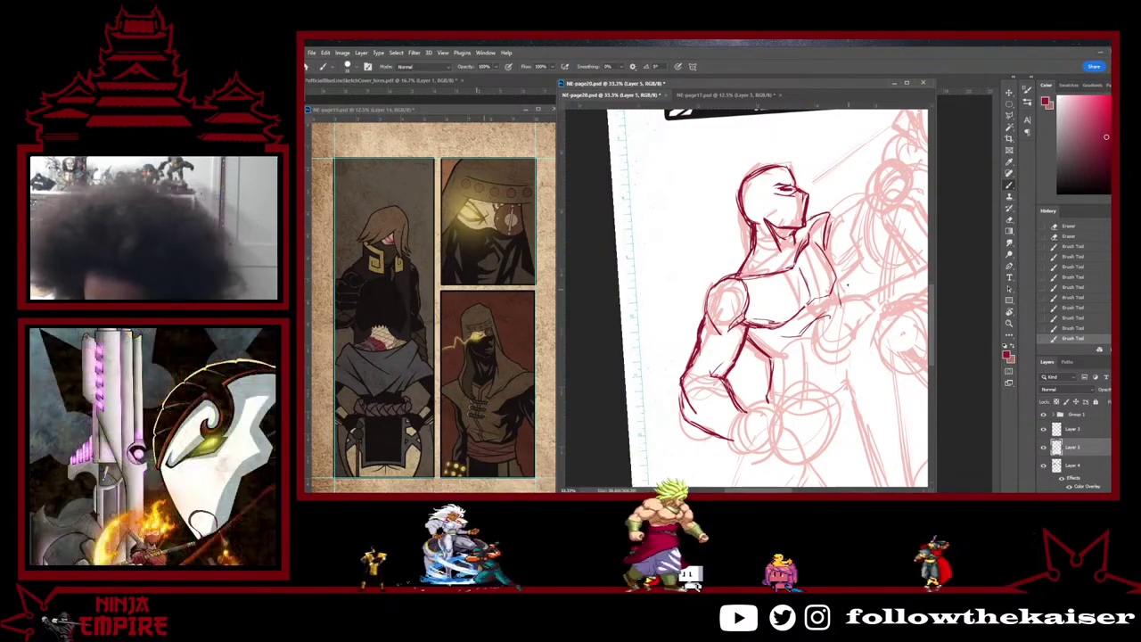
left_click_drag(849, 293, 843, 326)
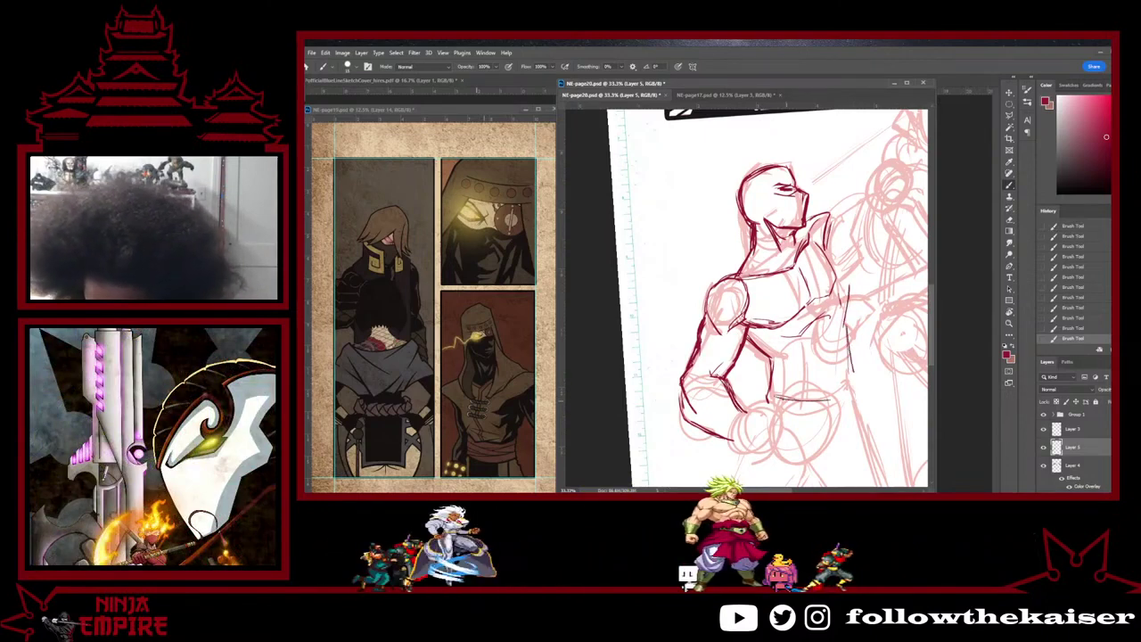
left_click_drag(787, 400, 847, 390)
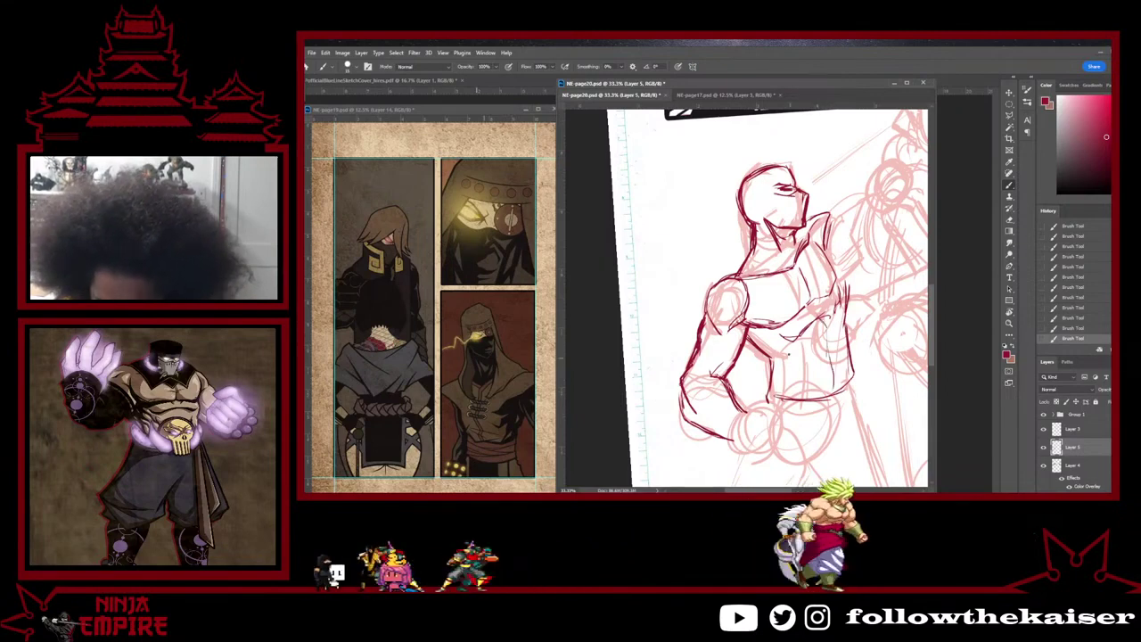
left_click_drag(828, 346, 846, 344)
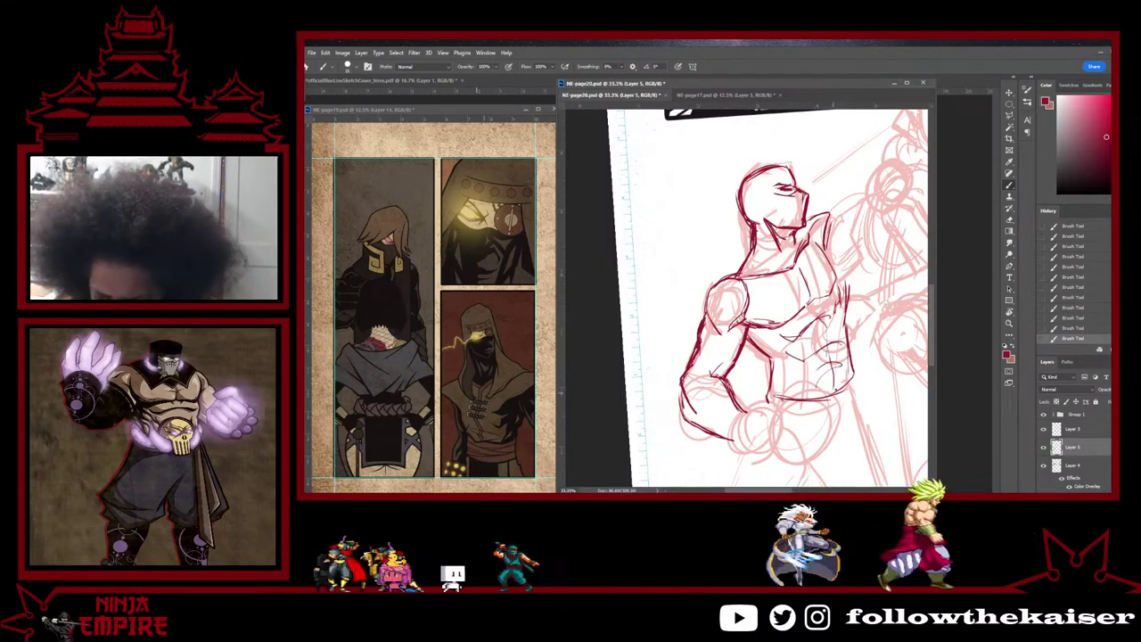
Step: Erase the stray stroke ends along the far side of the torso below the armpit
left_click_drag(834, 393, 782, 469)
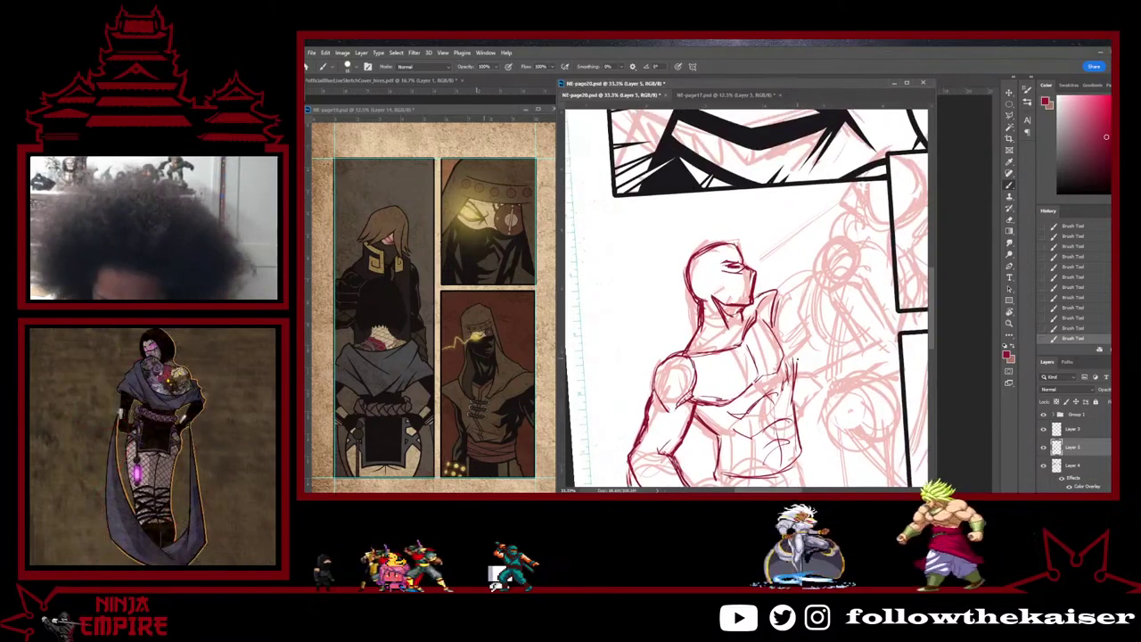
key("e")
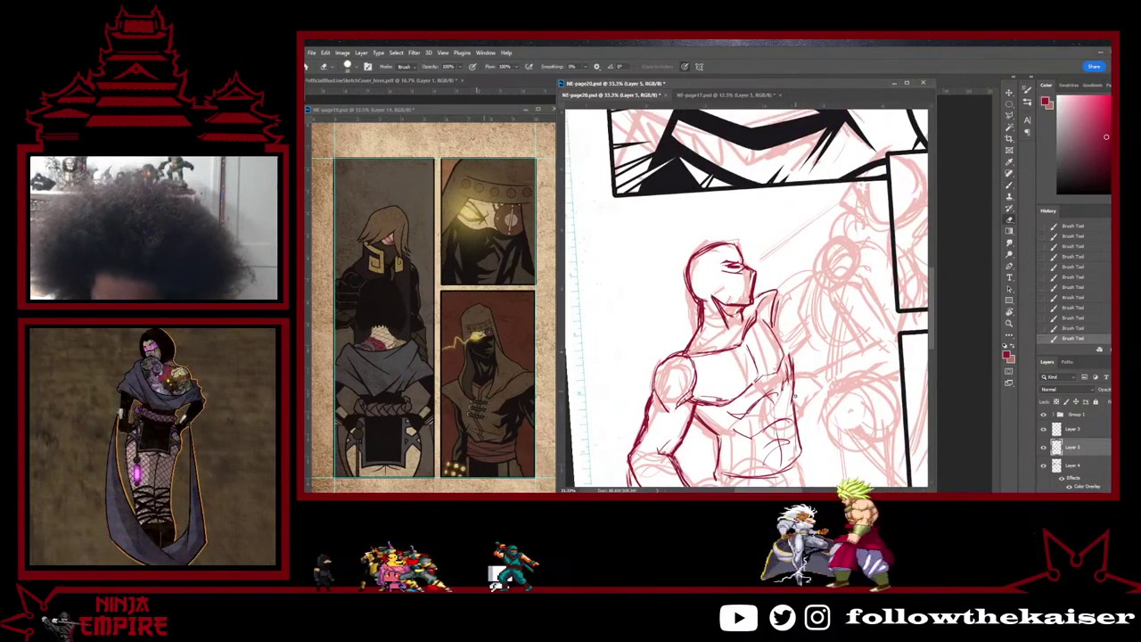
key("b")
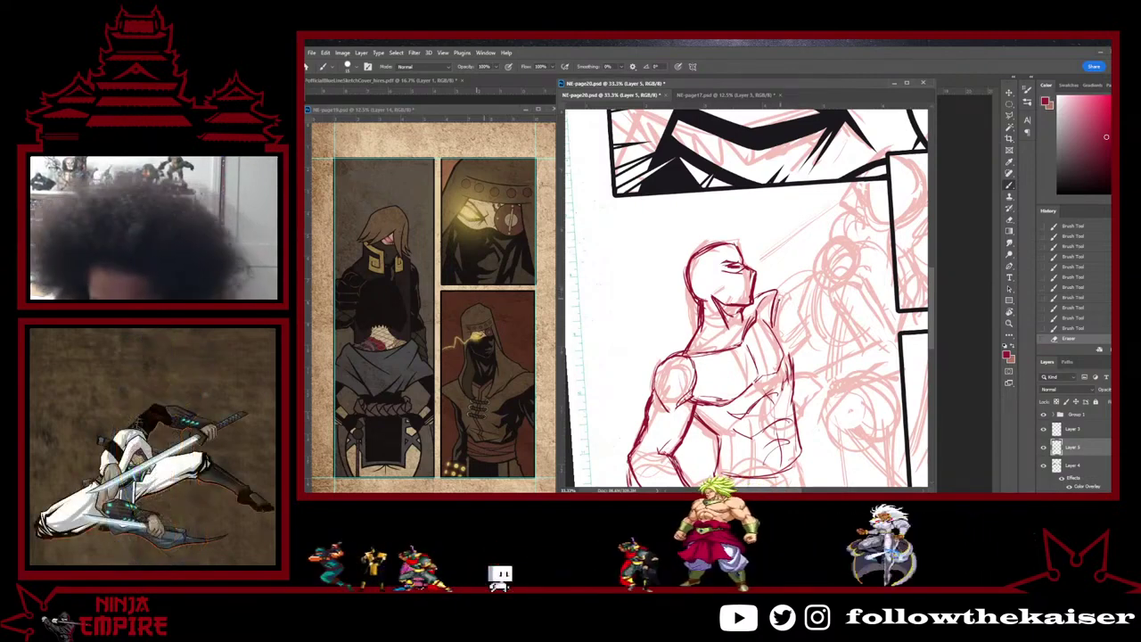
Step: Sketch the far shoulder curve and the underside of the raised upper arm over the rough lines
left_click_drag(781, 293, 778, 296)
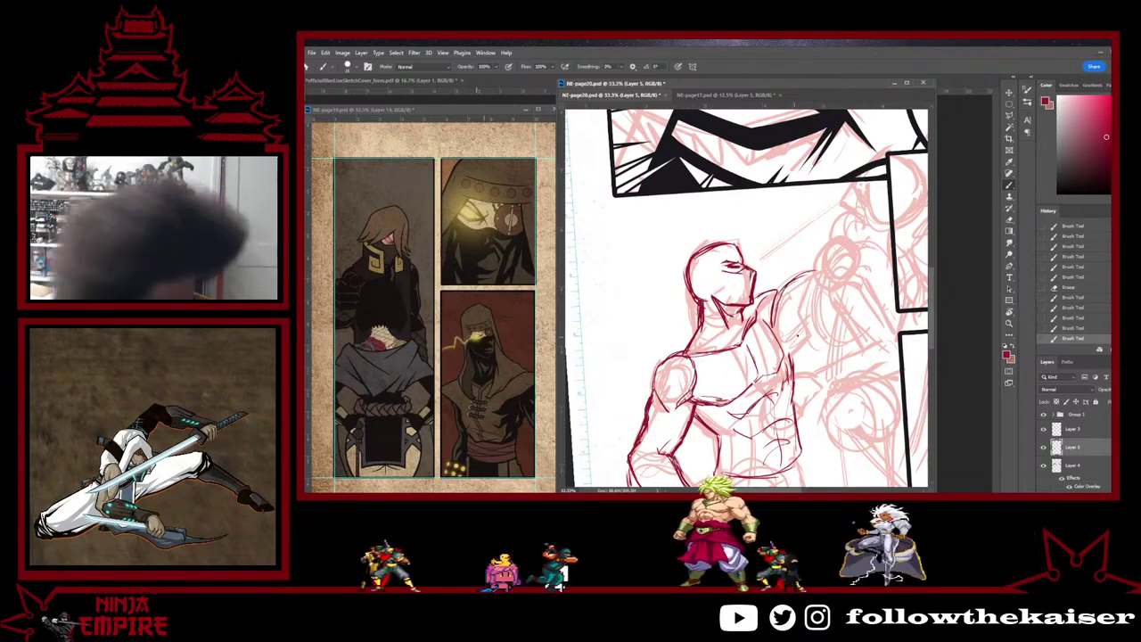
left_click_drag(785, 323, 784, 349)
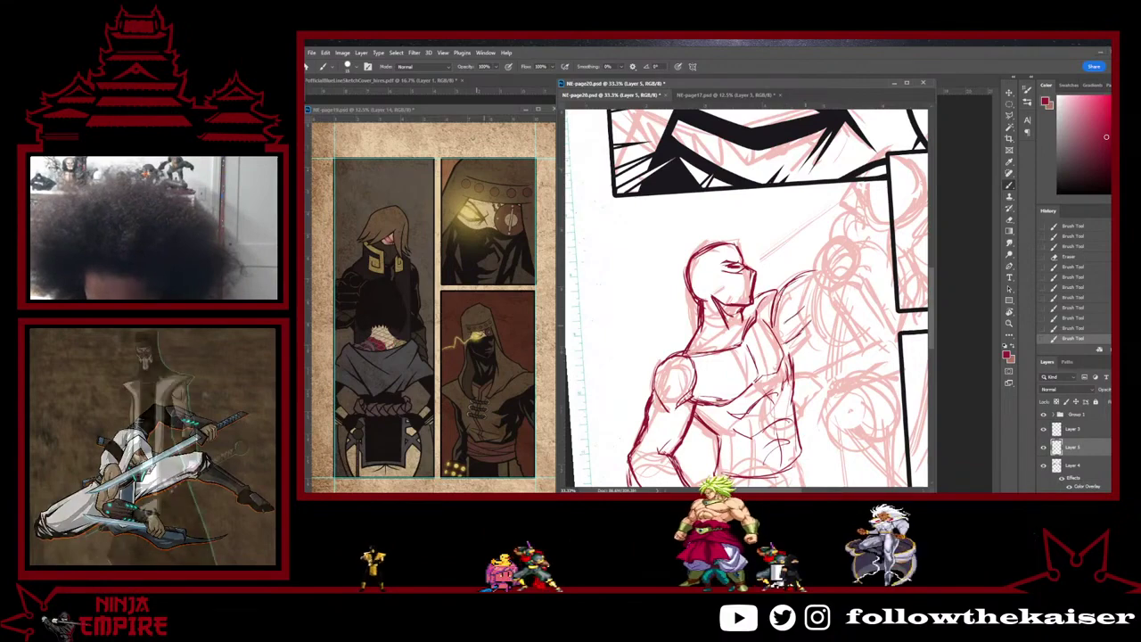
key("r")
left_click_drag(808, 321, 742, 308)
key("b")
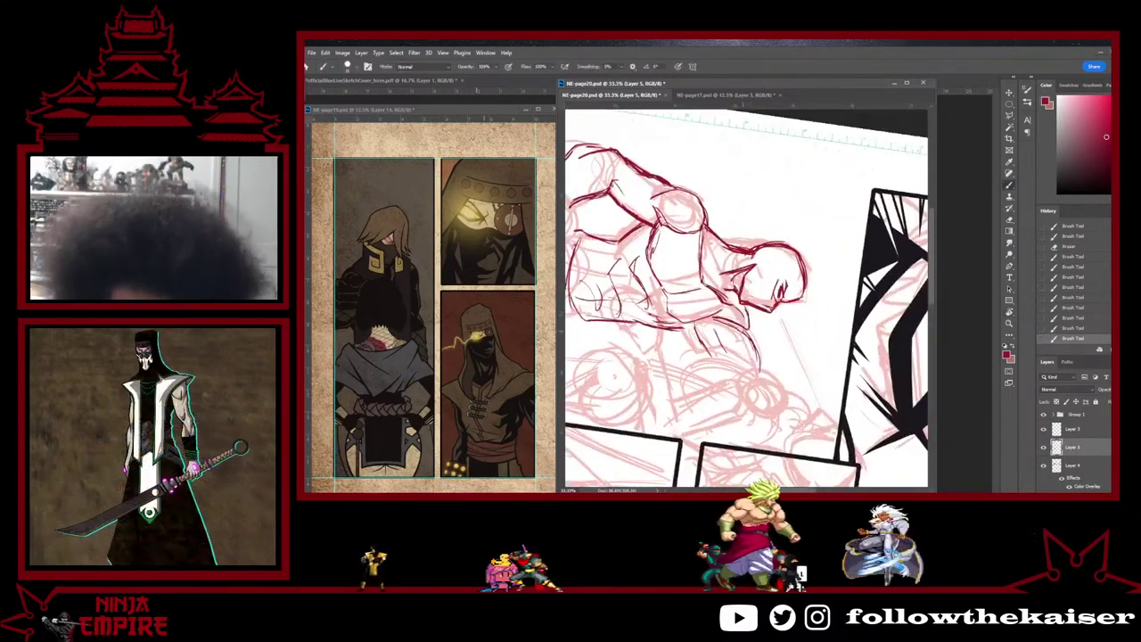
Step: Erase the overshooting end of the far shoulder line and strengthen the outline of the raised upper arm
key("e")
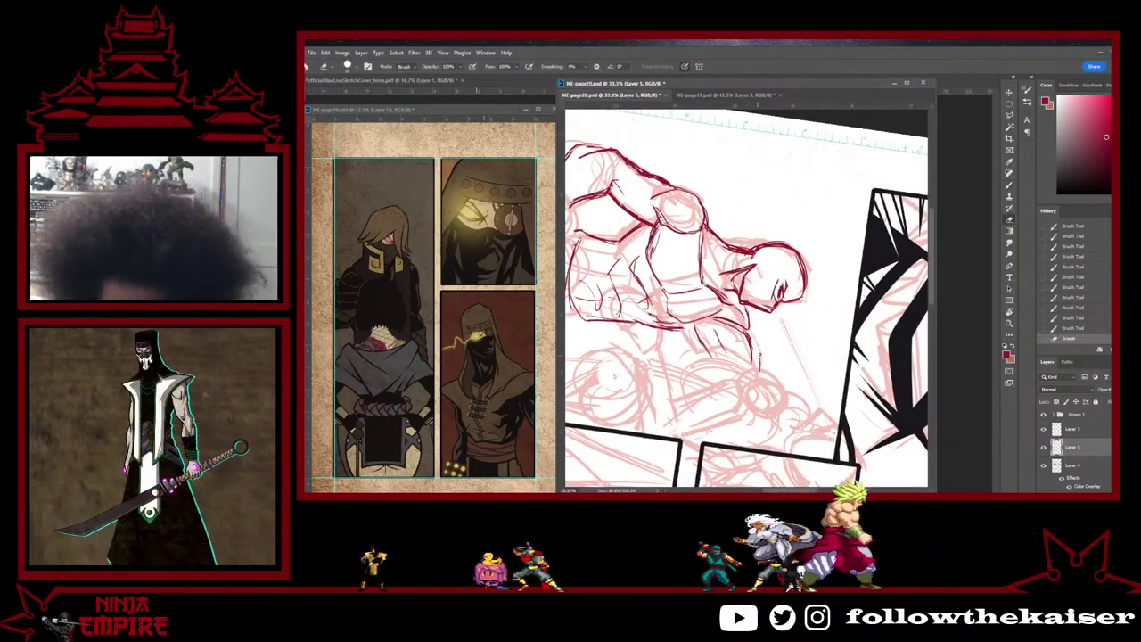
key("r")
mouse_move(760, 357)
left_mouse_down()
mouse_move(784, 272)
mouse_move(740, 257)
left_mouse_up()
key("b")
left_click_drag(810, 283, 775, 369)
key("r")
key("b")
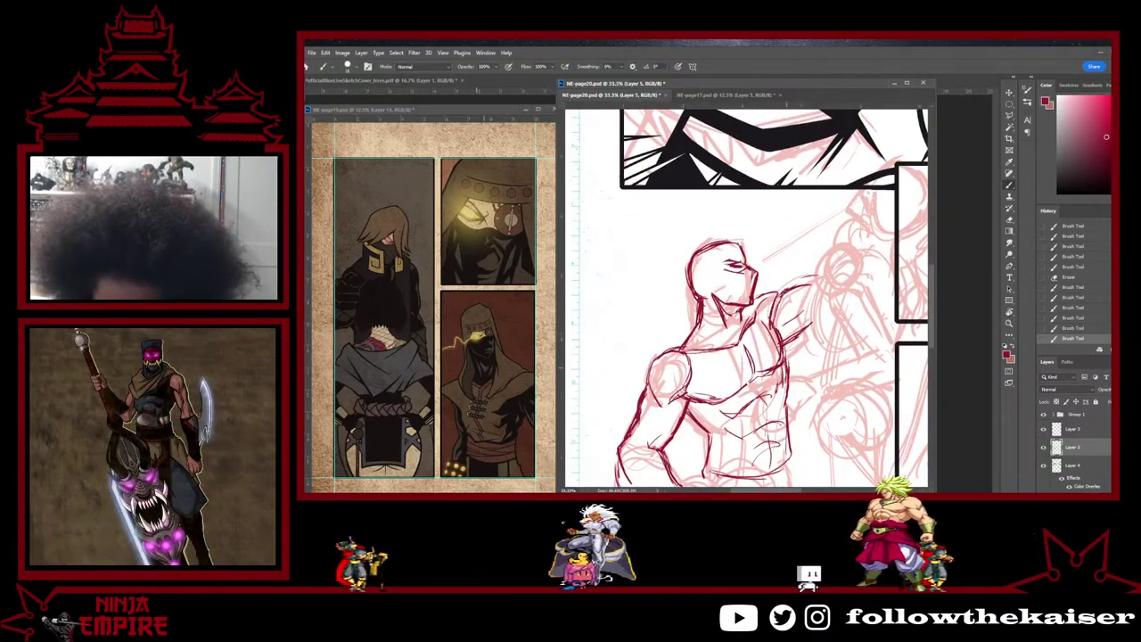
Step: Touch up the far edge of the ribcage below the armpit, alternating short brush strokes with erasing
left_click_drag(783, 382, 782, 401)
key("e")
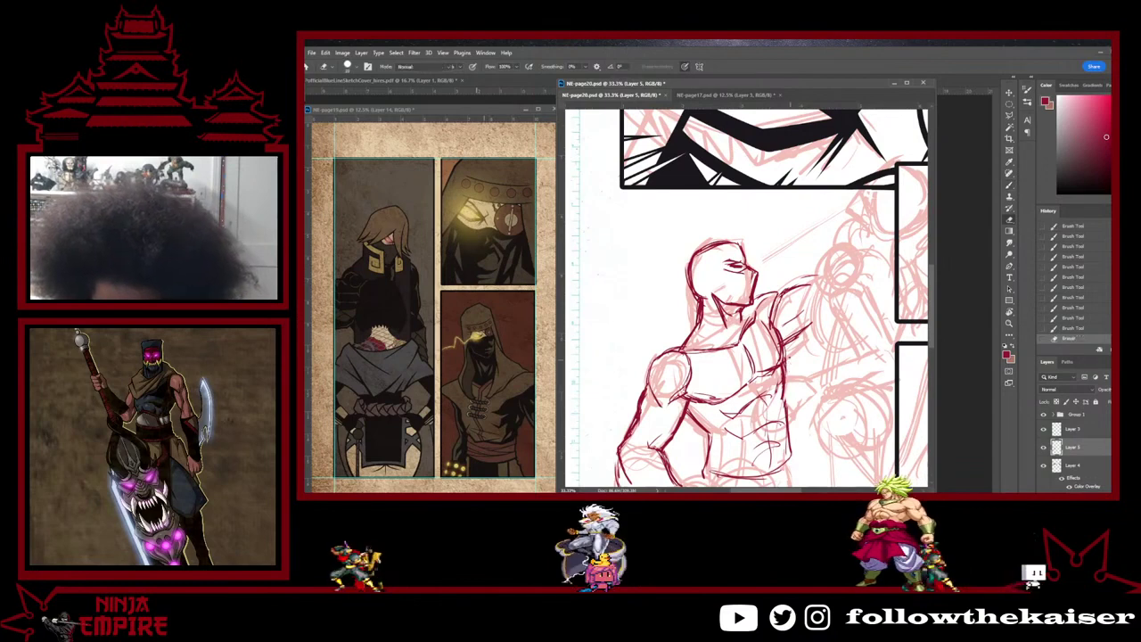
key("b")
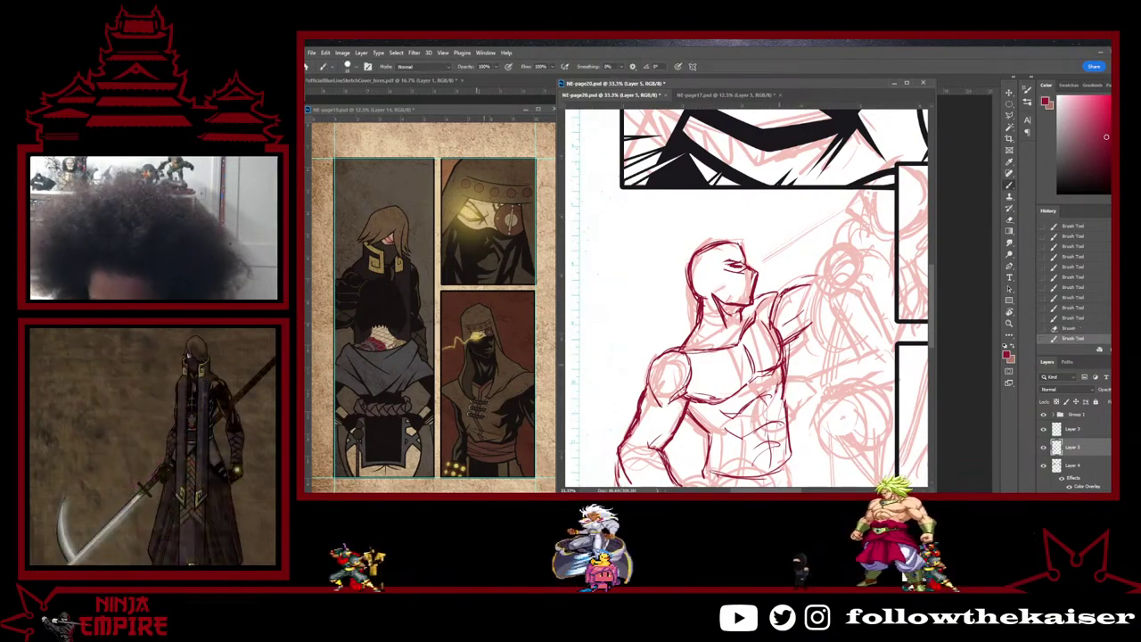
key("e")
key("b")
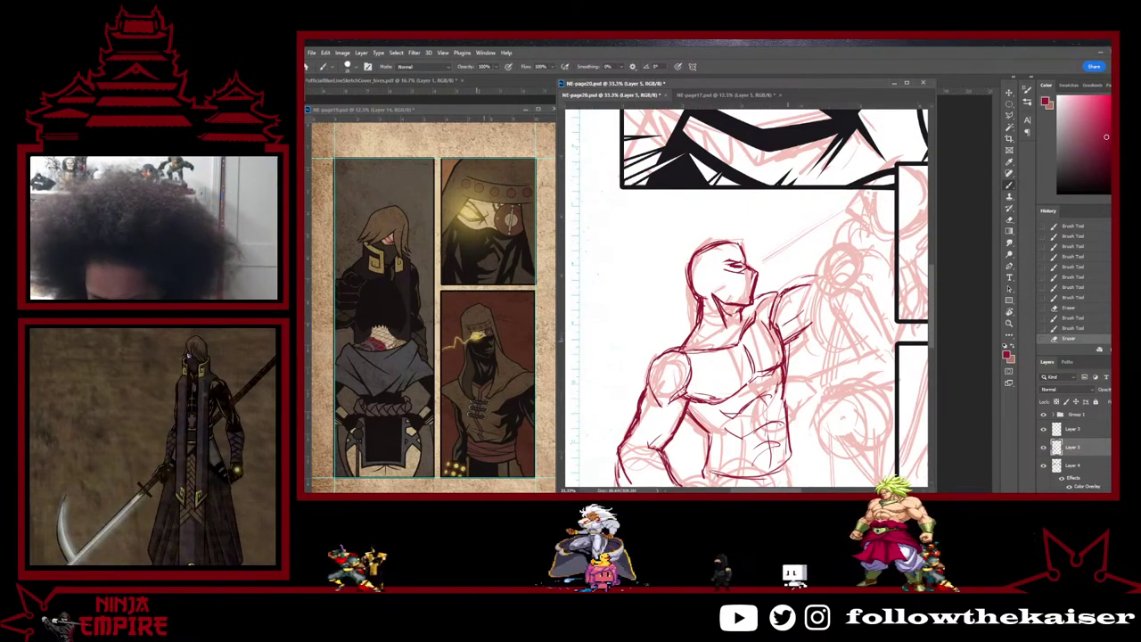
Step: Sketch the pelvis below the waistline, with both hip lines tapering down to the crotch
key("r")
mouse_move(836, 299)
left_mouse_down()
mouse_move(833, 323)
mouse_move(839, 294)
left_mouse_up()
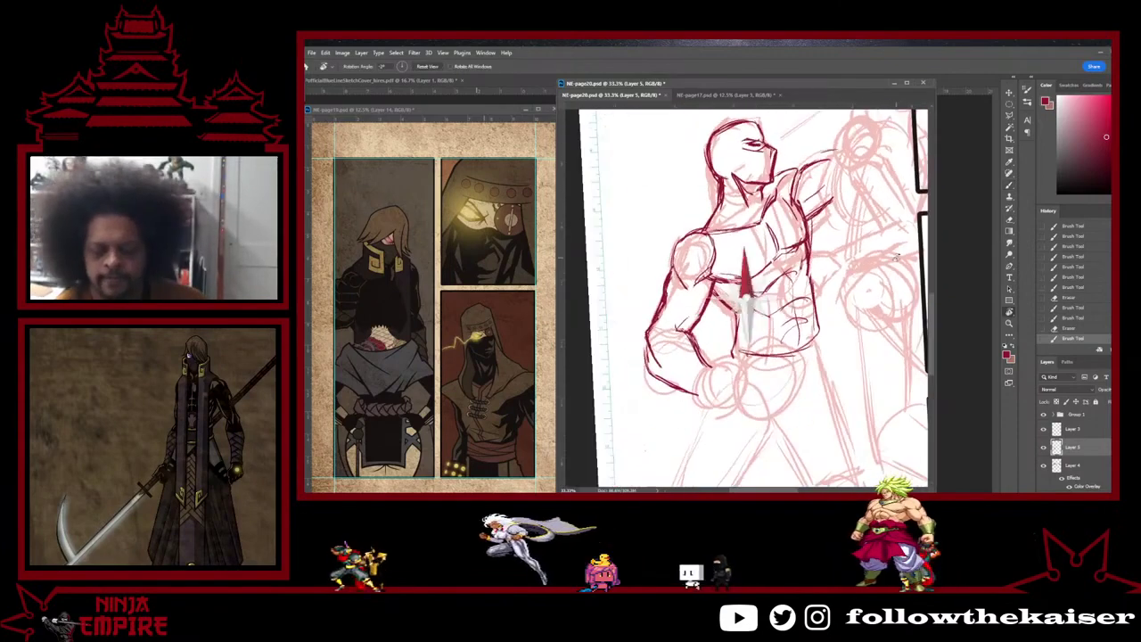
left_click_drag(838, 392, 848, 277)
key("b")
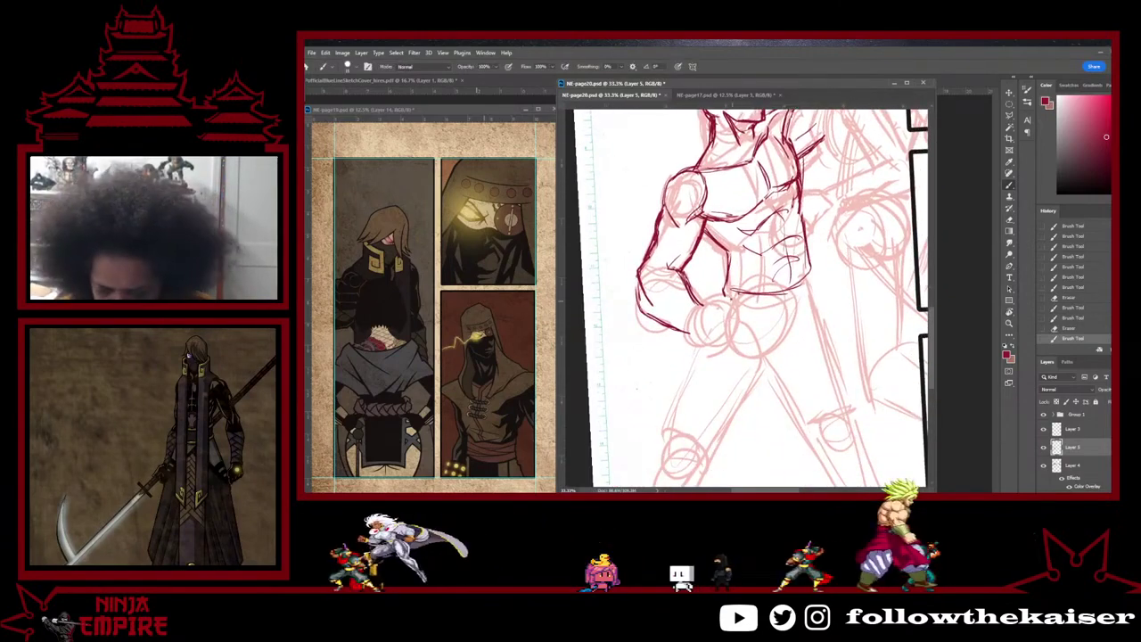
left_click_drag(745, 318, 782, 351)
mouse_move(796, 294)
left_mouse_down()
mouse_move(775, 354)
mouse_move(772, 343)
mouse_move(824, 302)
mouse_move(804, 321)
left_mouse_up()
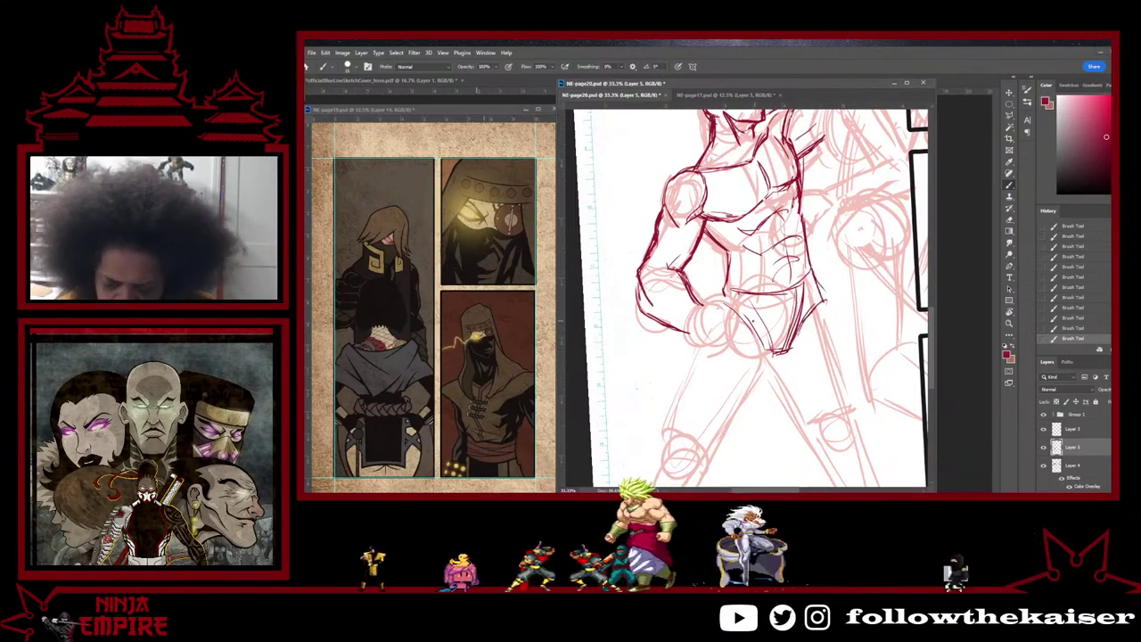
Step: Outline both thighs, the far knee and the far lower leg over the rough leg shapes
scroll(783, 298, "down", 2)
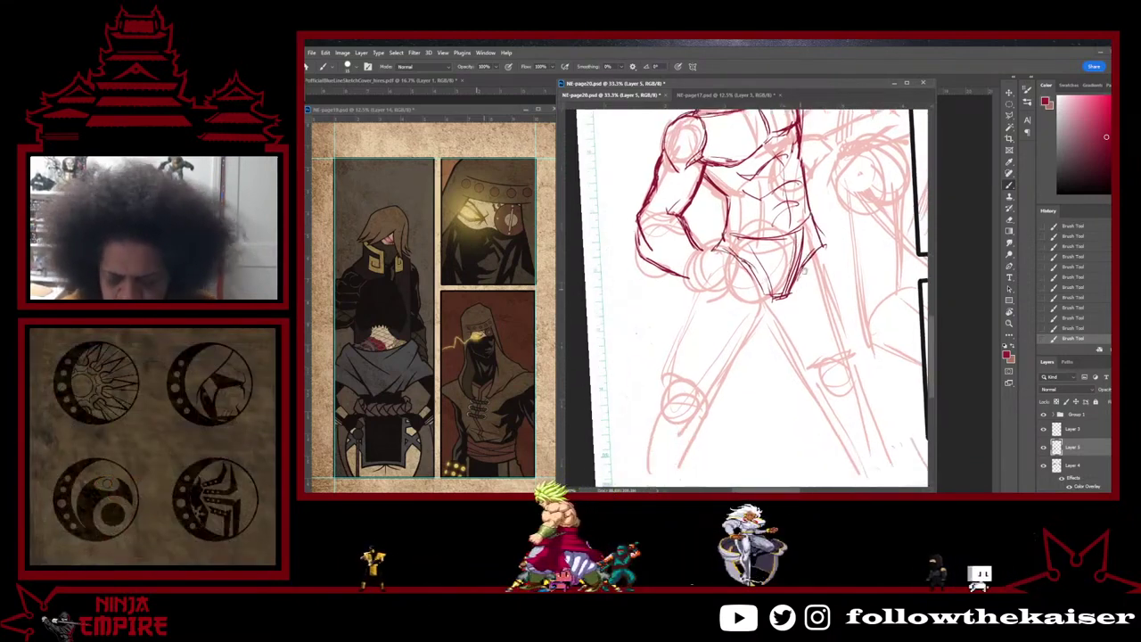
scroll(806, 271, "down", 1)
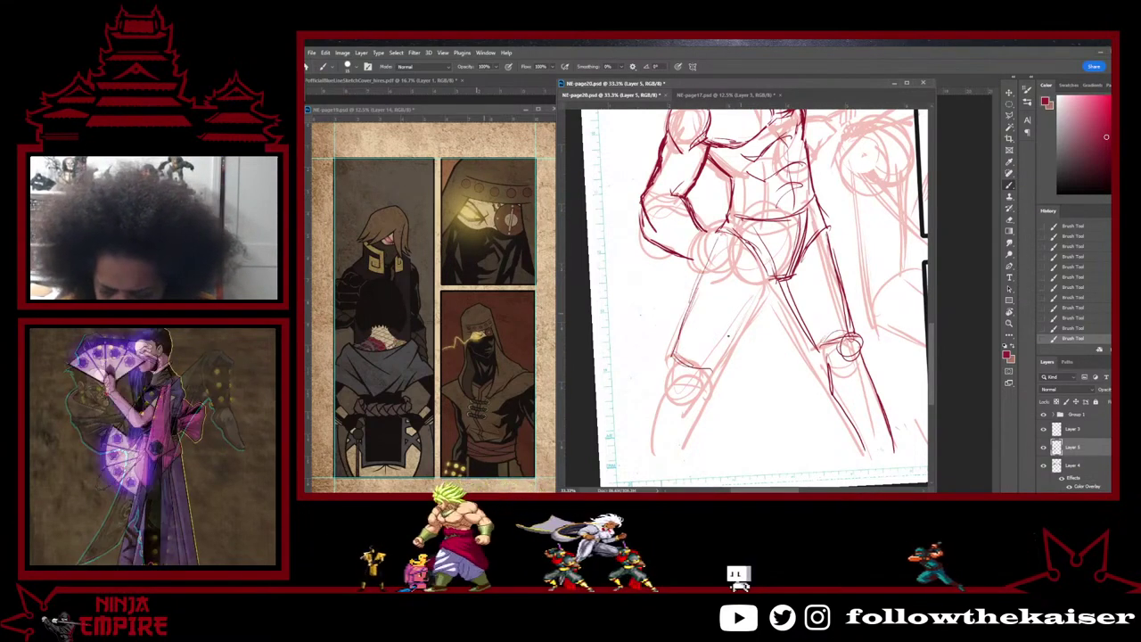
left_click_drag(761, 284, 713, 366)
left_click_drag(719, 244, 694, 303)
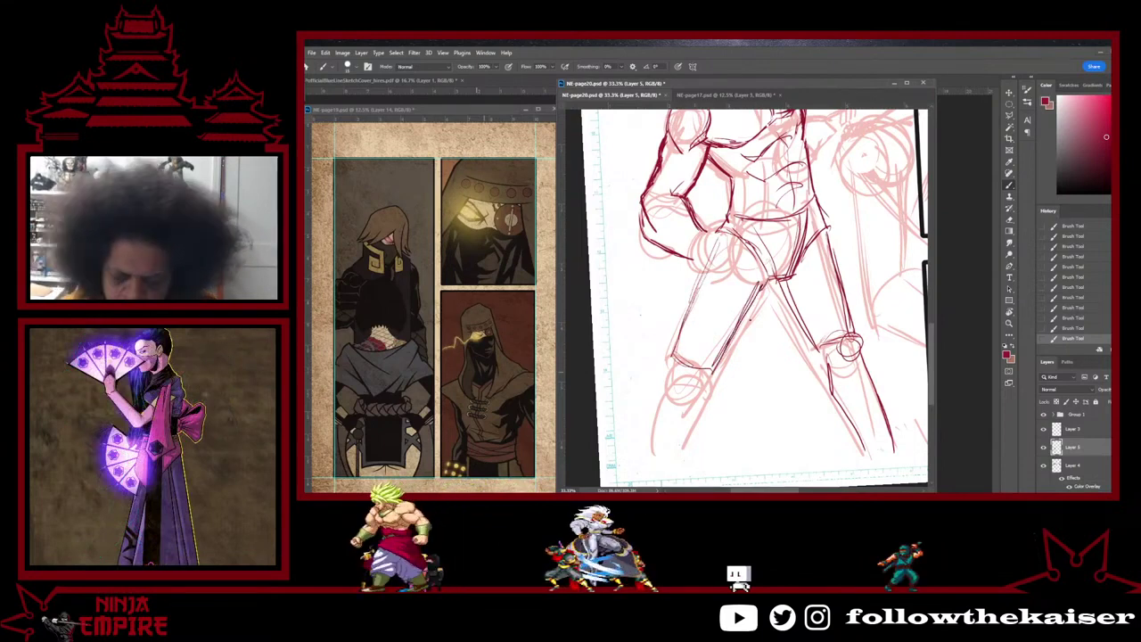
Step: Sketch the near knee and lower leg, add a belt line at the hips and reinforce the far leg's outline
scroll(854, 317, "down", 2)
left_click_drag(858, 320, 785, 336)
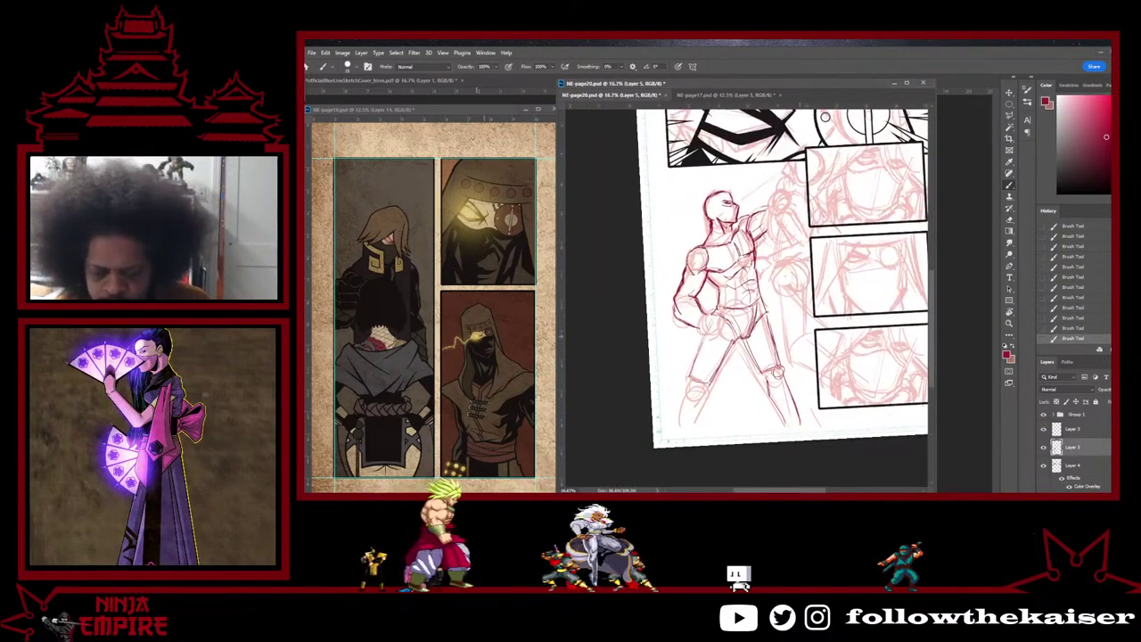
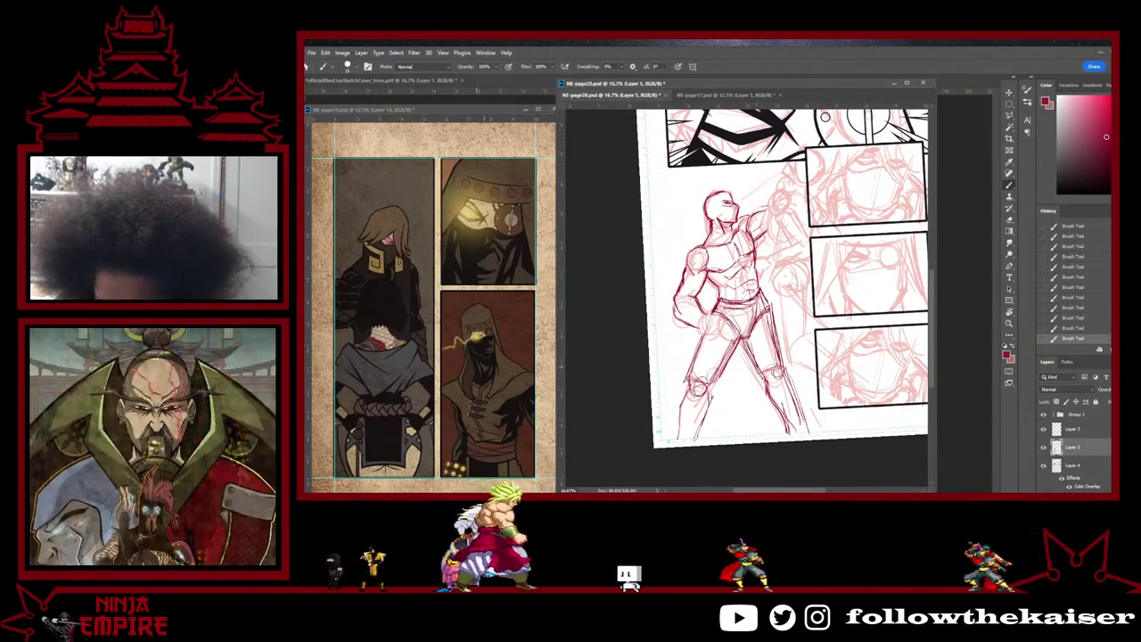
left_click_drag(771, 316, 811, 429)
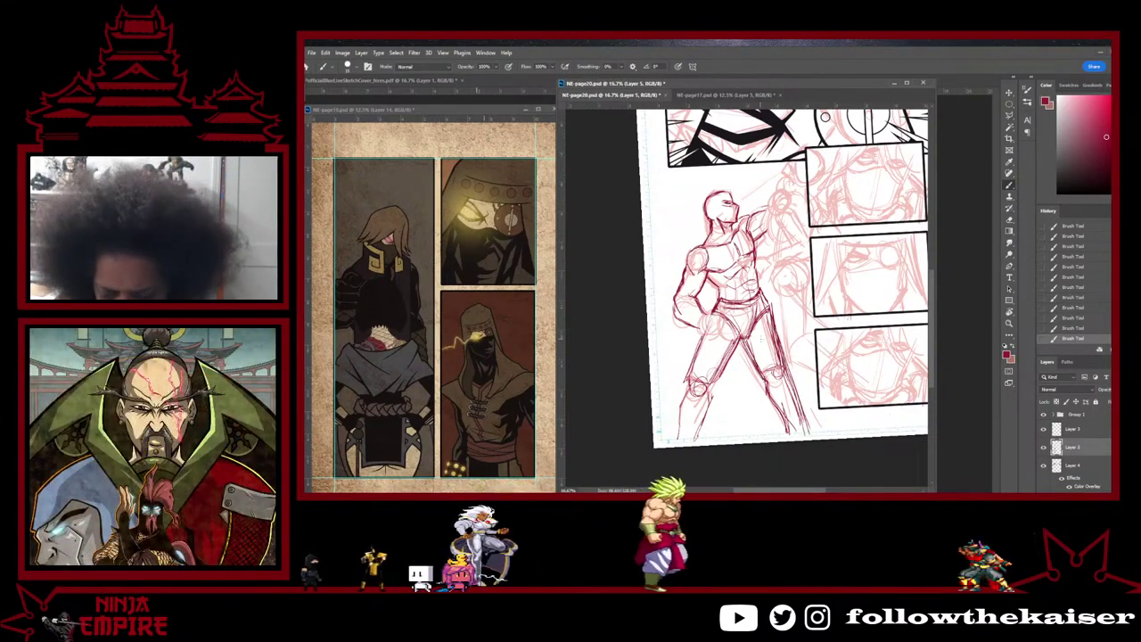
Step: Draw the near arm's clenched fist beside the hip and clean up the lines around the far shoulder and collar
scroll(785, 295, "up", 2)
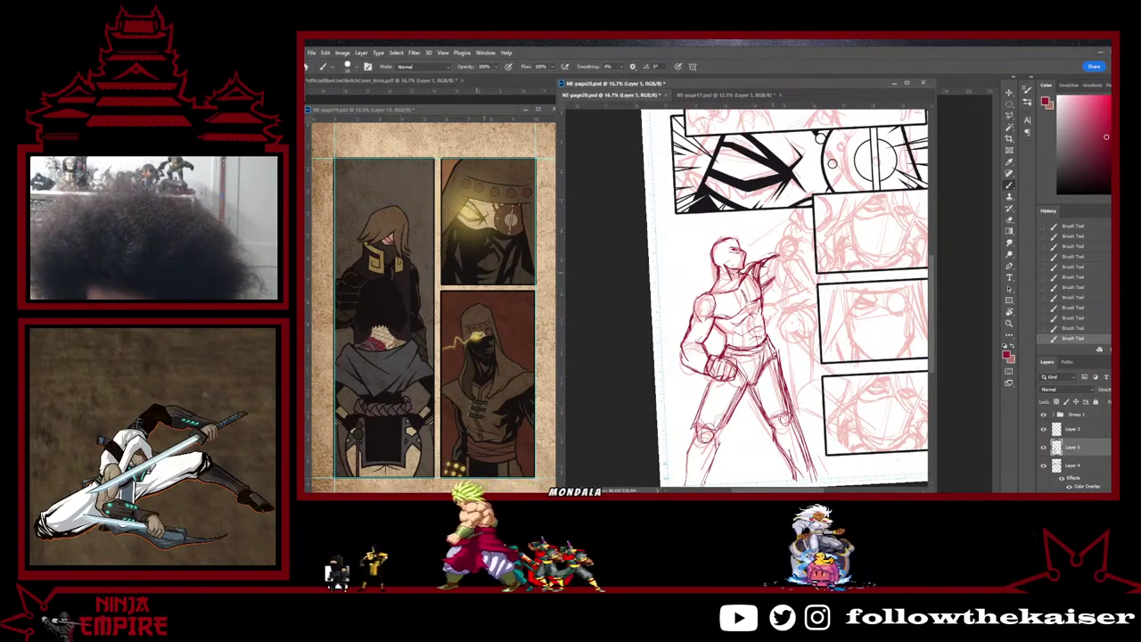
key("e")
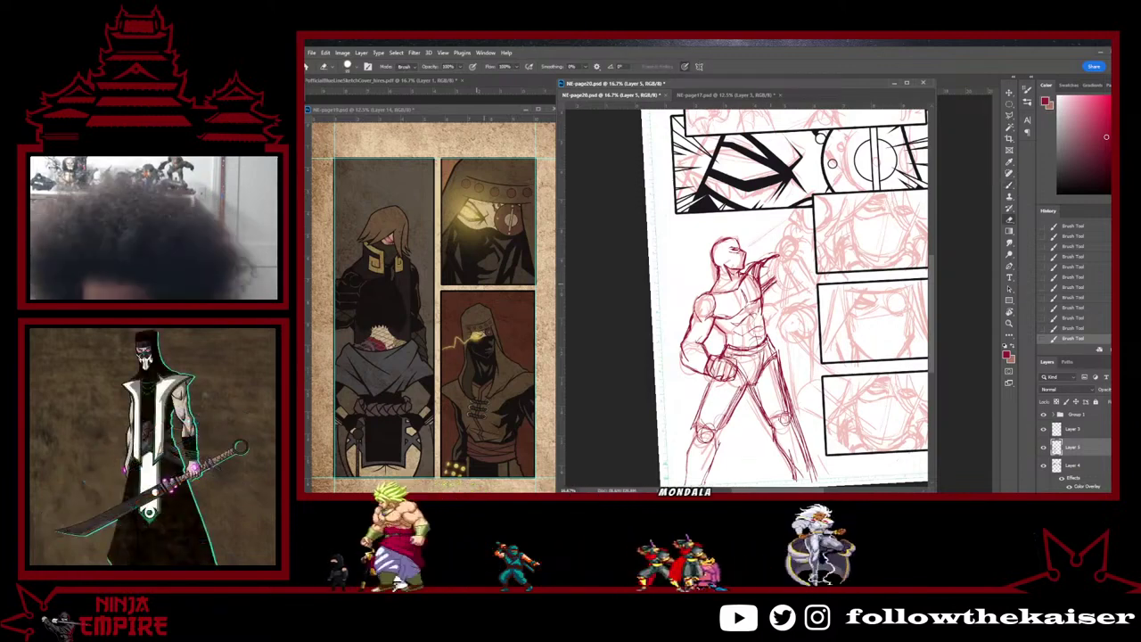
key("b")
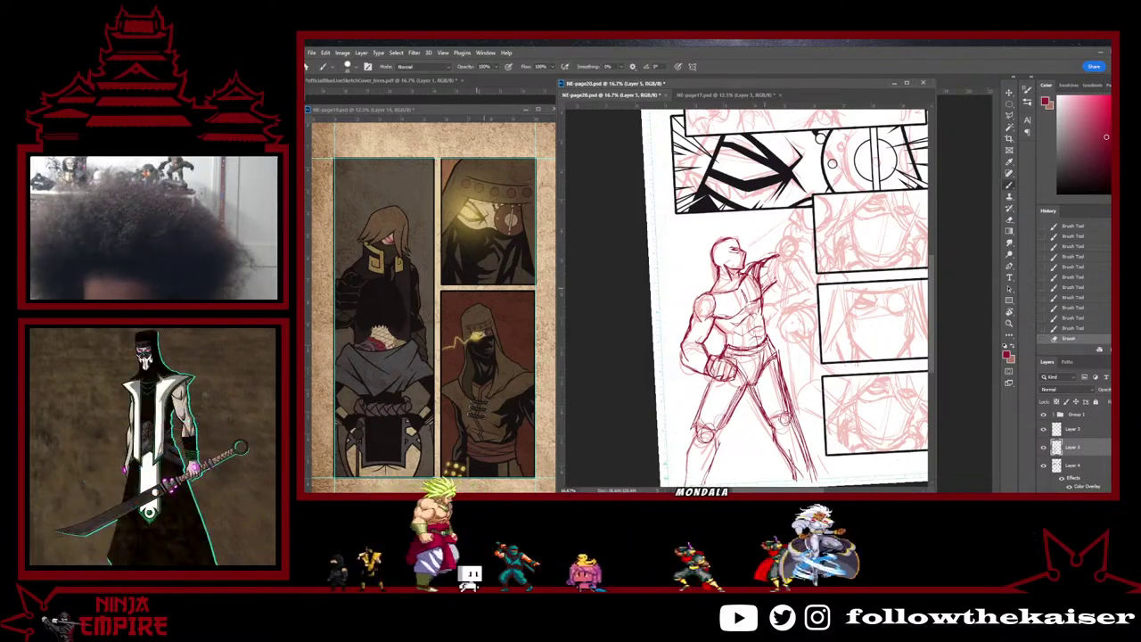
key("e")
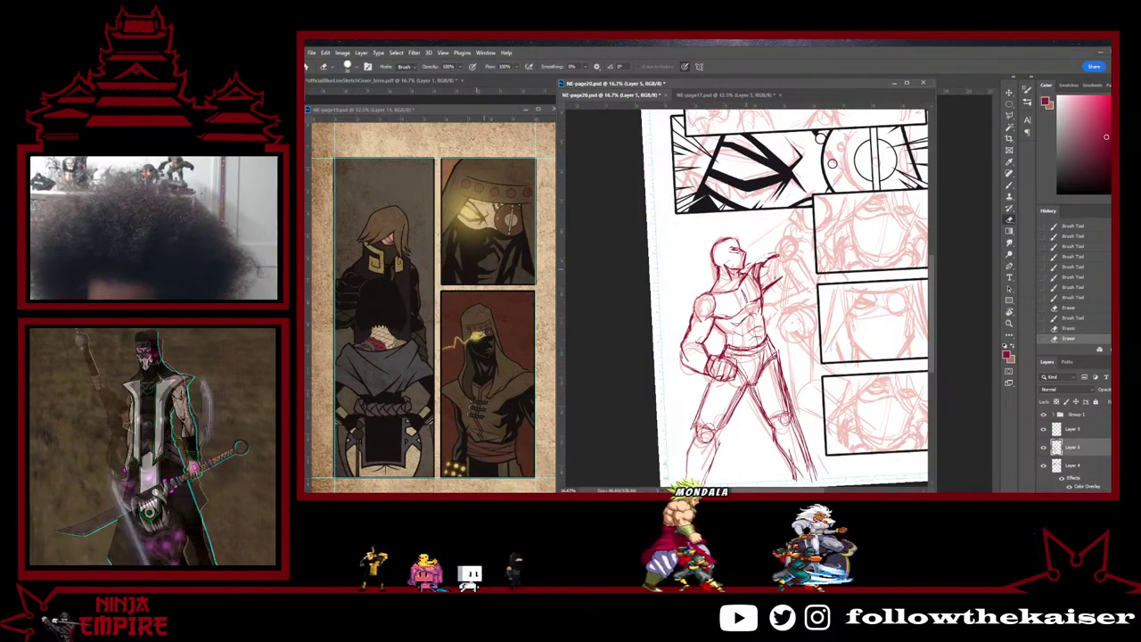
key("b")
left_click_drag(751, 273, 760, 266)
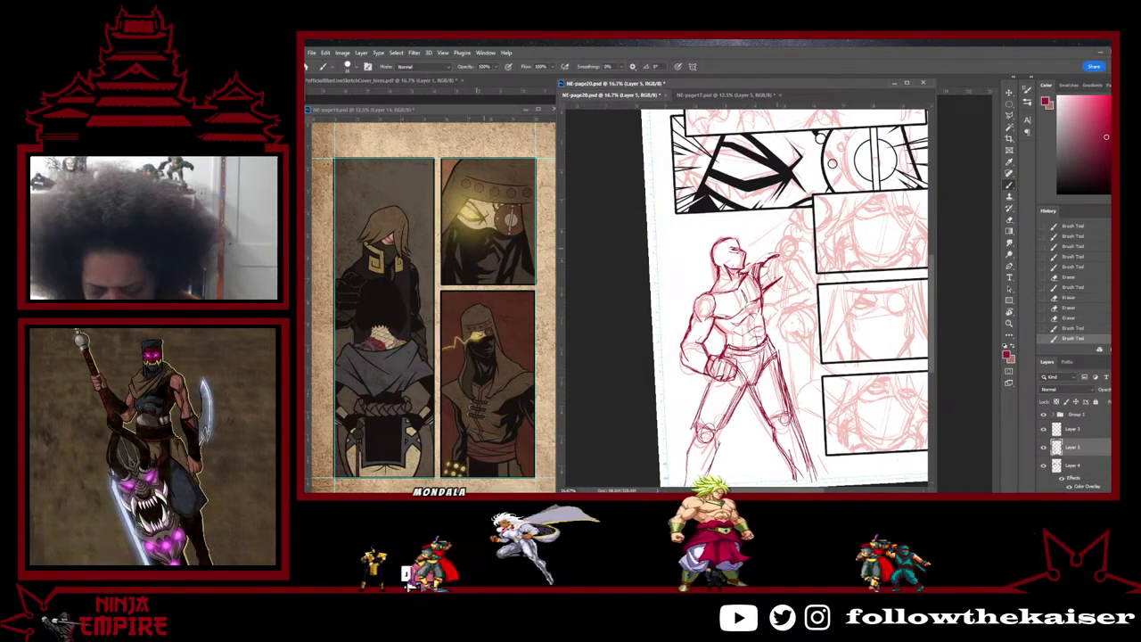
Step: Lasso the figure's head, enlarge it to about 108%, reposition it on the neck and clear the selection
key("l")
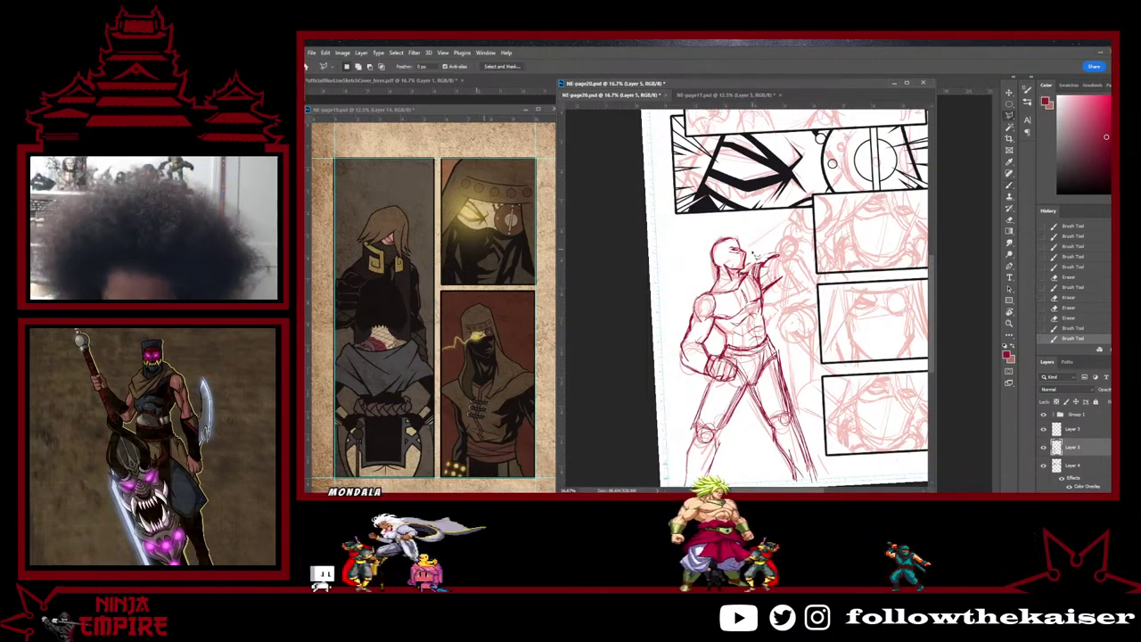
left_click(701, 288)
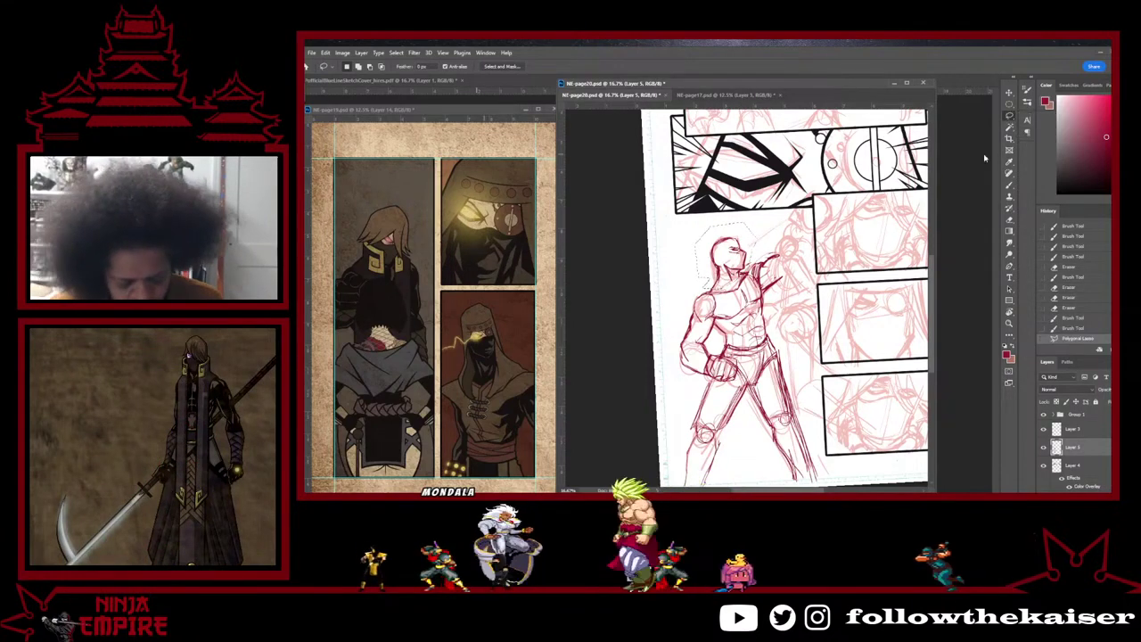
key("ctrl+t")
left_click_drag(695, 224, 689, 220)
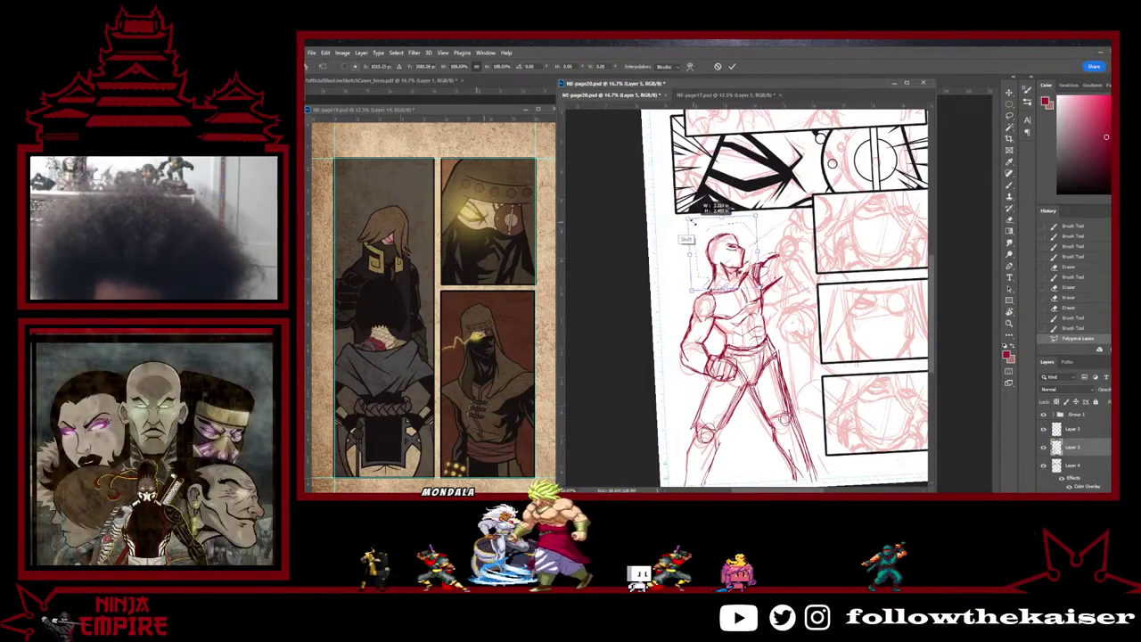
left_click_drag(741, 291, 744, 295)
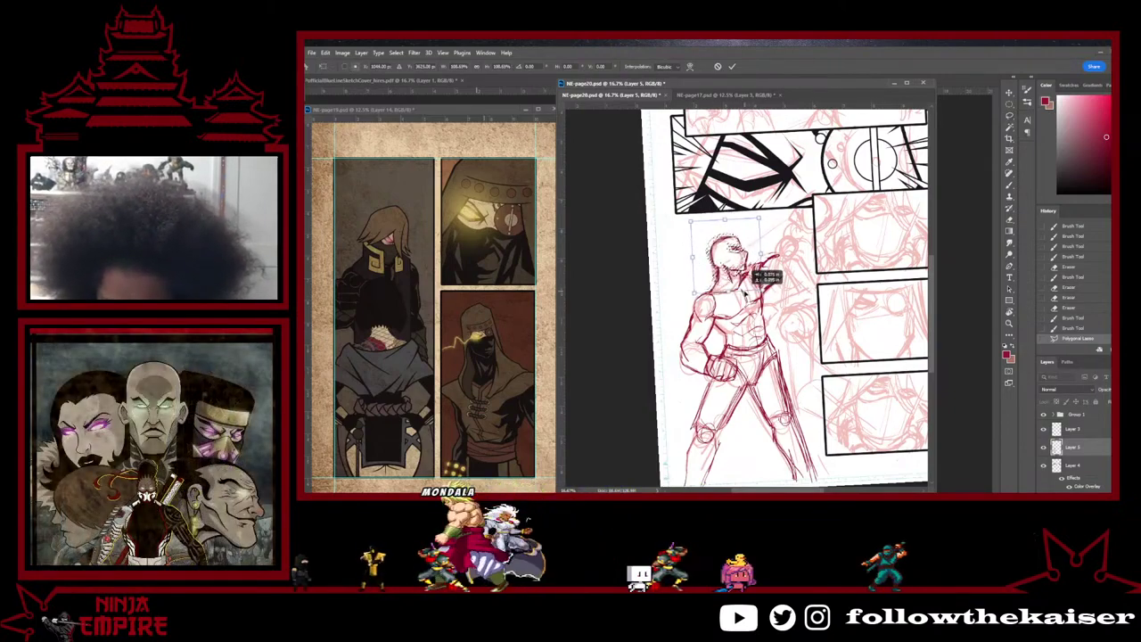
key("Return")
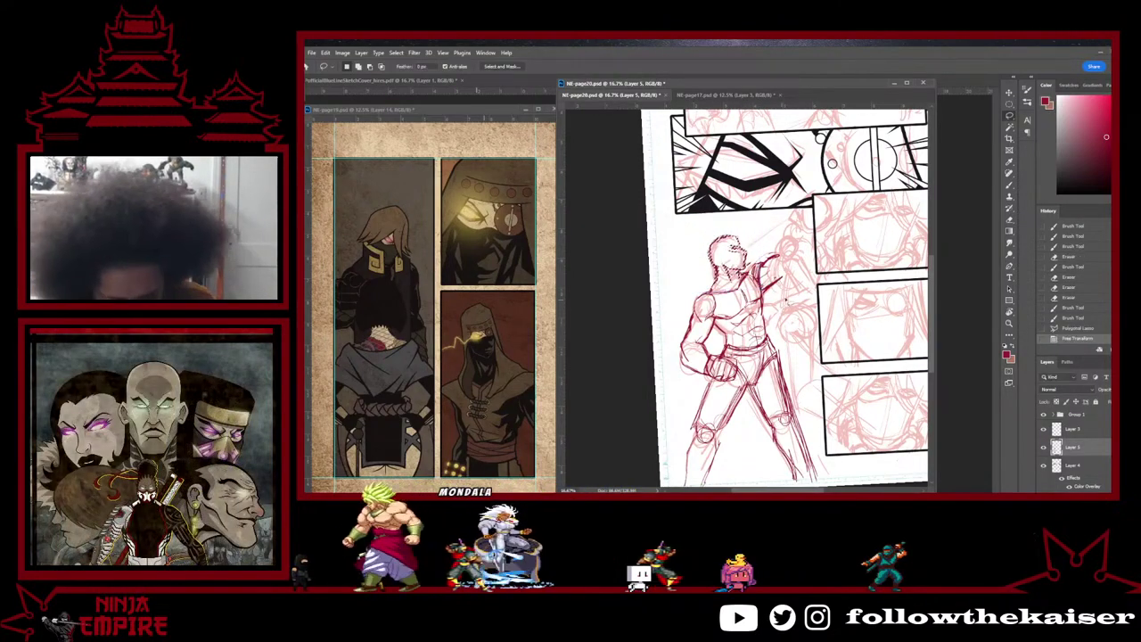
key("ctrl+d")
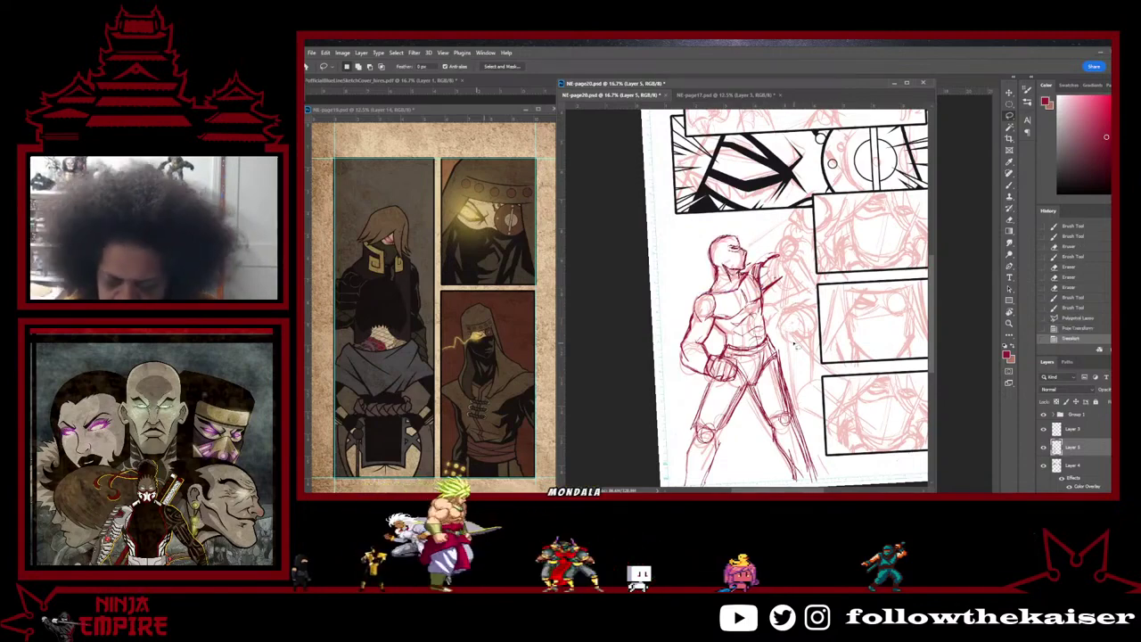
Step: Try to redraw the near leg with a heavier thigh, a knee line and a new lower leg
left_click_drag(772, 374, 781, 325)
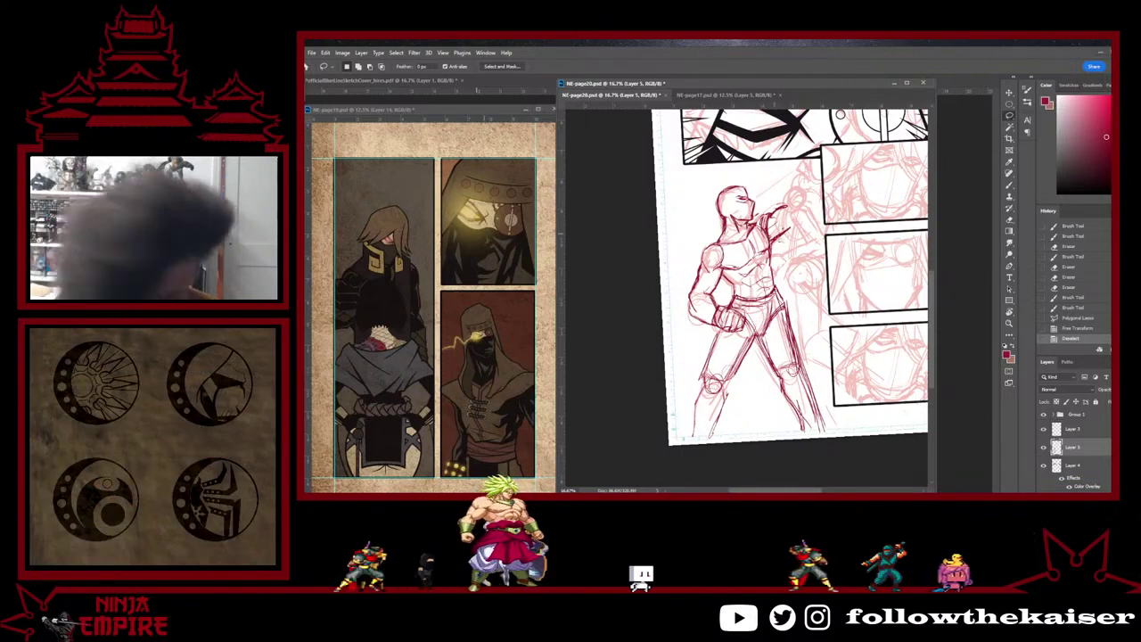
key("b")
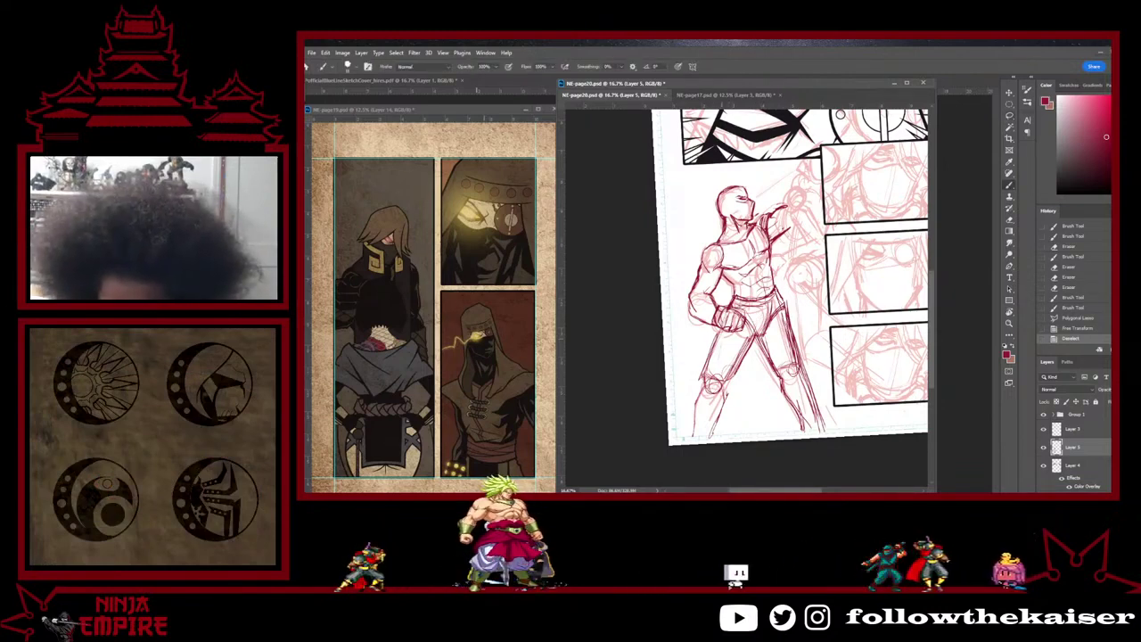
mouse_move(722, 332)
left_mouse_down()
mouse_move(714, 361)
mouse_move(744, 375)
left_mouse_up()
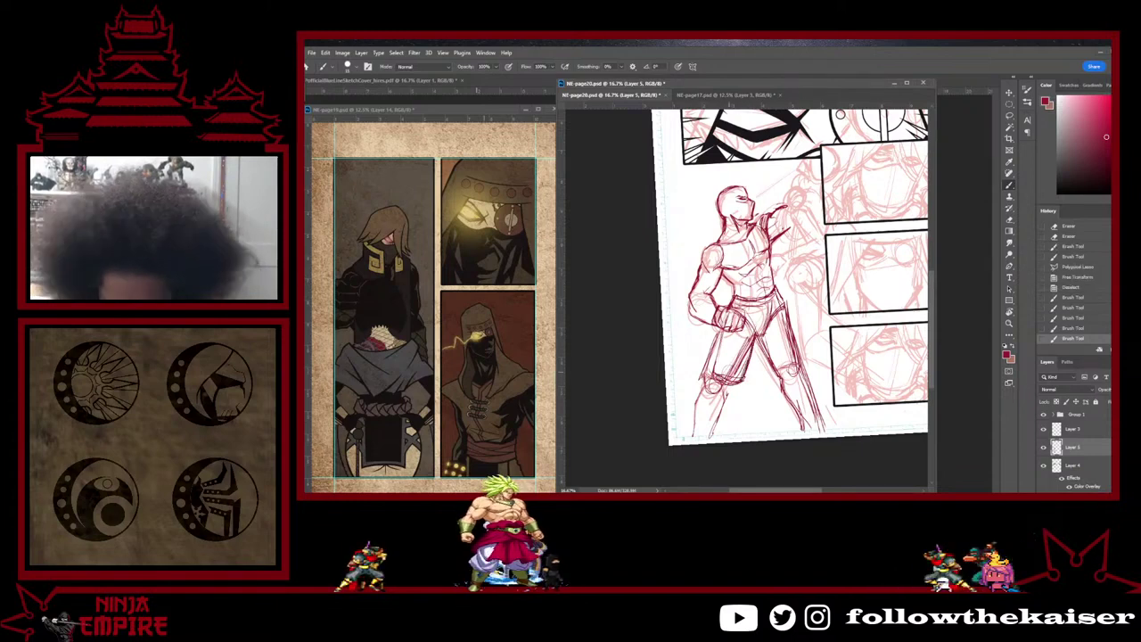
key("e")
left_click_drag(721, 361, 713, 362)
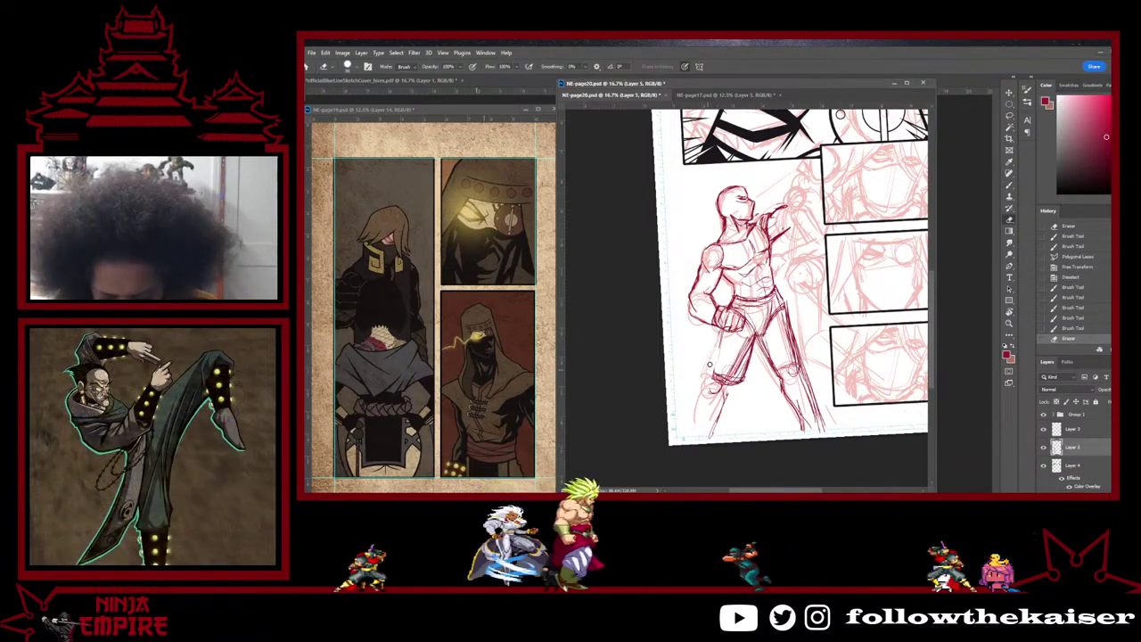
left_click_drag(714, 419, 726, 400)
key("b")
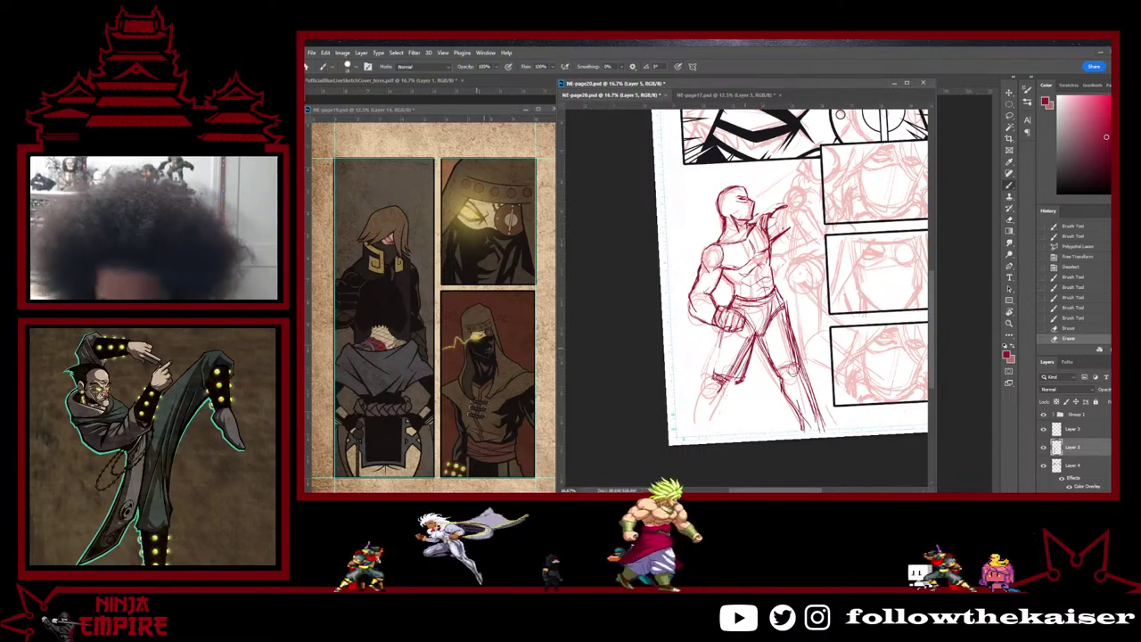
left_click_drag(723, 329, 714, 378)
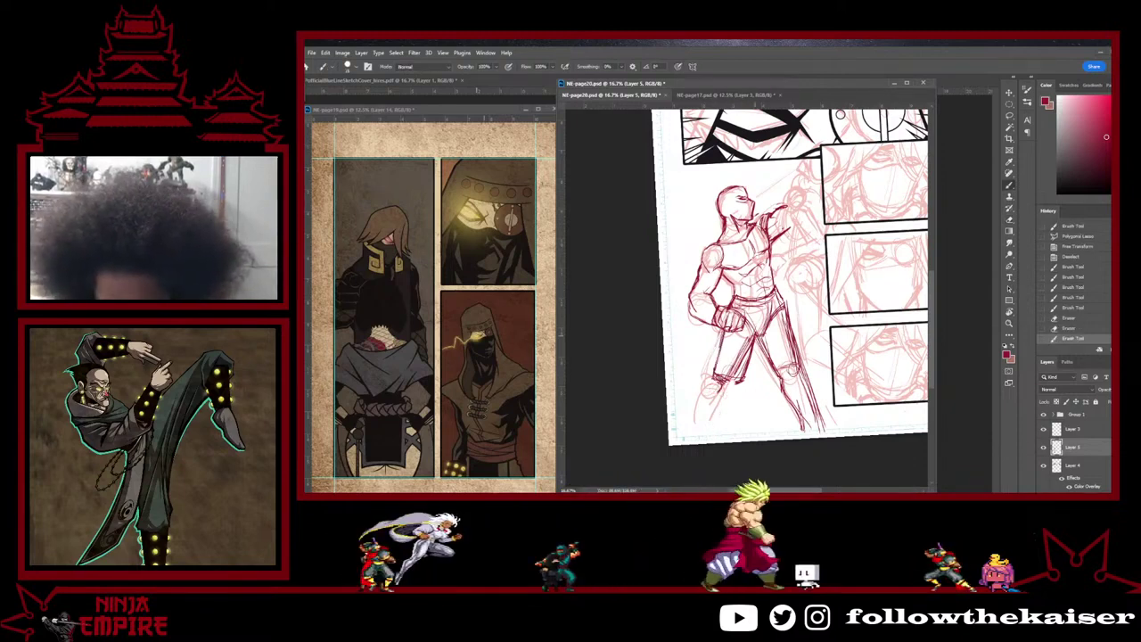
mouse_move(721, 385)
left_mouse_down()
mouse_move(704, 431)
mouse_move(729, 438)
left_mouse_up()
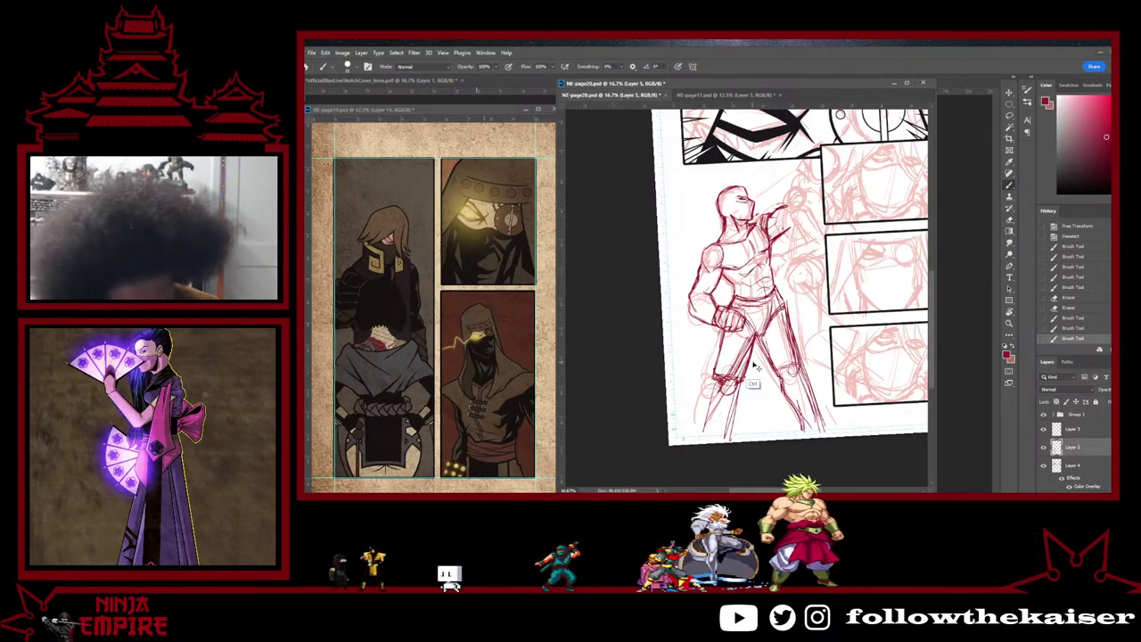
Step: Undo the redrawn strokes and erasures on the near leg
key("ctrl+z")
key("ctrl+z")
key("ctrl+z")
key("ctrl+z")
key("ctrl+z")
key("ctrl+z")
key("ctrl+z")
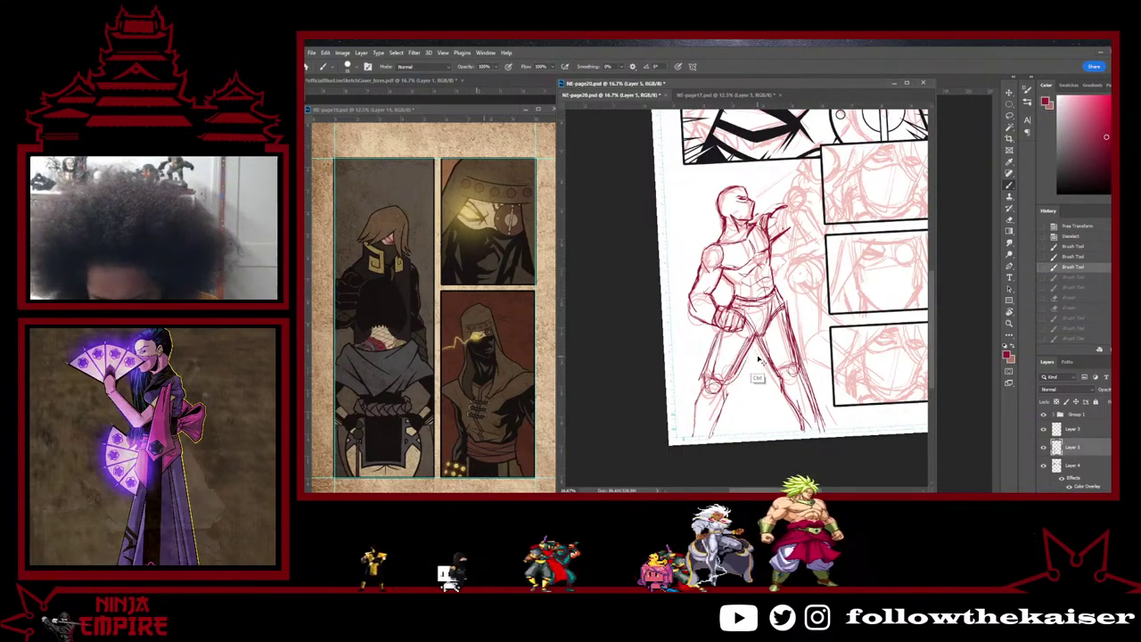
key("ctrl+z")
Step: Redraw the near leg's thigh, circular knee and lower leg in darker lines along the sketched shape
left_click_drag(713, 361, 715, 355)
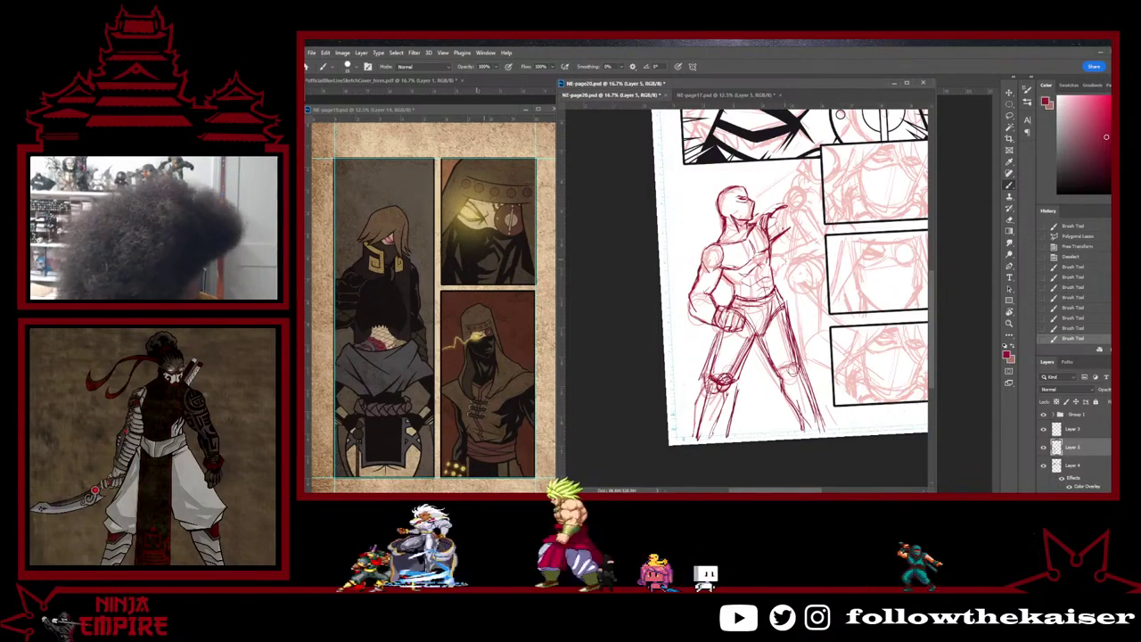
left_click_drag(774, 345, 789, 317)
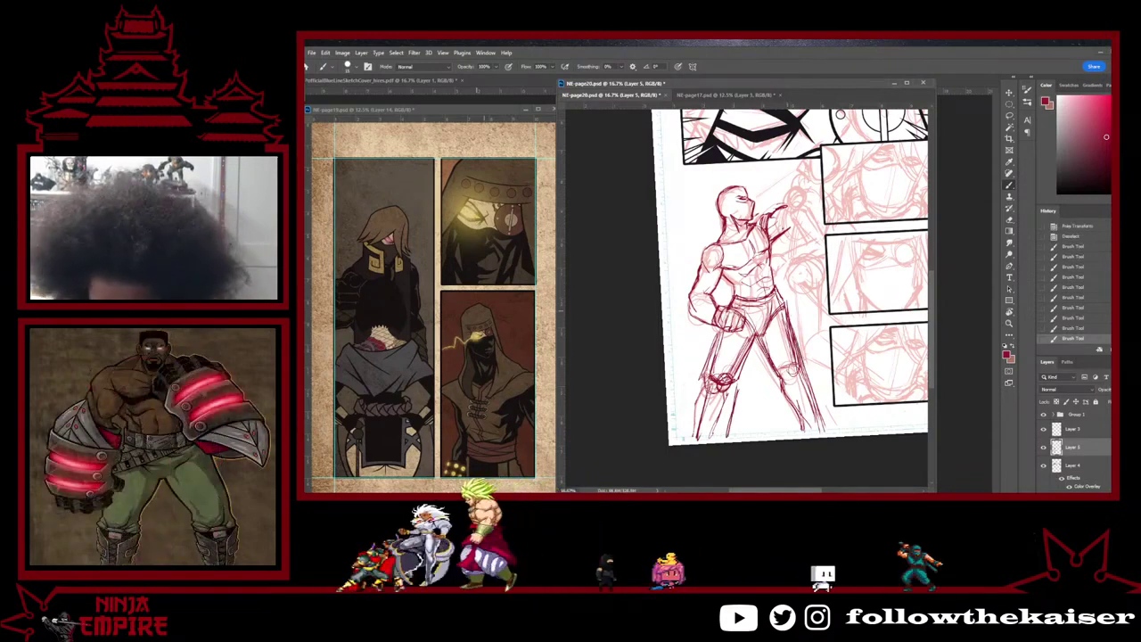
left_click_drag(784, 369, 782, 349)
Step: Lasso the near arm's fist and wrist, shift them slightly up toward the waist and clear the selection
left_click_drag(782, 342, 757, 404)
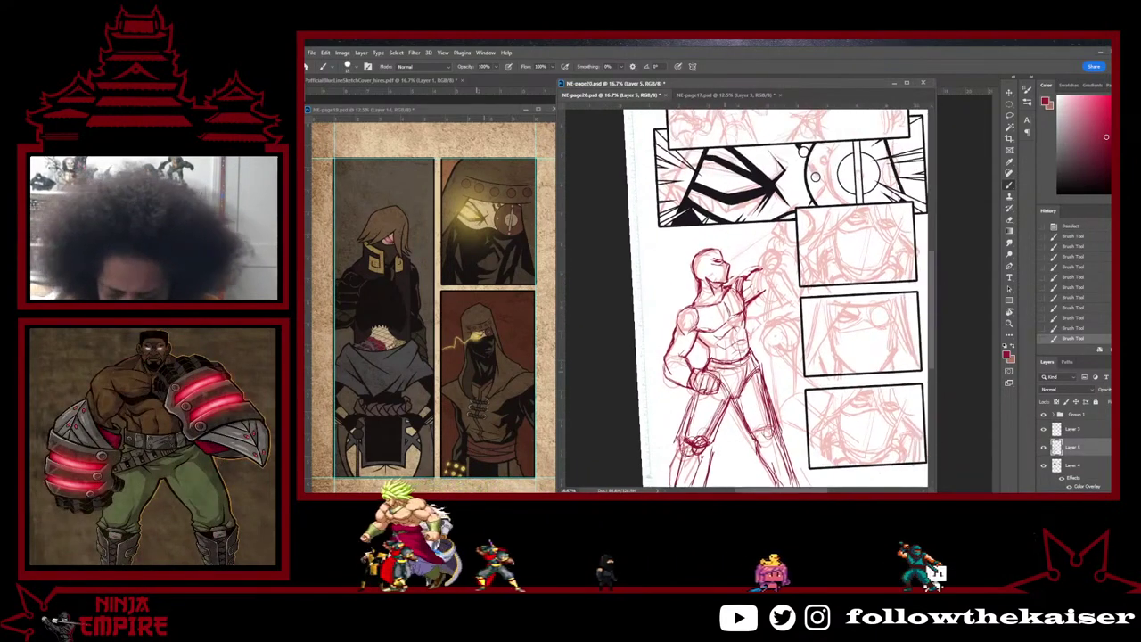
key("l")
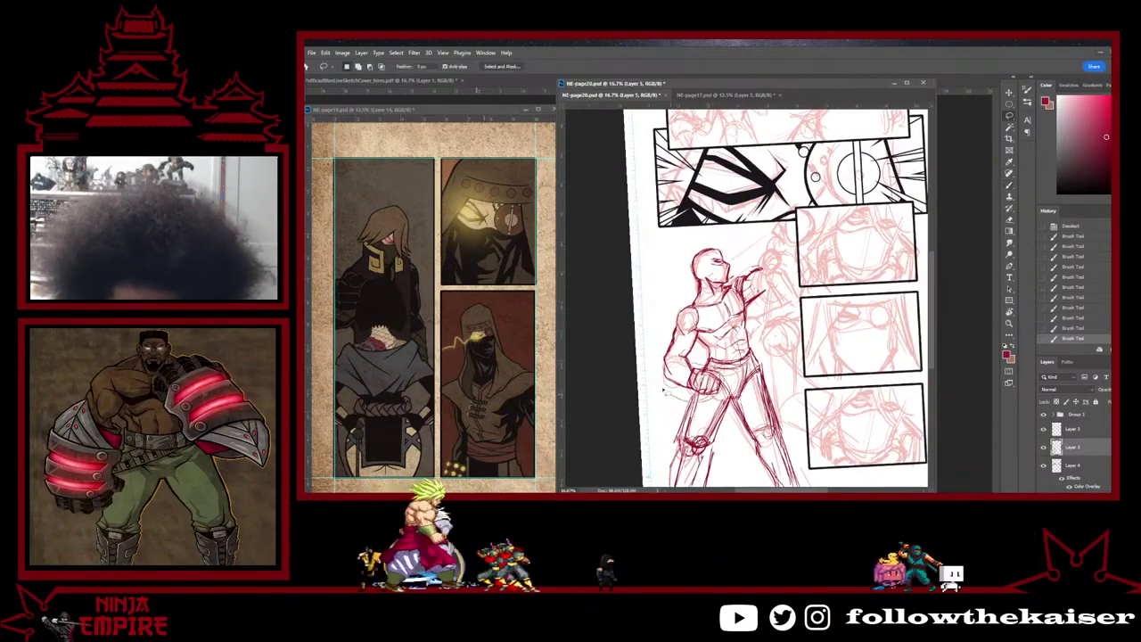
mouse_move(663, 390)
left_mouse_down()
mouse_move(661, 354)
mouse_move(701, 371)
left_mouse_up()
key("v")
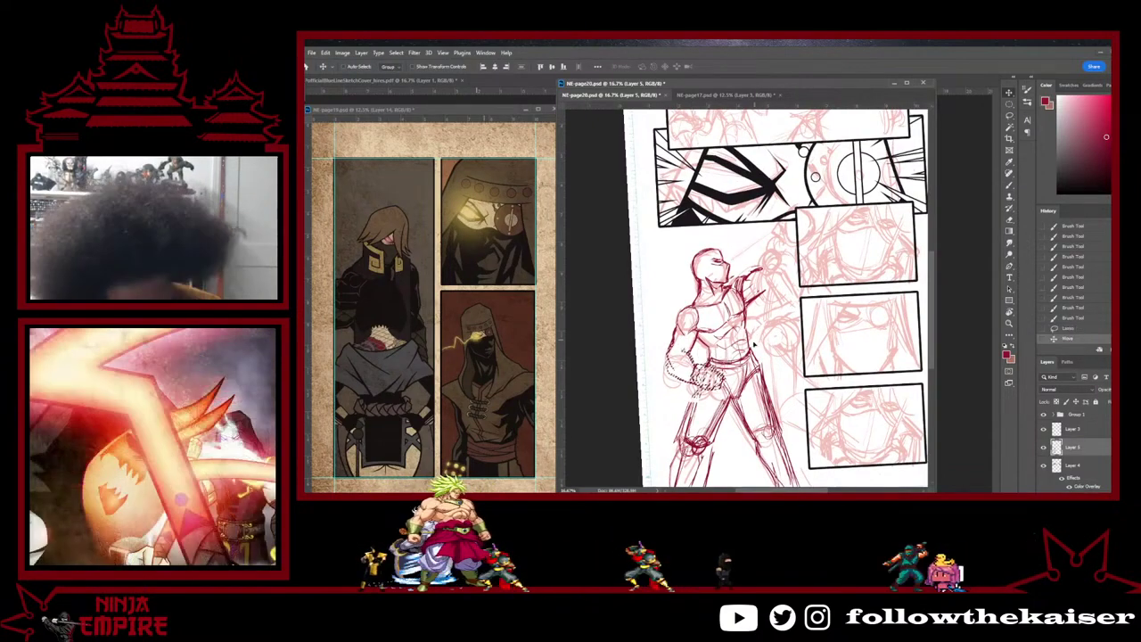
key("ctrl+d")
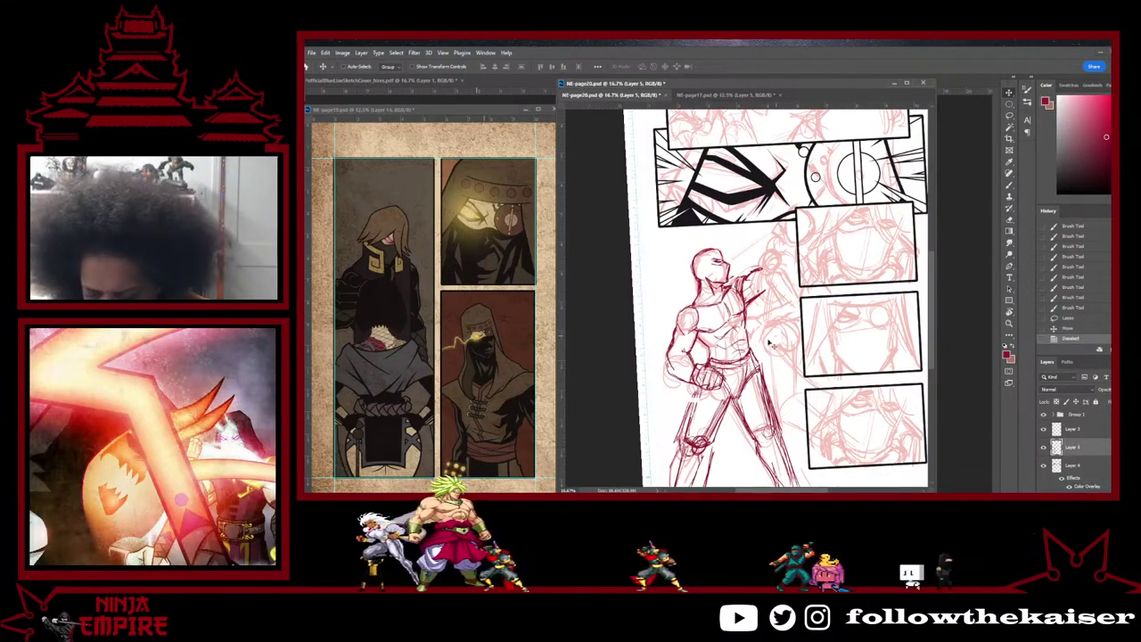
Step: Reinforce the near arm's inner contour and the side of the torso with heavier brush lines
key("b")
left_click_drag(718, 350, 710, 343)
left_click_drag(711, 344, 704, 339)
left_click_drag(705, 340, 709, 359)
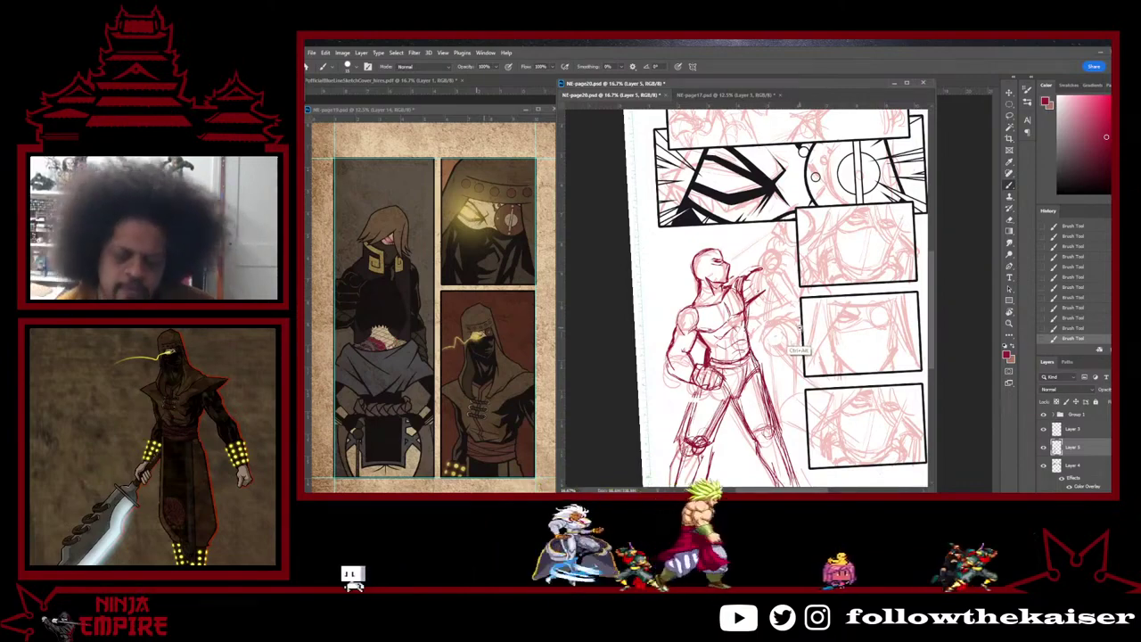
Step: Sketch the second figure's head, shoulder and bent arm in dark red, close against the first figure's far shoulder
scroll(800, 332, "down", 2)
left_click_drag(799, 332, 739, 339)
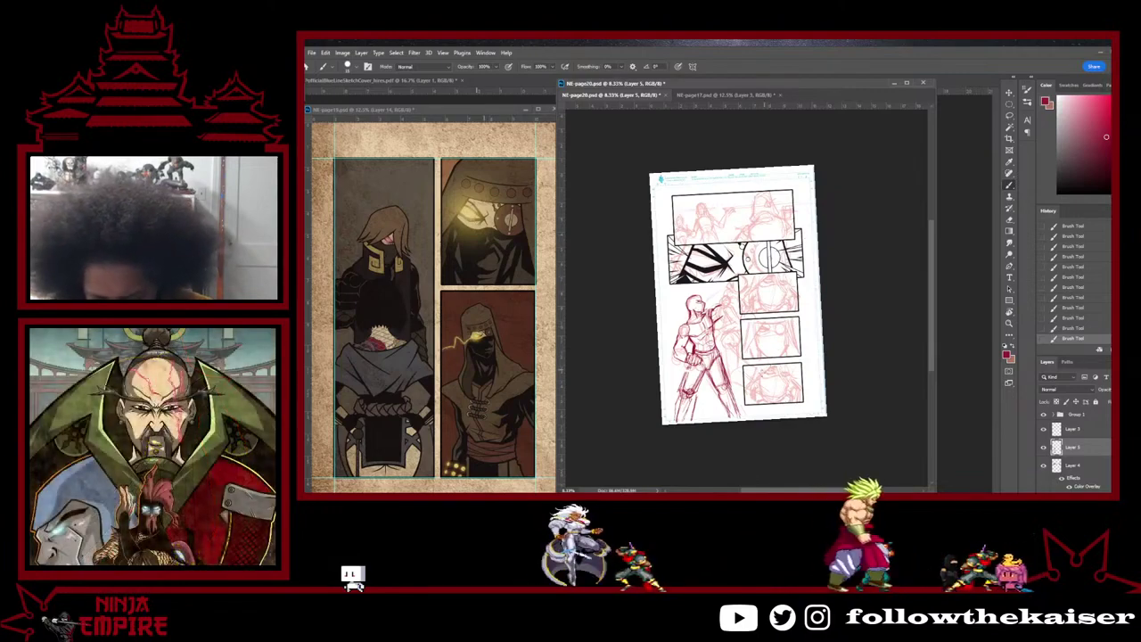
scroll(738, 393, "up", 1)
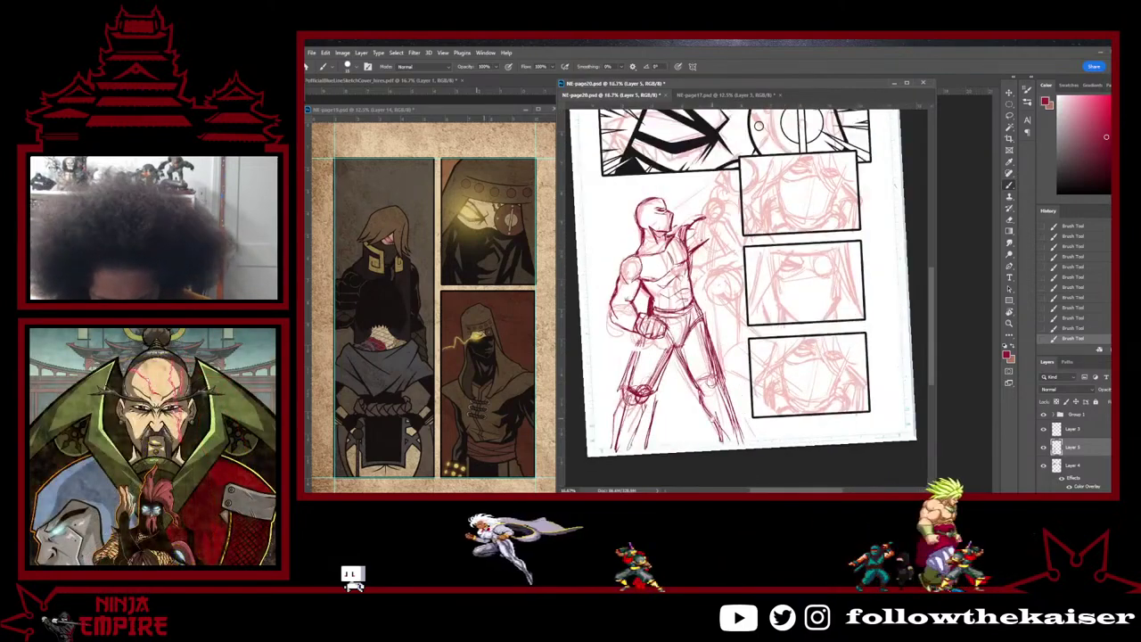
left_click_drag(712, 418, 761, 395)
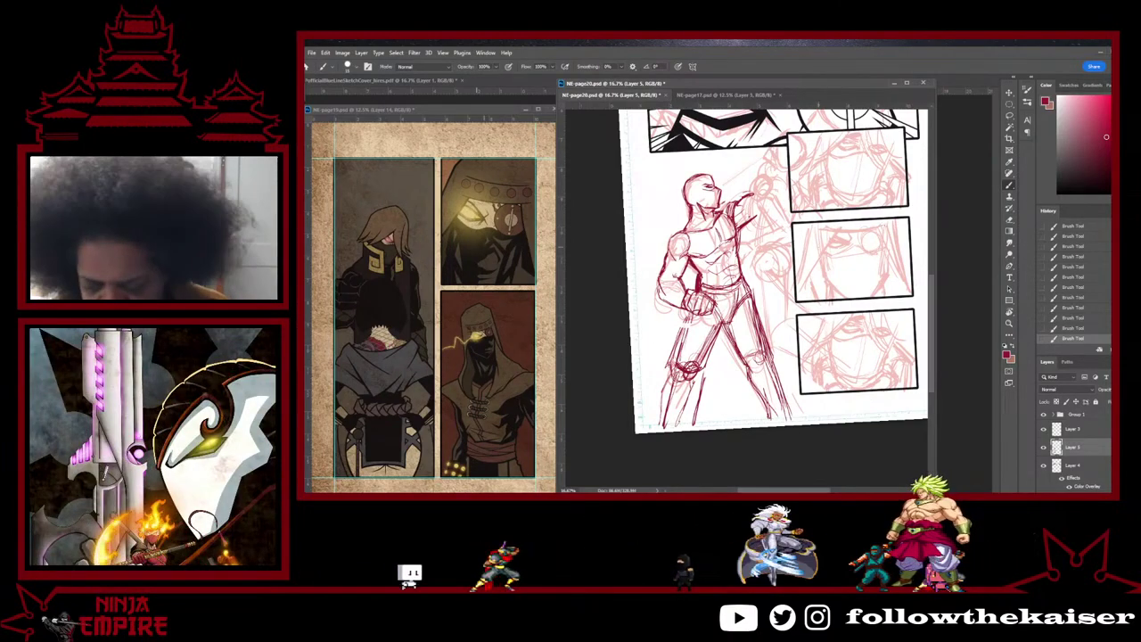
scroll(821, 313, "up", 3)
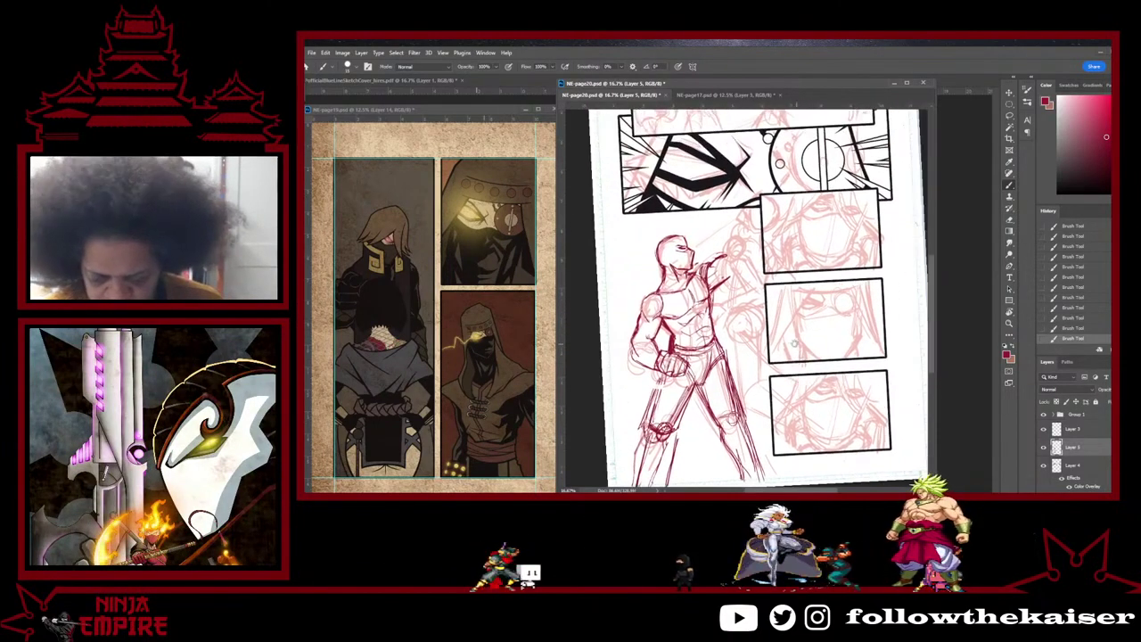
left_click_drag(805, 355, 784, 373)
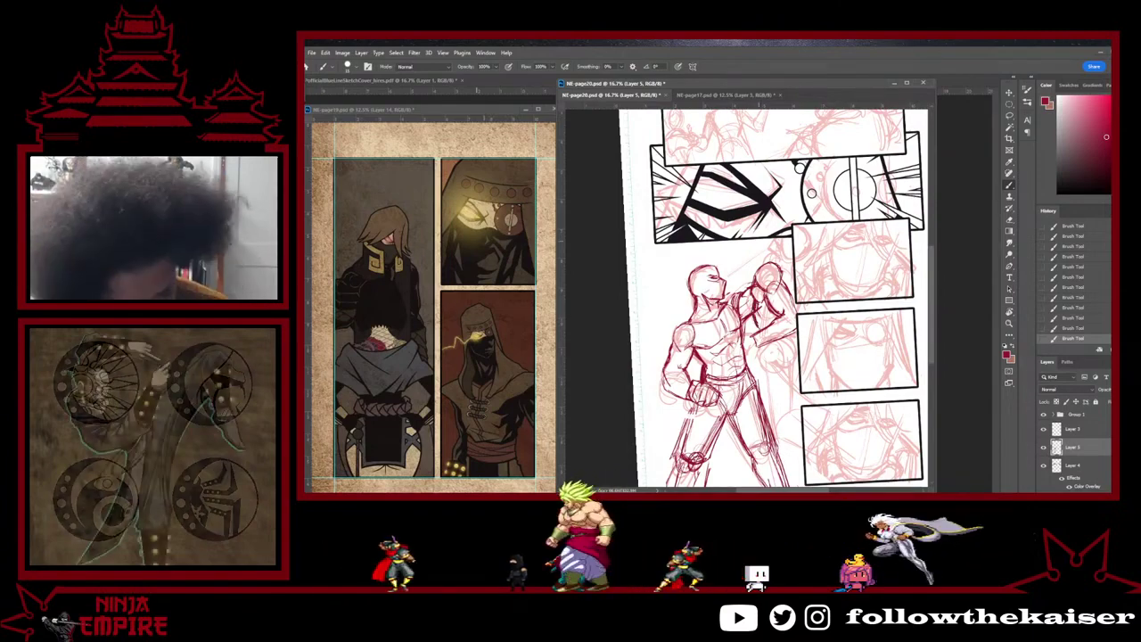
Step: Erase stray lines below the second figure's head and draw its forearm and hand reaching onto the first figure's torso
key("ctrl+plus")
key("ctrl+plus")
key("e")
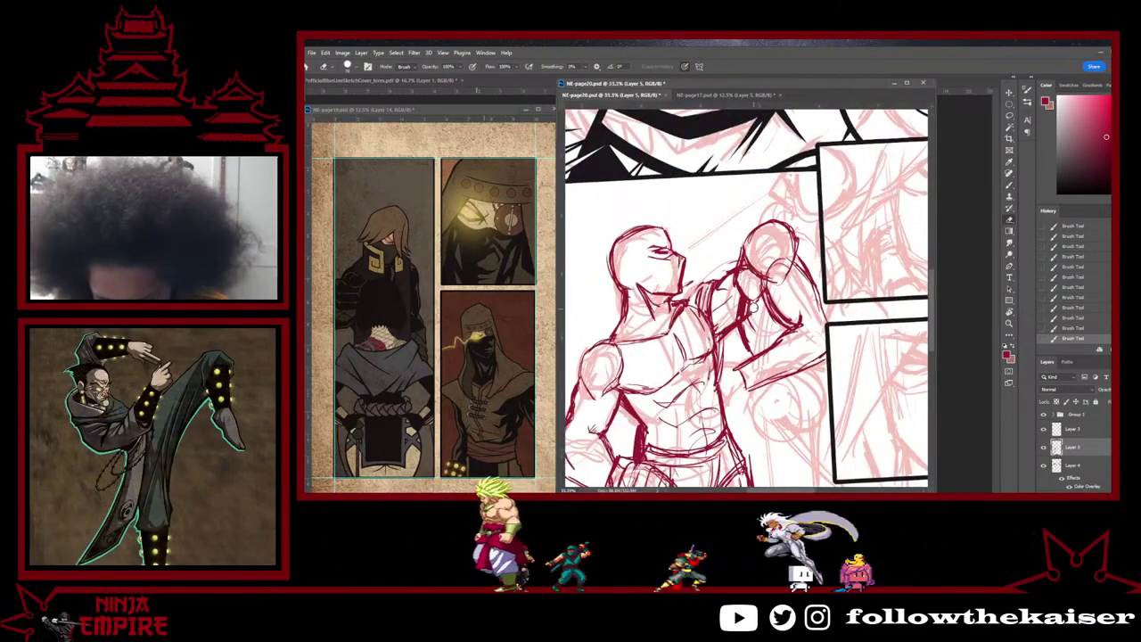
left_click_drag(755, 303, 749, 324)
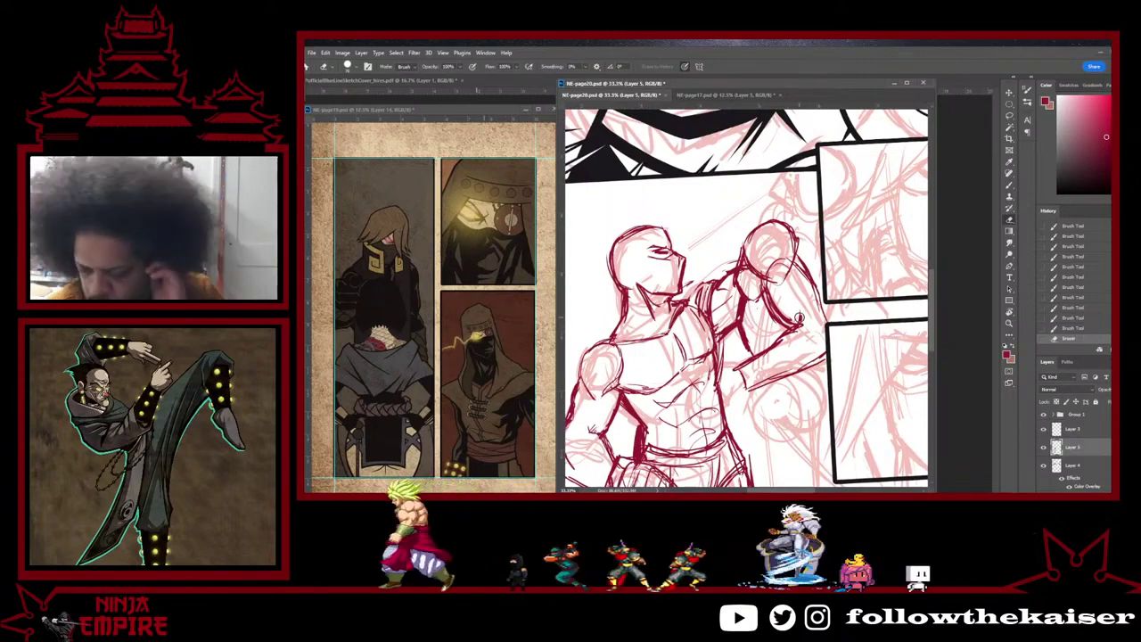
key("b")
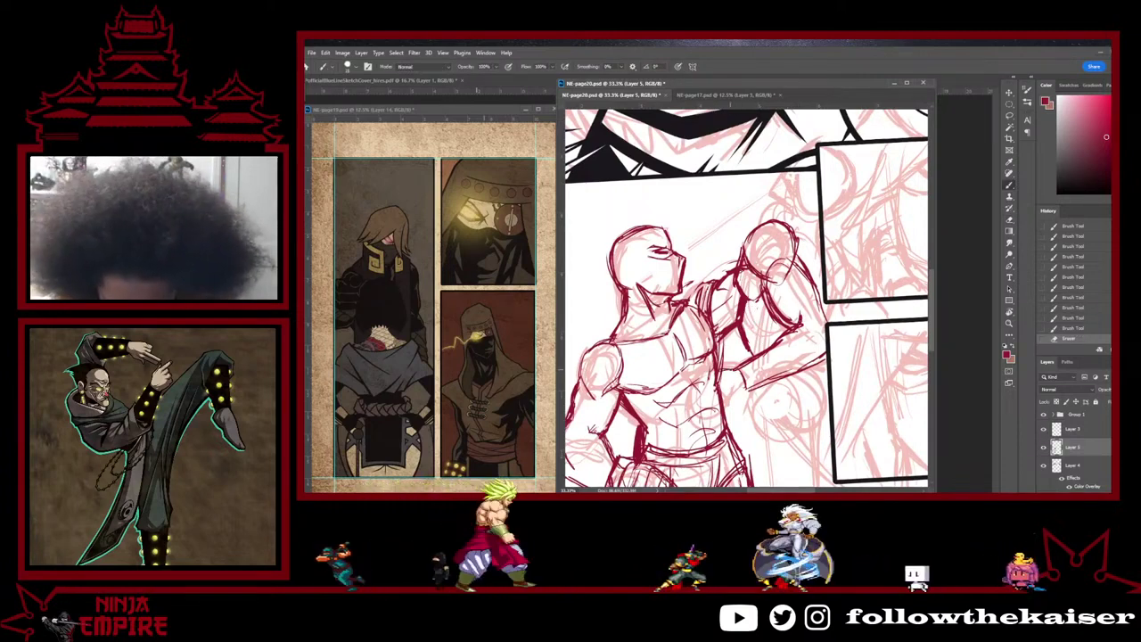
left_click_drag(736, 369, 721, 400)
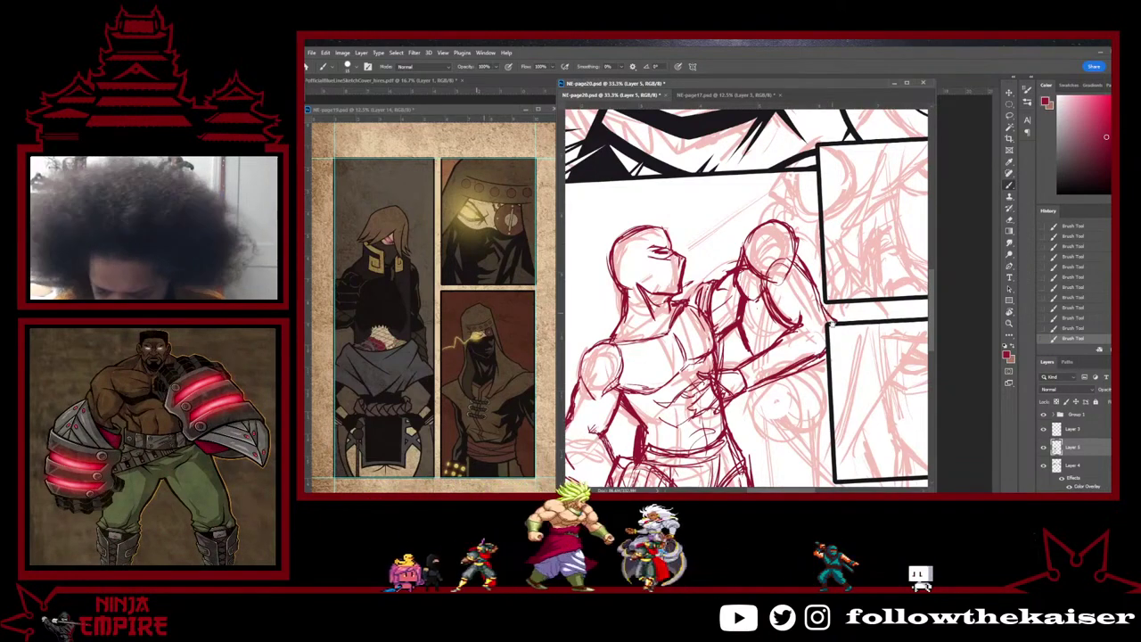
left_click_drag(831, 325, 792, 344)
Step: Draw the second figure's front and back torso lines and rough in its raised thigh beside the first figure's hip
left_click_drag(742, 433, 692, 303)
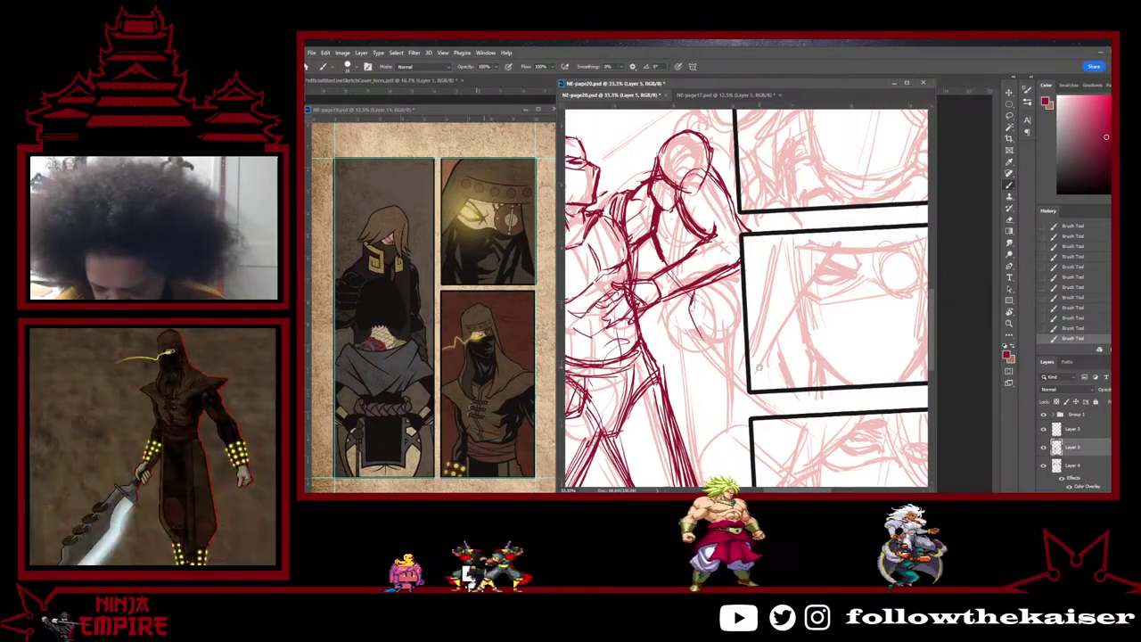
left_click_drag(726, 365, 722, 290)
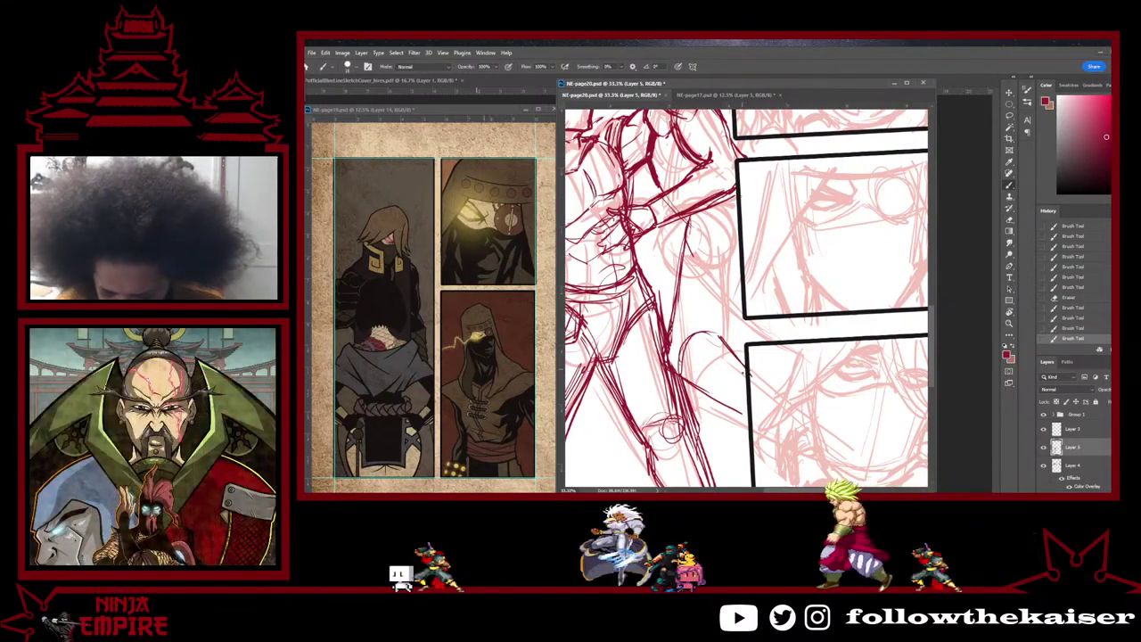
left_click_drag(708, 387, 738, 409)
left_click_drag(720, 331, 735, 272)
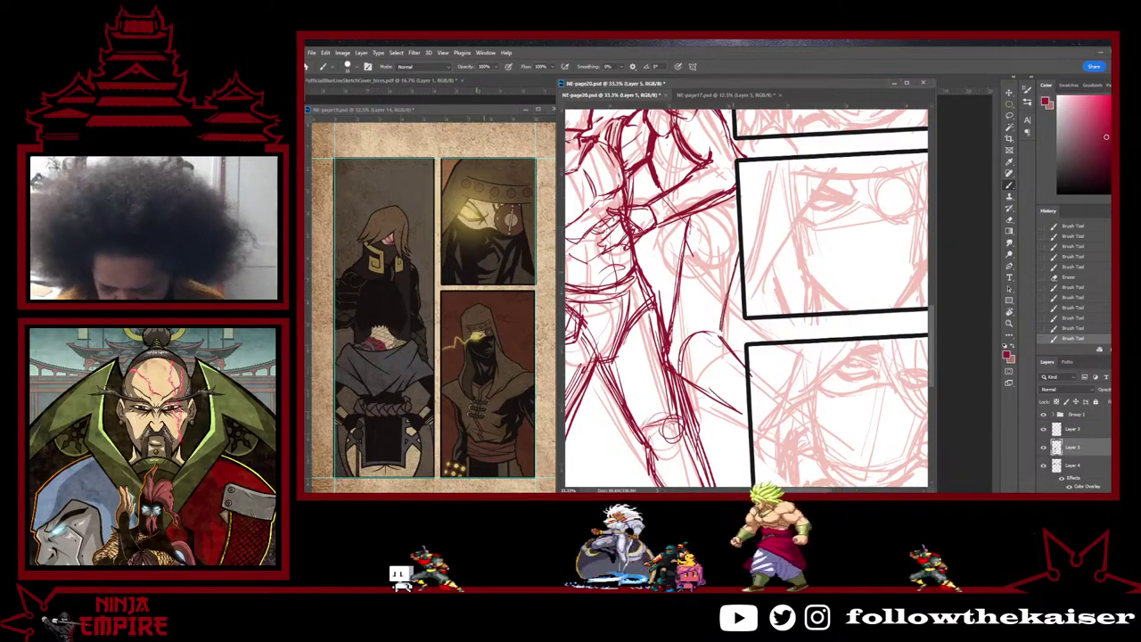
scroll(723, 332, "down", 3)
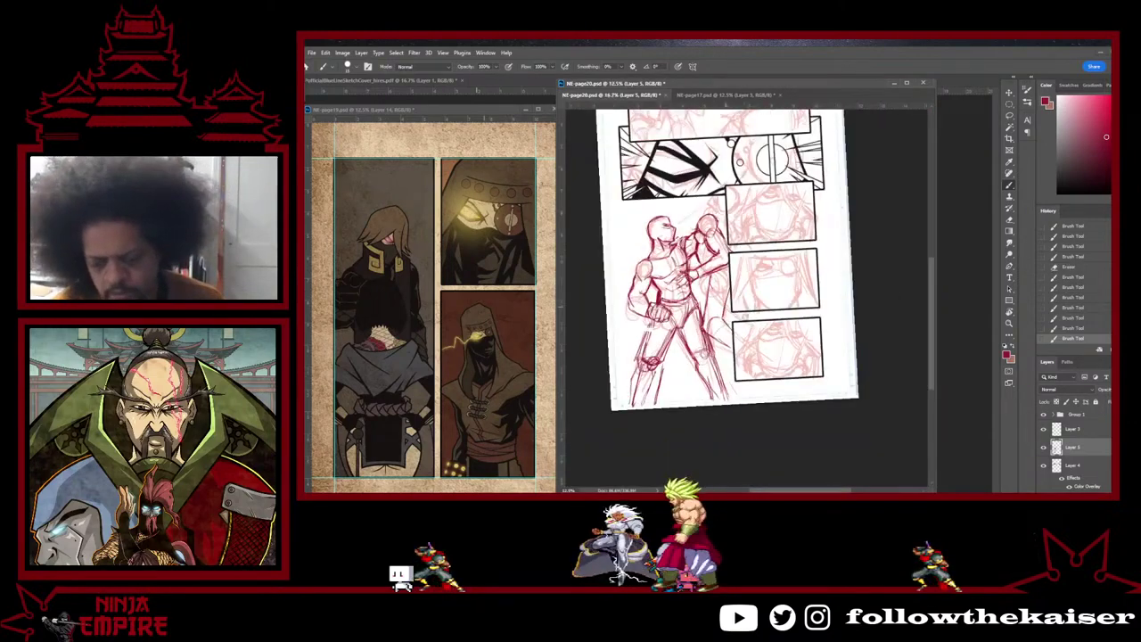
Step: Draw the second figure's raised knee as a circle at the first figure's hip, erase overlapping lines and outline the thigh and buttock
scroll(757, 308, "up", 3)
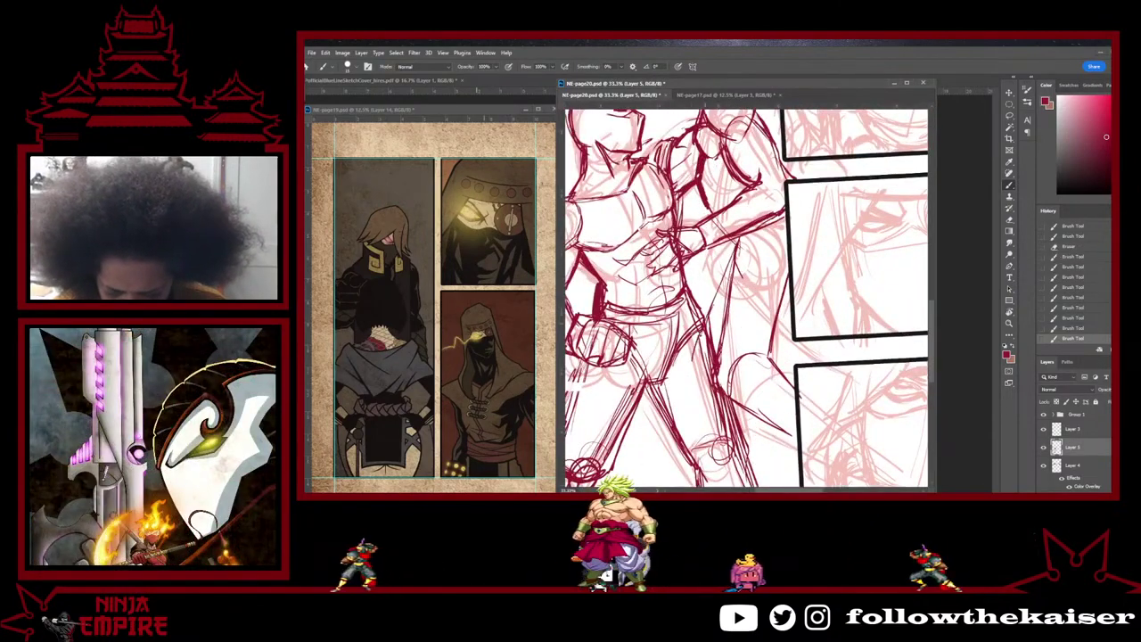
left_click_drag(693, 361, 698, 375)
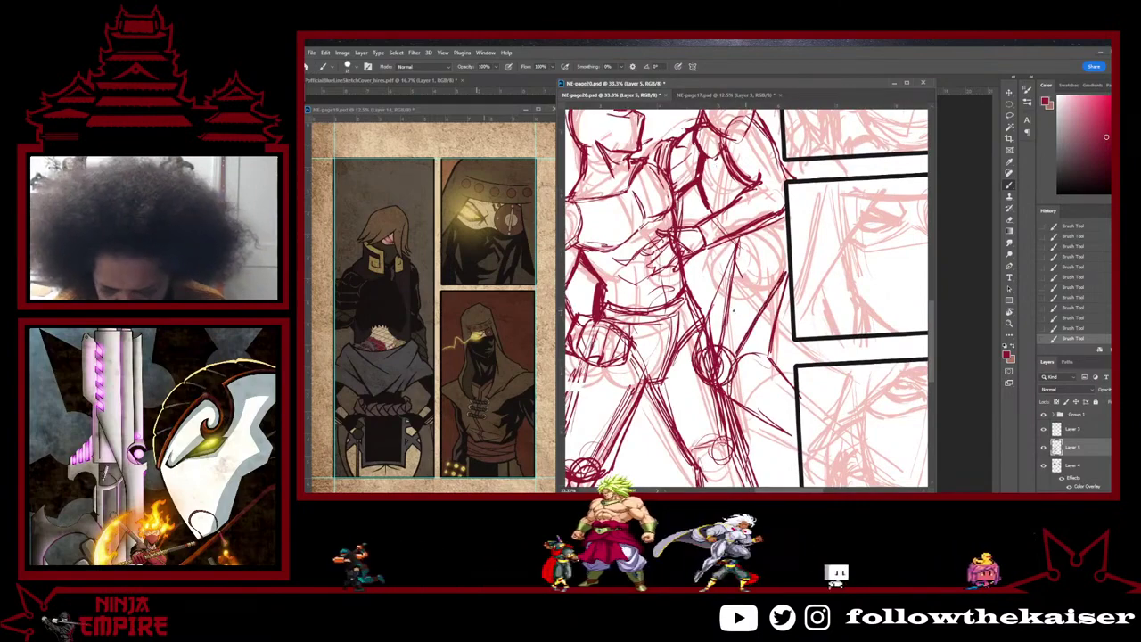
key("e")
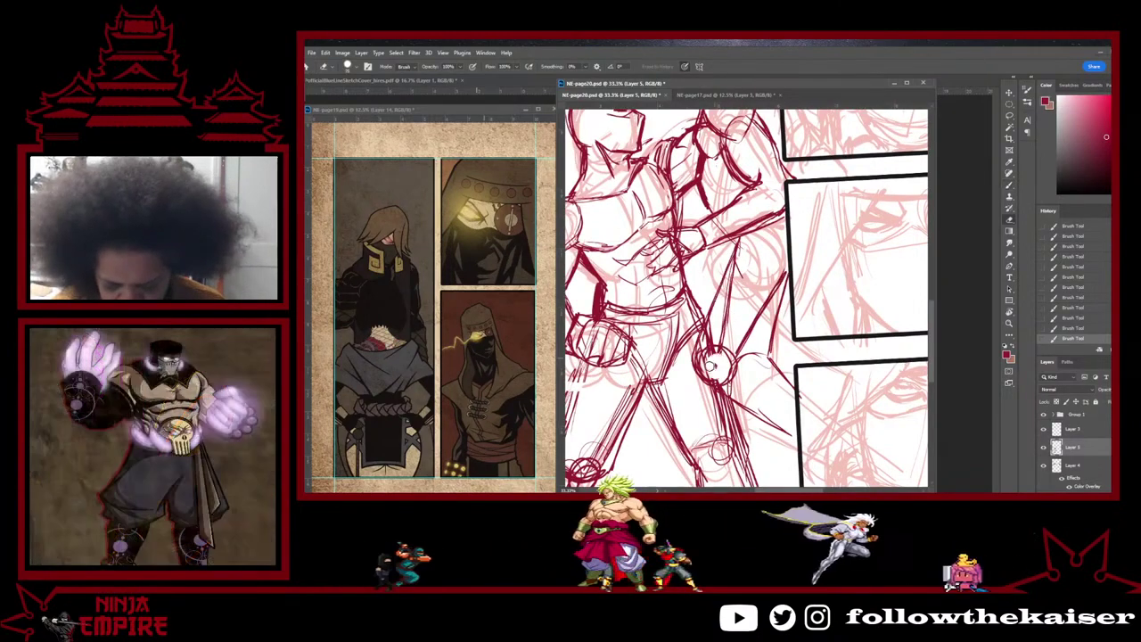
key("e")
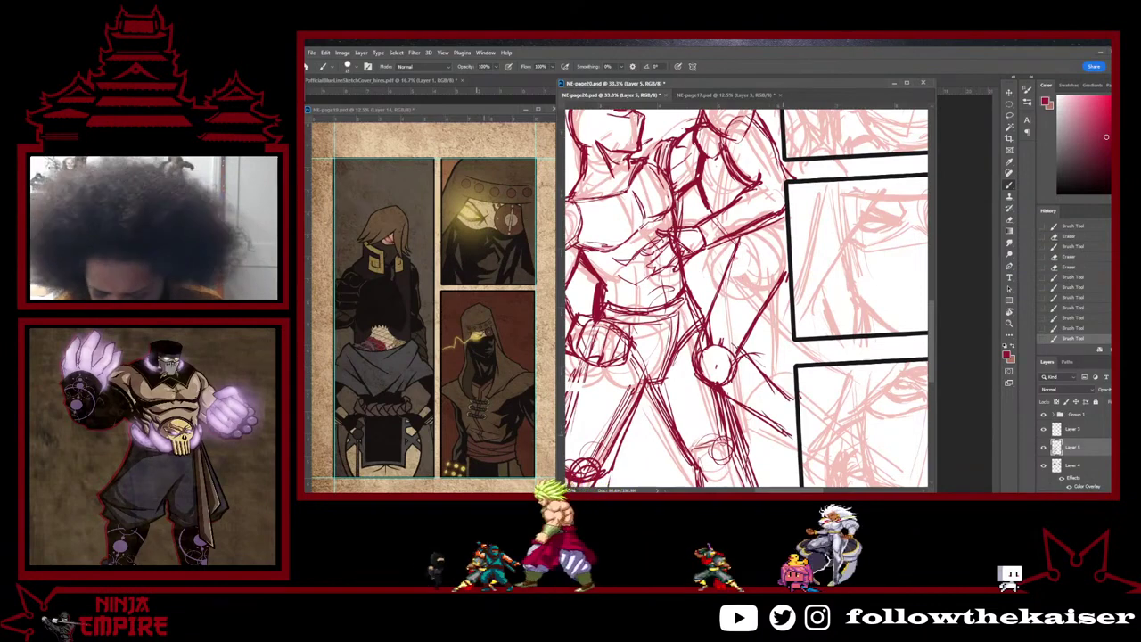
left_click_drag(789, 436, 795, 461)
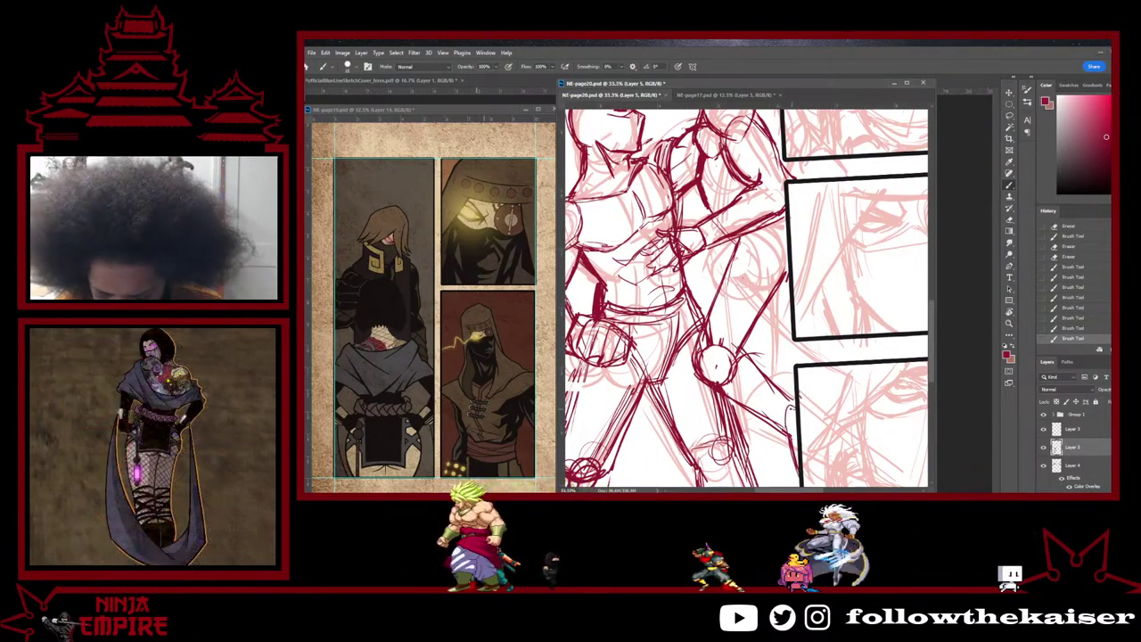
left_click_drag(757, 375, 769, 385)
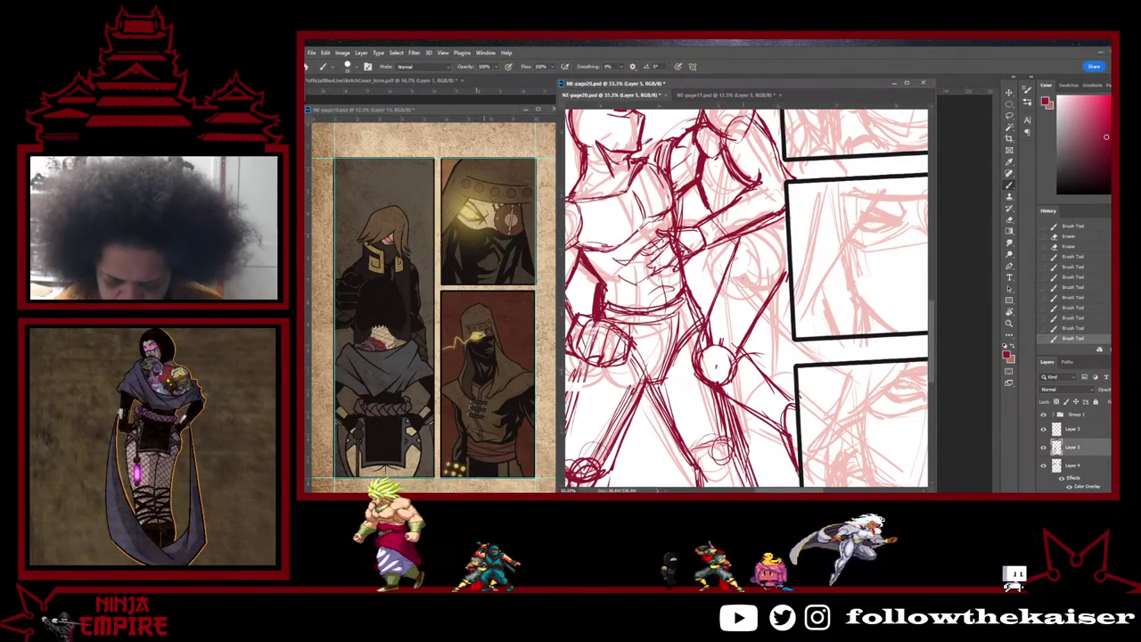
left_click_drag(577, 369, 575, 392)
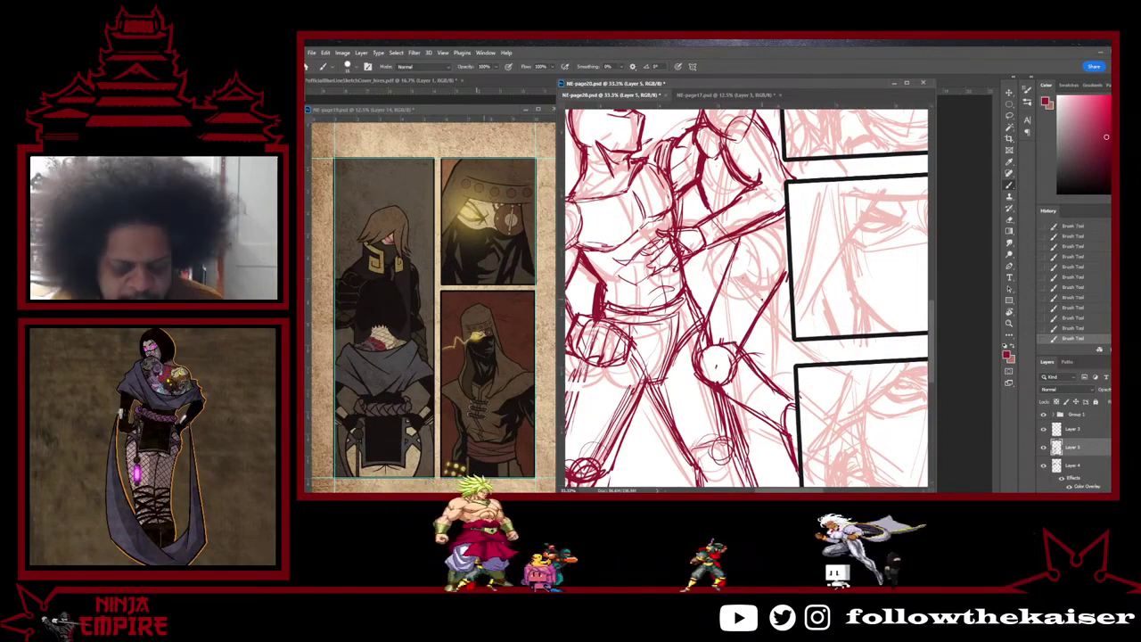
Step: Sketch more of the second figure's bent lower leg below the raised knee, beside the lowest small panel
left_click_drag(835, 253, 775, 278)
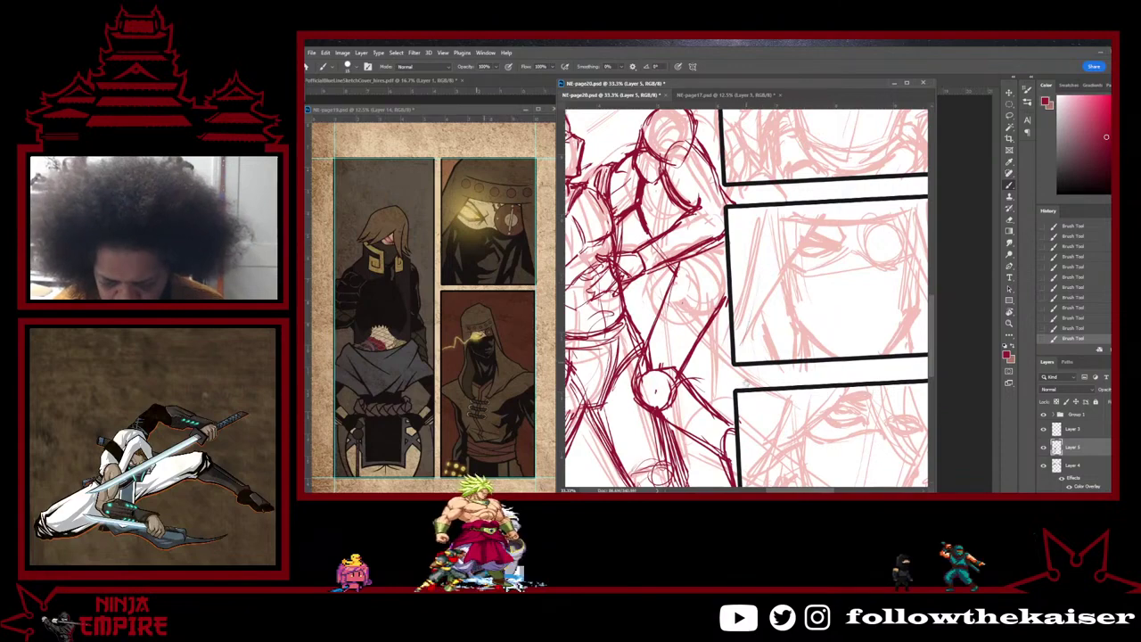
left_click_drag(747, 383, 763, 247)
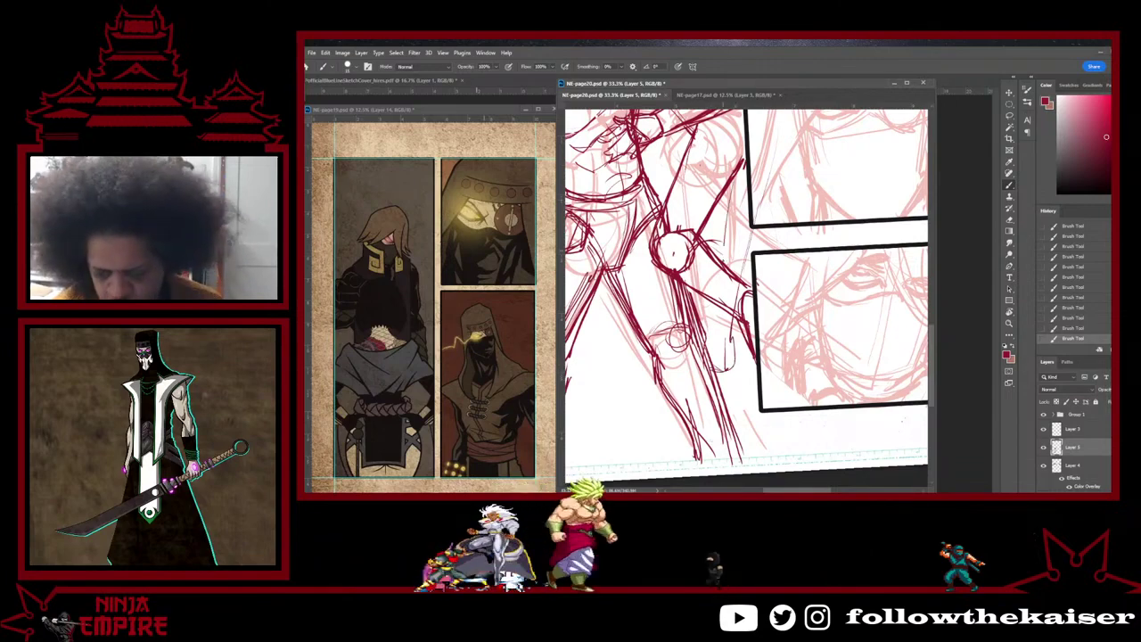
left_click_drag(726, 243, 723, 262)
left_click_drag(772, 210, 756, 250)
mouse_move(736, 305)
left_mouse_down()
mouse_move(722, 362)
mouse_move(738, 339)
left_mouse_up()
mouse_move(771, 196)
left_mouse_down()
mouse_move(733, 357)
mouse_move(749, 444)
left_mouse_up()
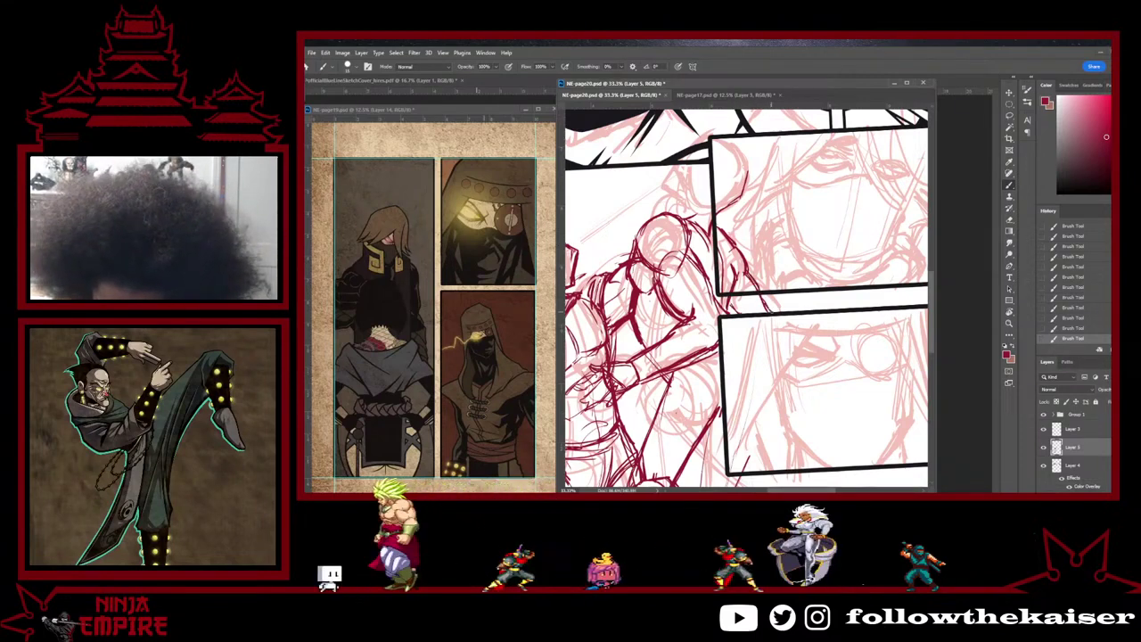
Step: Sketch the second figure's jaw and mouth above its shoulder, erasing and redrawing the chin line
left_click_drag(747, 294, 787, 407)
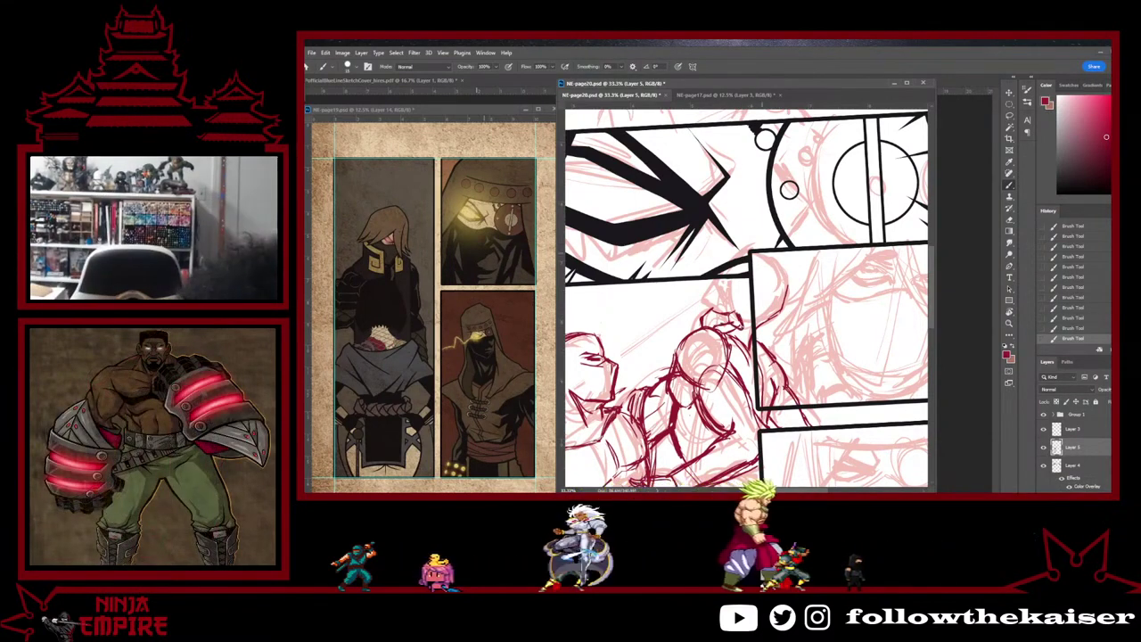
key("e")
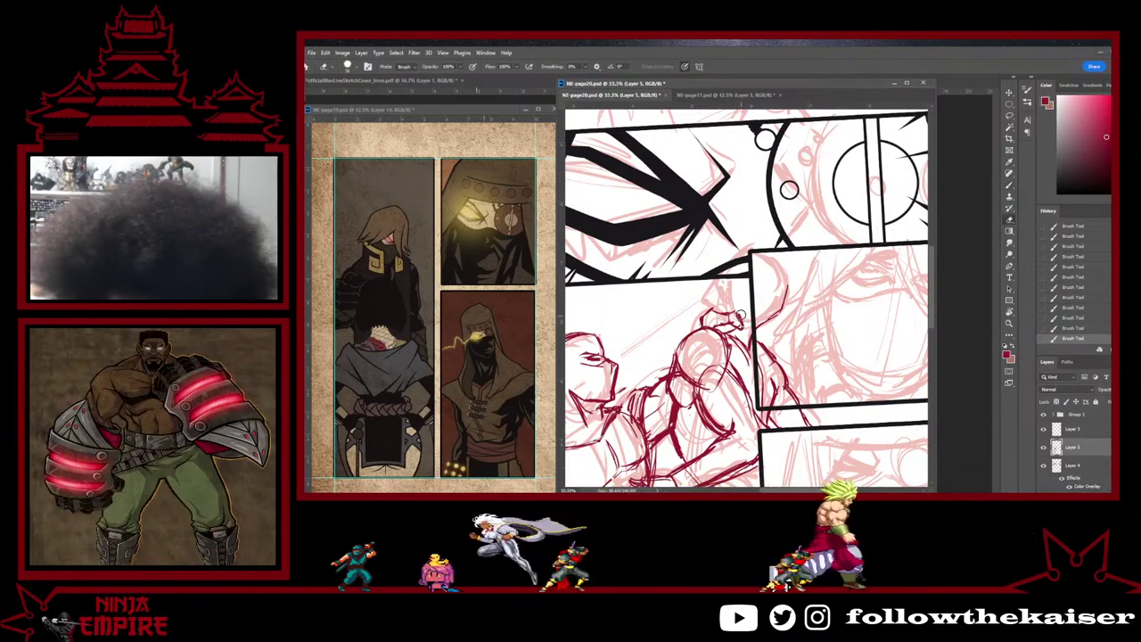
mouse_move(740, 312)
left_mouse_down()
mouse_move(742, 329)
mouse_move(746, 318)
mouse_move(733, 325)
left_mouse_up()
key("b")
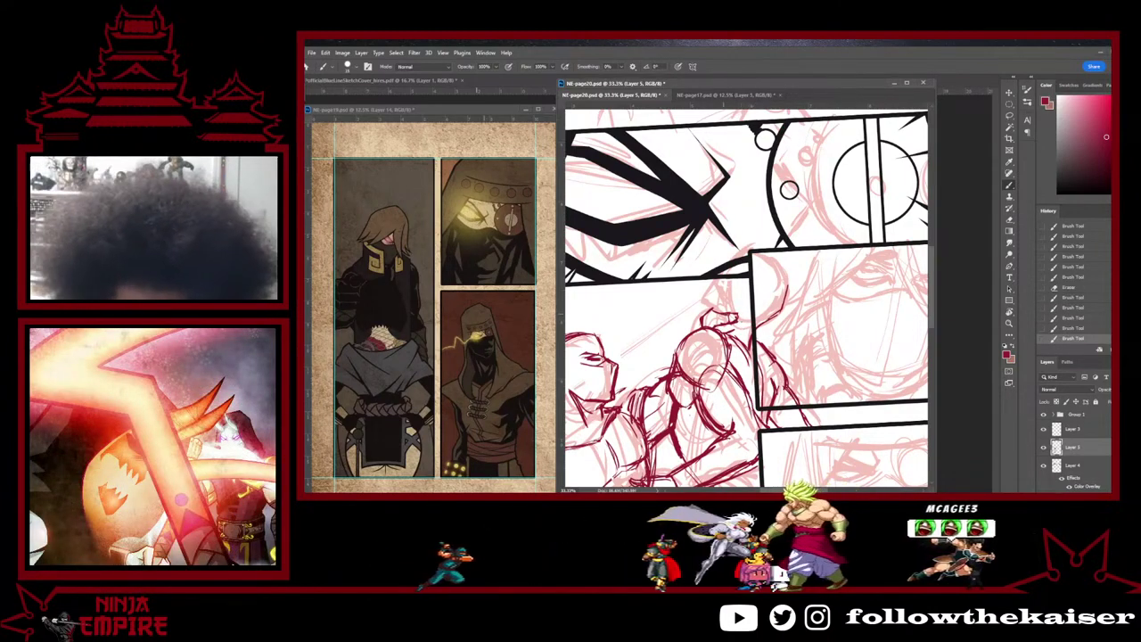
left_click_drag(720, 315, 737, 320)
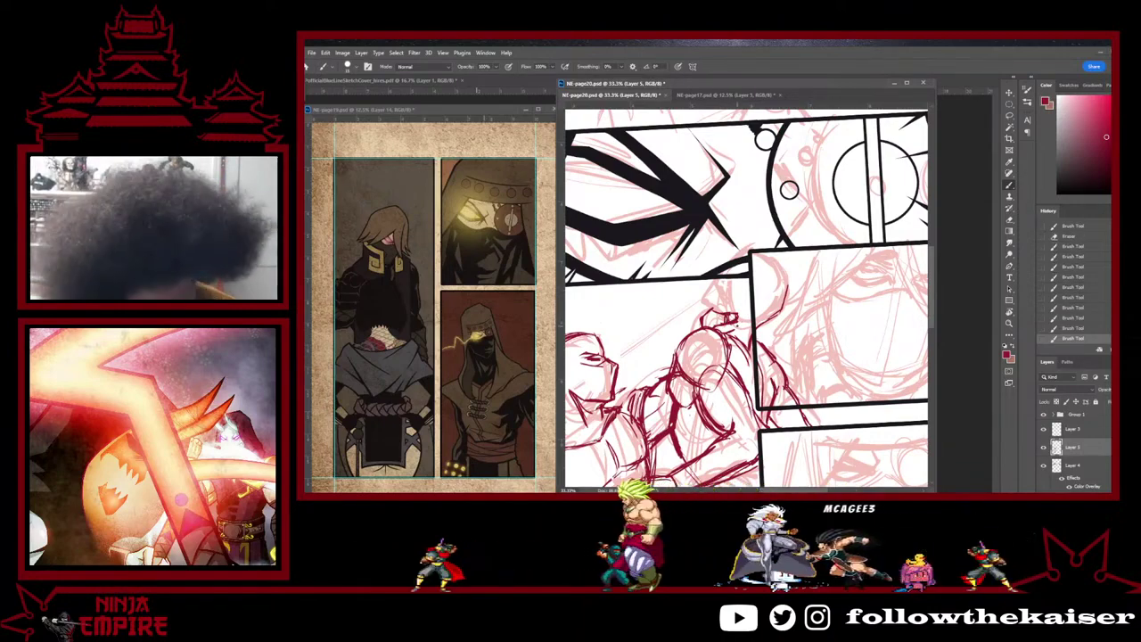
Step: Draw the second figure's face profile, brow, skull outline and ear over the panel border, cleaning up stray lines
key("e")
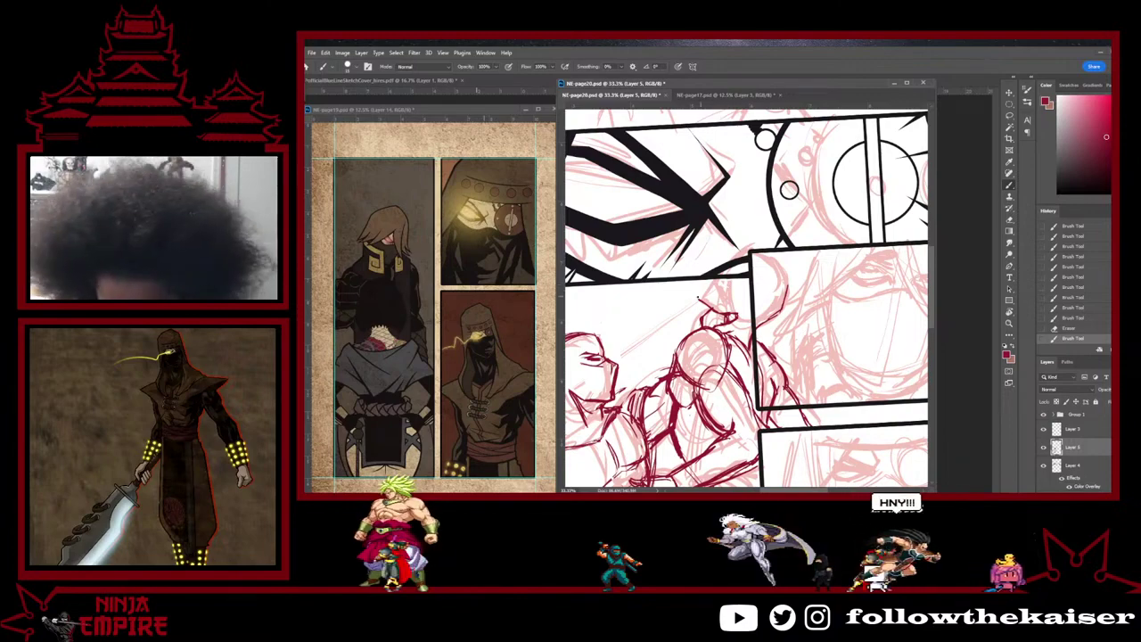
mouse_move(701, 298)
left_mouse_down()
mouse_move(720, 268)
mouse_move(719, 309)
left_mouse_up()
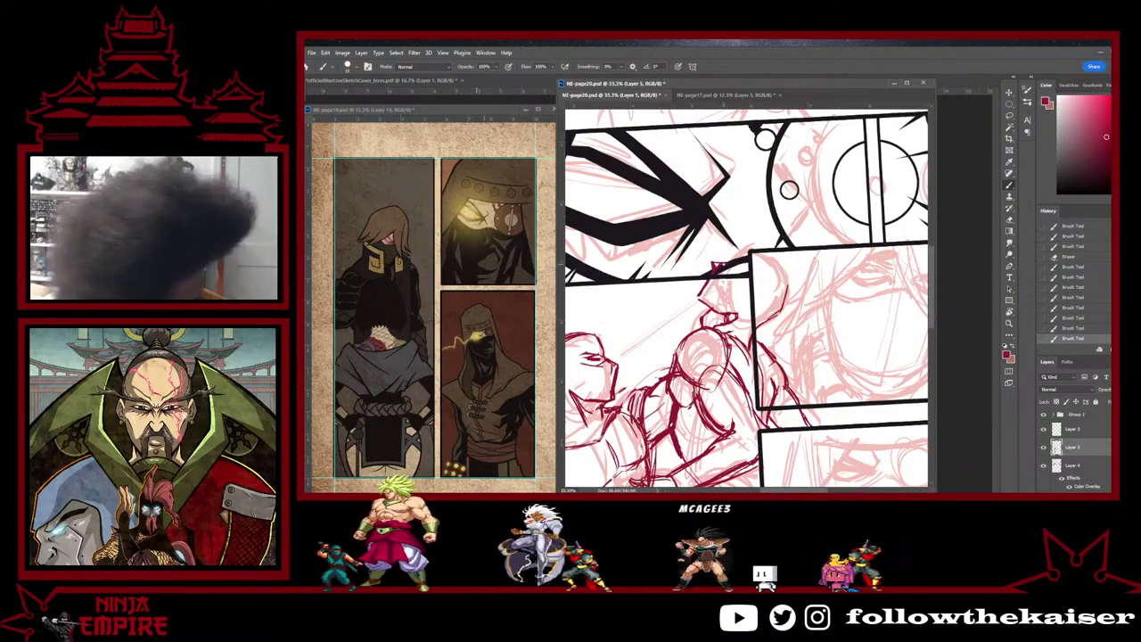
mouse_move(725, 265)
left_mouse_down()
mouse_move(714, 265)
mouse_move(724, 261)
left_mouse_up()
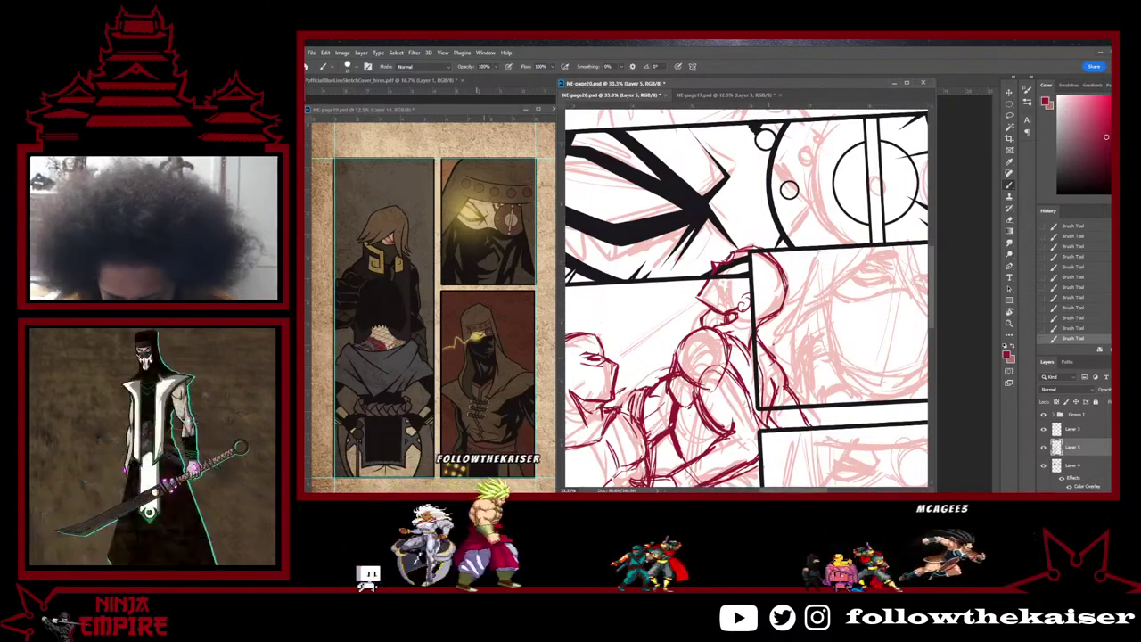
key("e")
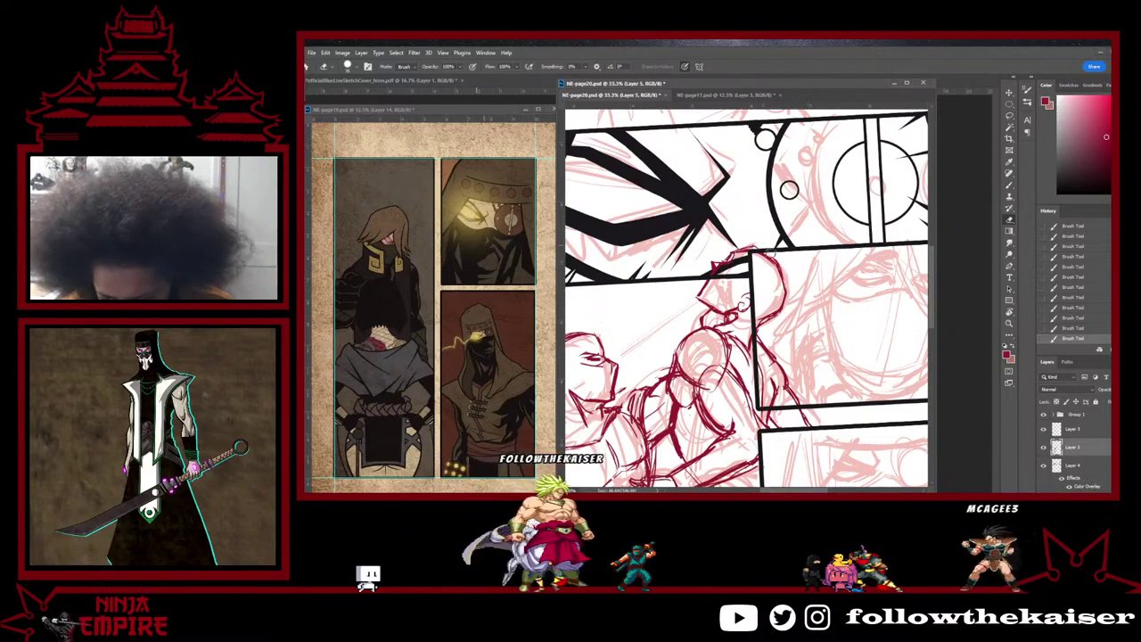
key("b")
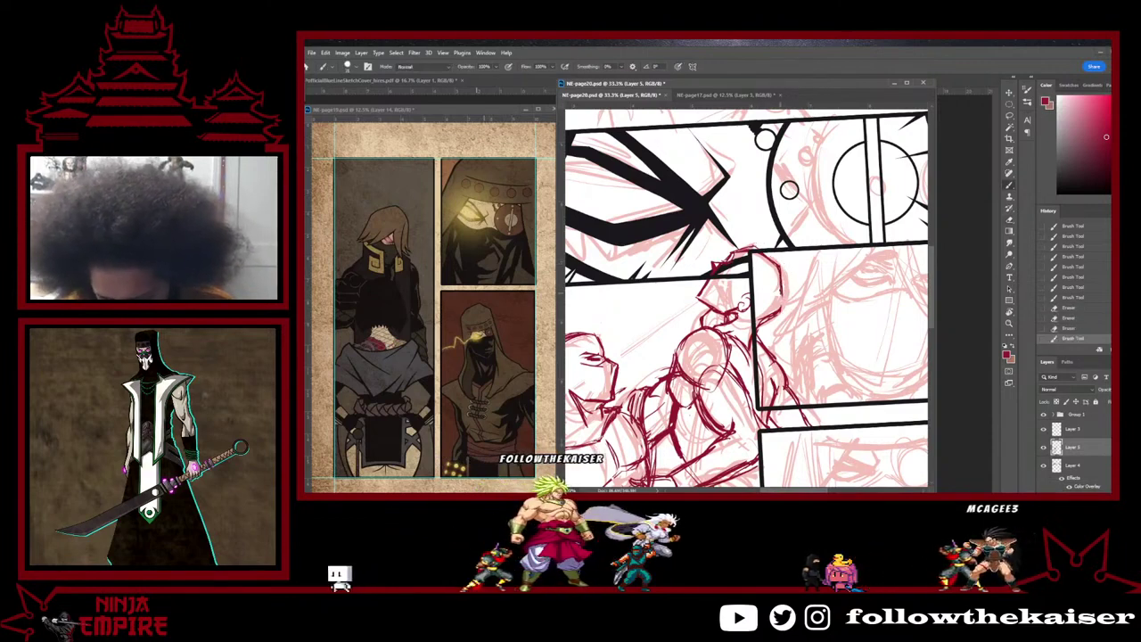
key("e")
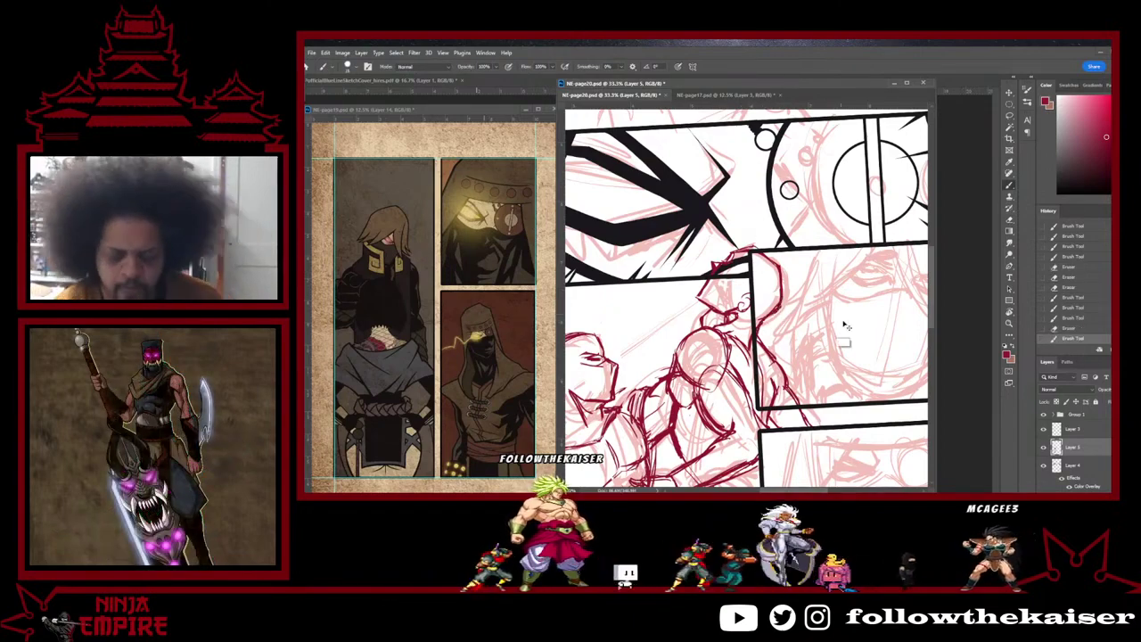
Step: Rework the second figure's raised leg with a hip circle, fuller thigh and lower knee circle, erasing the overlapping lines
scroll(848, 326, "down", 3)
scroll(834, 359, "up", 2)
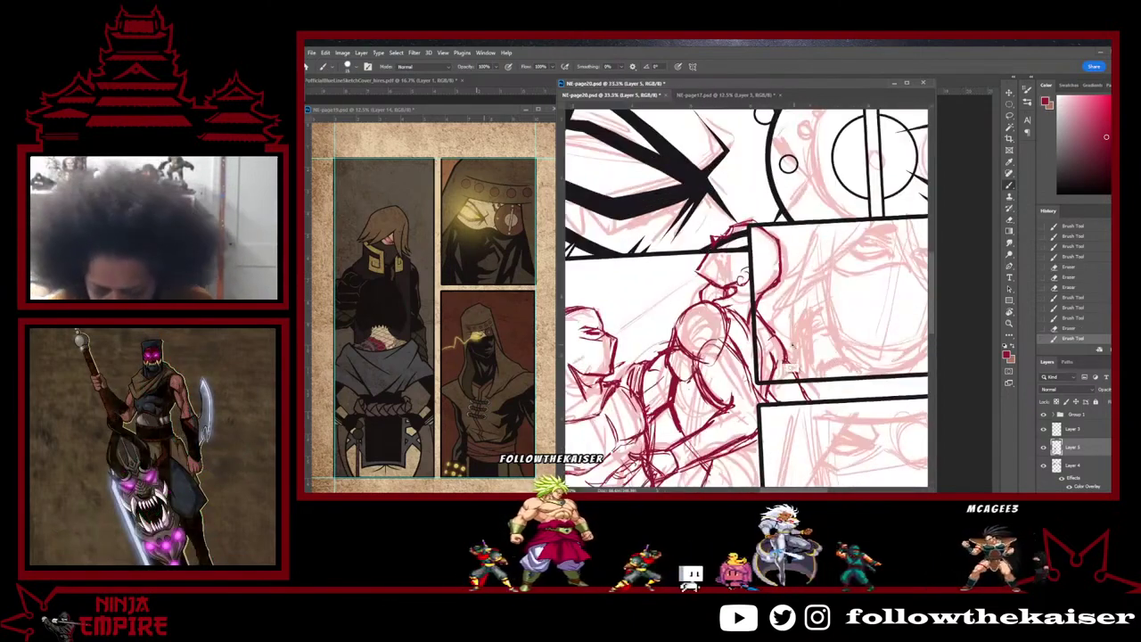
scroll(787, 357, "up", 1)
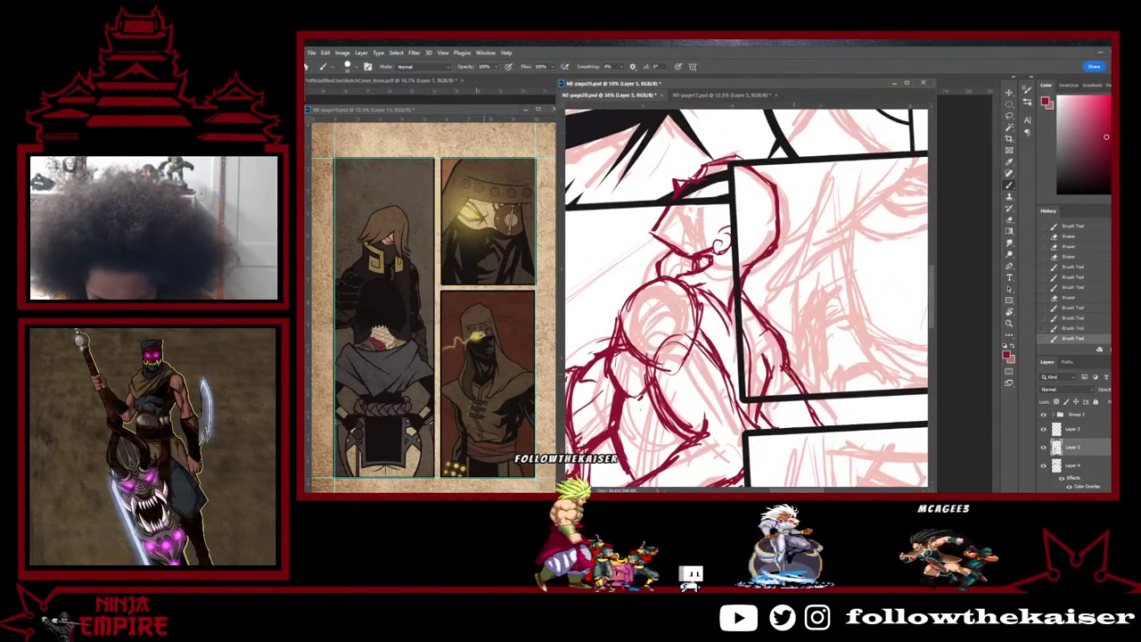
scroll(770, 415, "down", 4)
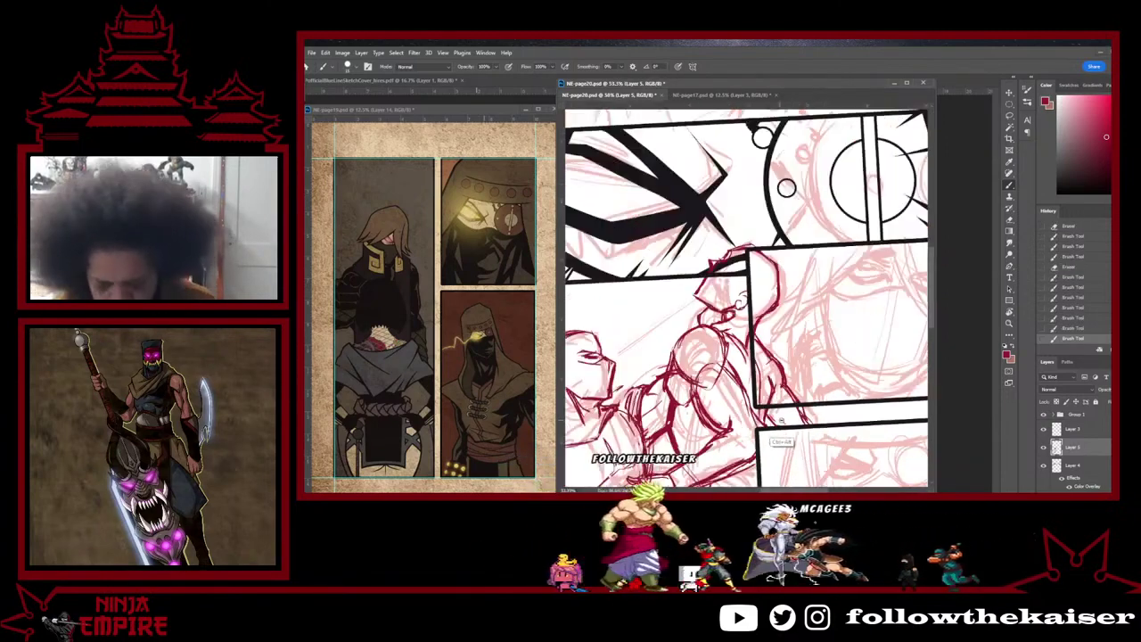
scroll(802, 373, "down", 3)
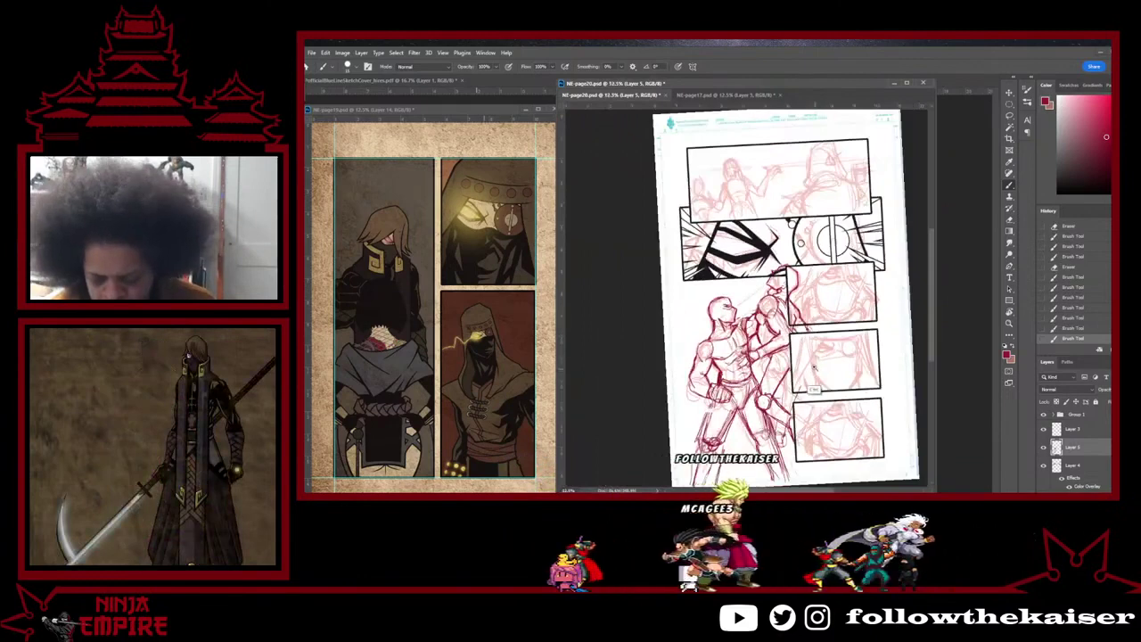
scroll(784, 350, "up", 2)
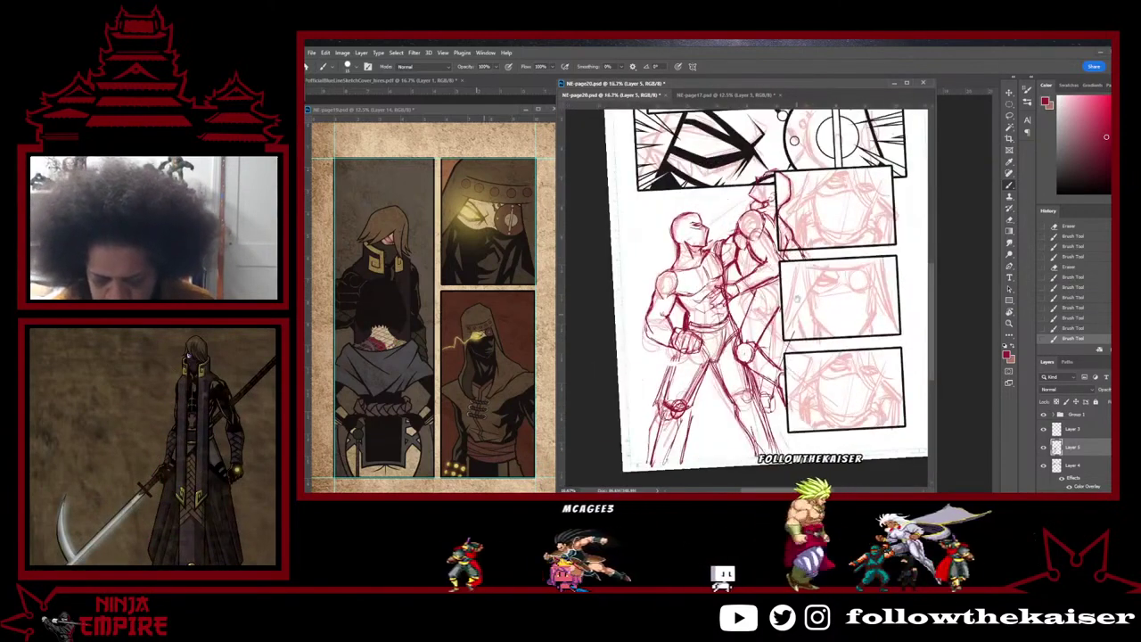
left_click_drag(740, 248, 749, 291)
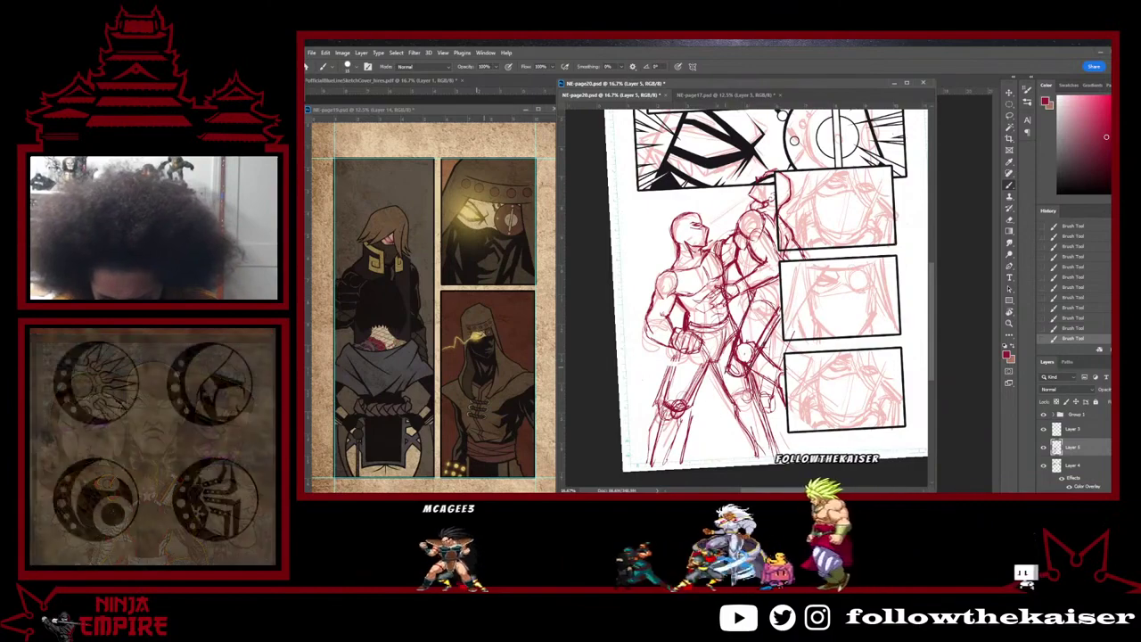
key("e")
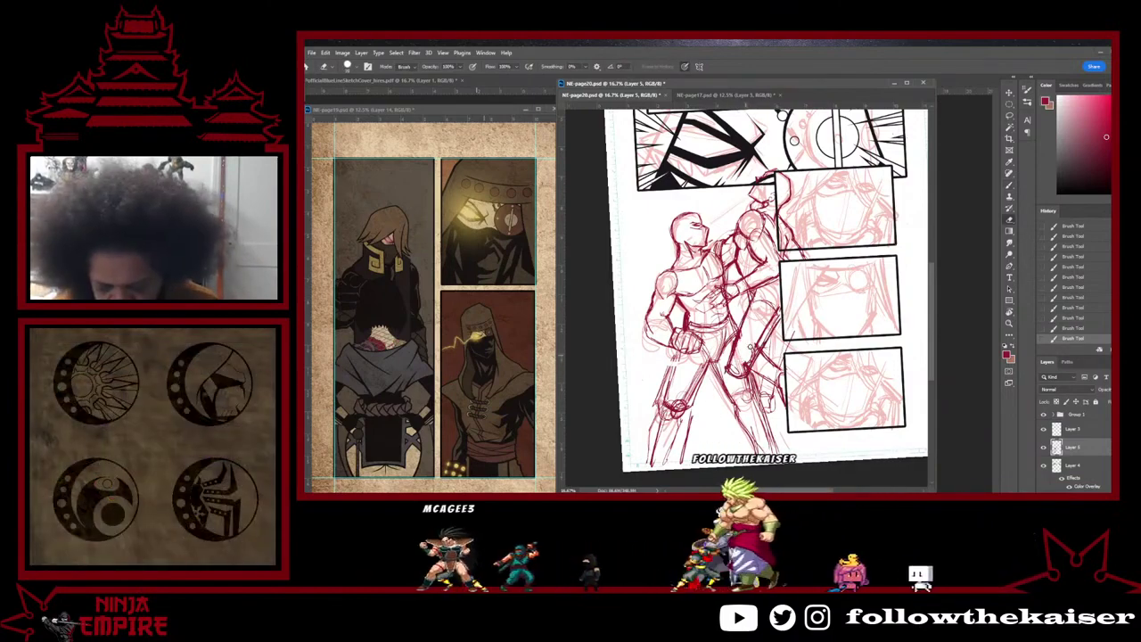
mouse_move(745, 355)
left_mouse_down()
mouse_move(735, 364)
mouse_move(747, 357)
left_mouse_up()
key("b")
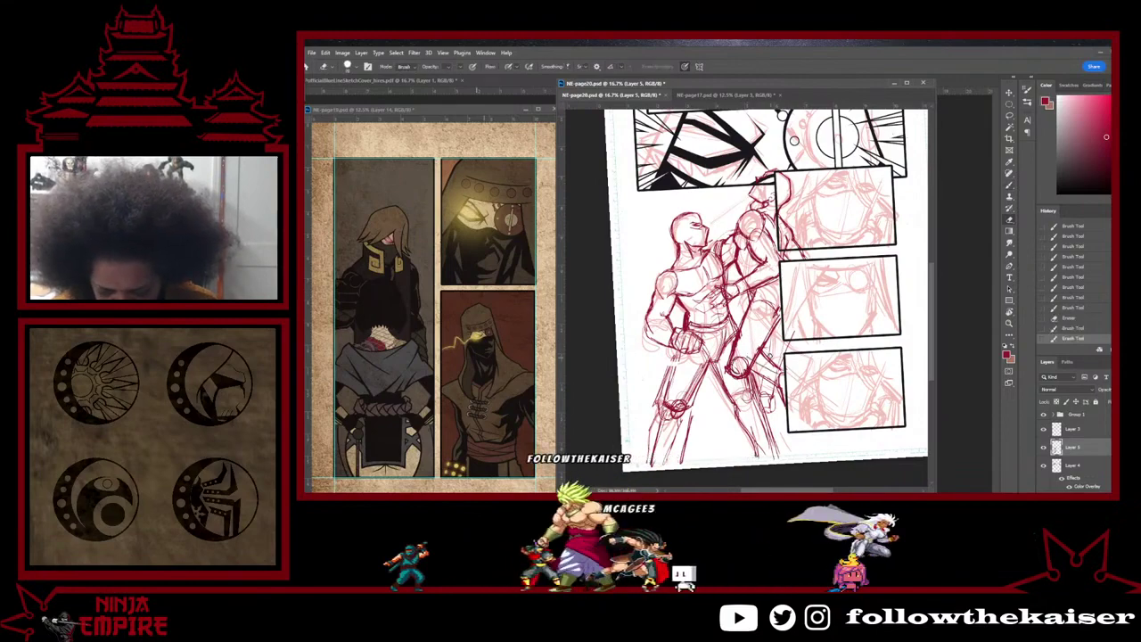
key("e")
key("b")
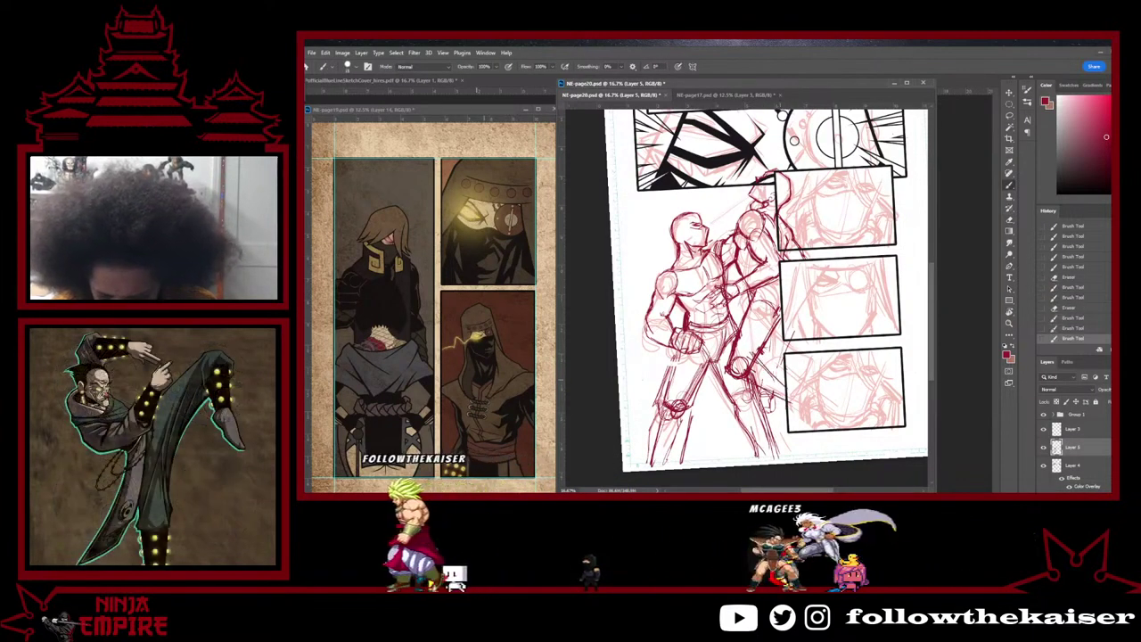
Step: Refine the second figure's lower leg and the lines around its bent arm and torso, alternating brush strokes with erasing
left_click_drag(755, 327, 757, 320)
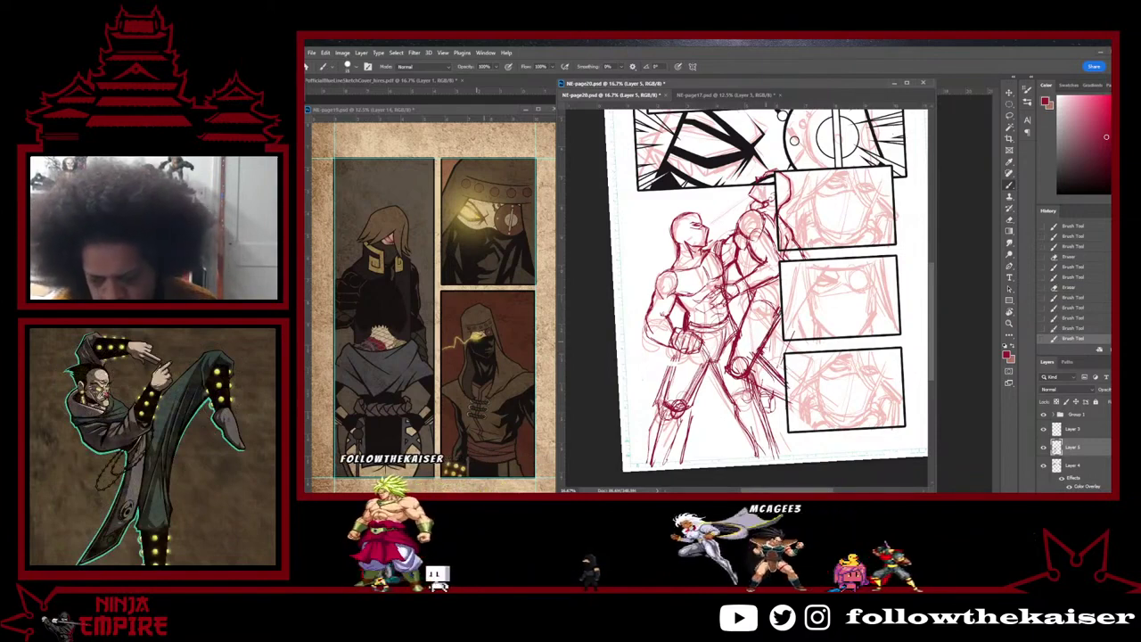
key("e")
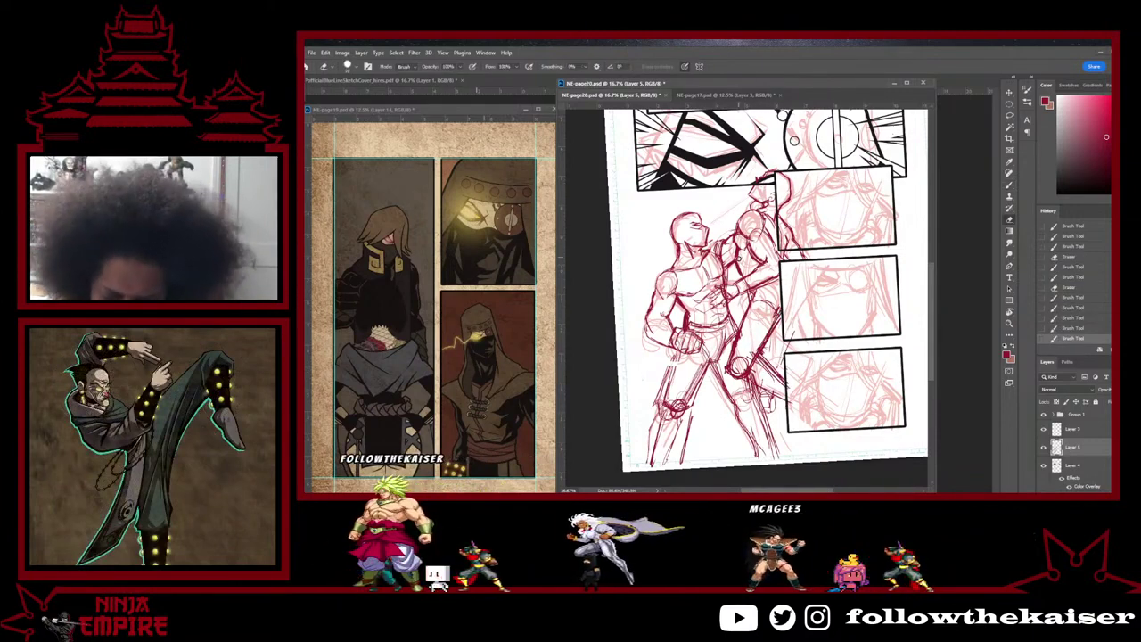
key("b")
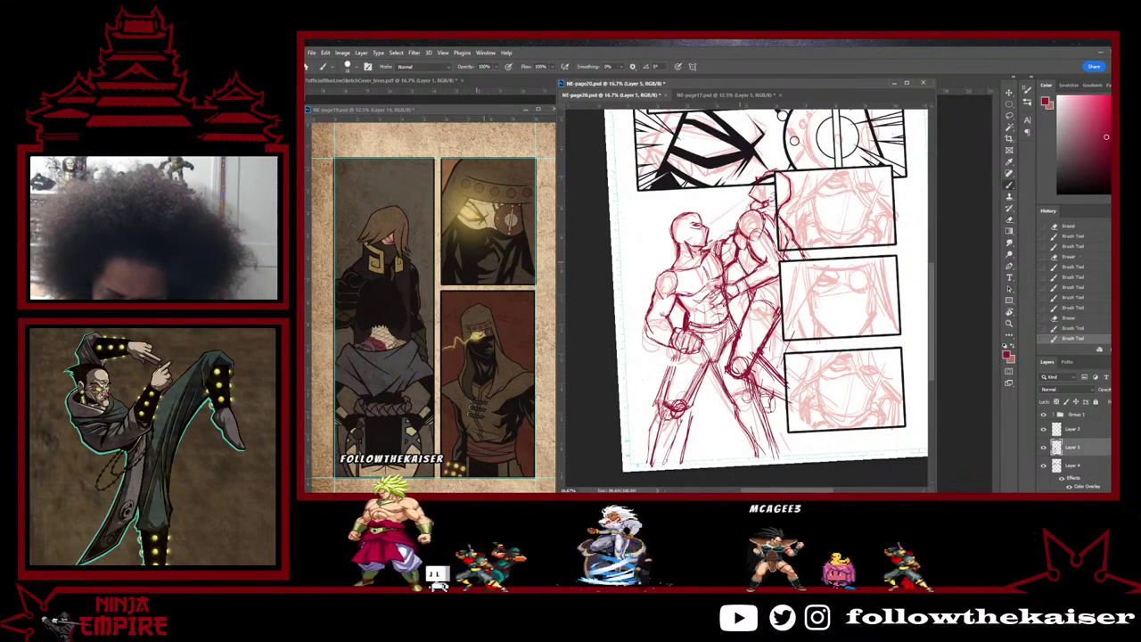
left_click_drag(742, 265, 729, 266)
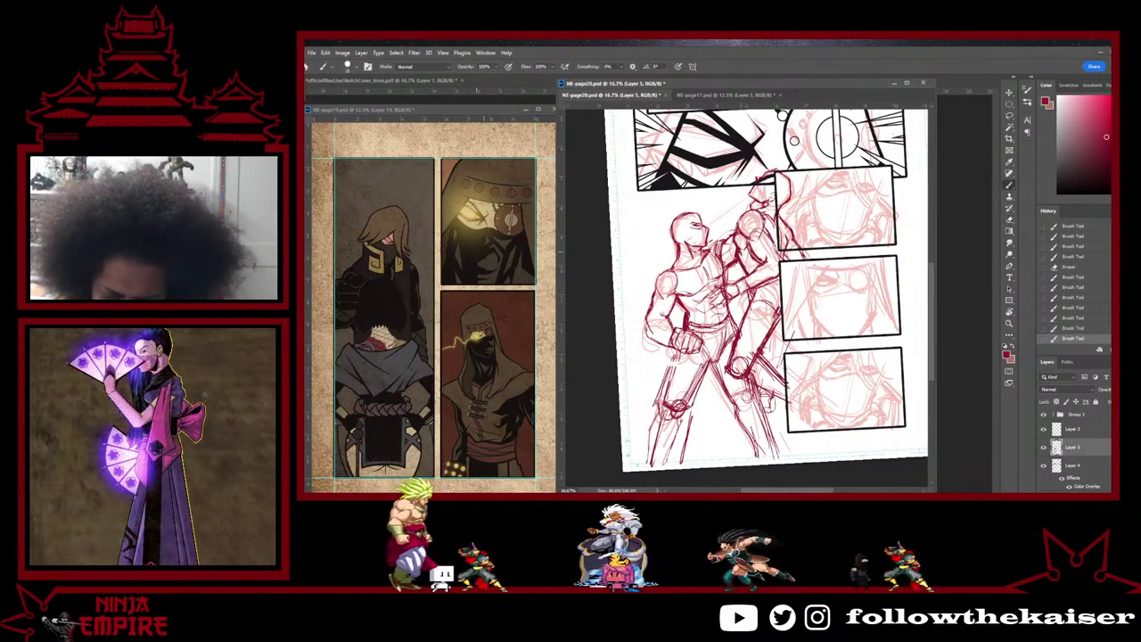
key("e")
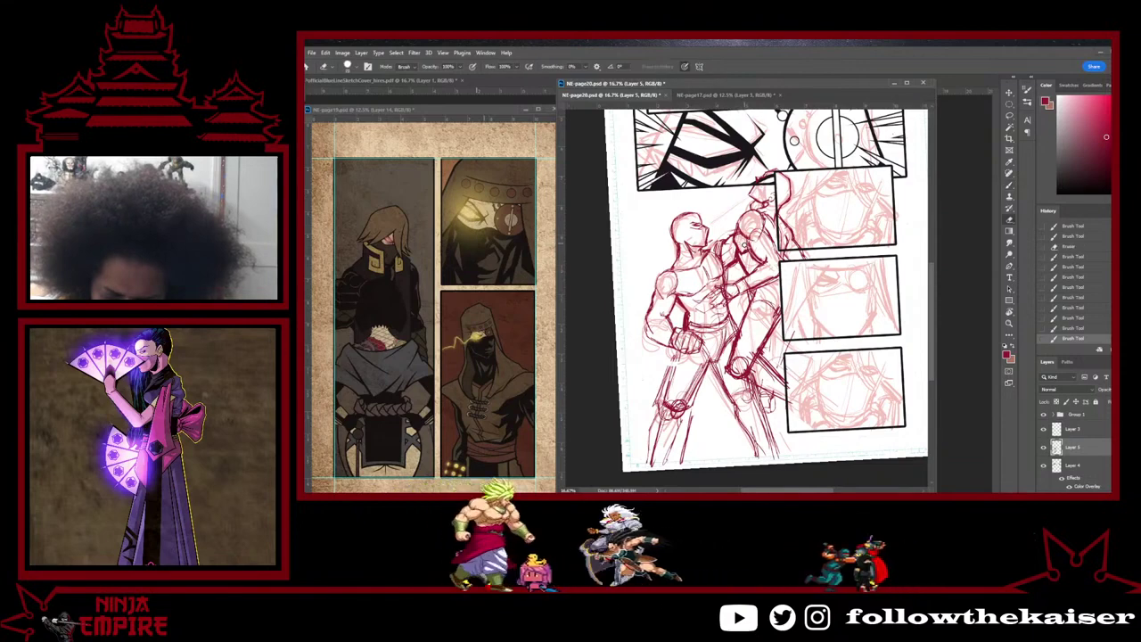
key("b")
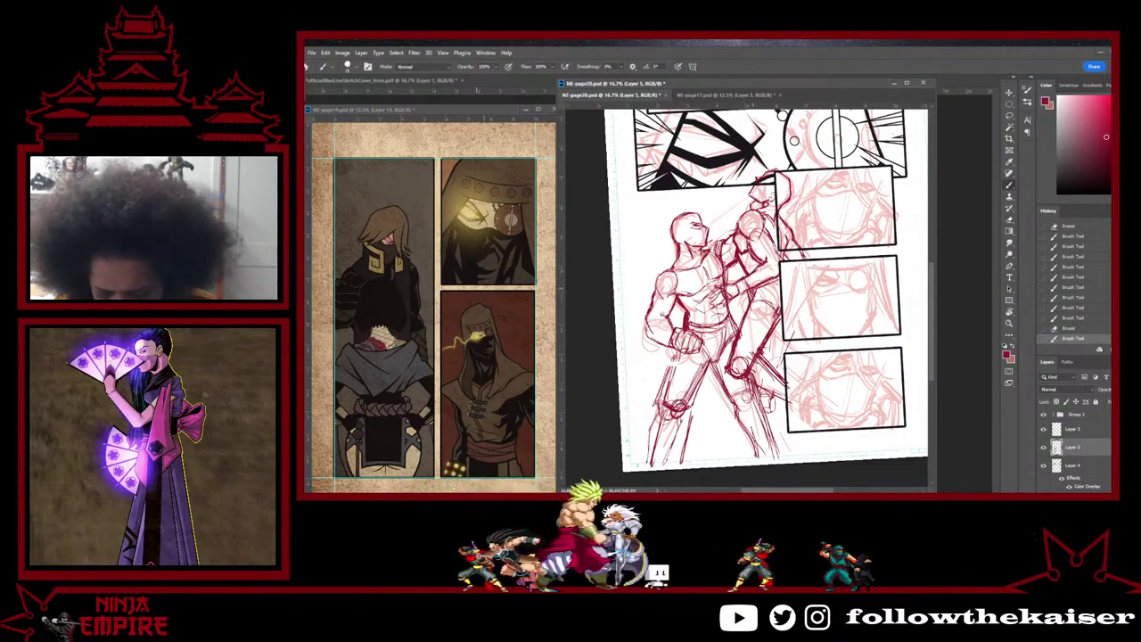
Step: Erase excess lines around the second figure's knee and add short strokes in the gap between the two lowest panels
key("e")
left_click_drag(741, 370, 724, 376)
key("b")
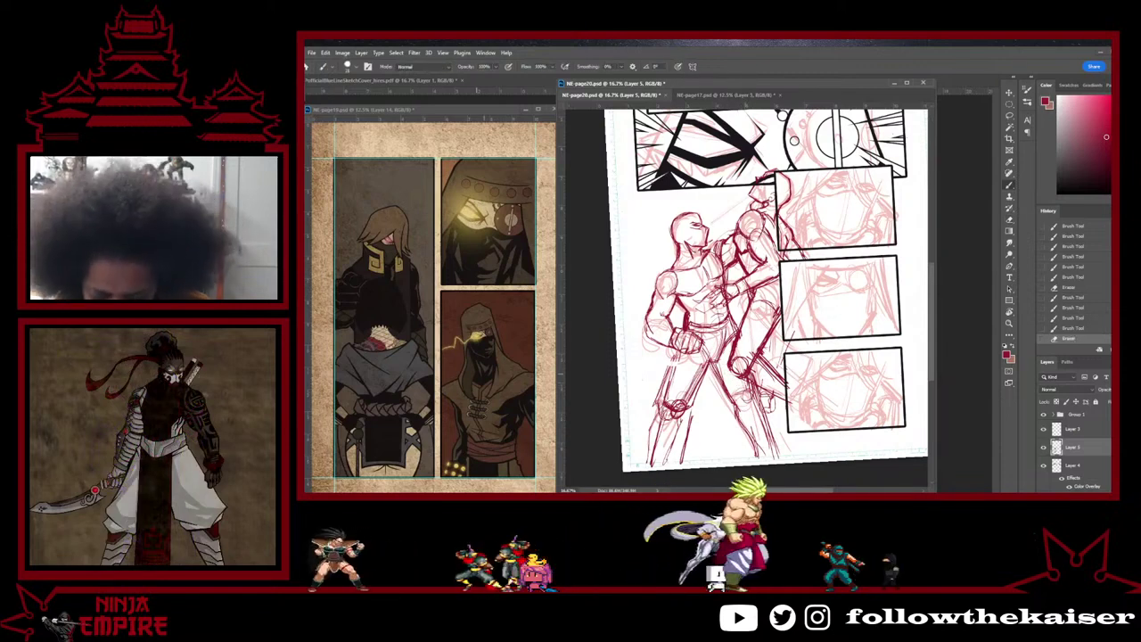
key("b")
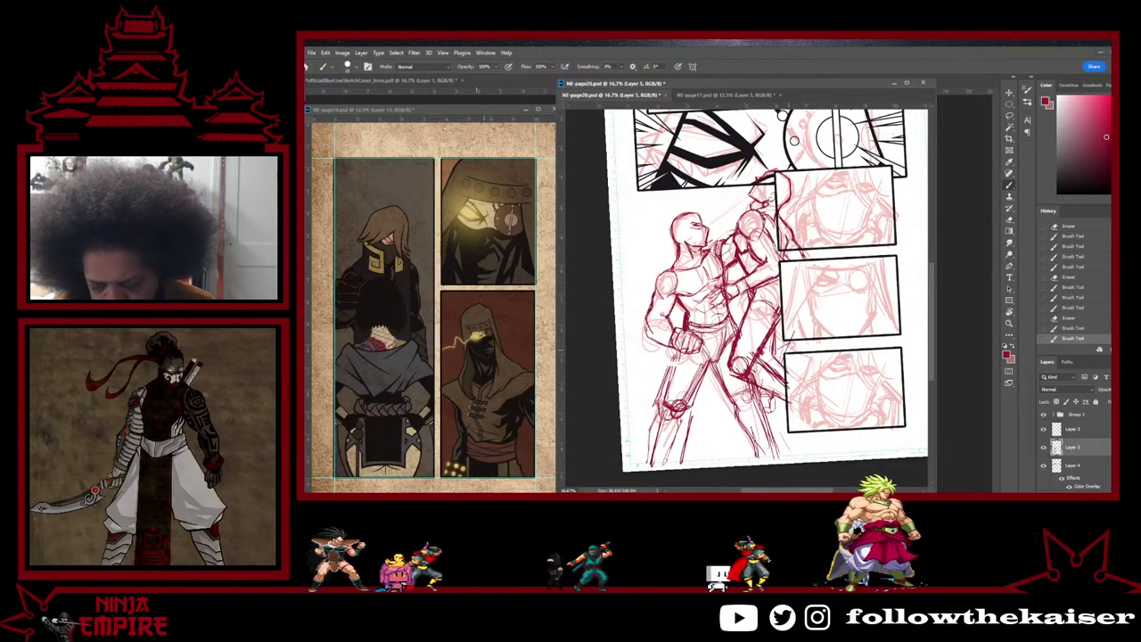
left_click_drag(788, 349, 797, 343)
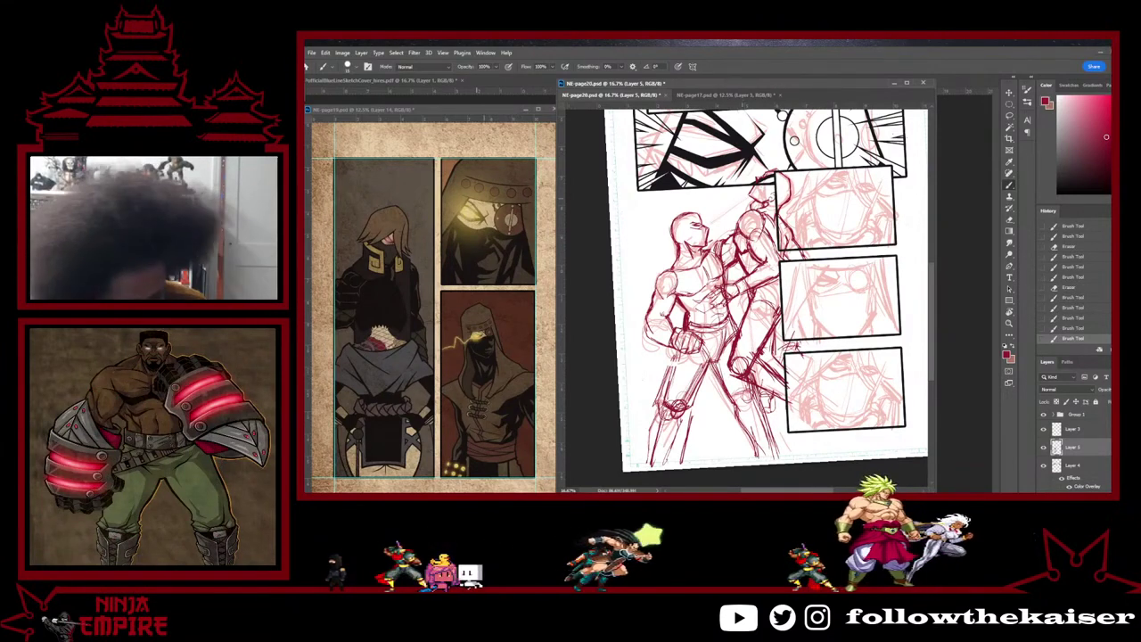
Step: Erase stray lines on the second figure's upper arm and elbow and redraw their contours
key("e")
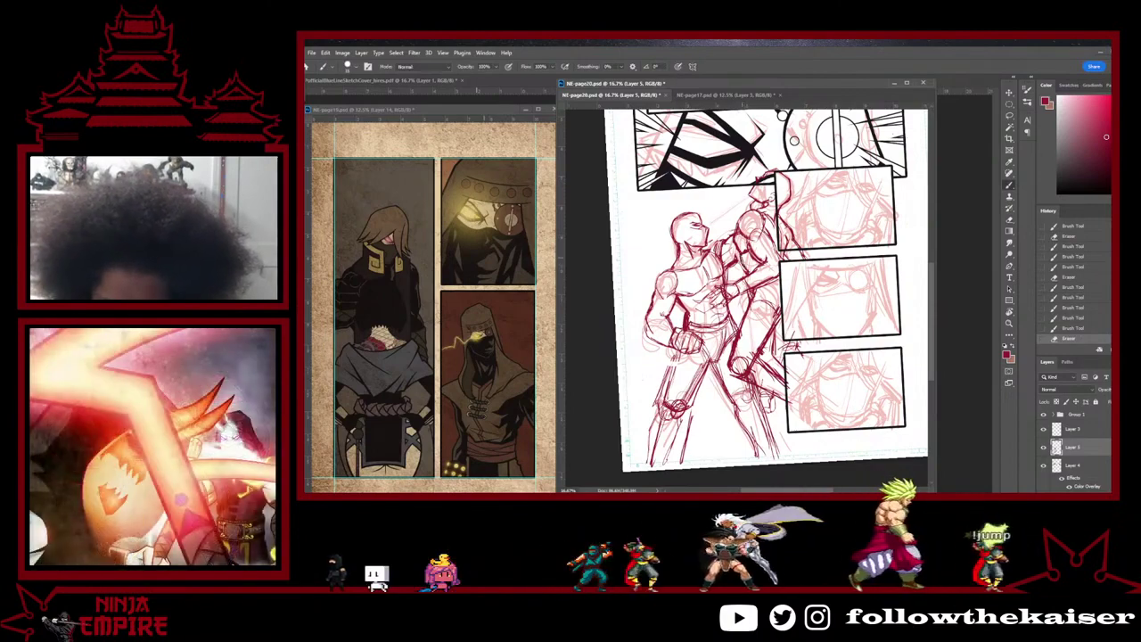
key("e")
left_click_drag(740, 262, 764, 258)
key("b")
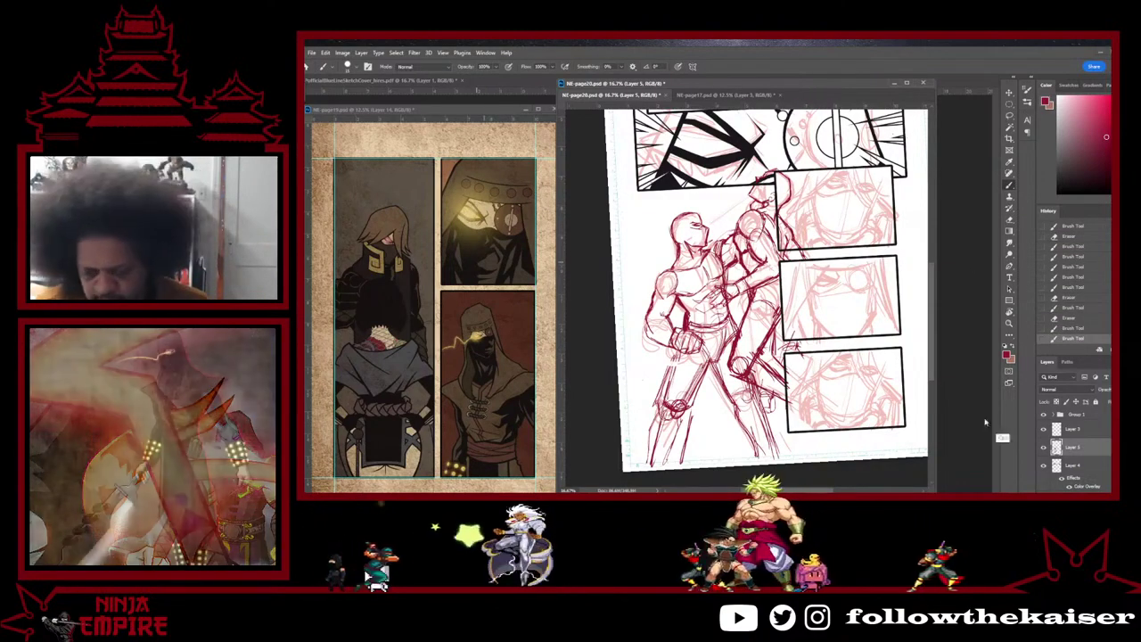
Step: Change the brush's foreground colour from dark red to near-black
scroll(792, 337, "down", 2)
scroll(793, 339, "down", 1)
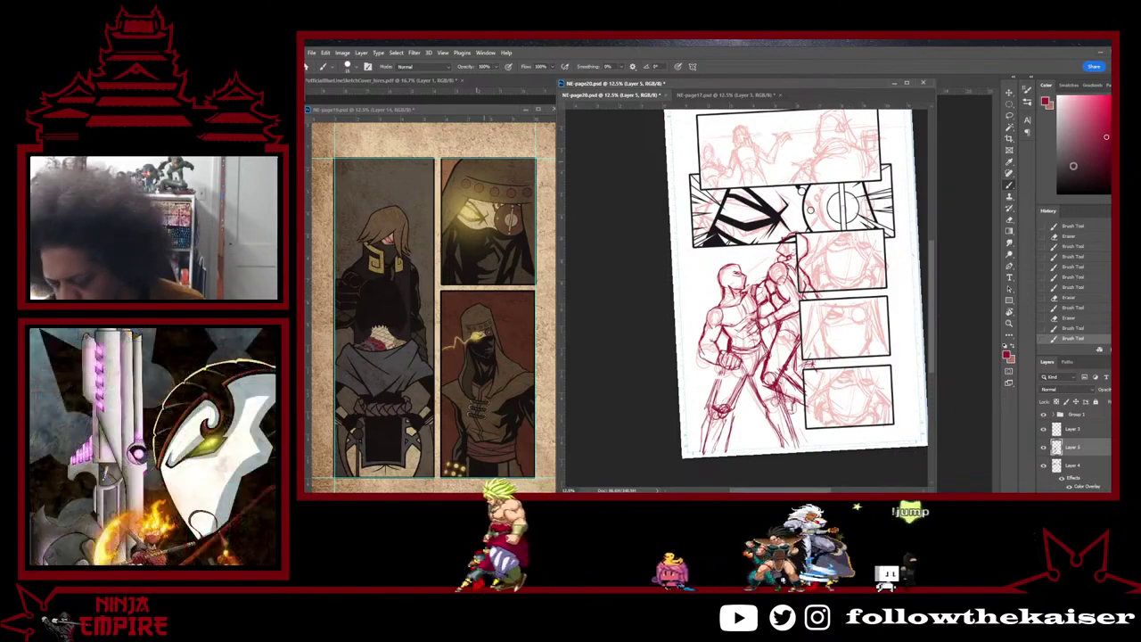
left_click(1060, 174)
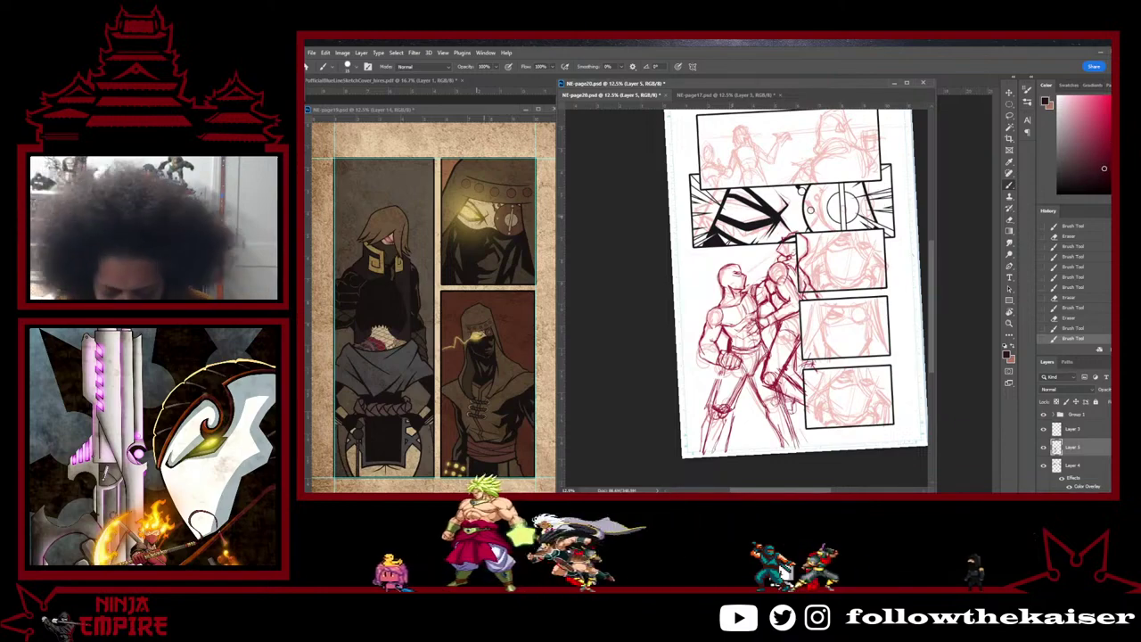
Step: Sketch the face opening's edge on the first figure's head, running from the brow past the eye down to the jaw
key("ctrl+plus")
key("ctrl+plus")
key("ctrl+plus")
left_click_drag(716, 277, 770, 353)
key("ctrl+plus")
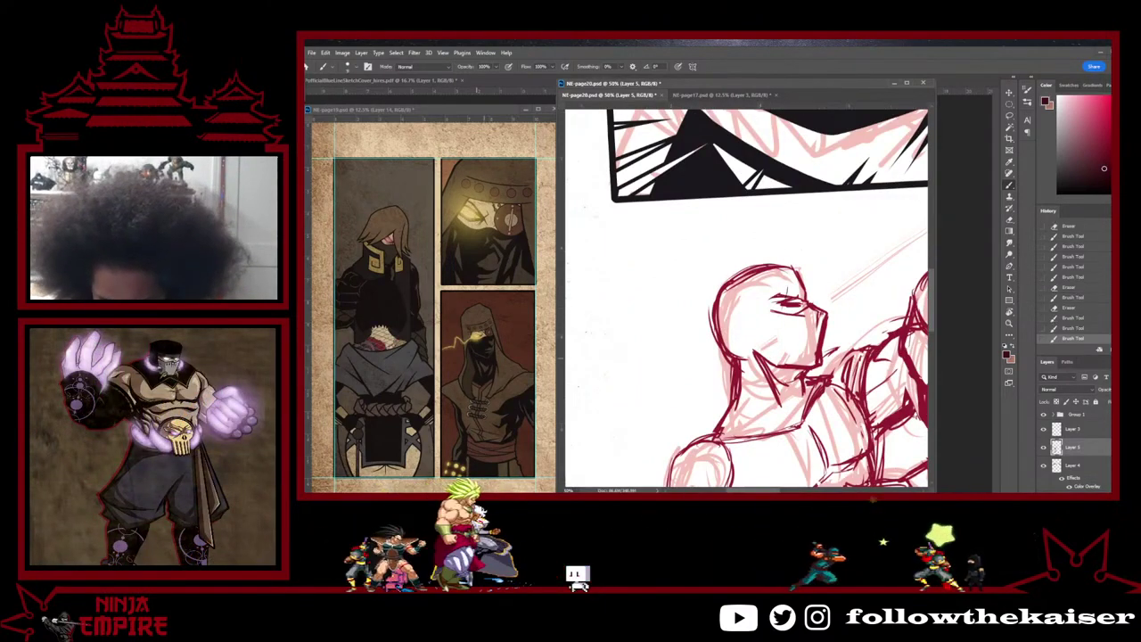
left_click_drag(787, 288, 777, 321)
key("bracketright")
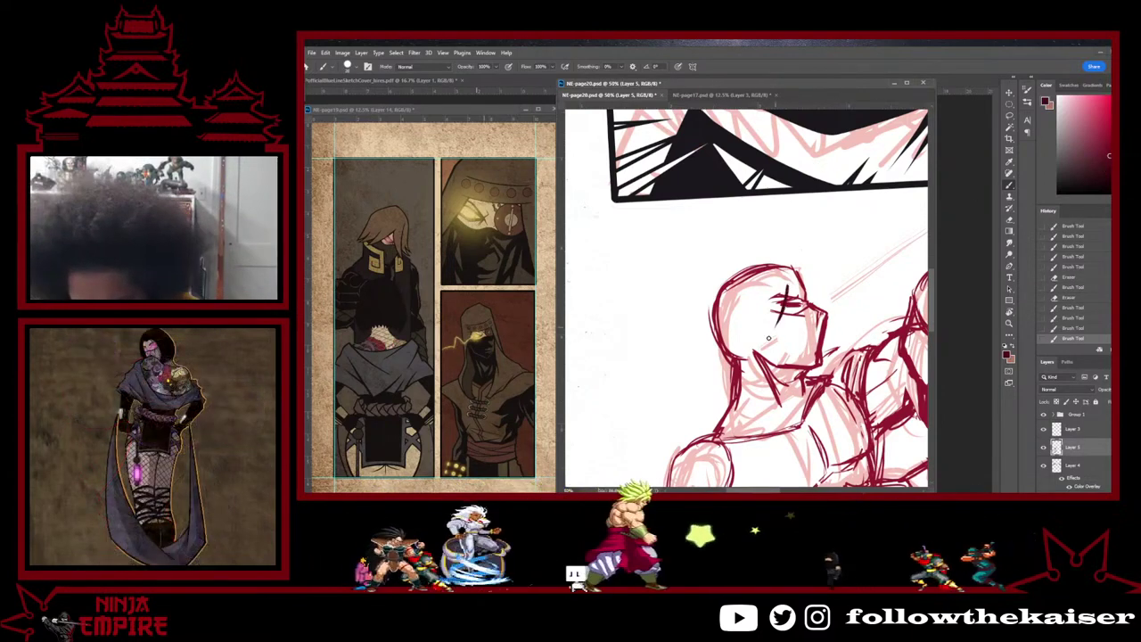
left_click_drag(788, 287, 769, 361)
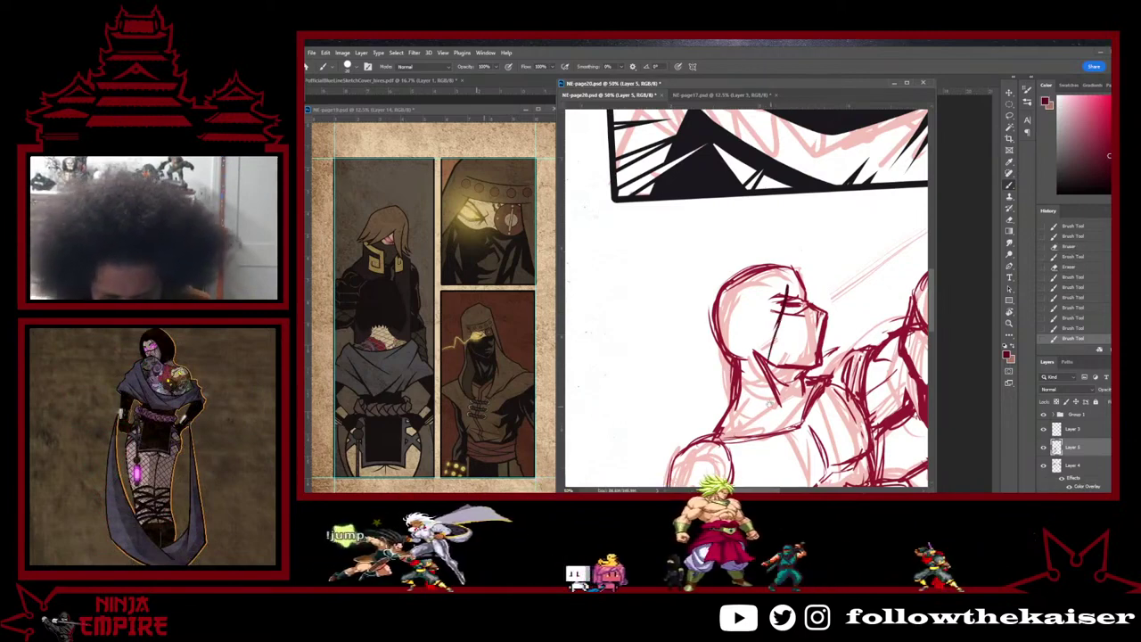
left_click_drag(769, 404, 753, 358)
mouse_move(765, 279)
left_mouse_down()
mouse_move(745, 344)
mouse_move(781, 397)
left_mouse_up()
Step: Outline a hood around the first figure's head, from the brow over the crown and down the back to the shoulder
left_click_drag(767, 235, 768, 259)
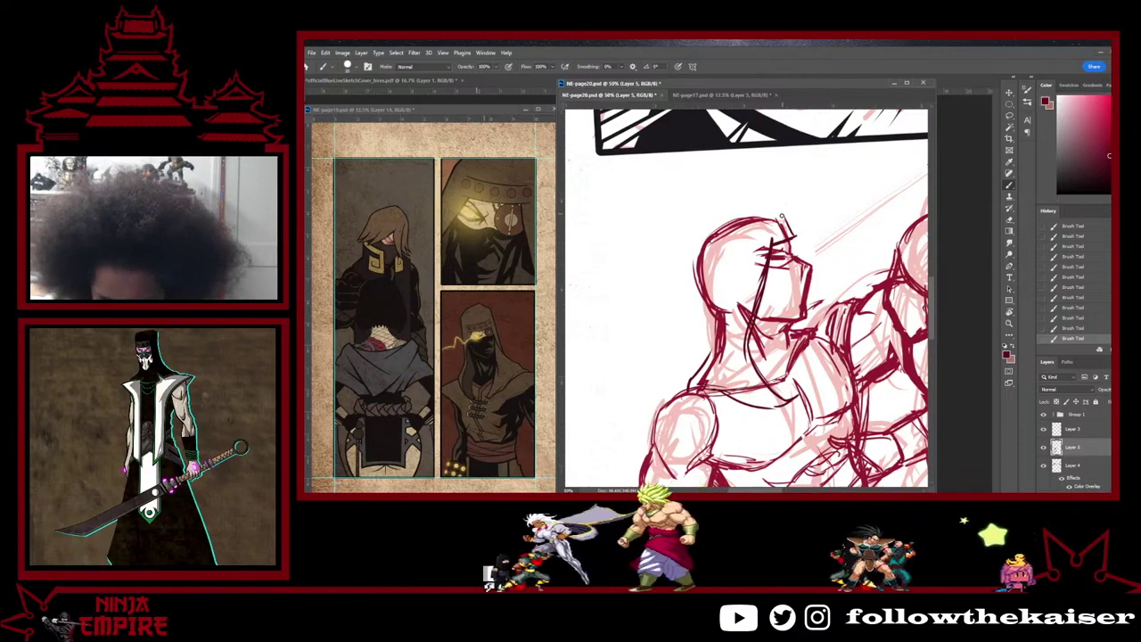
left_click_drag(709, 224, 687, 269)
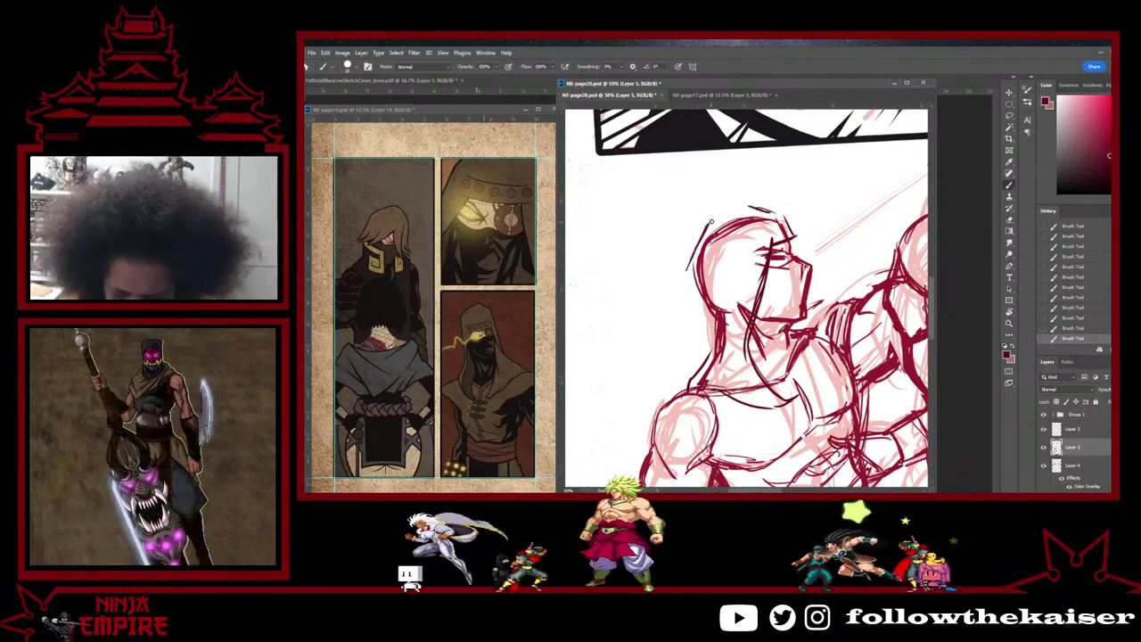
left_click_drag(712, 222, 749, 206)
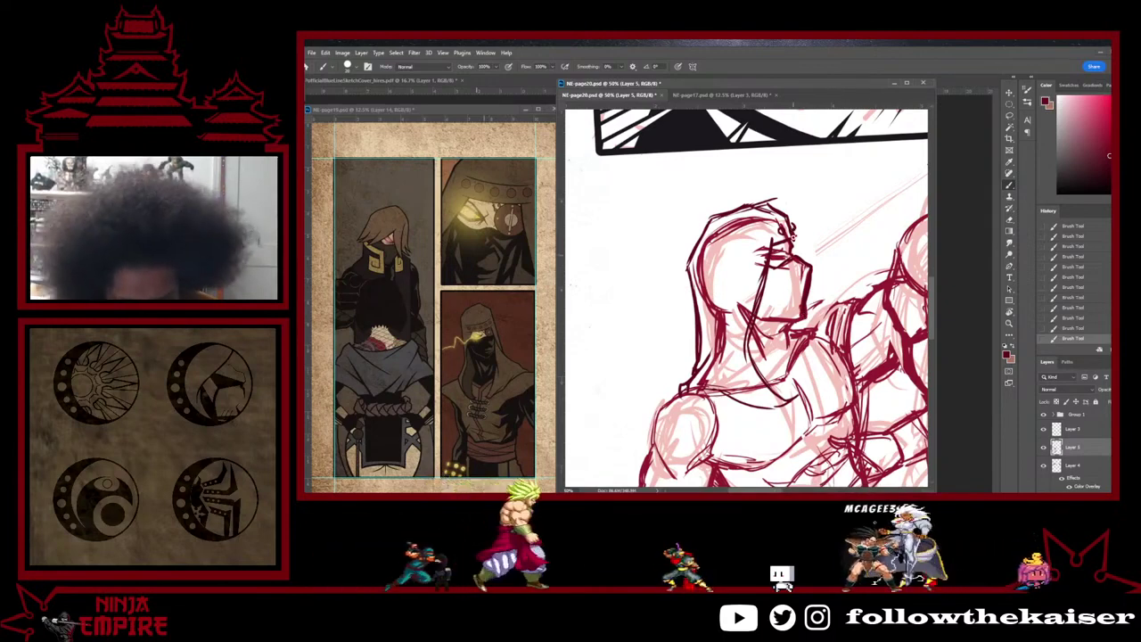
left_click_drag(796, 327, 785, 284)
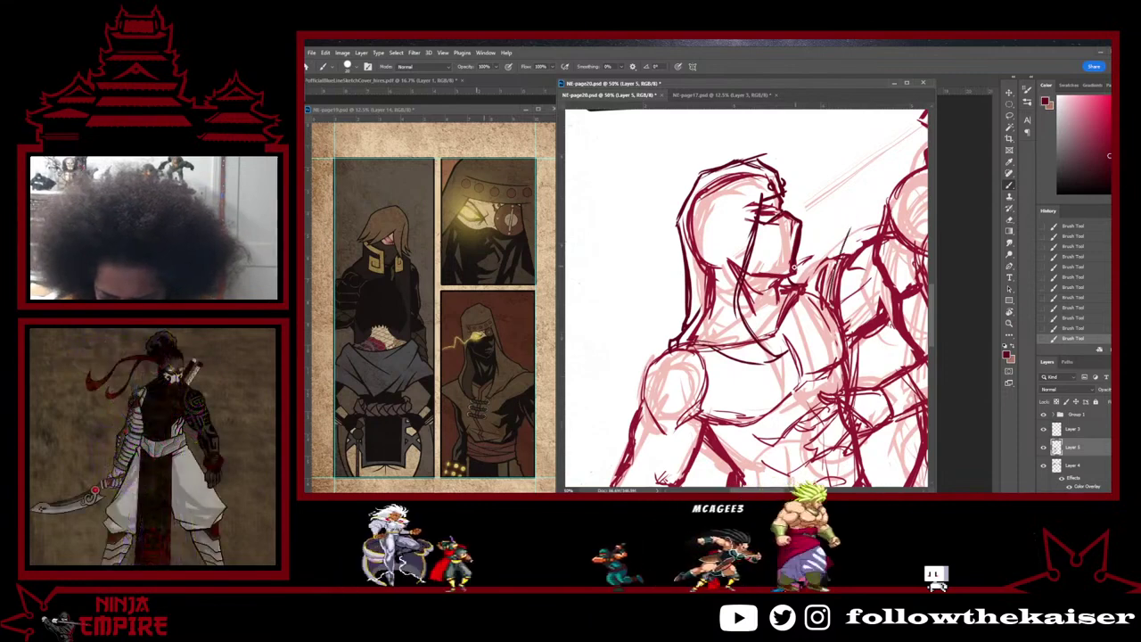
Step: Draw a pointed collar tip beside the chin and a pointed garment flap extending over the first figure's near shoulder
mouse_move(799, 262)
left_mouse_down()
mouse_move(854, 216)
mouse_move(832, 261)
mouse_move(883, 213)
left_mouse_up()
left_click_drag(667, 319, 741, 316)
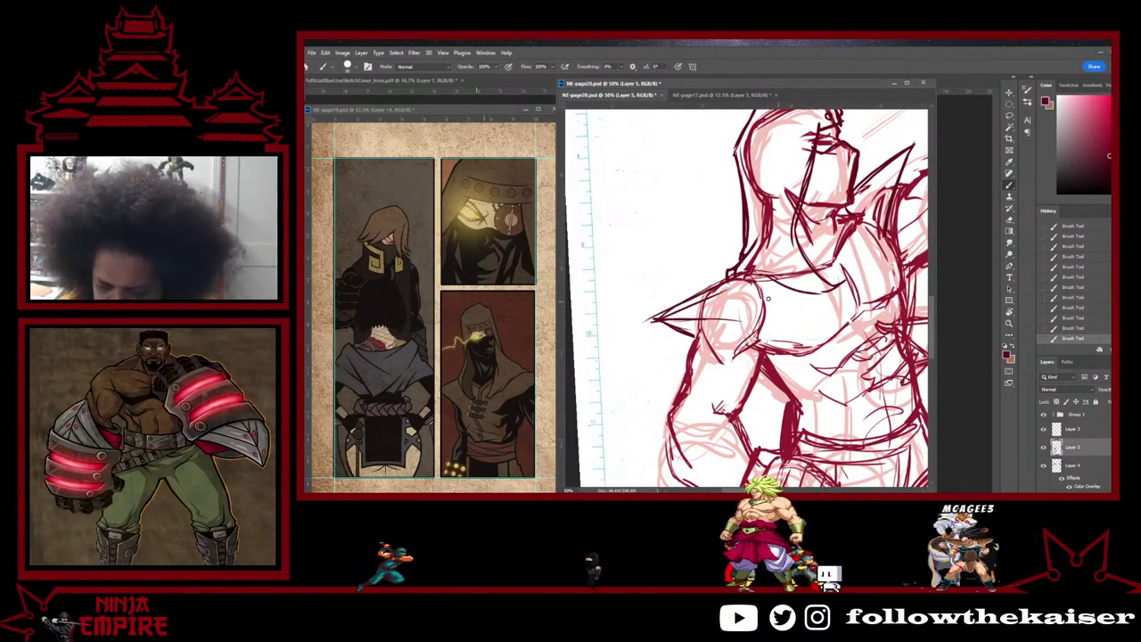
left_click_drag(664, 312, 574, 271)
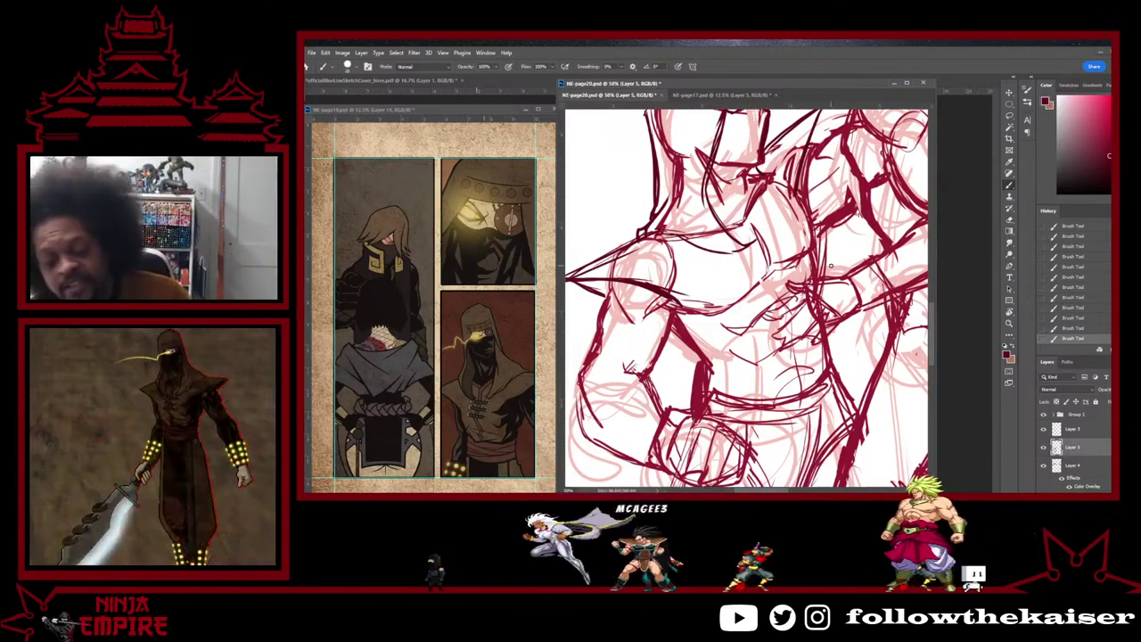
left_click_drag(650, 264, 757, 270)
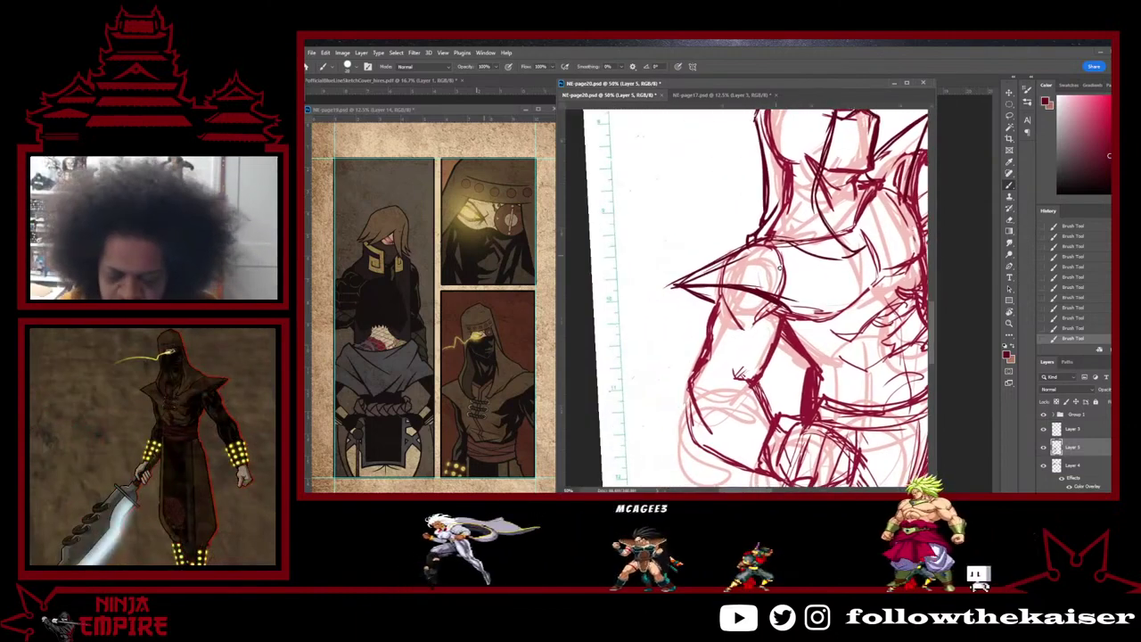
Step: Thicken the upper and lower edges of the pointed shoulder flap and its join with the hood
left_click_drag(780, 331, 760, 318)
key("ctrl+plus")
left_click_drag(686, 277, 696, 357)
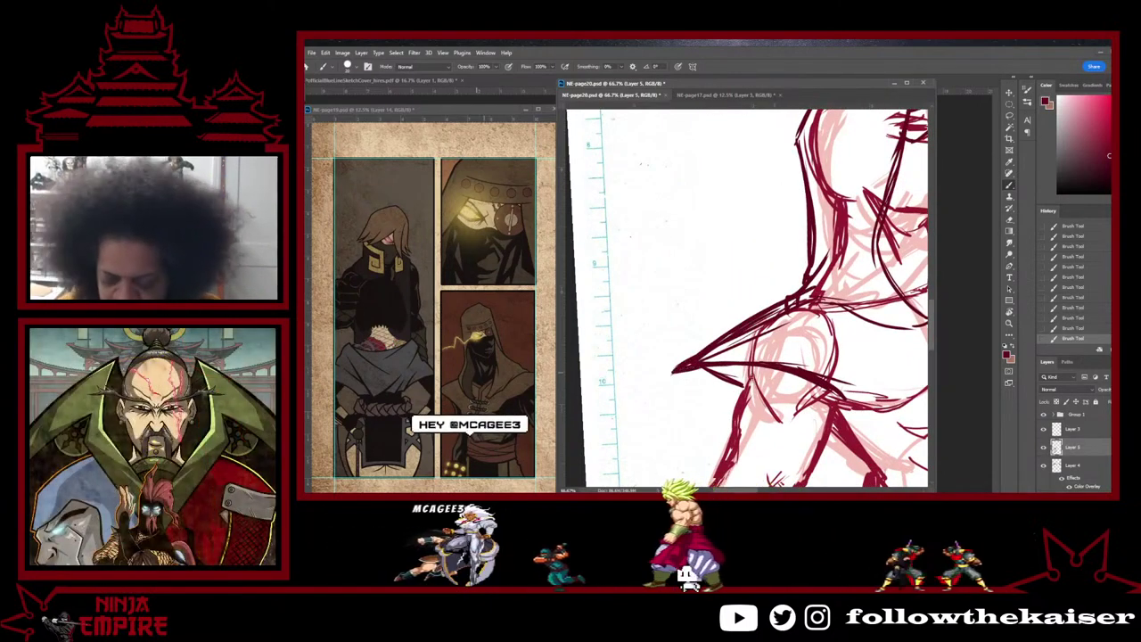
mouse_move(765, 381)
left_mouse_down()
mouse_move(665, 338)
mouse_move(667, 319)
left_mouse_up()
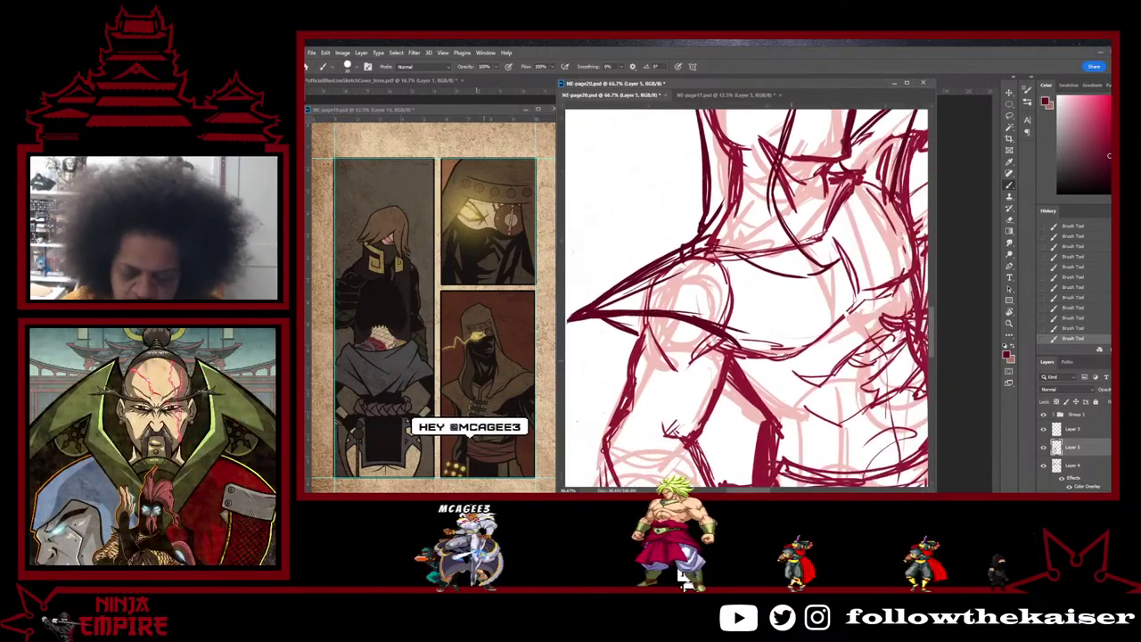
left_click_drag(692, 252, 745, 265)
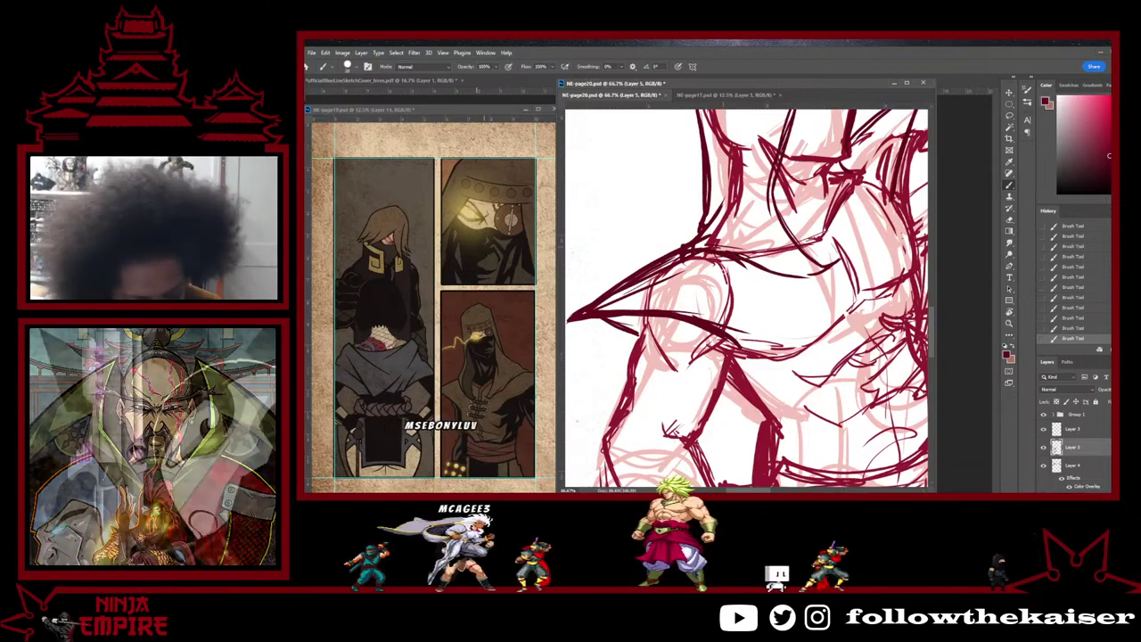
Step: Erase the excess lines along the shoulder flap's top edge and redraw a cleaner contour from the hood to the tip
key("e")
mouse_move(631, 290)
left_mouse_down()
mouse_move(685, 264)
mouse_move(728, 274)
mouse_move(714, 259)
mouse_move(720, 210)
left_mouse_up()
key("b")
key("e")
mouse_move(682, 250)
left_mouse_down()
mouse_move(721, 237)
mouse_move(683, 254)
left_mouse_up()
key("b")
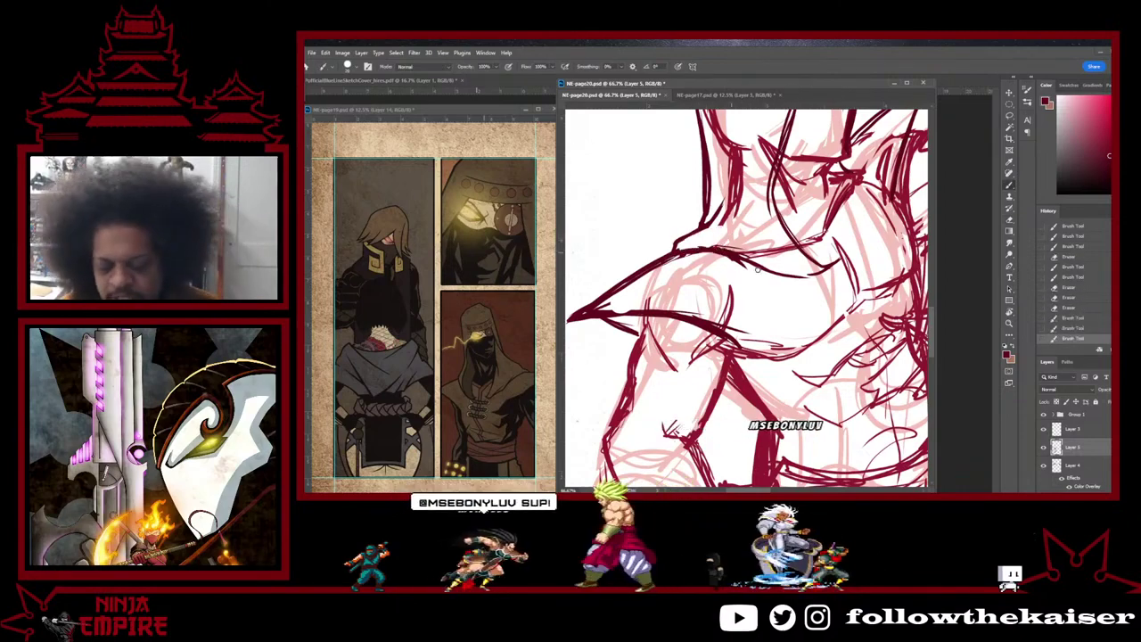
Step: Strengthen the far collar point and sketch folds below the chin, erasing the excess strokes around them
mouse_move(758, 269)
left_mouse_down()
mouse_move(816, 284)
mouse_move(768, 354)
left_mouse_up()
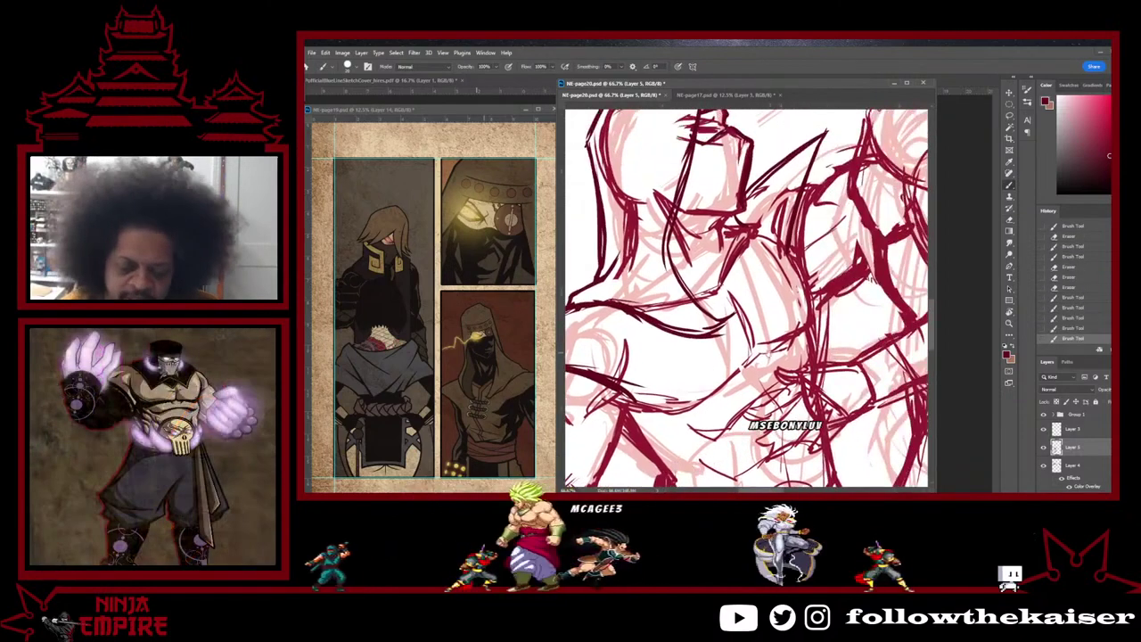
scroll(820, 256, "up", 3)
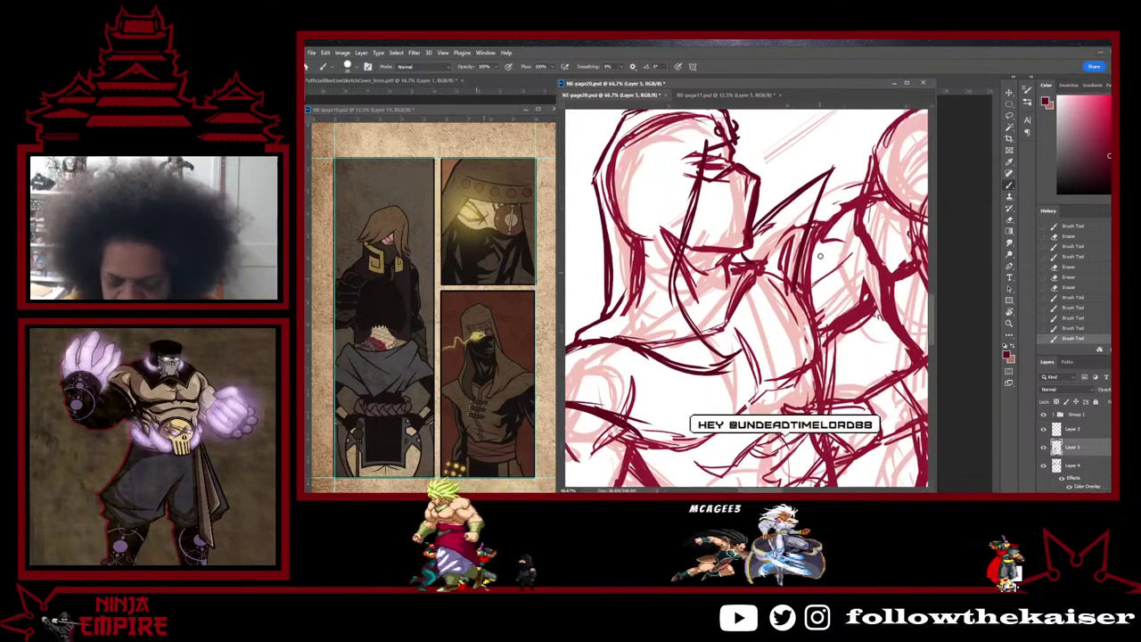
mouse_move(758, 230)
left_mouse_down()
mouse_move(836, 165)
mouse_move(807, 245)
left_mouse_up()
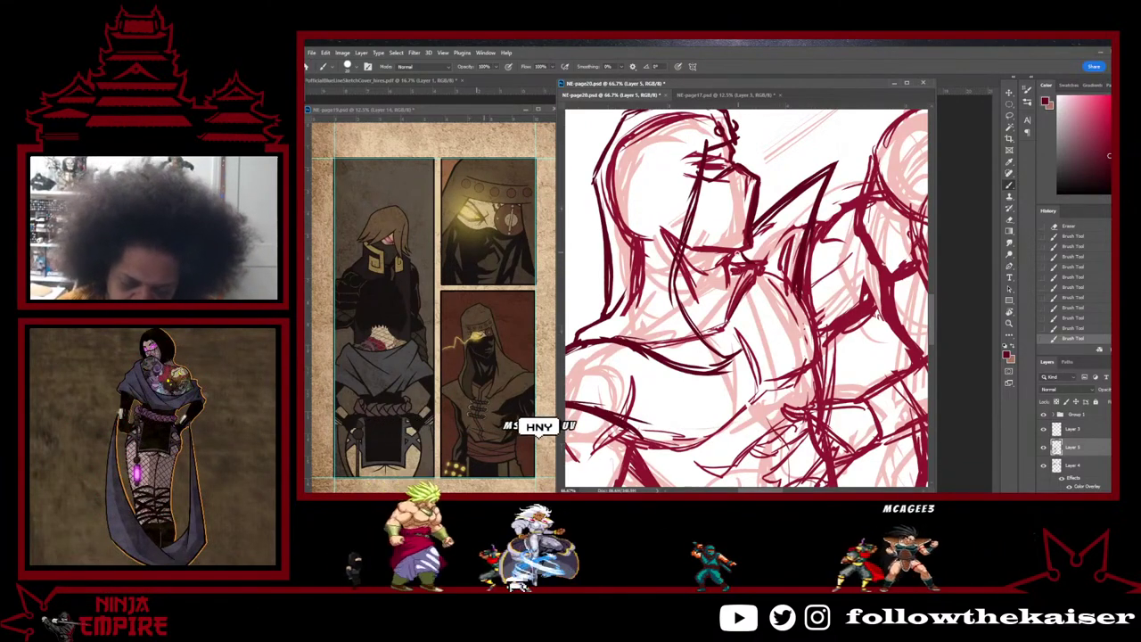
left_click_drag(745, 277, 777, 305)
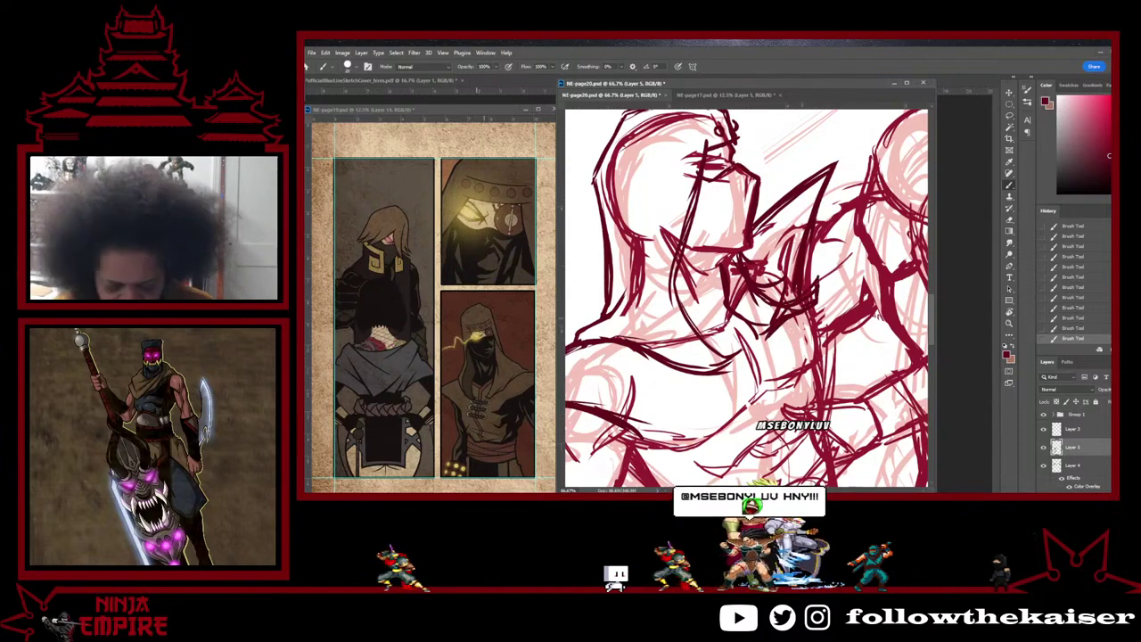
key("e")
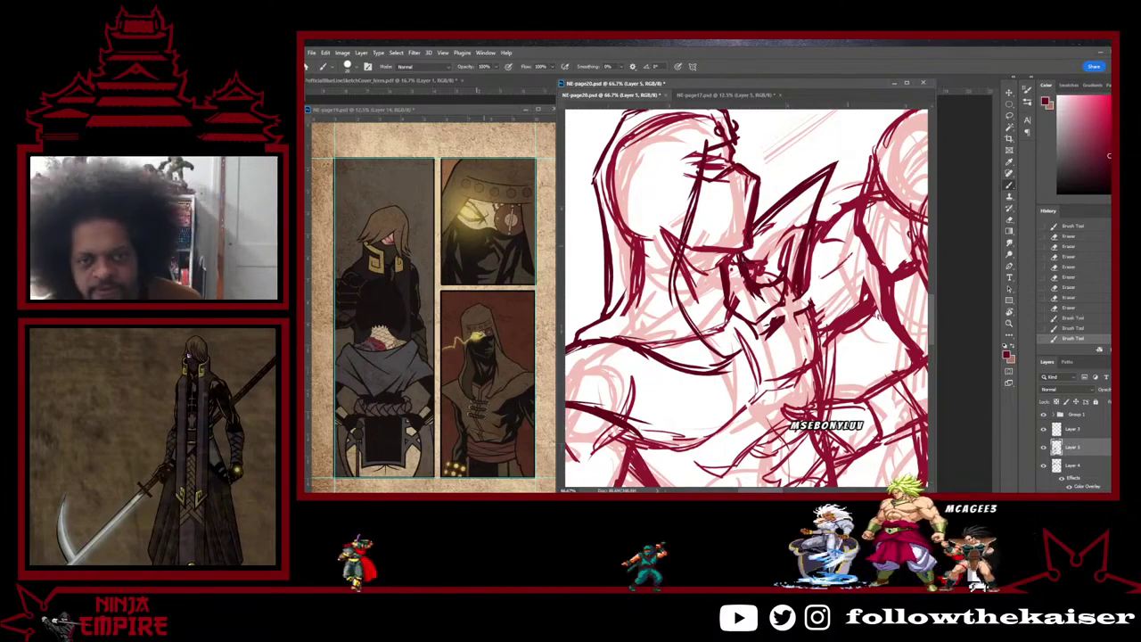
Step: Sketch a row of slanted fastenings down the front of the first figure's chest
scroll(809, 336, "down", 2)
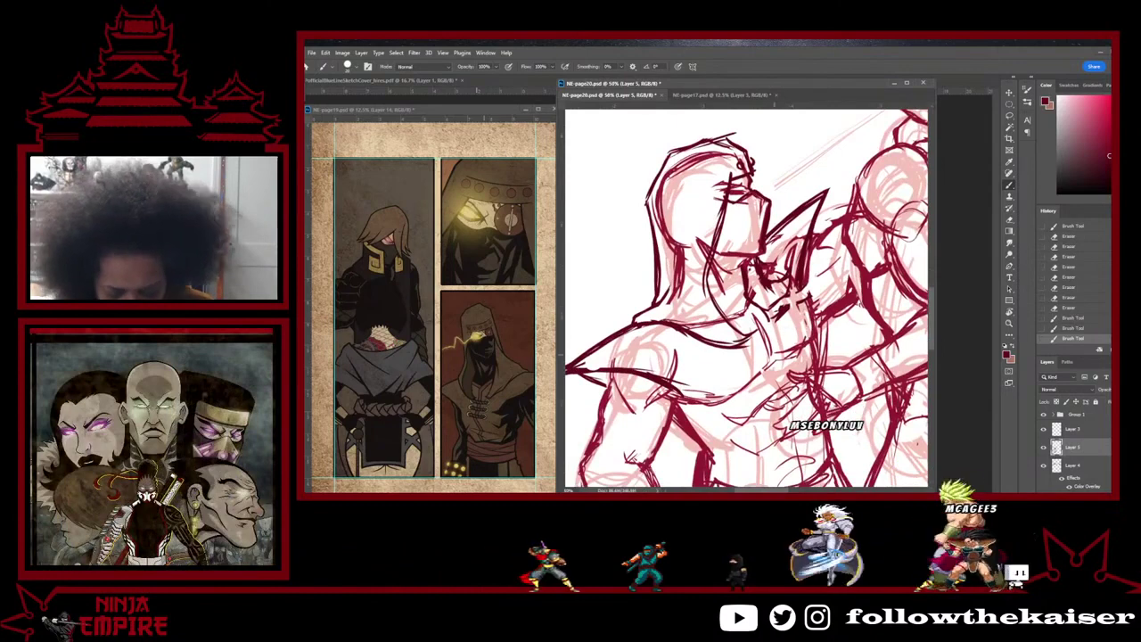
left_click_drag(743, 345, 778, 346)
mouse_move(772, 355)
left_mouse_down()
mouse_move(765, 316)
mouse_move(791, 311)
left_mouse_up()
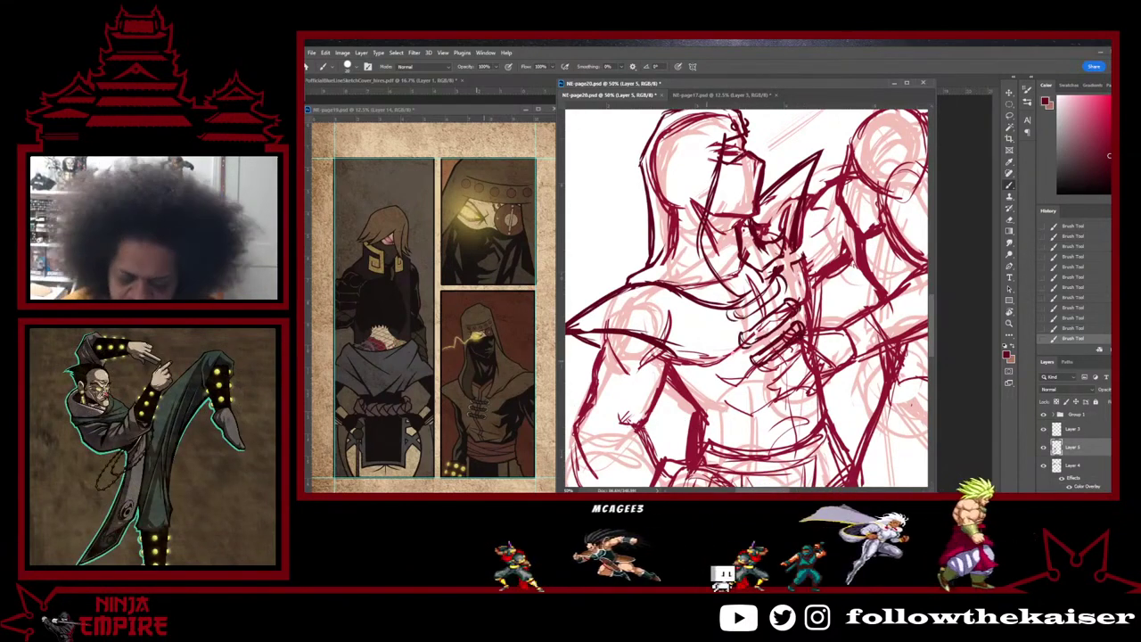
scroll(746, 299, "down", 3)
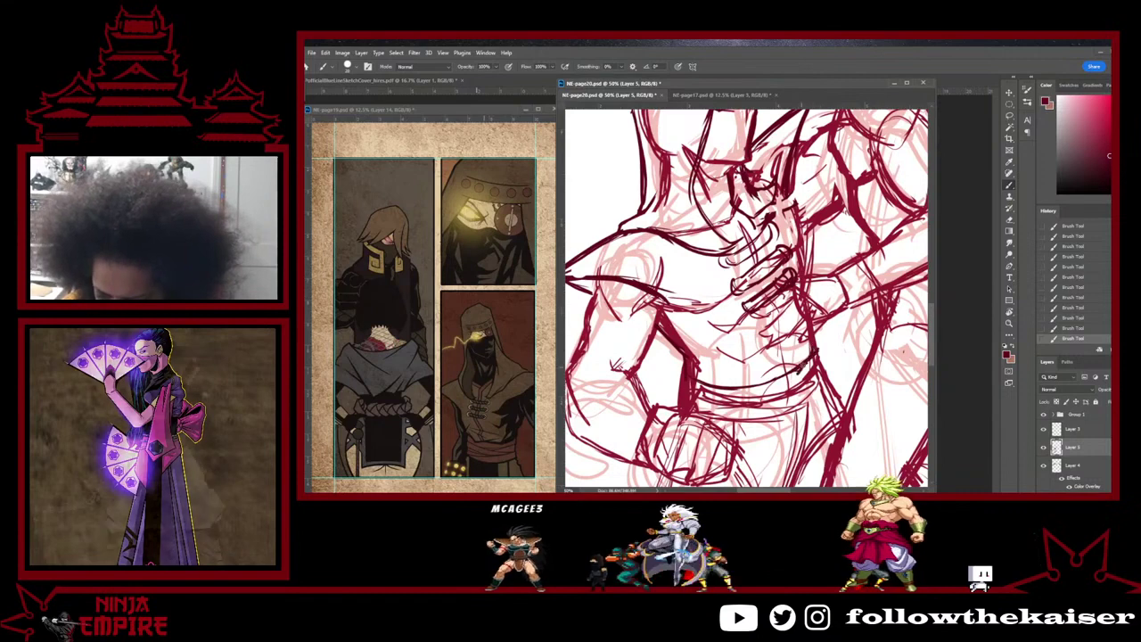
Step: Draw a wrapped sash with curved folds around the first figure's waist and erase stray lines at its far side
left_click_drag(755, 377, 803, 374)
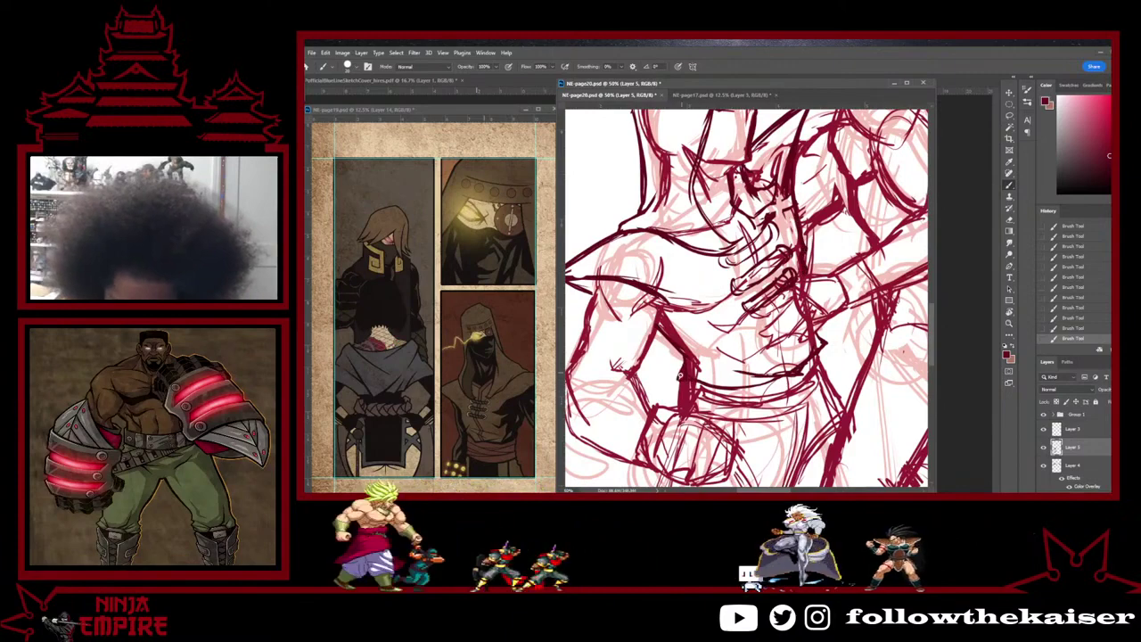
left_click_drag(780, 316, 757, 215)
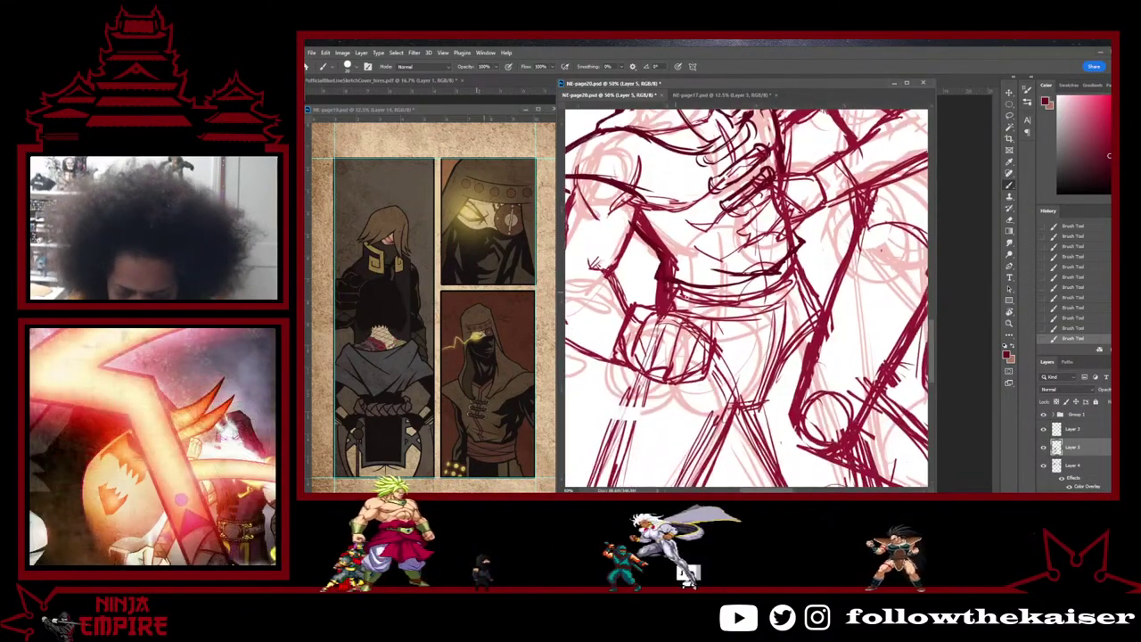
mouse_move(673, 293)
left_mouse_down()
mouse_move(767, 298)
mouse_move(790, 268)
left_mouse_up()
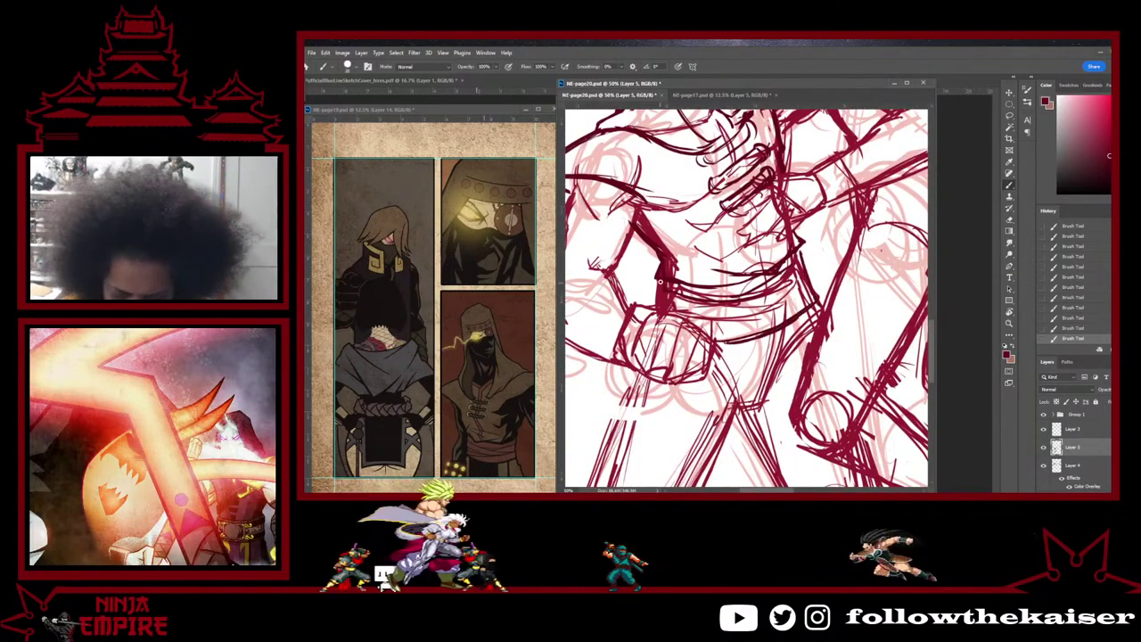
left_click_drag(692, 326, 790, 299)
mouse_move(749, 268)
left_mouse_down()
mouse_move(773, 332)
mouse_move(767, 371)
left_mouse_up()
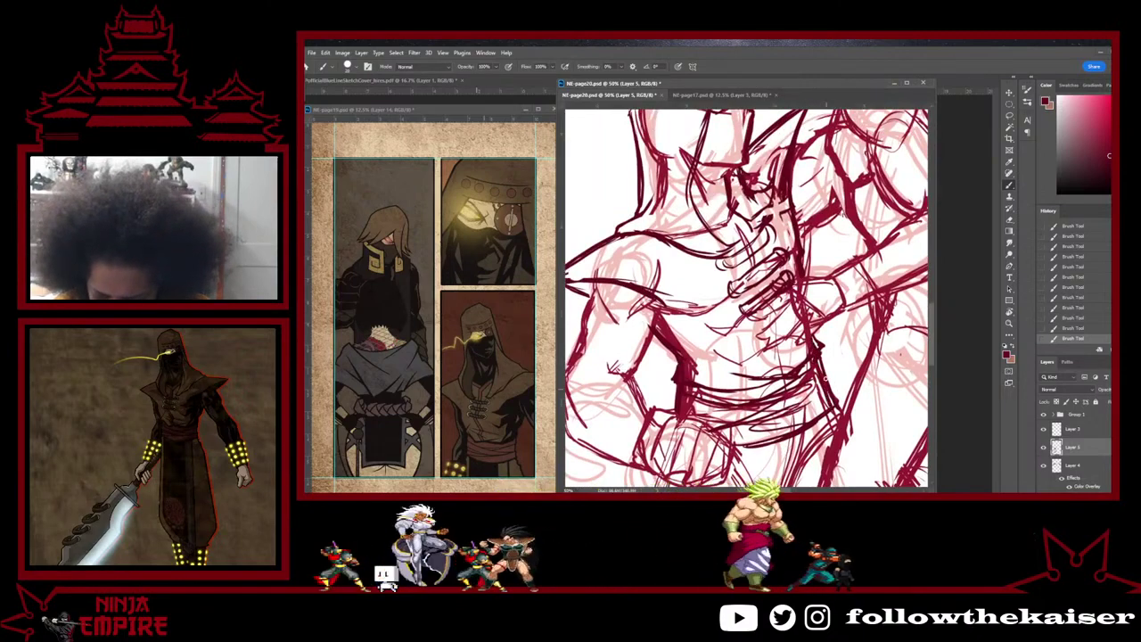
key("e")
left_click_drag(821, 362, 837, 400)
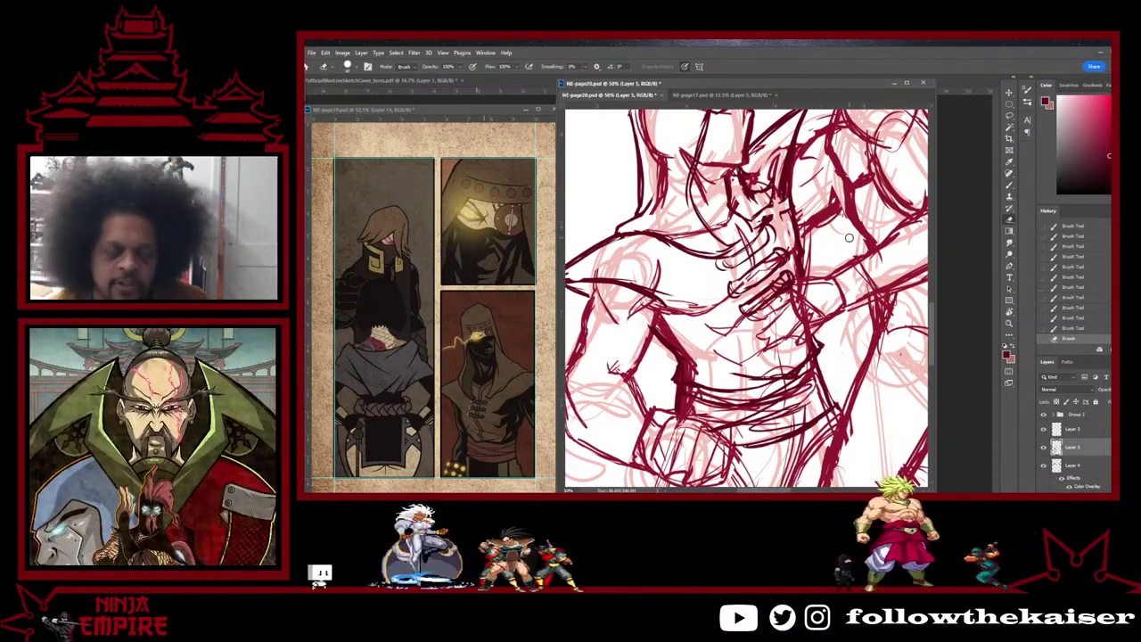
Step: Refine the far collar flap's edge where it runs down the chest, alternating brush strokes with erasing
key("ctrl+minus")
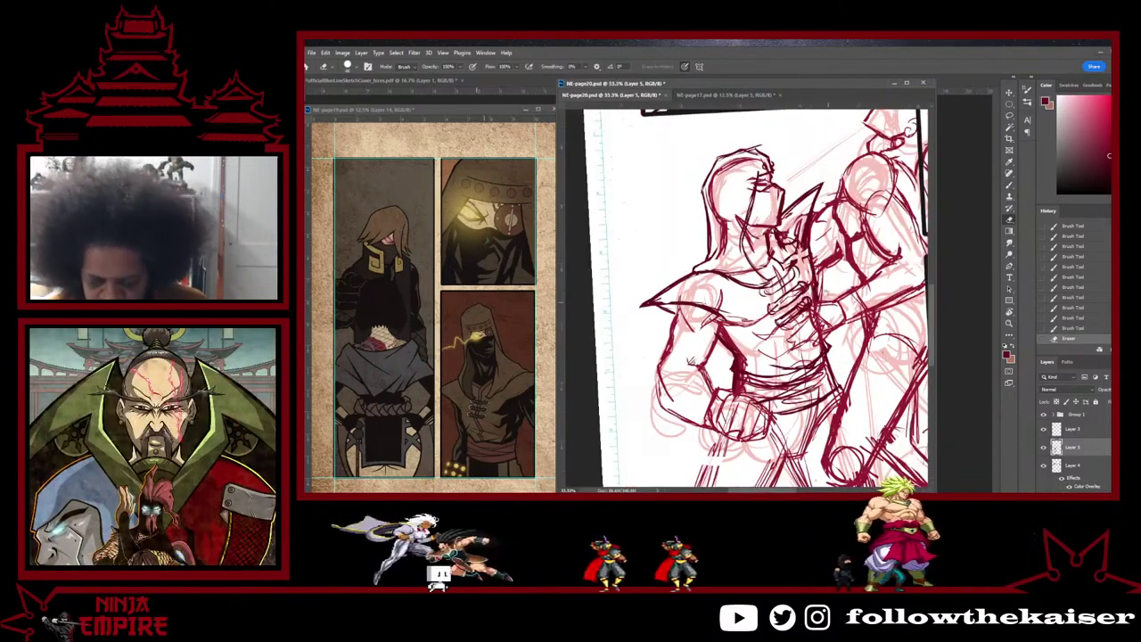
key("b")
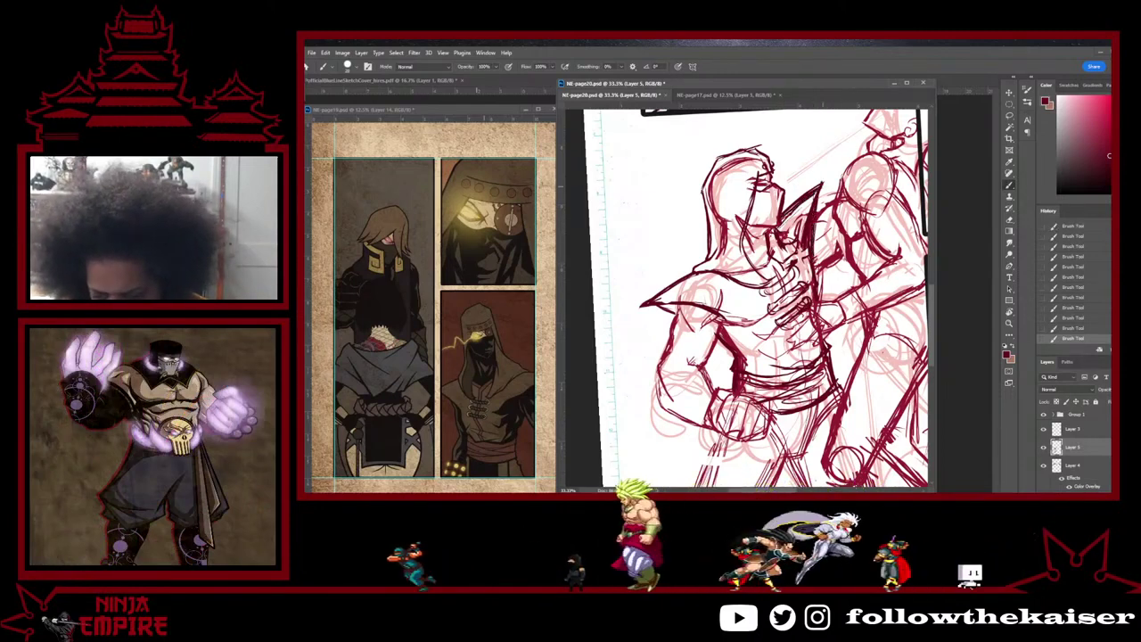
key("e")
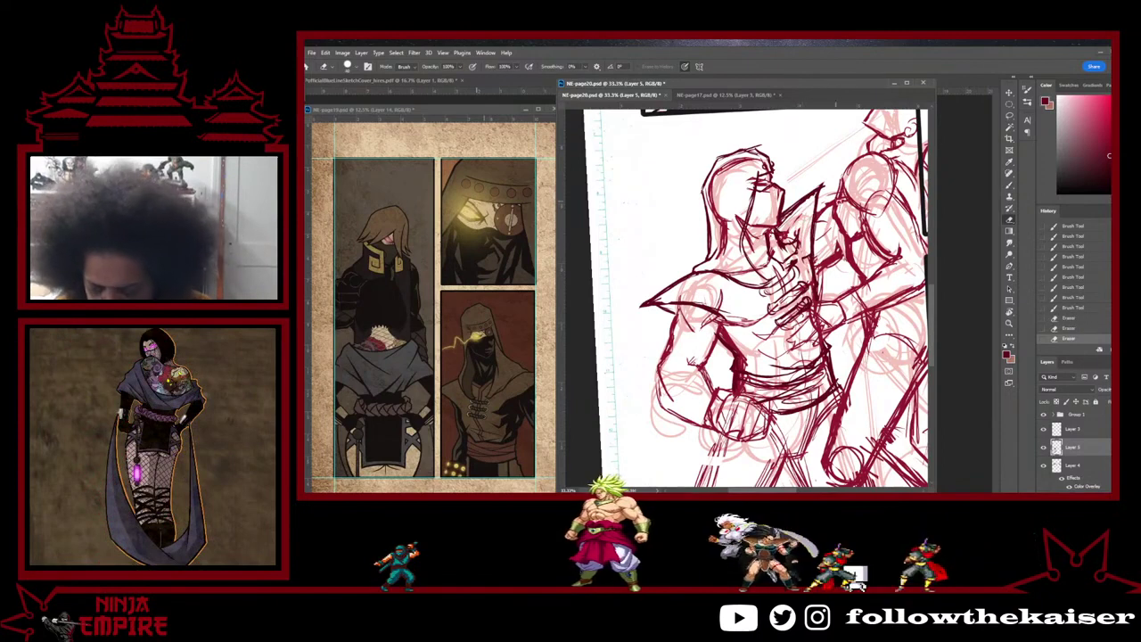
key("b")
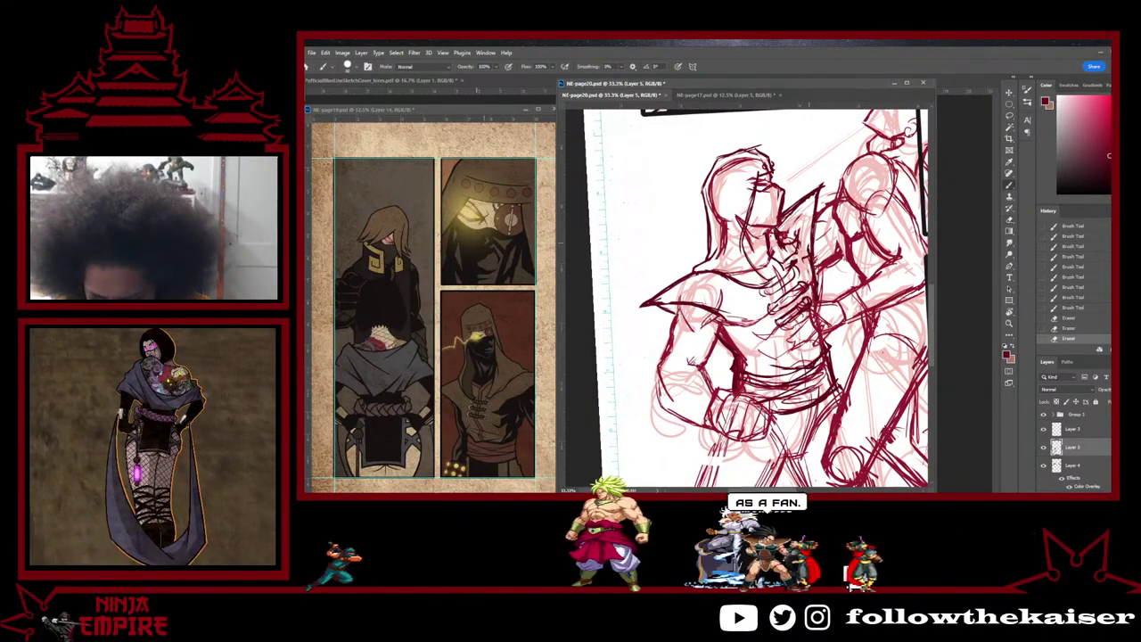
mouse_move(810, 244)
left_mouse_down()
mouse_move(815, 200)
mouse_move(815, 239)
left_mouse_up()
key("e")
key("b")
left_click_drag(805, 305, 801, 315)
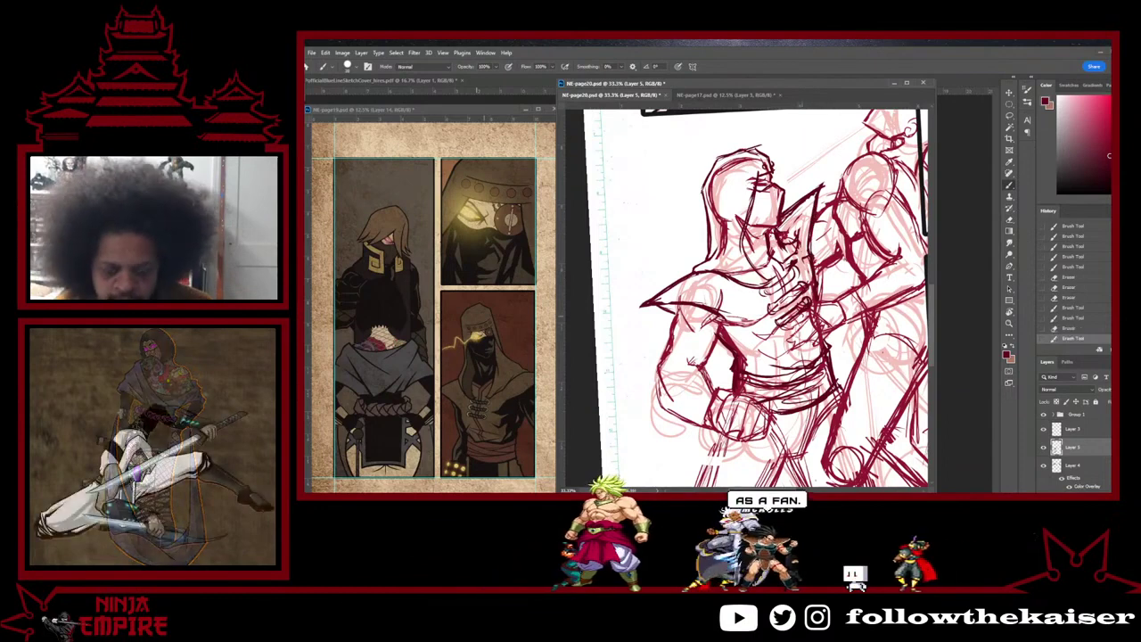
Step: Sketch a studded bracer on the first figure's lowered forearm, correct its studs and strengthen the lines around the fist
mouse_move(720, 362)
left_mouse_down()
mouse_move(743, 326)
mouse_move(790, 297)
mouse_move(747, 316)
mouse_move(737, 340)
mouse_move(751, 356)
mouse_move(736, 339)
mouse_move(765, 340)
mouse_move(751, 336)
left_mouse_up()
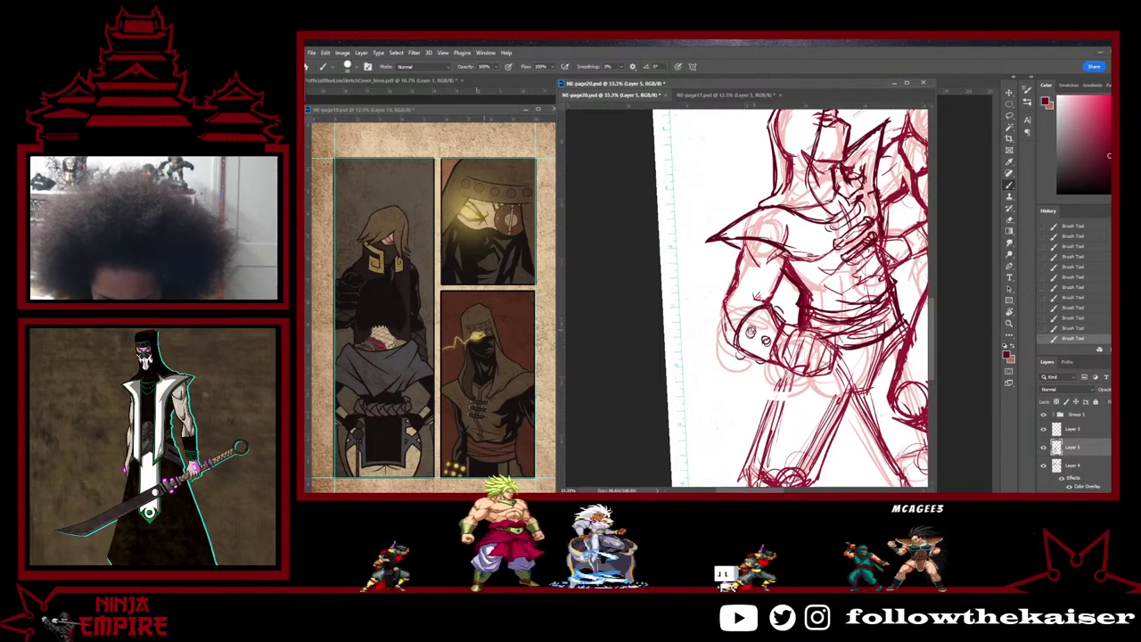
key("e")
mouse_move(751, 331)
left_mouse_down()
mouse_move(748, 345)
mouse_move(765, 351)
left_mouse_up()
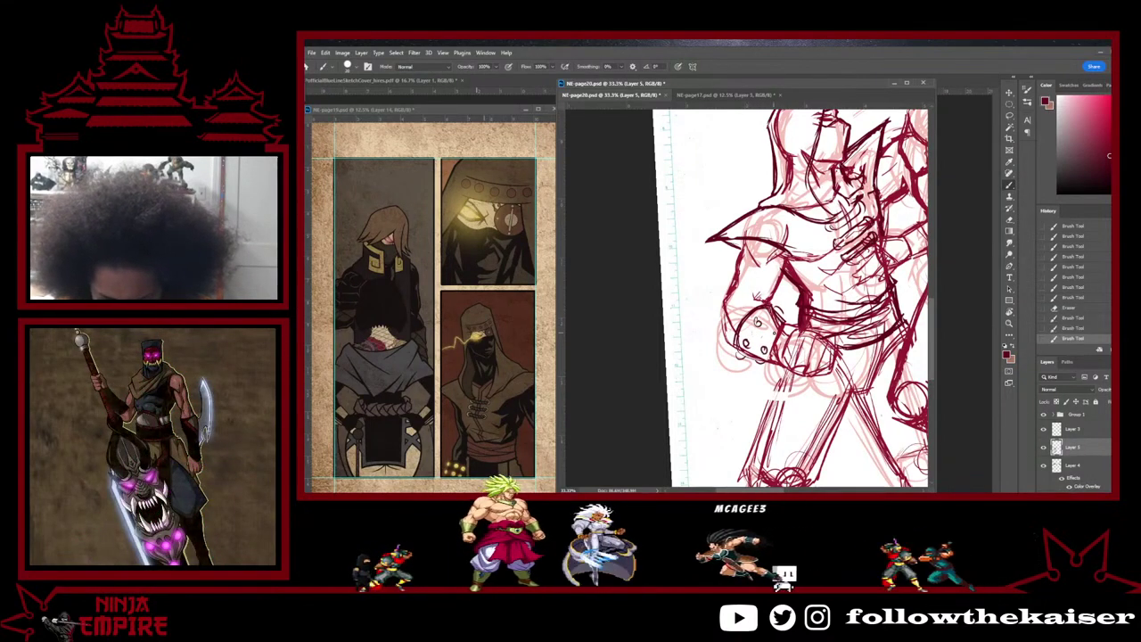
mouse_move(807, 306)
left_mouse_down()
mouse_move(786, 369)
mouse_move(816, 375)
mouse_move(790, 360)
left_mouse_up()
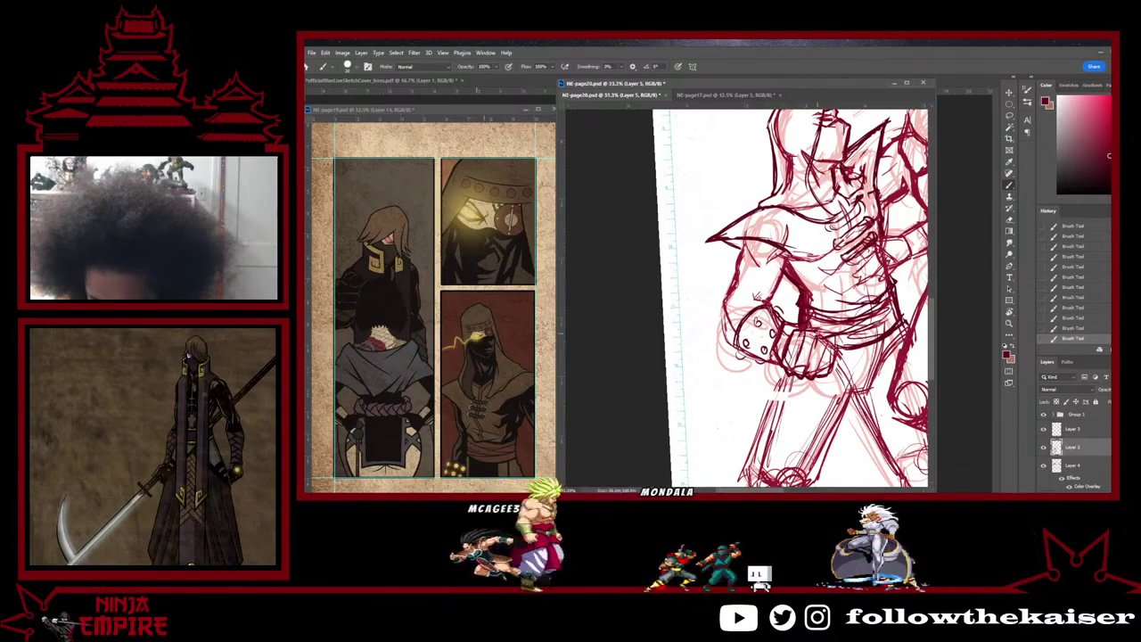
Step: Check the full-body costume reference in 1.jpg and return to the page 20 drawing
left_click_drag(895, 305, 840, 325)
scroll(843, 365, "down", 2)
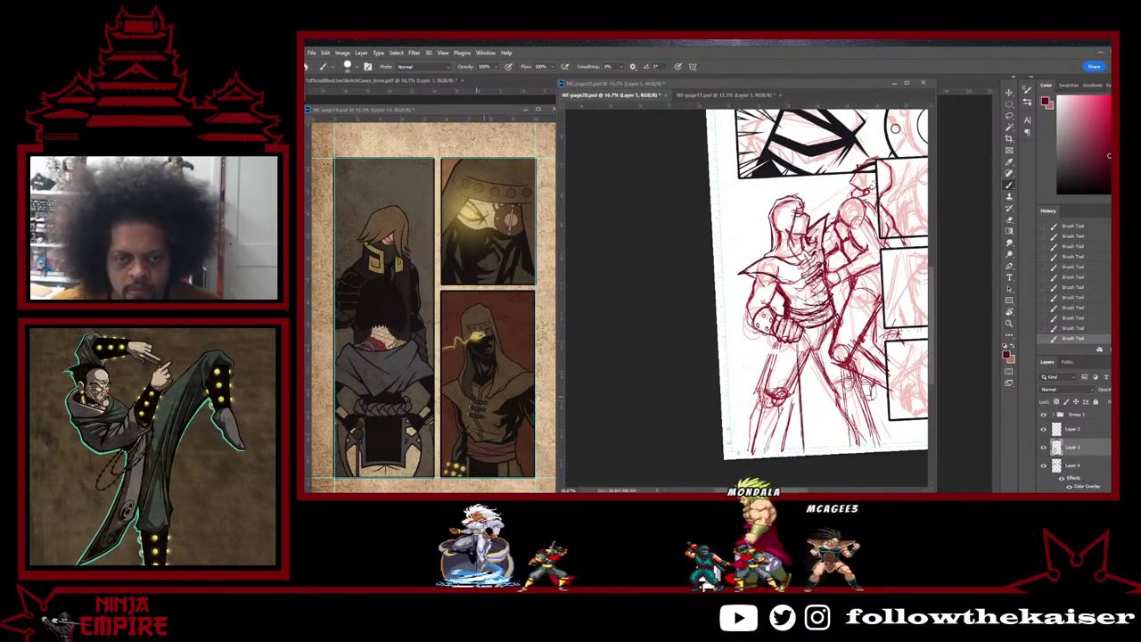
key("alt+Tab")
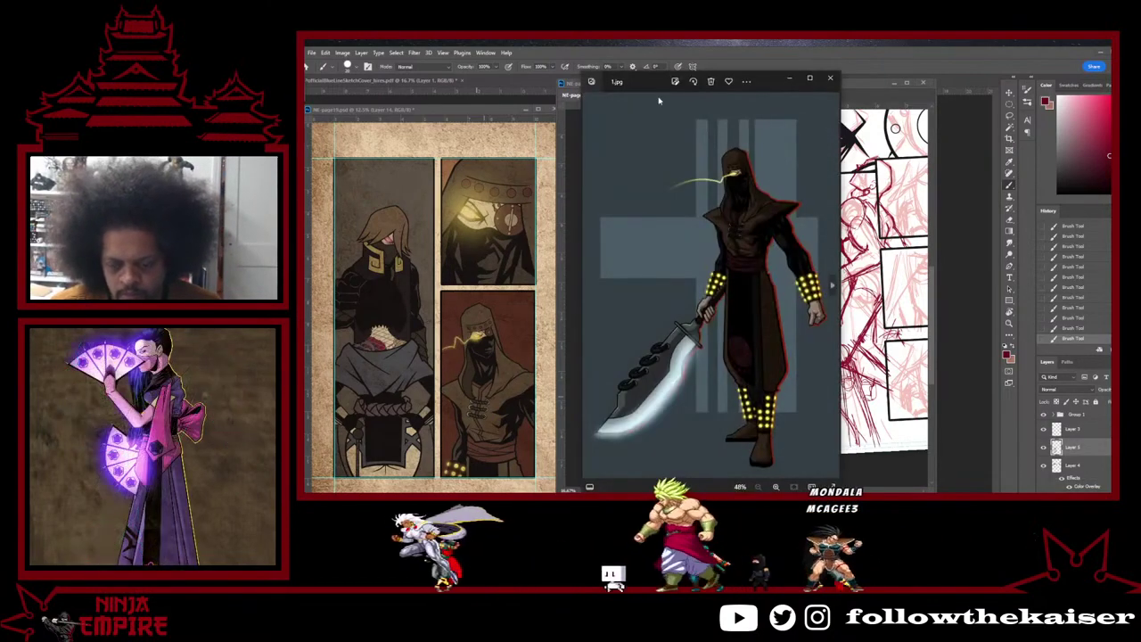
key("alt+Tab")
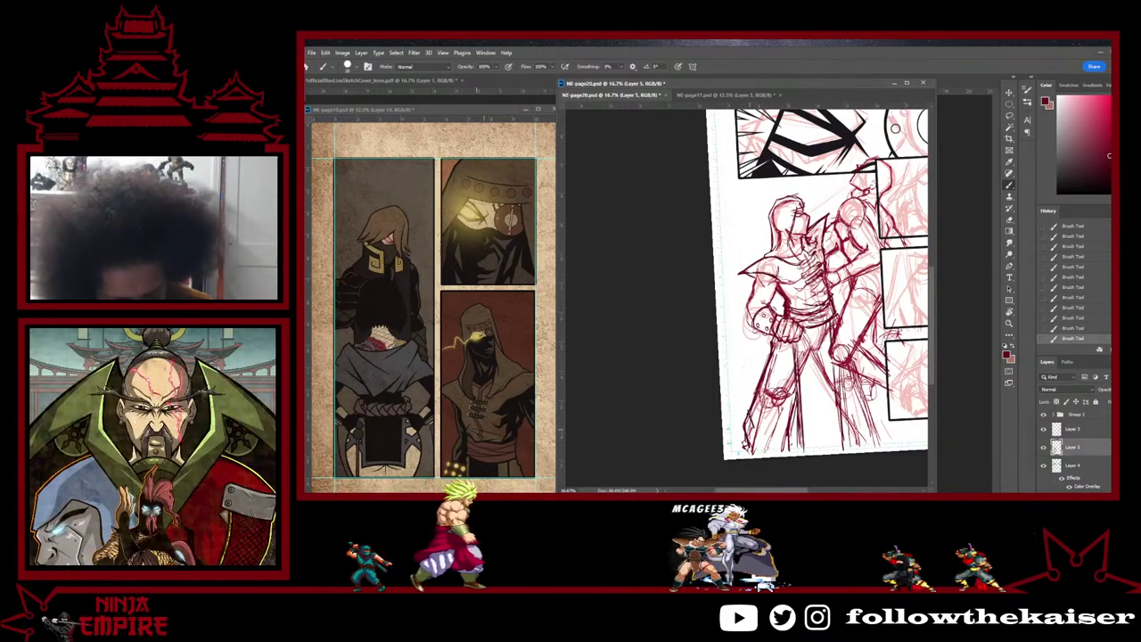
Step: Erase a stray mark by the first figure's near foot and strengthen the outer line of that trouser leg from thigh to ankle
key("e")
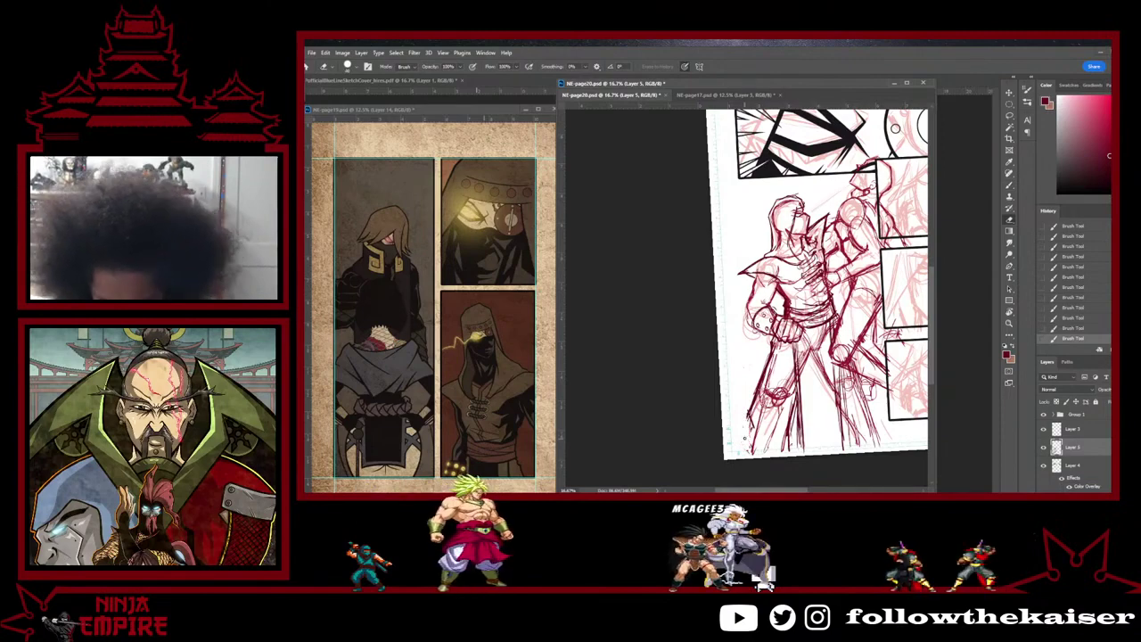
left_click(745, 437)
key("b")
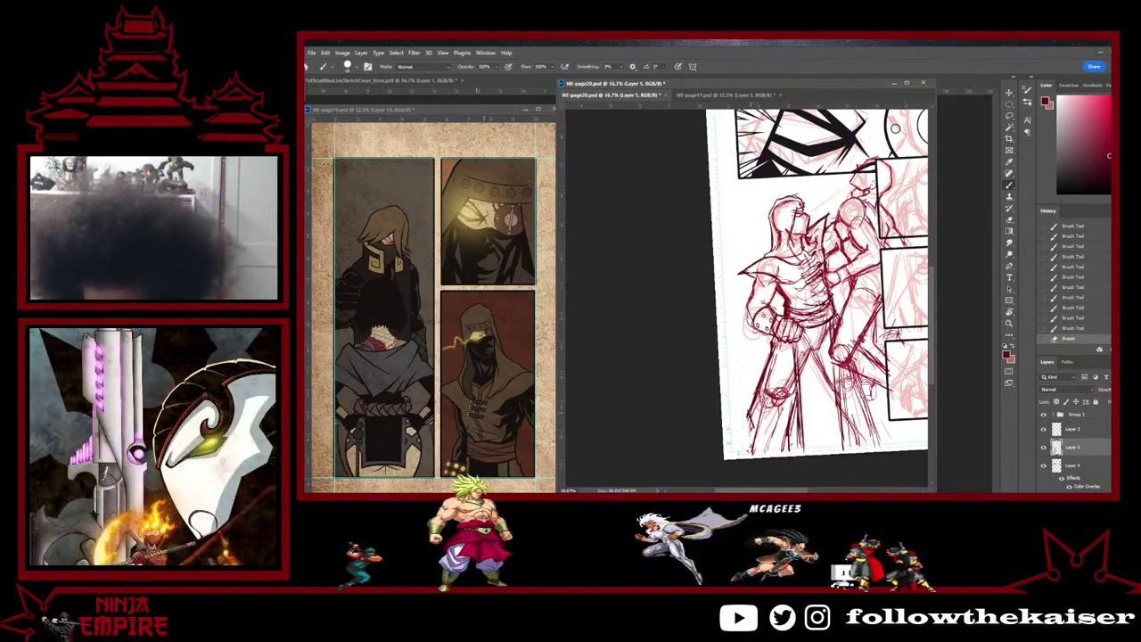
left_click_drag(751, 412, 747, 428)
mouse_move(760, 387)
left_mouse_down()
mouse_move(751, 416)
mouse_move(755, 404)
left_mouse_up()
left_click_drag(769, 362, 755, 401)
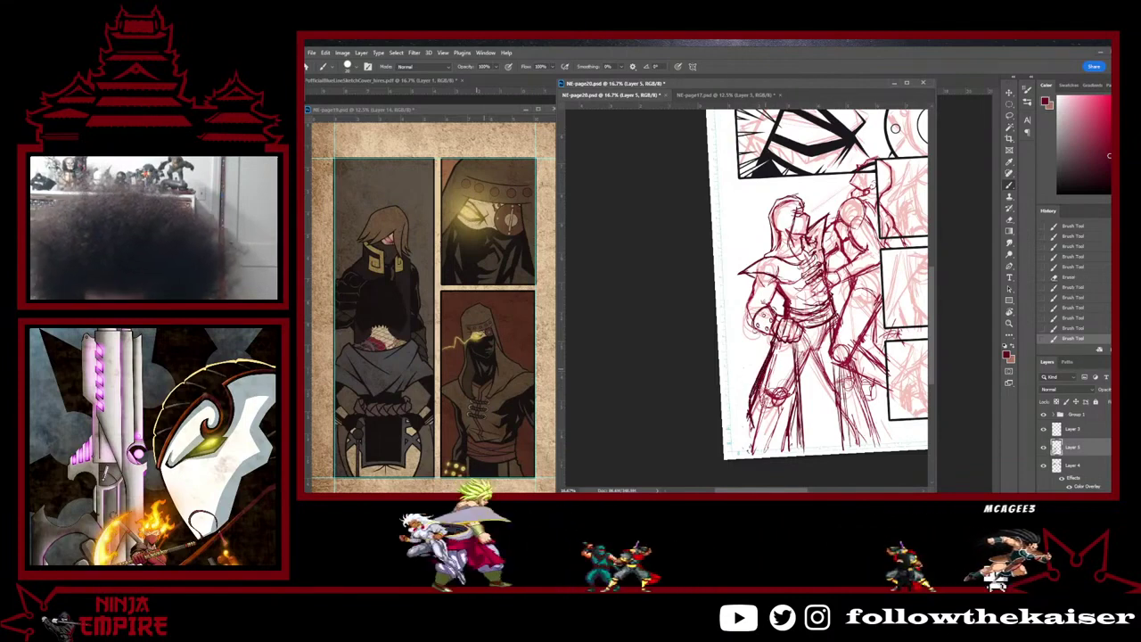
Step: Thin the near thigh's outer line by erasing and sketch a flared trouser hem above the first figure's ankle
key("e")
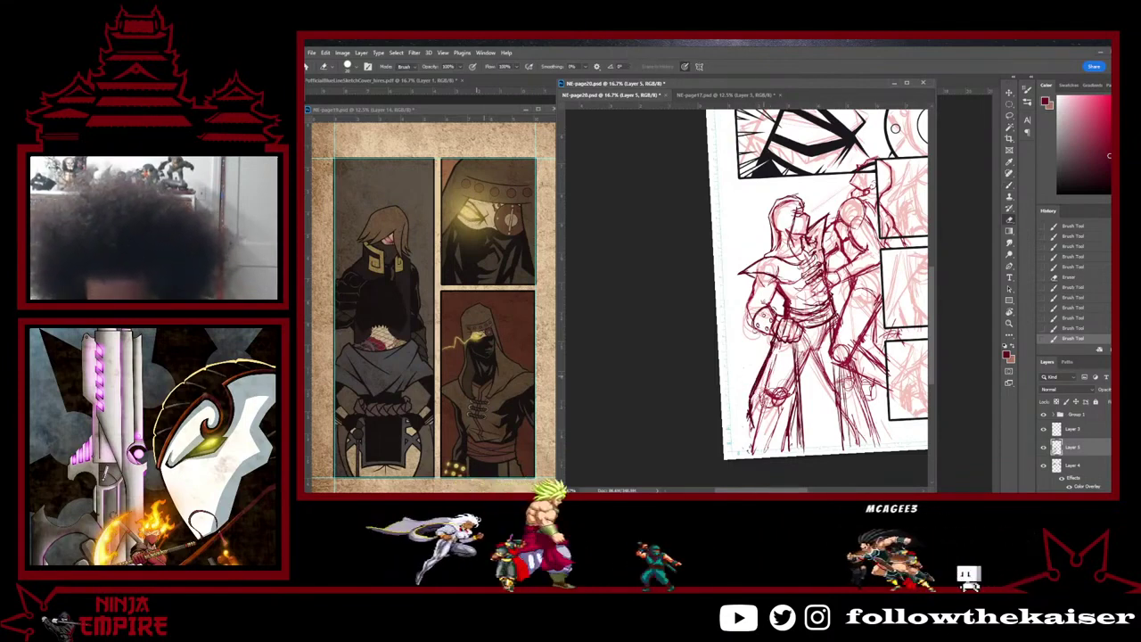
left_click_drag(763, 376, 756, 398)
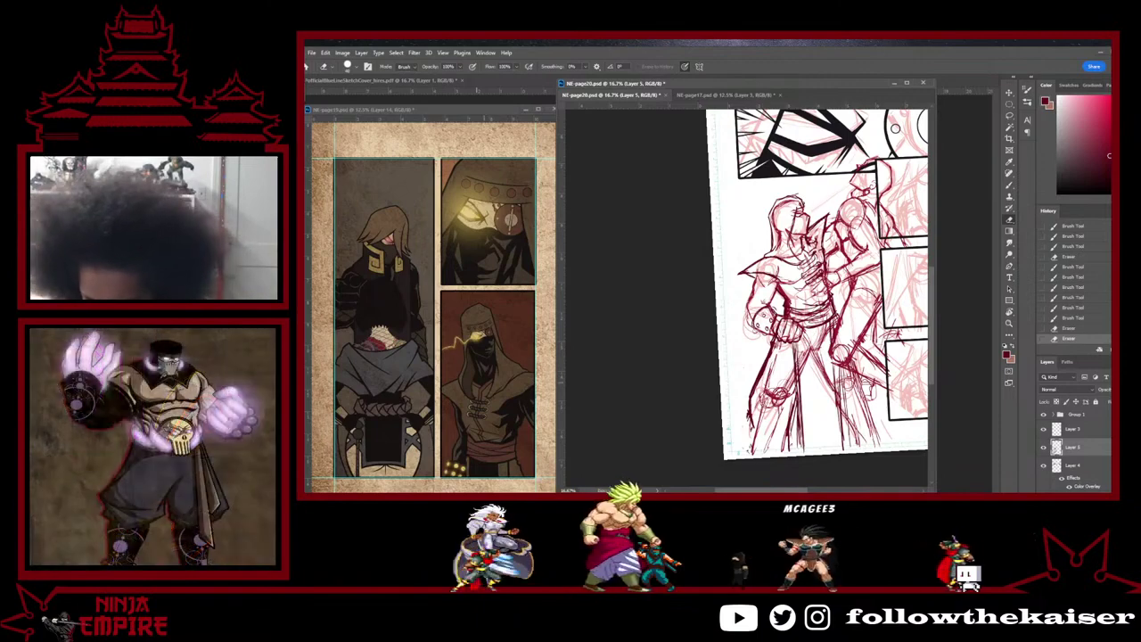
key("b")
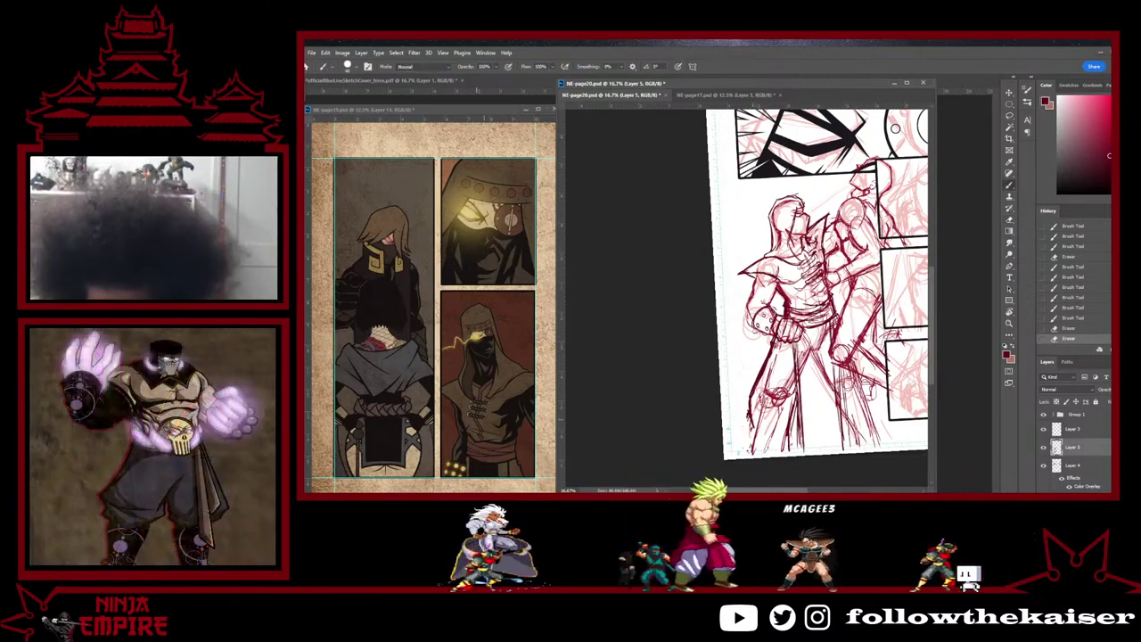
left_click_drag(768, 314, 758, 323)
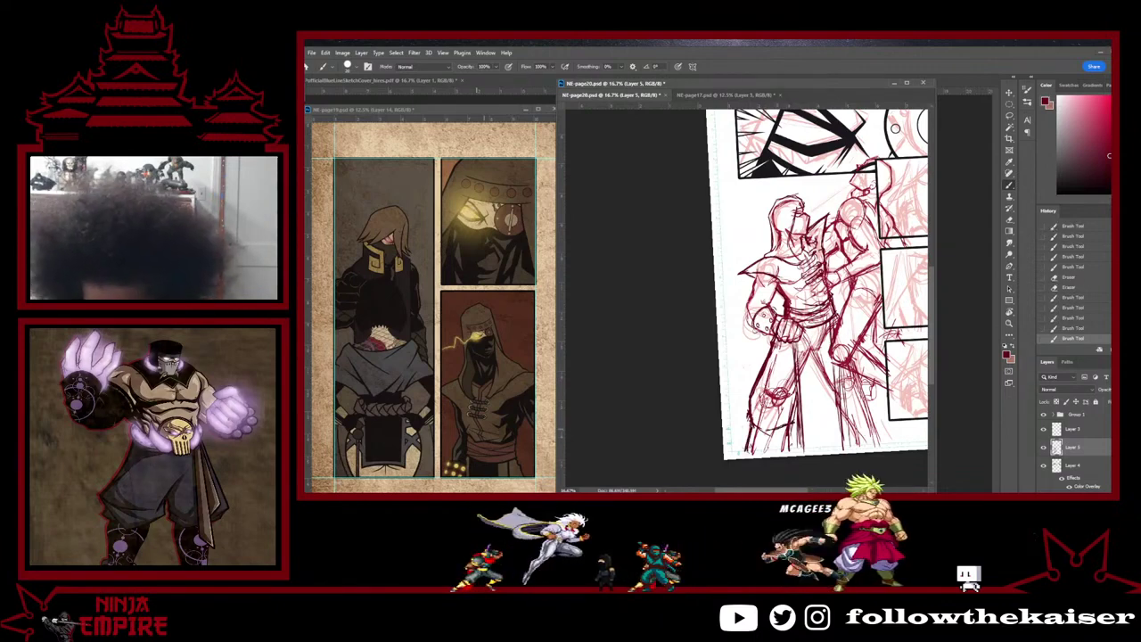
key("e")
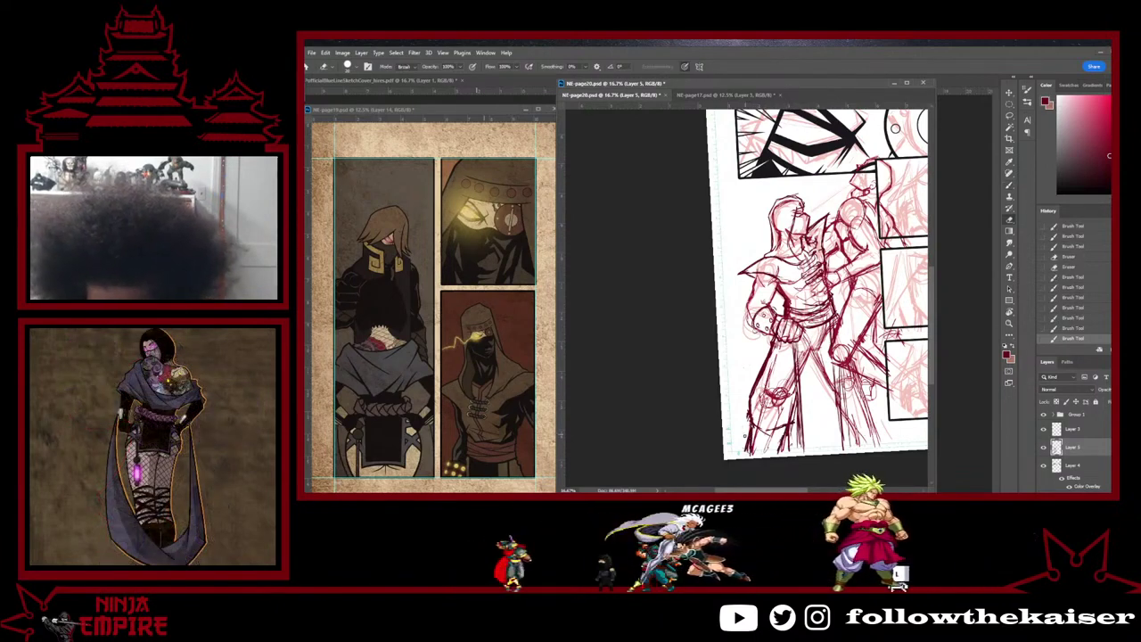
key("b")
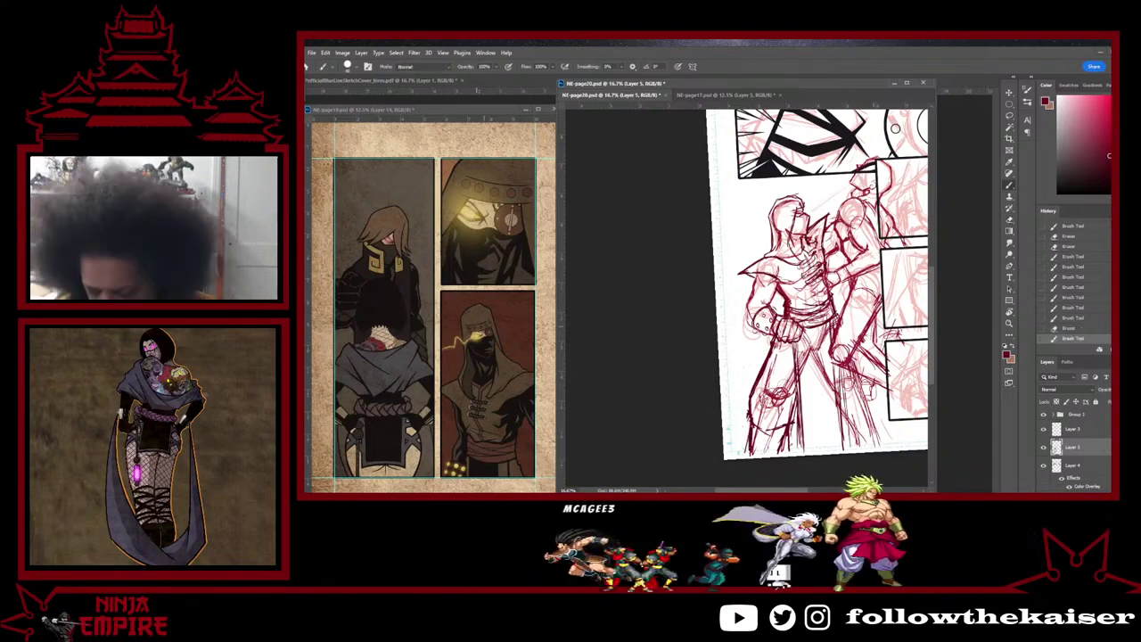
left_click_drag(751, 423, 754, 423)
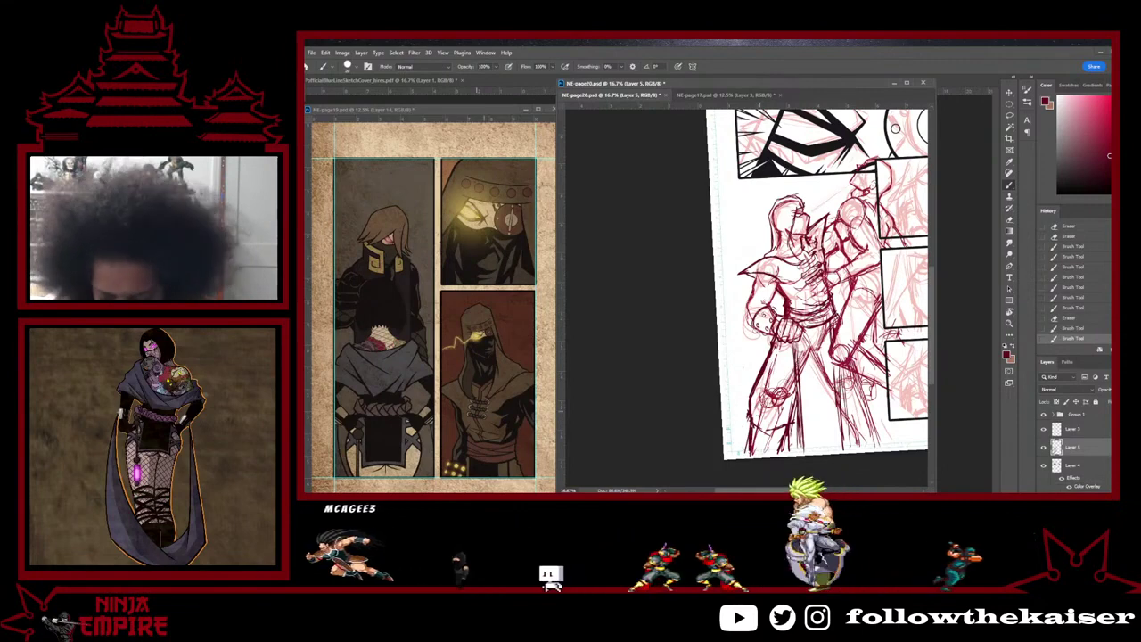
mouse_move(750, 393)
left_mouse_down()
mouse_move(772, 343)
mouse_move(774, 353)
left_mouse_up()
Step: Erase the knee construction lines on the first figure's near leg, rework its hem, and sketch a cuff on the leg behind
key("e")
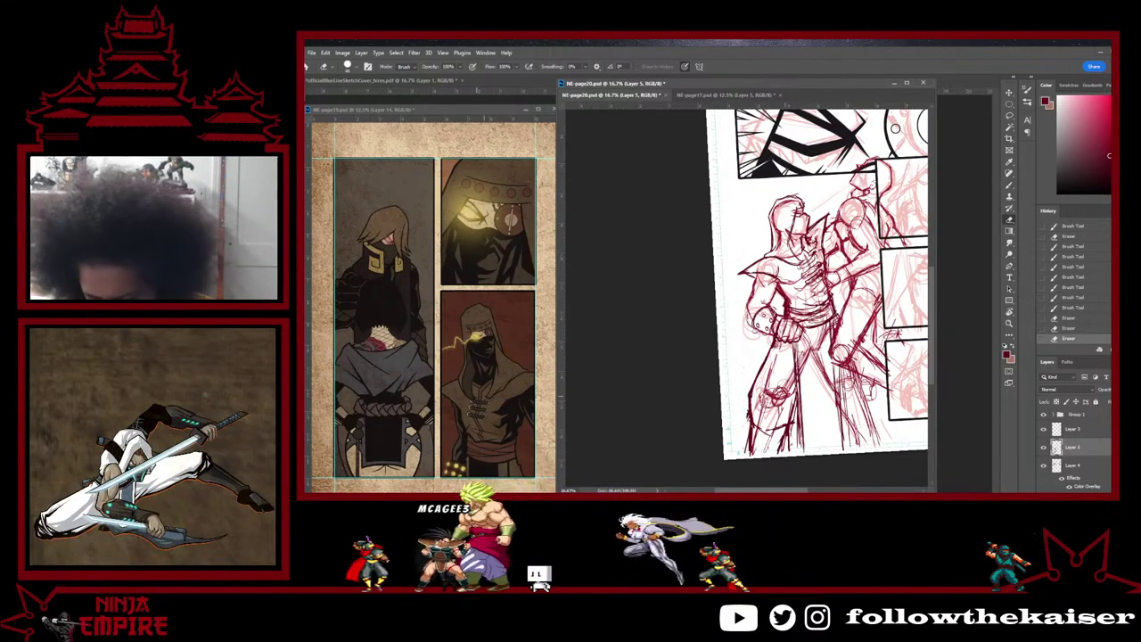
left_click_drag(769, 364, 772, 412)
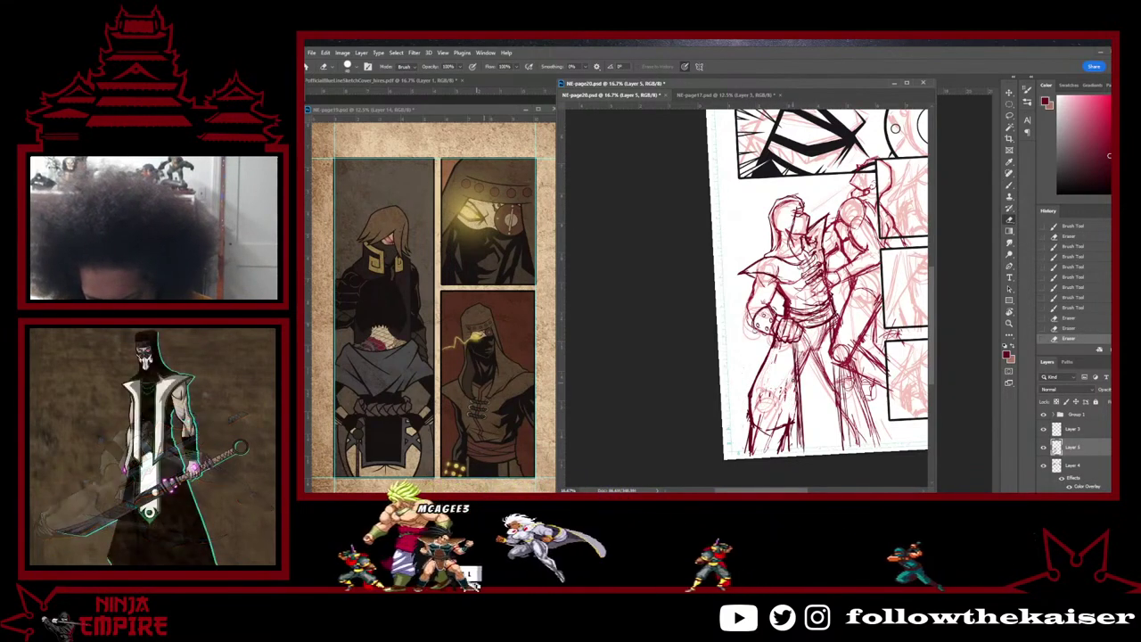
key("b")
left_click_drag(769, 434, 784, 428)
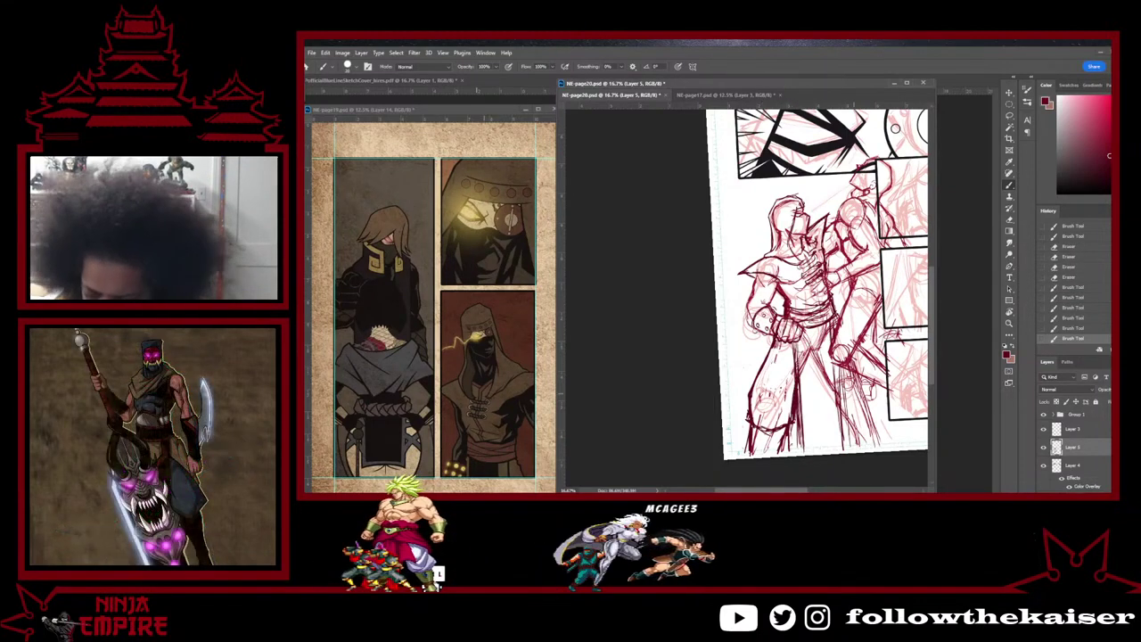
left_click_drag(853, 394, 865, 386)
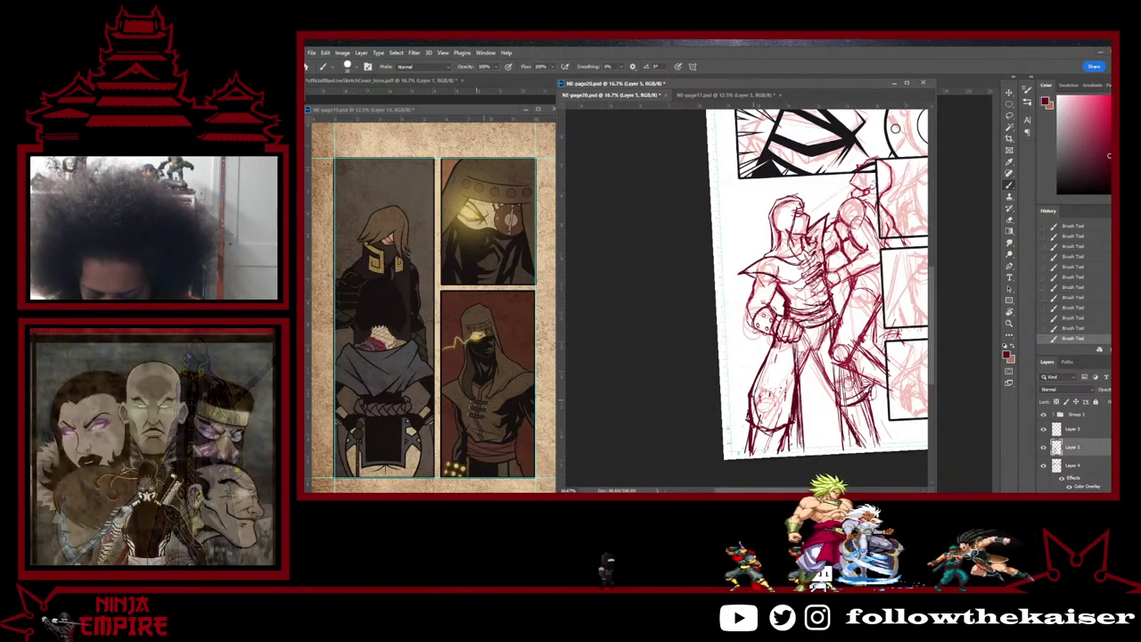
Step: Erase the near leg's flared hem and redraw it narrower and rounded at the shin, cleaning up the outer leg contour
key("e")
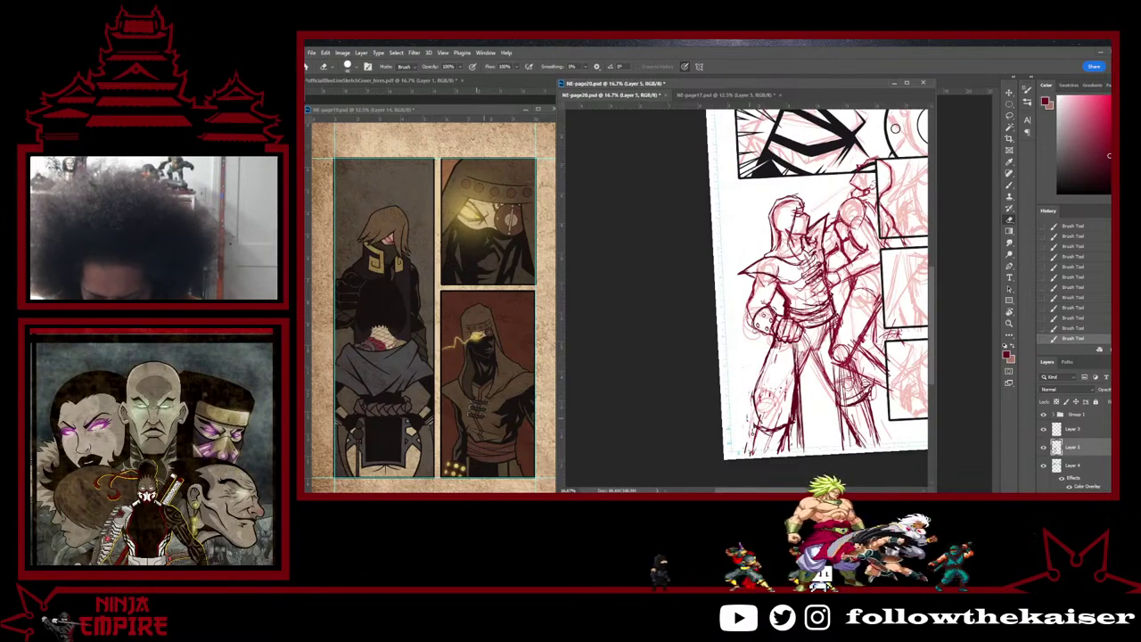
key("b")
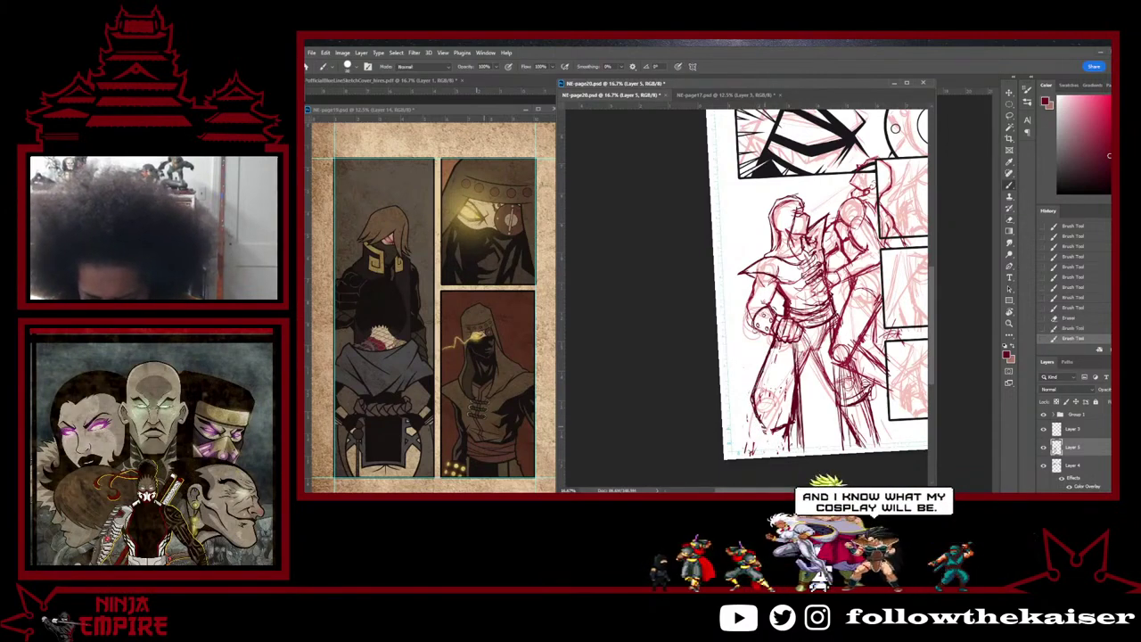
mouse_move(773, 424)
left_mouse_down()
mouse_move(790, 428)
mouse_move(772, 419)
left_mouse_up()
key("e")
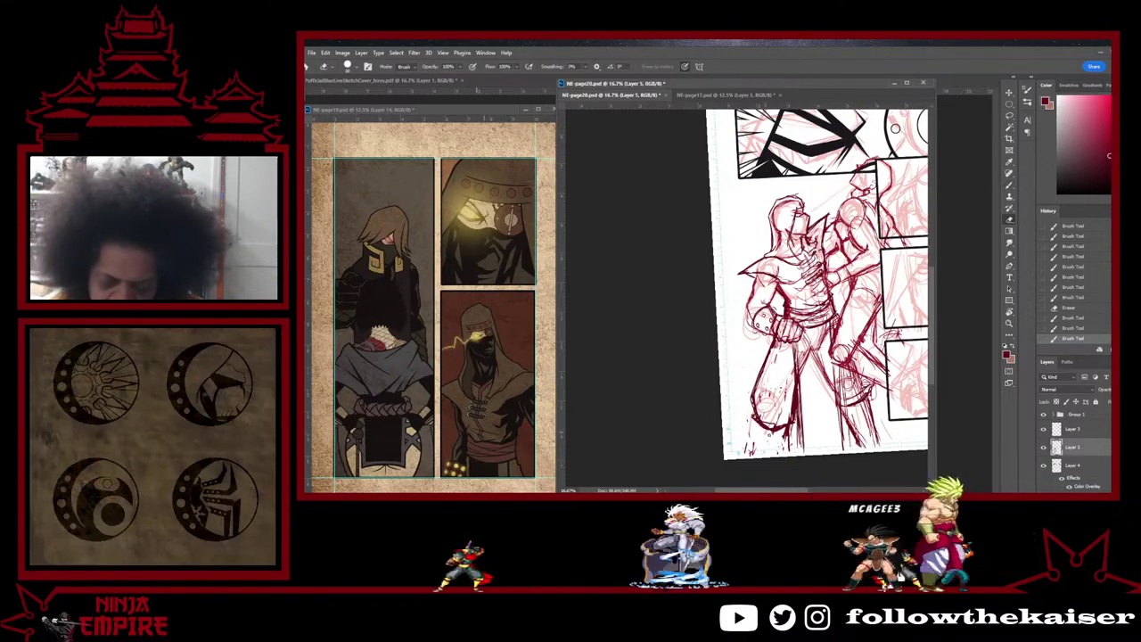
key("b")
mouse_move(774, 352)
left_mouse_down()
mouse_move(781, 387)
mouse_move(750, 451)
left_mouse_up()
key("e")
key("b")
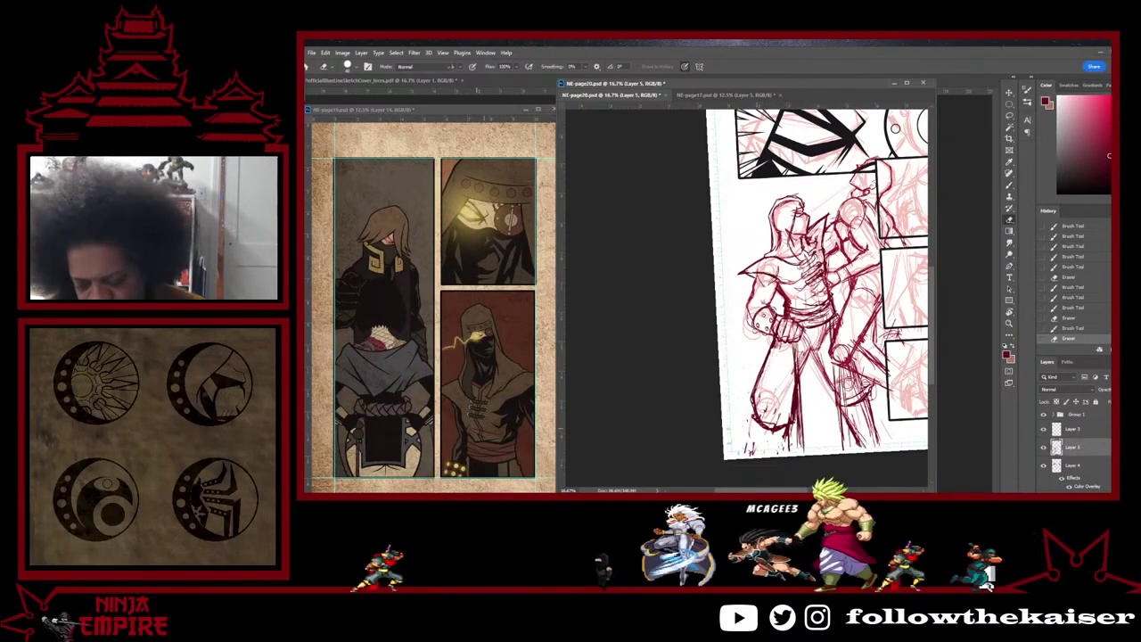
Step: Darken the inner line of the first figure's near lower leg and add strokes down the neighbouring leg
left_click_drag(798, 410, 790, 444)
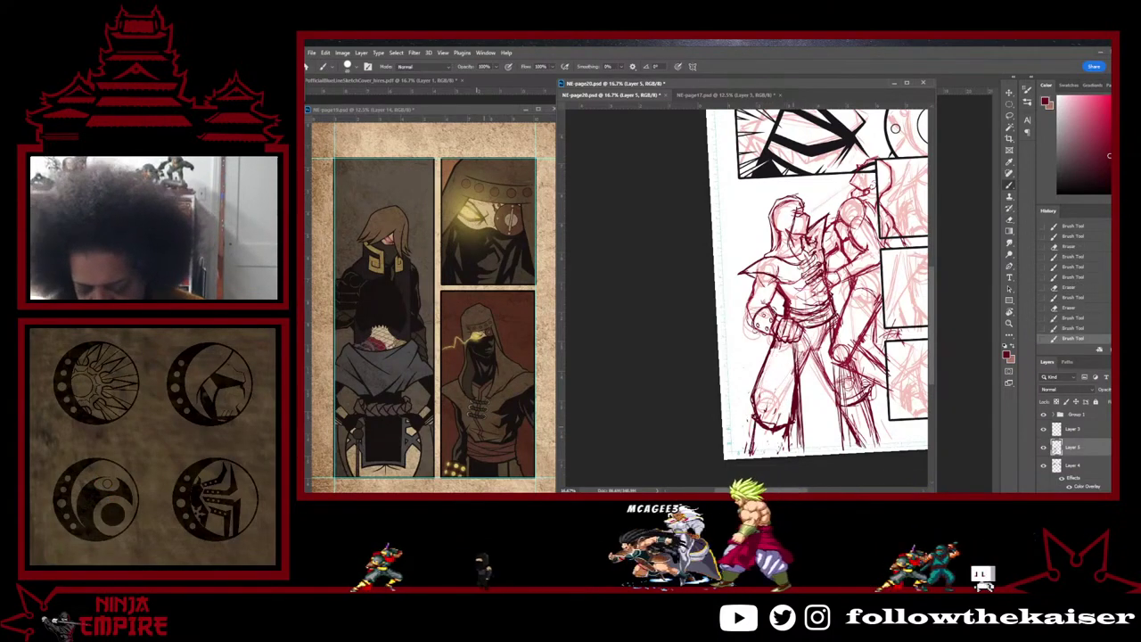
left_click_drag(797, 398, 795, 417)
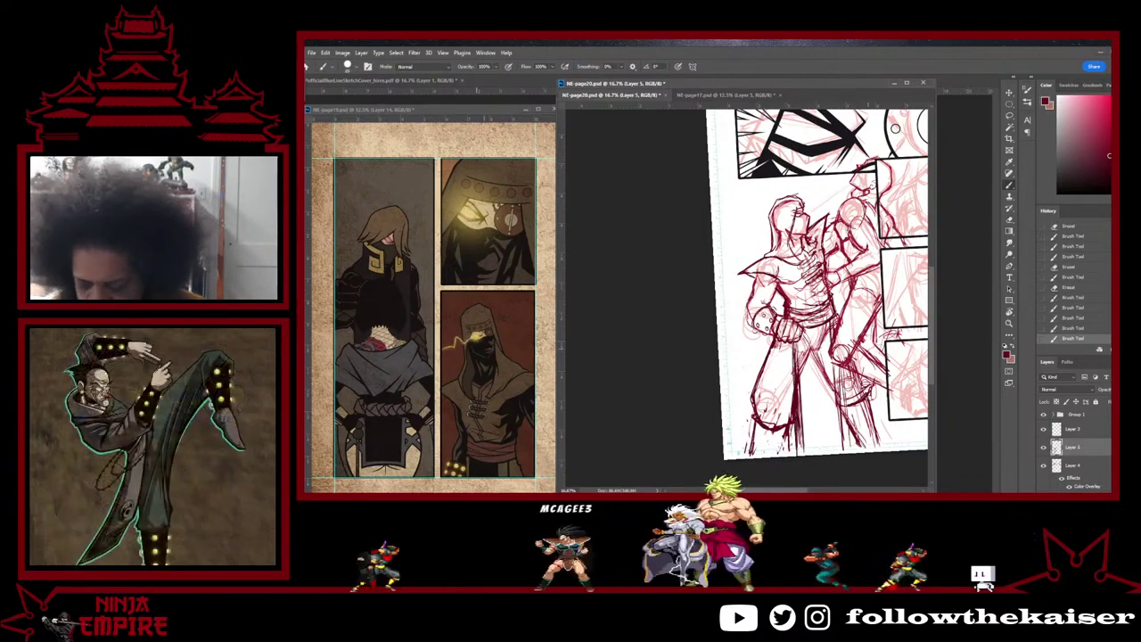
left_click_drag(845, 382, 859, 421)
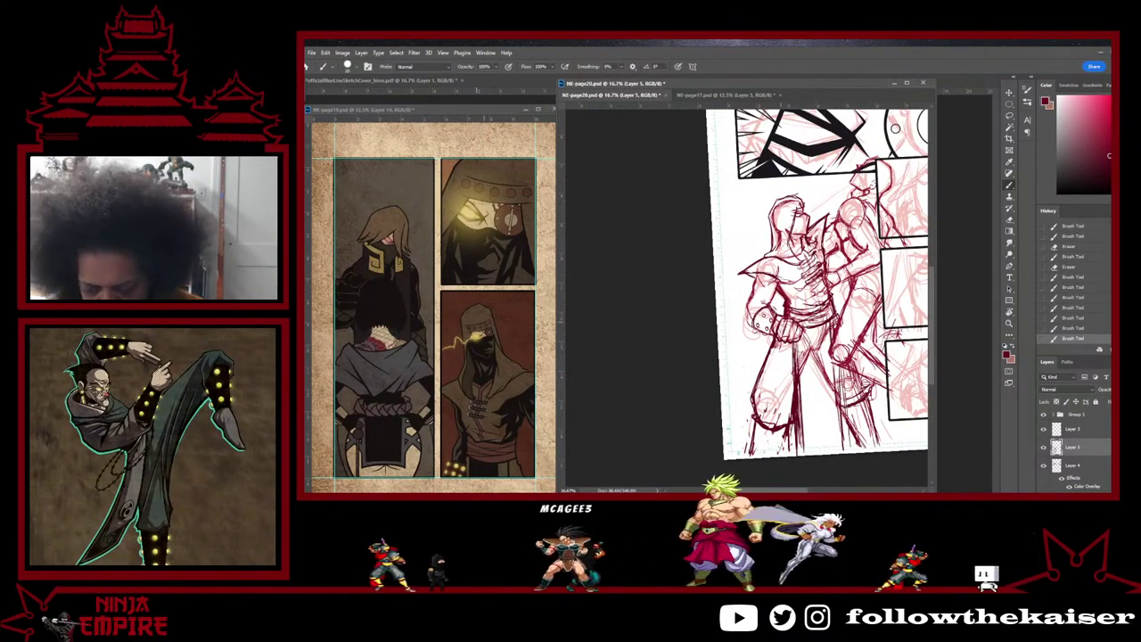
Step: Refine the near trouser leg's contour from below the fist to the knee, alternating brush strokes with erasing
mouse_move(777, 355)
left_mouse_down()
mouse_move(764, 389)
mouse_move(767, 368)
left_mouse_up()
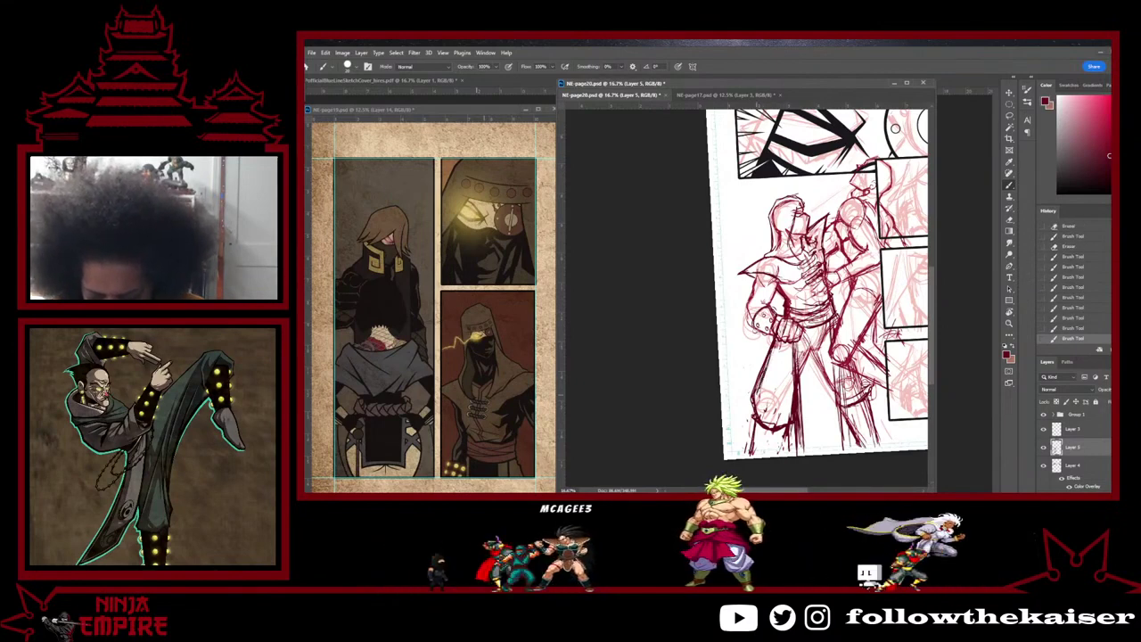
key("e")
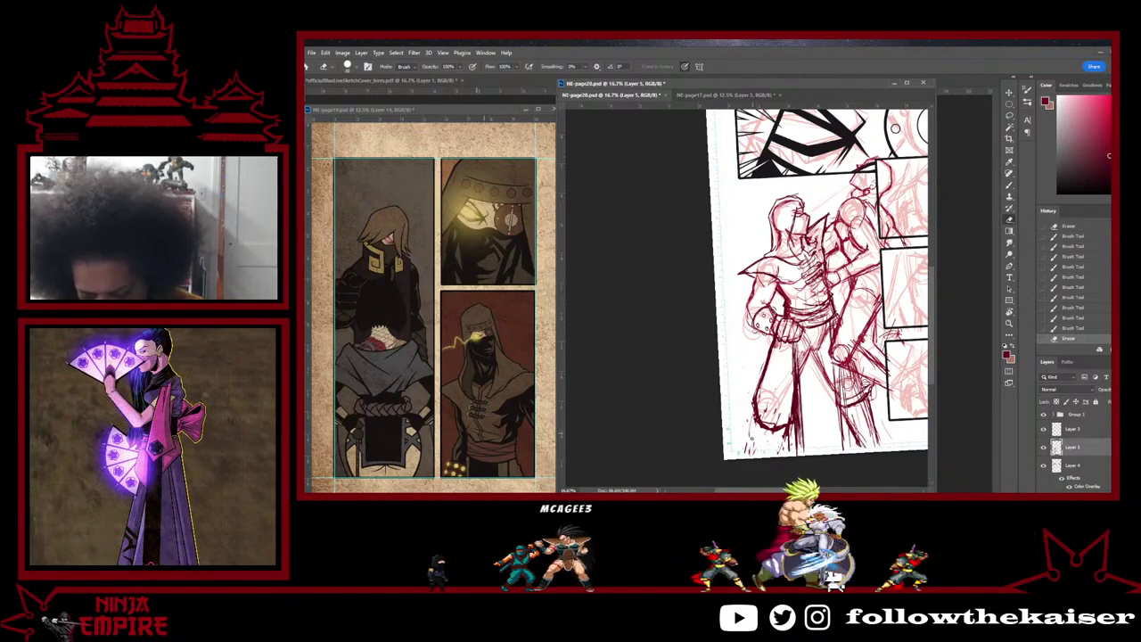
key("b")
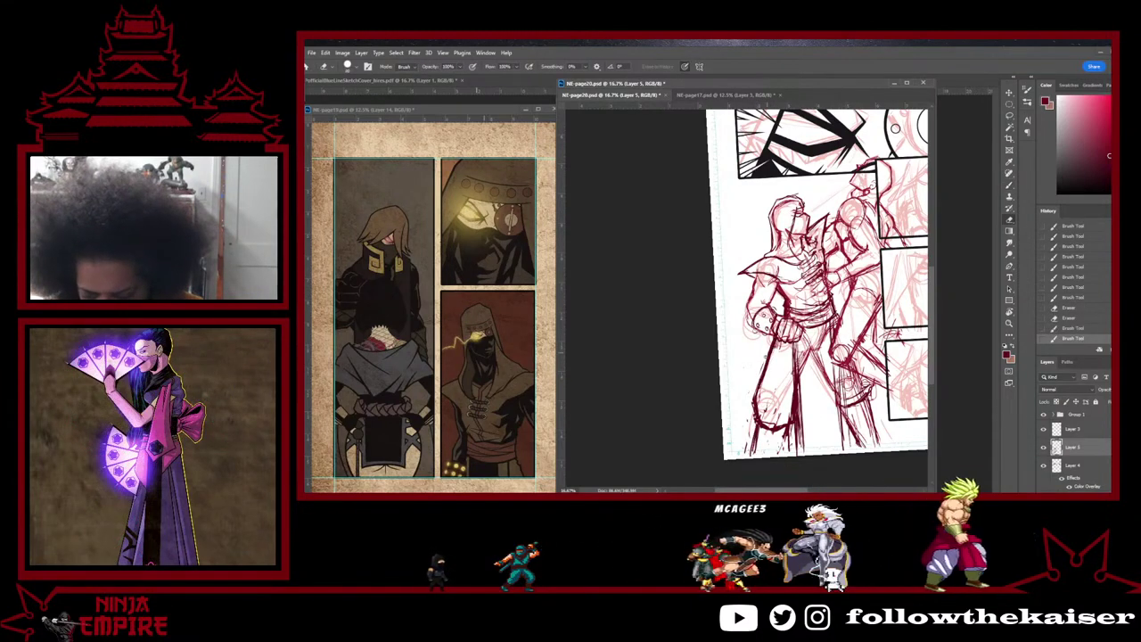
key("e")
key("b")
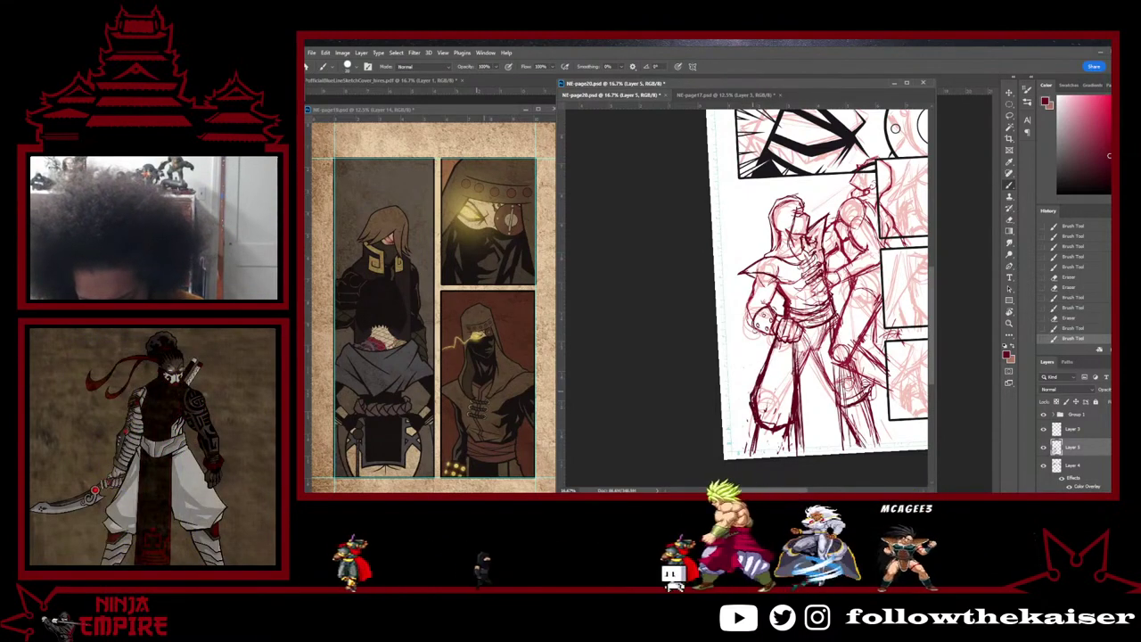
key("e")
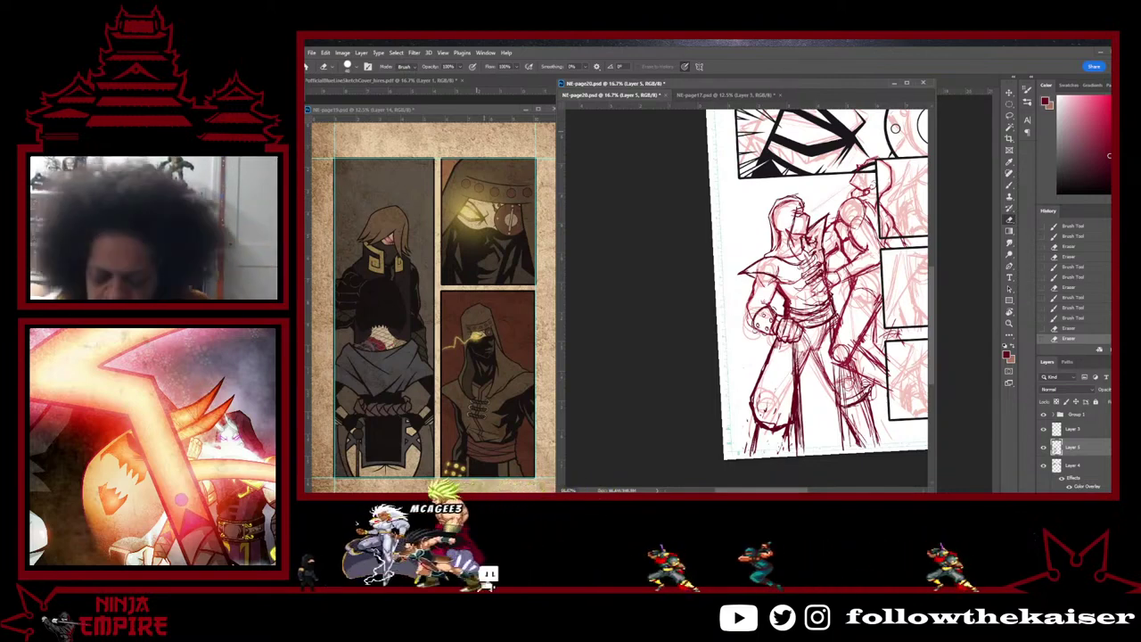
Step: Add strokes between the first figure's far collar flap and the second figure's bent arm
left_click_drag(846, 266, 832, 384)
left_click(832, 384, "ctrl")
left_click(831, 385, "ctrl")
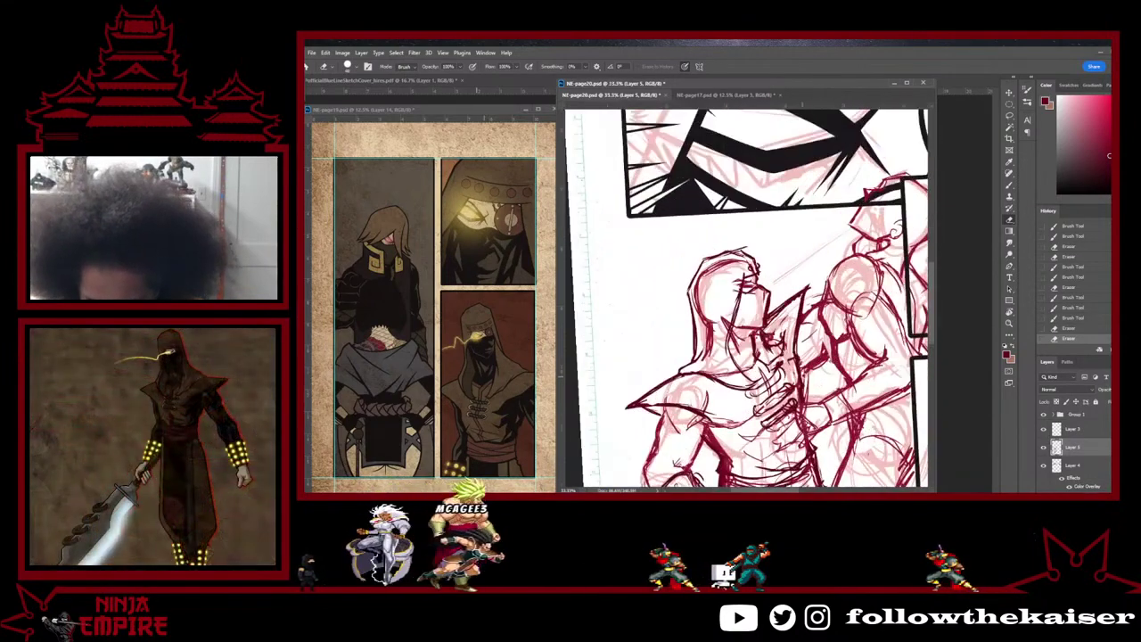
key("b")
left_click_drag(808, 374, 825, 362)
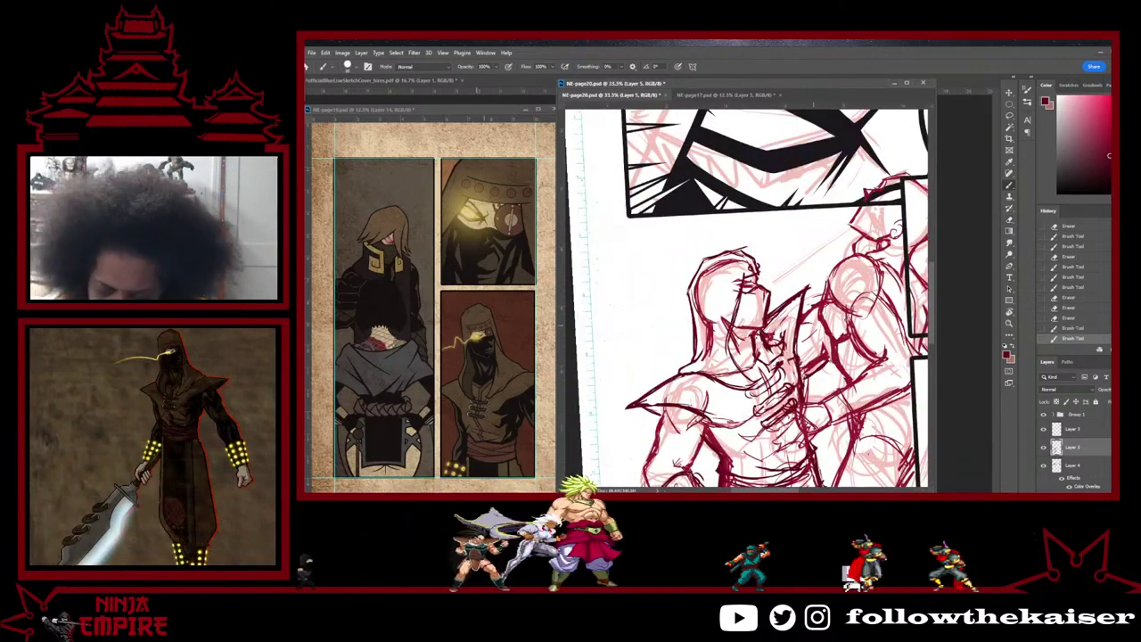
mouse_move(799, 326)
left_mouse_down()
mouse_move(814, 332)
mouse_move(828, 380)
left_mouse_up()
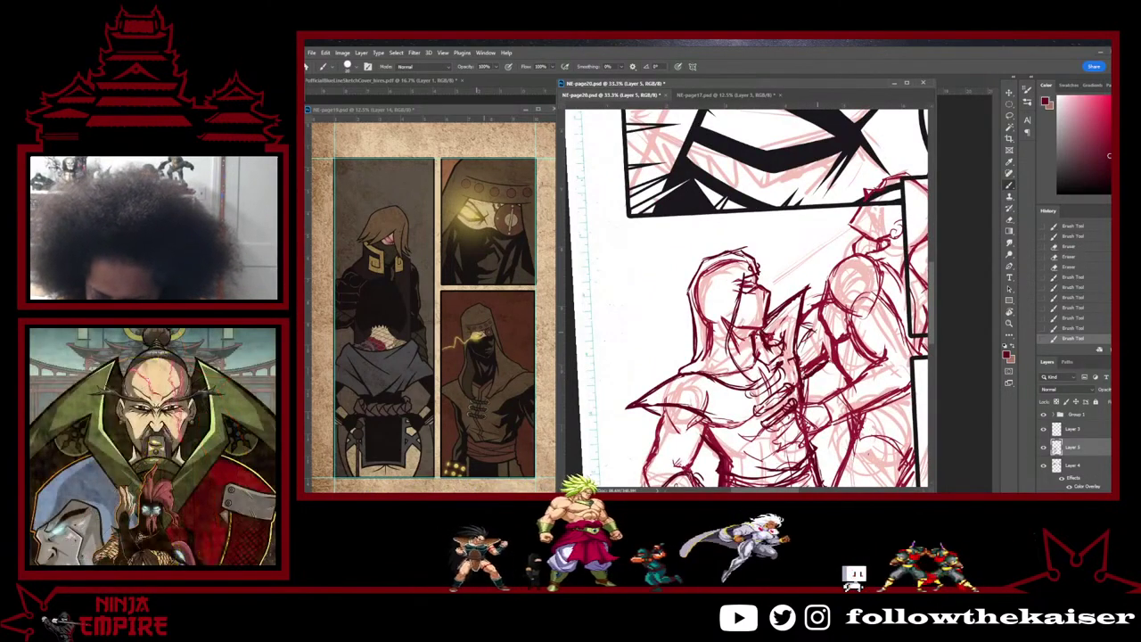
Step: Review both fighting figures against the surrounding panels, then up close from the first figure's waist to the second figure's upper body
key("ctrl+minus")
key("ctrl+minus")
key("ctrl+minus")
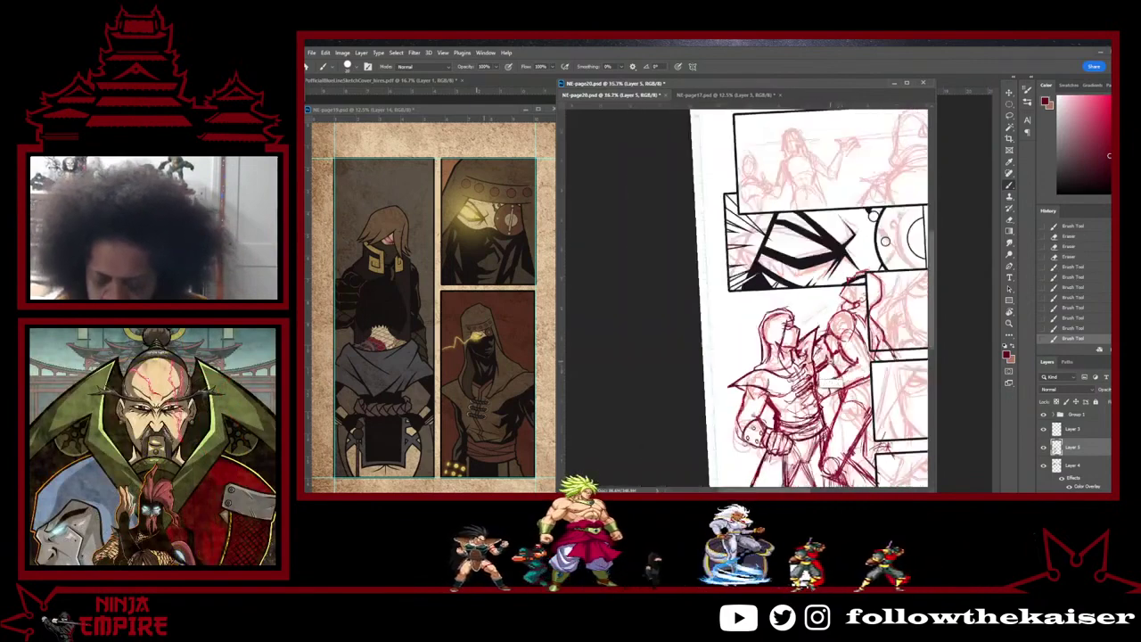
key("ctrl+plus")
key("ctrl+plus")
key("ctrl+plus")
mouse_move(731, 420)
left_mouse_down()
mouse_move(839, 339)
mouse_move(775, 360)
mouse_move(772, 348)
left_mouse_up()
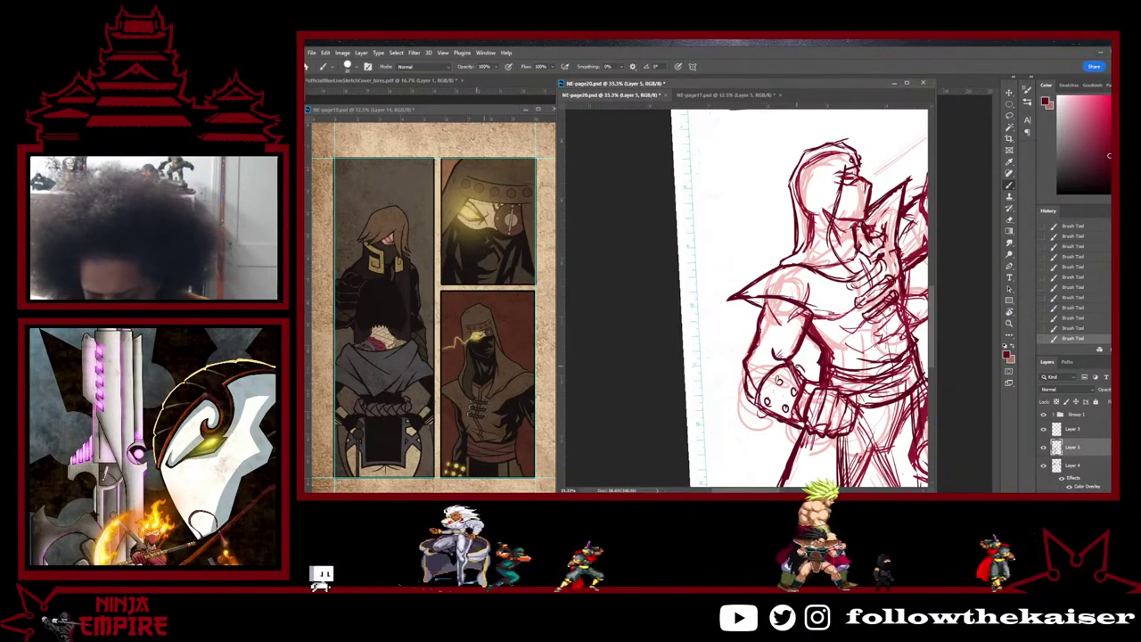
left_click_drag(802, 294, 776, 317)
left_click_drag(923, 268, 774, 374)
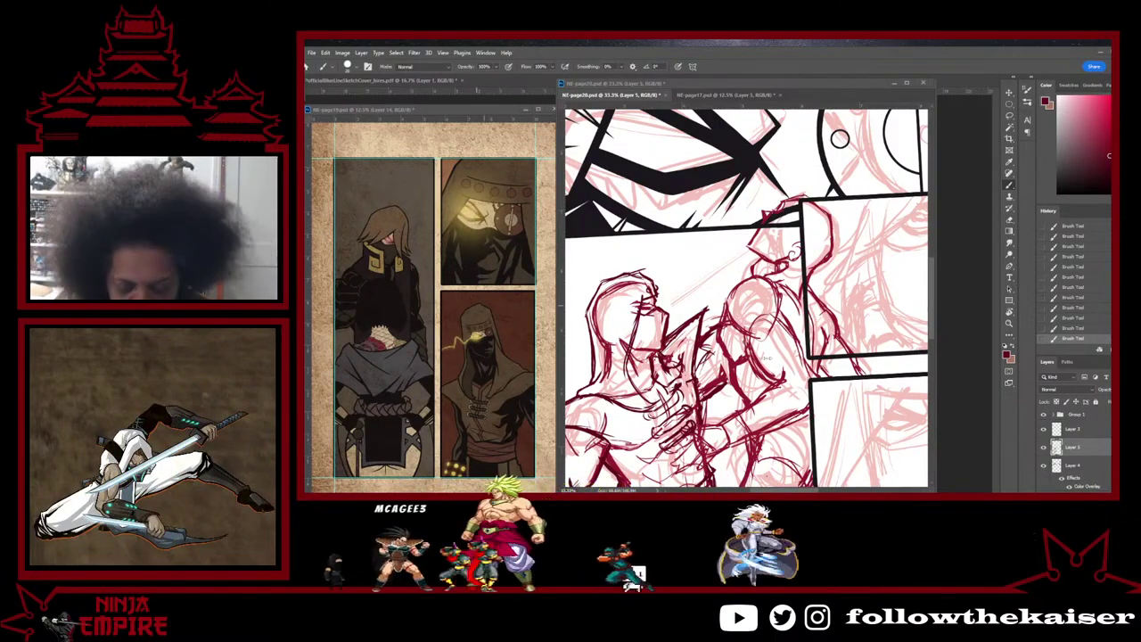
Step: Add crossed wrap strokes to the second figure's bent forearm and refine the torso and arm contours around it
scroll(745, 297, "down", 3)
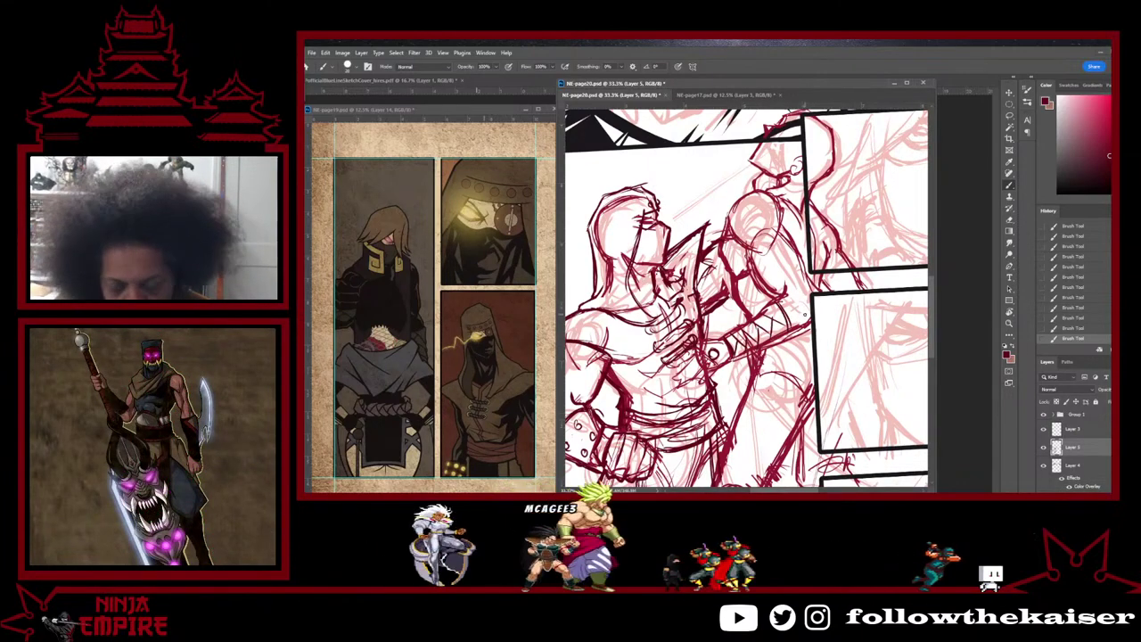
left_click_drag(810, 312, 793, 361)
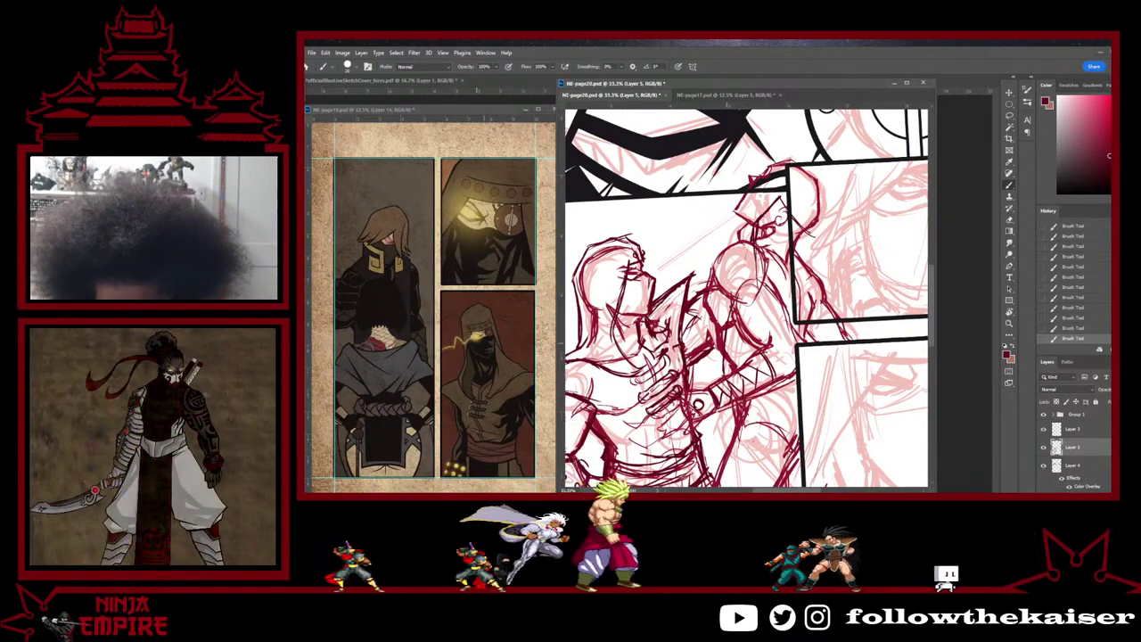
mouse_move(724, 419)
left_mouse_down()
mouse_move(711, 342)
mouse_move(716, 358)
left_mouse_up()
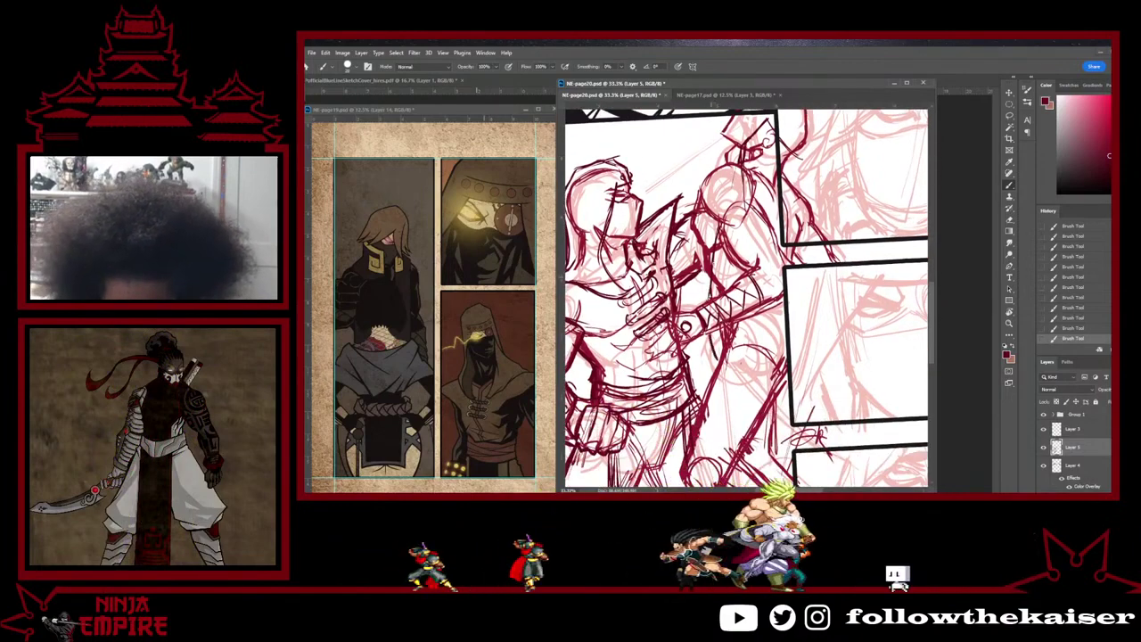
scroll(746, 299, "up", 2)
scroll(747, 299, "up", 2)
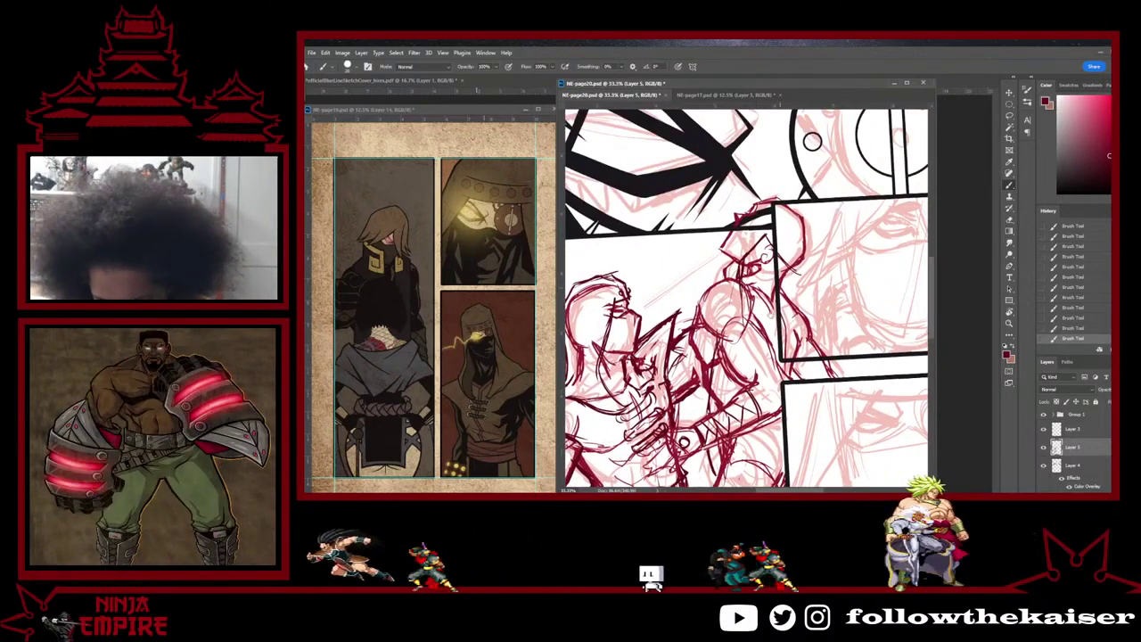
scroll(746, 298, "down", 2)
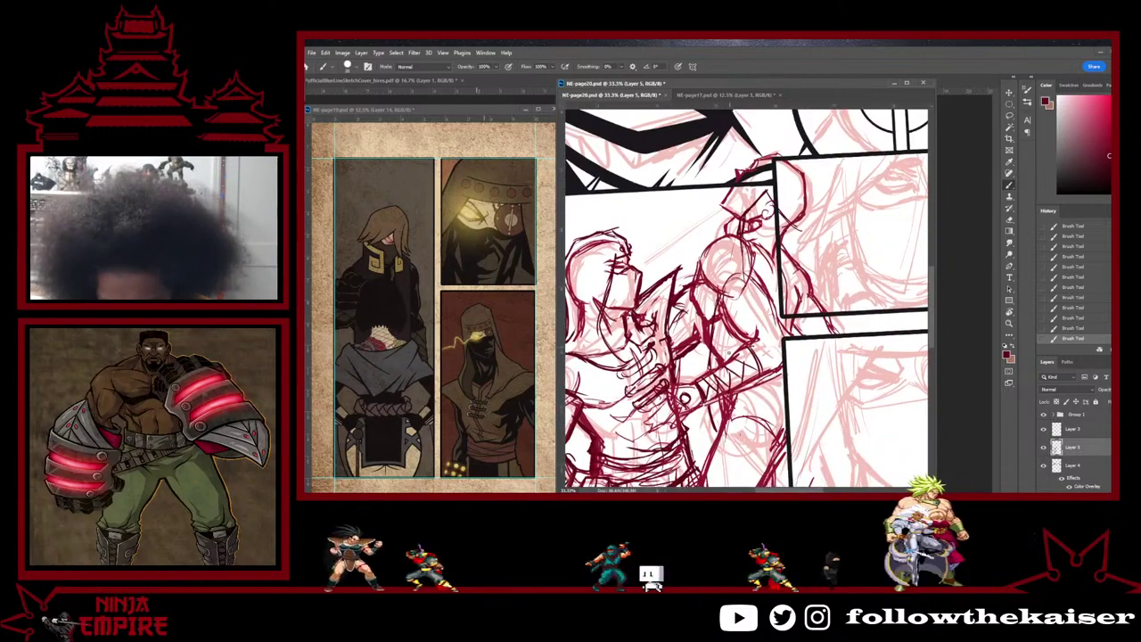
scroll(747, 299, "down", 1)
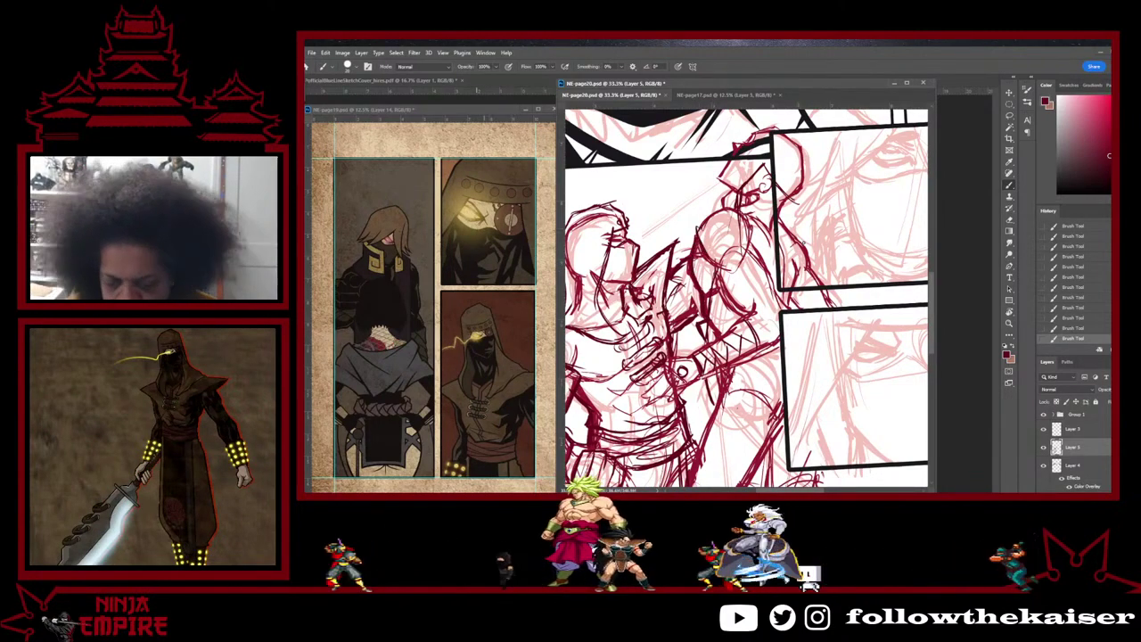
left_click_drag(803, 243, 779, 228)
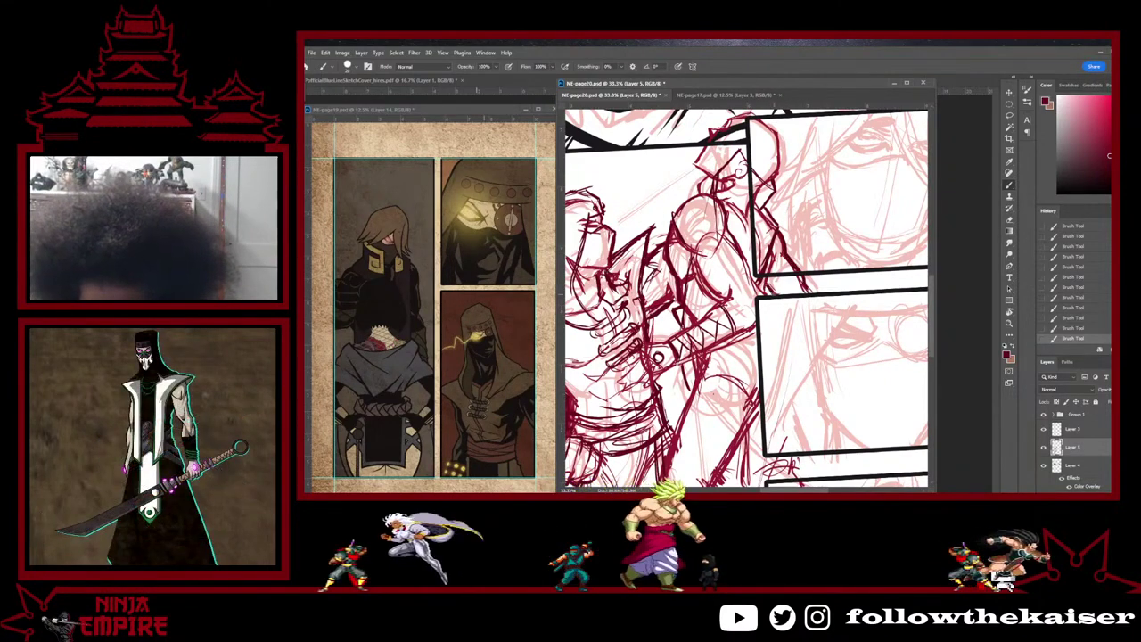
Step: Strengthen the second figure's thigh, knee and shin lines beside the lower side panels
left_click_drag(769, 297, 789, 189)
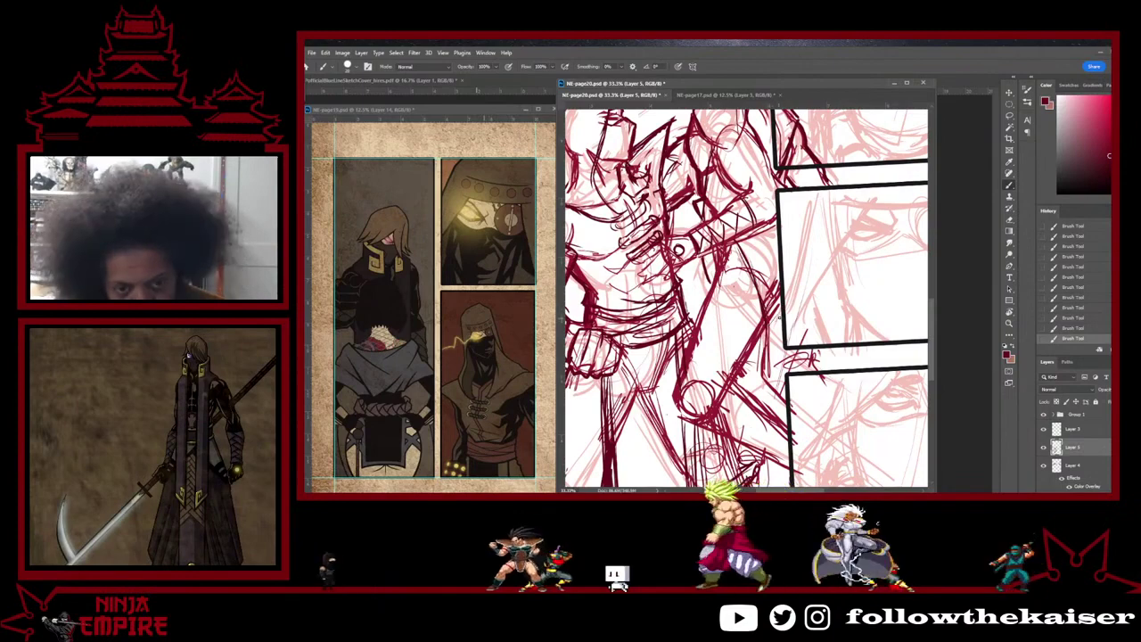
left_click_drag(789, 267, 796, 216)
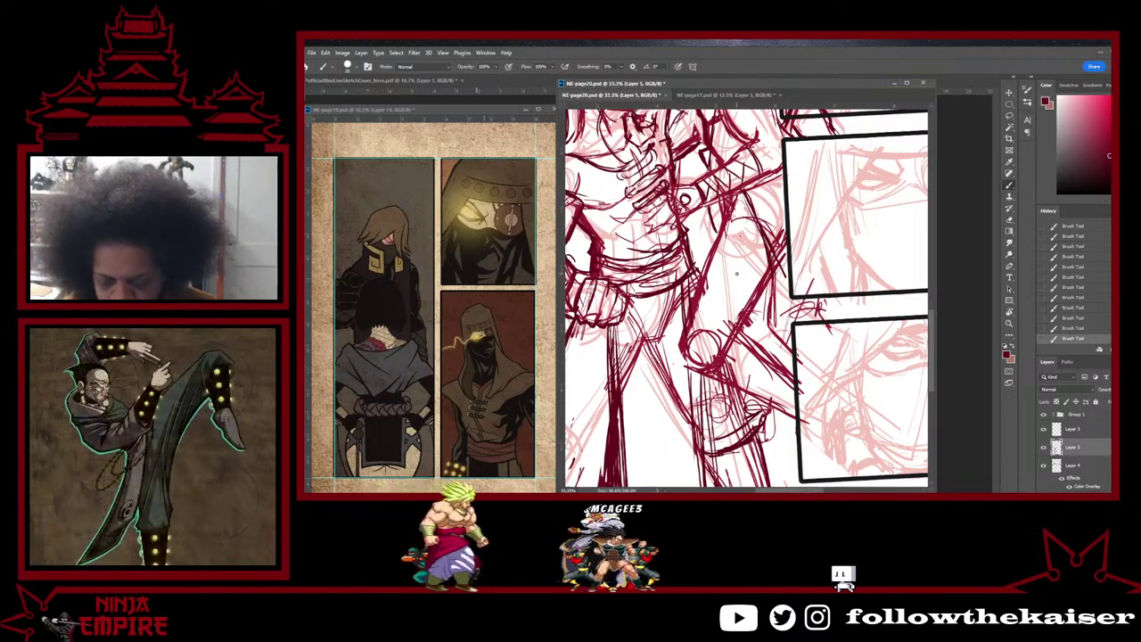
scroll(737, 365, "down", 2)
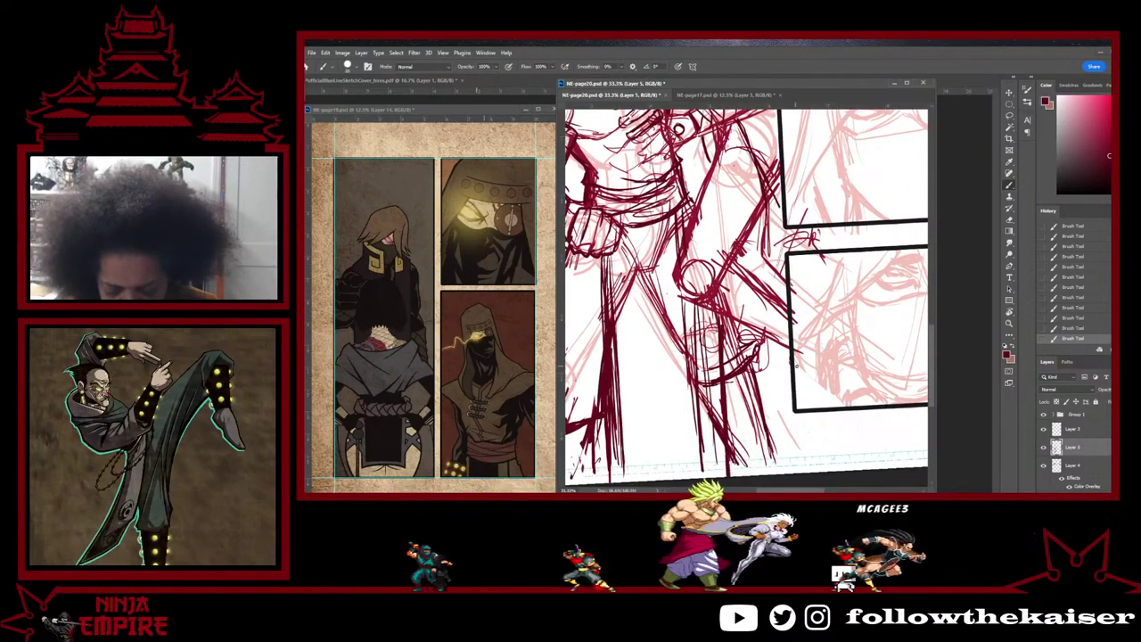
scroll(744, 303, "up", 2)
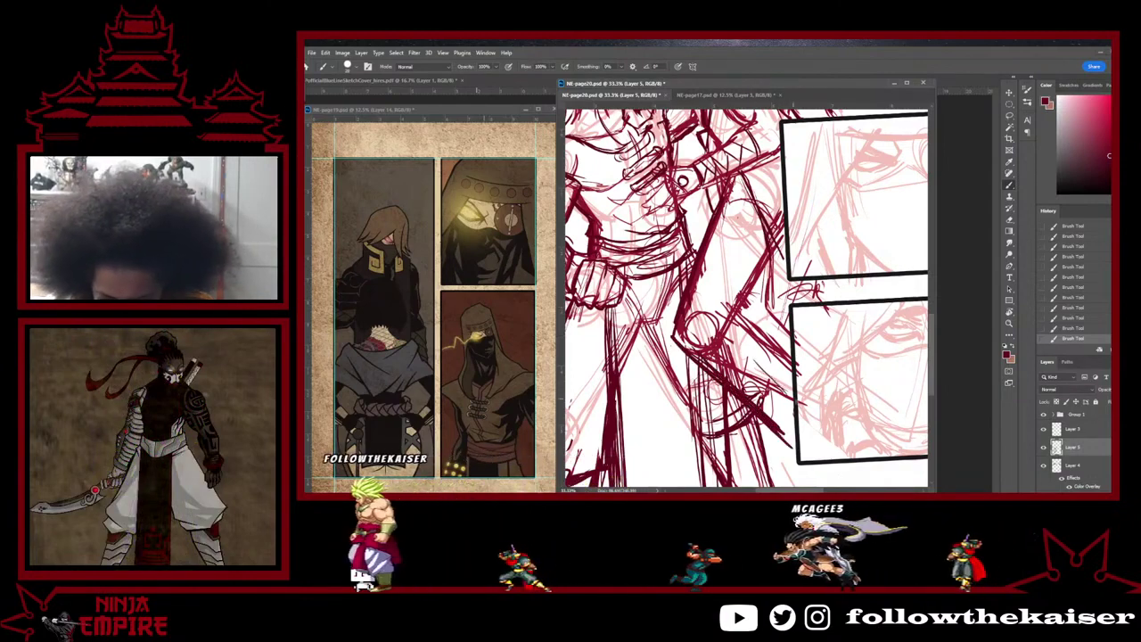
Step: Extend the second figure's lower leg and sketch its foot just beneath the bottom side panel's corner
left_click_drag(781, 443, 728, 323)
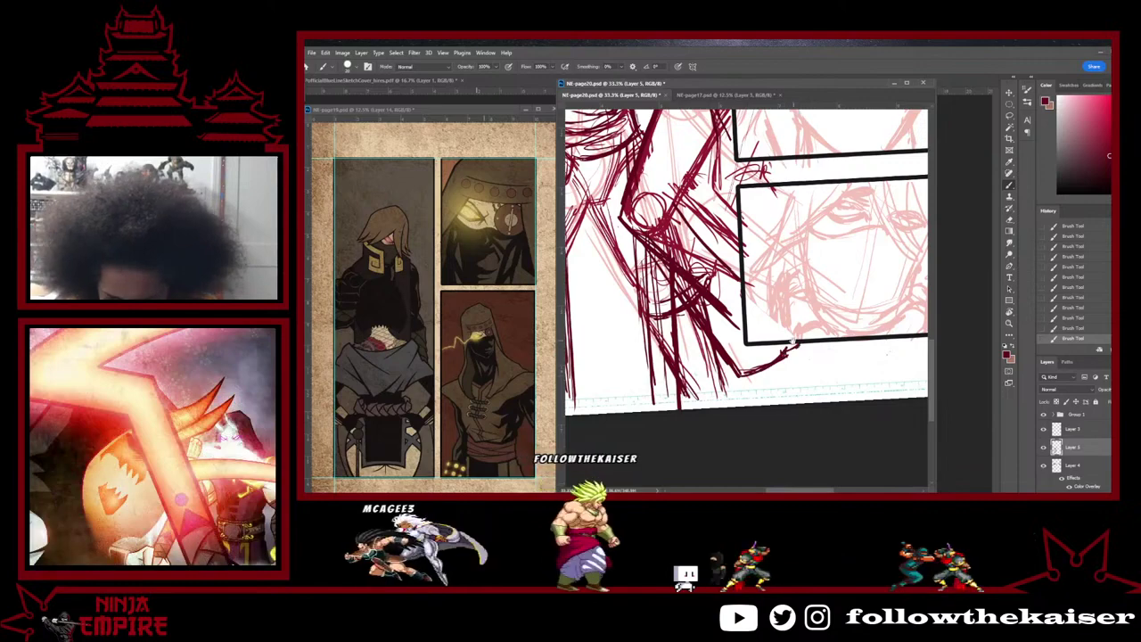
left_click_drag(793, 341, 773, 413)
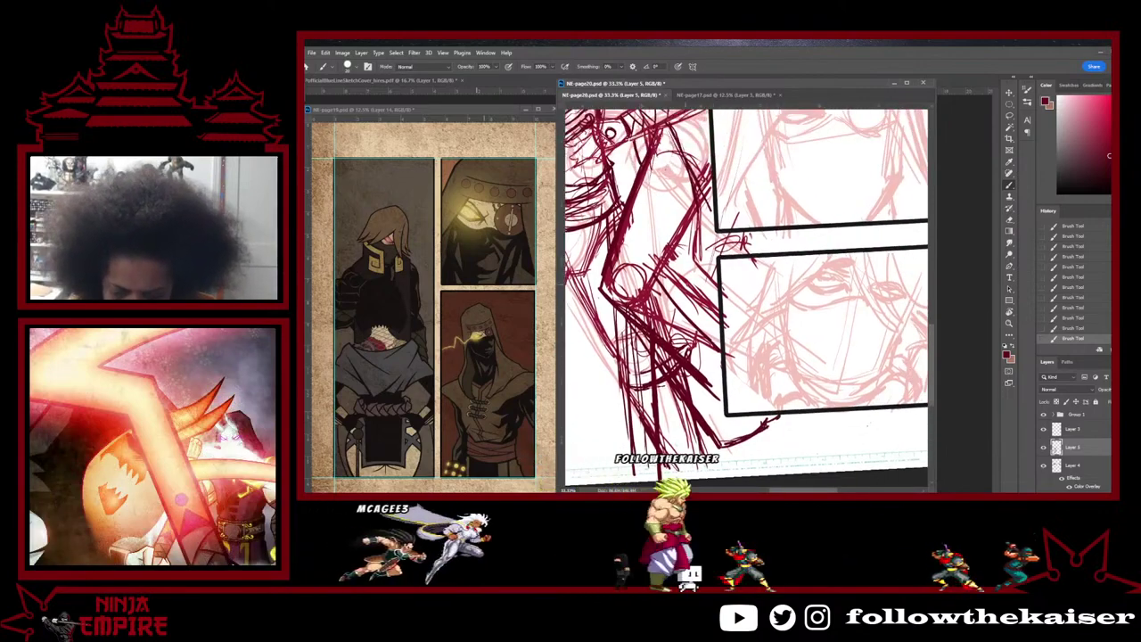
left_click_drag(774, 416, 878, 468)
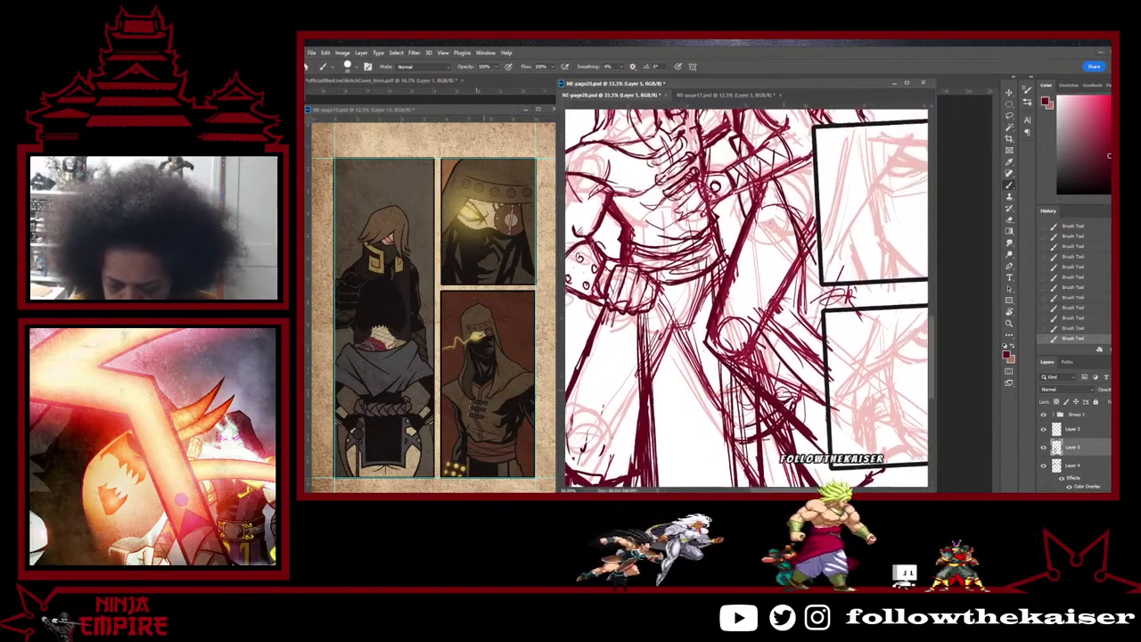
Step: Strengthen the second figure's head and headband lines where they overlap the panel borders
mouse_move(774, 225)
left_mouse_down()
mouse_move(738, 332)
mouse_move(775, 353)
left_mouse_up()
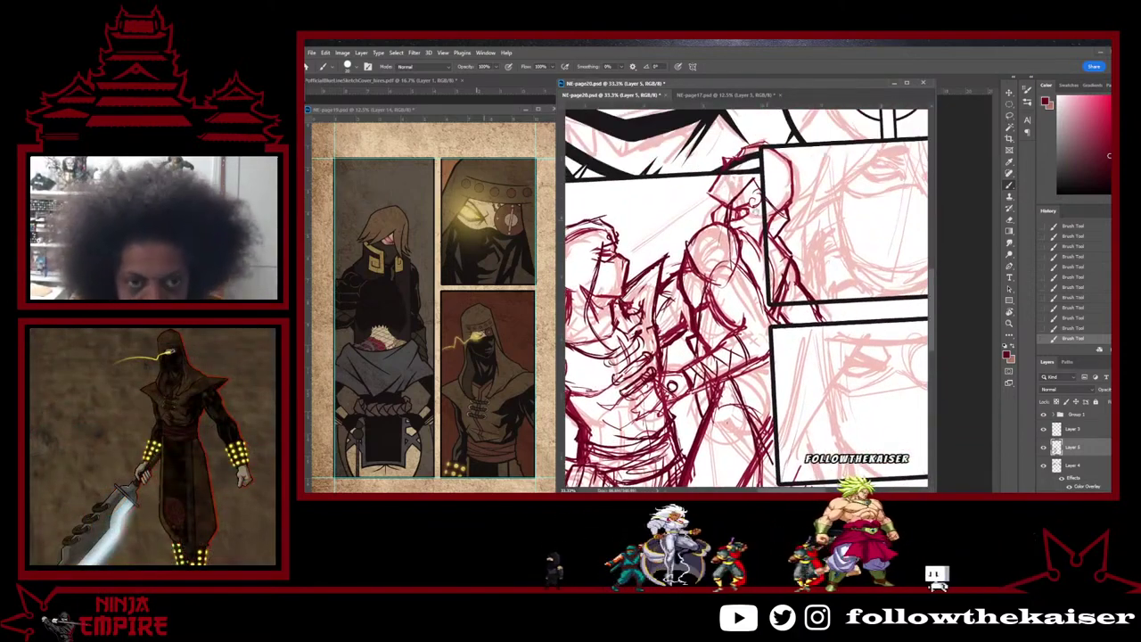
left_click_drag(748, 167, 781, 318)
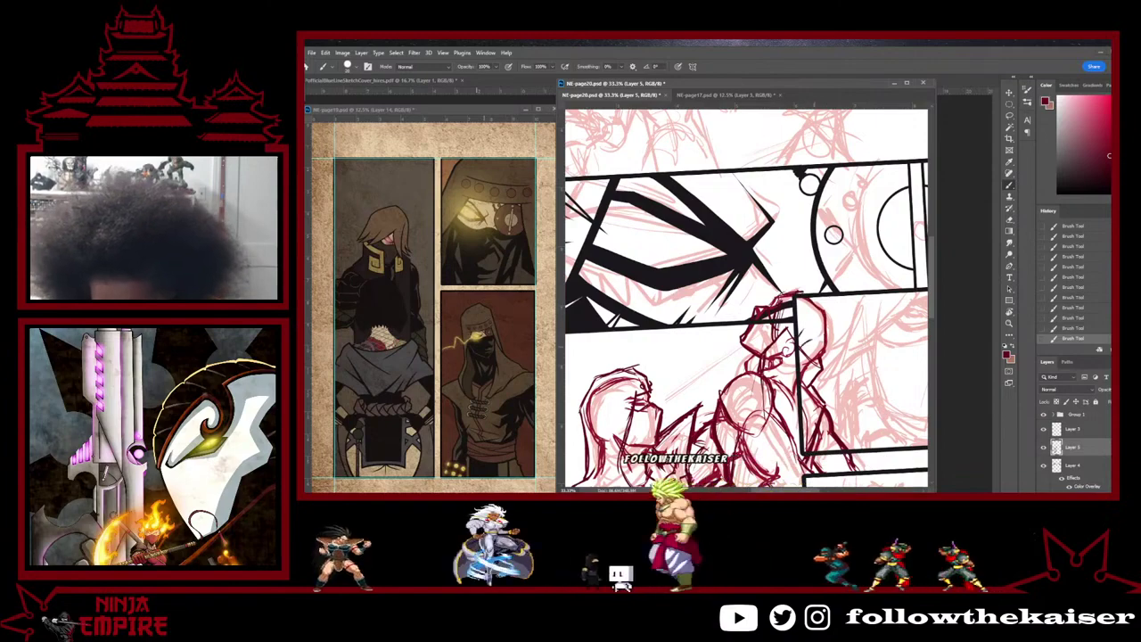
left_click_drag(786, 350, 775, 232)
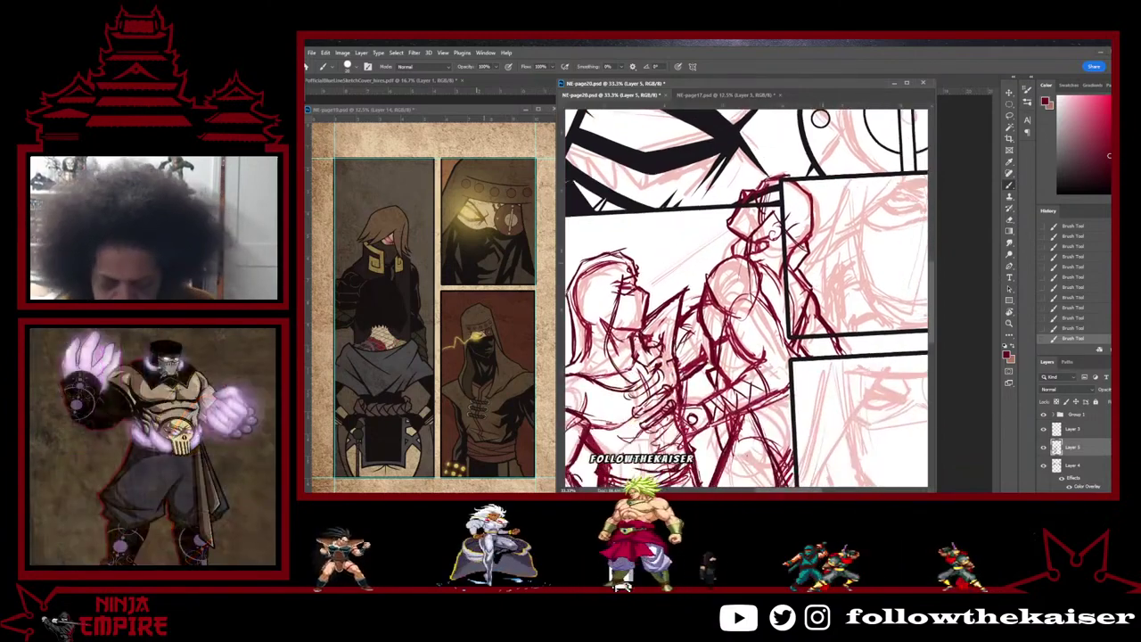
scroll(804, 306, "down", 3)
left_click_drag(800, 277, 796, 244)
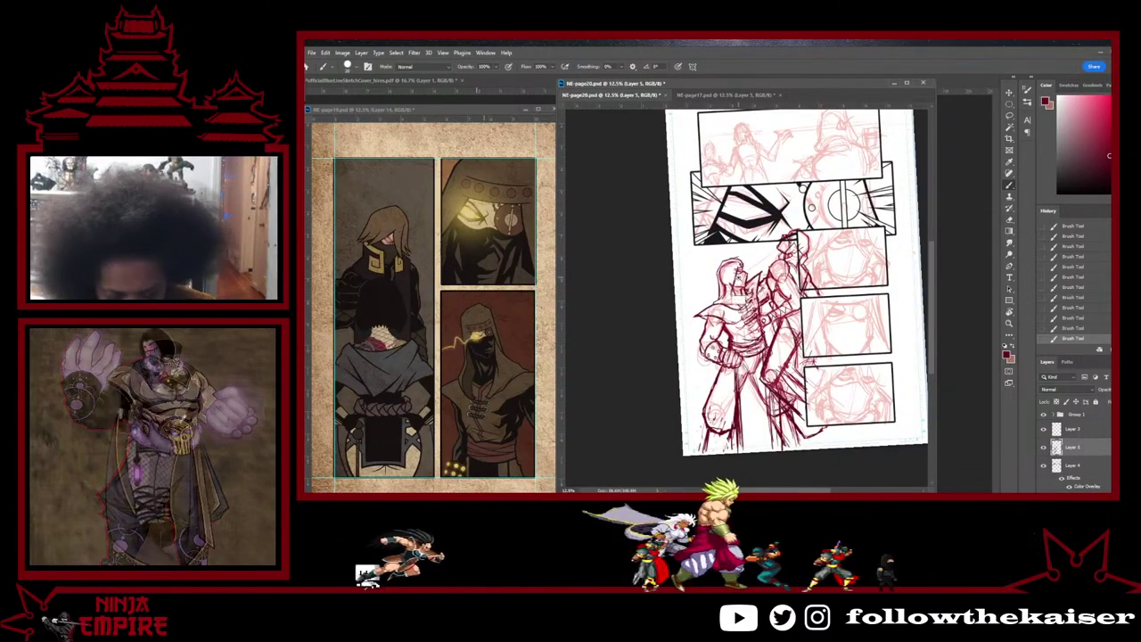
Step: Rework the back and crown of the first figure's hood, alternating erasing with brush strokes
scroll(701, 252, "up", 3)
left_click_drag(748, 314, 778, 353)
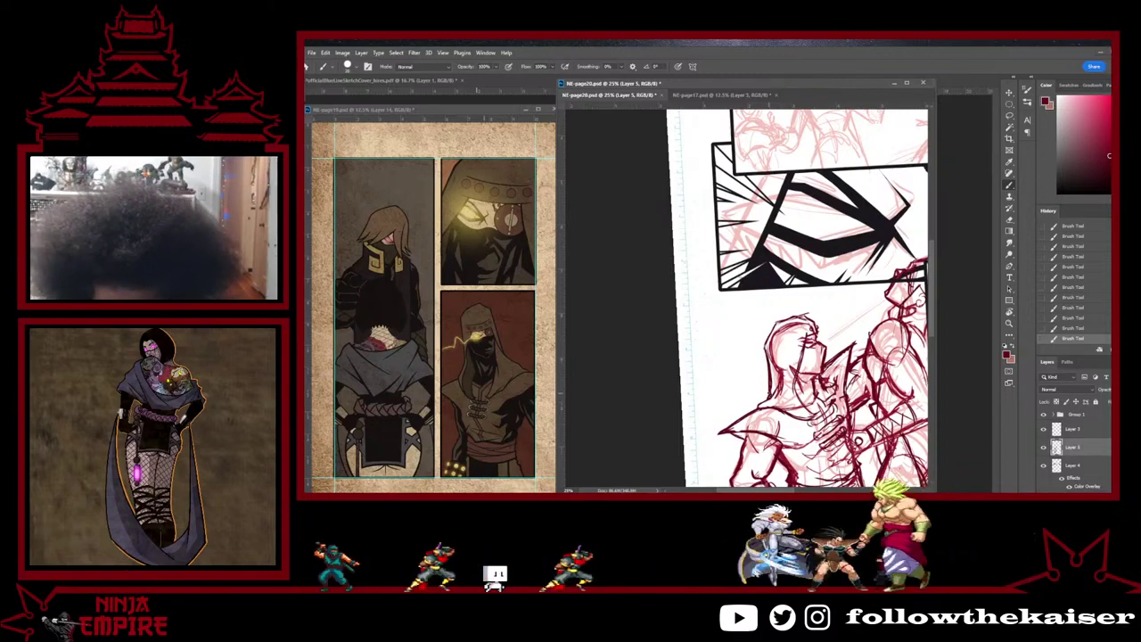
key("e")
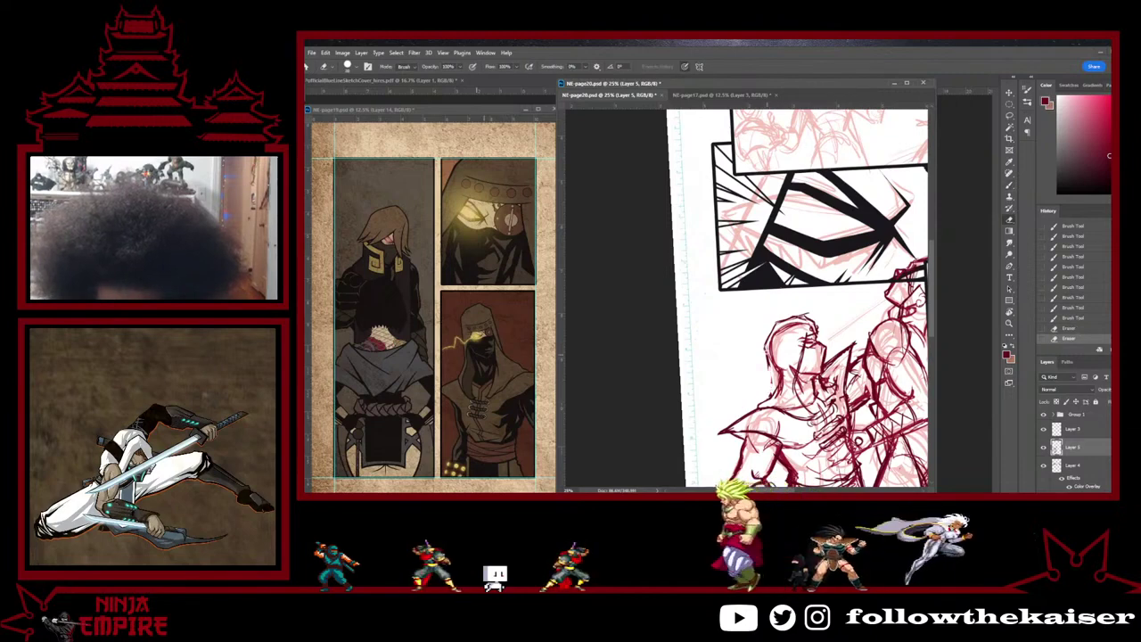
left_click(768, 357)
key("b")
left_click_drag(769, 339, 769, 372)
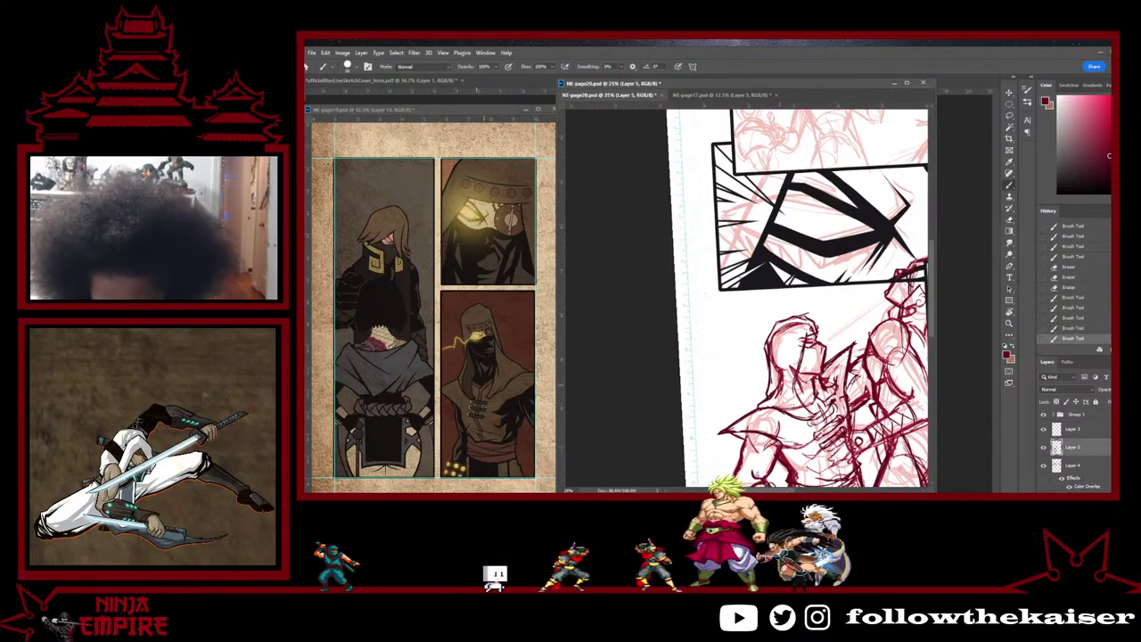
key("e")
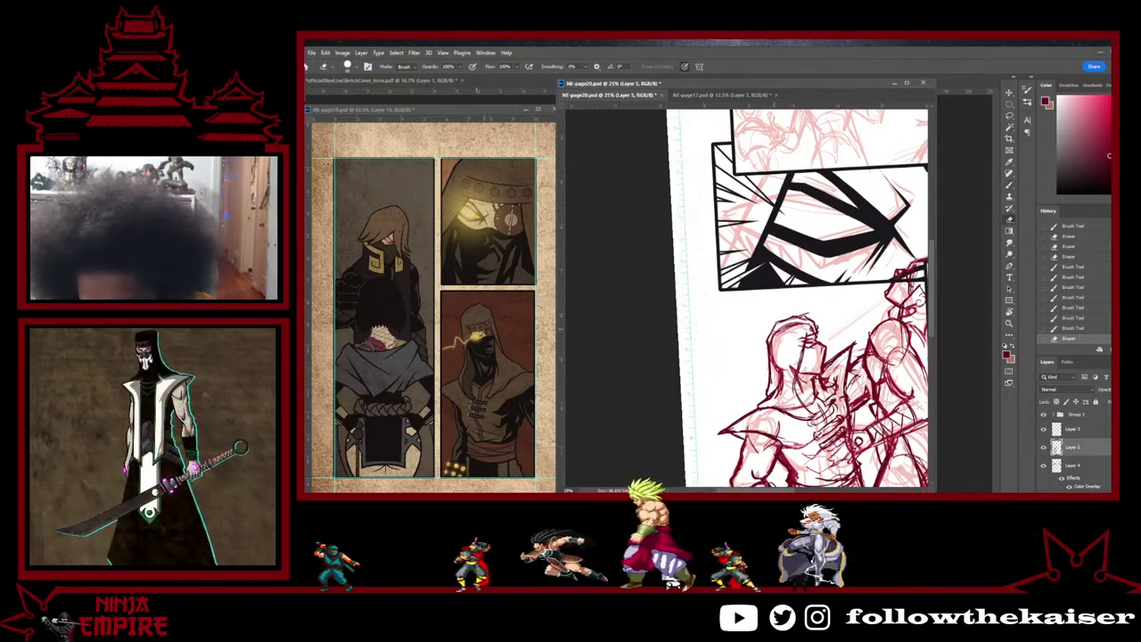
key("b")
mouse_move(770, 323)
left_mouse_down()
mouse_move(772, 333)
mouse_move(817, 322)
left_mouse_up()
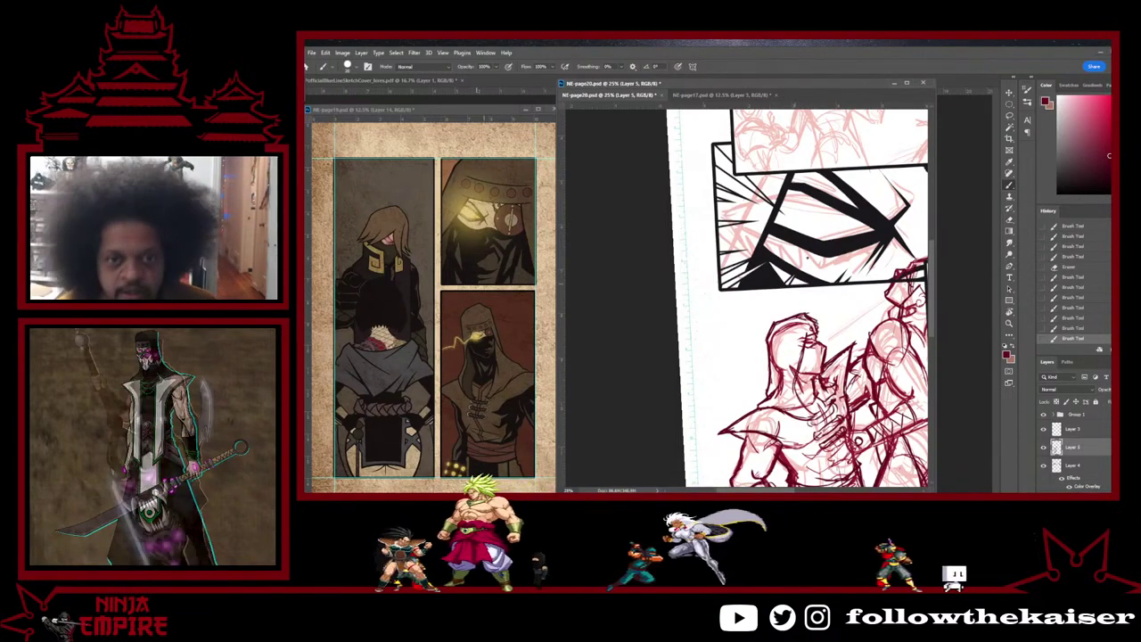
Step: Add a new layer above the fighting figures' sketch, set it to 50% opacity, and fade Layer 5 to 30%
key("ctrl+minus")
key("ctrl+minus")
left_click_drag(922, 426, 815, 358)
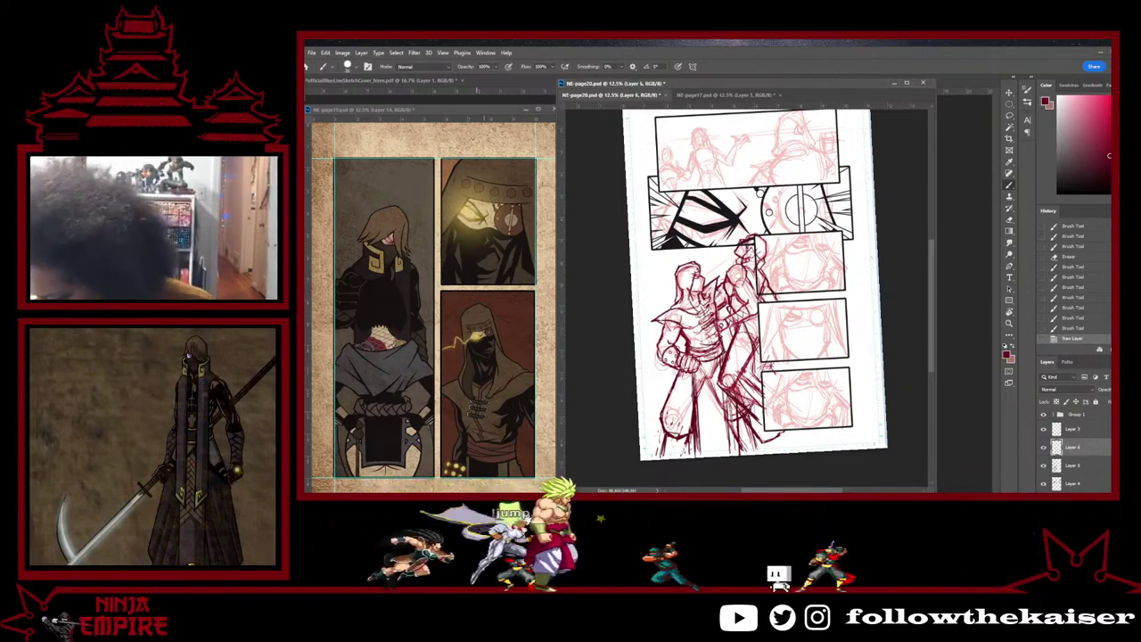
key("5")
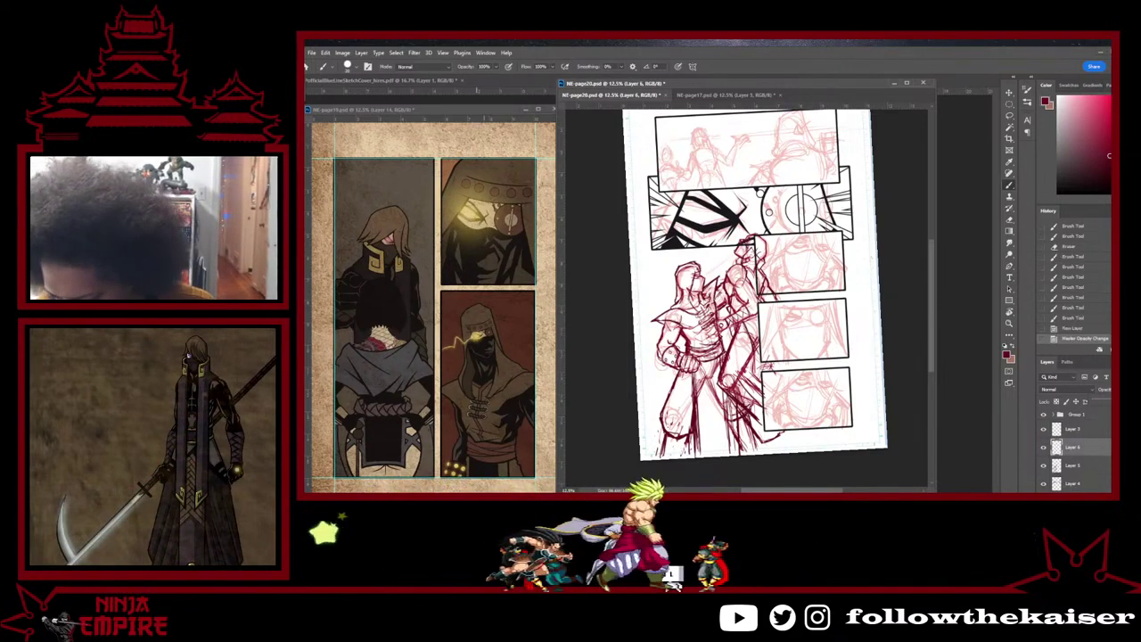
left_click(1095, 468)
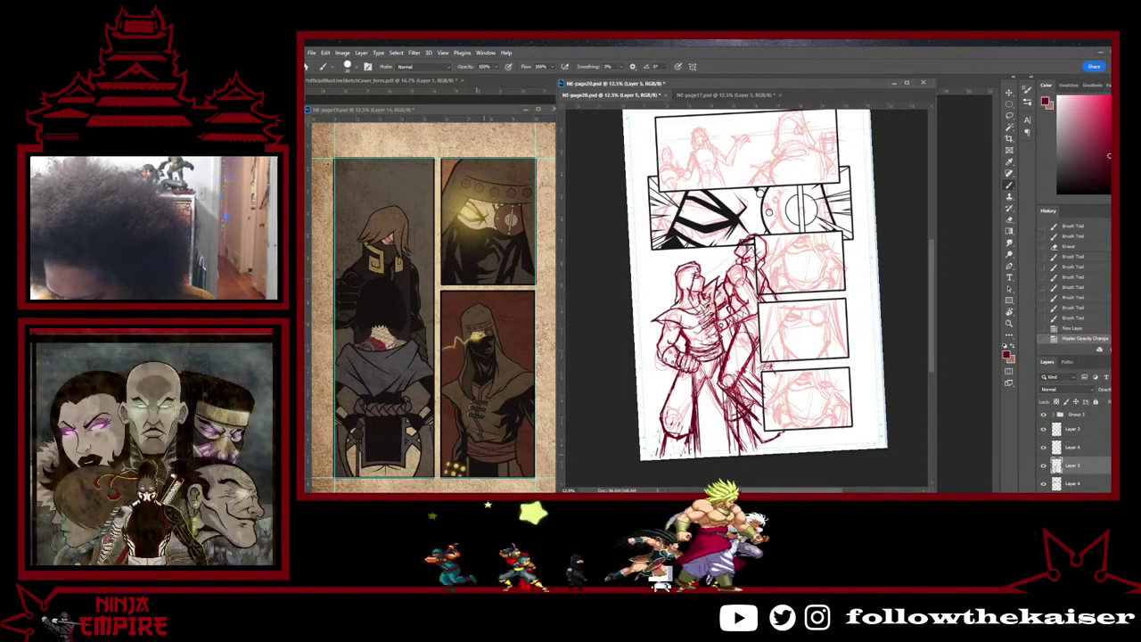
key("3")
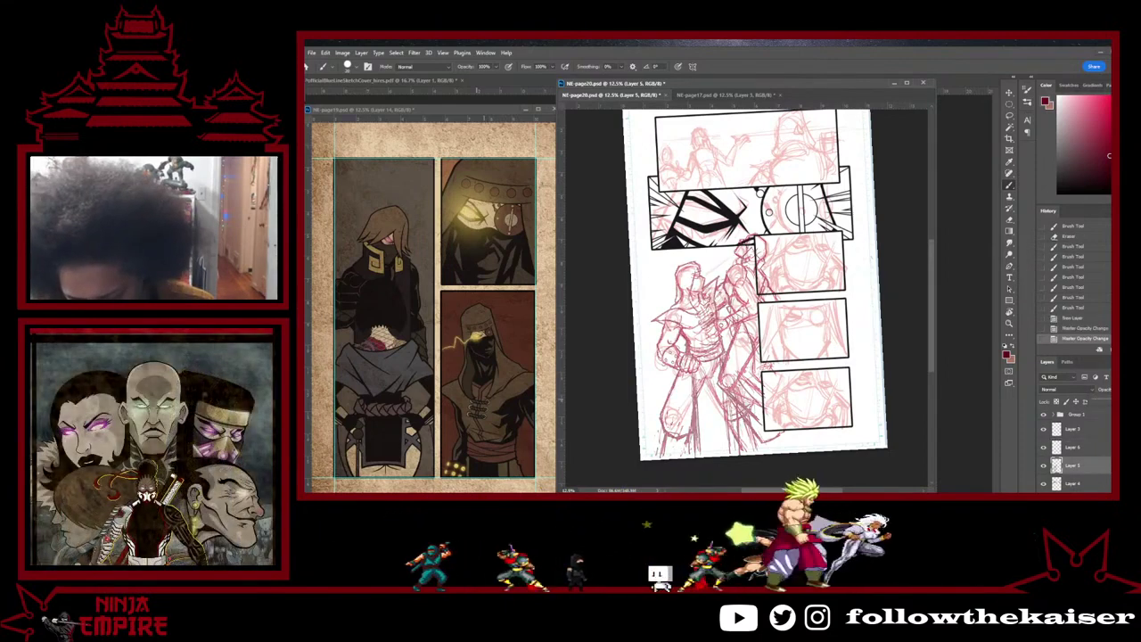
Step: Identify the contents of Layers 4 and 5 by toggling their visibility, and move Layer 5 below Layer 4
left_click(1044, 483)
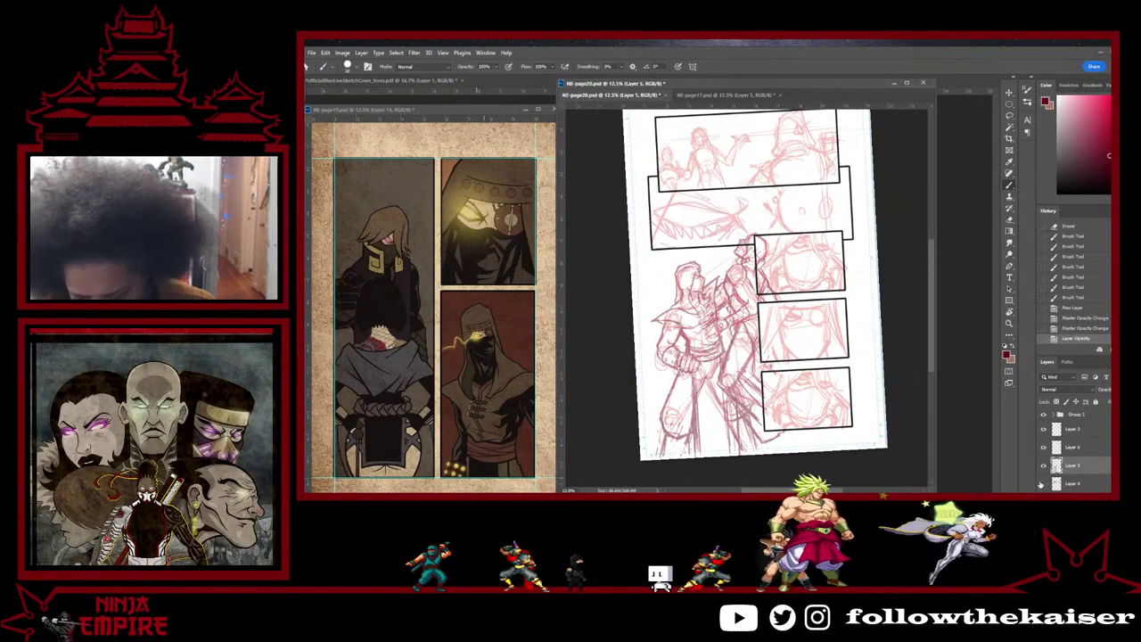
left_click(1041, 484)
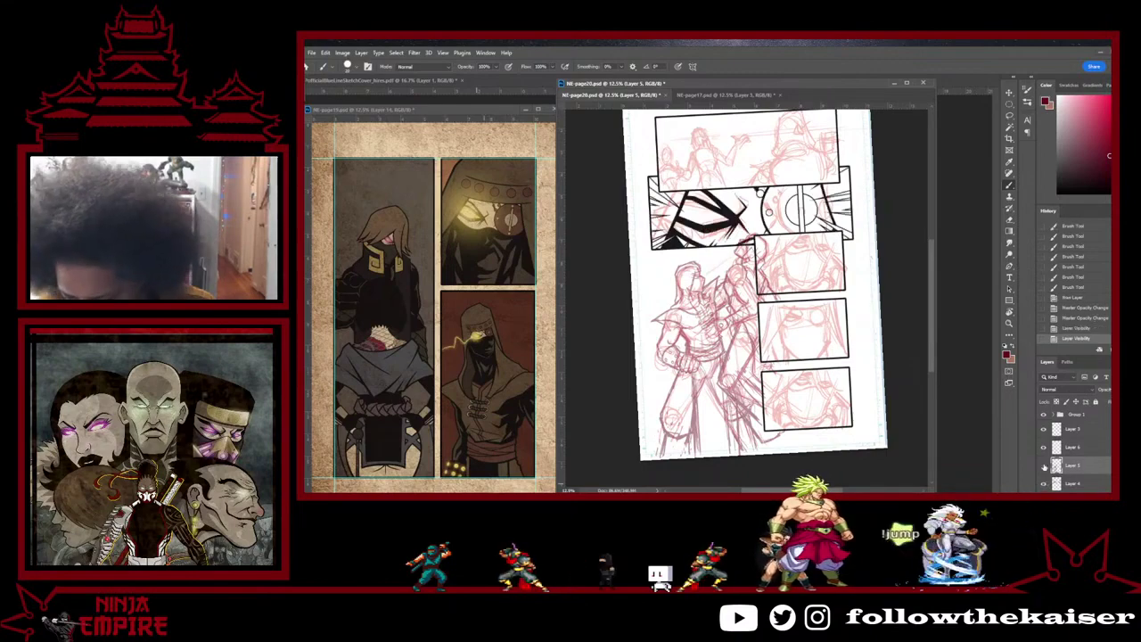
left_click(1044, 465)
left_click(1045, 465)
scroll(1074, 455, "down", 2)
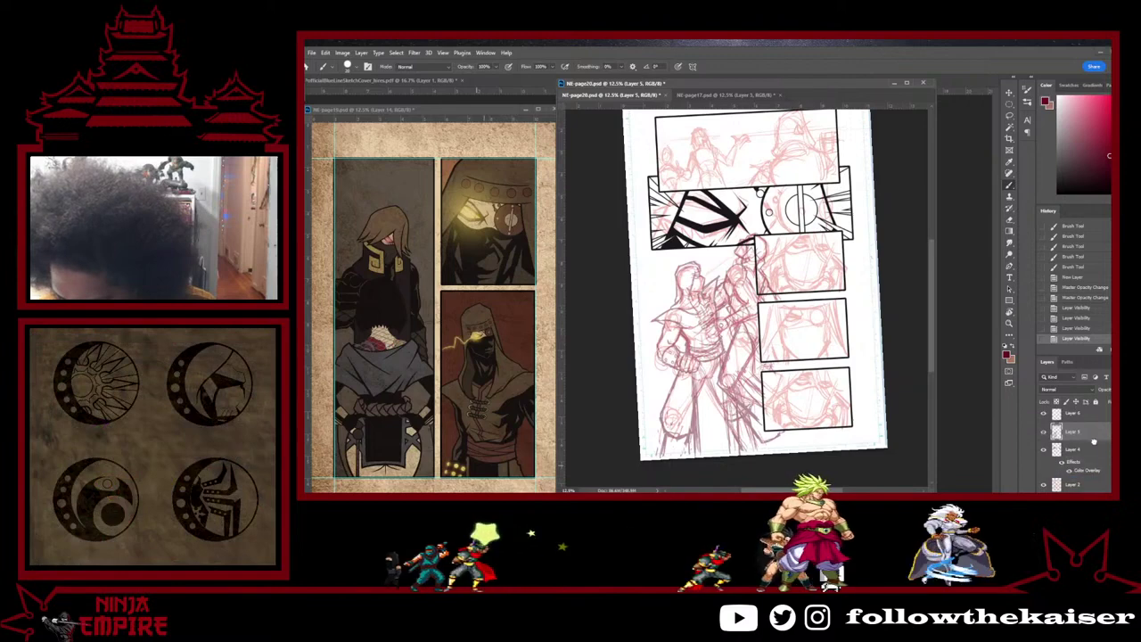
left_click_drag(1094, 441, 1079, 465)
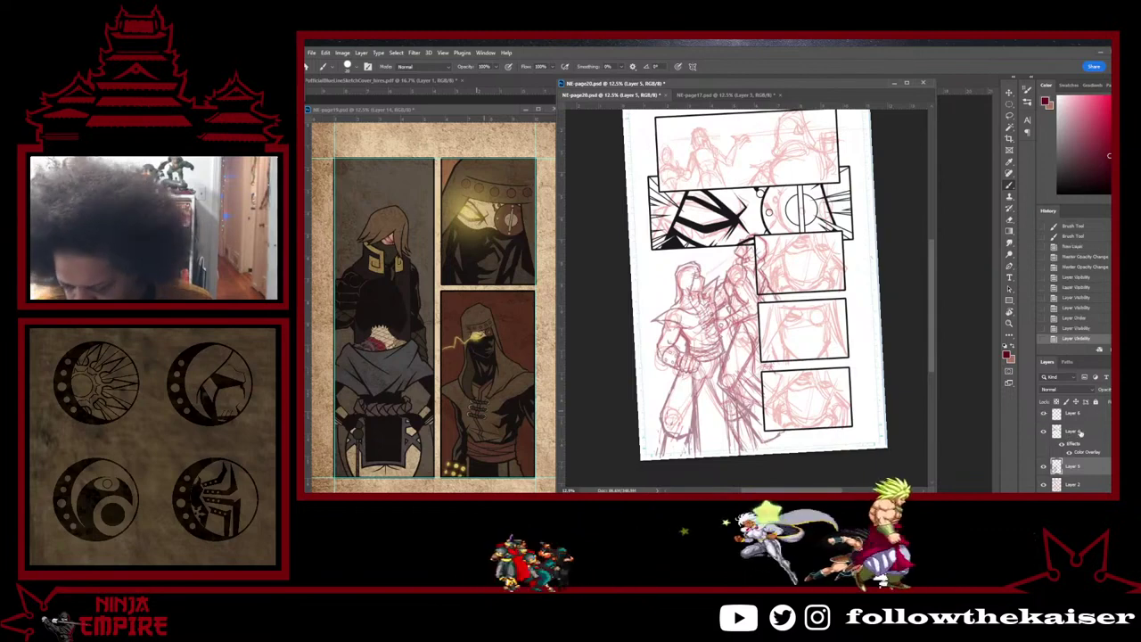
Step: Toggle the visibility of Layer 6 to check its content, and delete Layer 6 and Layer 3
scroll(1074, 446, "up", 2)
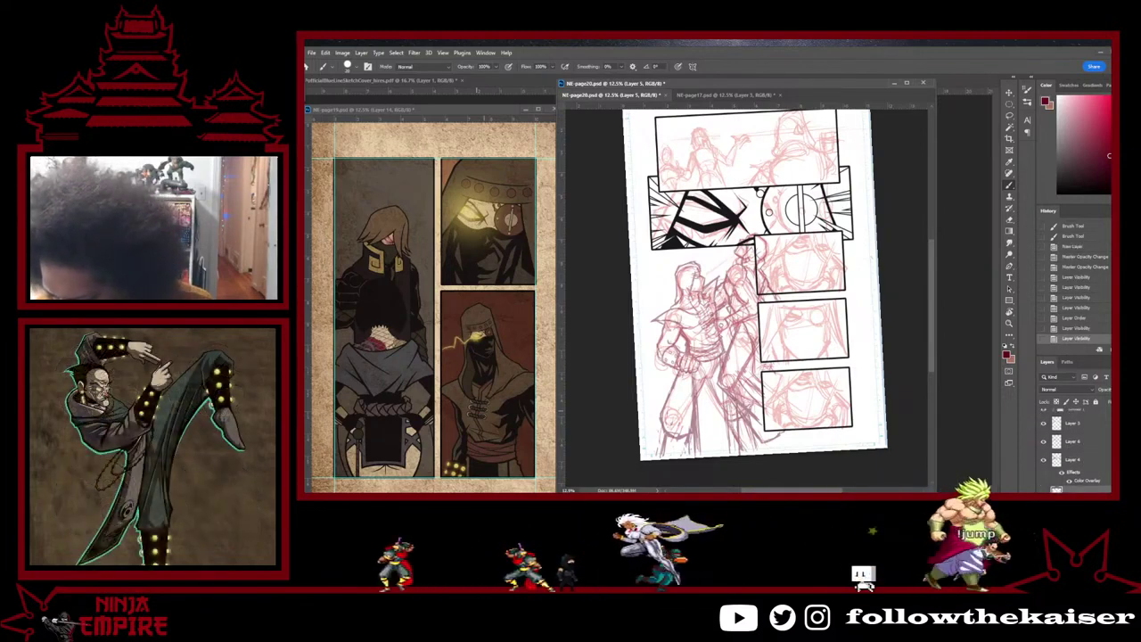
left_click(1045, 443)
left_click(1044, 443)
left_click(1044, 444)
left_click(1045, 443)
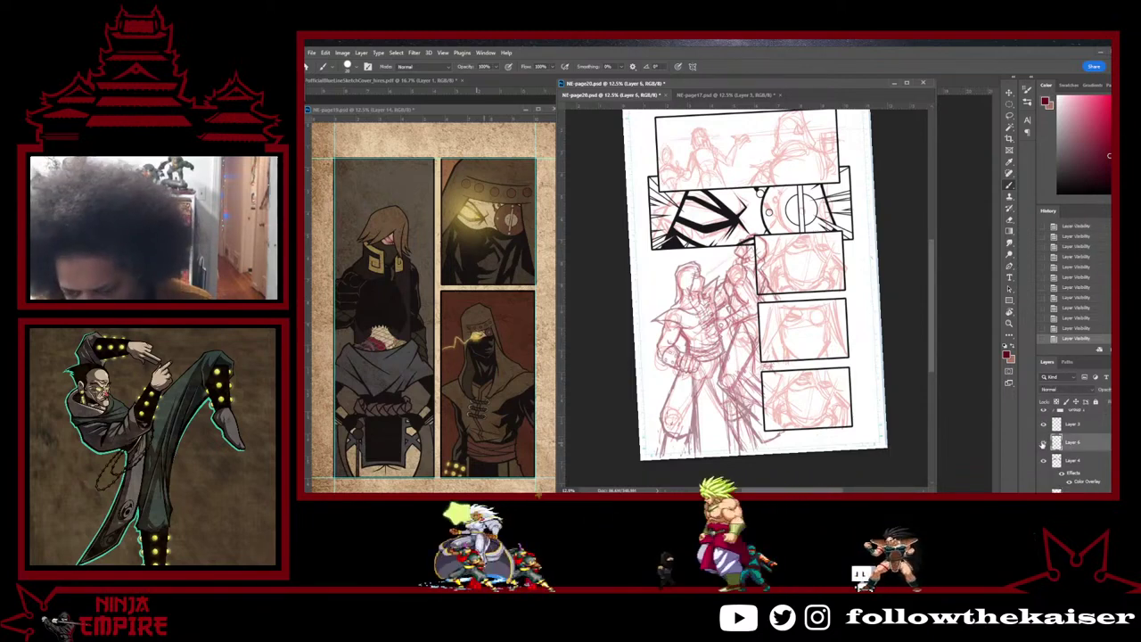
key("Delete")
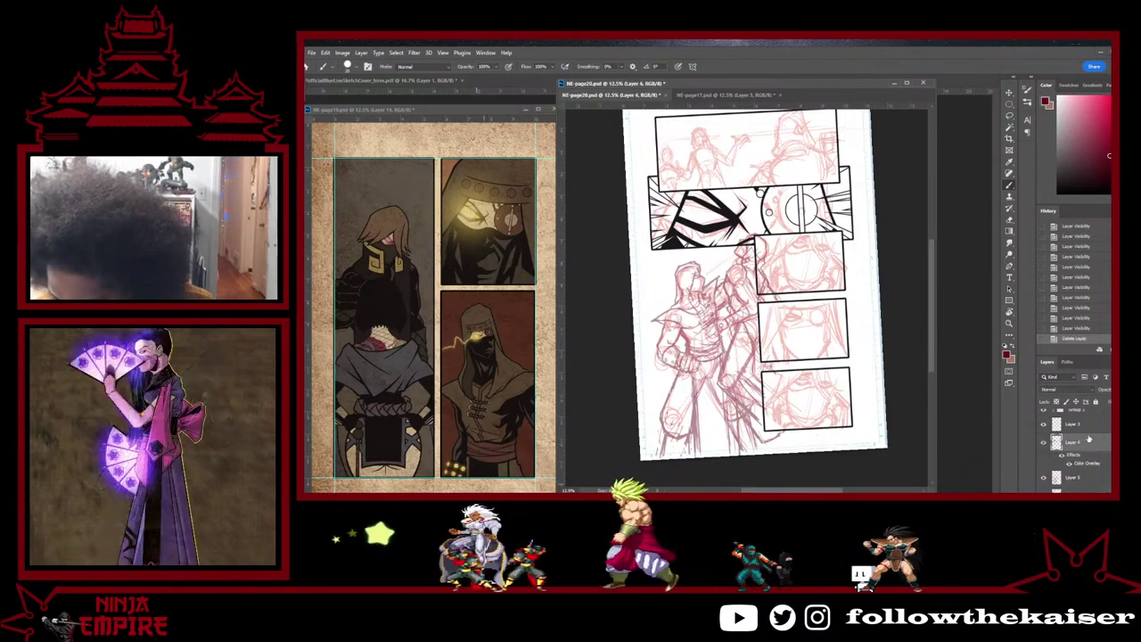
key("Delete")
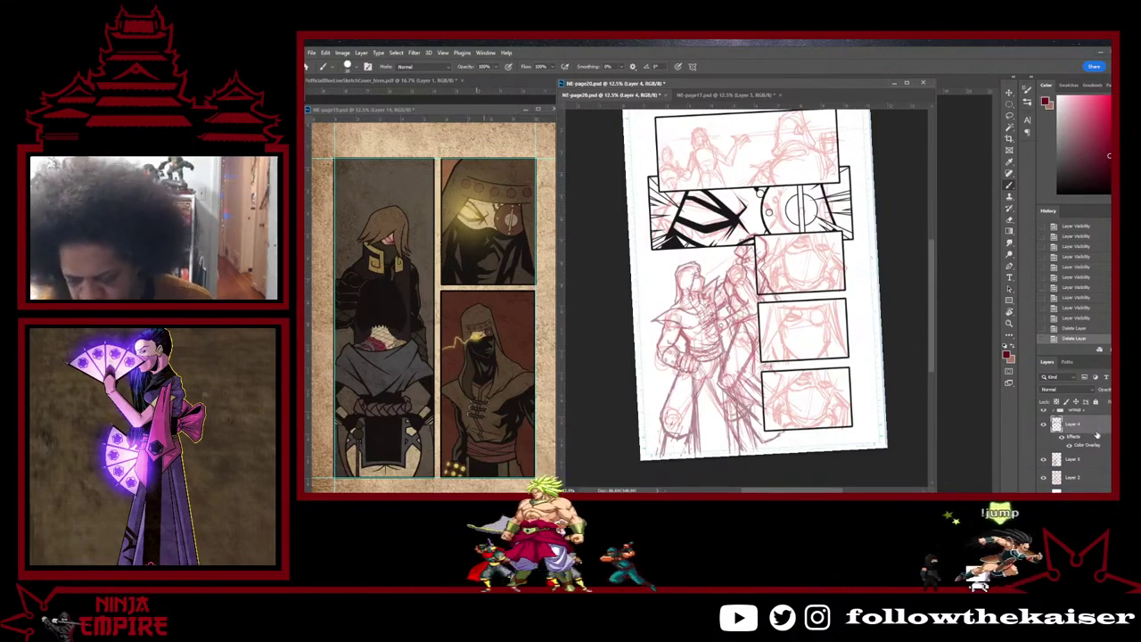
Step: Create a new empty layer above Layer 4 and sample black from the inked eye panel as the brush colour
key("ctrl+shift+alt+n")
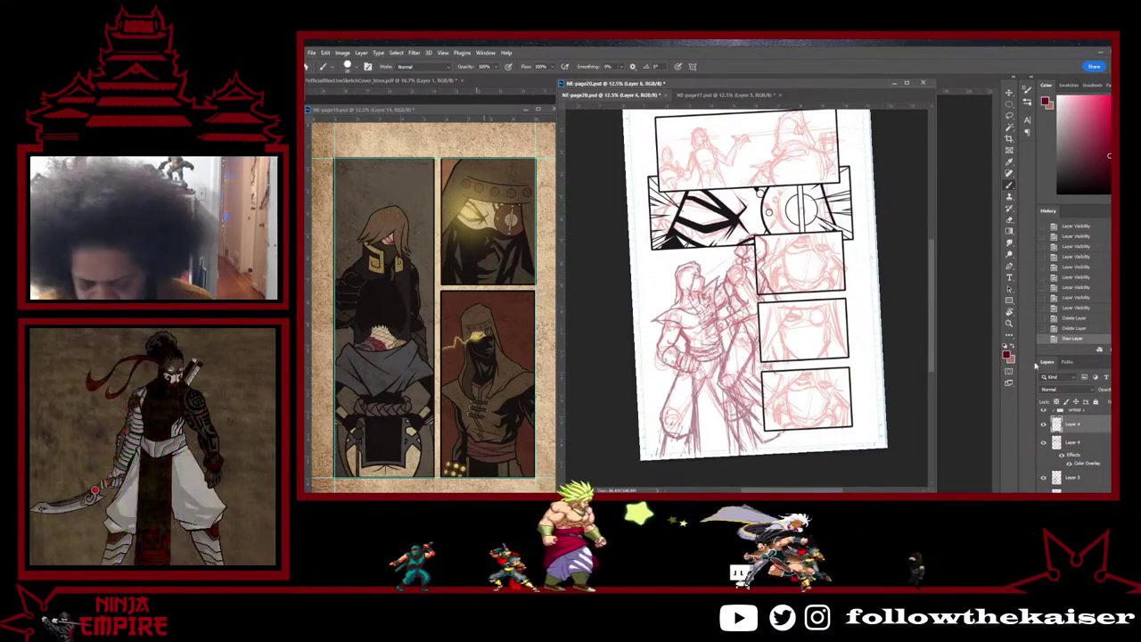
left_click(704, 225, "alt")
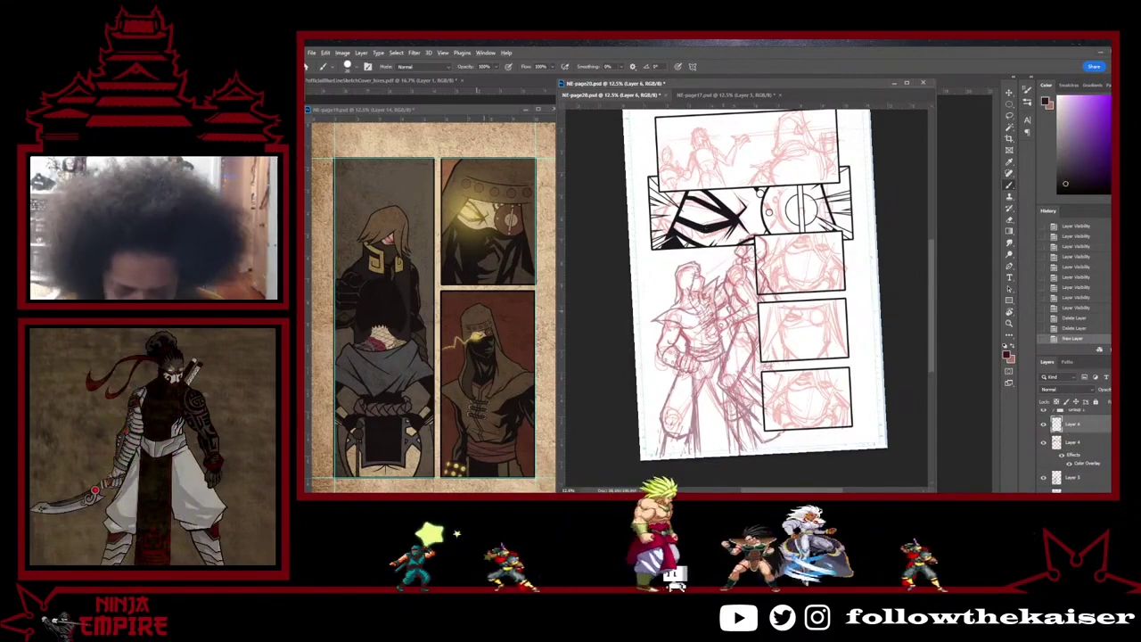
Step: Ink a tapered black brow line across the hooded figure's face with the Brush tool, undoing the last surplus stroke
left_click(701, 293, "ctrl")
left_click(701, 293, "ctrl")
left_click(701, 293, "ctrl")
left_click(701, 293, "ctrl")
left_click_drag(701, 293, 783, 350)
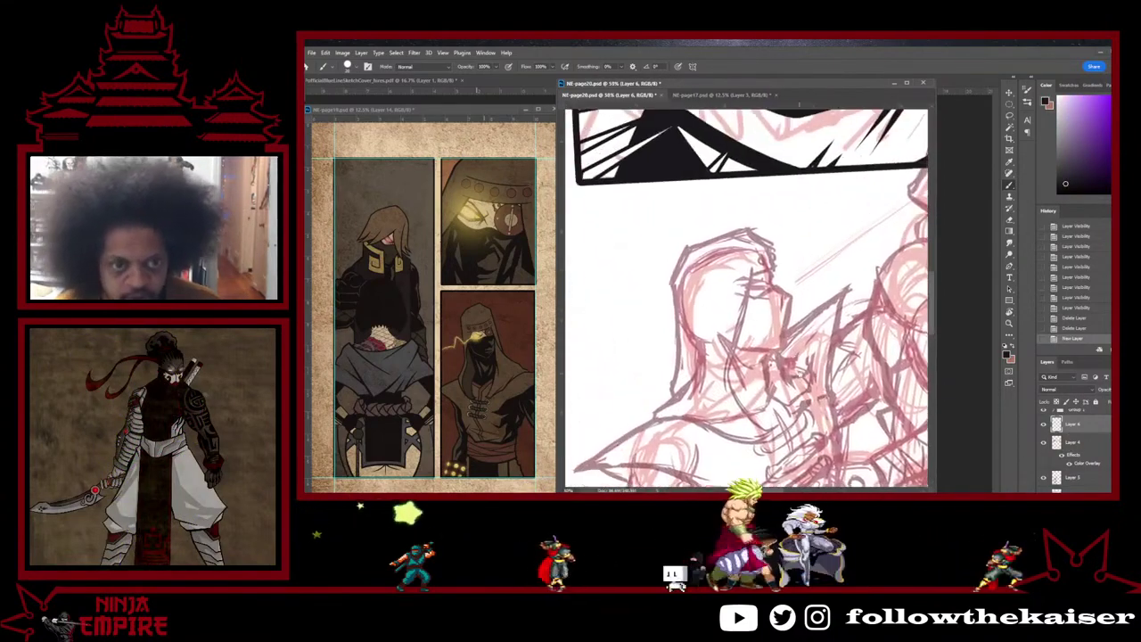
left_click(792, 334, "ctrl")
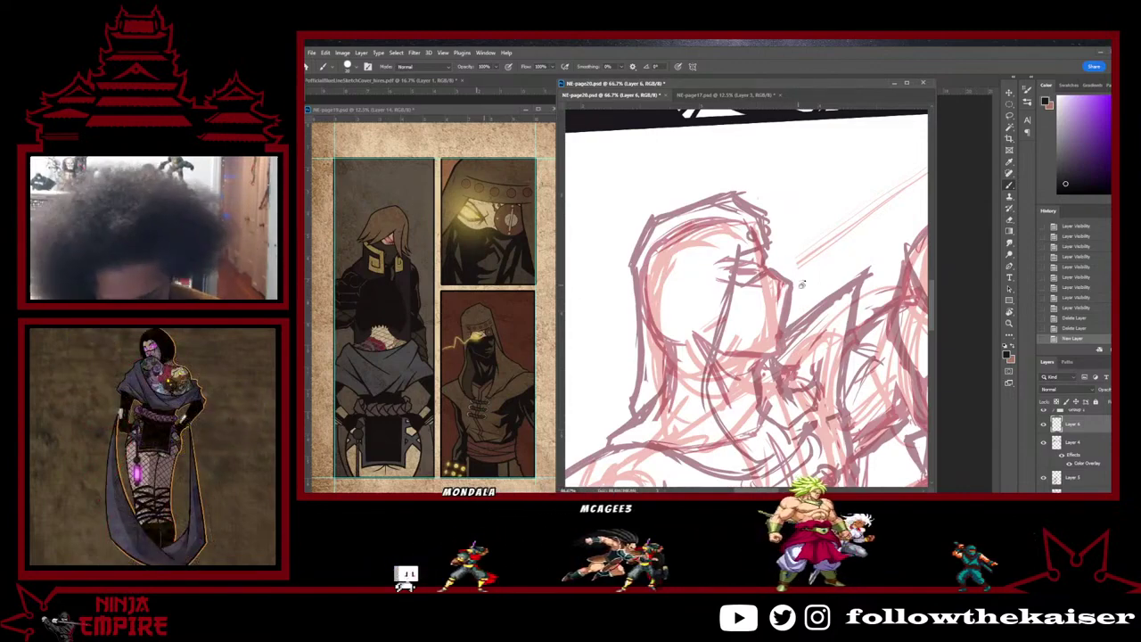
key("r")
left_click_drag(802, 284, 764, 153)
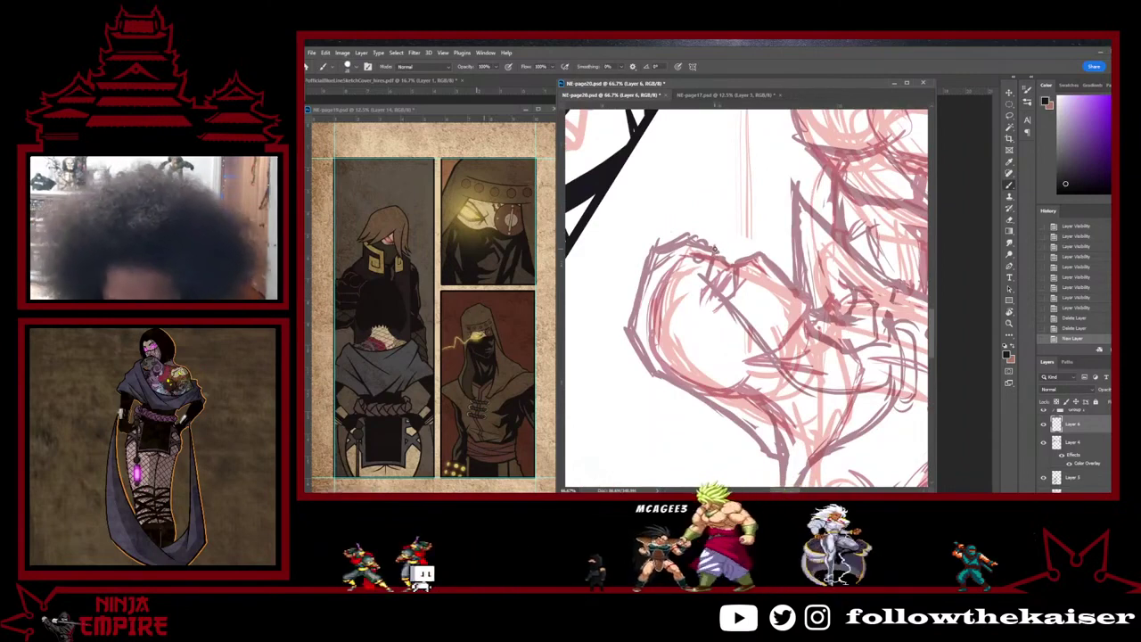
scroll(714, 260, "up", 2)
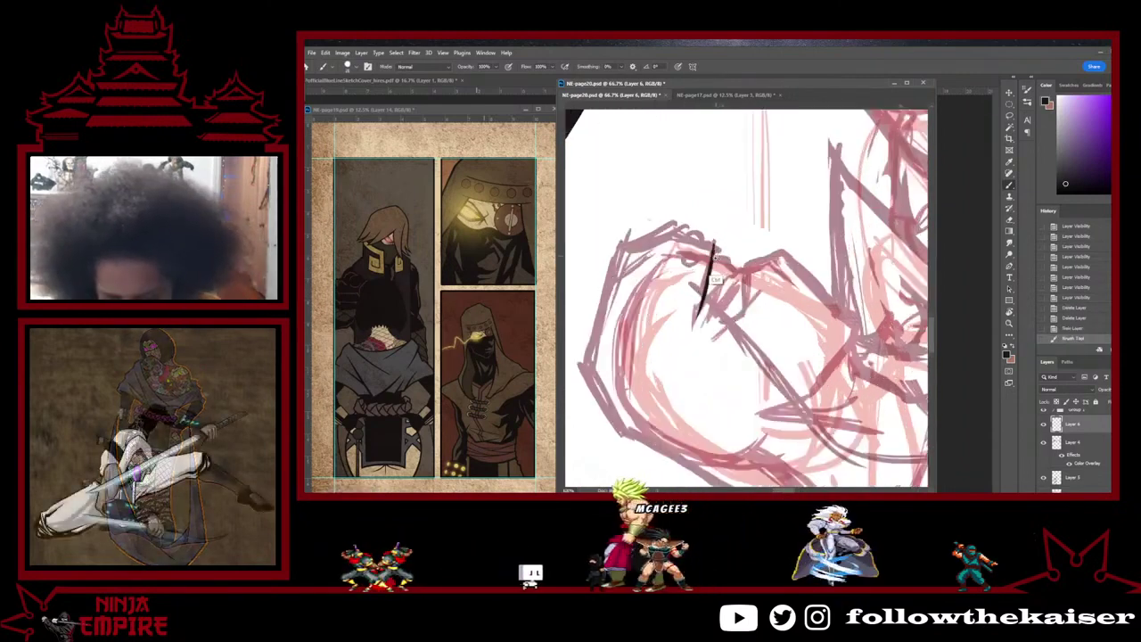
left_click_drag(711, 233, 672, 408)
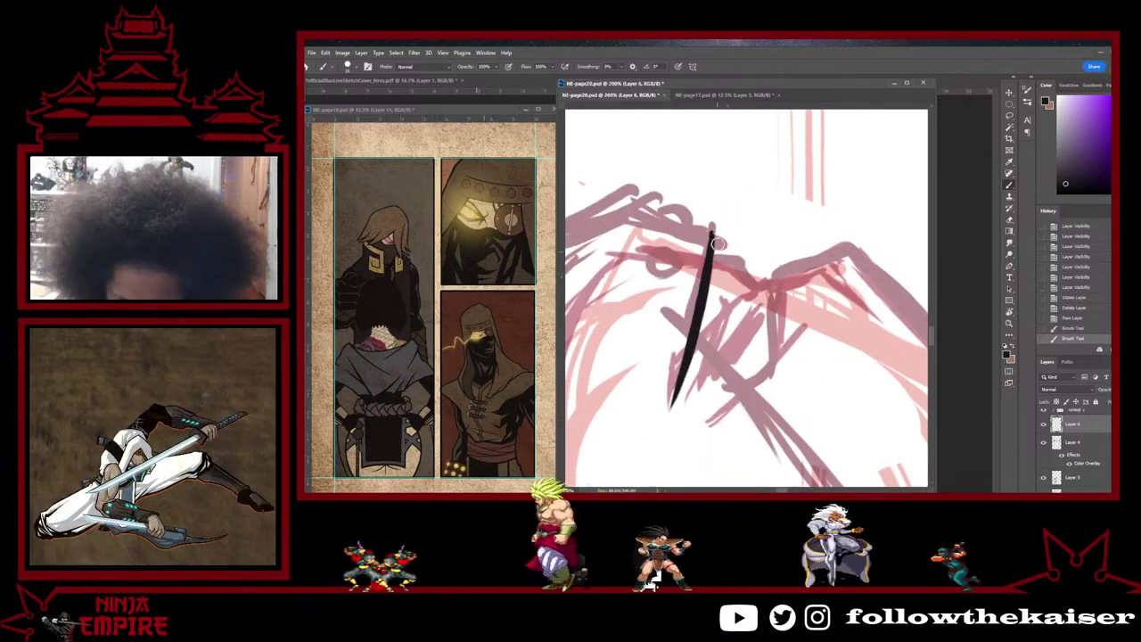
mouse_move(713, 230)
left_mouse_down()
mouse_move(706, 305)
mouse_move(670, 419)
left_mouse_up()
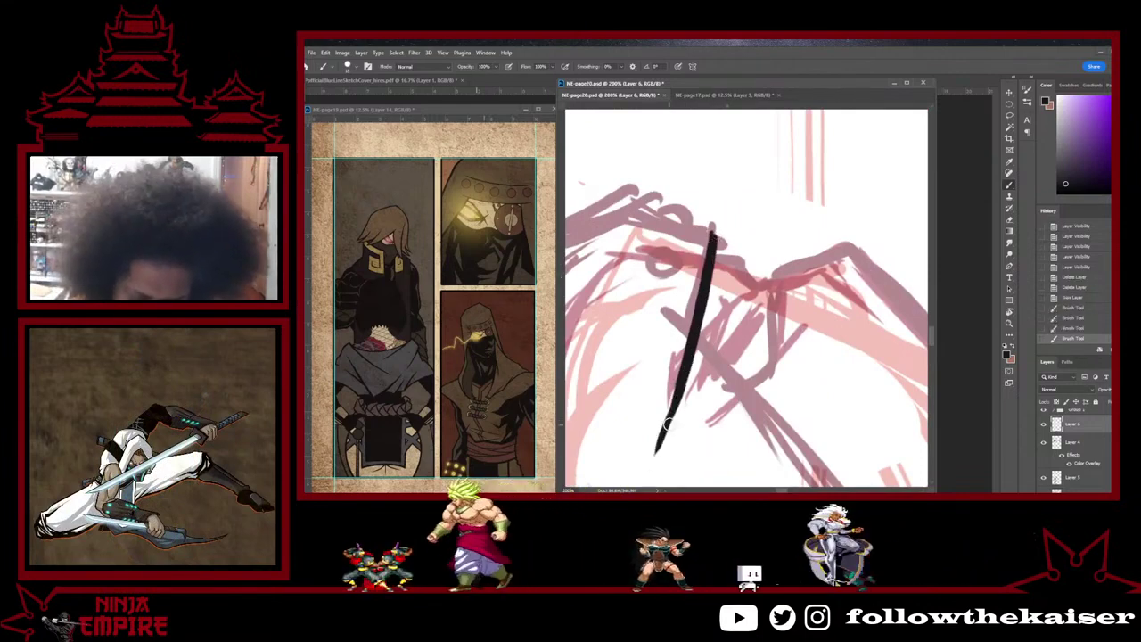
key("ctrl+z")
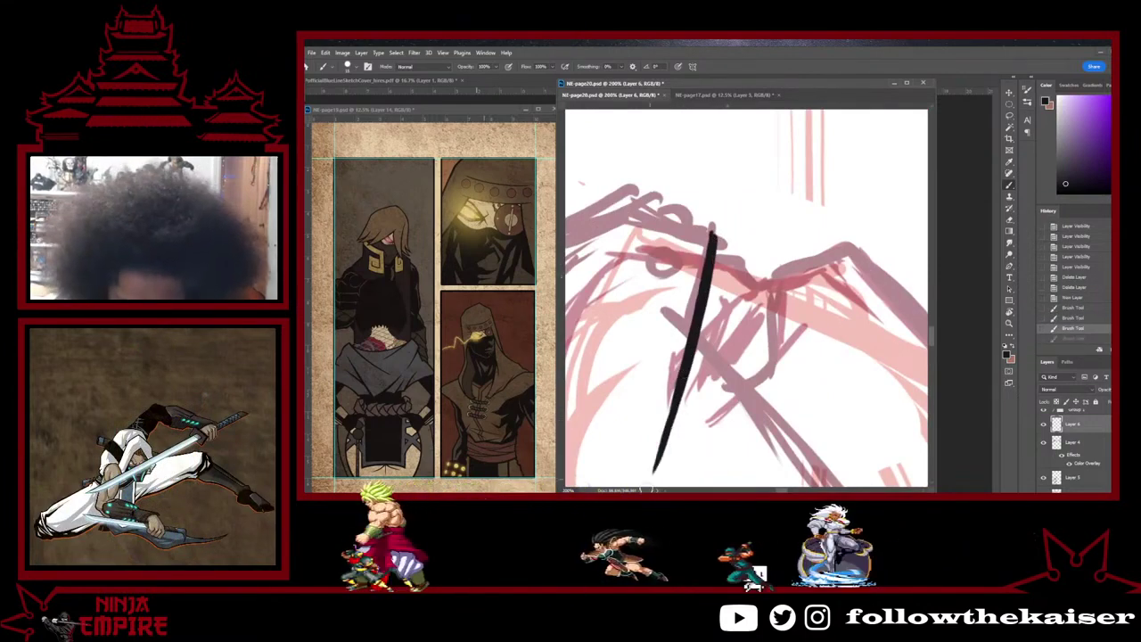
Step: Try a diagonal ink stroke from the brow line down the hooded figure's face, and undo it
mouse_move(824, 452)
left_mouse_down()
mouse_move(839, 293)
mouse_move(785, 383)
mouse_move(800, 349)
left_mouse_up()
key("r")
key("ctrl+minus")
key("ctrl+minus")
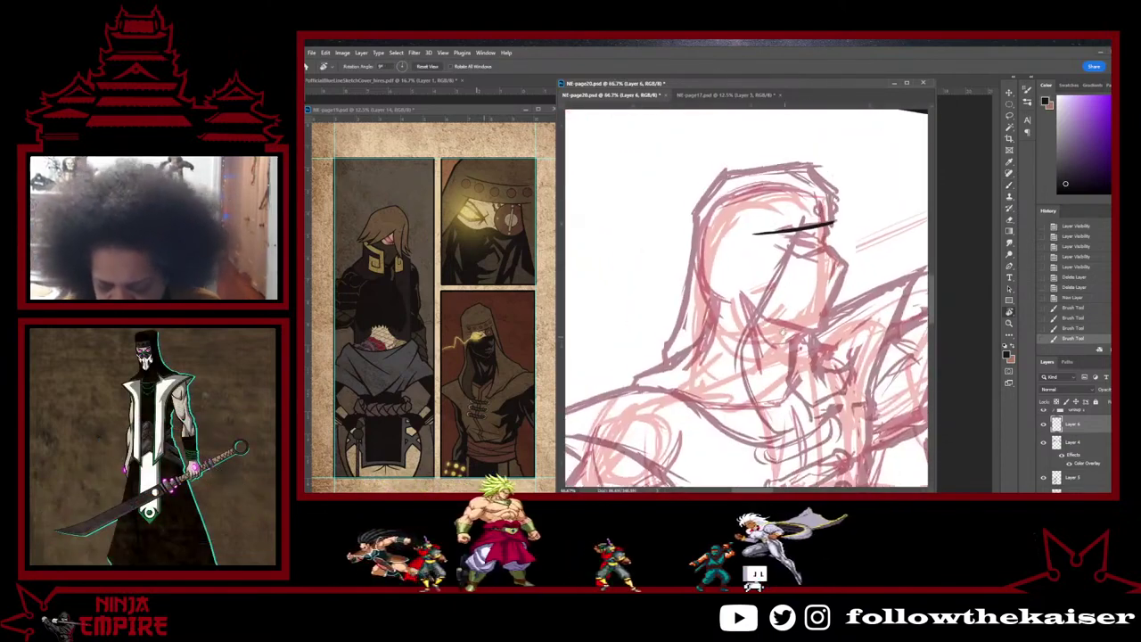
mouse_move(792, 270)
left_mouse_down()
mouse_move(797, 253)
mouse_move(777, 266)
left_mouse_up()
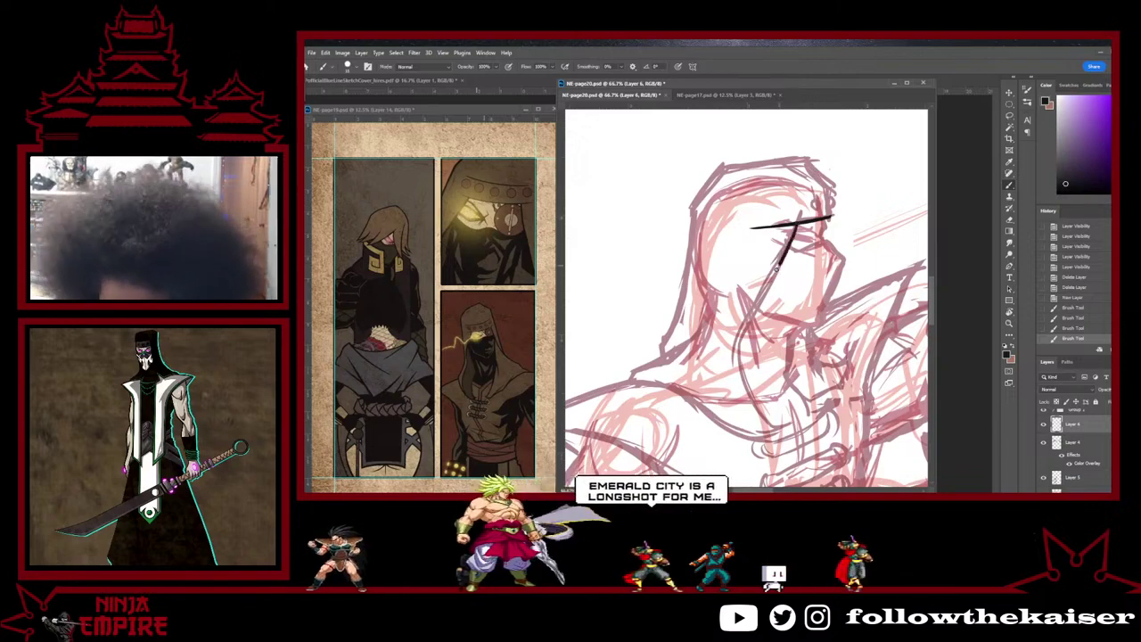
key("ctrl+z")
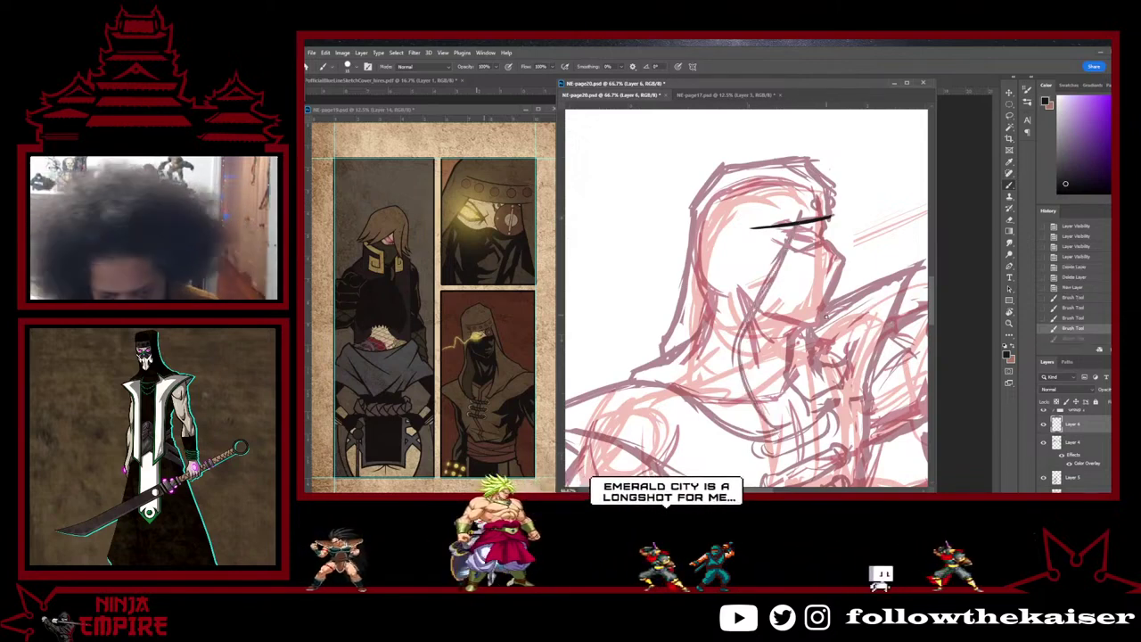
Step: Undo the last extension of the brow line, keeping the earlier brush state in the history
key("ctrl+5")
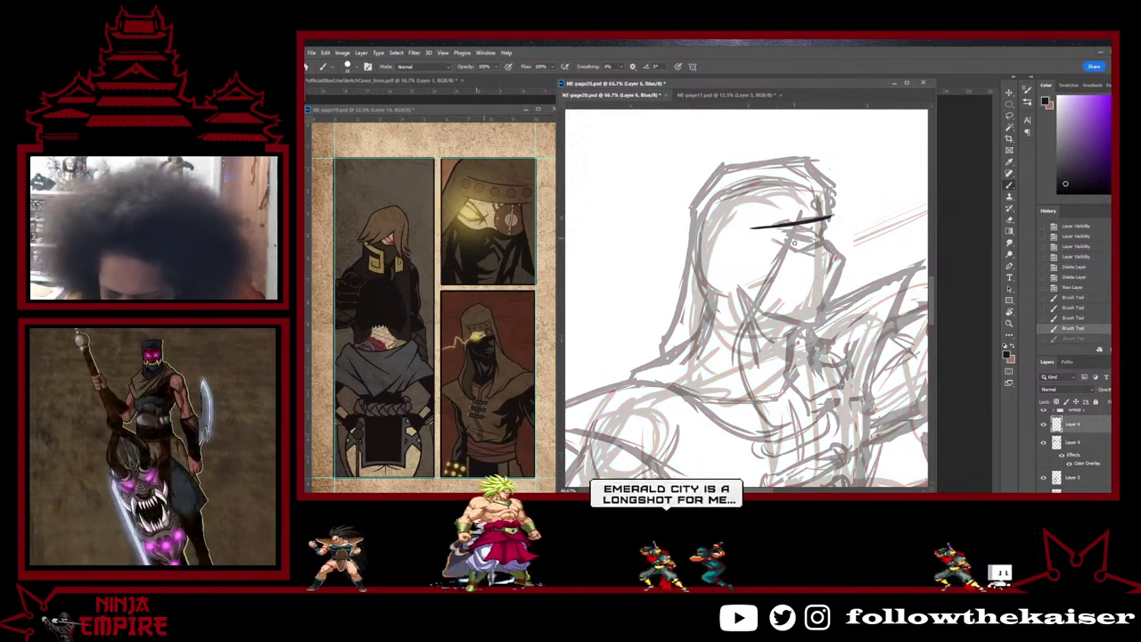
key("ctrl+z")
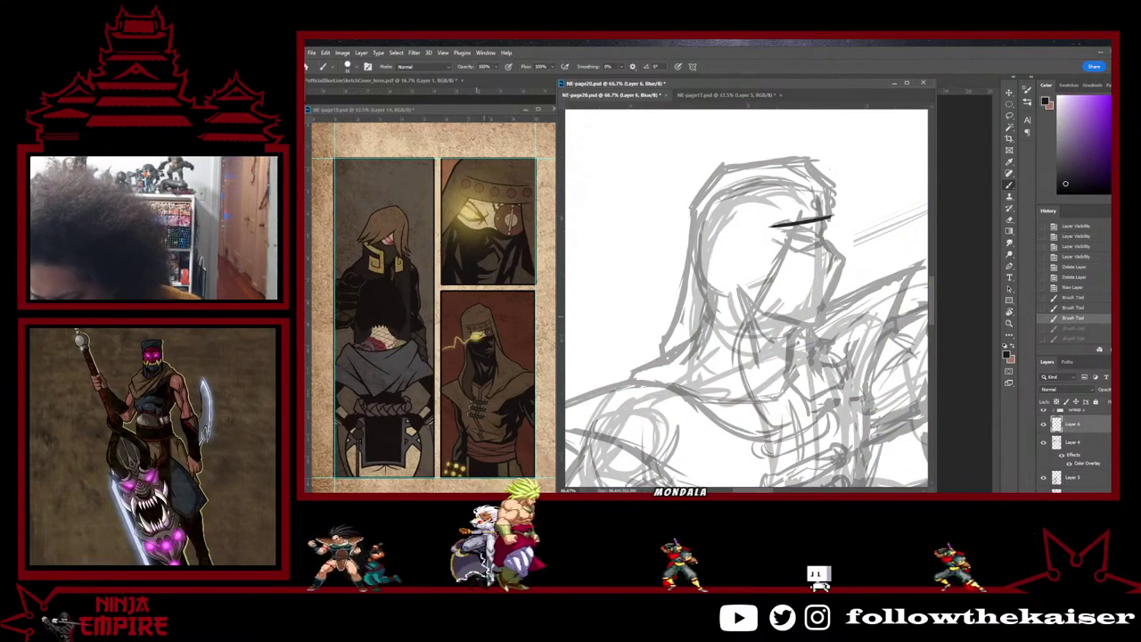
left_click(1088, 337)
left_click(1074, 318)
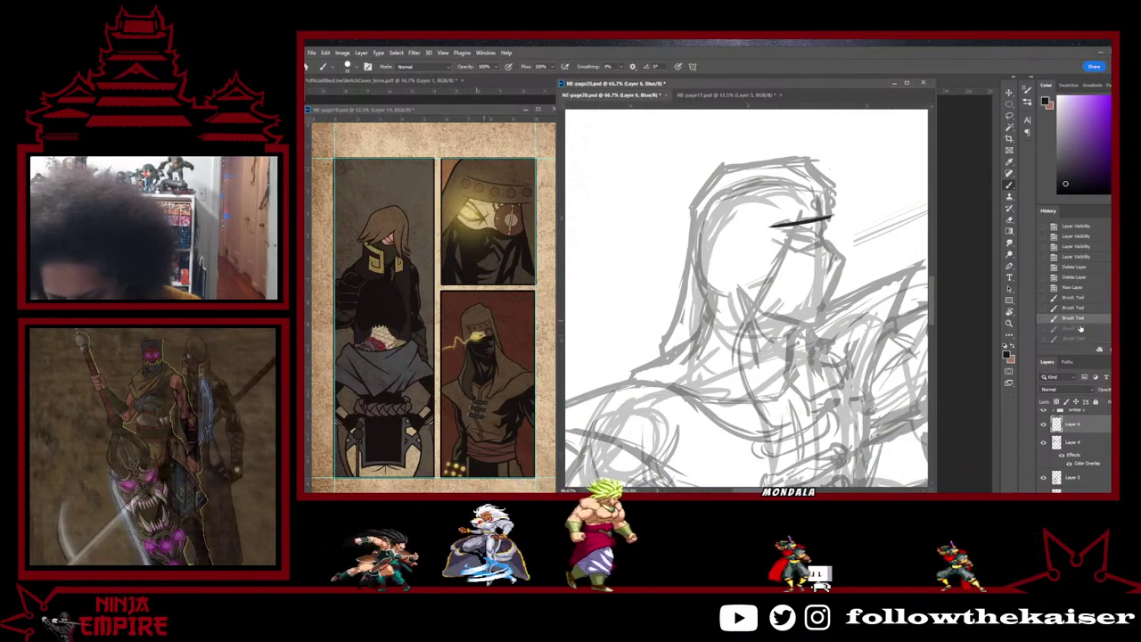
scroll(818, 379, "down", 4)
scroll(818, 379, "down", 2)
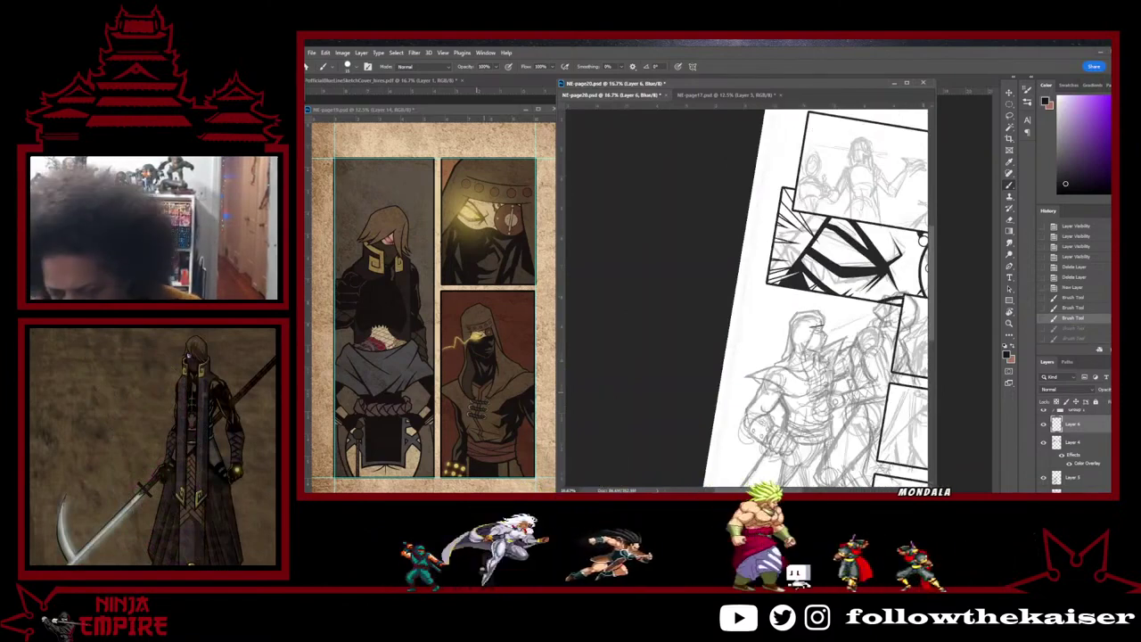
left_click_drag(924, 379, 847, 384)
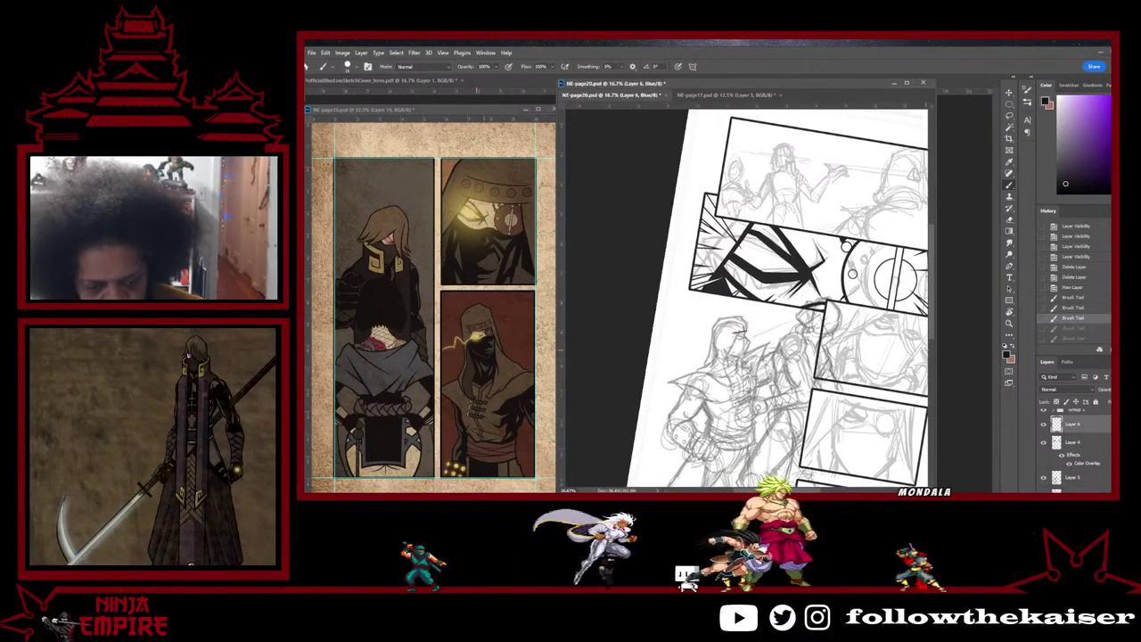
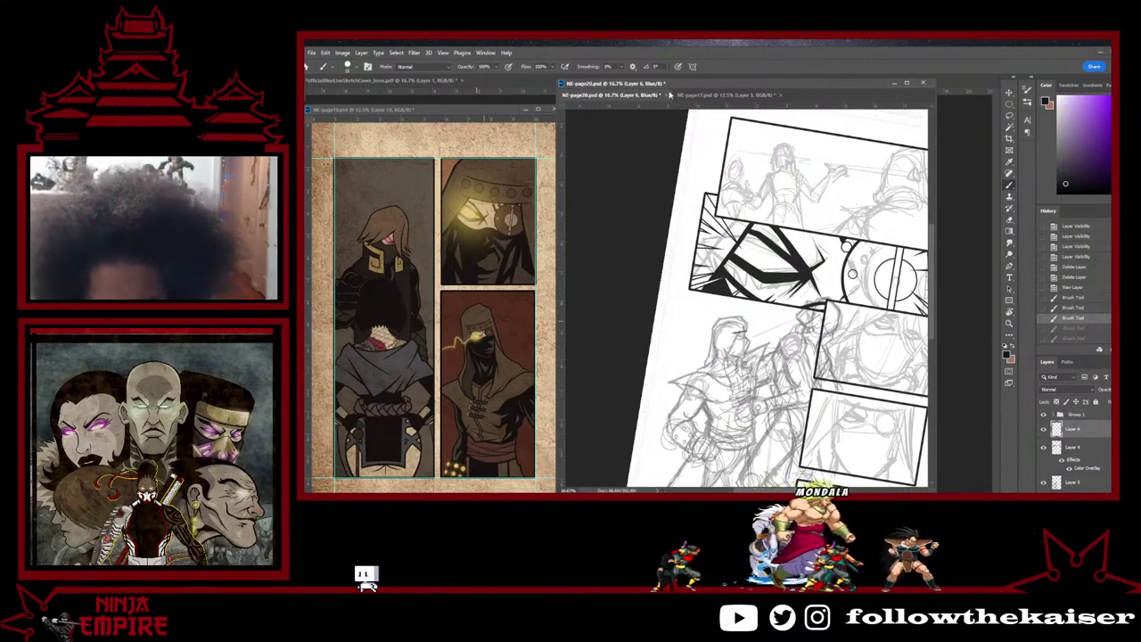
Step: Compare the page with NE-page17.psd and choose RGB Color as the image mode of NE-page20.psd
left_click(738, 96)
left_click(657, 94)
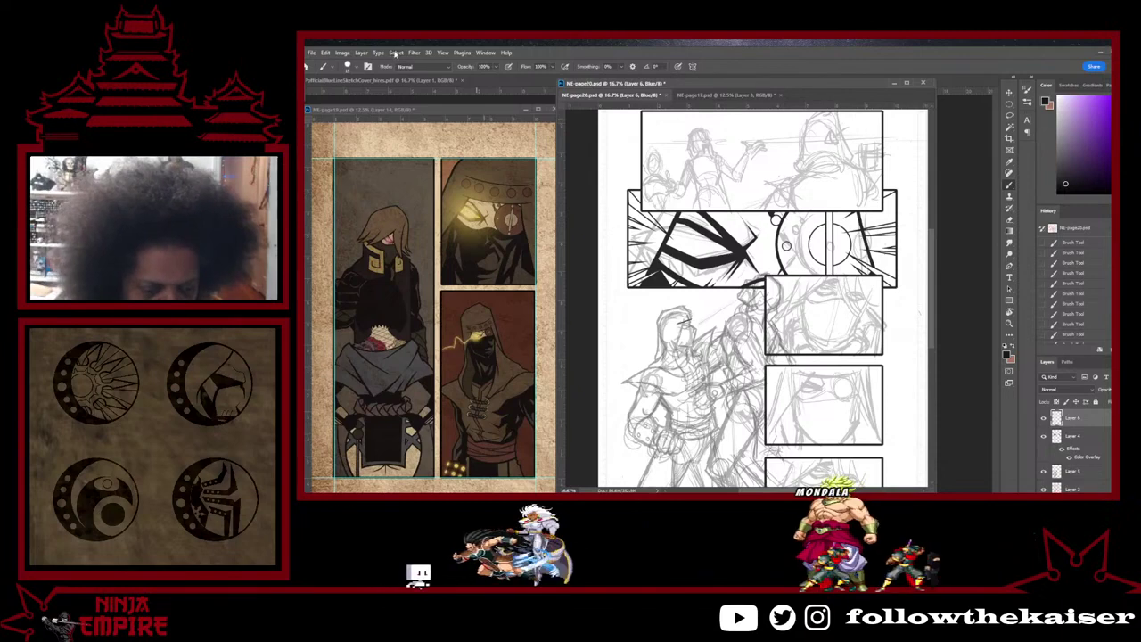
left_click(343, 52)
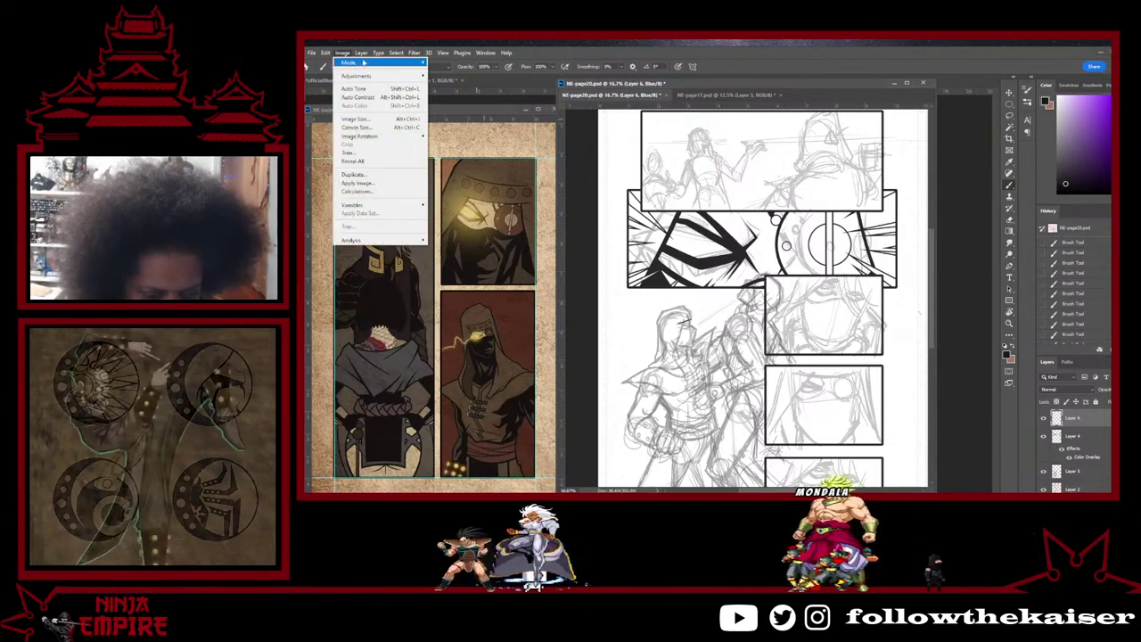
mouse_move(390, 76)
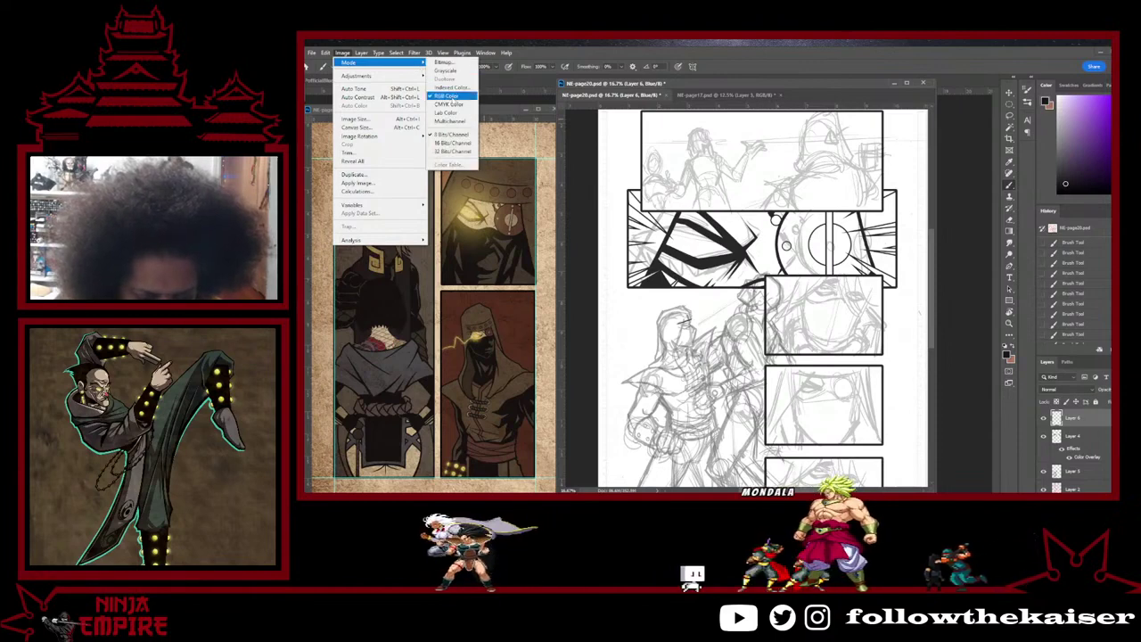
left_click(453, 97)
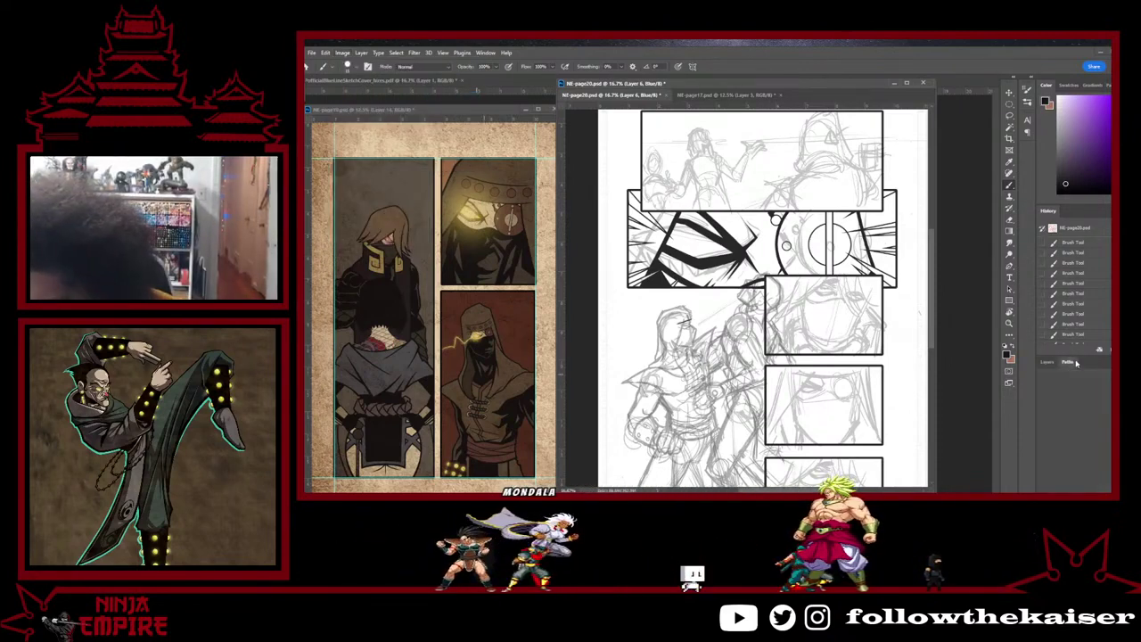
Step: Hide and reshow Layer 6 to check whether it affects the page's colour display
scroll(1075, 446, "up", 1)
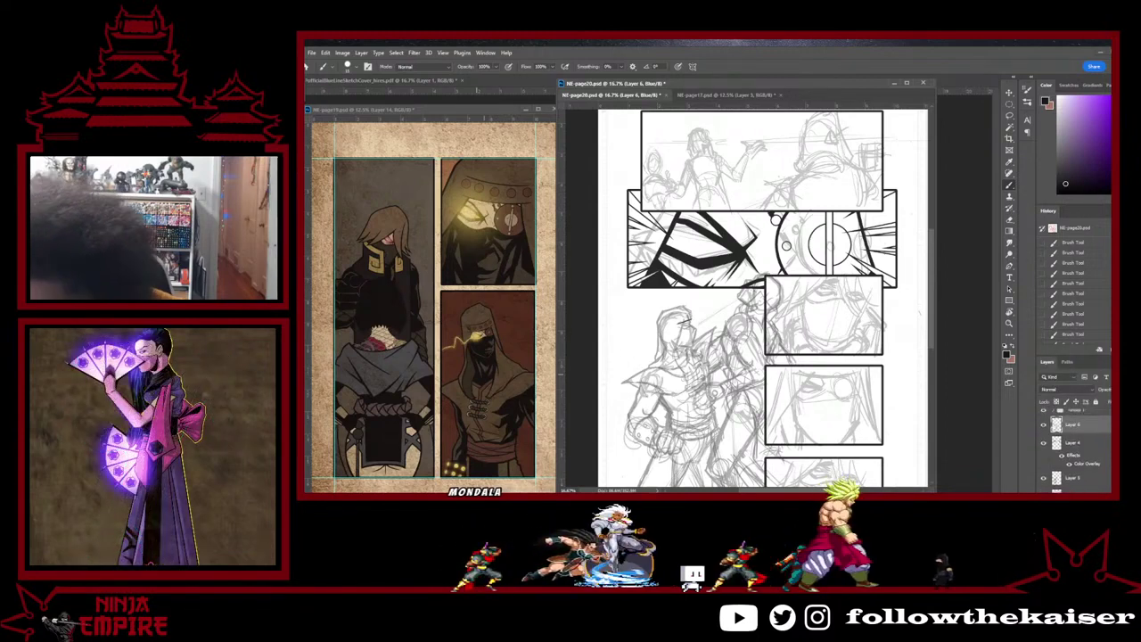
left_click(1045, 427)
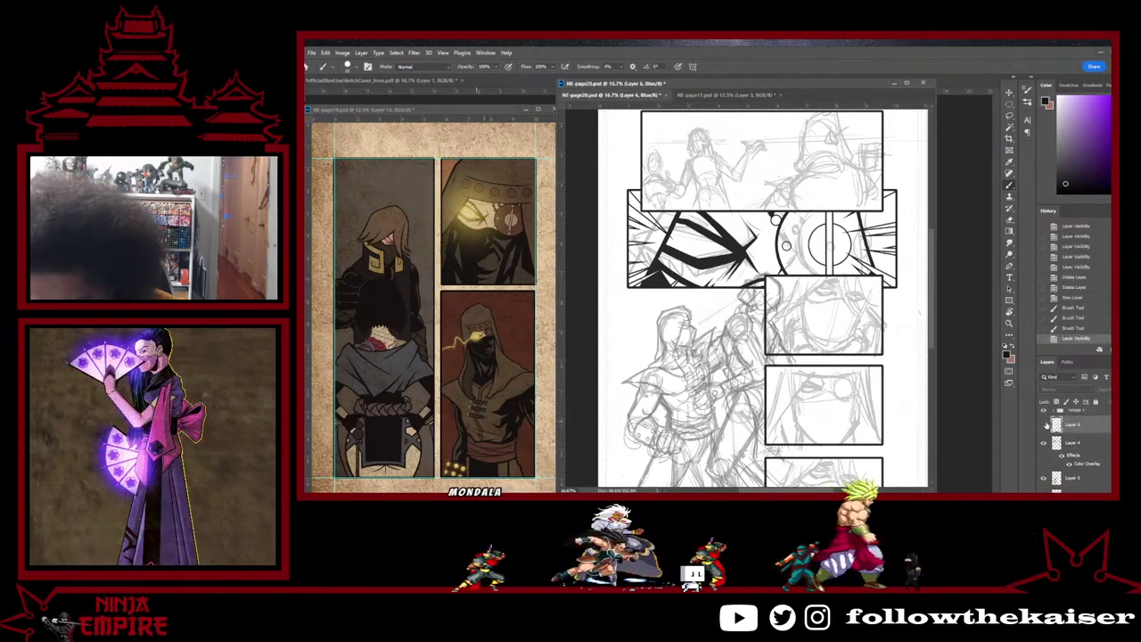
left_click(1093, 492)
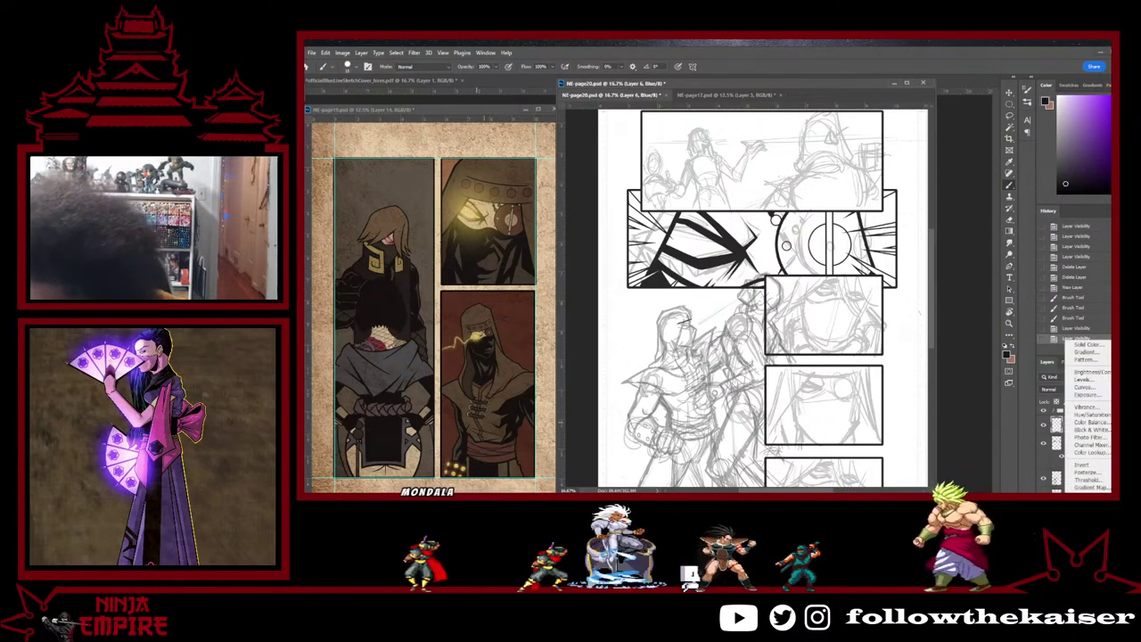
left_click(1016, 464)
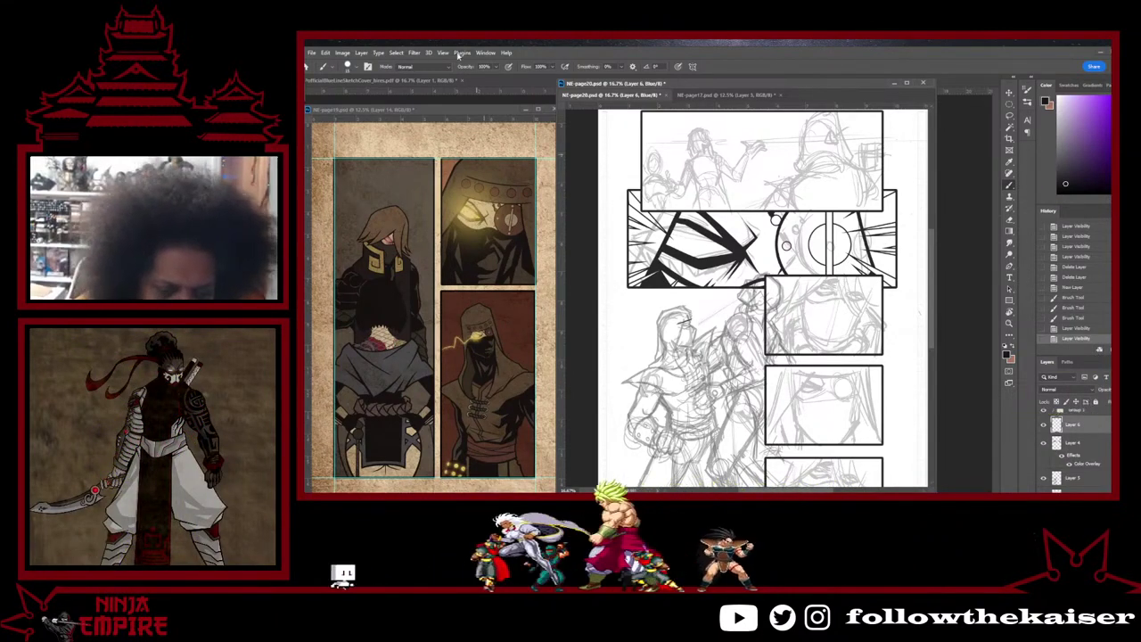
Step: Restore the page's full-colour display by making the RGB composite channel visible
left_click(485, 52)
mouse_move(492, 62)
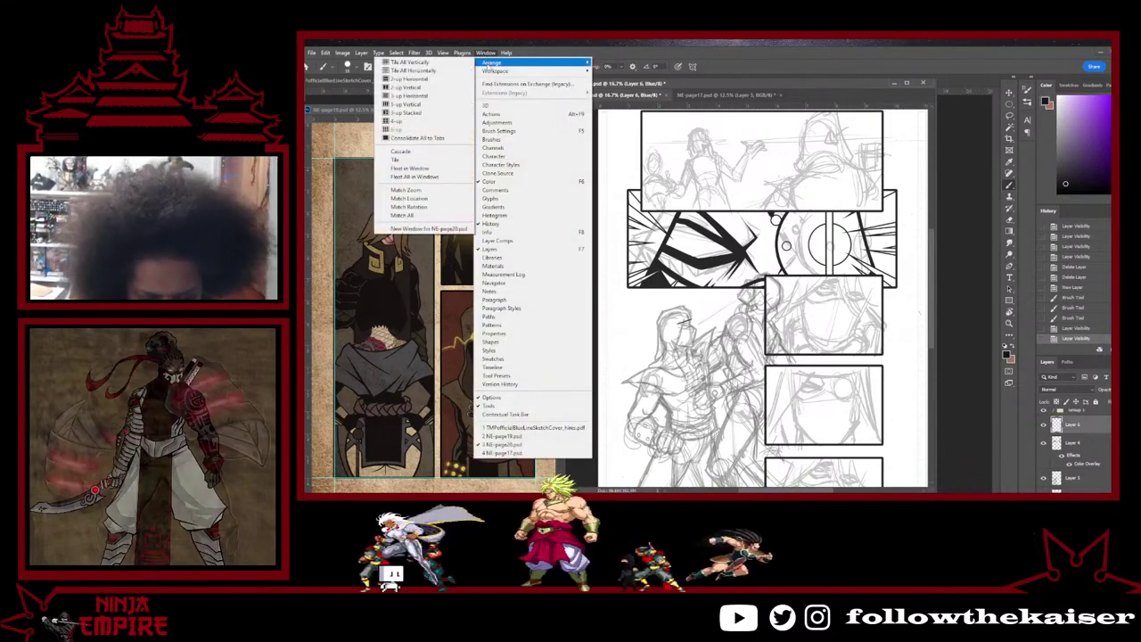
left_click(494, 148)
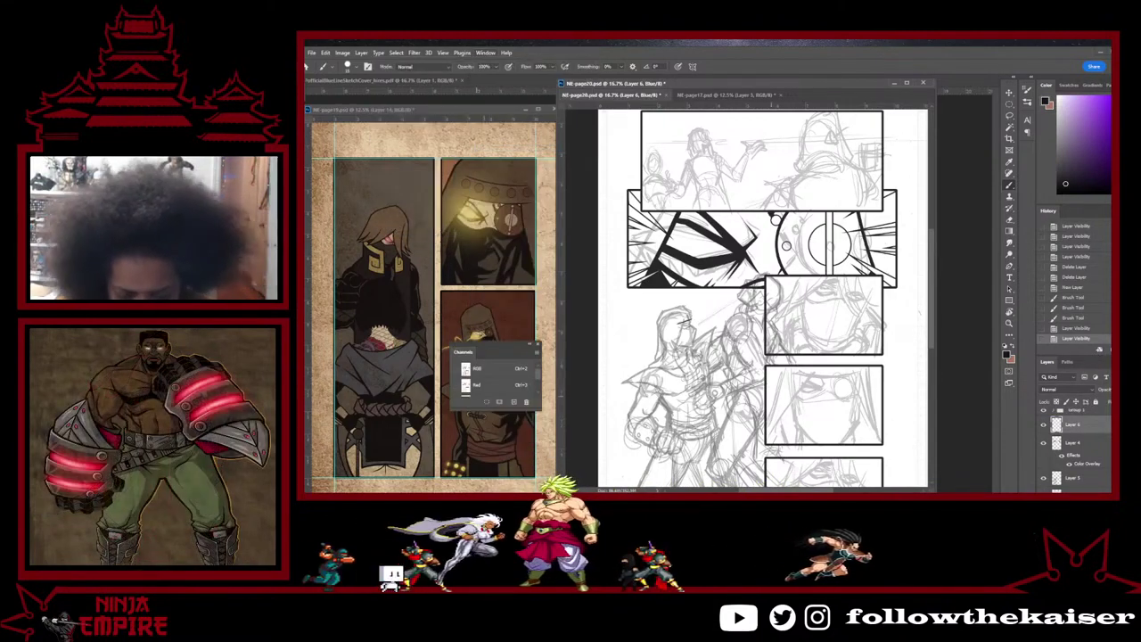
left_click(456, 369)
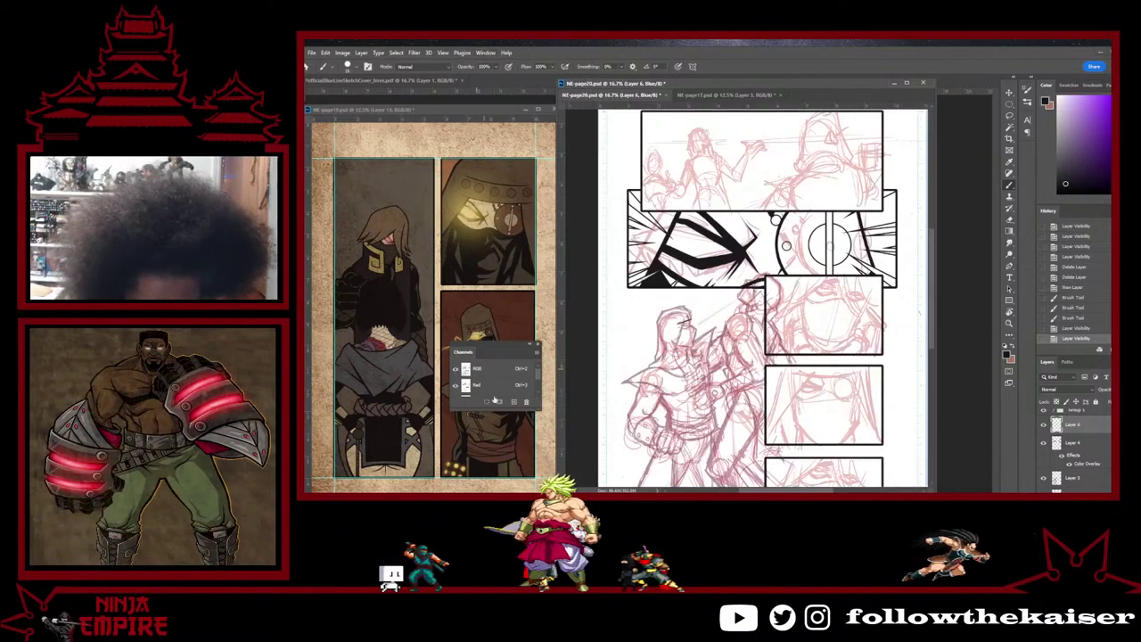
left_click(537, 345)
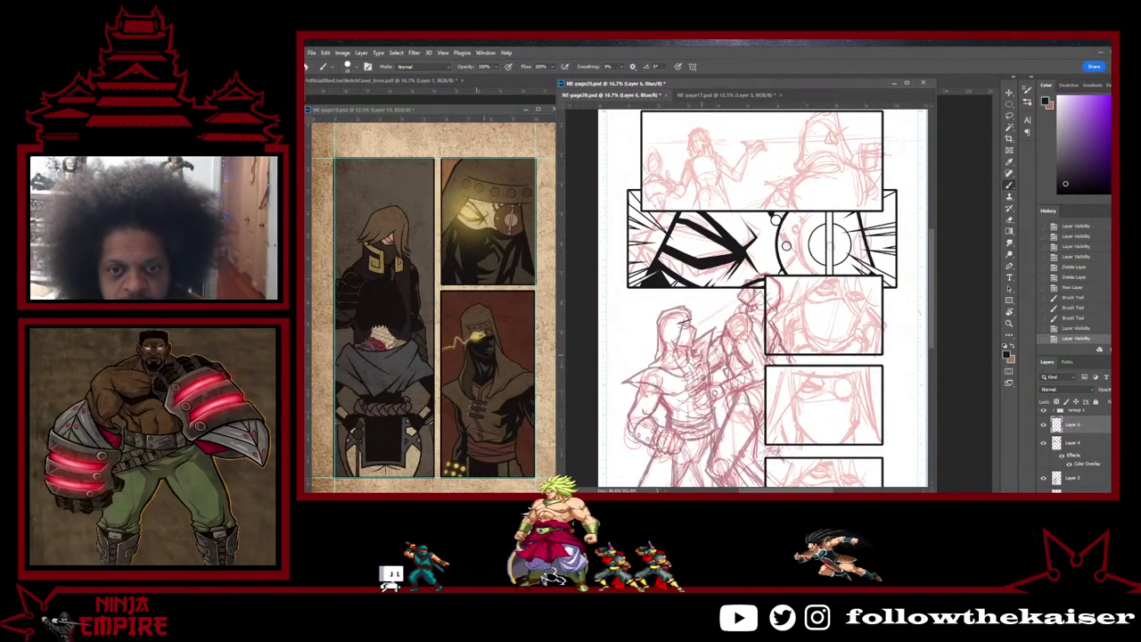
scroll(701, 381, "up", 2)
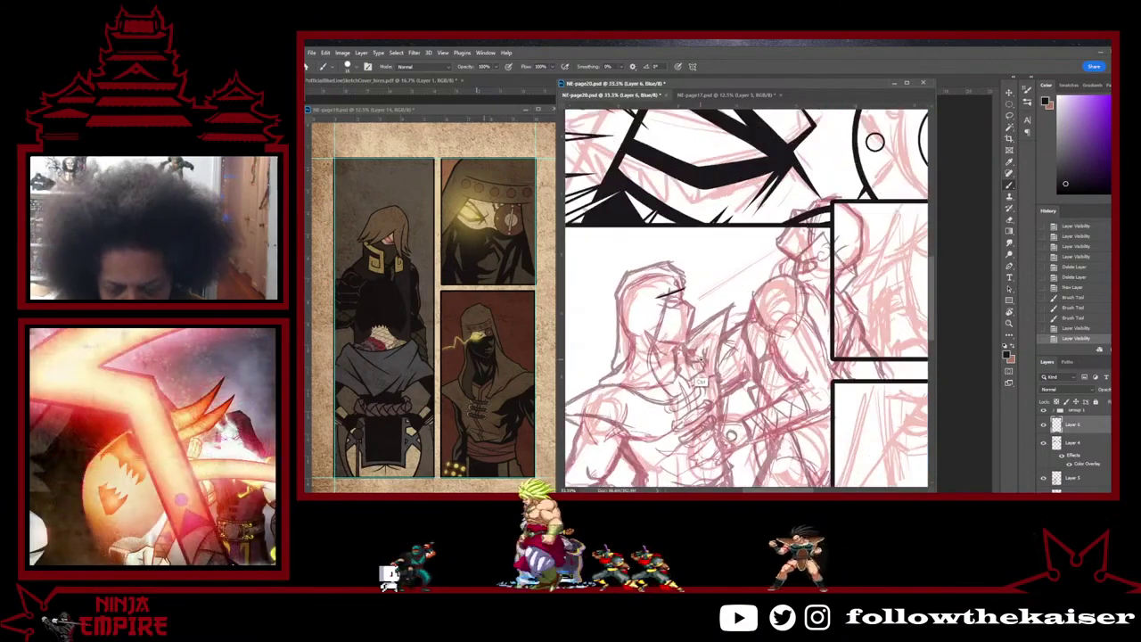
Step: Try brush strokes on the figure's face below the brow line and toggle layer visibility to check them
scroll(701, 382, "up", 4)
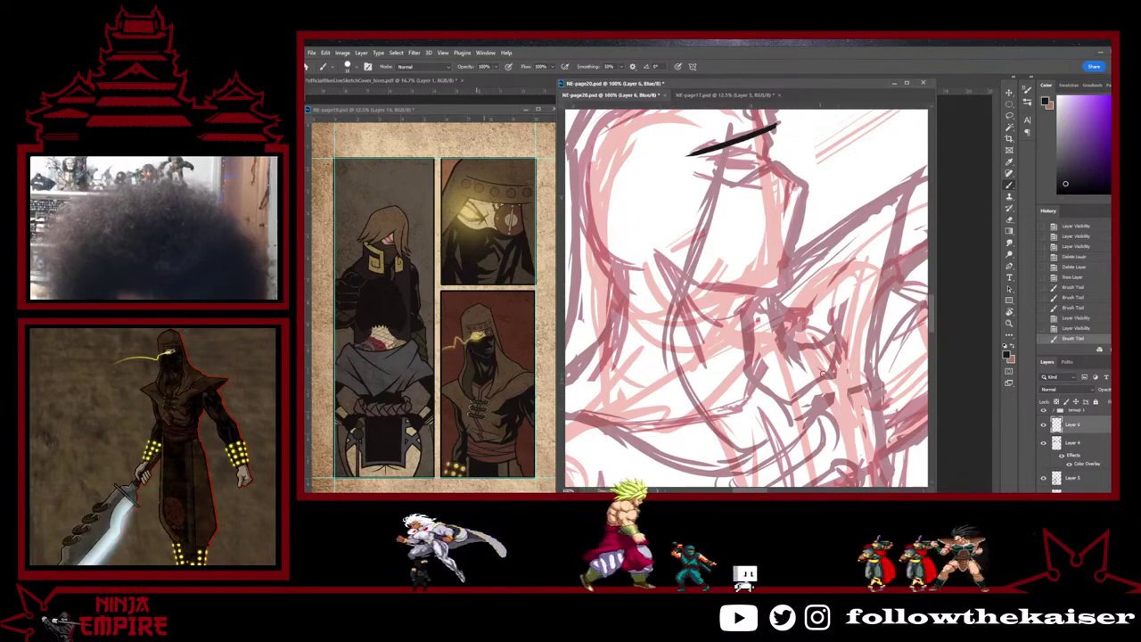
left_click(772, 412)
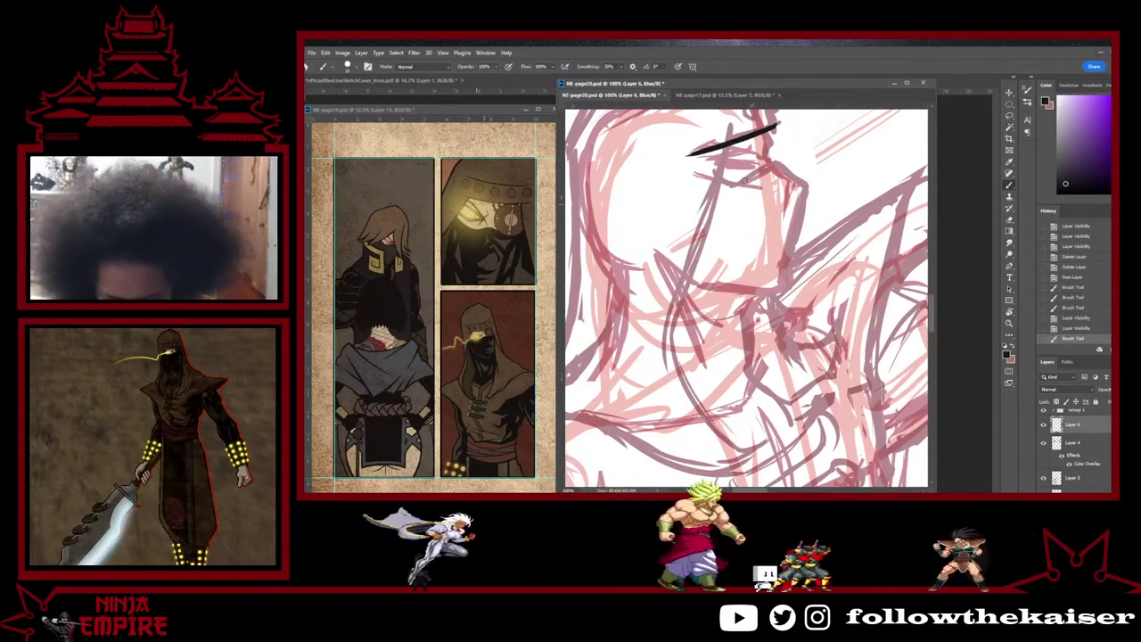
left_click(719, 190)
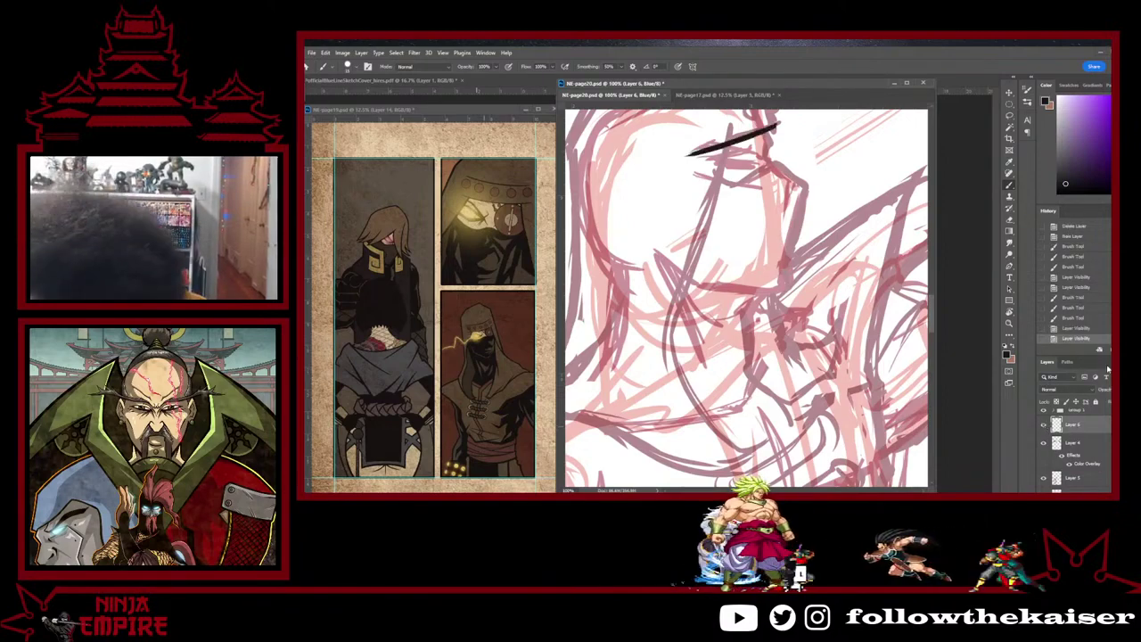
scroll(755, 371, "down", 3)
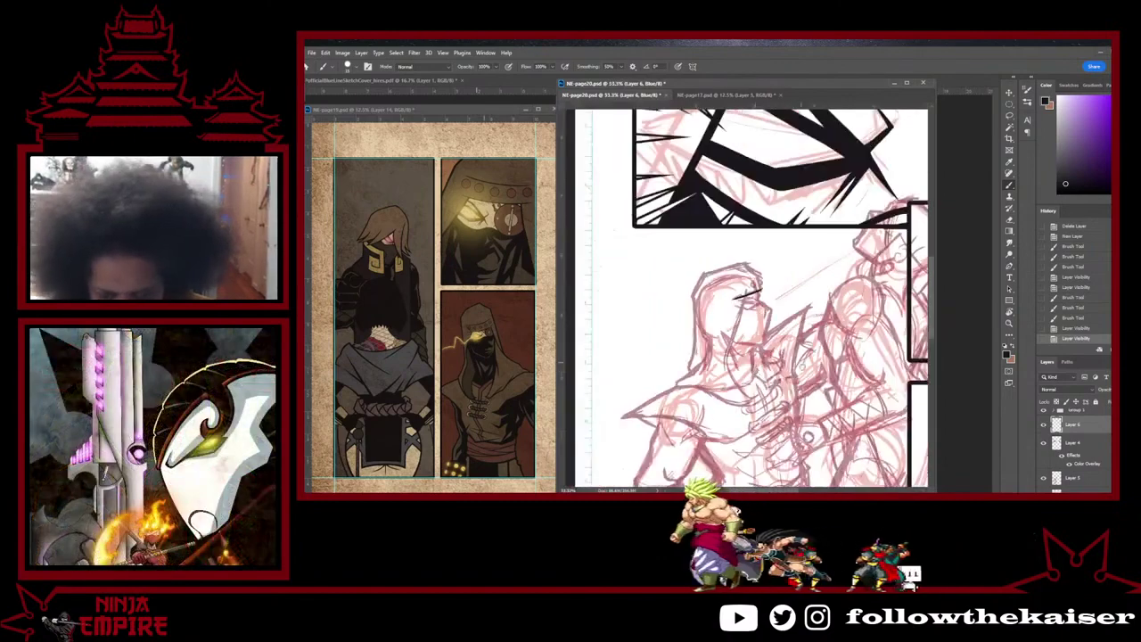
left_click_drag(803, 371, 754, 382)
scroll(766, 353, "down", 1)
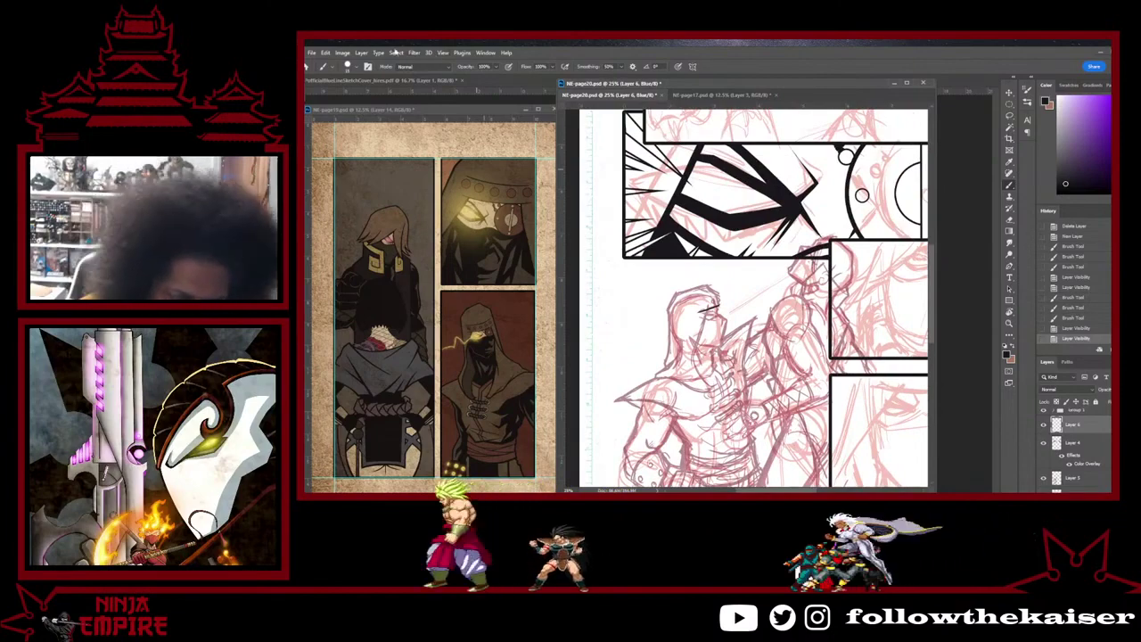
Step: Select the RGB composite in NE-page20.psd's channel list so painting on Layer 6 affects all colour channels
left_click(485, 52)
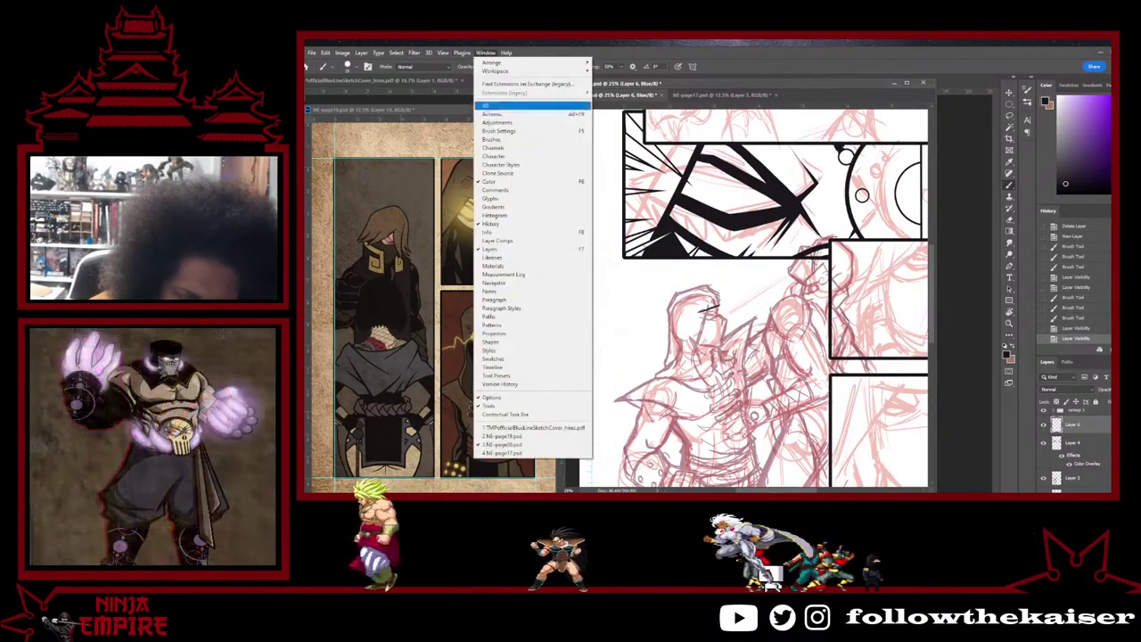
left_click(513, 148)
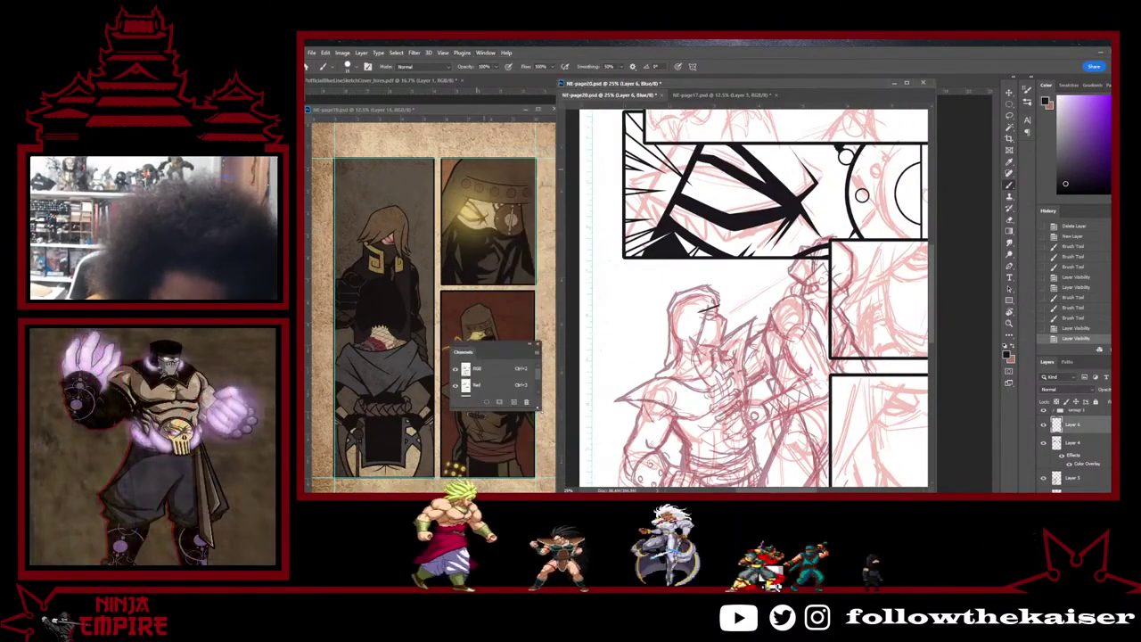
left_click_drag(543, 413, 597, 489)
left_click(520, 373)
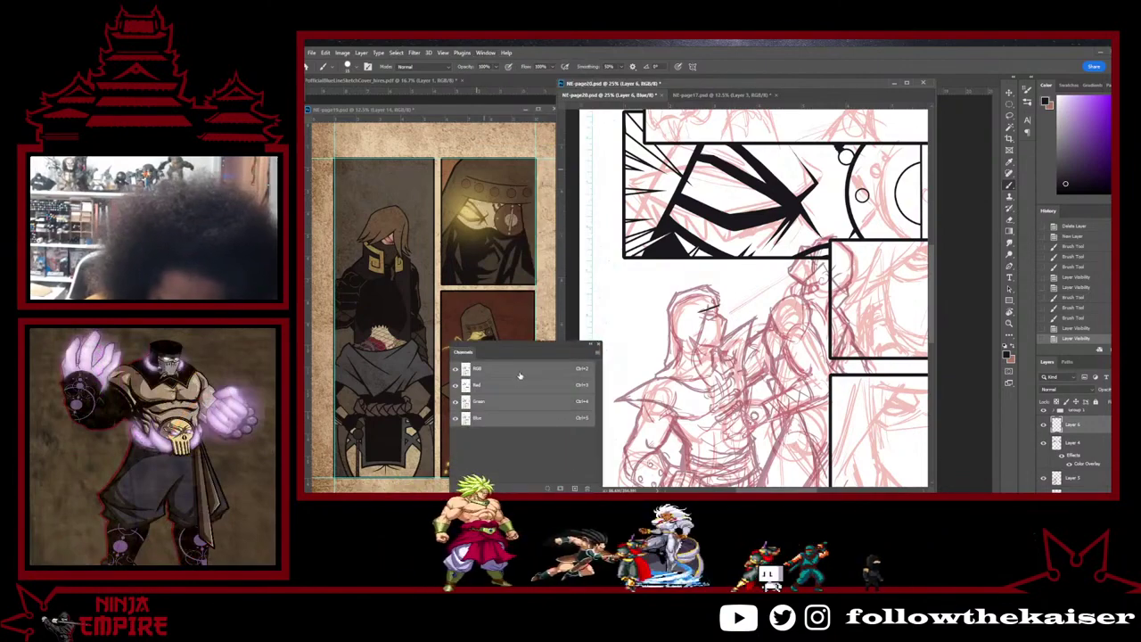
left_click(599, 344)
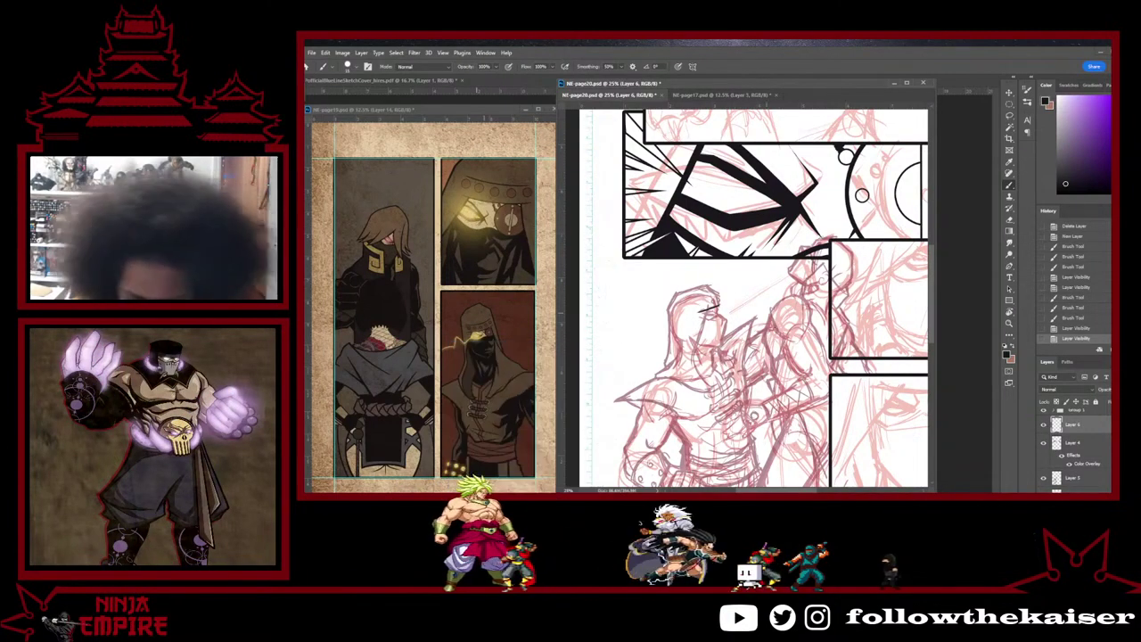
Step: Ink the hood's face opening as a long curve from the brow to the neck, plus the hood's back edge
scroll(709, 344, "up", 8)
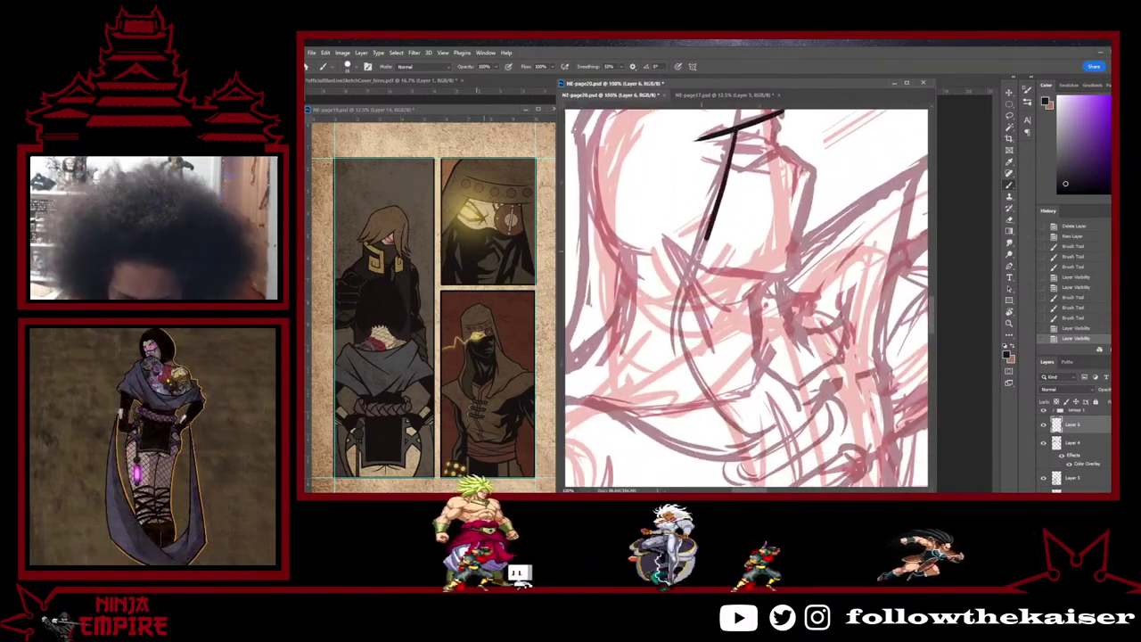
left_click_drag(734, 422, 792, 412)
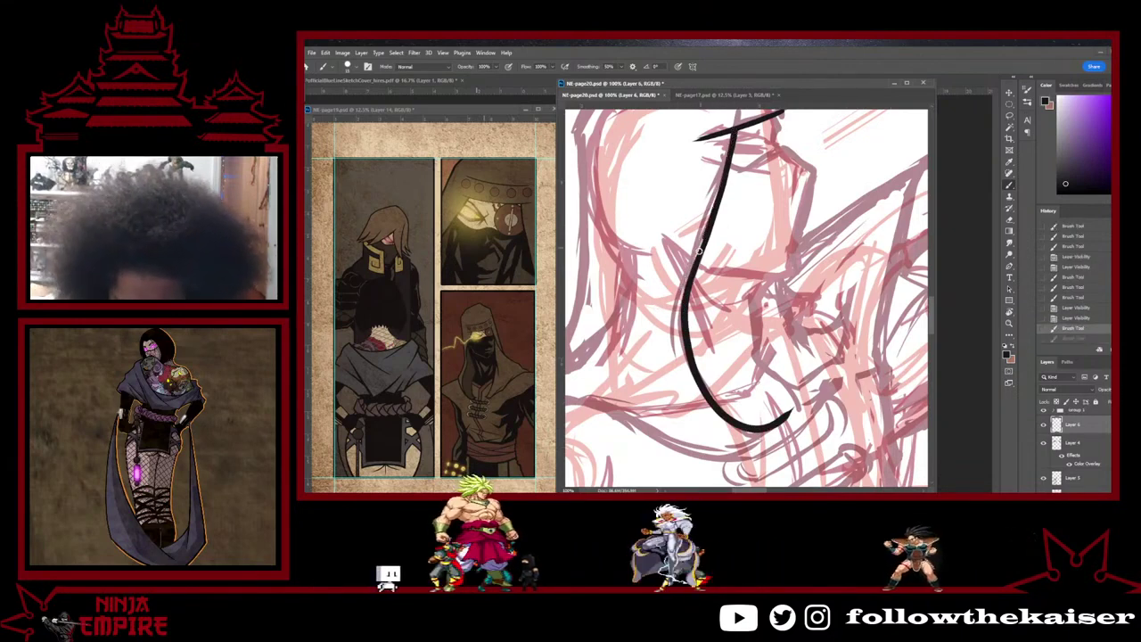
left_click_drag(682, 310, 690, 351)
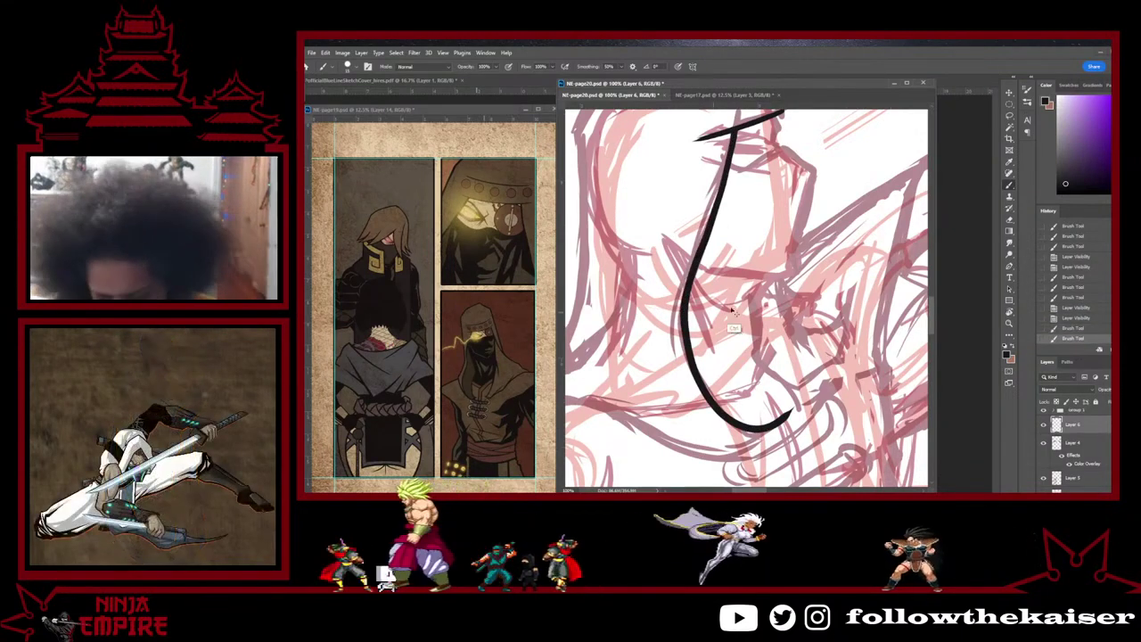
left_click_drag(790, 319, 849, 328)
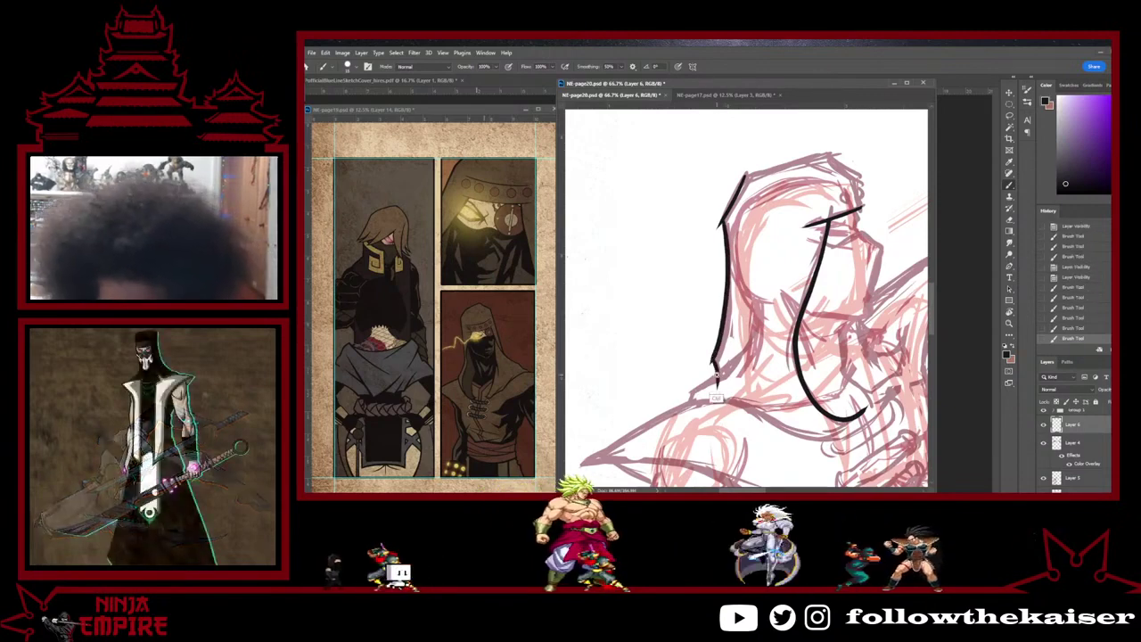
Step: Erase the overshooting line tips at the lower corner and end of the hood's back edge
key("ctrl+plus")
key("e")
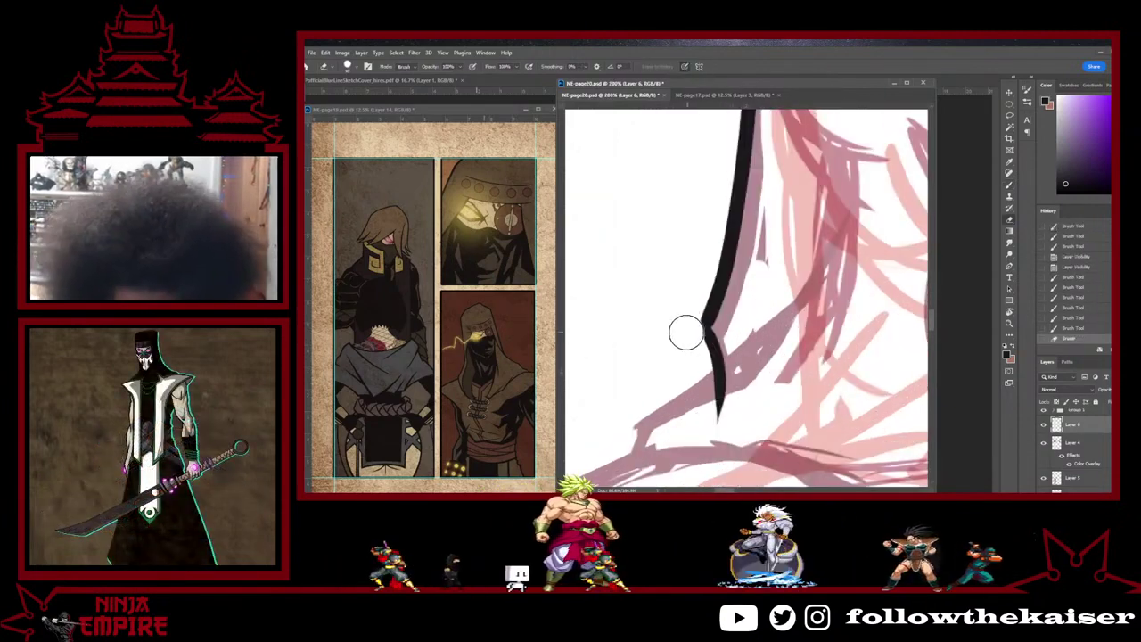
key("ctrl+z")
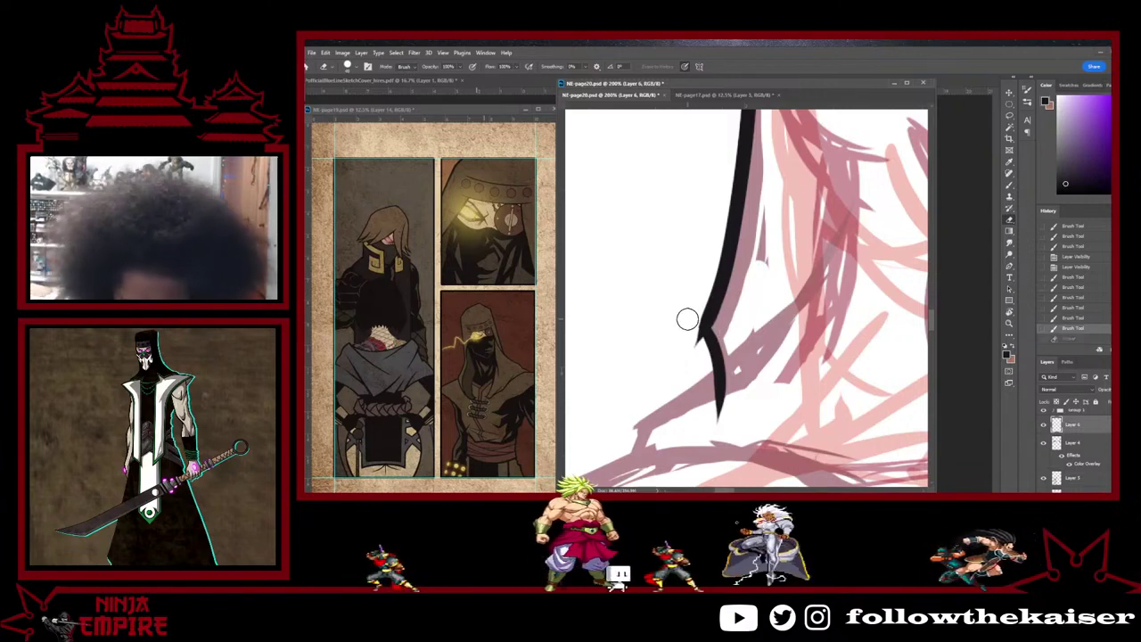
left_click_drag(690, 324, 691, 337)
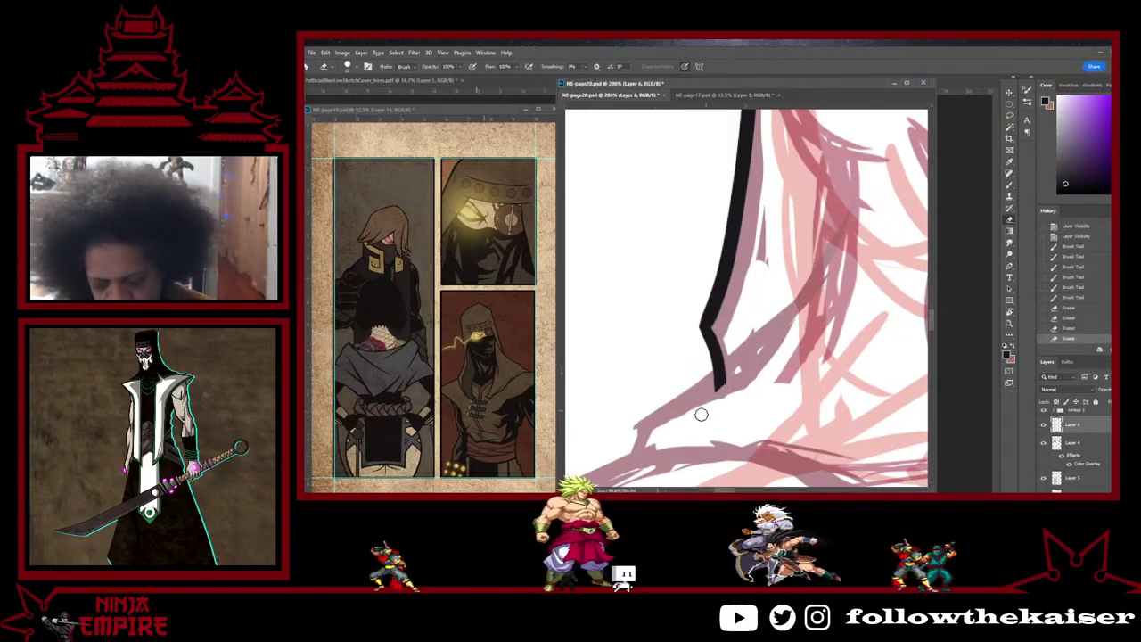
left_click_drag(702, 415, 733, 385)
left_click_drag(695, 222, 856, 428)
left_click_drag(740, 178, 837, 457)
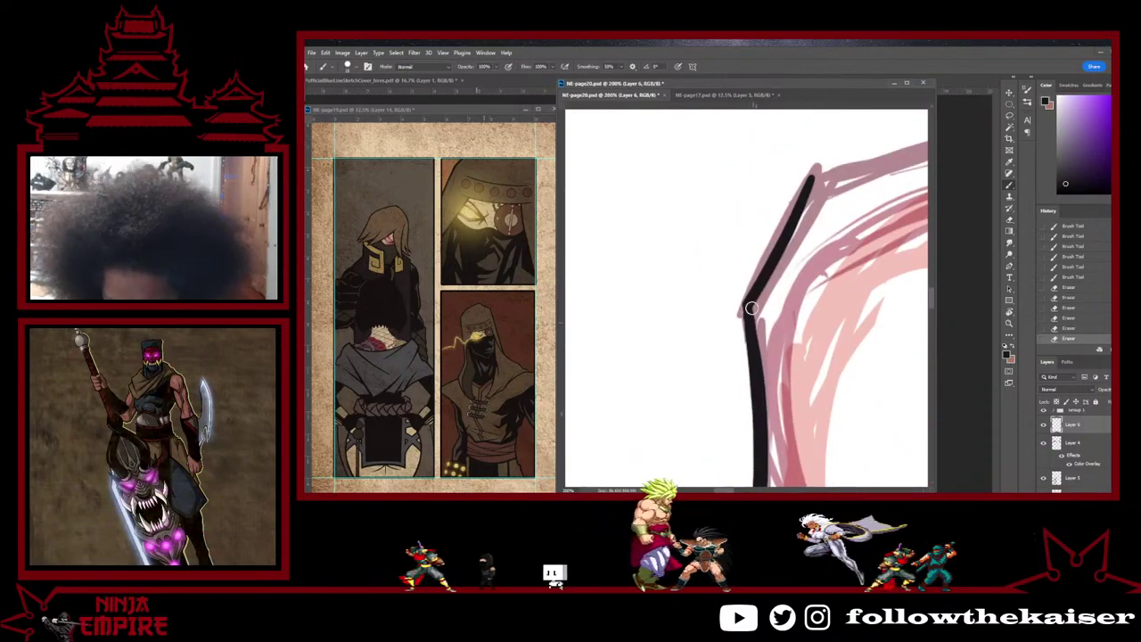
Step: Reinforce the hood's back edge and ink the crown line over the sketch towards the forehead
left_click_drag(758, 410, 759, 325)
key("r")
mouse_move(838, 308)
left_mouse_down()
mouse_move(817, 393)
mouse_move(762, 413)
mouse_move(712, 207)
mouse_move(820, 327)
mouse_move(819, 368)
mouse_move(831, 266)
mouse_move(866, 303)
mouse_move(888, 283)
mouse_move(859, 159)
mouse_move(854, 242)
mouse_move(817, 311)
mouse_move(770, 166)
mouse_move(790, 435)
left_mouse_up()
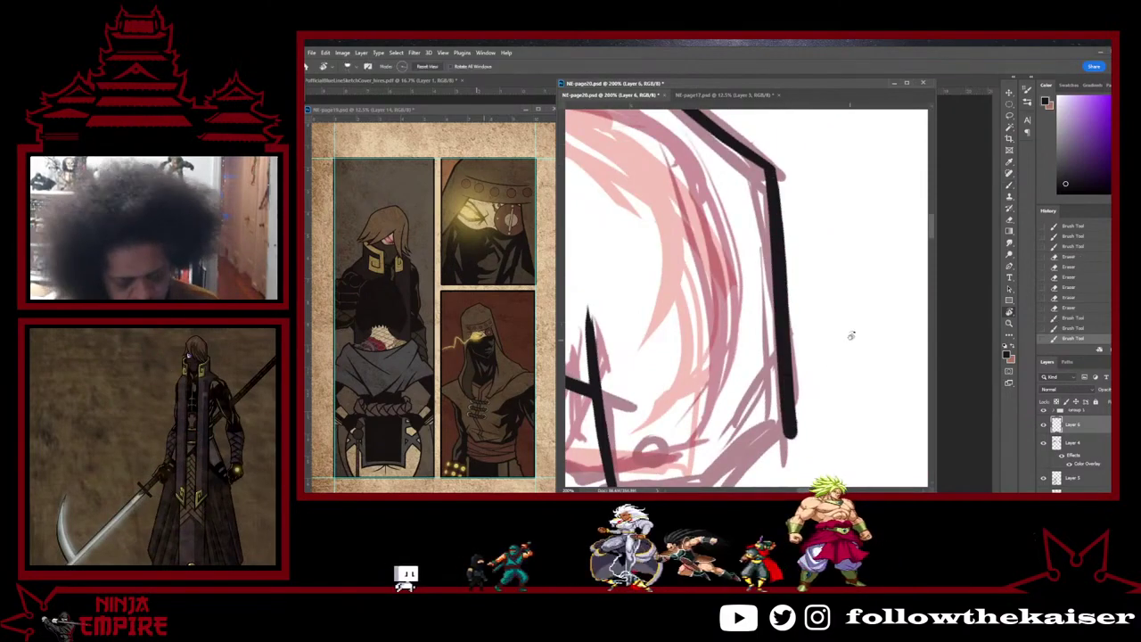
Step: Thicken the outline around the upper back corner of the hood and down its back edge
left_click_drag(852, 336, 778, 210)
key("ctrl+minus")
key("ctrl+minus")
key("ctrl+minus")
left_click_drag(817, 375, 788, 250)
scroll(744, 227, "up", 3)
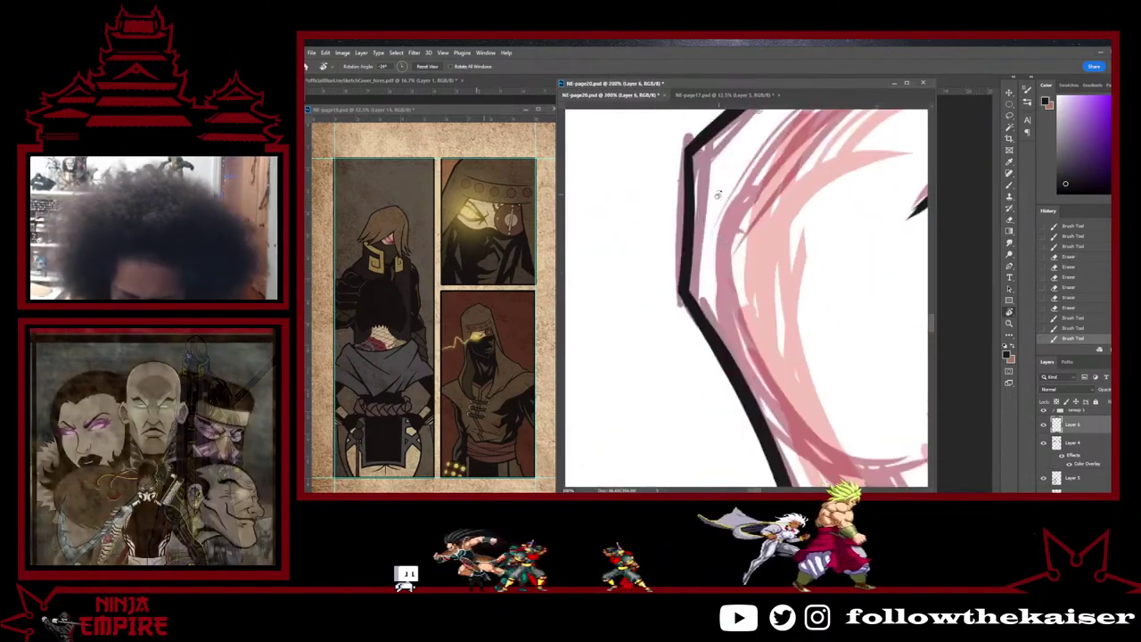
key("b")
left_click_drag(691, 142, 683, 272)
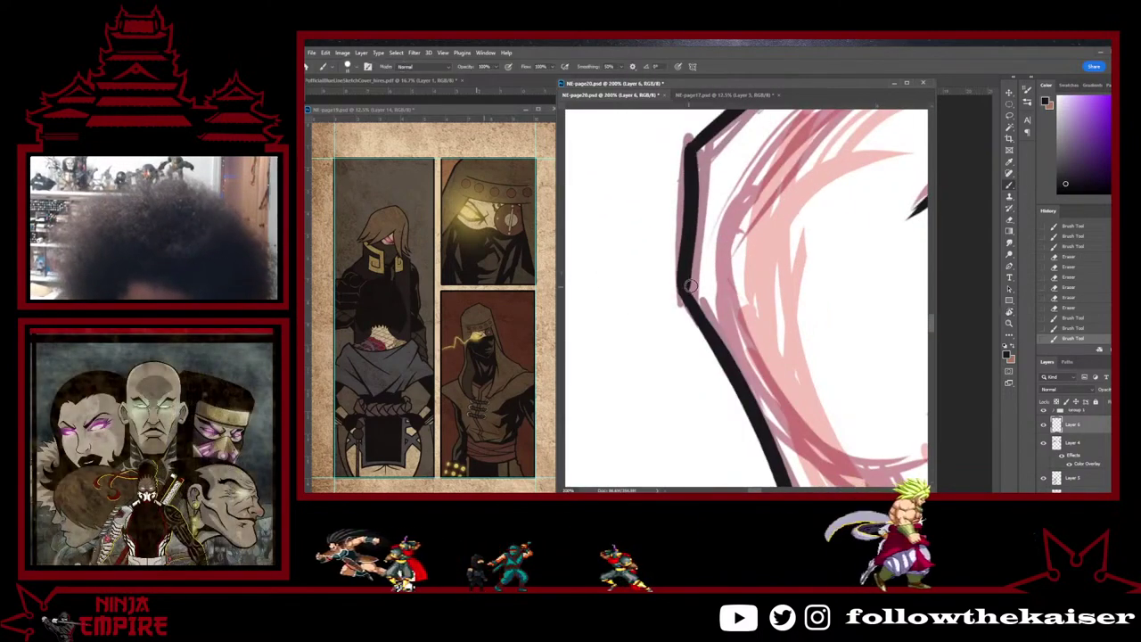
left_click_drag(698, 311, 729, 362)
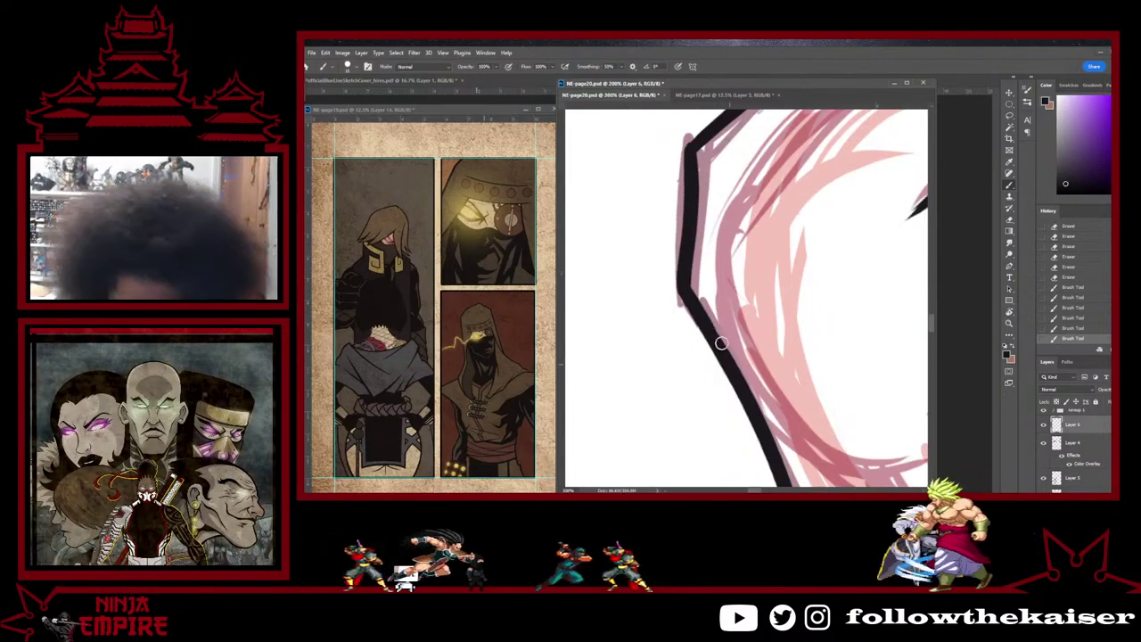
left_click_drag(690, 295, 785, 484)
Step: Thicken the crown line across the top of the hood
left_click_drag(811, 364, 760, 427)
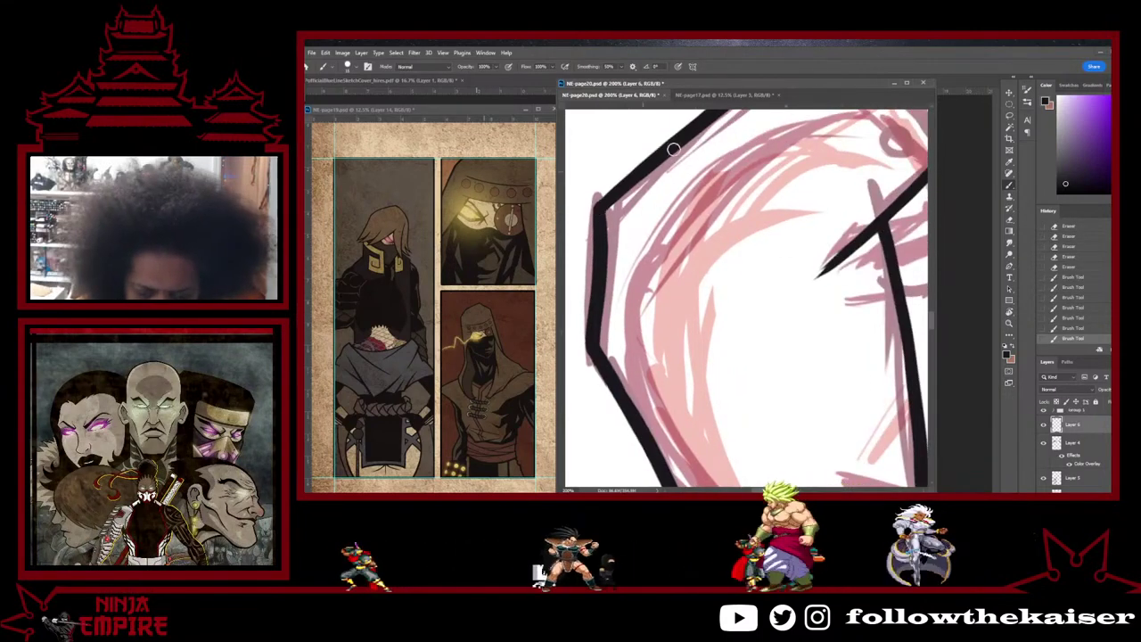
key("r")
mouse_move(841, 326)
left_mouse_down()
mouse_move(782, 407)
mouse_move(778, 392)
mouse_move(686, 438)
mouse_move(612, 367)
left_mouse_up()
key("b")
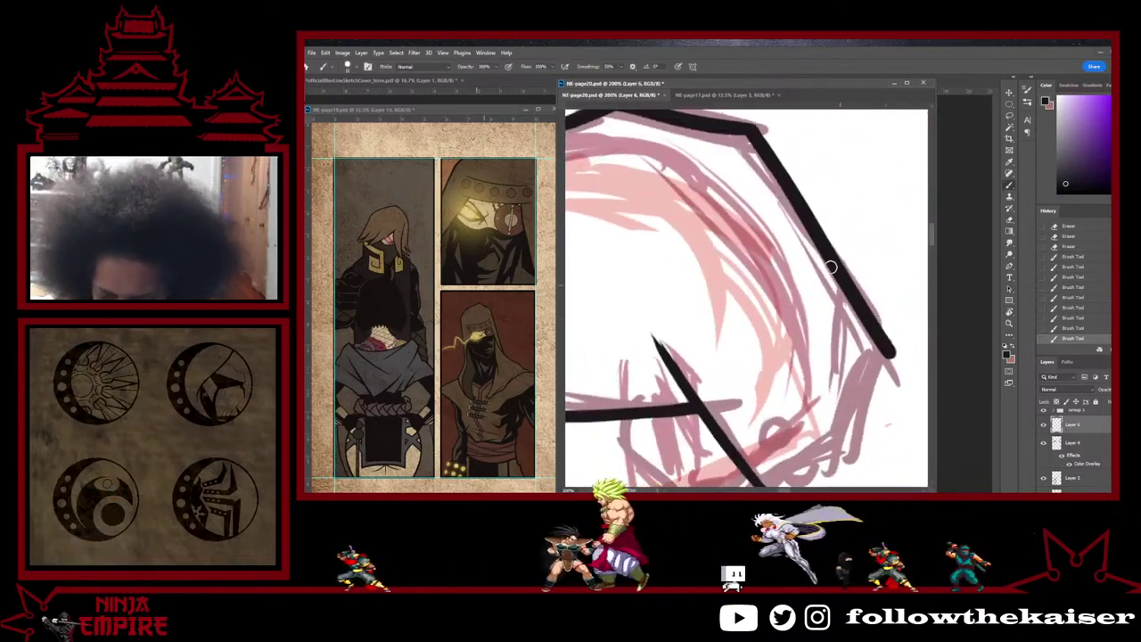
Step: Ink the angular front of the hood from the end of the crown line down to the brow line
key("r")
left_click_drag(890, 426, 873, 164)
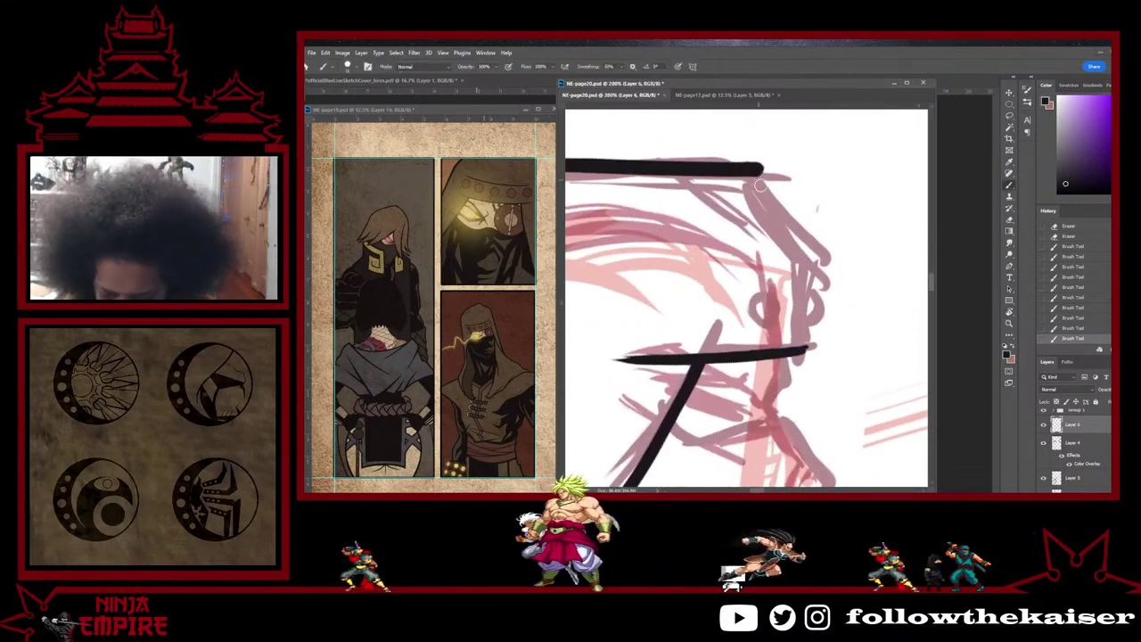
left_click_drag(819, 275, 800, 352)
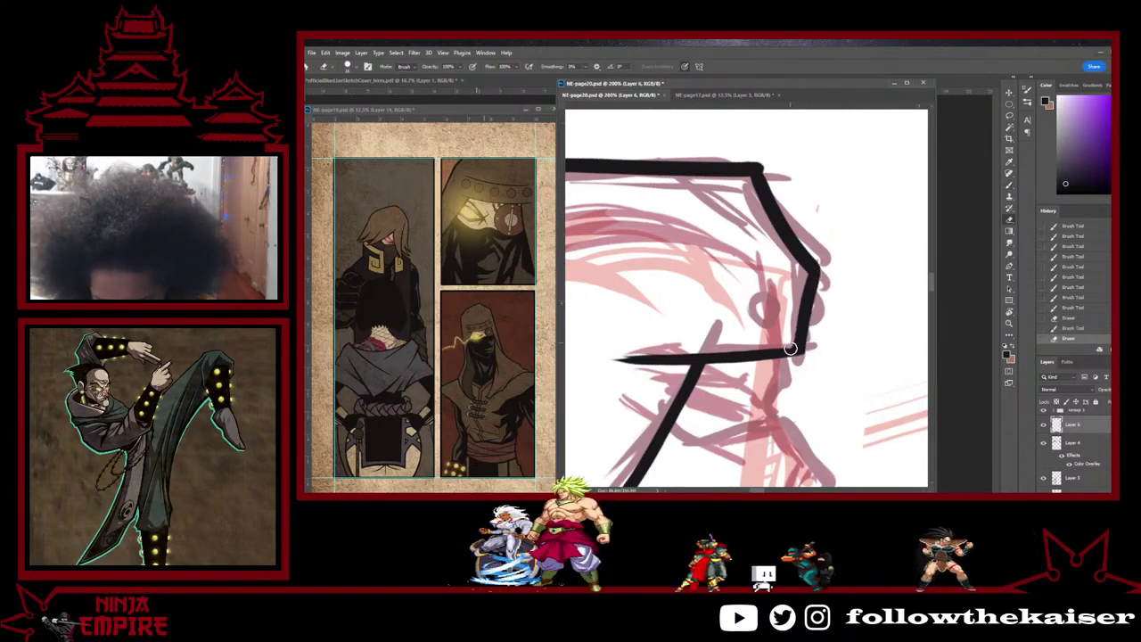
Step: Thicken the brow line between the hood's front corner and the face opening, redoing the unsatisfactory stroke
key("r")
left_click_drag(842, 291, 739, 202)
left_click(800, 249)
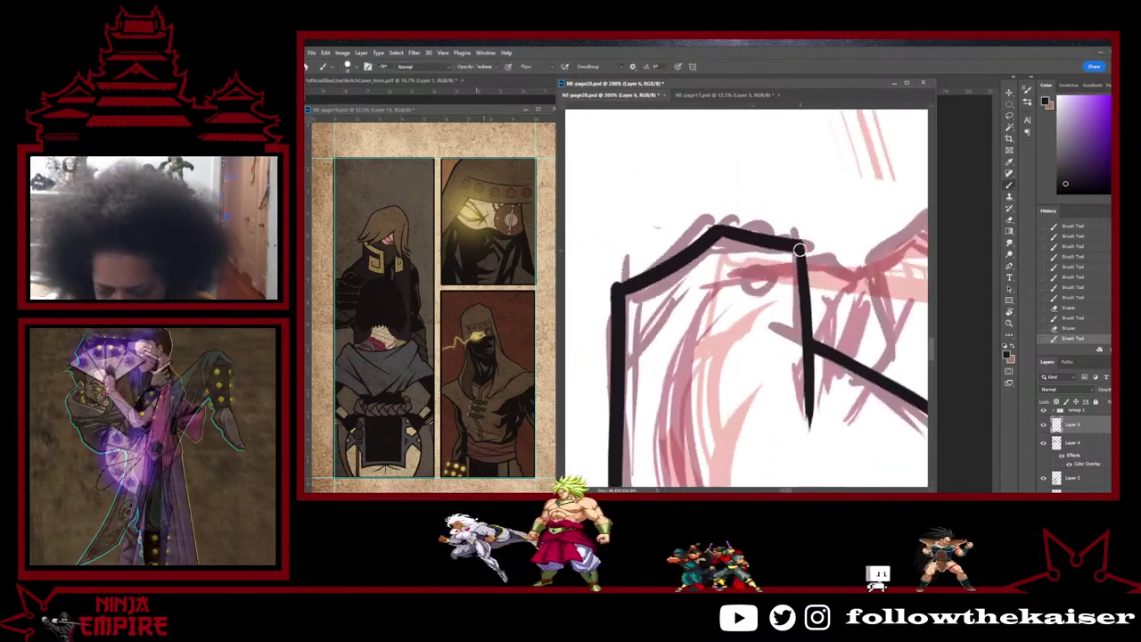
left_click_drag(800, 252, 806, 326)
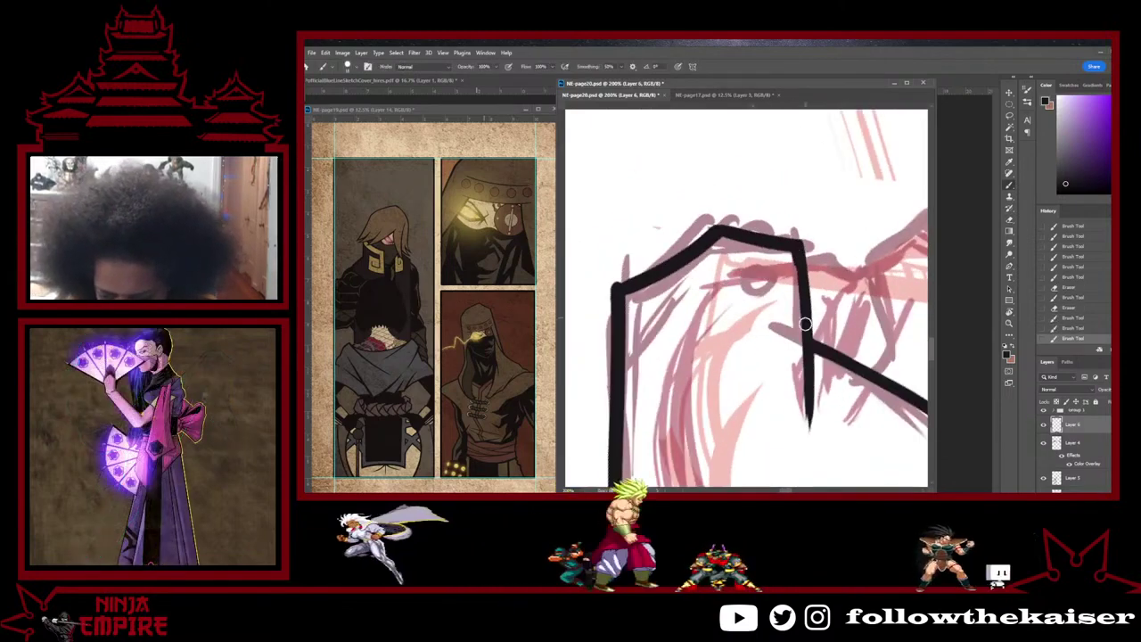
left_click_drag(795, 249, 807, 334)
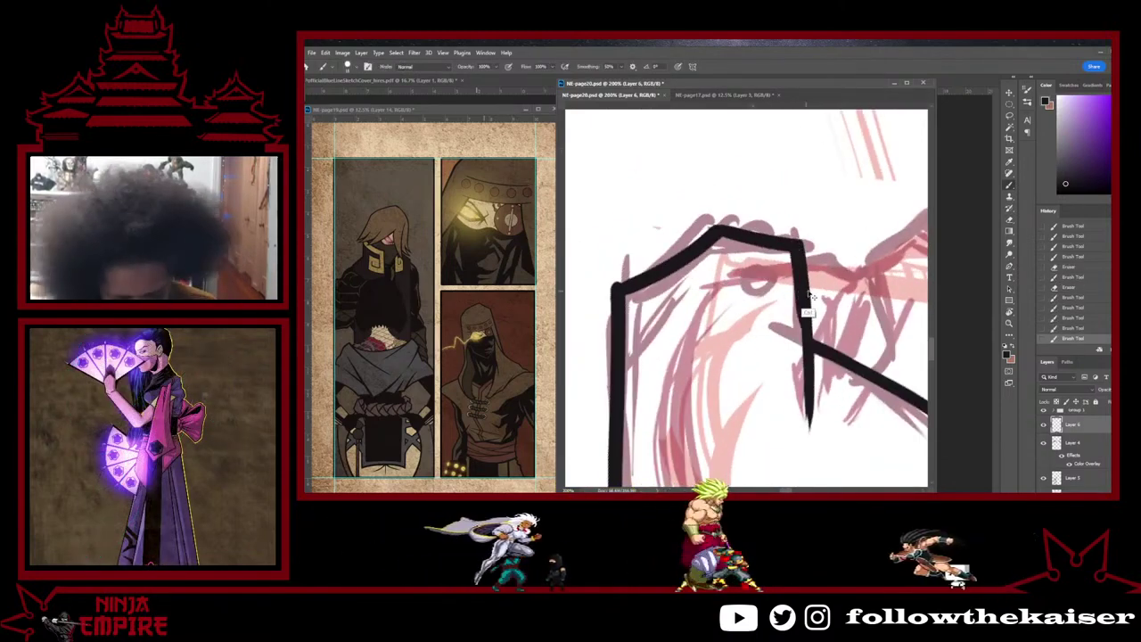
key("ctrl+z")
left_click_drag(795, 251, 811, 350)
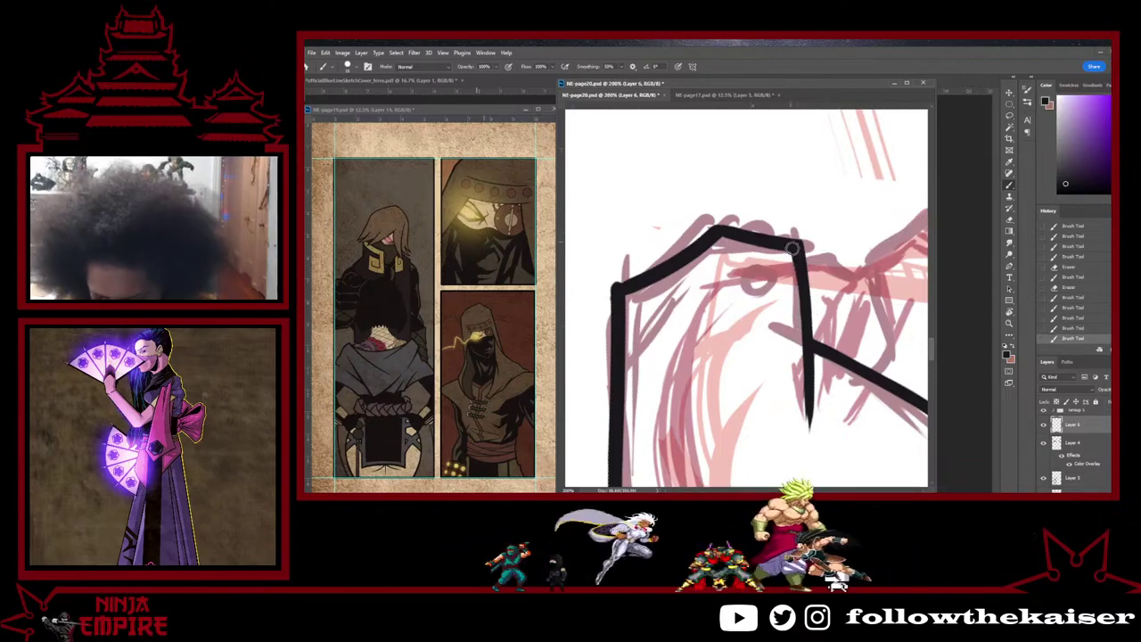
Step: Thicken the upper front segment of the hood just below the crown corner
key("r")
left_click_drag(835, 282, 855, 219)
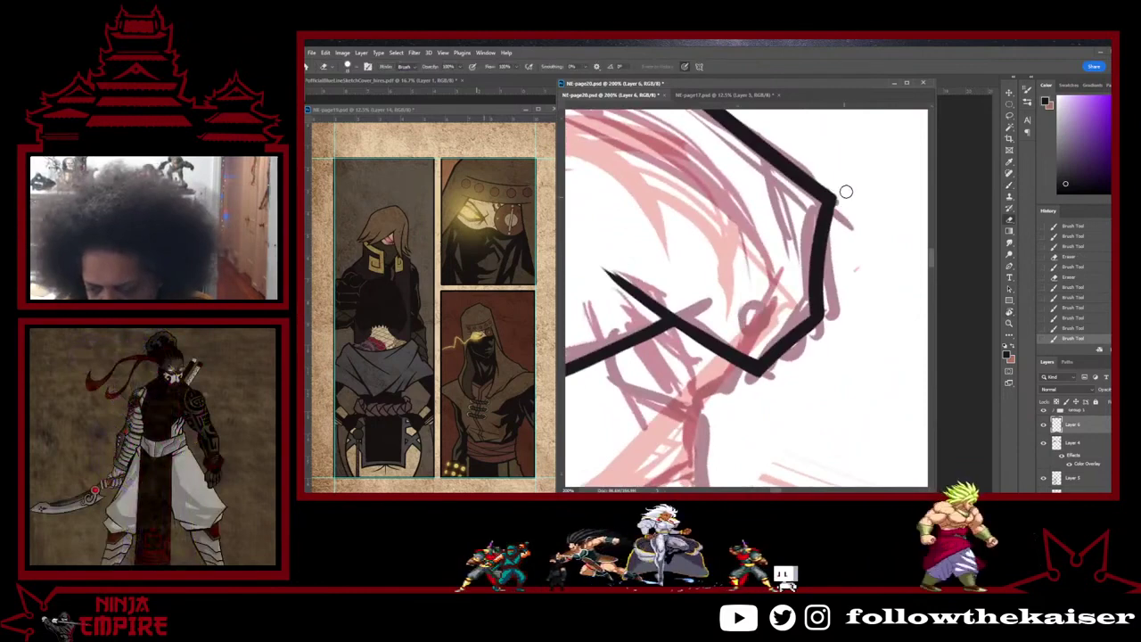
left_click_drag(823, 244, 815, 303)
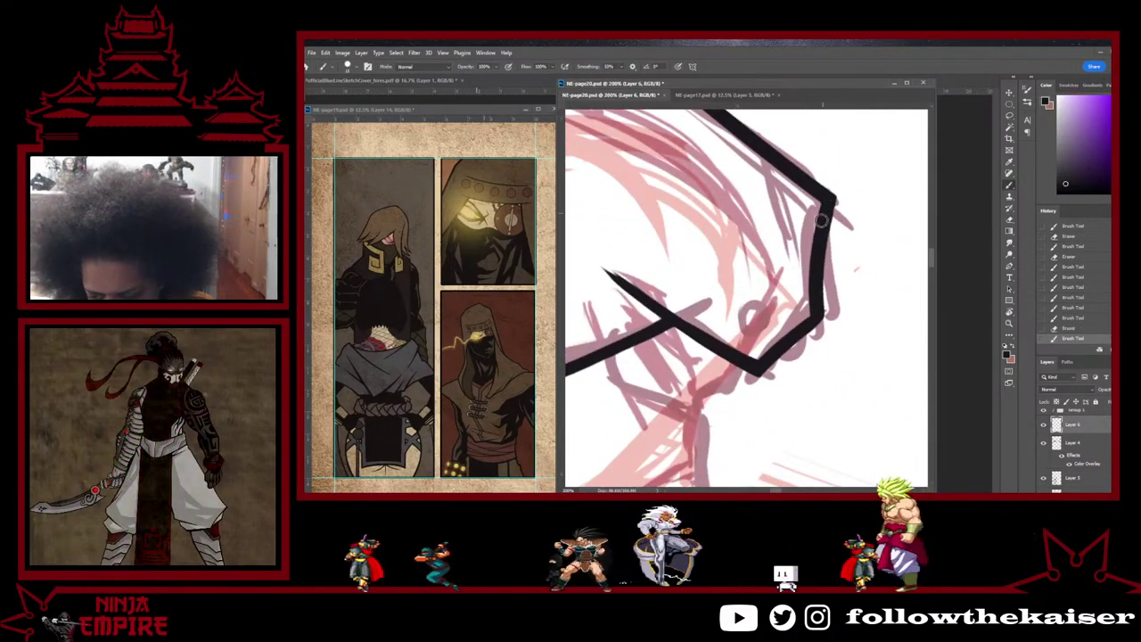
mouse_move(823, 223)
left_mouse_down()
mouse_move(817, 312)
mouse_move(841, 257)
mouse_move(807, 332)
left_mouse_up()
Step: Thicken the front edge of the hood's face opening from the brow line down towards the chest, redoing the unsatisfactory stroke
key("r")
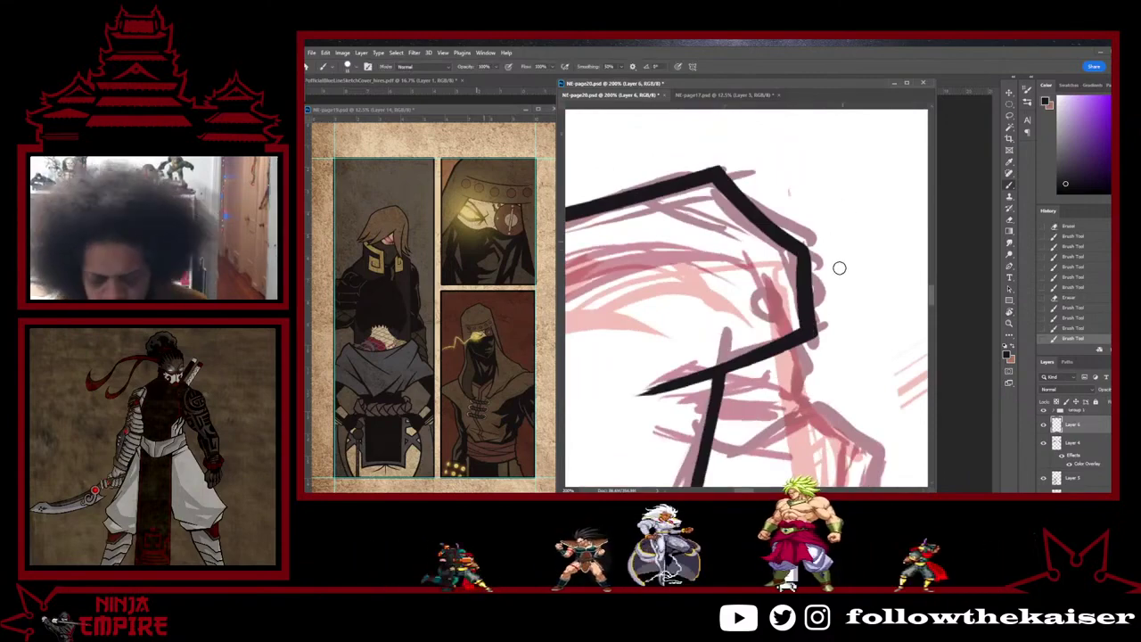
scroll(779, 390, "down", 6)
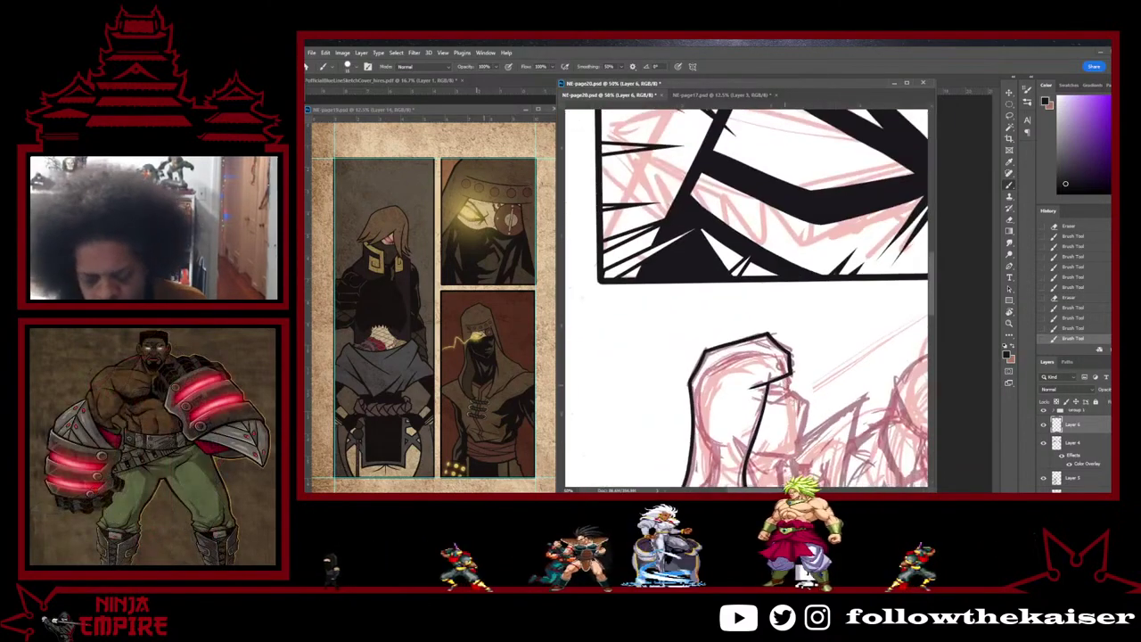
scroll(795, 283, "up", 6)
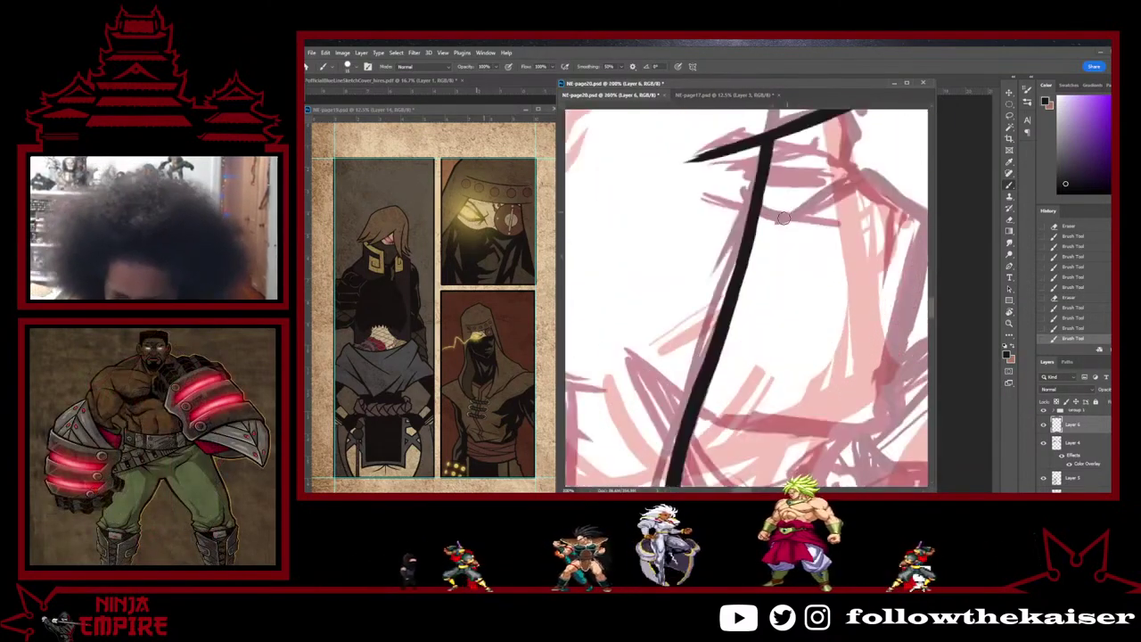
left_click_drag(746, 286, 717, 383)
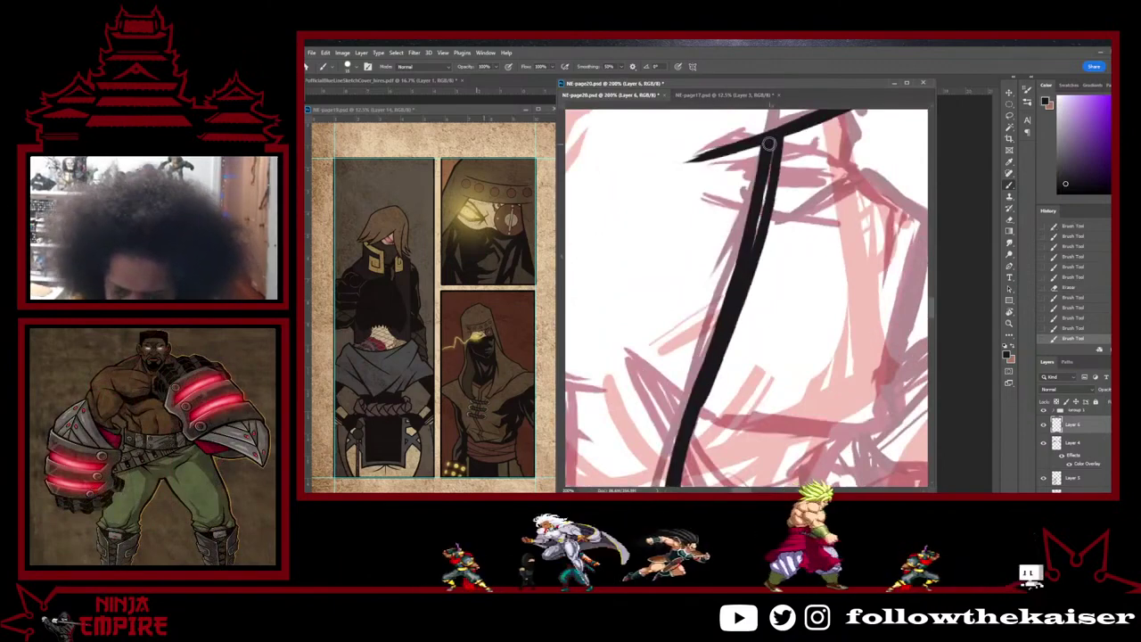
mouse_move(757, 300)
left_mouse_down()
mouse_move(747, 330)
mouse_move(828, 190)
left_mouse_up()
key("ctrl+z")
key("v")
left_click_drag(761, 217, 711, 382)
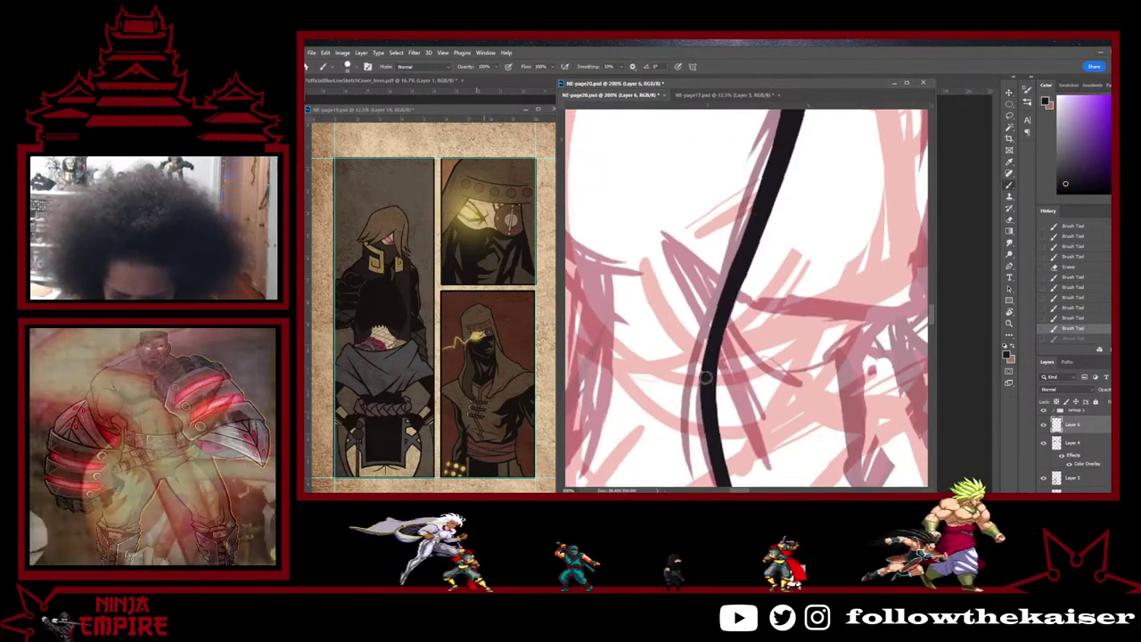
scroll(774, 395, "down", 3)
scroll(746, 299, "down", 3)
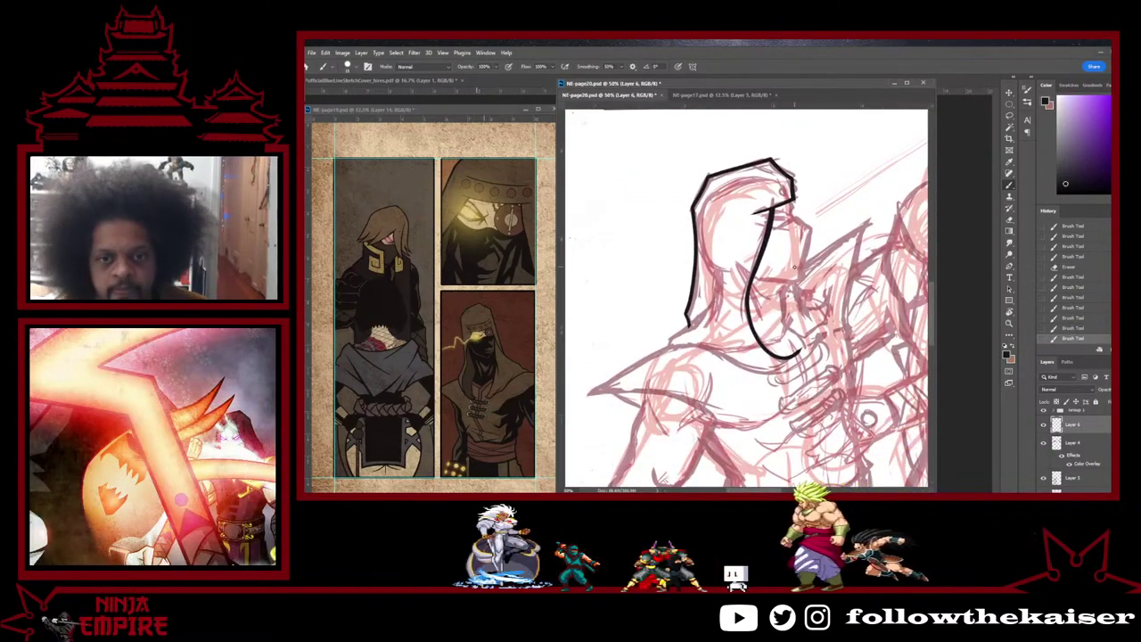
Step: Ink the notched edge below the back of the hood and the neck fold running inward from the hood's lower corner
left_click_drag(783, 191, 834, 359)
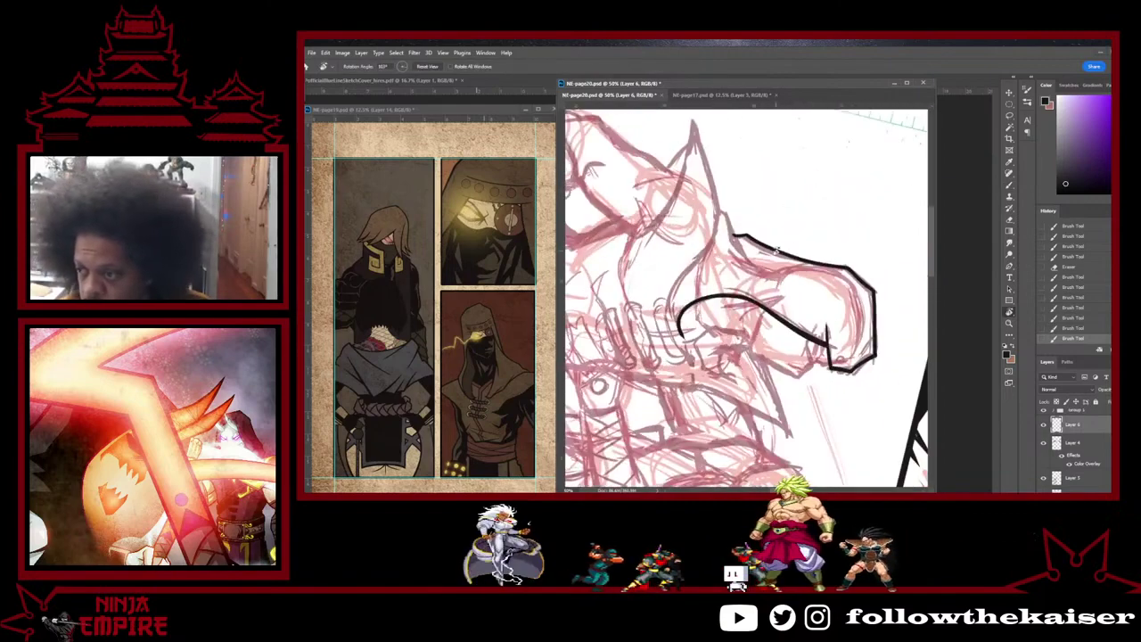
key("ctrl+plus")
key("ctrl+plus")
key("ctrl+plus")
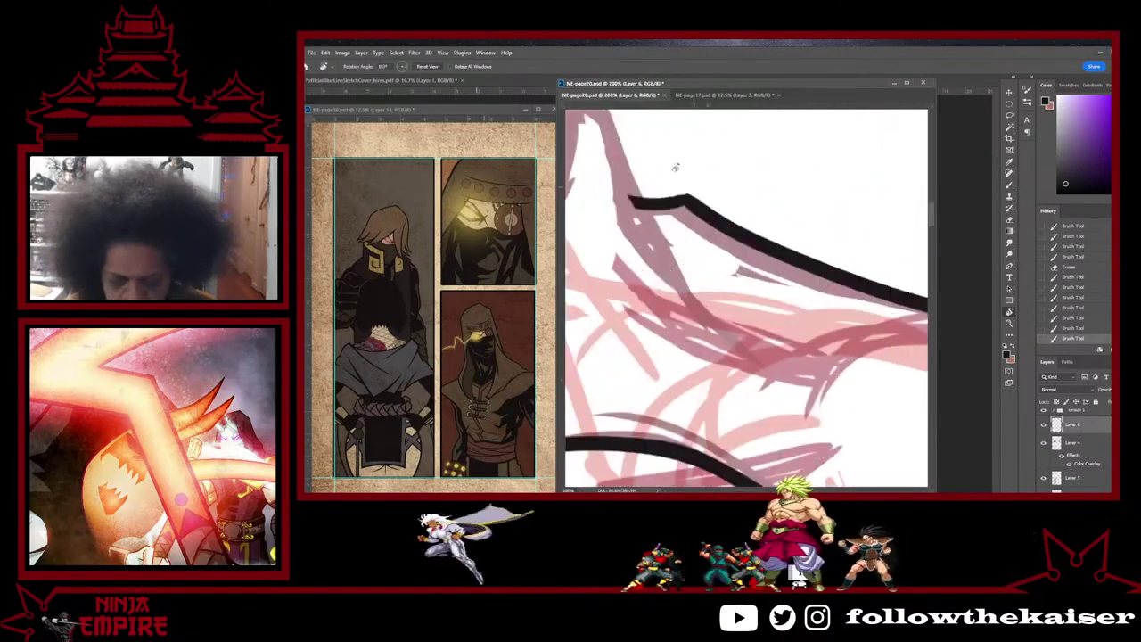
key("b")
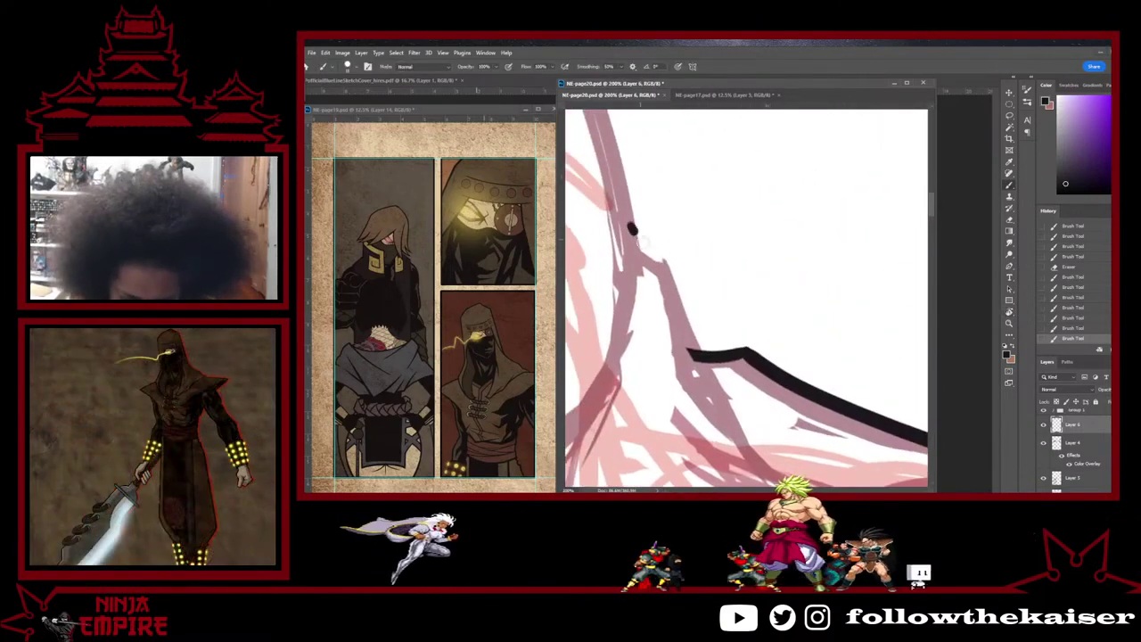
left_click_drag(675, 261, 653, 207)
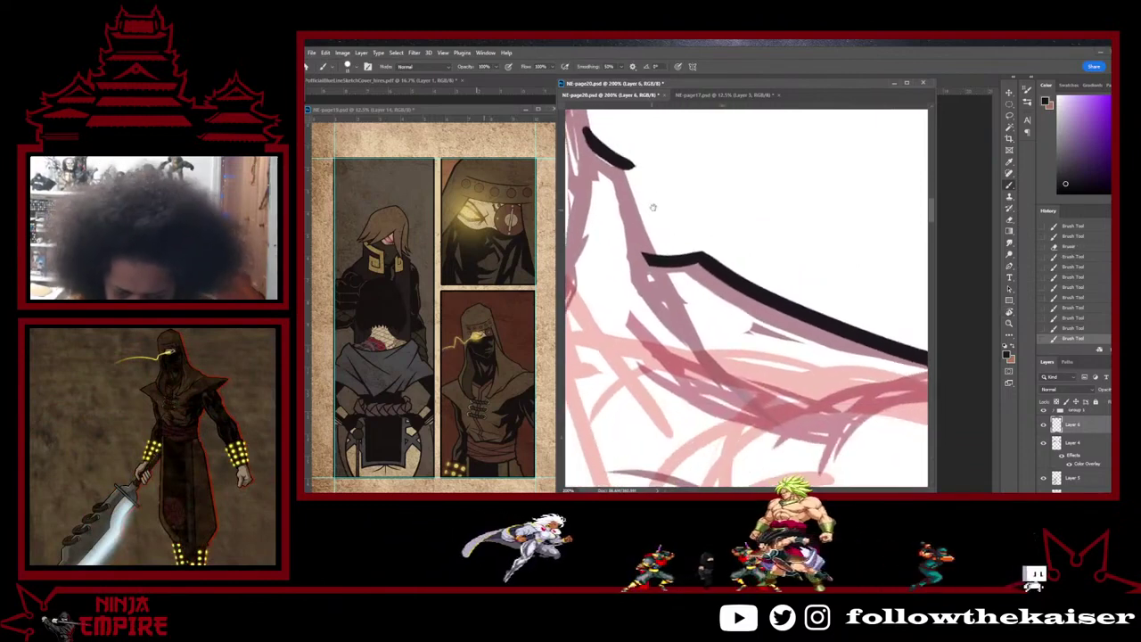
left_click_drag(654, 260, 754, 397)
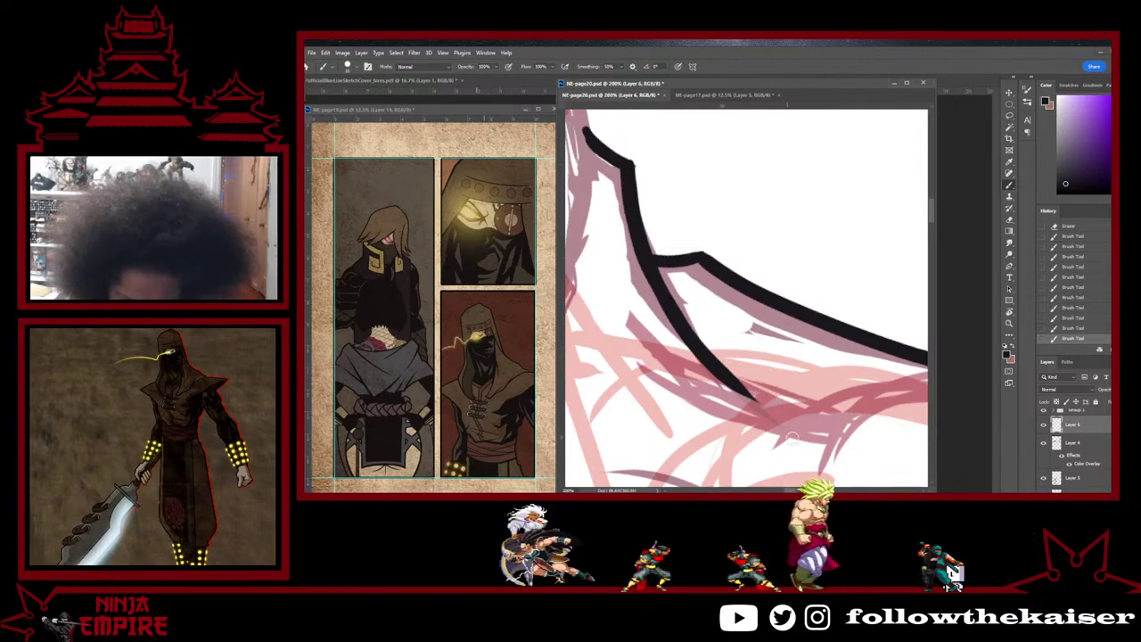
Step: Thin and taper the neck fold line towards its inner end with the Eraser
left_click_drag(645, 276, 715, 376)
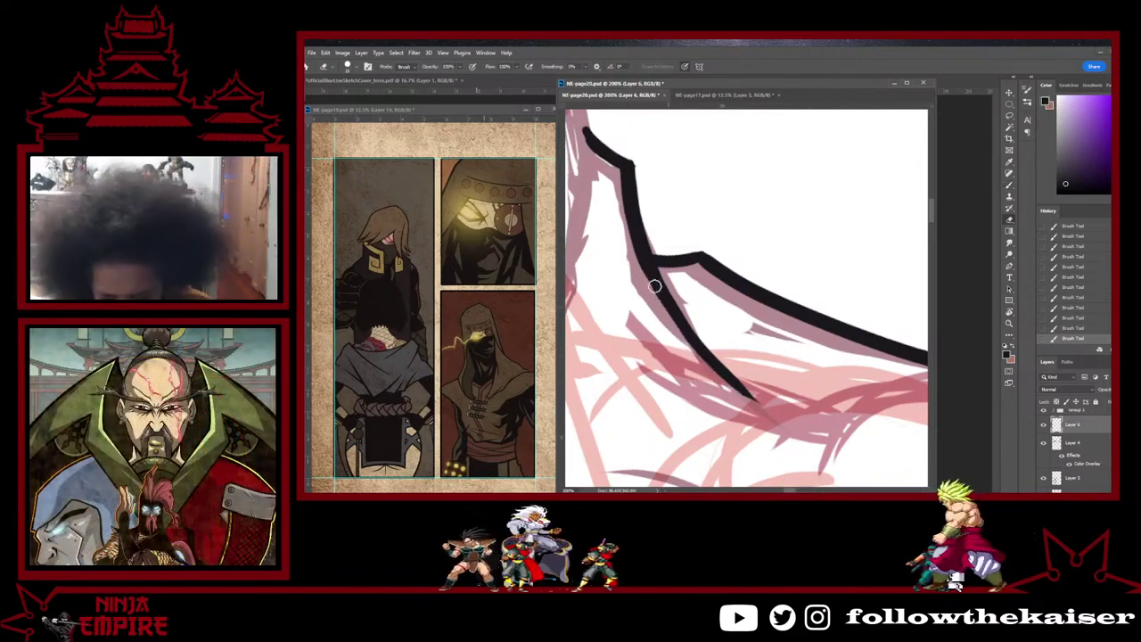
left_click_drag(638, 264, 765, 408)
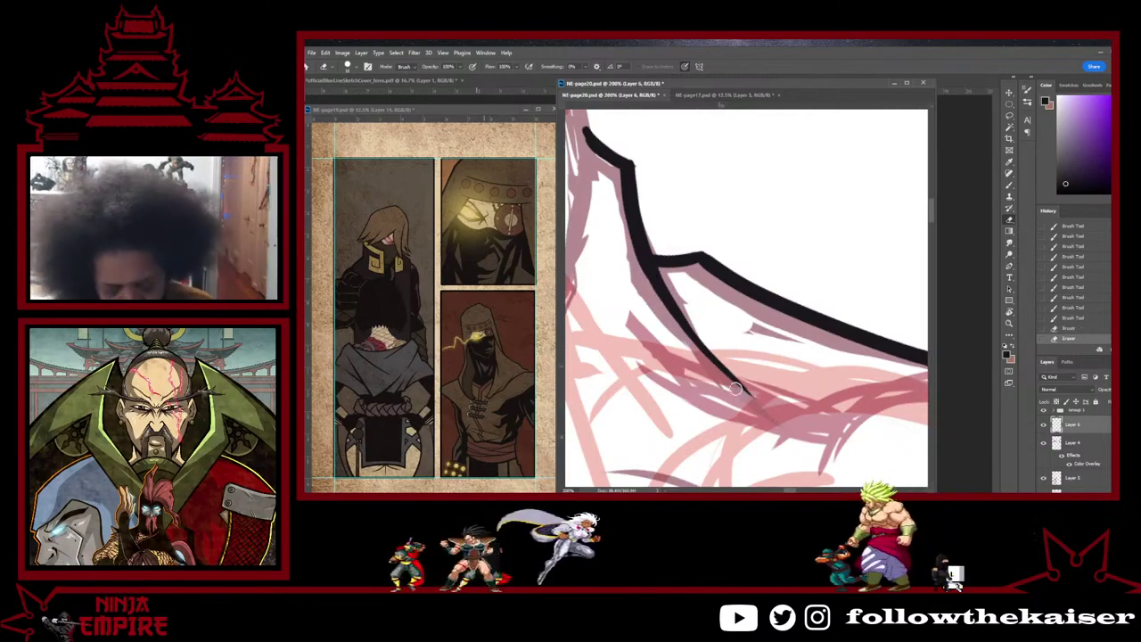
key("r")
mouse_move(804, 374)
left_mouse_down()
mouse_move(759, 157)
mouse_move(742, 335)
mouse_move(829, 307)
mouse_move(817, 283)
mouse_move(855, 294)
mouse_move(767, 420)
mouse_move(796, 386)
mouse_move(814, 246)
mouse_move(812, 281)
mouse_move(775, 278)
mouse_move(725, 356)
mouse_move(750, 329)
mouse_move(732, 344)
mouse_move(745, 340)
mouse_move(726, 344)
mouse_move(820, 313)
left_mouse_up()
key("b")
key("e")
Step: Ink the curved collar line from beneath the neck notch to the lower tip of the face-opening line, redoing its first stroke
left_click(827, 366, "ctrl+alt")
left_click(827, 366, "ctrl+alt")
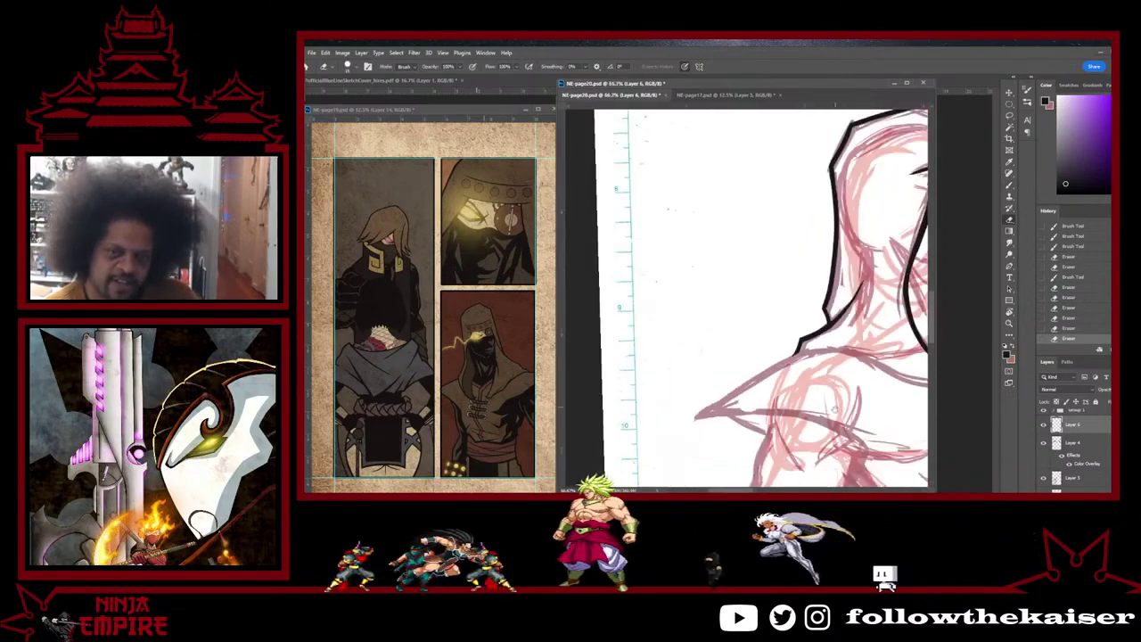
left_click_drag(827, 365, 715, 308)
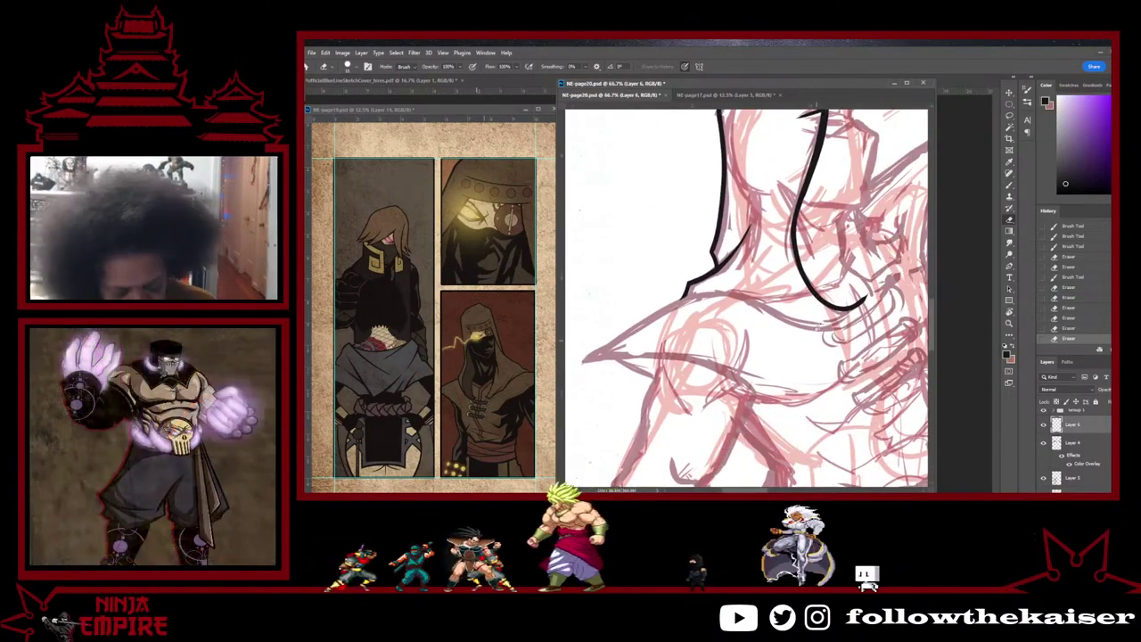
key("r")
left_click_drag(829, 241, 822, 365)
left_click_drag(746, 266, 754, 188)
key("b")
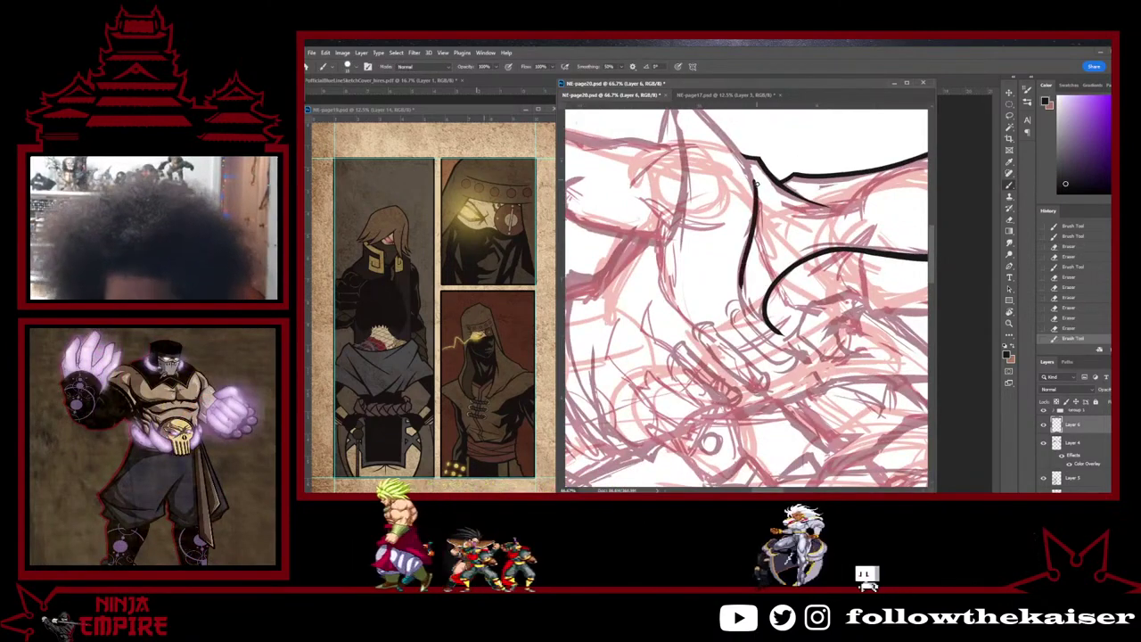
key("ctrl+z")
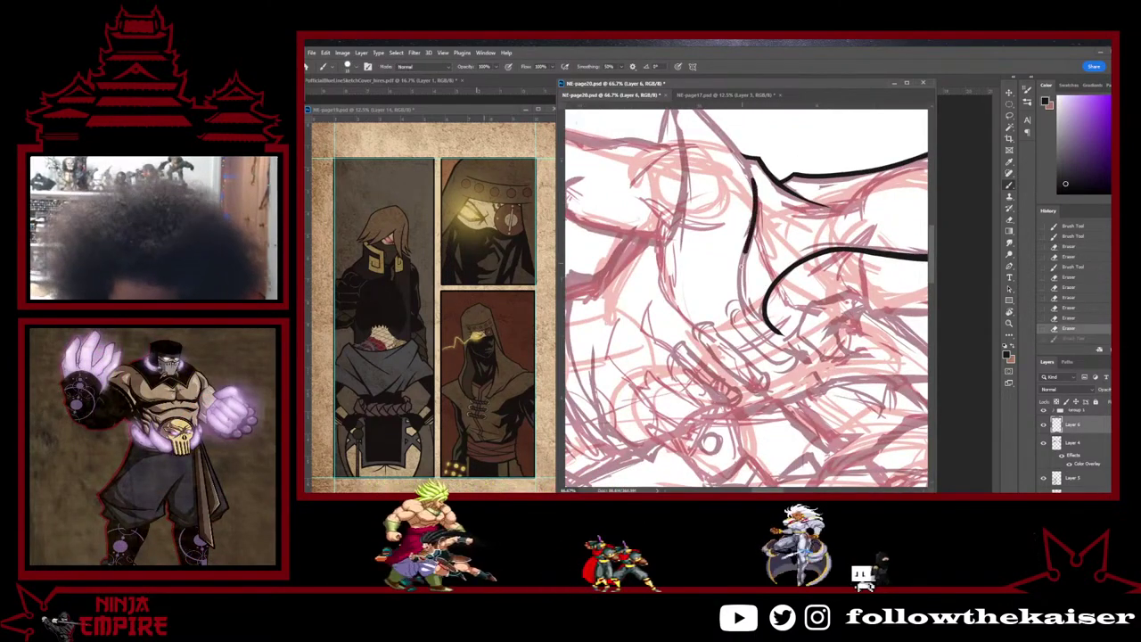
left_click_drag(741, 289, 766, 323)
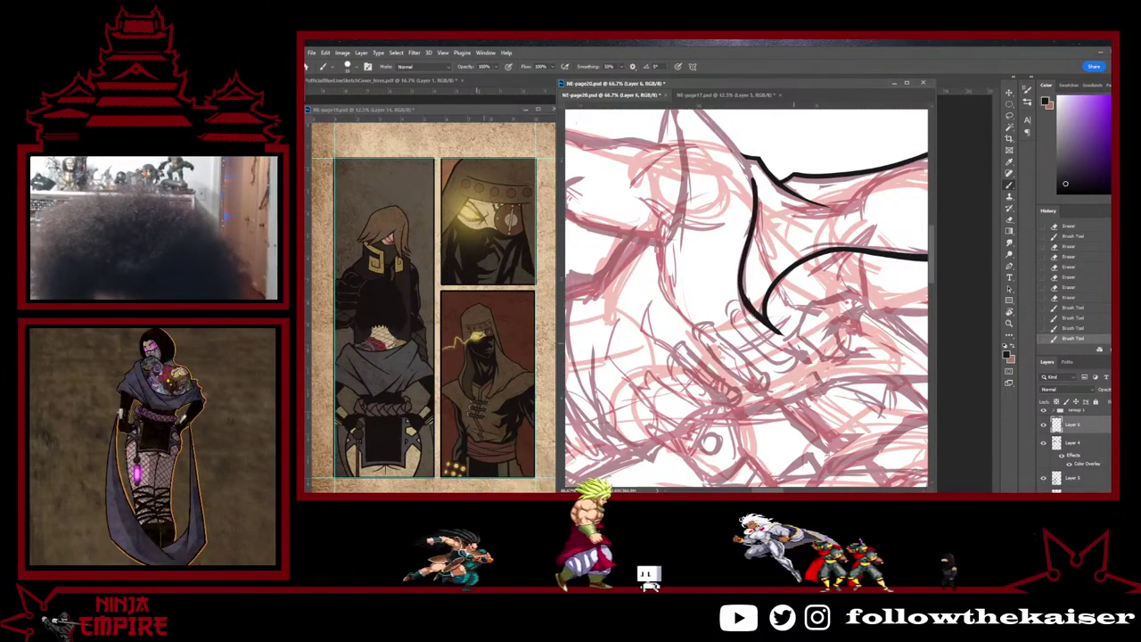
Step: Sharpen the pointed tip where the collar line meets the face-opening line with the Eraser
key("ctrl+plus")
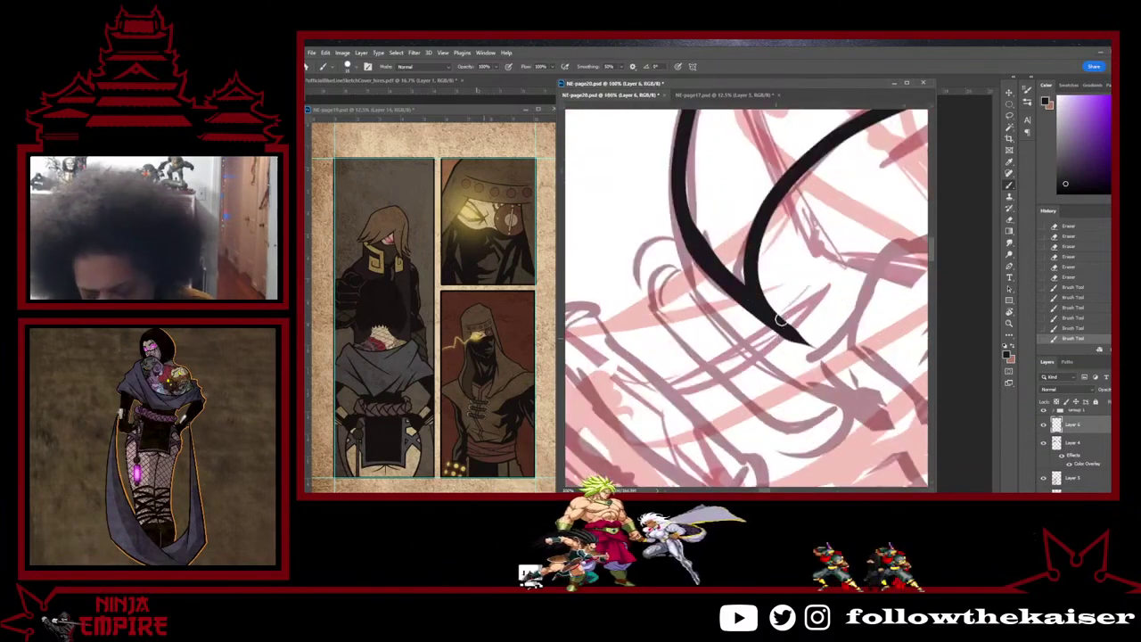
key("e")
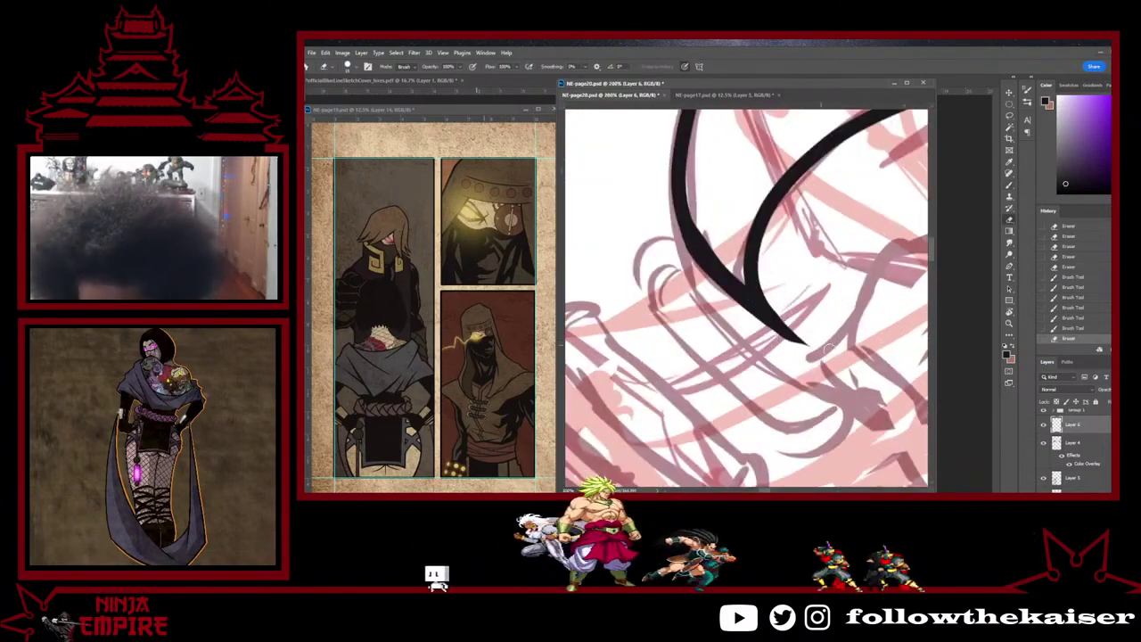
left_click_drag(754, 317, 768, 332)
Step: Thicken and smooth the bend of the collar line, undoing and redoing the uneven strokes
left_click_drag(717, 132, 793, 236)
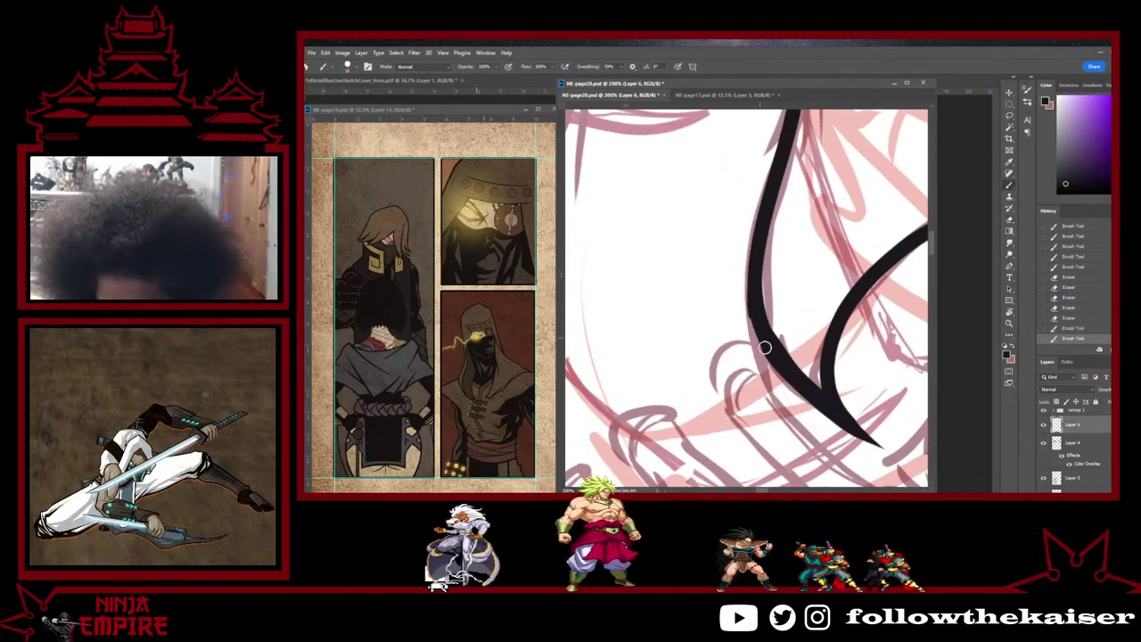
left_click_drag(765, 324, 799, 293)
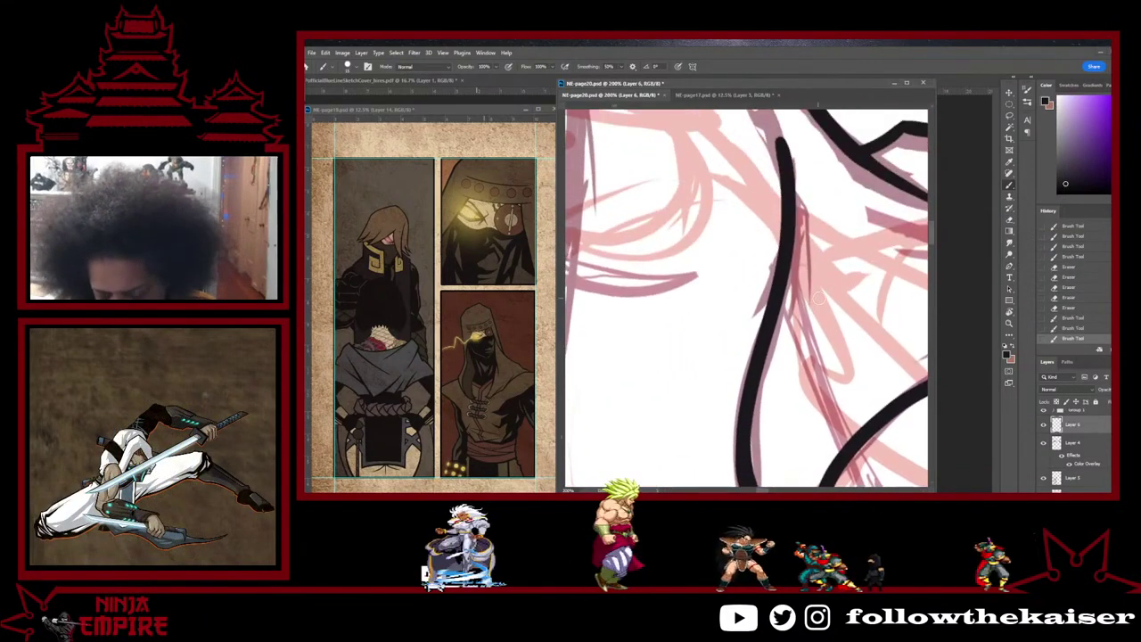
left_click_drag(798, 412, 816, 392)
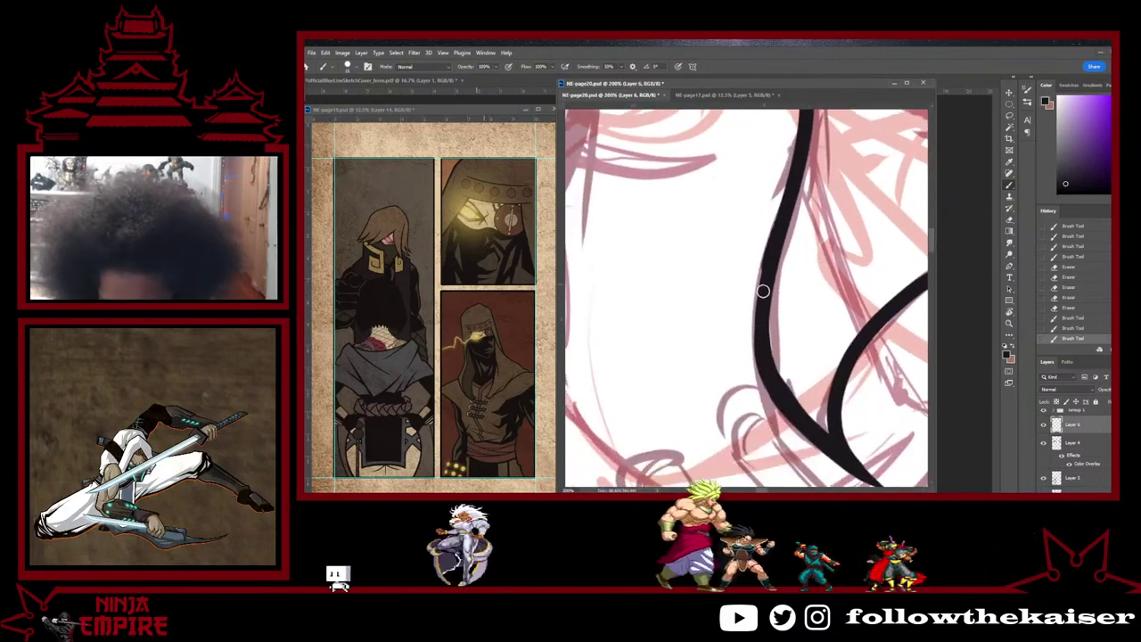
mouse_move(769, 347)
left_mouse_down()
mouse_move(763, 288)
mouse_move(774, 370)
left_mouse_up()
left_click_drag(764, 291, 774, 375)
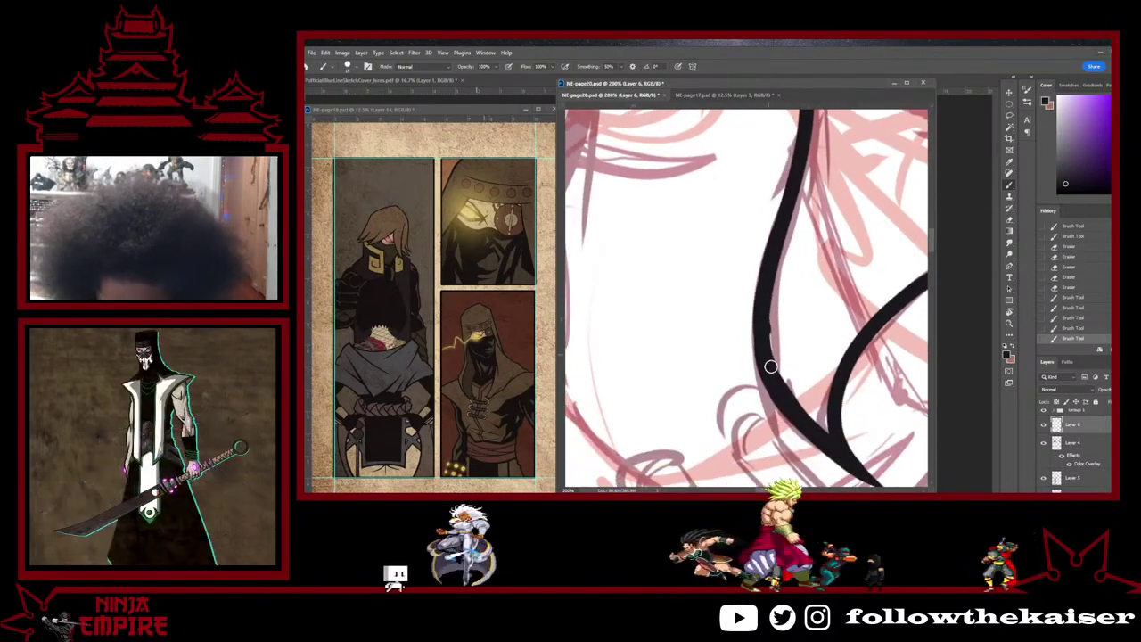
key("ctrl+z")
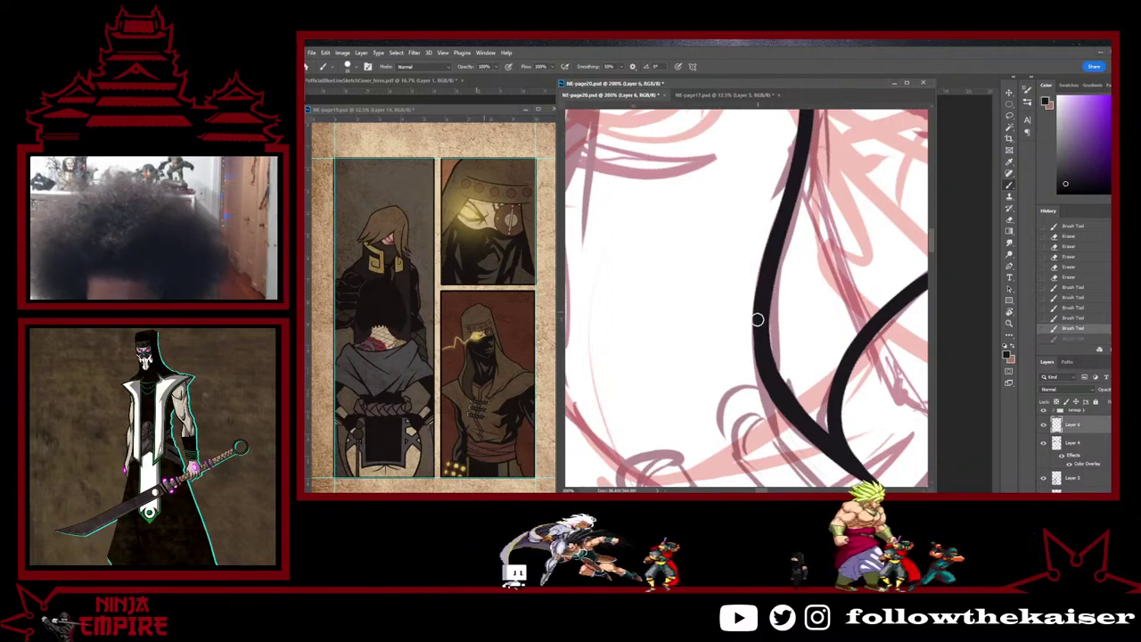
left_click_drag(757, 319, 764, 330)
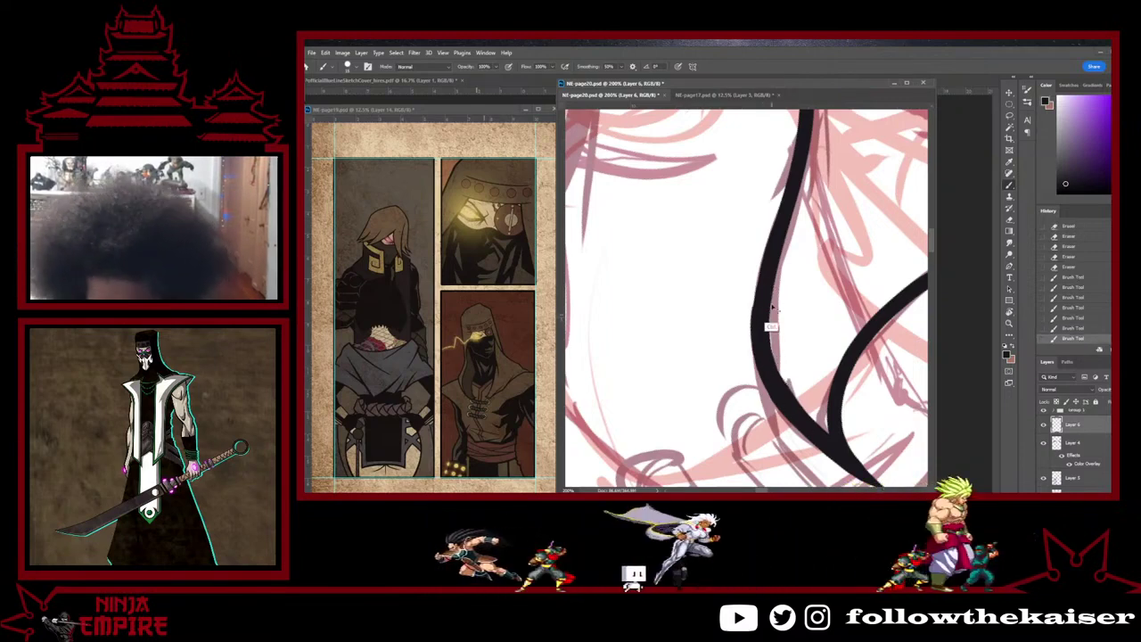
key("ctrl+z")
left_click_drag(773, 256, 766, 271)
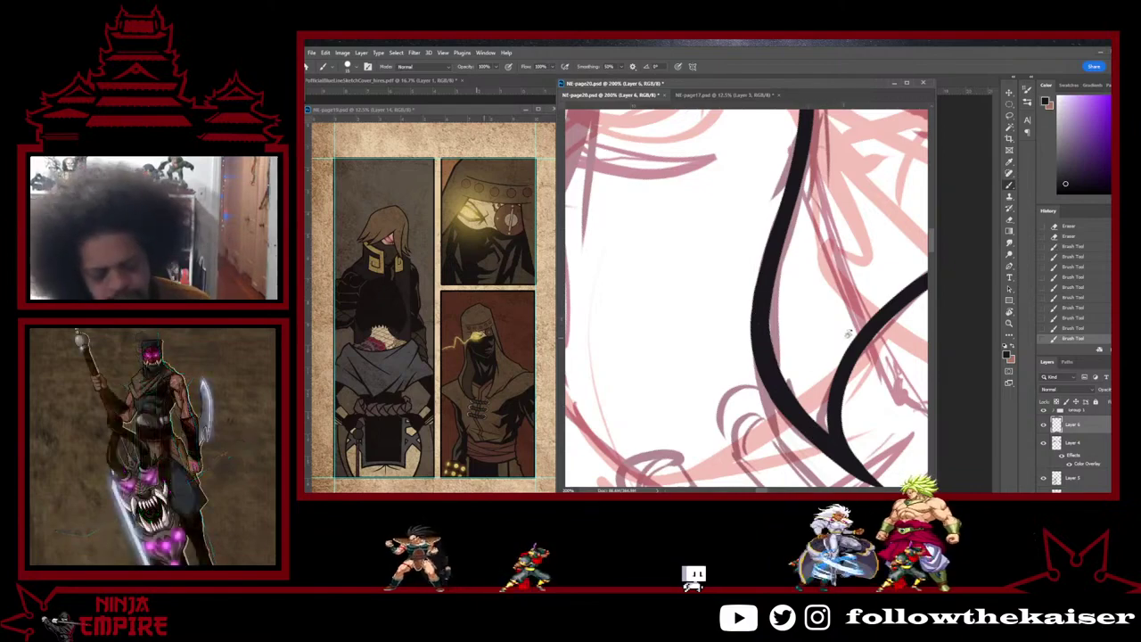
Step: Ink the outer shoulder edge of the mantle from the neck notch out to its pointed corner and clean up the point
key("r")
left_click_drag(847, 459, 847, 207)
left_click_drag(764, 338, 918, 253)
left_click_drag(909, 276, 881, 203)
left_click(786, 321, "ctrl+alt")
left_click_drag(786, 365, 783, 272)
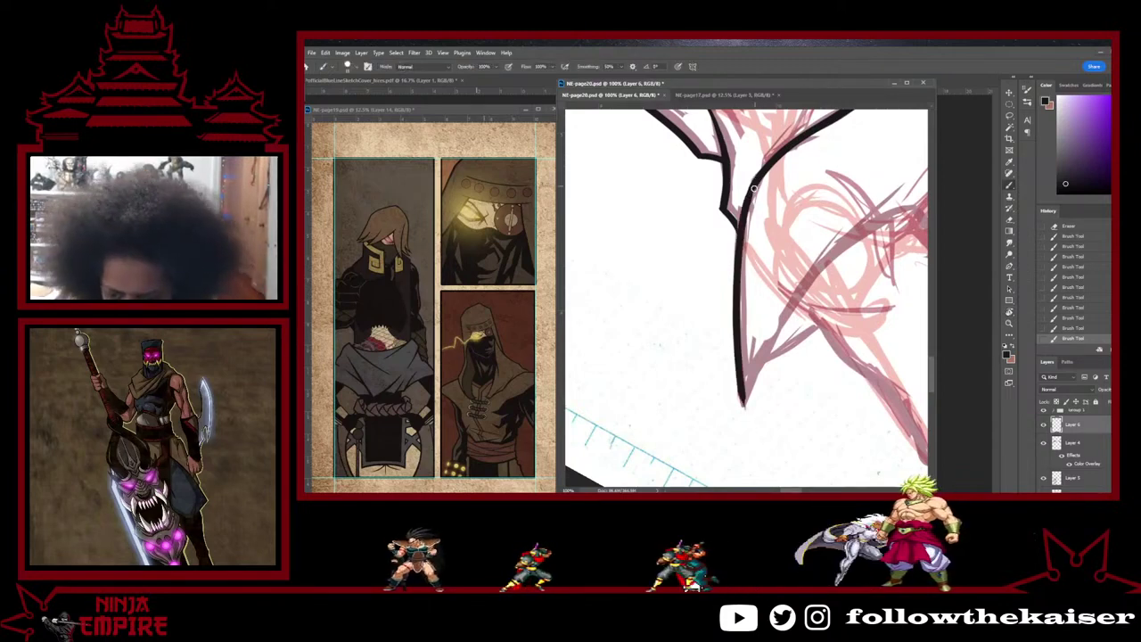
left_click_drag(743, 390, 748, 409)
key("e")
Step: Ink the short underside edge from the mantle's pointed corner to the upper arm and trim the corner with the Eraser
key("r")
mouse_move(858, 312)
left_mouse_down()
mouse_move(803, 400)
mouse_move(739, 425)
left_mouse_up()
left_click_drag(740, 425, 661, 327)
key("b")
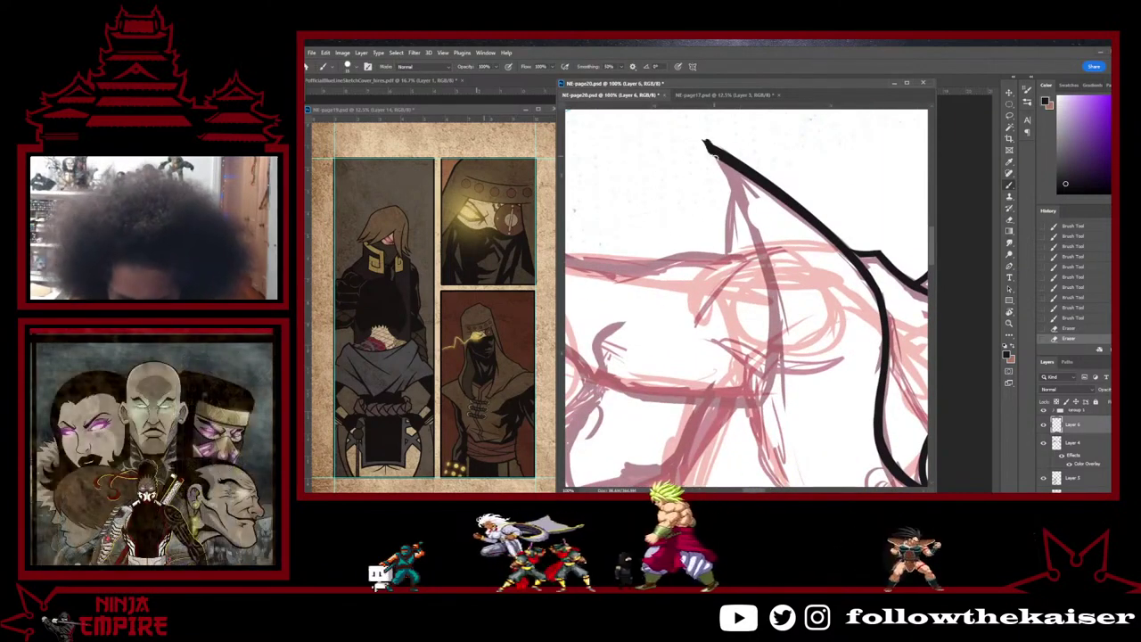
left_click_drag(705, 140, 731, 257)
key("e")
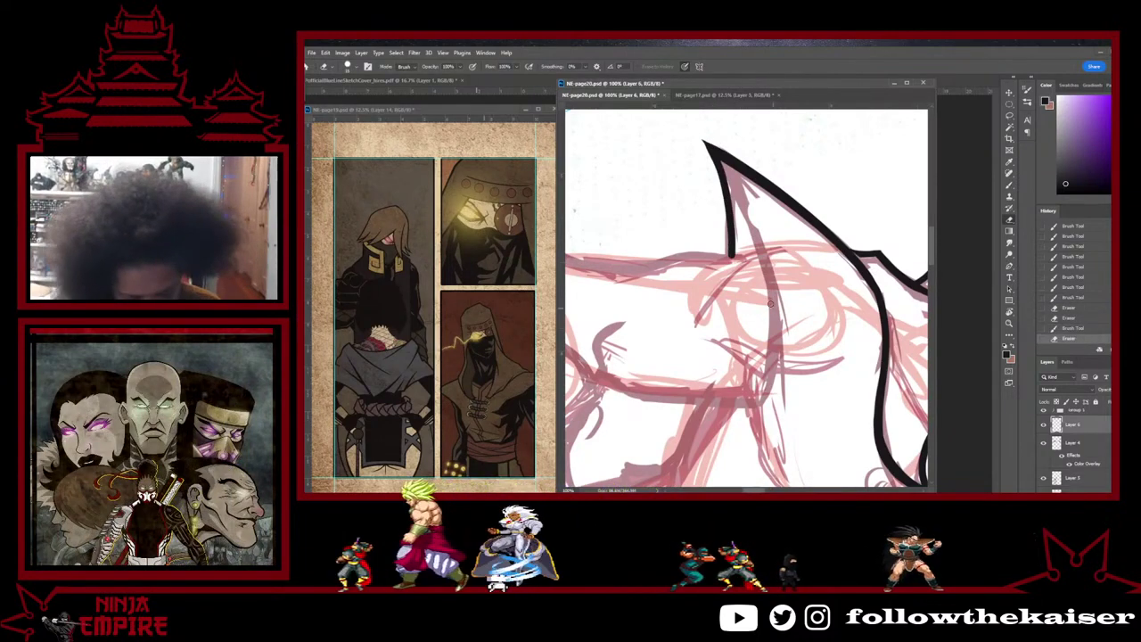
Step: Ink the long curved lower edge of the mantle from its pointed corner across the upper arm
key("b")
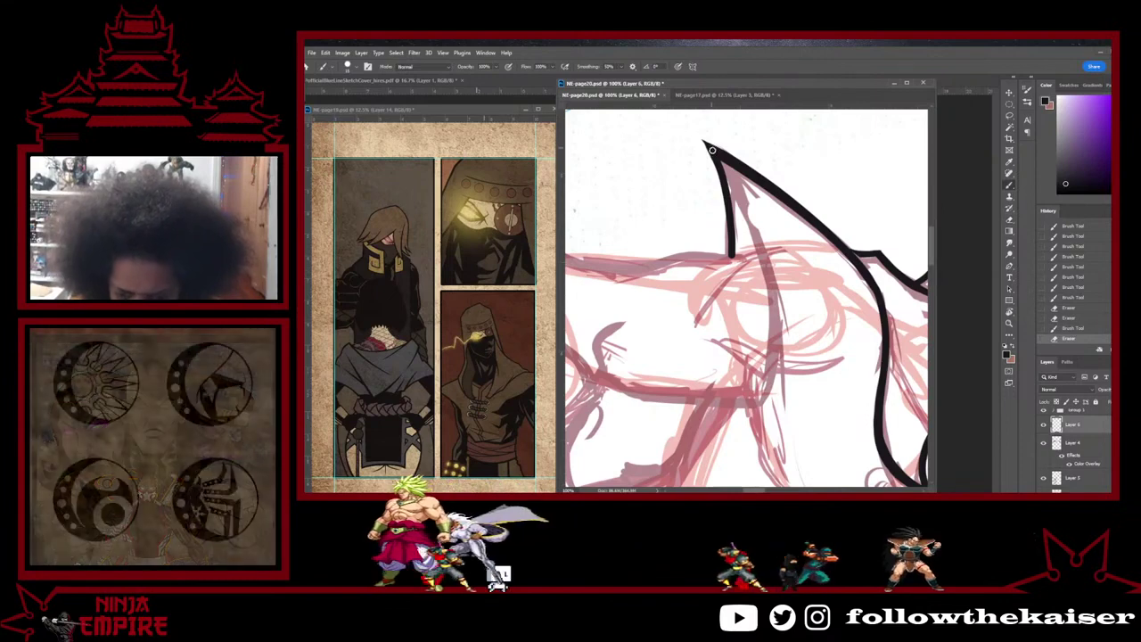
left_click_drag(724, 164, 741, 199)
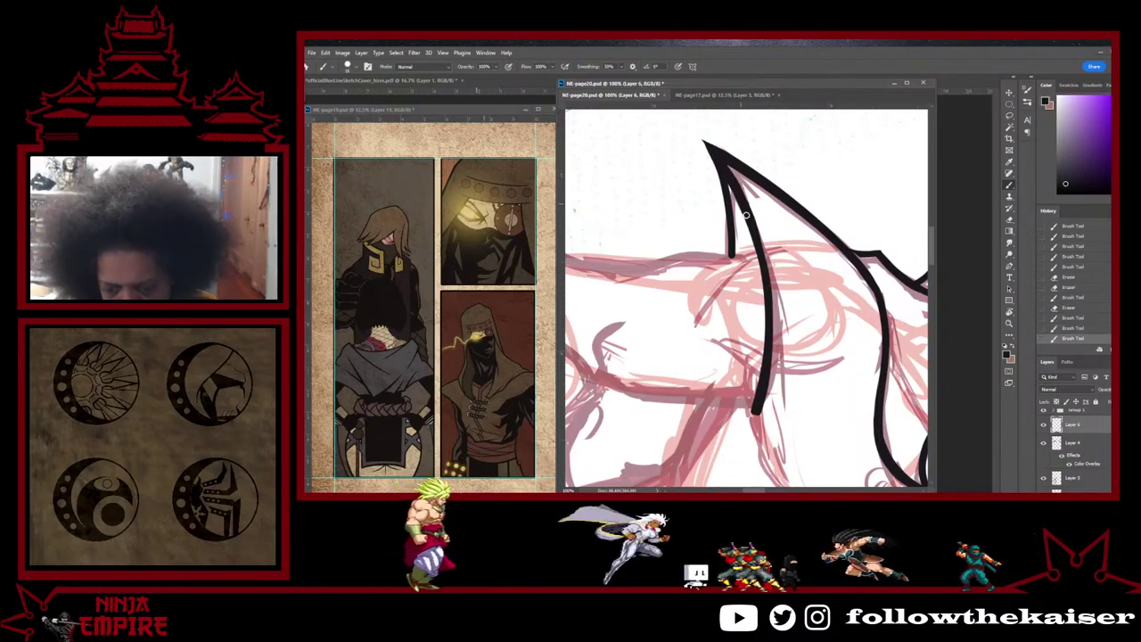
key("r")
left_click_drag(745, 214, 849, 317)
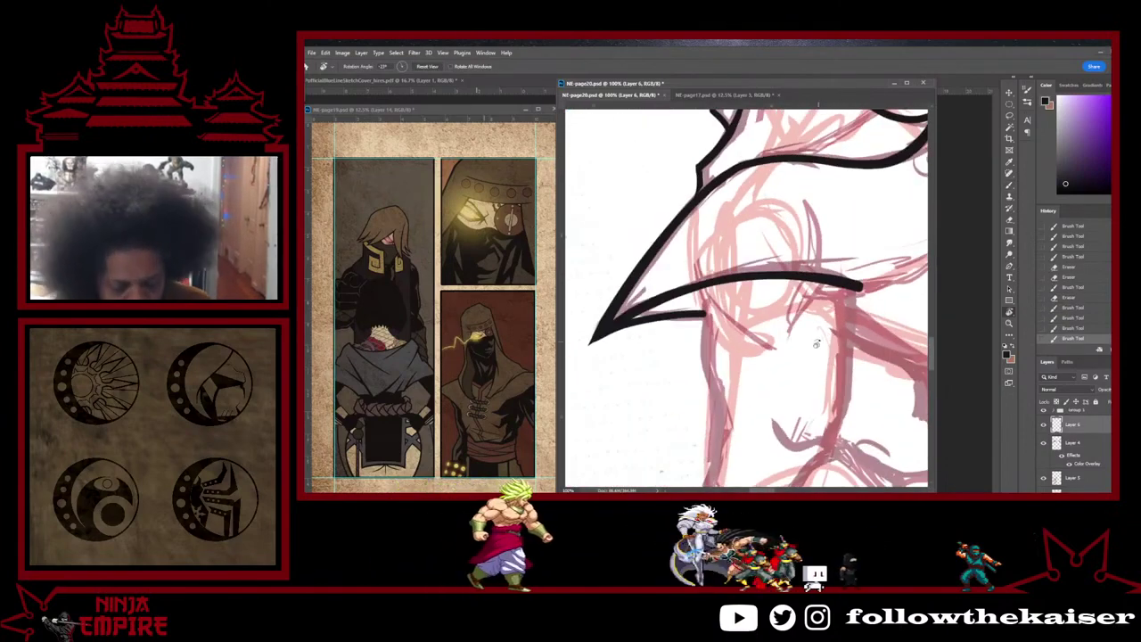
key("ctrl+minus")
key("ctrl+minus")
key("ctrl+minus")
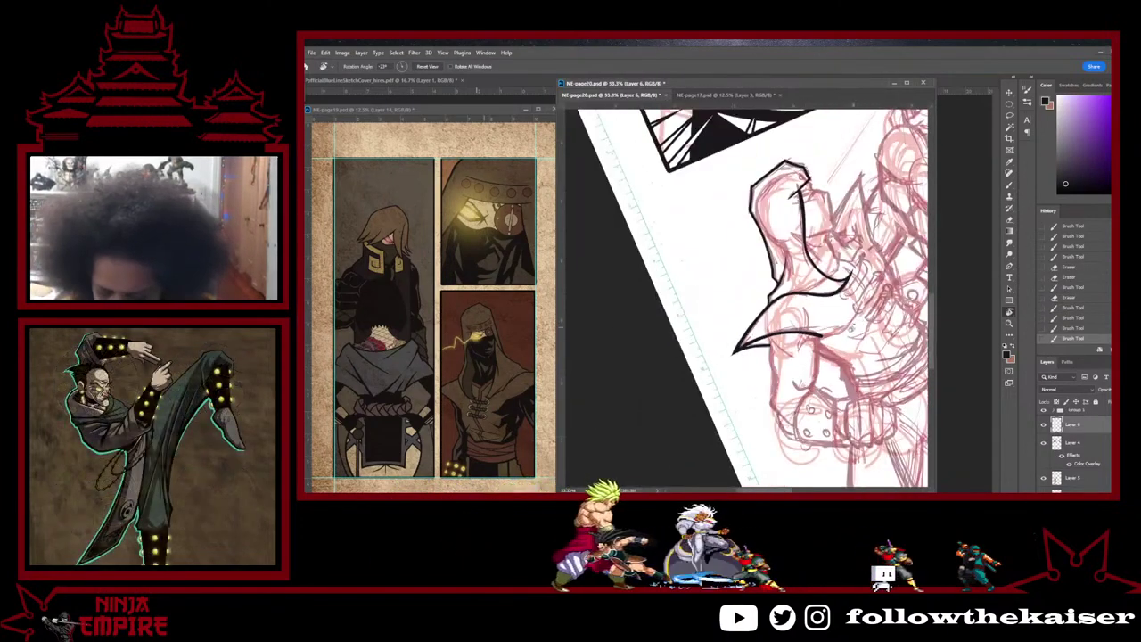
scroll(704, 355, "up", 3)
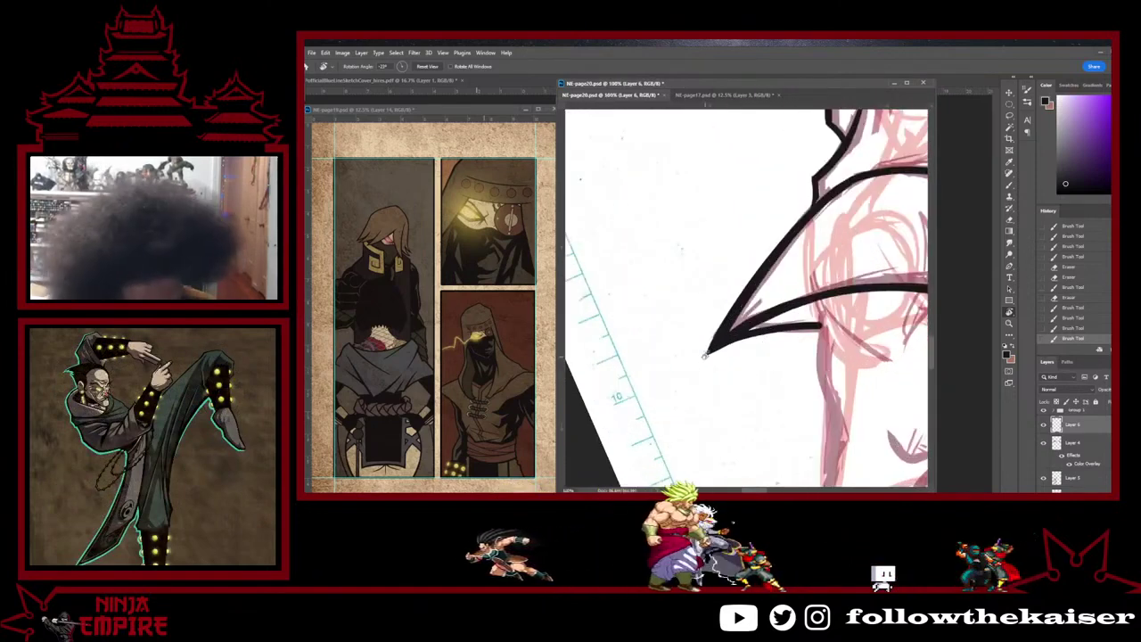
Step: Trim the tip of the mantle's pointed corner to a clean point with the Eraser
key("b")
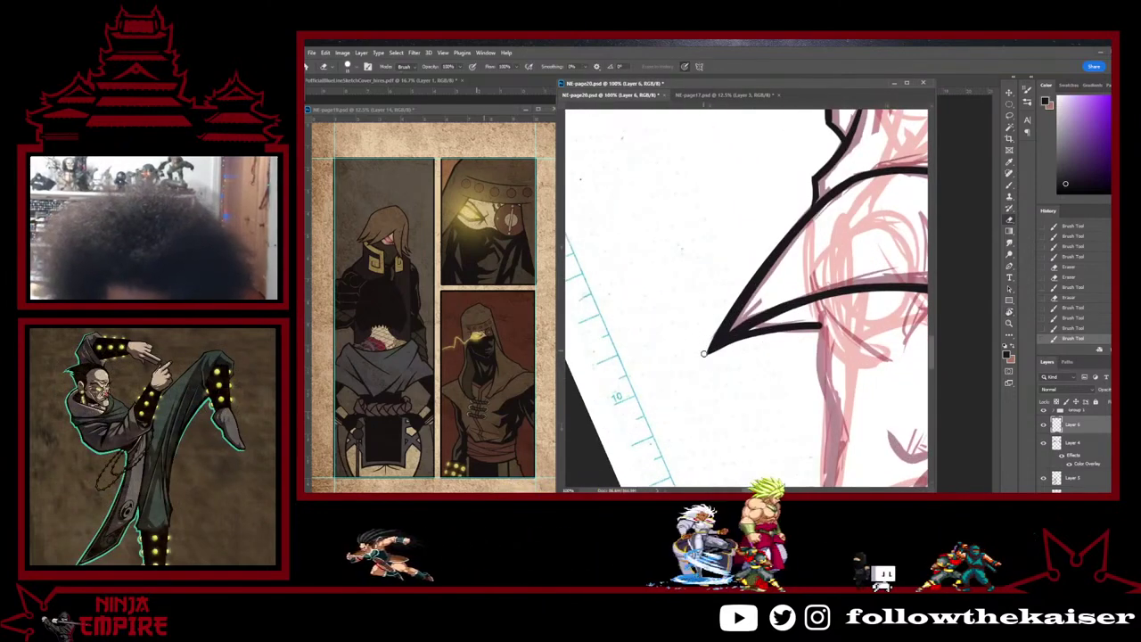
key("r")
left_click_drag(705, 354, 843, 392)
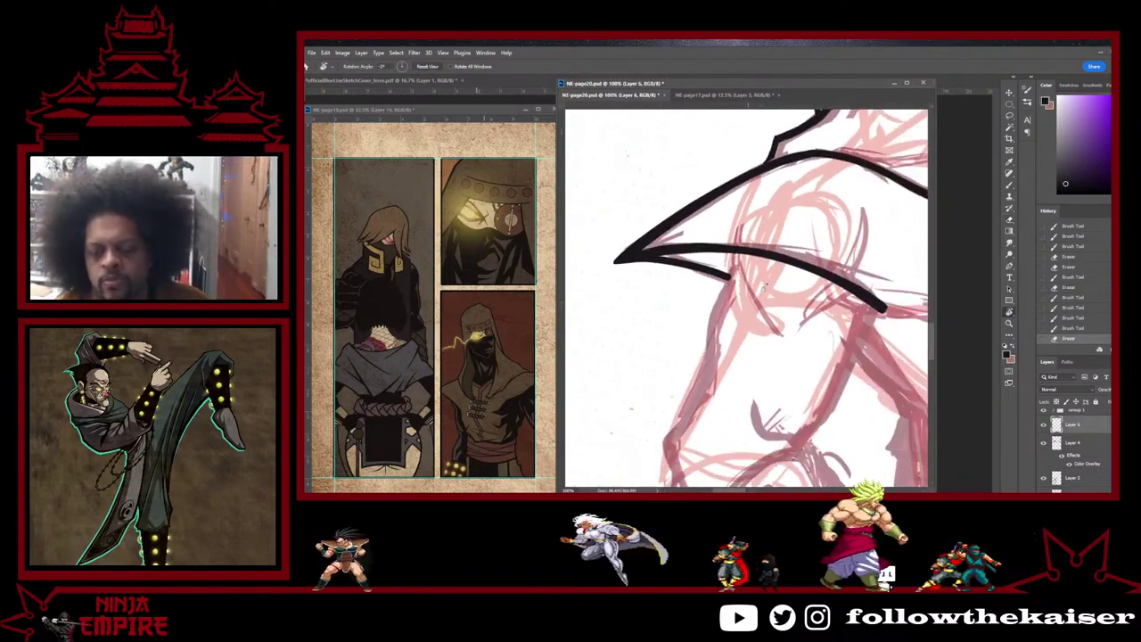
Step: Thicken the curved collar line where it bends below the neck notch, undoing and redrawing the uneven strokes
left_click(838, 337, "ctrl+alt")
left_click(839, 337, "ctrl+alt")
left_click(838, 337, "ctrl+alt")
left_click_drag(838, 337, 734, 329)
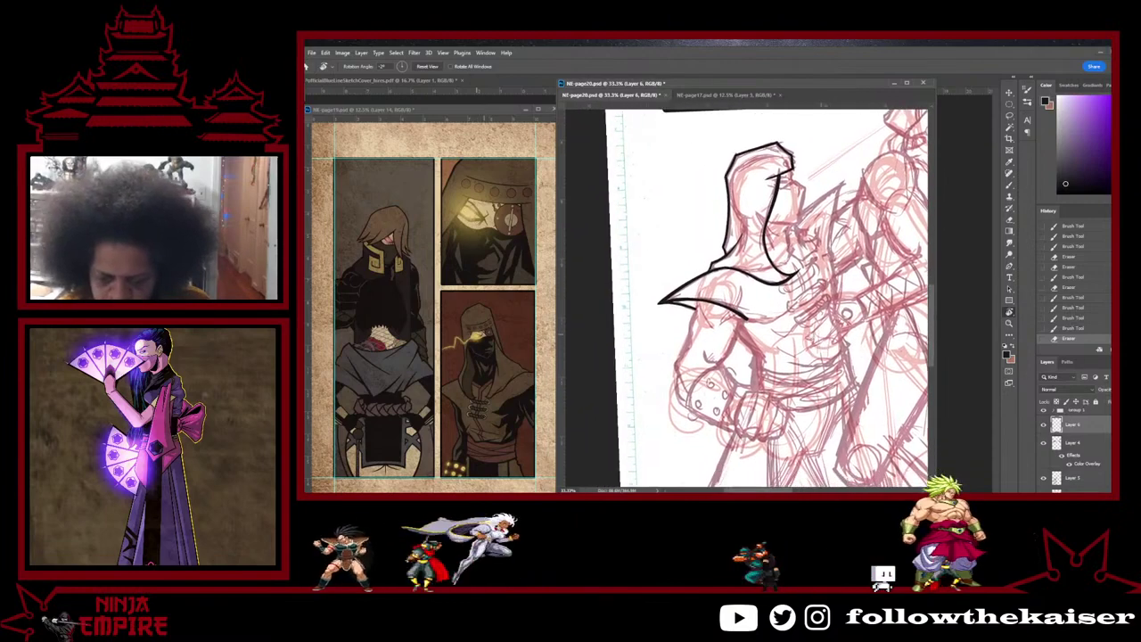
mouse_move(788, 360)
left_mouse_down()
mouse_move(864, 342)
mouse_move(758, 412)
left_mouse_up()
left_click(822, 336, "ctrl")
left_click(821, 336, "ctrl")
left_click(822, 336, "ctrl")
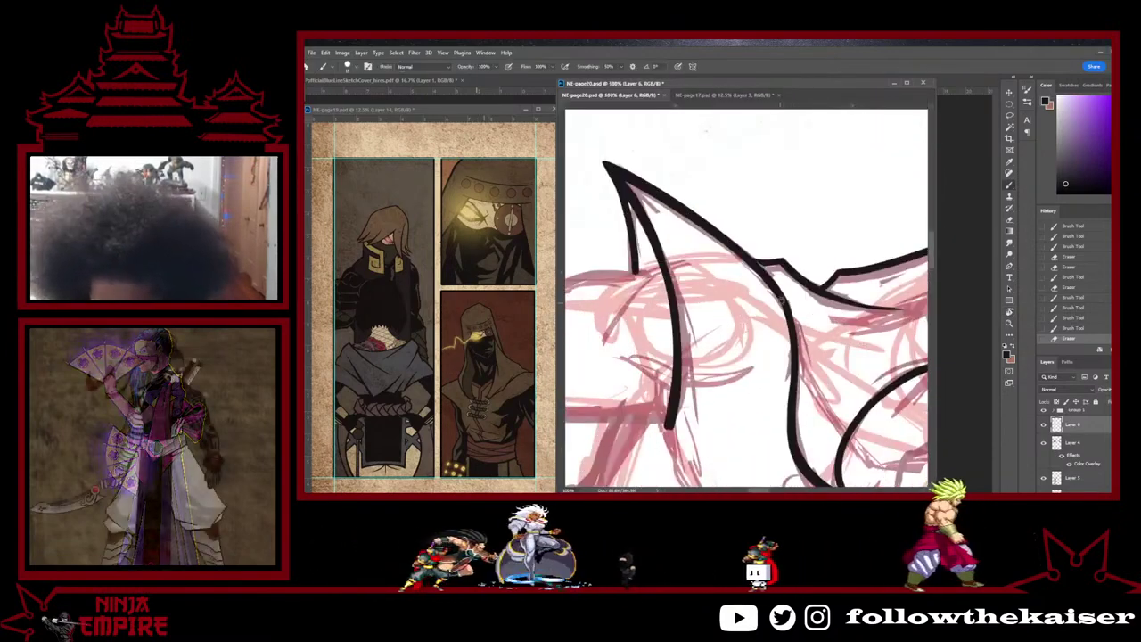
left_click_drag(770, 283, 791, 412)
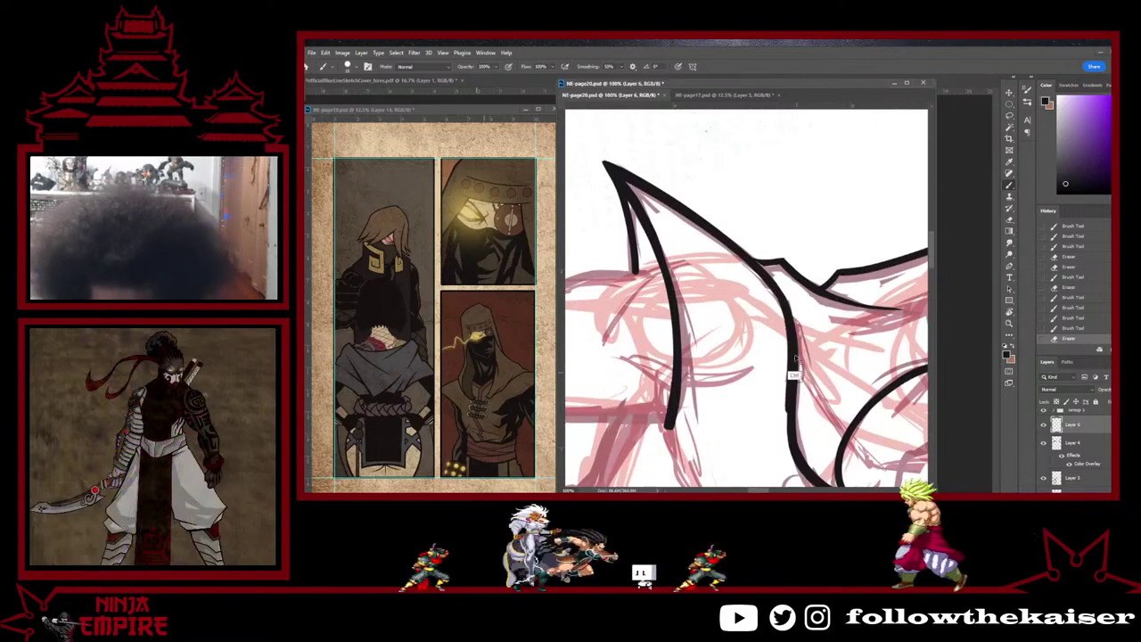
key("ctrl+z")
mouse_move(770, 281)
left_mouse_down()
mouse_move(794, 340)
mouse_move(792, 427)
left_mouse_up()
key("ctrl+z")
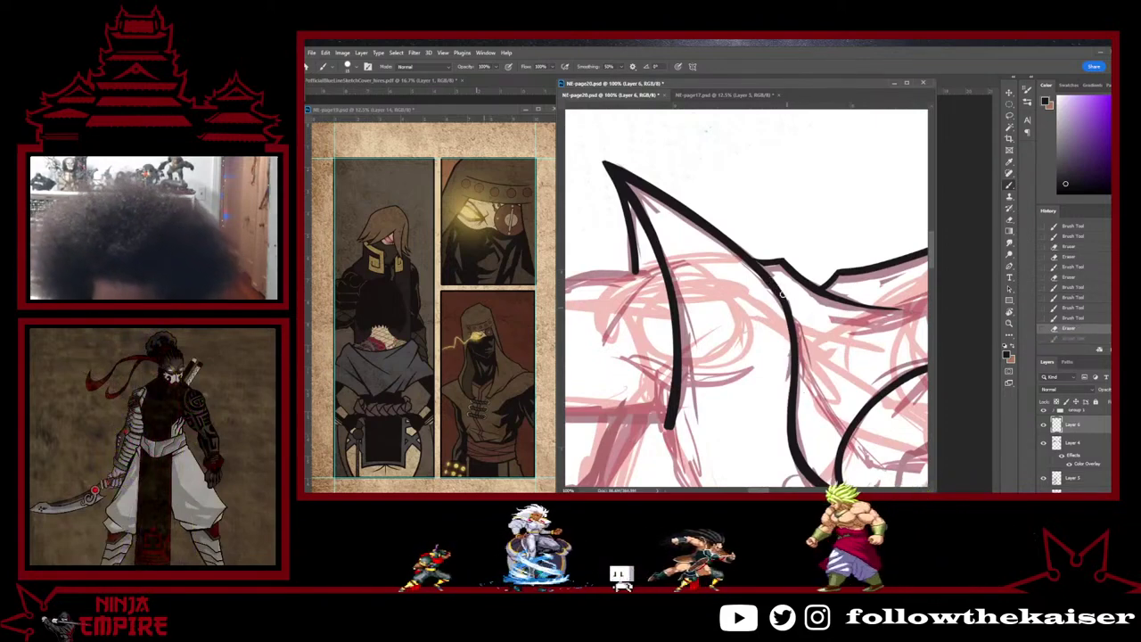
left_click_drag(780, 291, 796, 419)
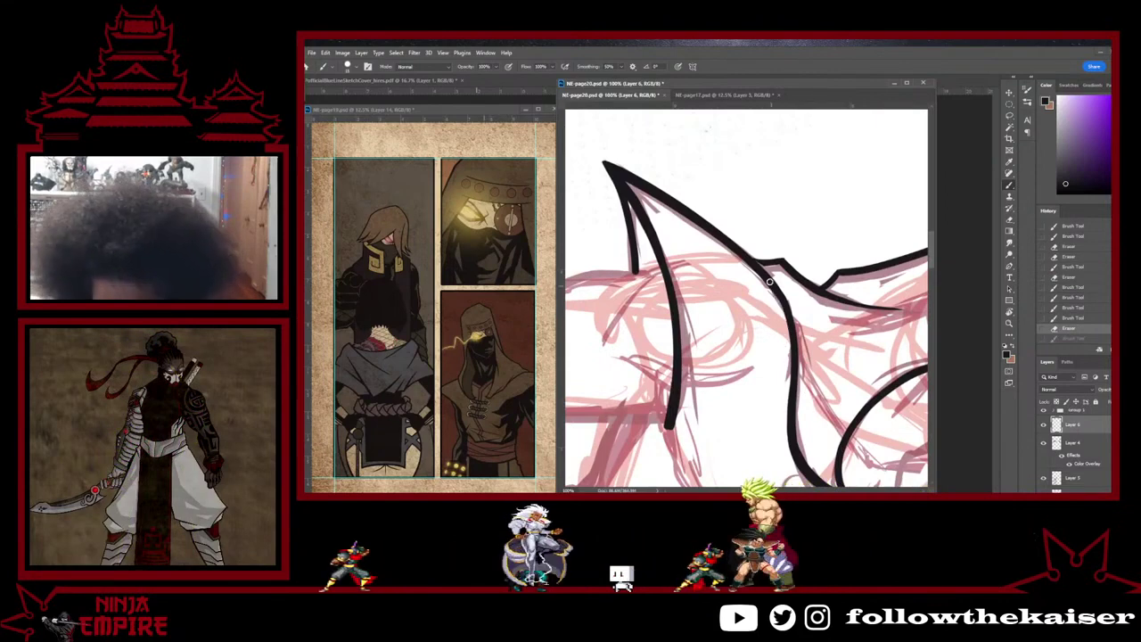
left_click_drag(816, 483, 819, 487)
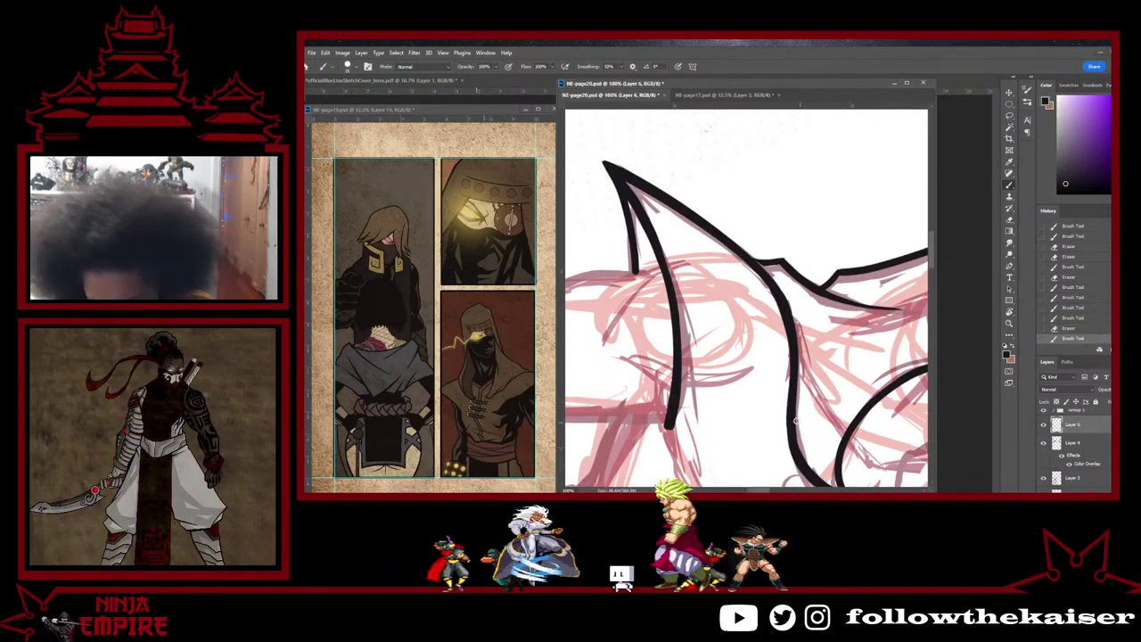
left_click_drag(790, 412, 793, 435)
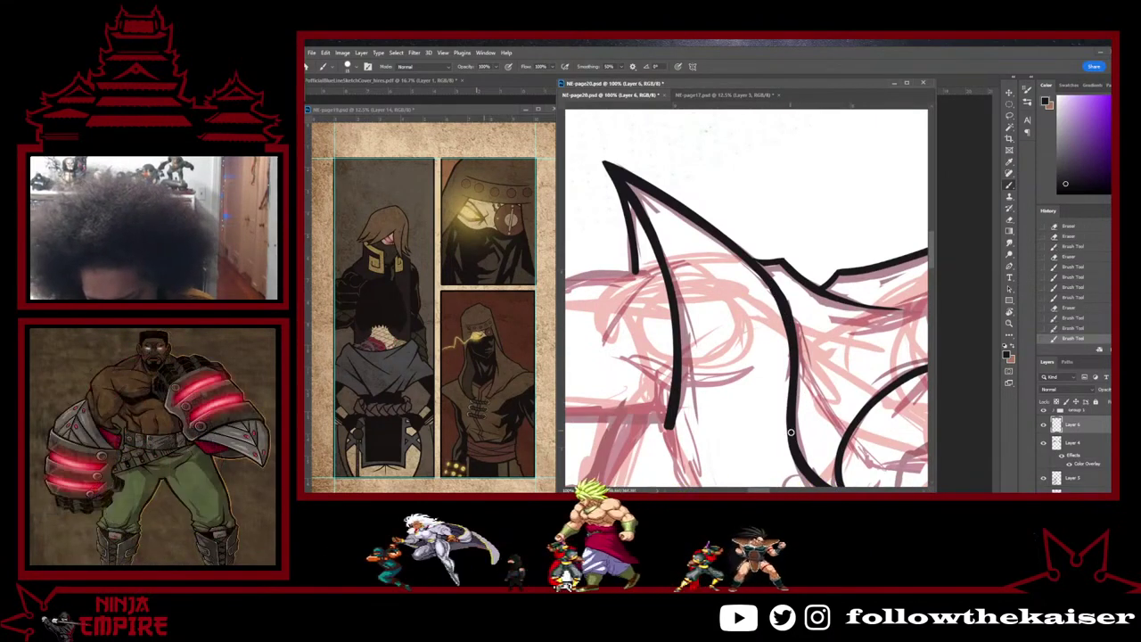
Step: Smooth the outer side of the collar line's bend with the Eraser
key("e")
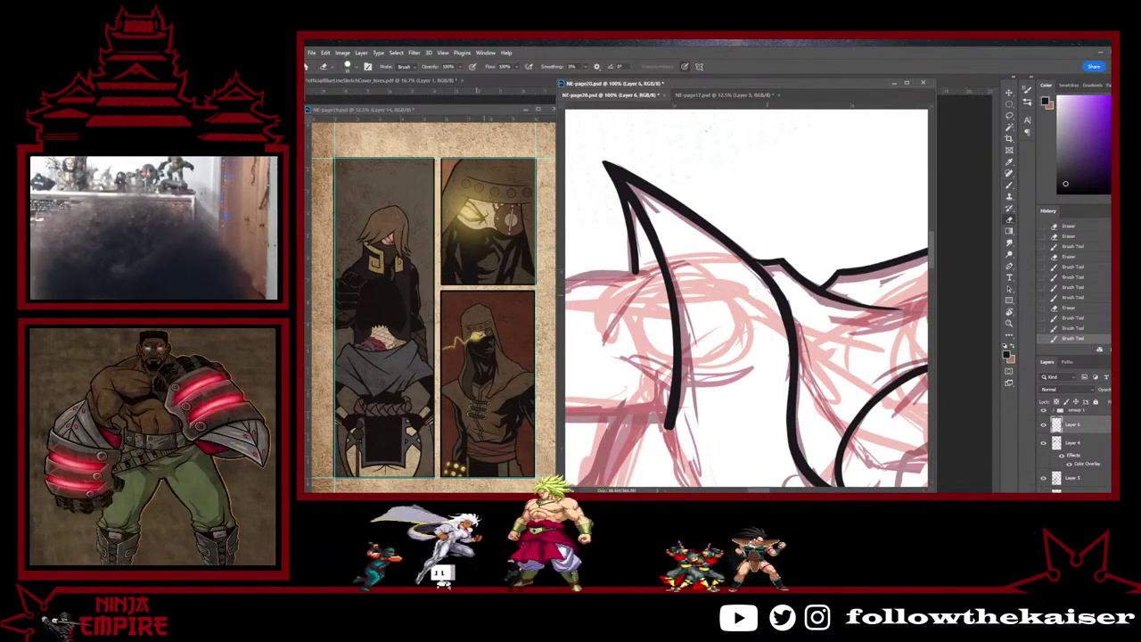
left_click_drag(758, 292, 788, 323)
key("b")
Step: Ink the outer contour of the arm from under the mantle past the elbow to the bracer, with short fold marks
key("r")
left_click_drag(774, 403, 812, 385)
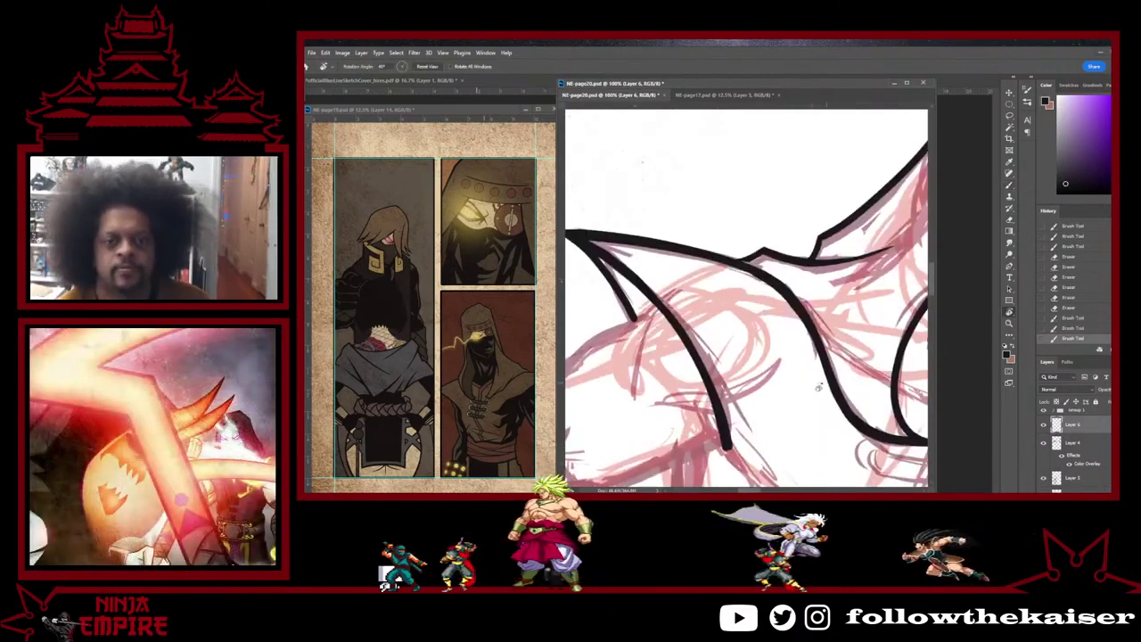
left_click(812, 386, "ctrl+alt")
key("ctrl+minus")
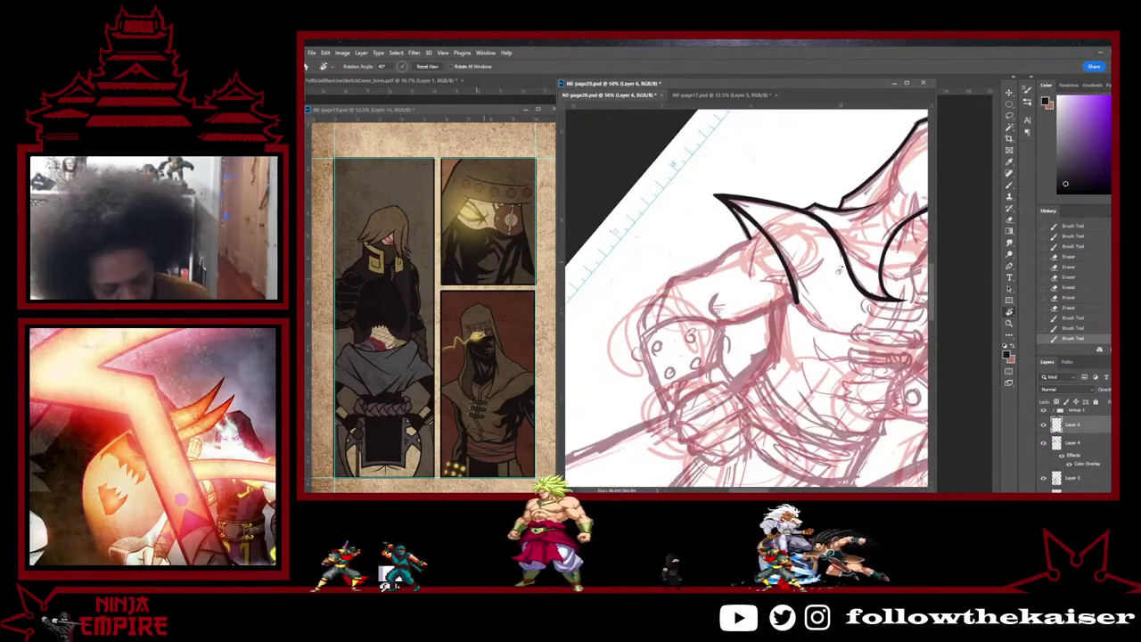
left_click_drag(838, 269, 741, 202)
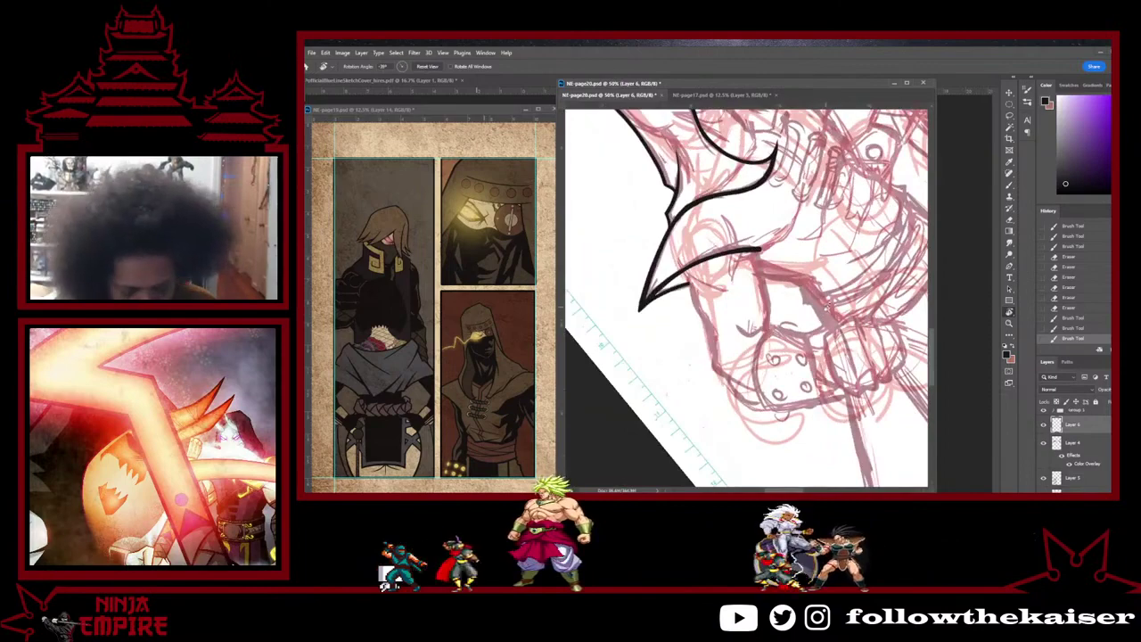
left_click_drag(828, 307, 808, 348)
left_click(728, 266, "ctrl")
left_click(726, 263, "ctrl")
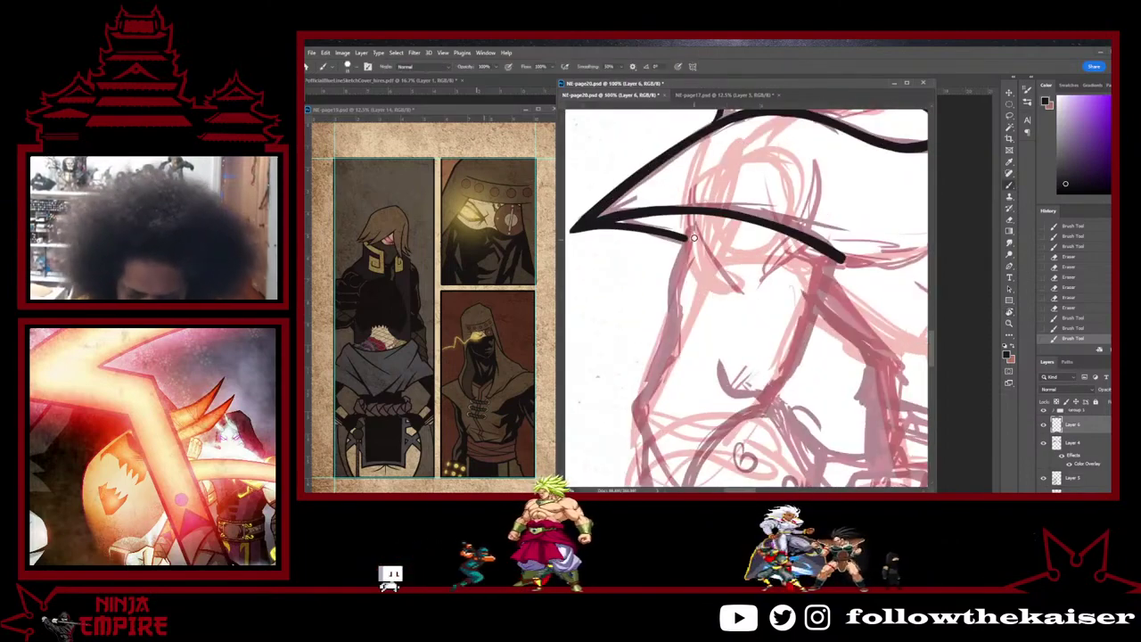
mouse_move(777, 337)
left_mouse_down()
mouse_move(830, 316)
mouse_move(826, 267)
left_mouse_up()
mouse_move(764, 202)
left_mouse_down()
mouse_move(778, 415)
mouse_move(774, 300)
mouse_move(771, 410)
mouse_move(706, 299)
mouse_move(756, 353)
left_mouse_up()
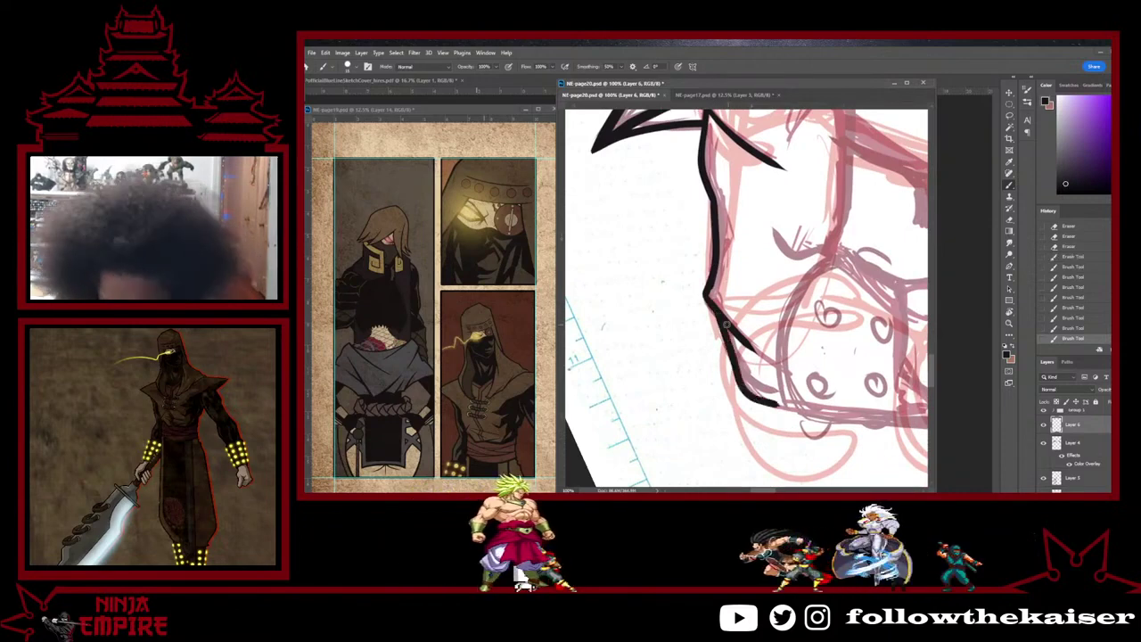
Step: Ink the inner contour of the upper arm from the mantle's hem to the elbow crease and tidy it with the Eraser
left_click_drag(852, 128, 839, 241)
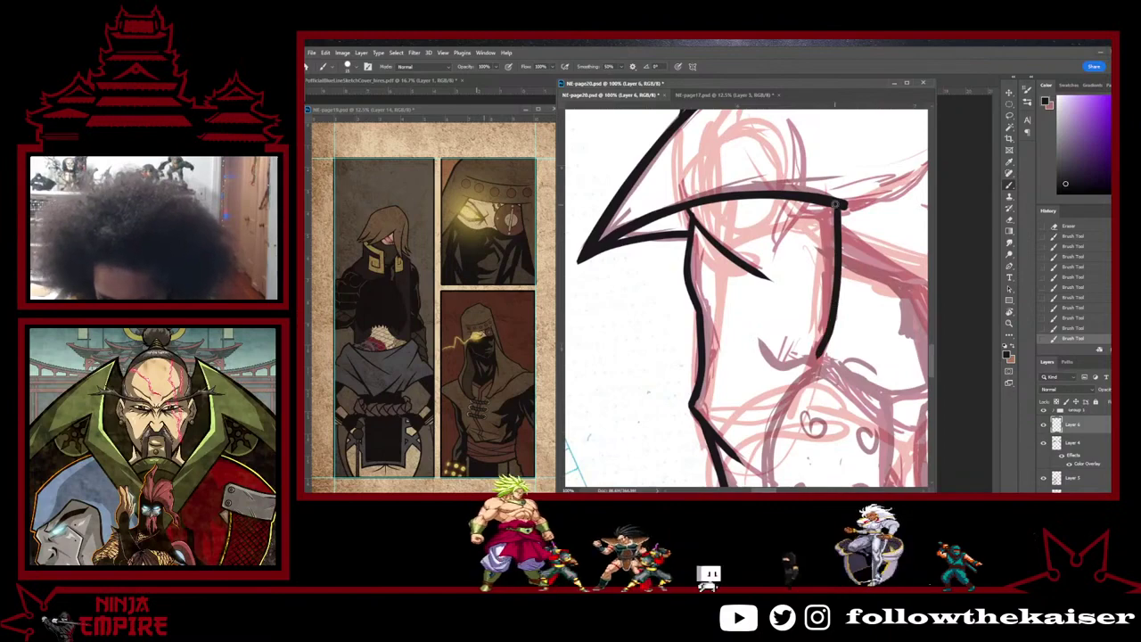
mouse_move(869, 325)
left_mouse_down()
mouse_move(814, 403)
mouse_move(737, 381)
mouse_move(724, 339)
mouse_move(830, 294)
mouse_move(786, 185)
mouse_move(763, 242)
left_mouse_up()
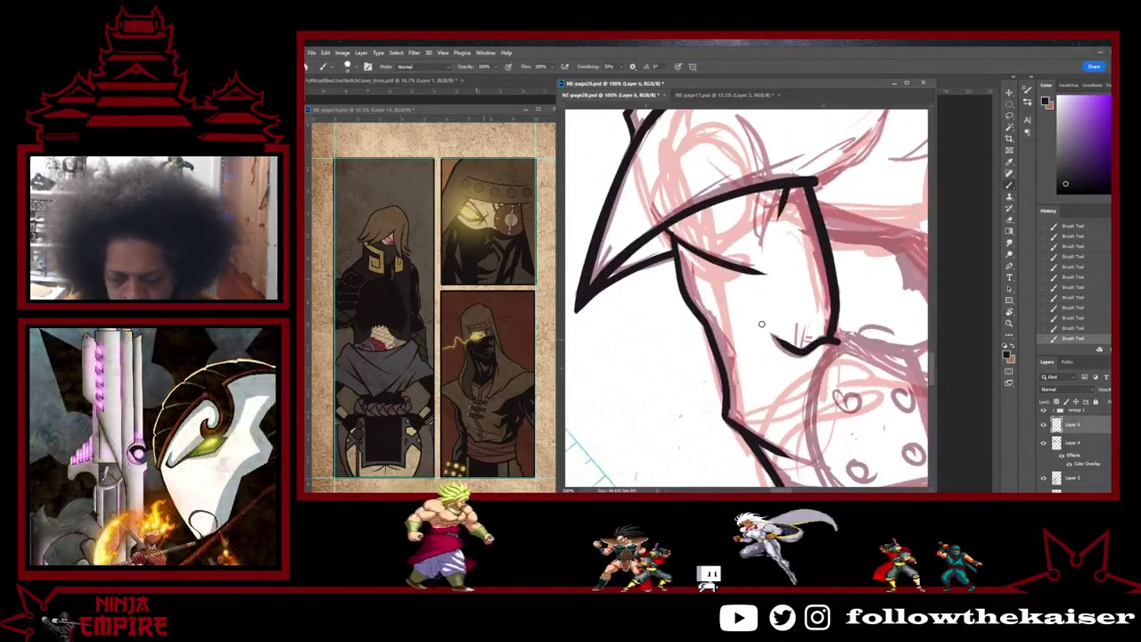
key("e")
mouse_move(834, 364)
left_mouse_down()
mouse_move(837, 344)
mouse_move(847, 353)
mouse_move(832, 377)
left_mouse_up()
key("b")
key("r")
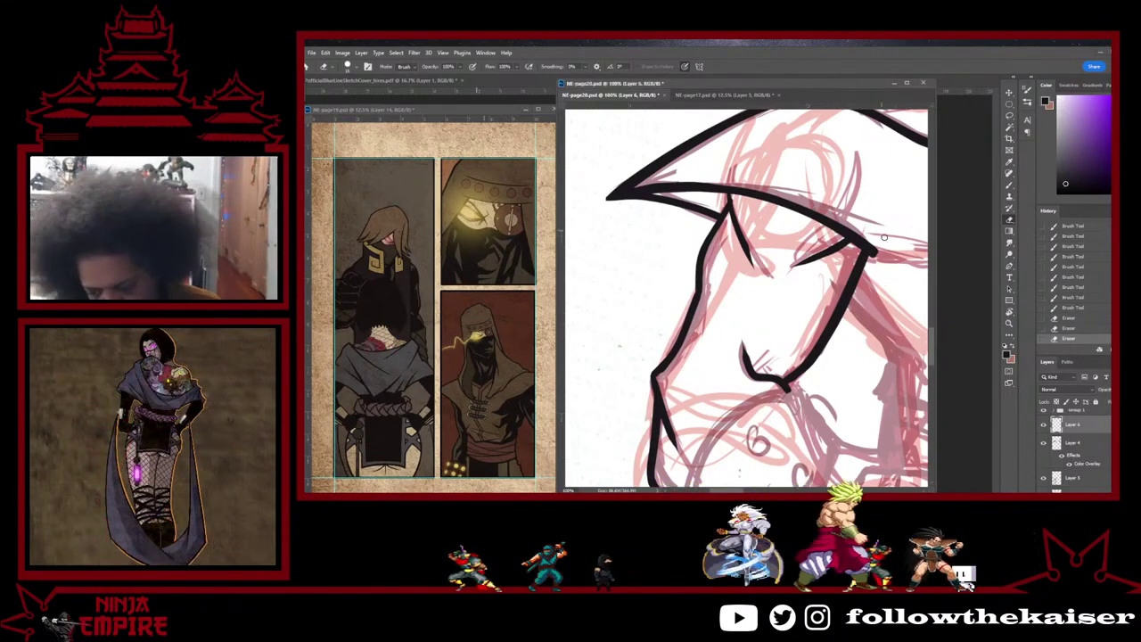
Step: Ink a second line just inside the upper arm's inner contour, from the mantle's hem to the elbow crease
key("r")
mouse_move(873, 273)
left_mouse_down()
mouse_move(871, 217)
mouse_move(813, 207)
mouse_move(813, 254)
left_mouse_up()
key("b")
left_click_drag(816, 195, 800, 353)
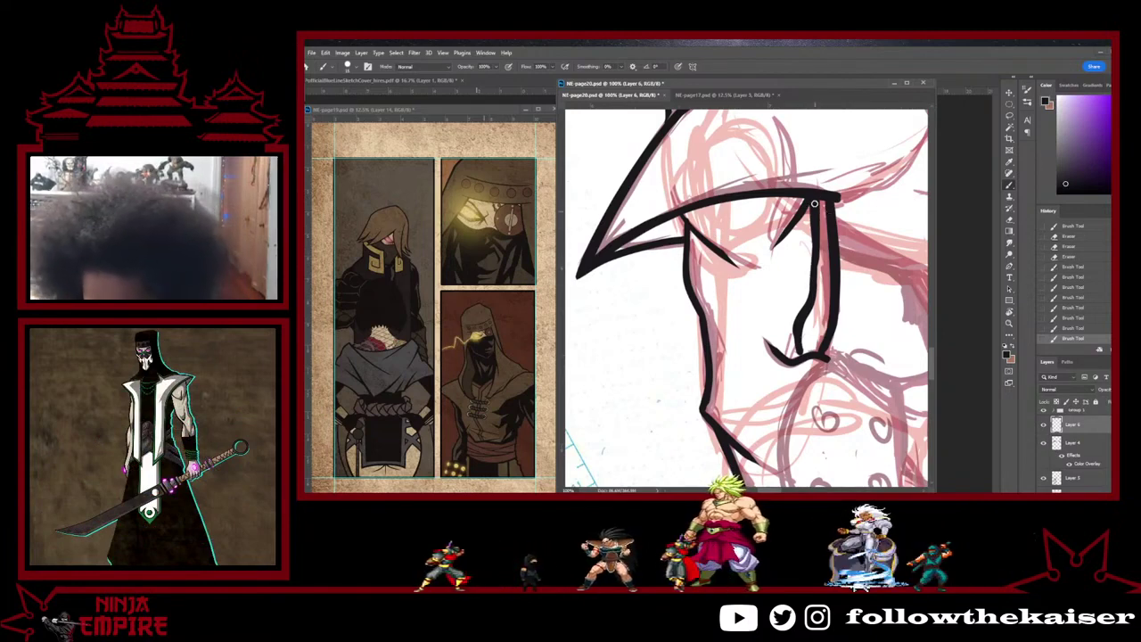
left_click_drag(813, 300, 806, 330)
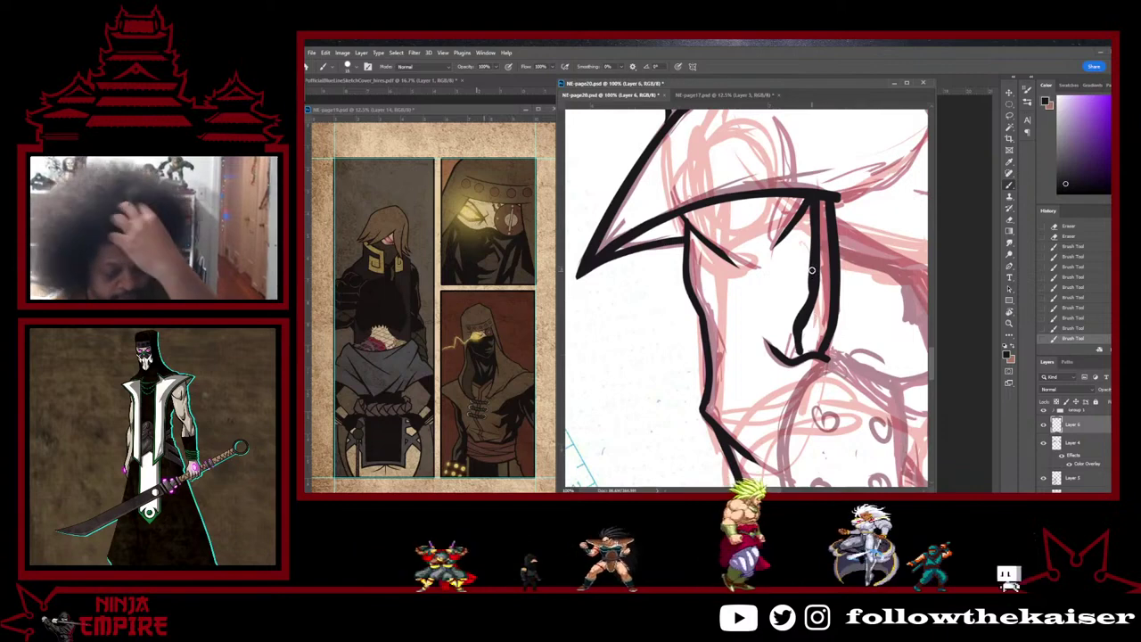
Step: Block in black shadow wedges under the mantle's hem and at the elbow crease, and outline an angular shape on the outer upper arm
left_click_drag(798, 347, 783, 354)
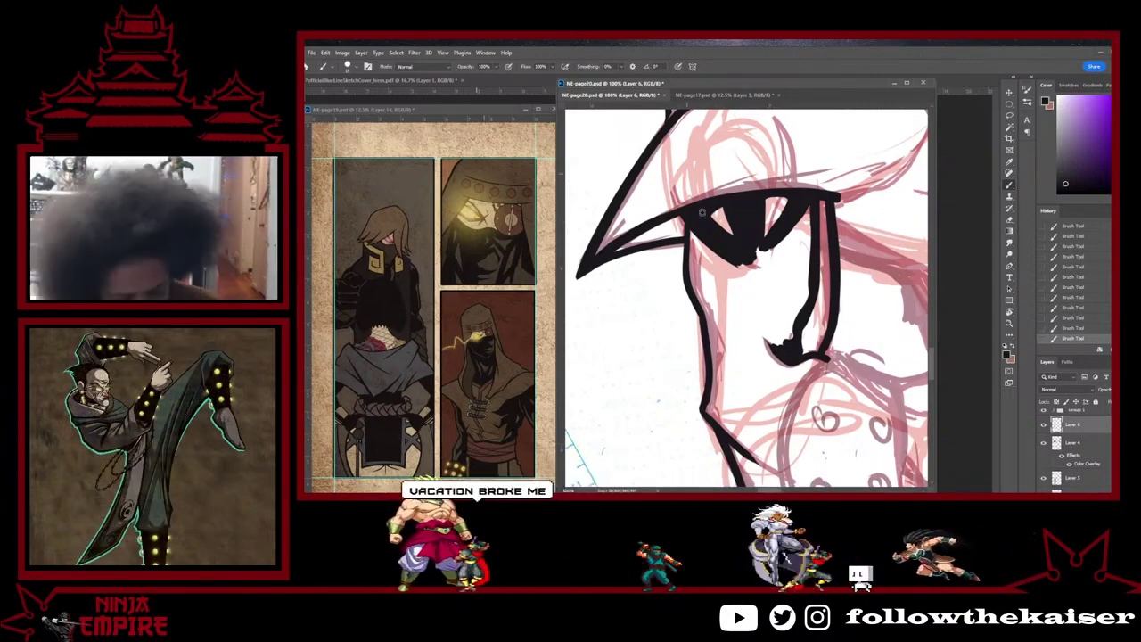
key("e")
mouse_move(713, 214)
left_mouse_down()
mouse_move(738, 237)
mouse_move(736, 219)
mouse_move(733, 228)
mouse_move(715, 217)
mouse_move(739, 248)
mouse_move(712, 225)
mouse_move(727, 217)
mouse_move(737, 236)
mouse_move(717, 226)
mouse_move(743, 246)
mouse_move(740, 201)
mouse_move(749, 245)
mouse_move(707, 229)
mouse_move(754, 260)
mouse_move(706, 227)
mouse_move(720, 201)
mouse_move(708, 212)
mouse_move(747, 206)
mouse_move(709, 214)
left_mouse_up()
key("b")
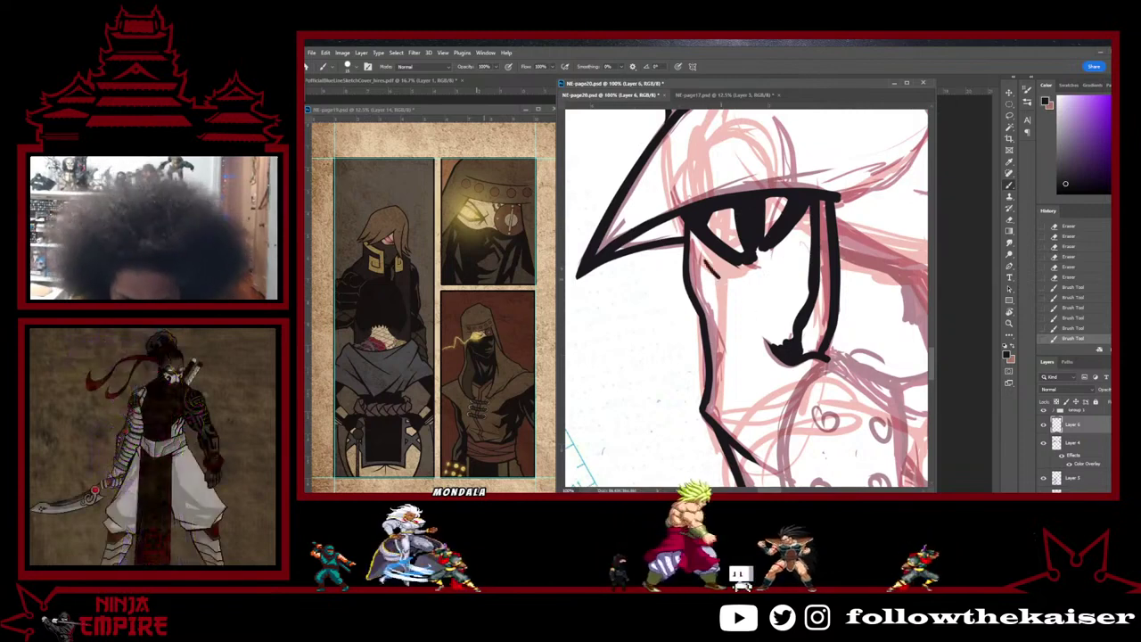
left_click_drag(702, 260, 730, 320)
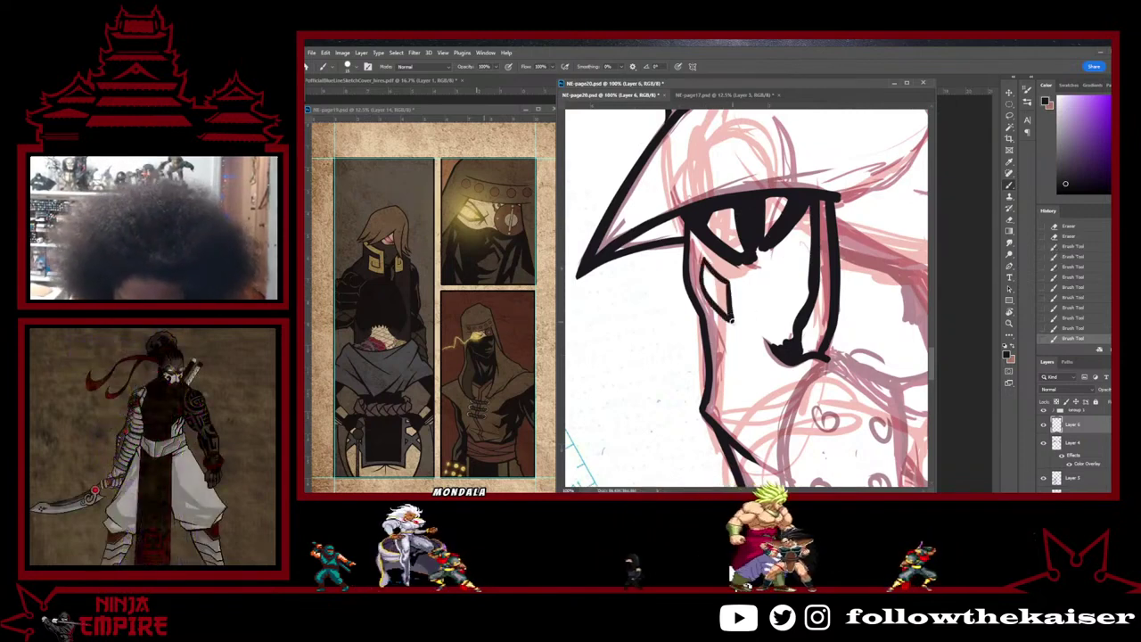
Step: Reshape the shadow along the inner upper arm into a rounded muscle form, alternating the Eraser and Brush
scroll(750, 299, "down", 2)
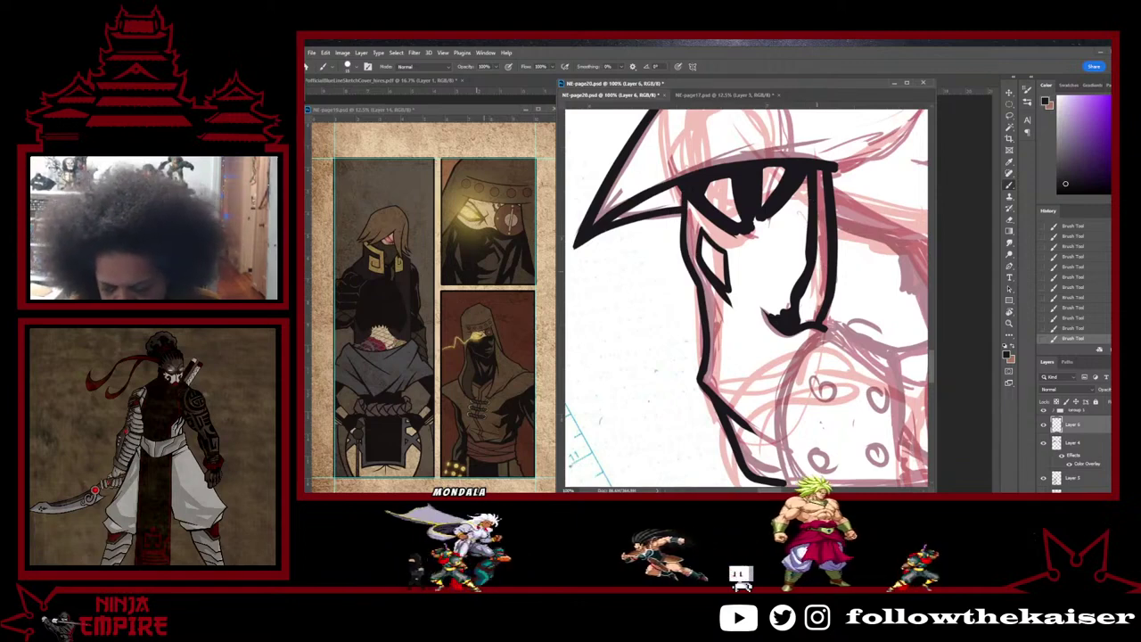
key("e")
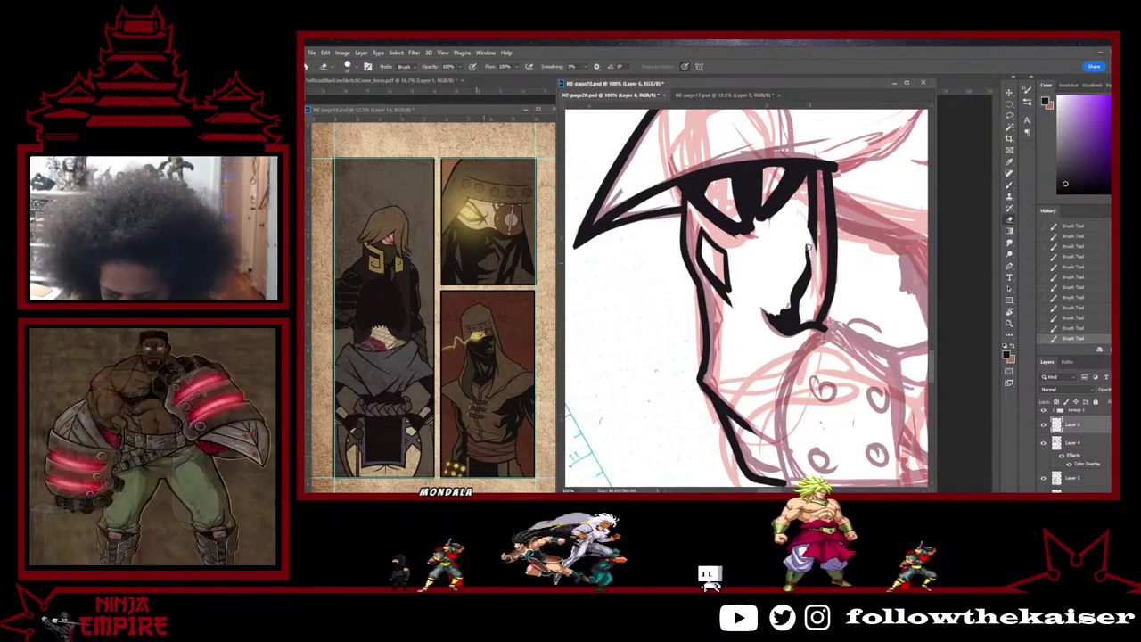
left_click_drag(815, 234, 806, 280)
mouse_move(811, 224)
left_mouse_down()
mouse_move(796, 292)
mouse_move(797, 304)
mouse_move(805, 255)
mouse_move(803, 320)
mouse_move(812, 282)
mouse_move(808, 295)
mouse_move(799, 243)
mouse_move(810, 233)
left_mouse_up()
key("e")
key("b")
key("e")
key("b")
key("e")
key("b")
key("e")
key("e")
key("e")
key("b")
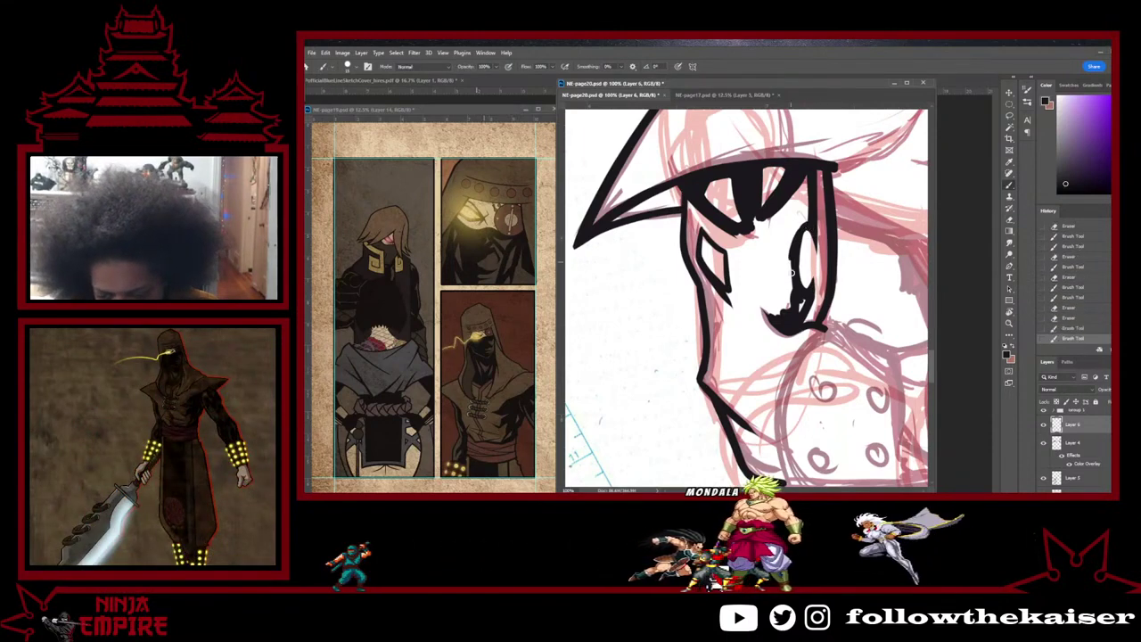
left_click_drag(792, 273, 811, 227)
mouse_move(808, 287)
left_mouse_down()
mouse_move(797, 313)
mouse_move(806, 318)
left_mouse_up()
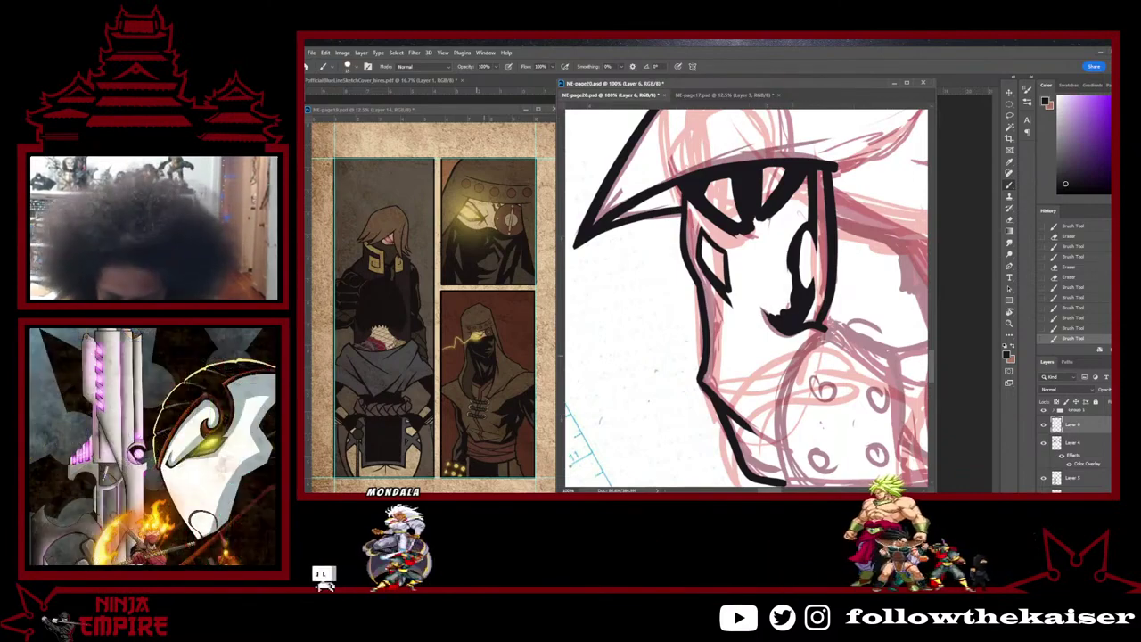
Step: Ink the muscle line running down from the elbow crease and the angular fold lines across the forearm
left_click_drag(764, 312, 776, 355)
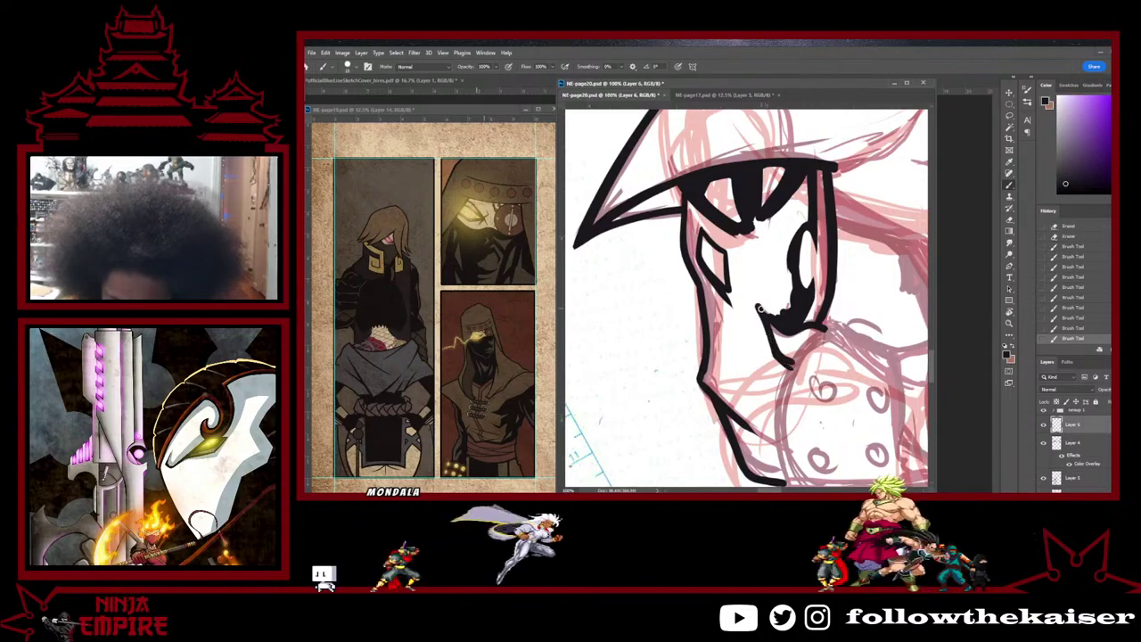
left_click_drag(760, 309, 782, 364)
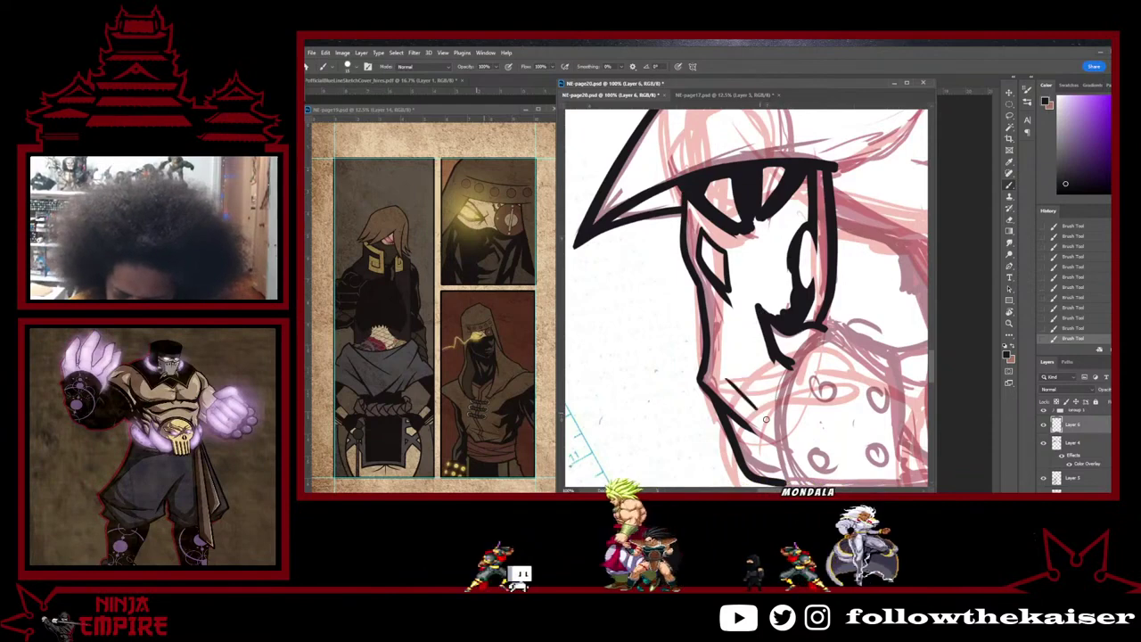
mouse_move(765, 419)
left_mouse_down()
mouse_move(725, 375)
mouse_move(725, 316)
mouse_move(738, 335)
left_mouse_up()
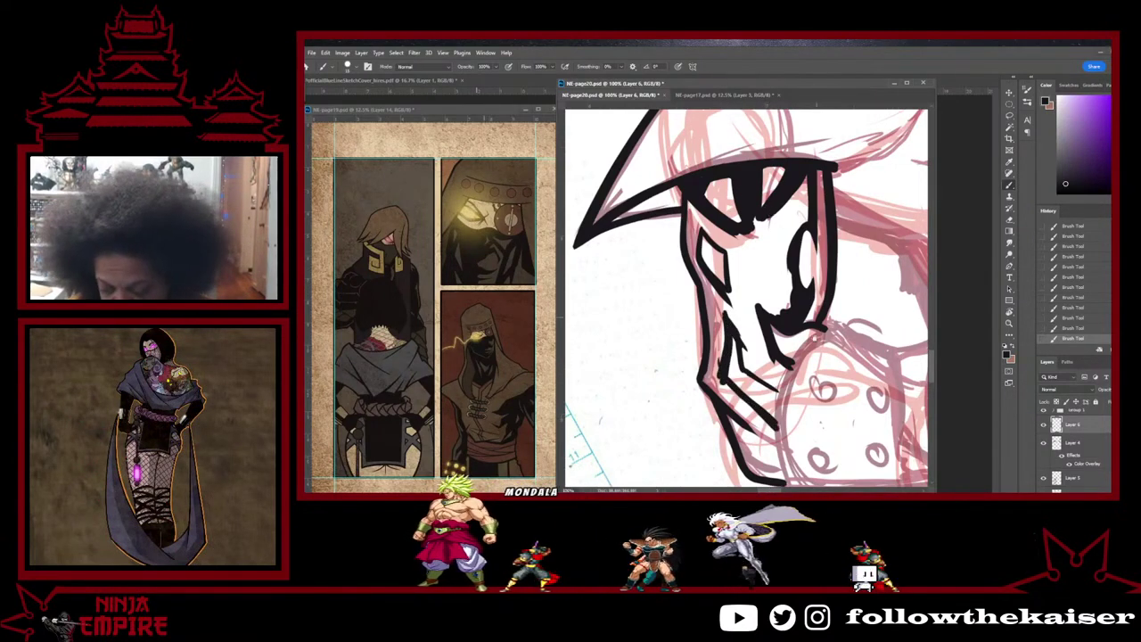
Step: Ink the curved edge of the studded bracer where it meets the forearm and clean it up with the Eraser
scroll(762, 416, "down", 2)
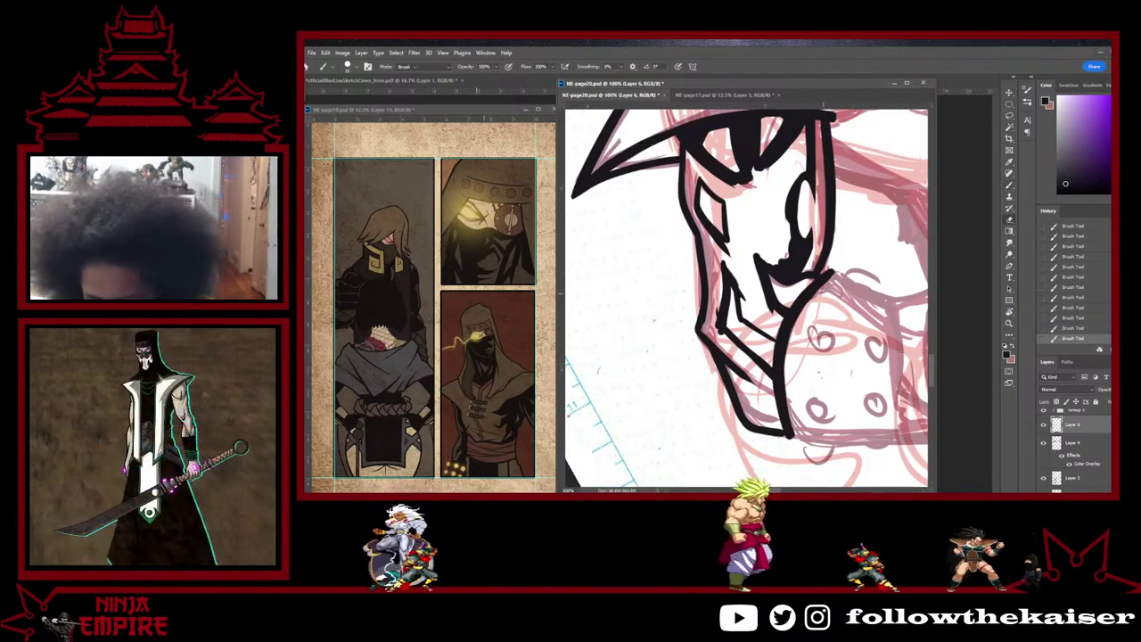
key("e")
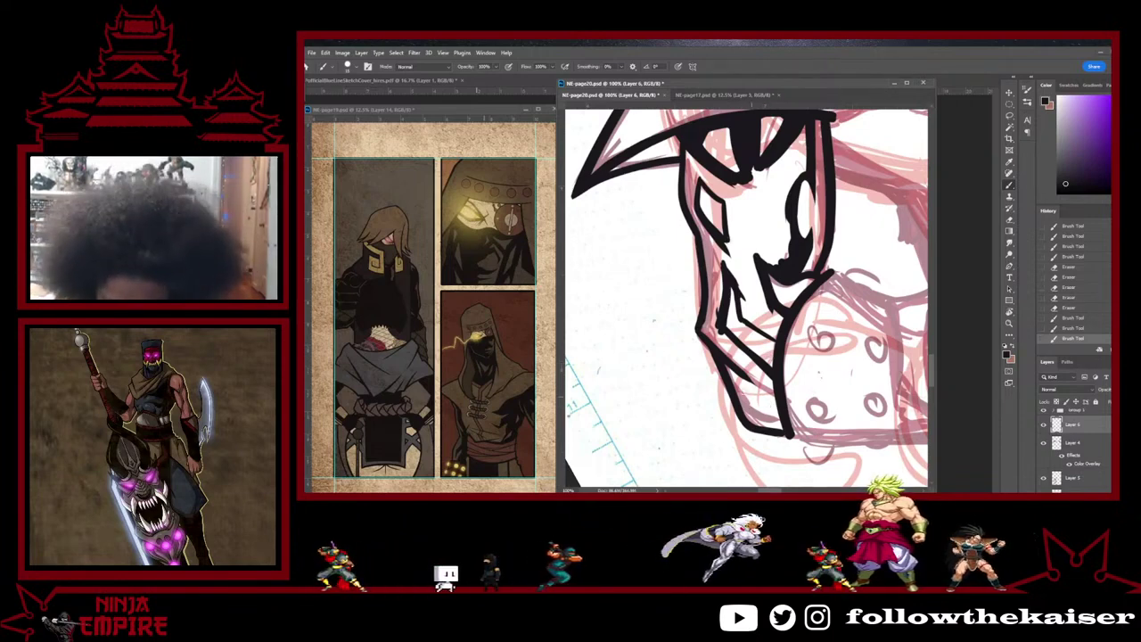
mouse_move(745, 391)
left_mouse_down()
mouse_move(758, 412)
mouse_move(773, 401)
mouse_move(724, 364)
mouse_move(764, 398)
left_mouse_up()
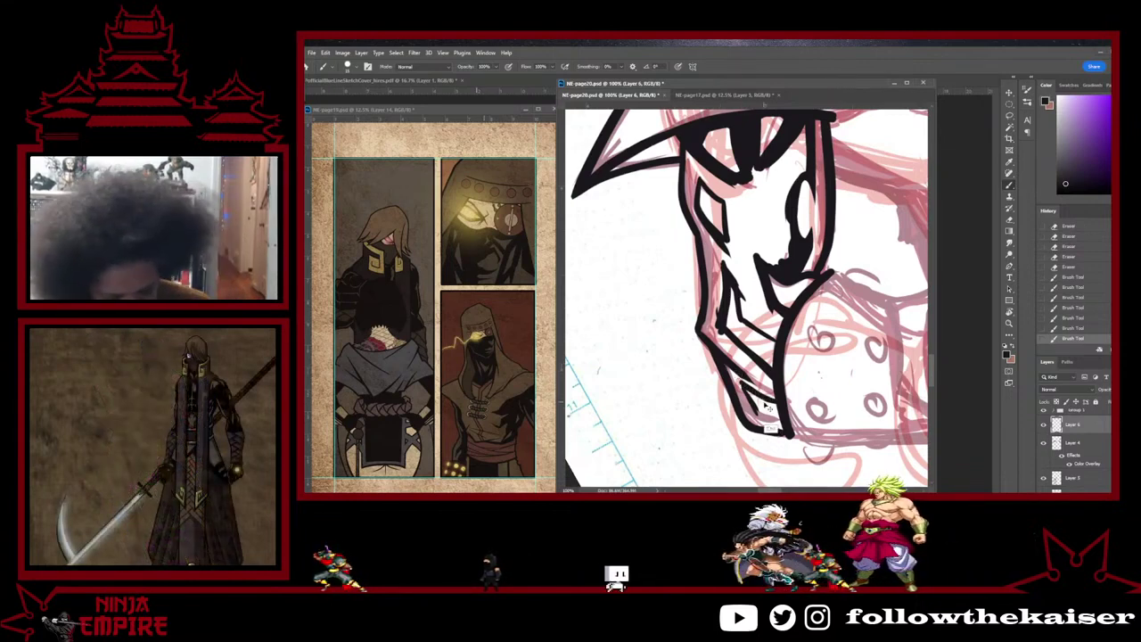
key("ctrl+z")
key("ctrl+z")
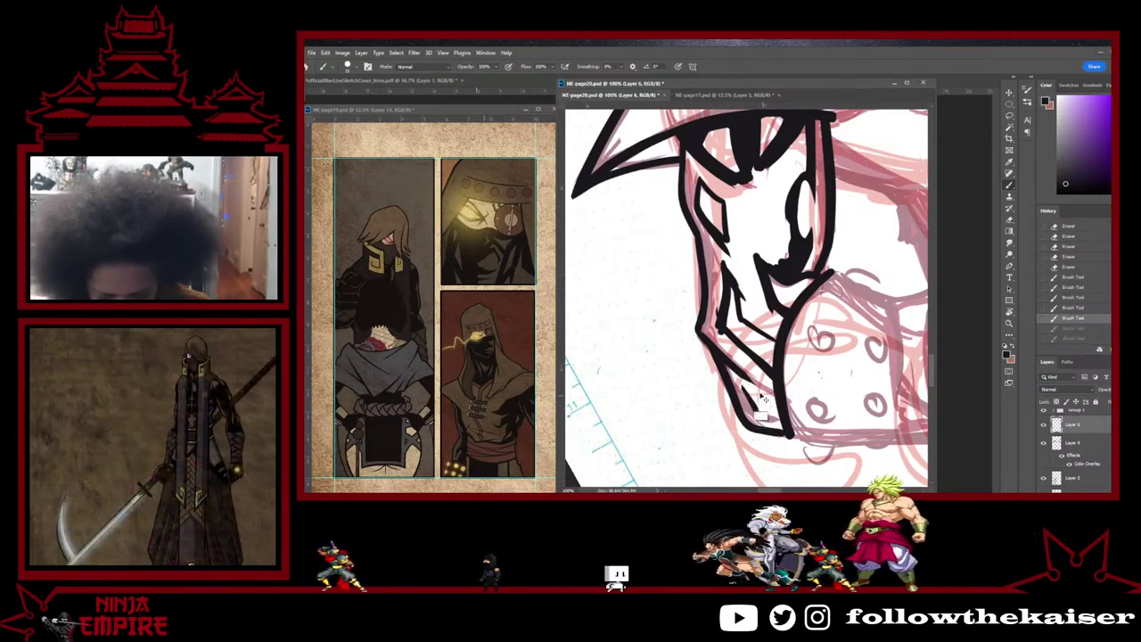
key("ctrl+z")
key("ctrl+z")
Step: Fill the narrow gap between the diagonal forearm lines beside the bracer with solid black
left_click_drag(751, 380, 776, 400)
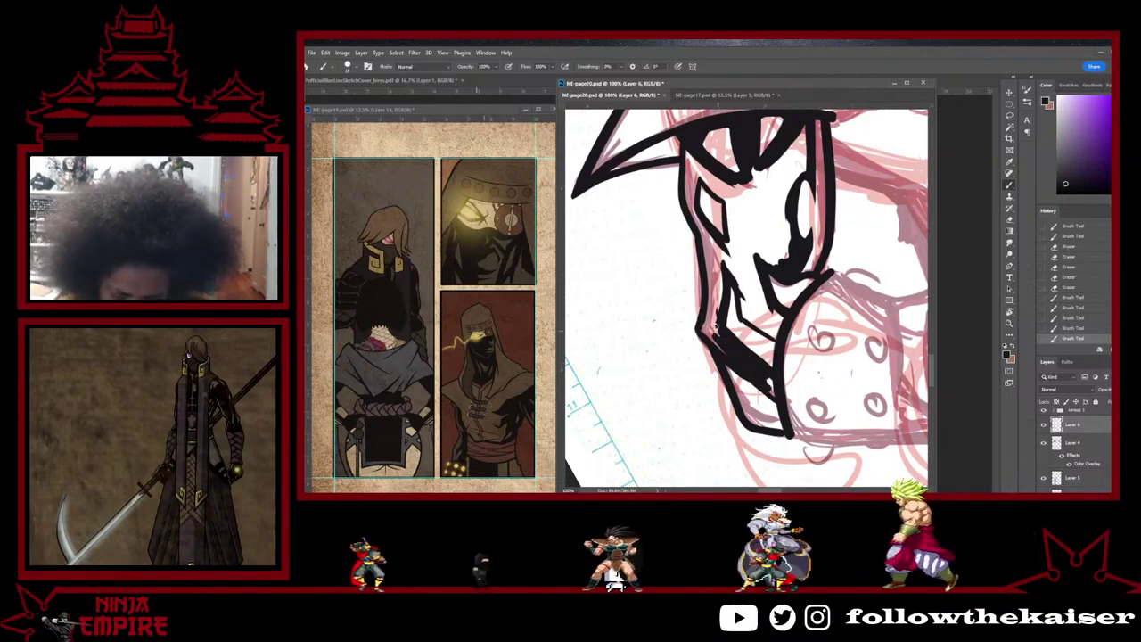
Step: Thicken the arm's outer contour into a solid black shadow running from beneath the mantle down to the bracer
left_click_drag(716, 321, 708, 335)
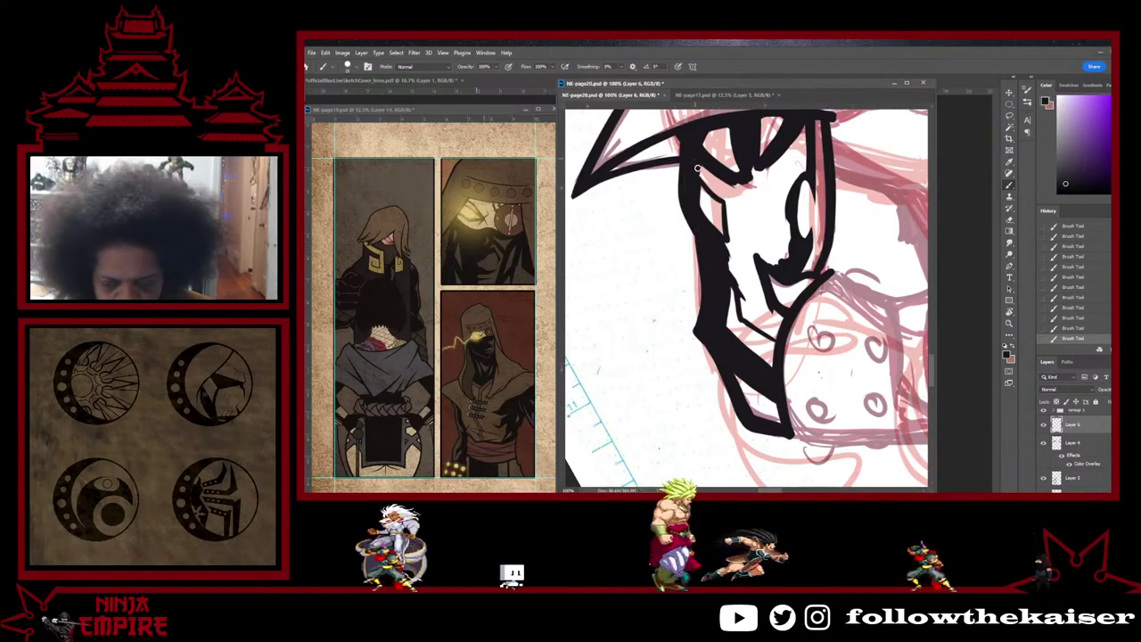
mouse_move(730, 201)
left_mouse_down()
mouse_move(713, 181)
mouse_move(742, 193)
mouse_move(734, 184)
mouse_move(750, 173)
left_mouse_up()
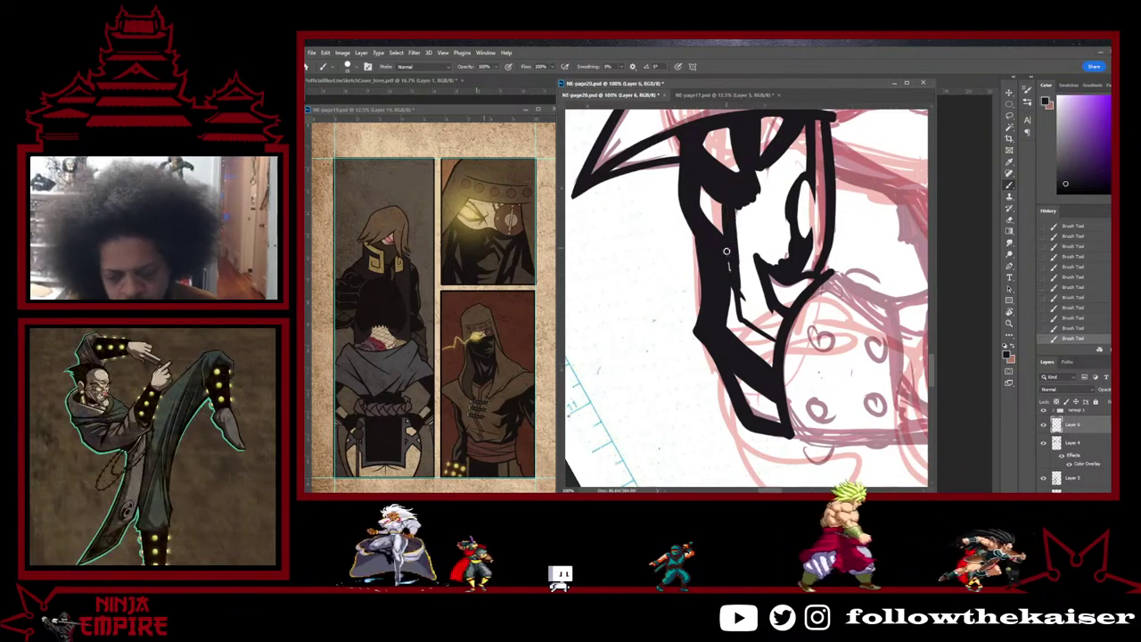
left_click_drag(726, 250, 748, 315)
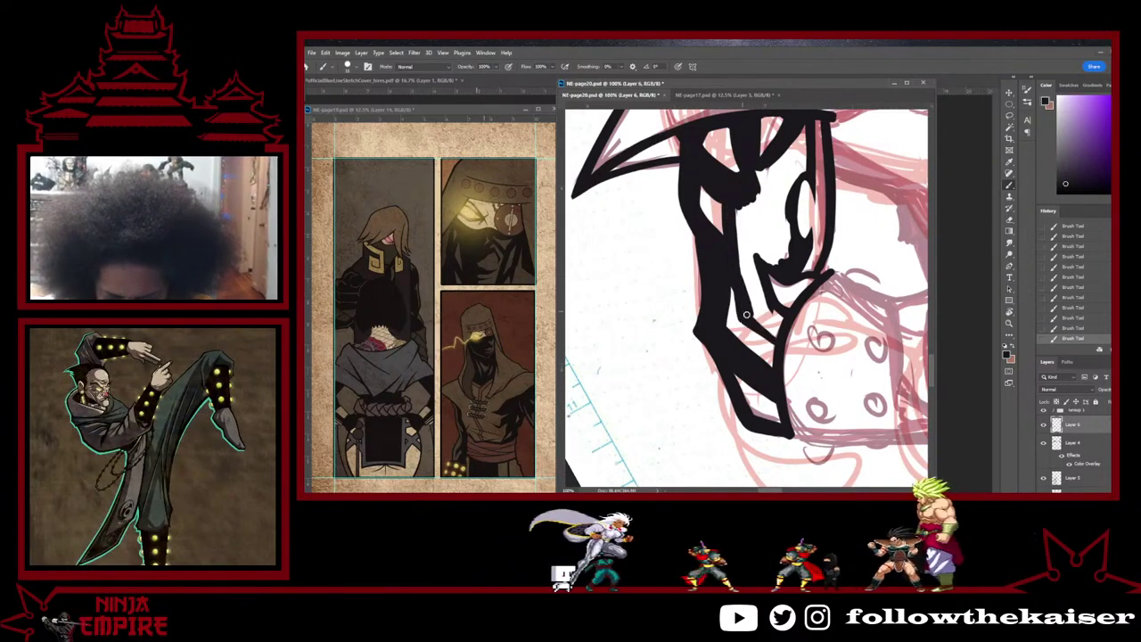
Step: Fill the middle of the arm with solid black, leaving an oval highlight near the inner edge and small angular highlights
mouse_move(754, 314)
left_mouse_down()
mouse_move(778, 333)
mouse_move(758, 309)
left_mouse_up()
left_click_drag(752, 234, 754, 299)
scroll(749, 321, "up", 3)
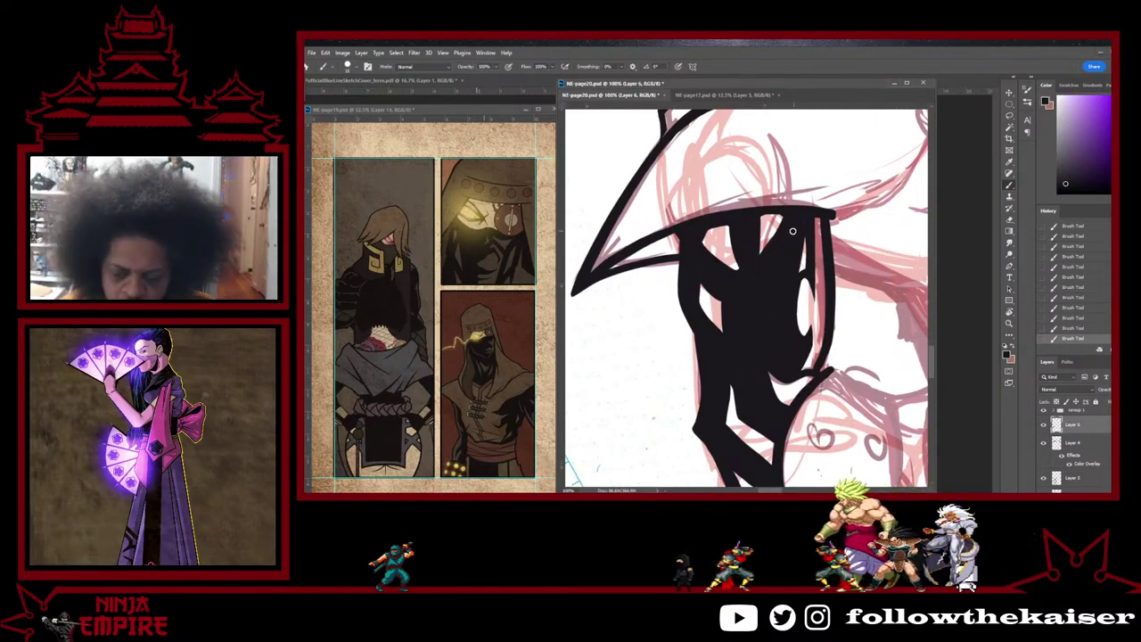
scroll(804, 304, "down", 6)
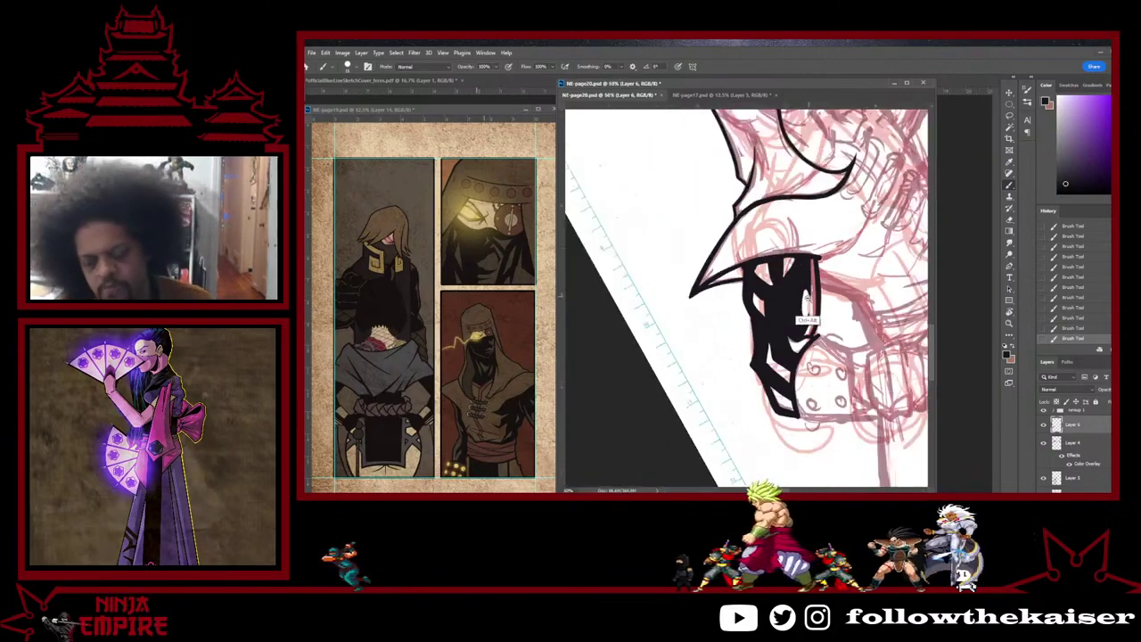
scroll(810, 287, "up", 8)
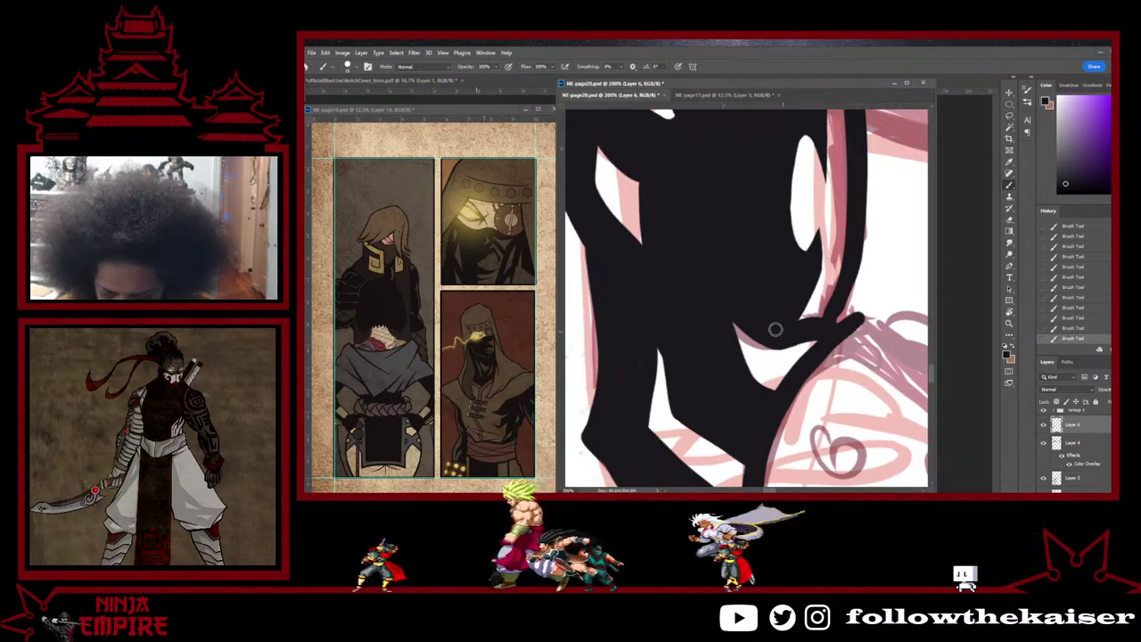
scroll(812, 324, "down", 2)
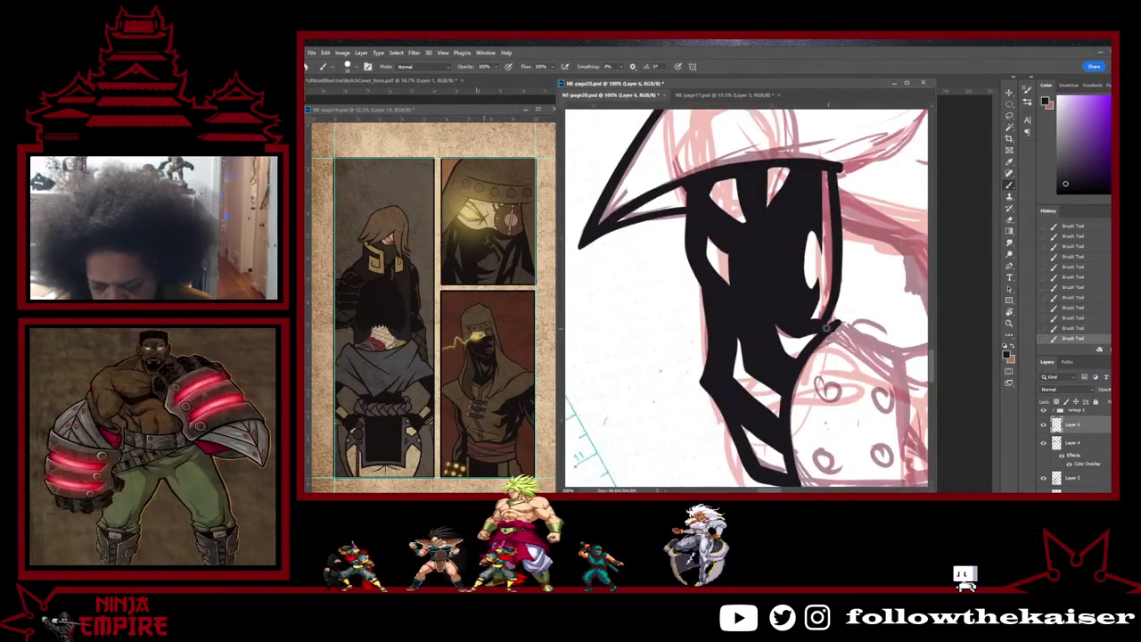
scroll(816, 325, "down", 2)
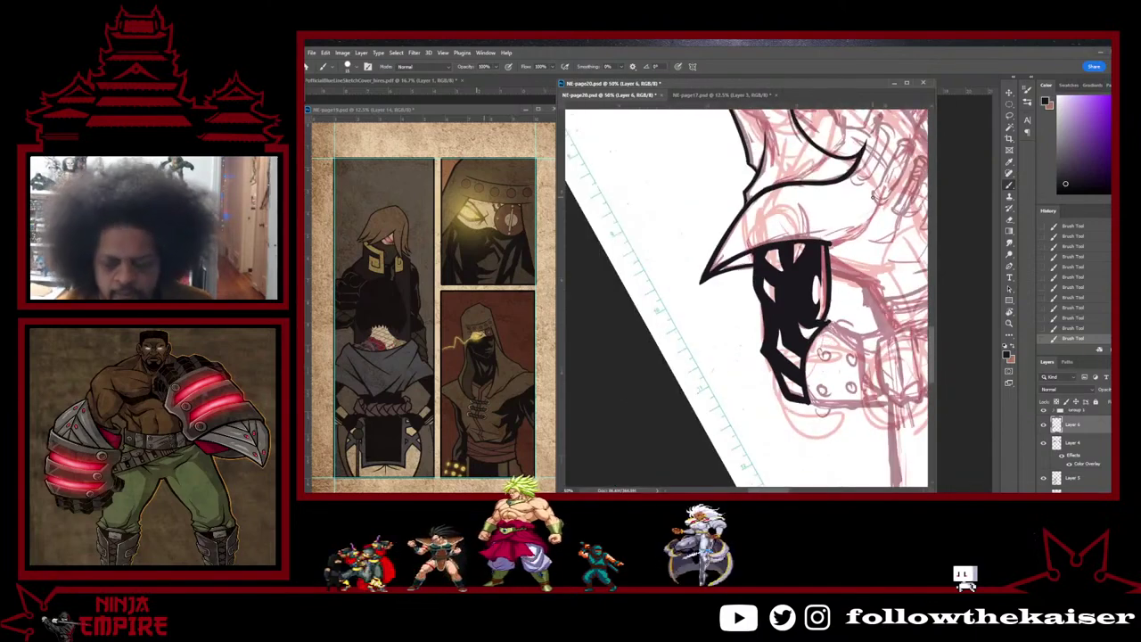
scroll(806, 297, "up", 1)
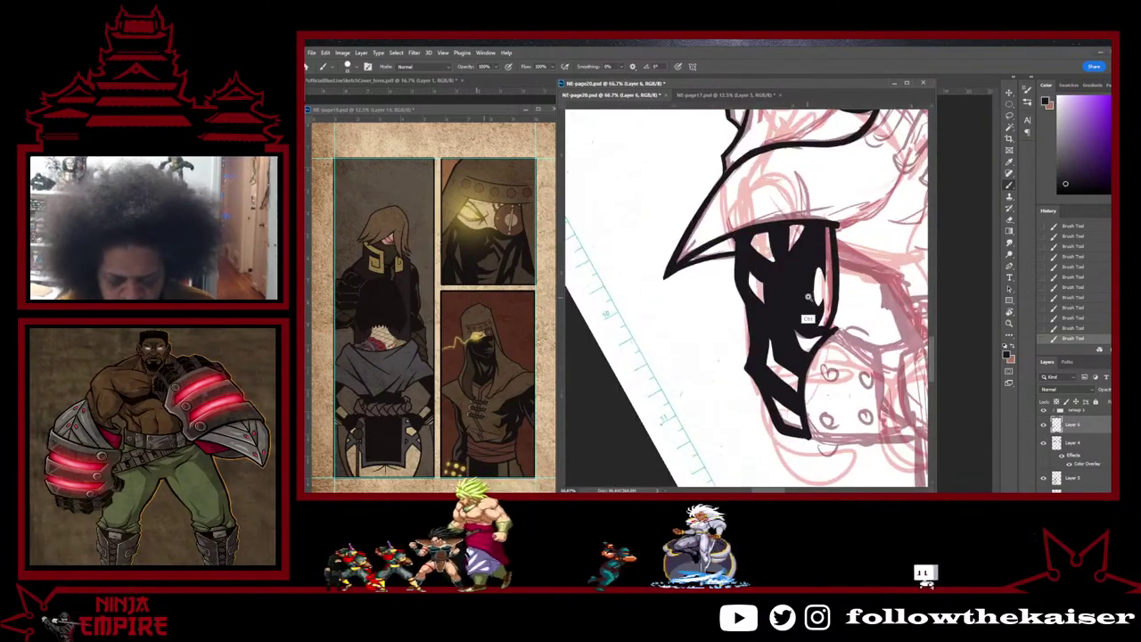
Step: Enlarge the oval highlight on the inner arm with the Eraser and trim the surrounding angular highlights with the Brush
mouse_move(824, 301)
left_mouse_down()
mouse_move(819, 313)
mouse_move(800, 303)
mouse_move(806, 319)
mouse_move(813, 294)
mouse_move(798, 330)
mouse_move(800, 276)
mouse_move(786, 256)
left_mouse_up()
key("e")
key("b")
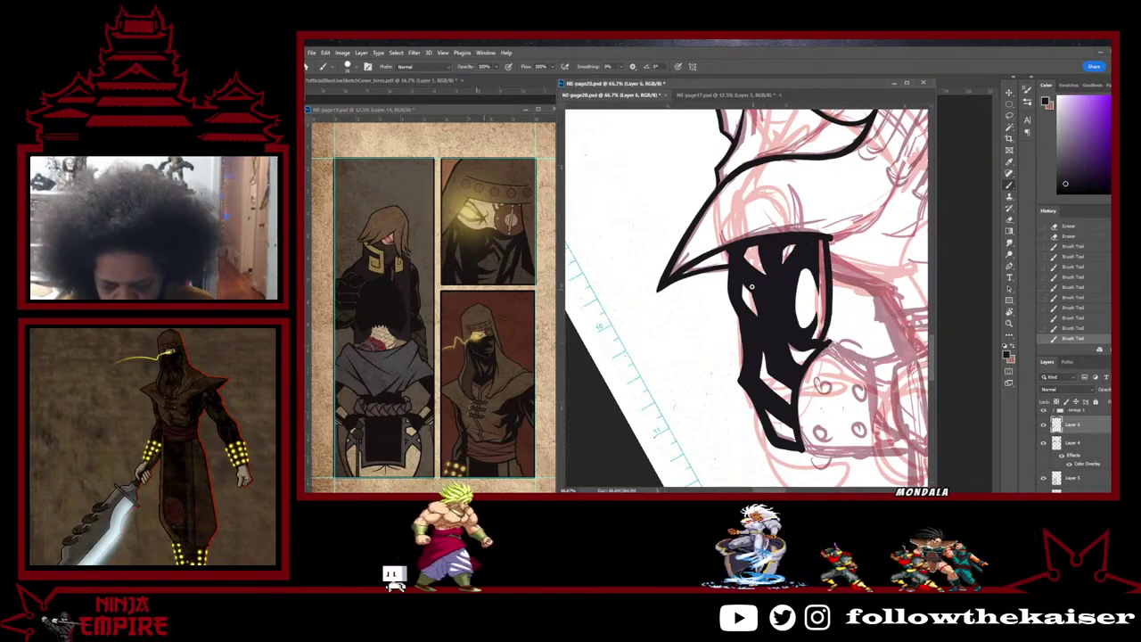
left_click_drag(752, 286, 758, 311)
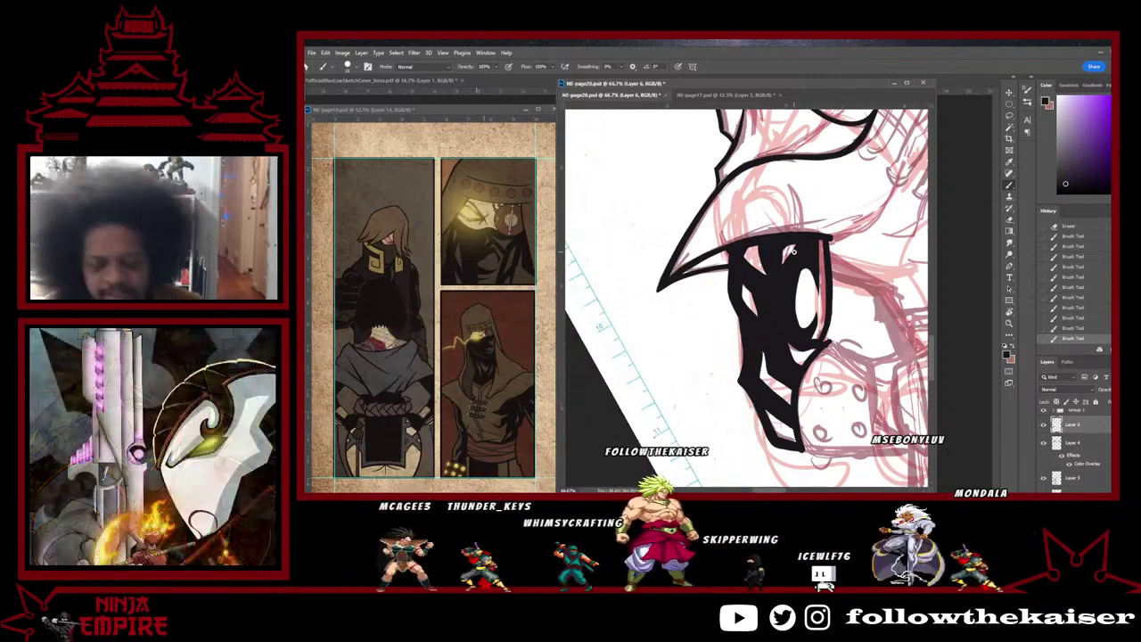
key("ctrl+minus")
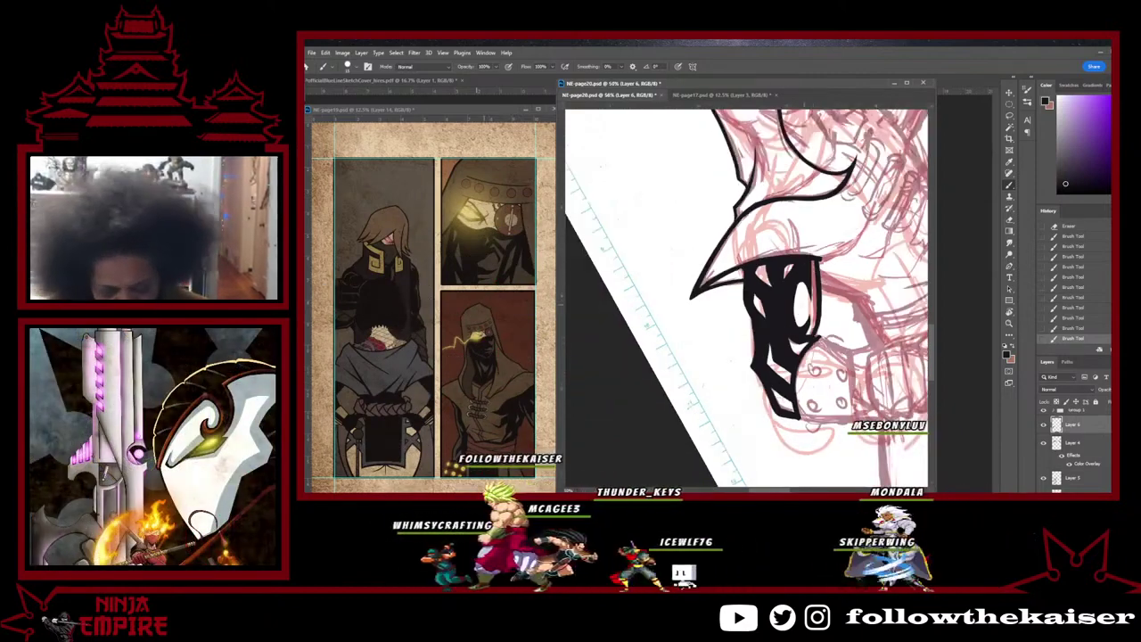
key("ctrl+plus")
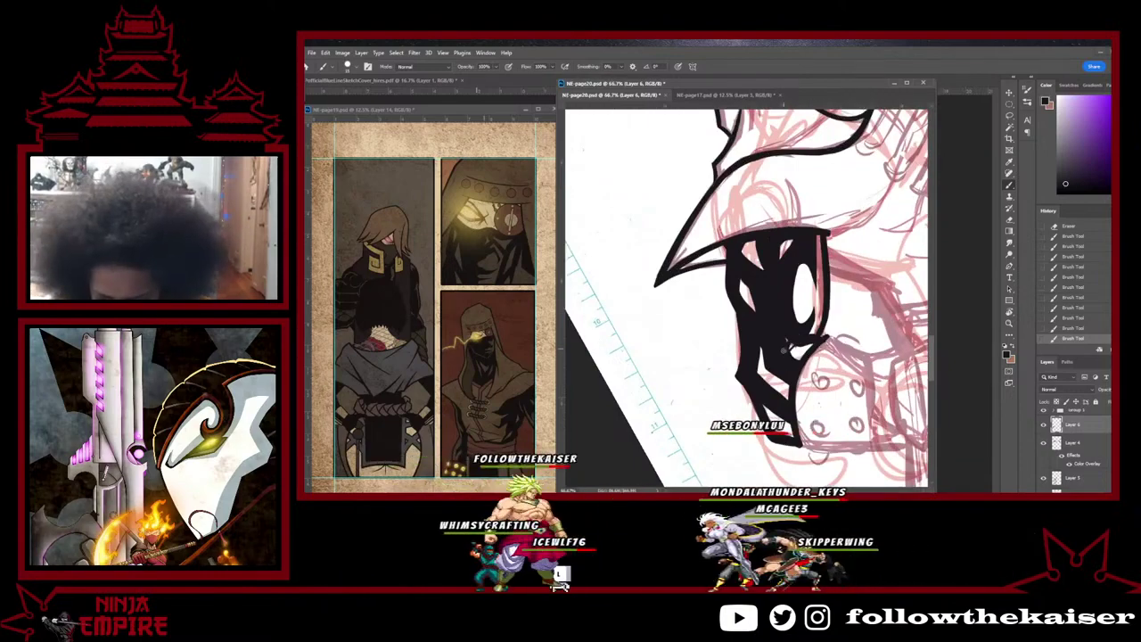
Step: Fill the small highlight above the bracer's upper corner with solid black
left_click_drag(792, 360, 813, 342)
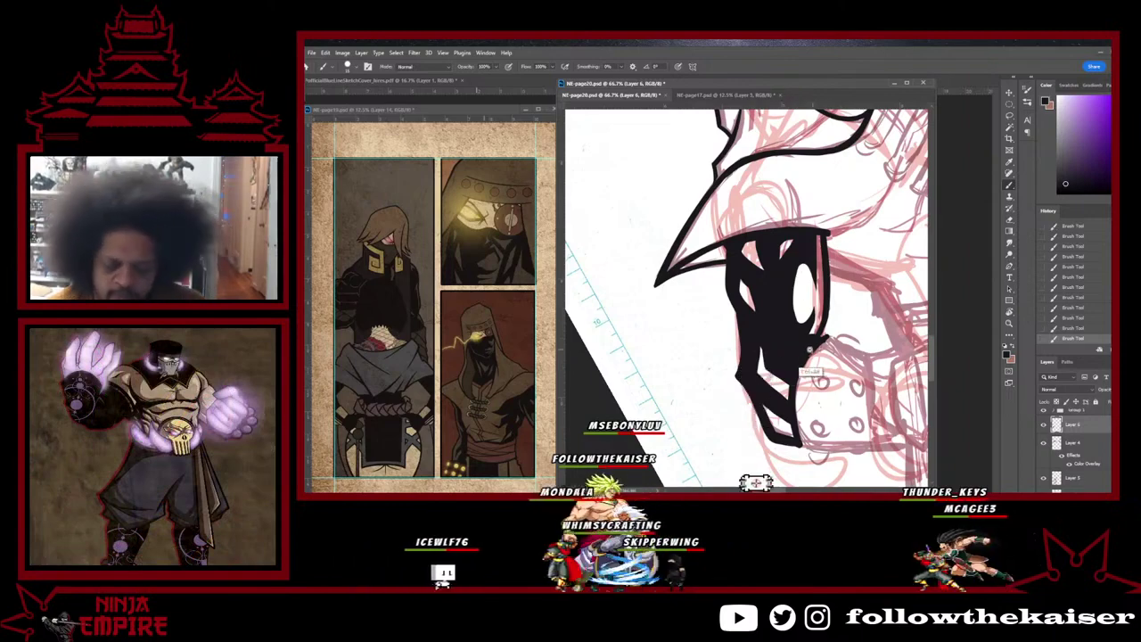
key("ctrl+minus")
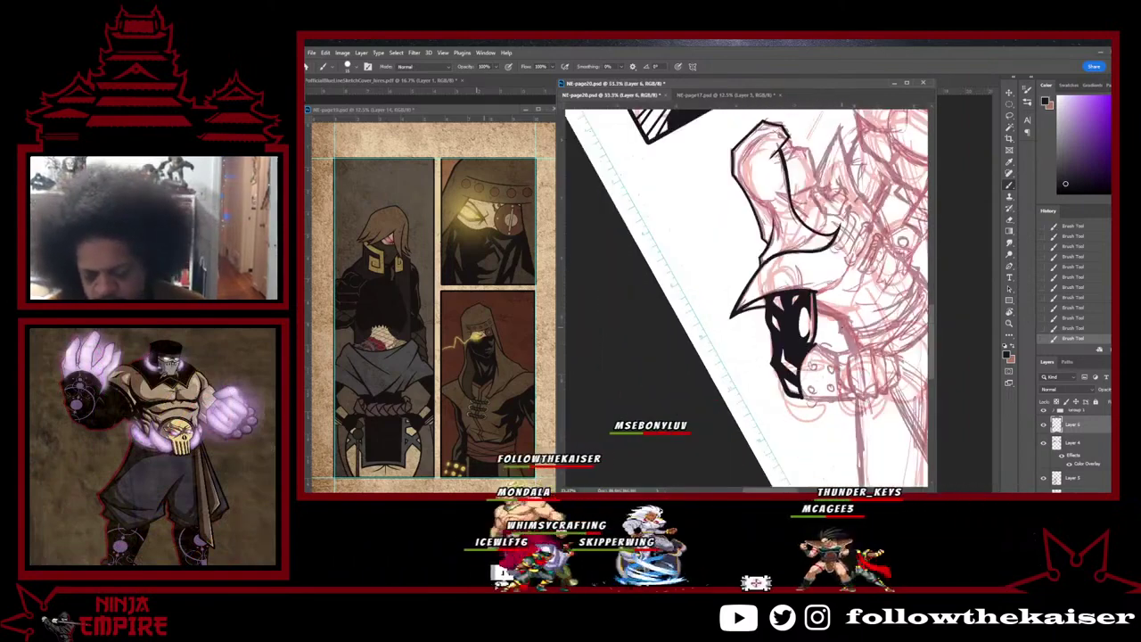
key("ctrl+plus")
key("ctrl+plus")
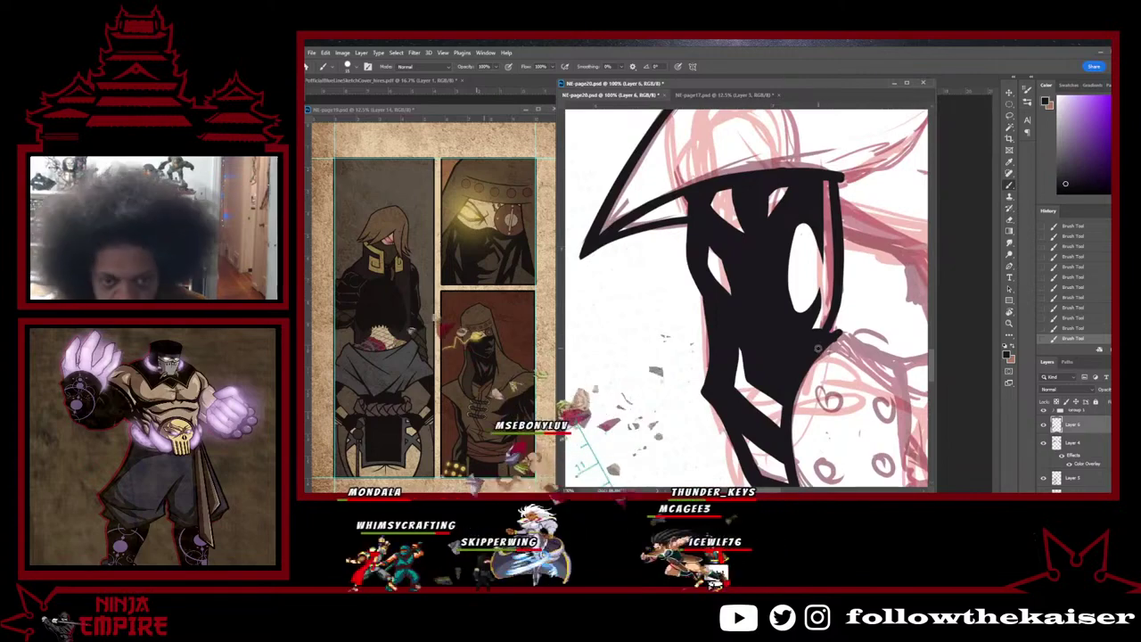
Step: Erase a pointed highlight into the black shadow above the bracer's upper corner
key("e")
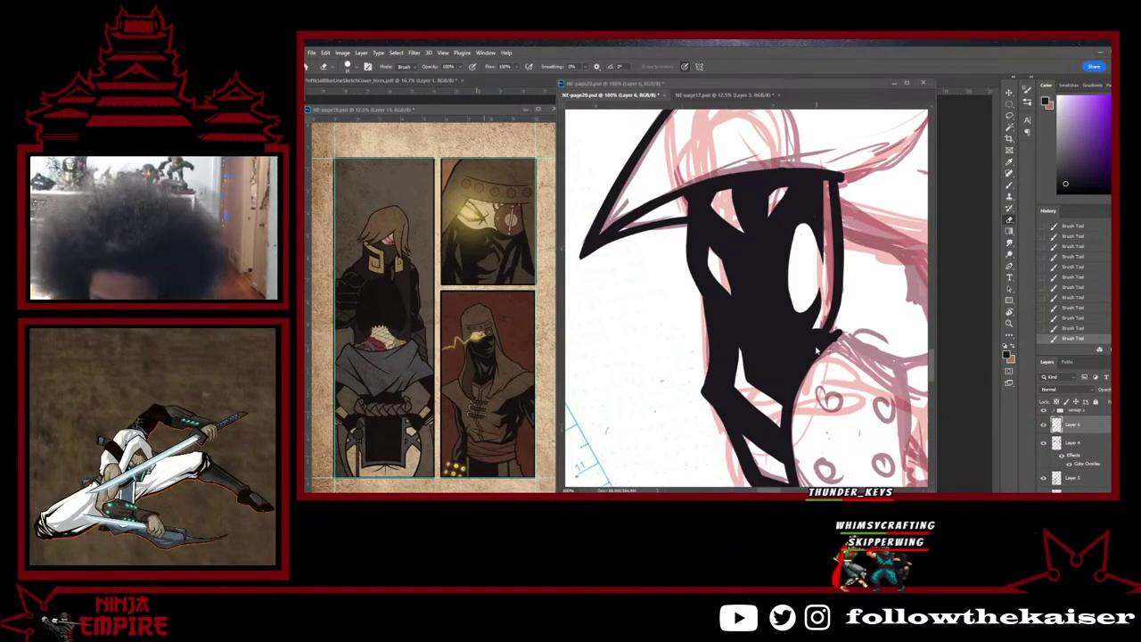
mouse_move(791, 356)
left_mouse_down()
mouse_move(815, 348)
mouse_move(793, 367)
mouse_move(801, 357)
left_mouse_up()
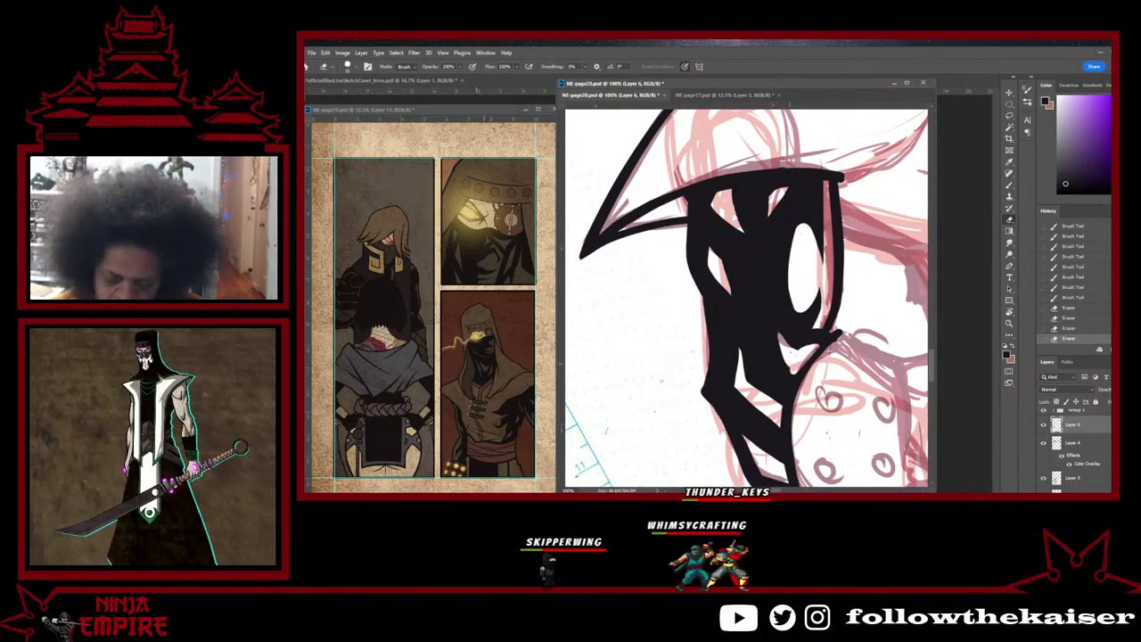
scroll(799, 354, "down", 3)
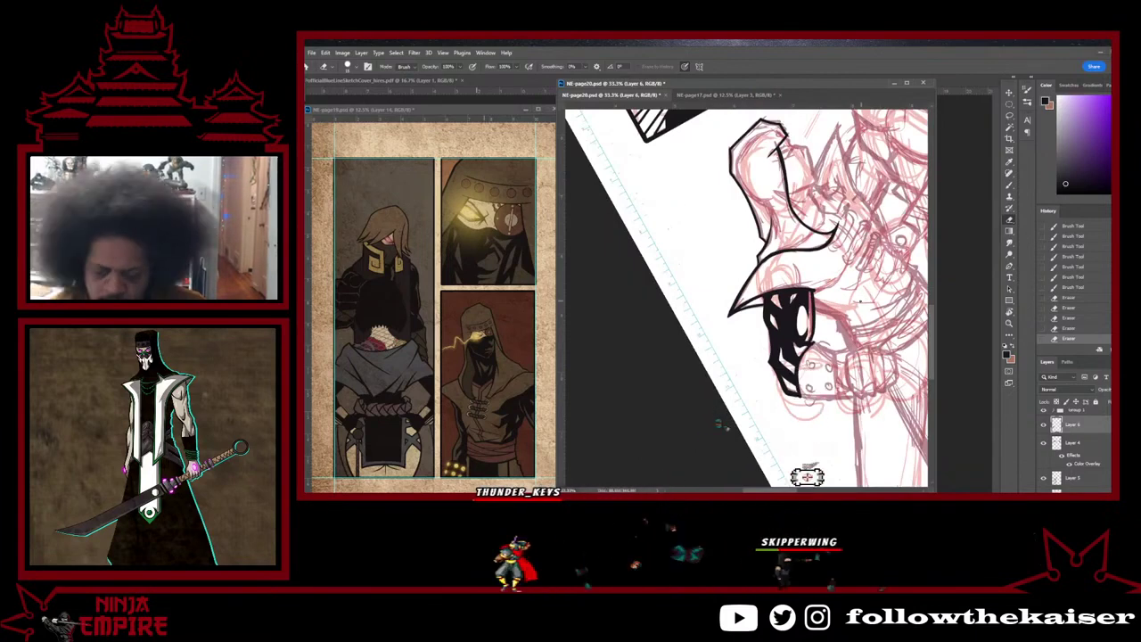
Step: Fill the remaining wedge at the lower end of the forearm beside the bracer with solid black
scroll(790, 374, "up", 2)
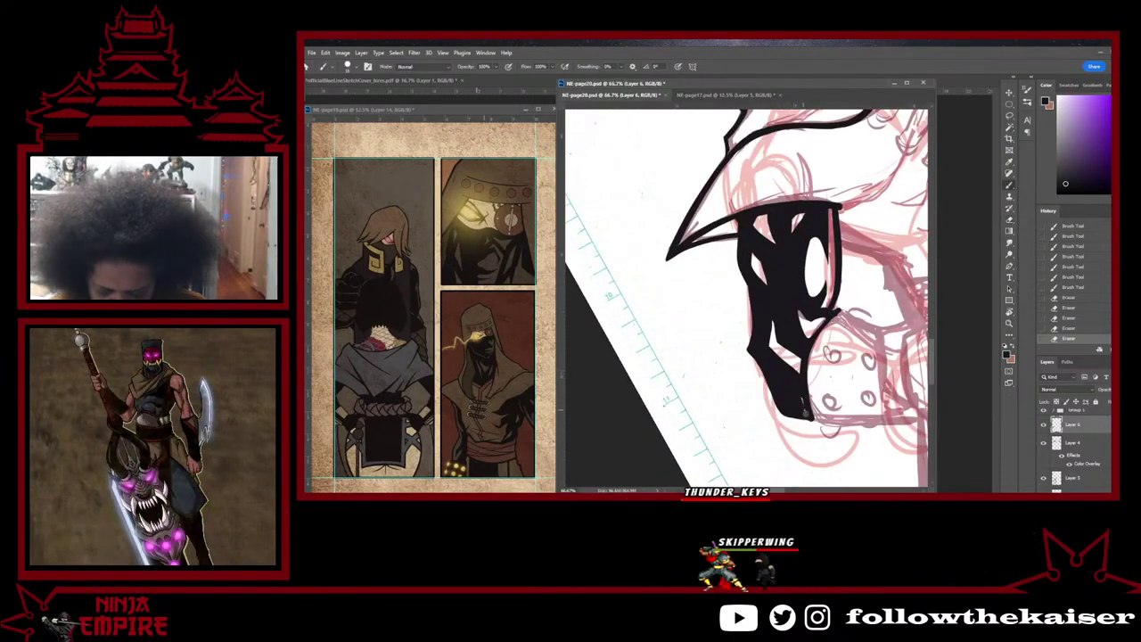
left_click_drag(814, 382, 842, 371)
scroll(808, 389, "down", 2)
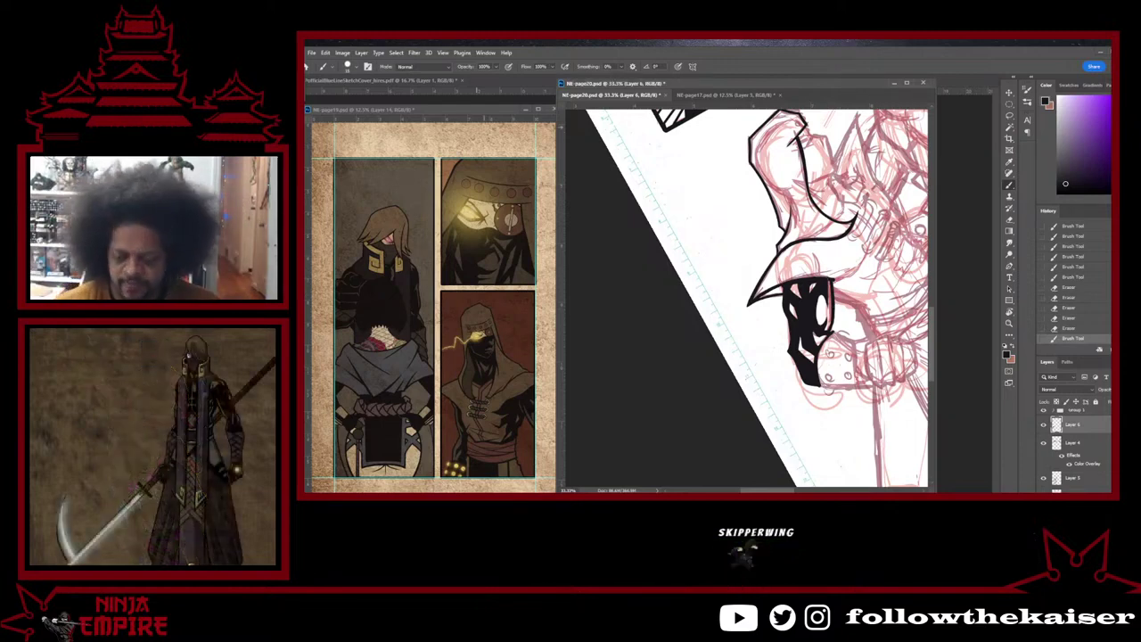
left_click(825, 323, "ctrl")
left_click(825, 324, "ctrl")
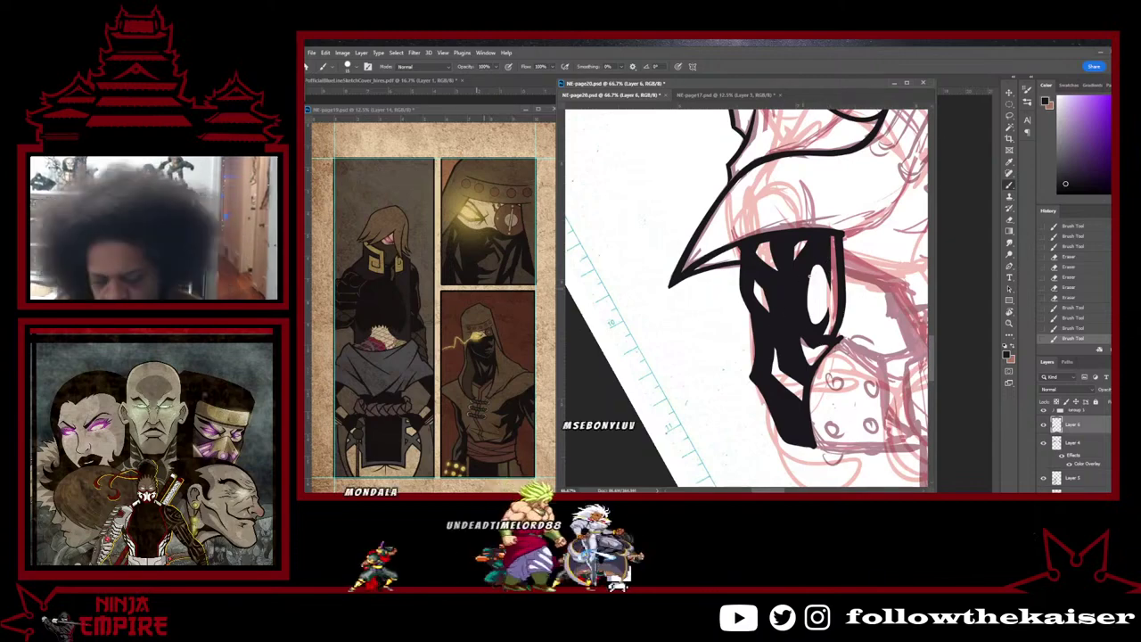
Step: Extend the outer highlight under the mantle into a curved sliver with the Eraser and refine its edges with the Brush
key("e")
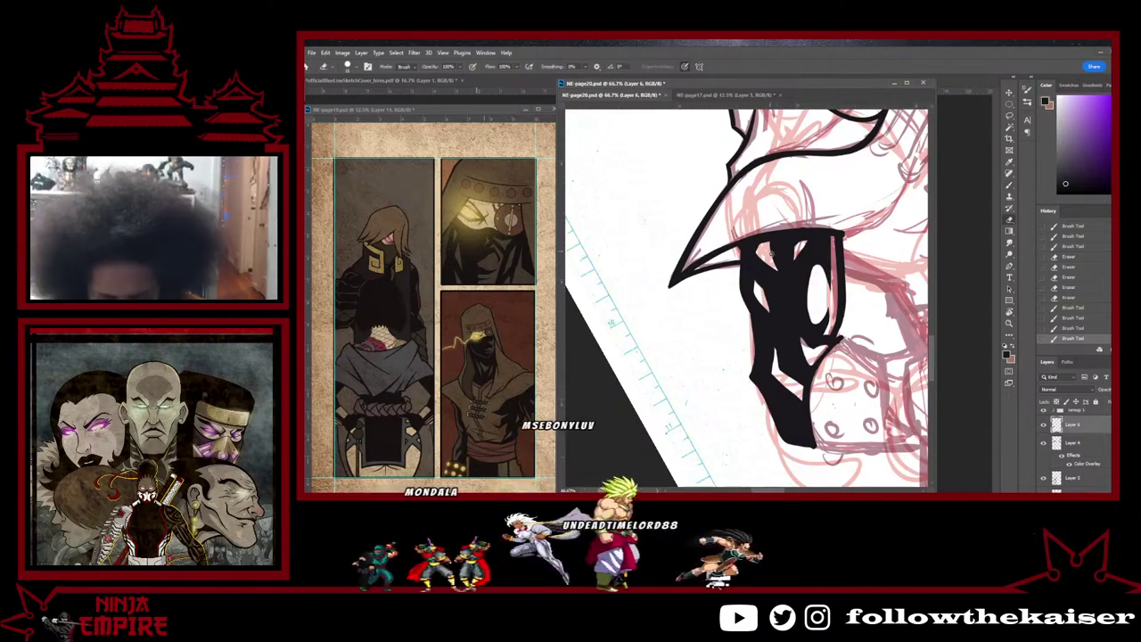
mouse_move(772, 254)
left_mouse_down()
mouse_move(758, 264)
mouse_move(782, 288)
left_mouse_up()
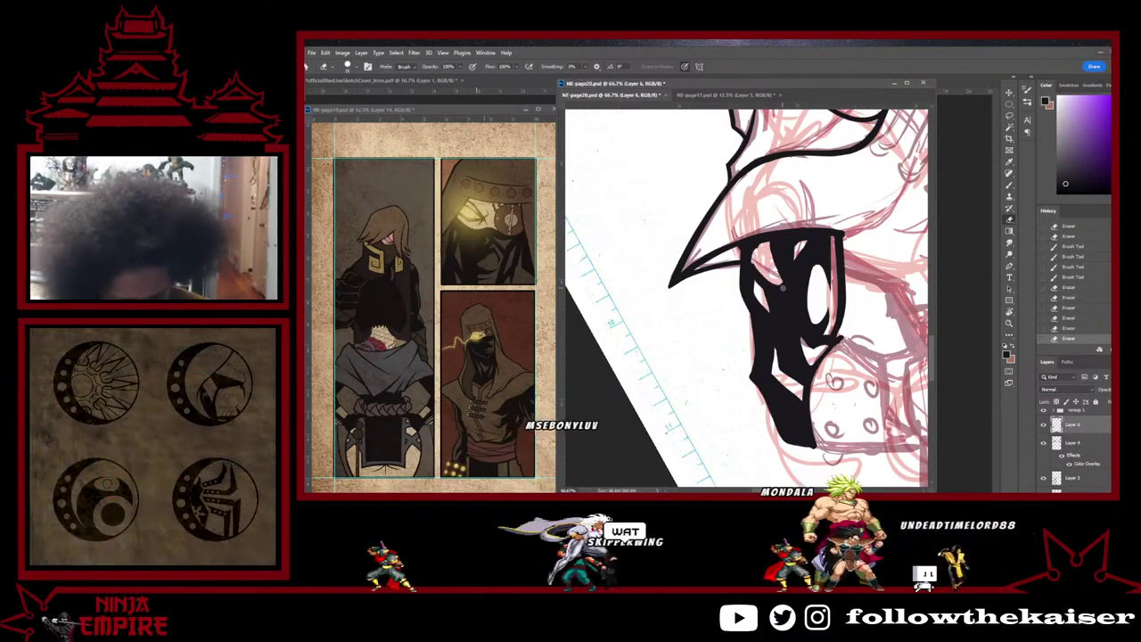
key("b")
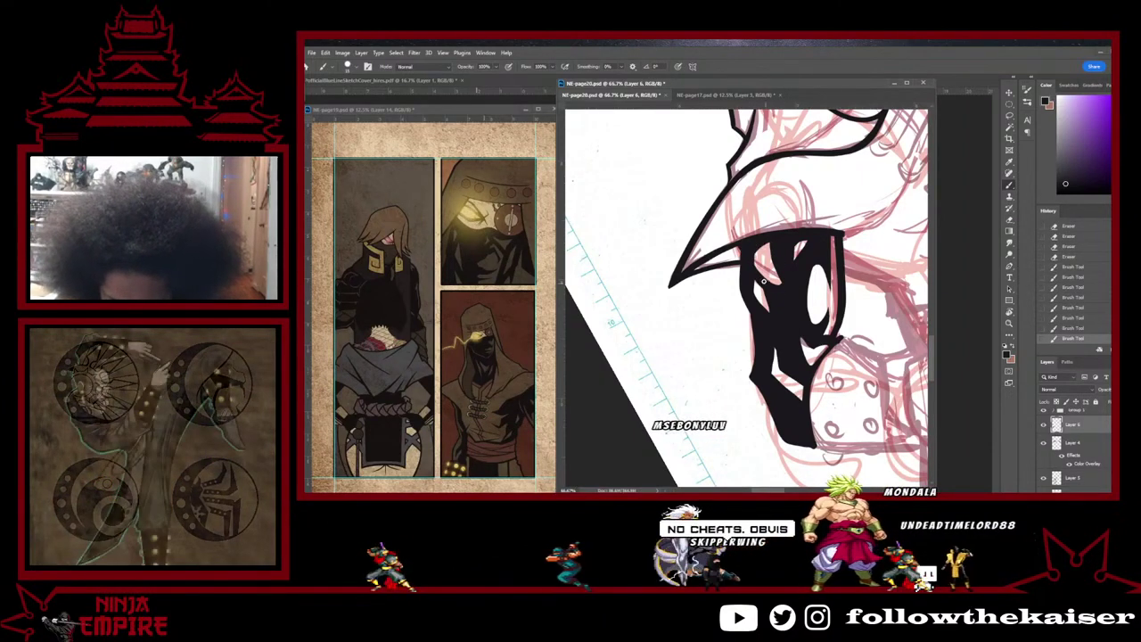
left_click_drag(754, 244, 773, 240)
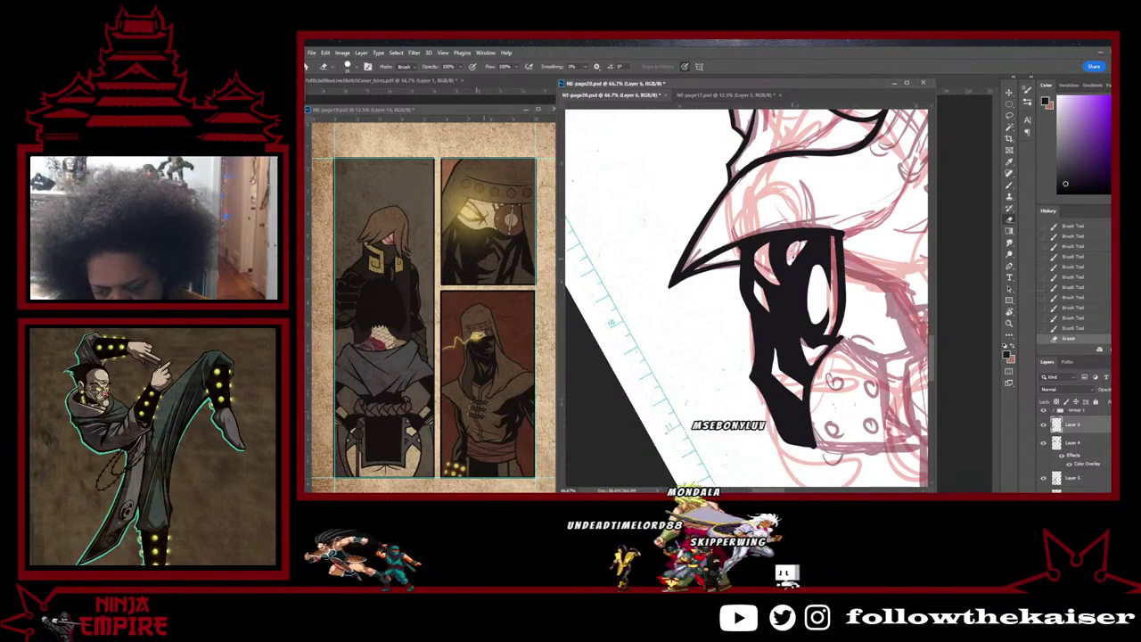
Step: Reshape the second highlight under the mantle, above the oval one, into a tapered form using the Brush and Eraser
key("b")
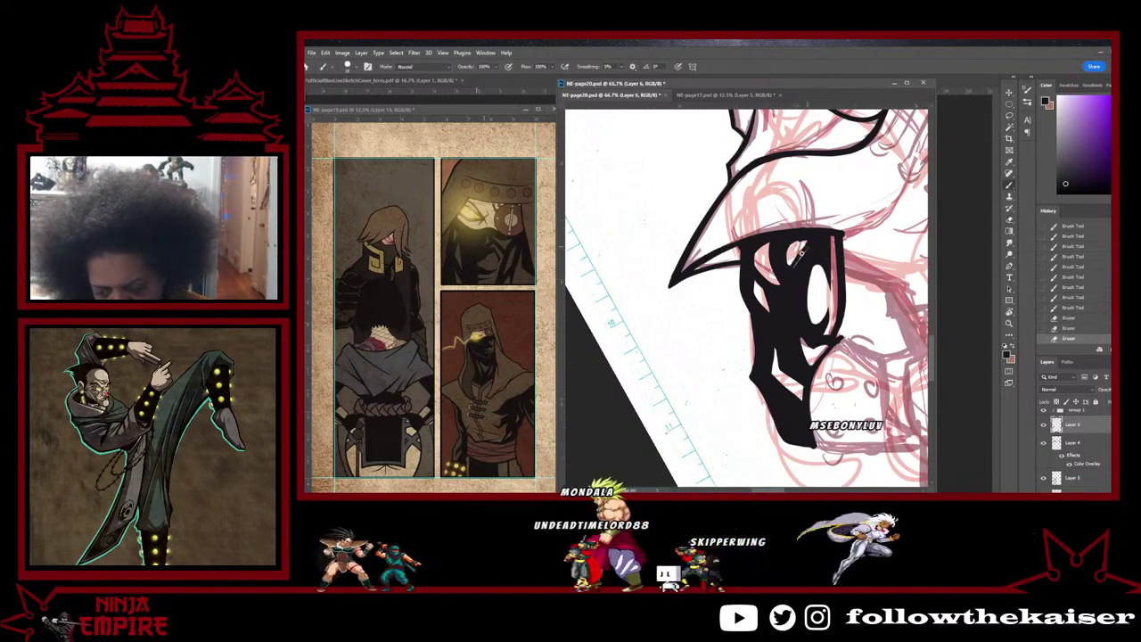
mouse_move(792, 265)
left_mouse_down()
mouse_move(806, 243)
mouse_move(797, 246)
left_mouse_up()
key("e")
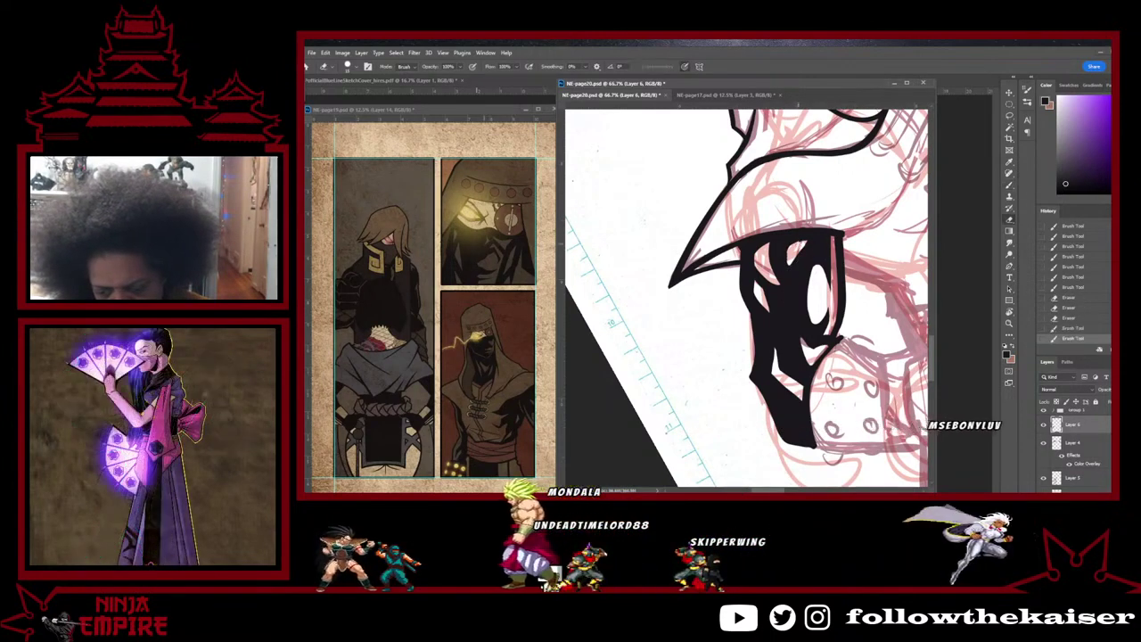
key("b")
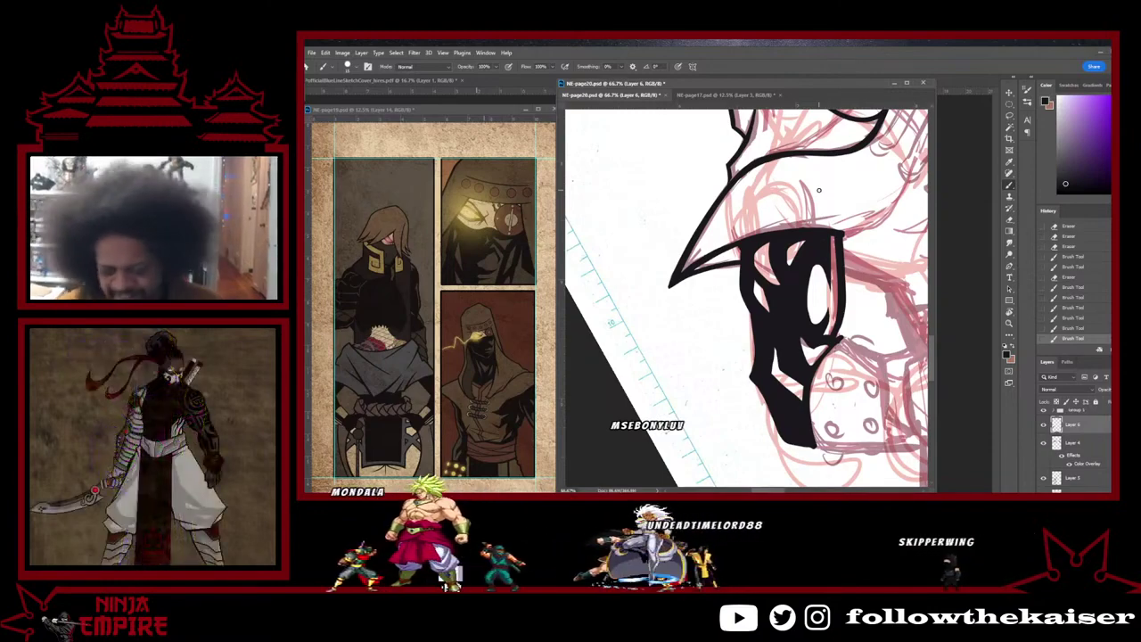
scroll(816, 341, "down", 3)
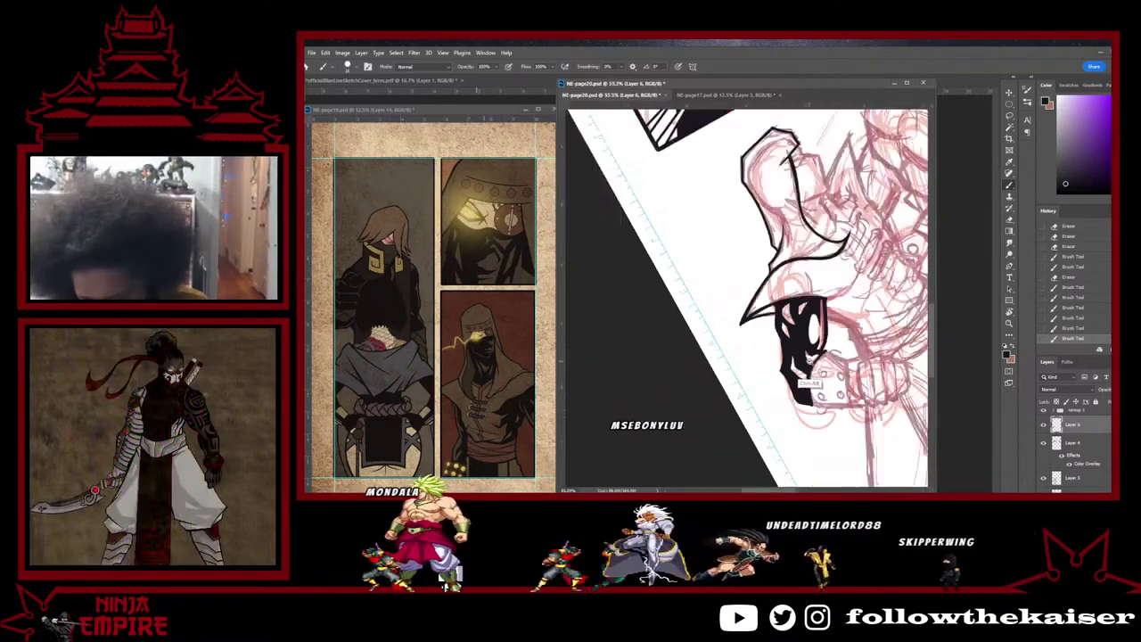
Step: Widen the angular forearm highlight beside the bracer with the Eraser and fill the highlight at the bracer's upper corner with black
scroll(794, 367, "up", 4)
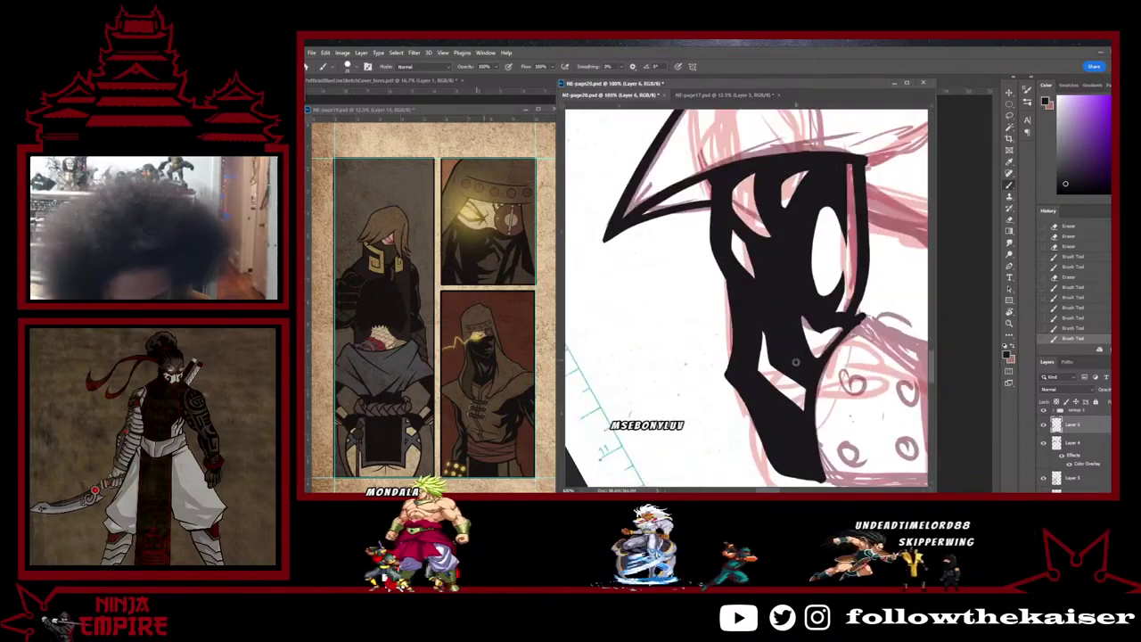
key("e")
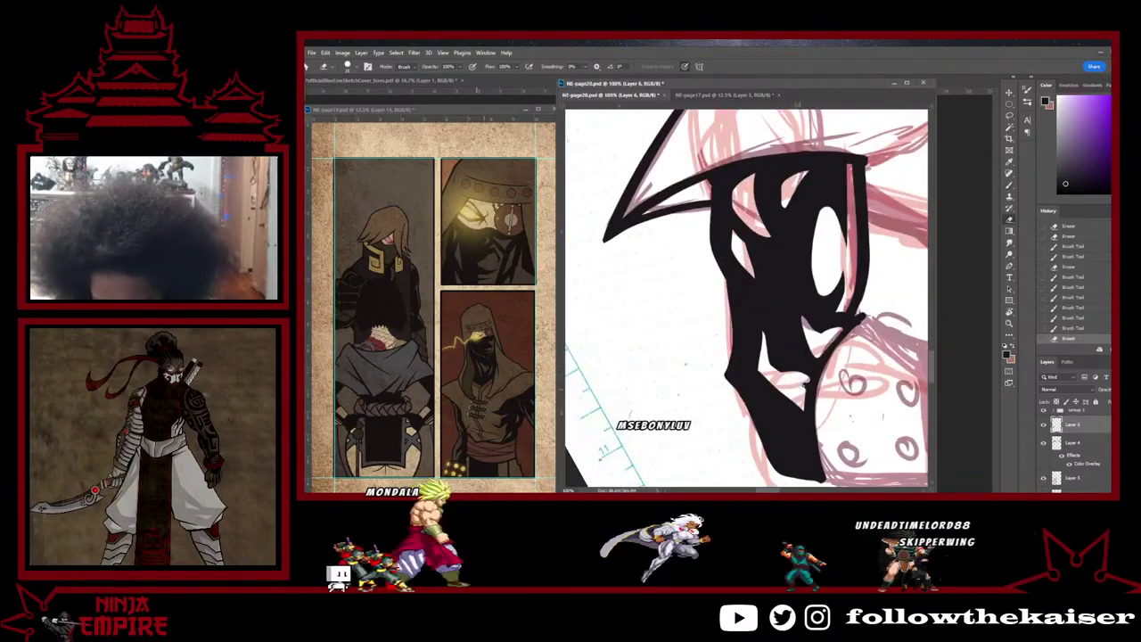
left_click(805, 386)
key("b")
mouse_move(814, 376)
left_mouse_down()
mouse_move(823, 355)
mouse_move(812, 329)
mouse_move(829, 351)
left_mouse_up()
key("e")
left_click(806, 322)
key("b")
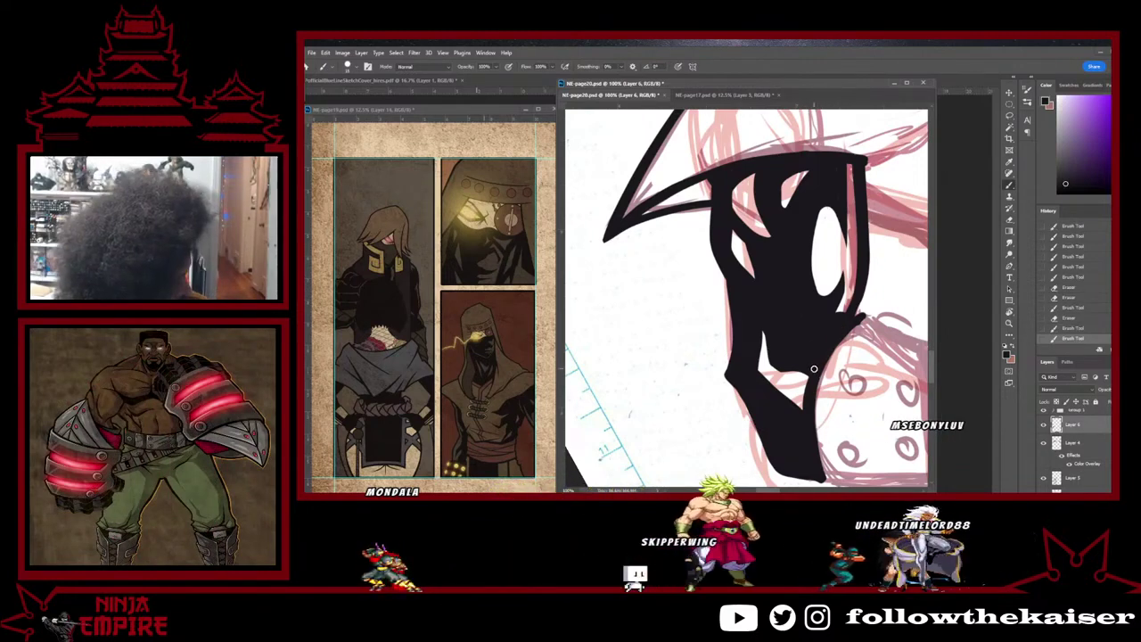
key("r")
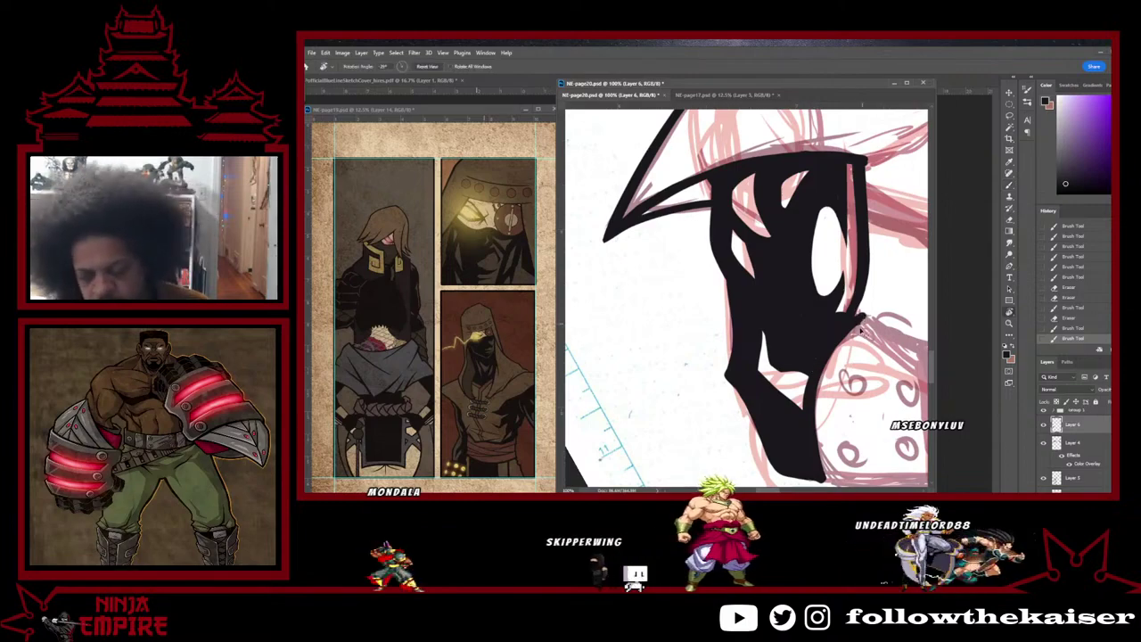
key("ctrl+minus")
key("ctrl+minus")
key("ctrl+minus")
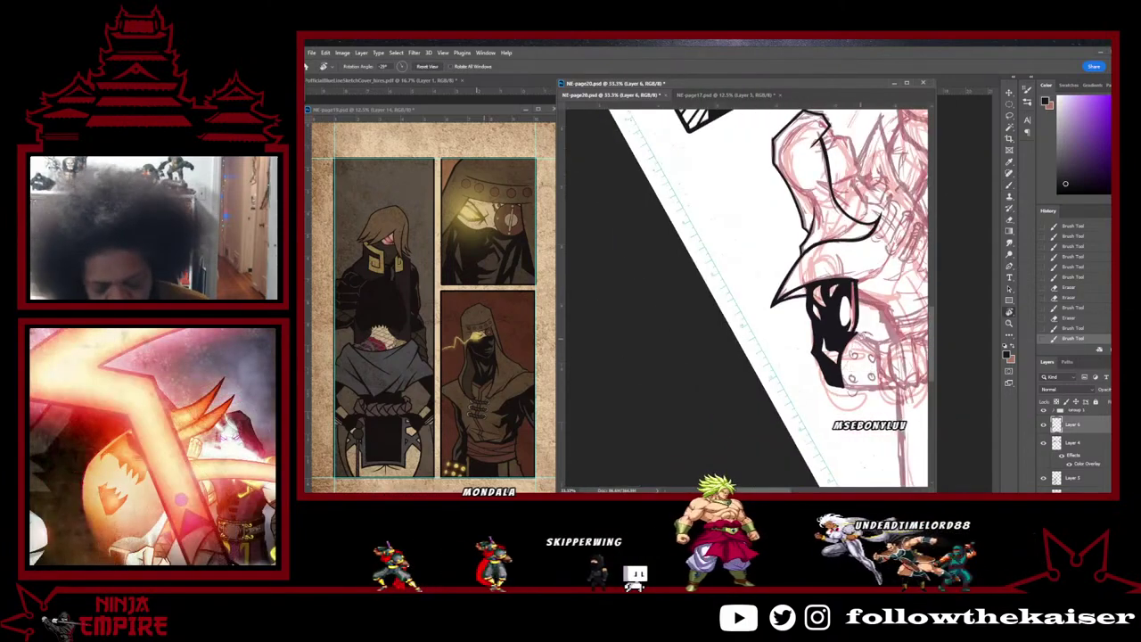
Step: Outline a new angular highlight in the black forearm shadow just above the bracer's upper corner with the Eraser
left_click_drag(861, 337, 831, 407)
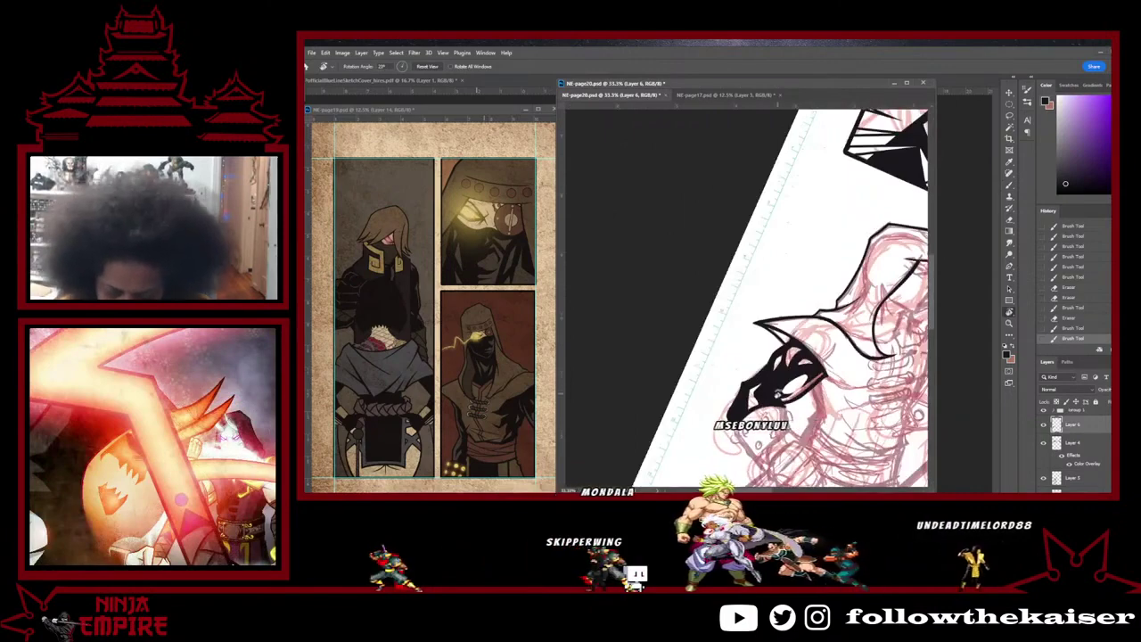
left_click(768, 391, "ctrl")
left_click(769, 390, "ctrl")
left_click(769, 391, "ctrl")
left_click(769, 391, "ctrl")
key("b")
left_click_drag(785, 400, 767, 298)
key("e")
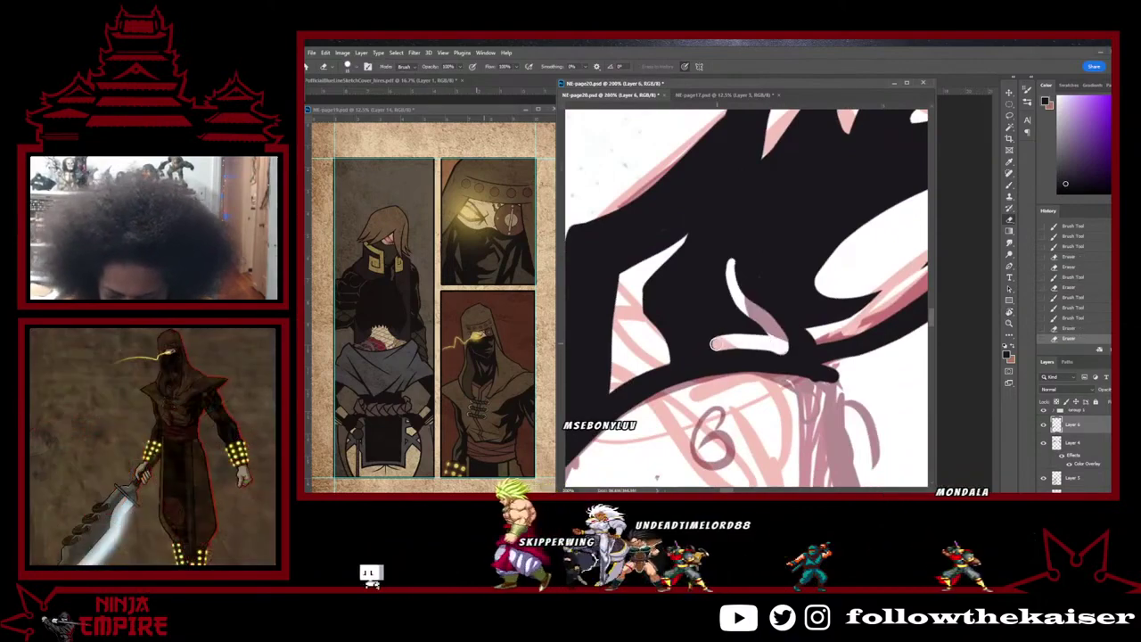
Step: Clear the inside of the outlined highlight above the bracer and sharpen its upper tip with the Brush
left_click_drag(713, 350, 714, 259)
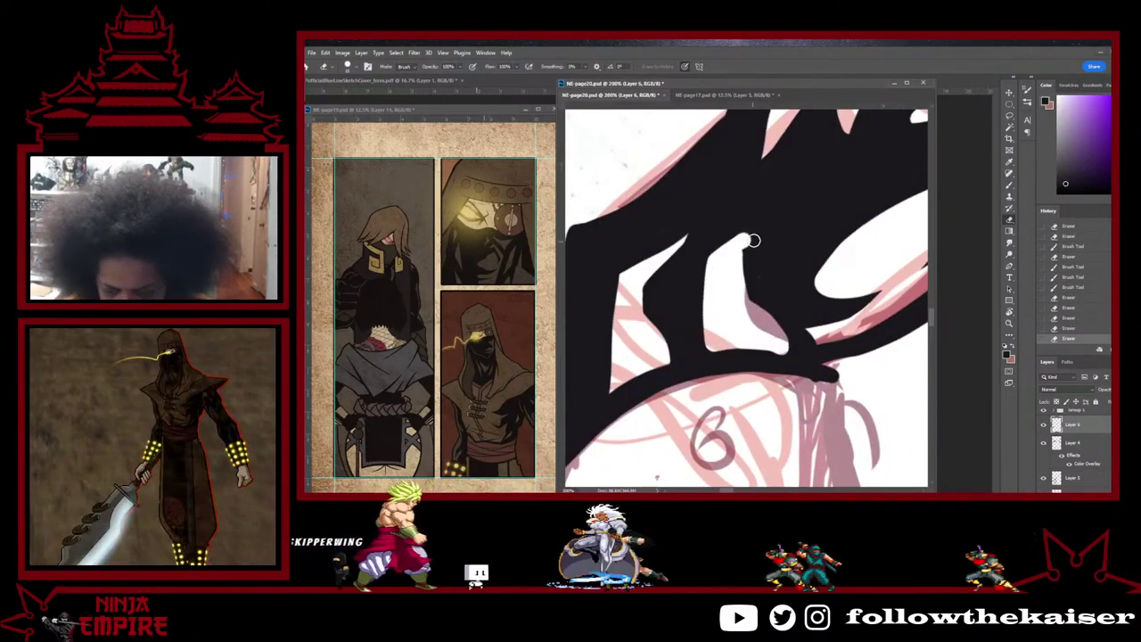
key("b")
left_click_drag(756, 233, 755, 269)
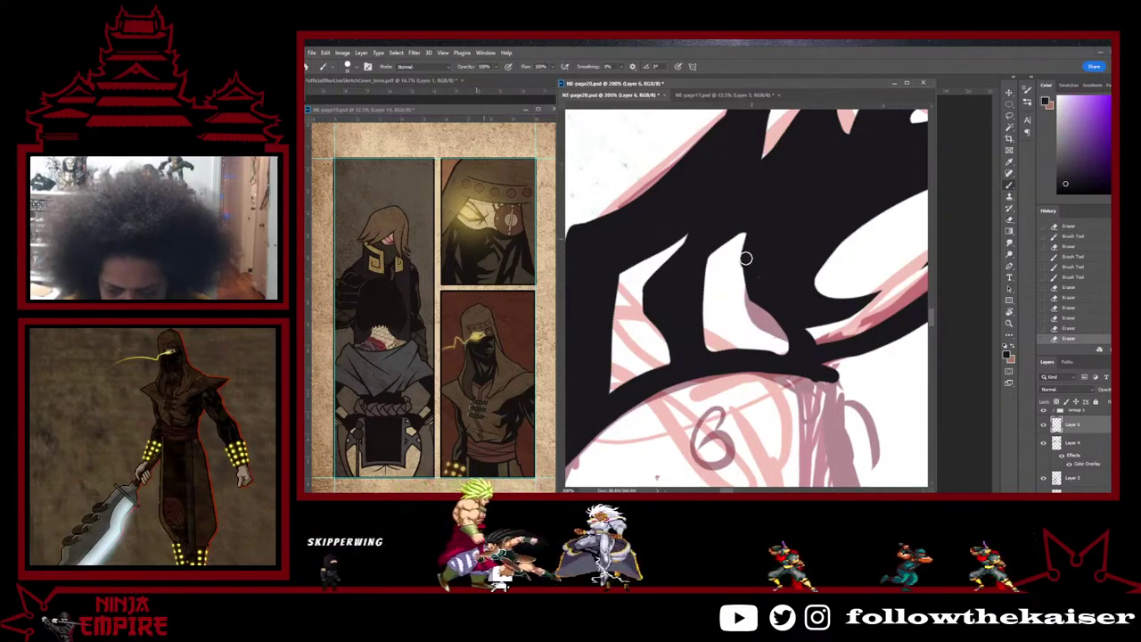
mouse_move(755, 297)
left_mouse_down()
mouse_move(788, 330)
mouse_move(777, 190)
left_mouse_up()
Step: Examine the inked arm against the whole page at several zoom levels and canvas rotations
key("r")
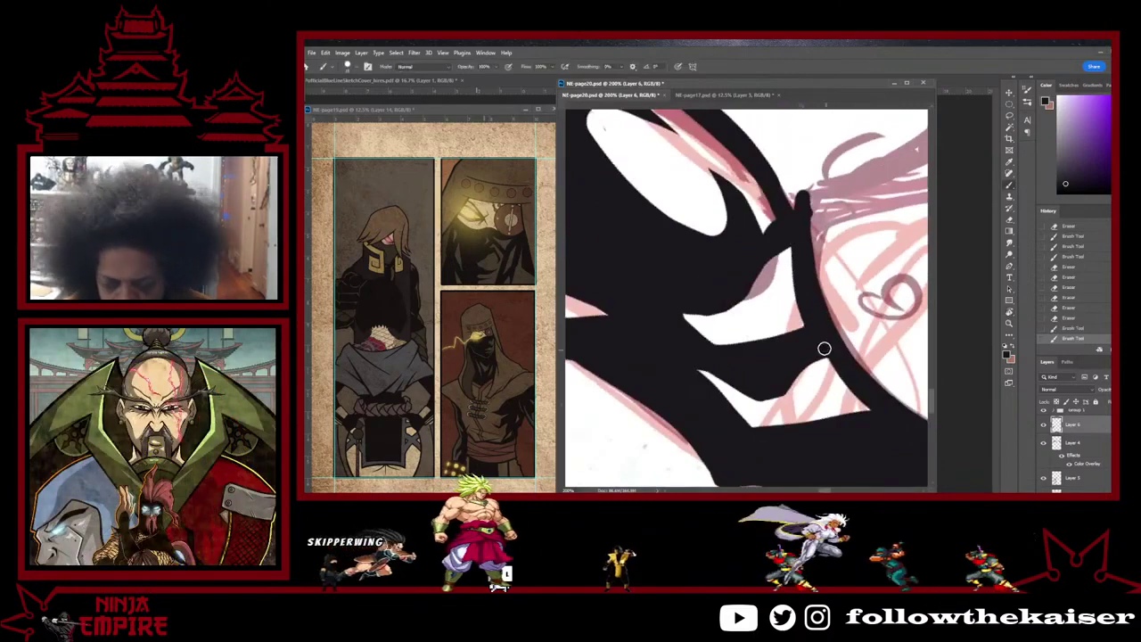
left_click(839, 366, "ctrl+alt")
left_click(838, 366, "ctrl+alt")
left_click(838, 365, "ctrl+alt")
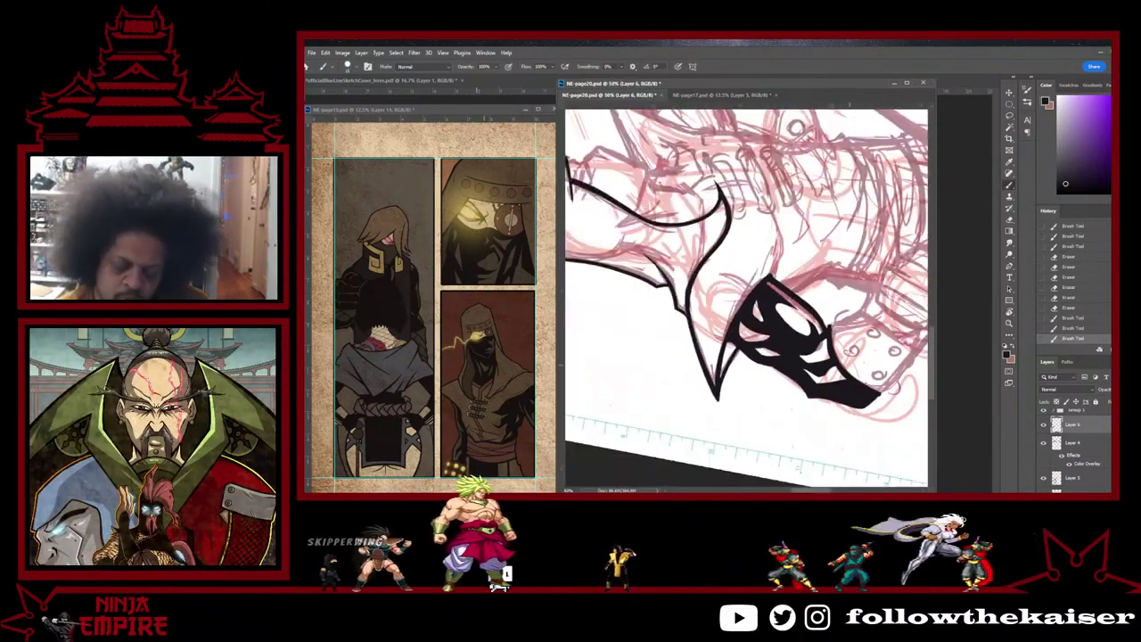
key("r")
left_click_drag(858, 277, 785, 393)
left_click(830, 383, "ctrl+alt")
left_click(830, 383, "ctrl+alt")
left_click(830, 384, "ctrl+alt")
key("r")
left_click_drag(848, 377, 816, 361)
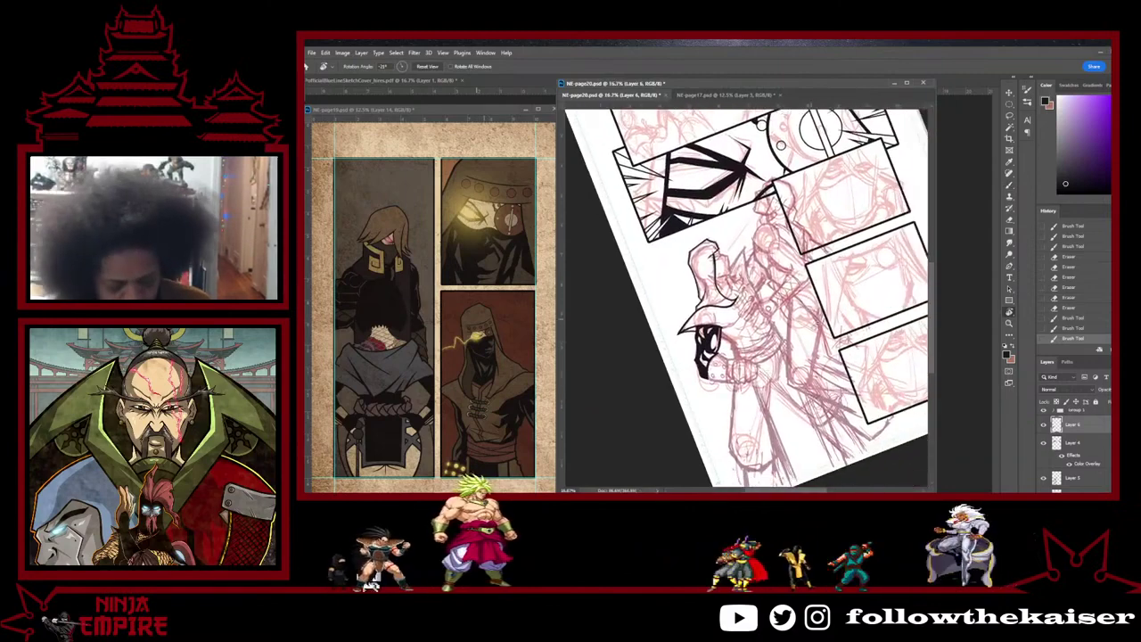
key("Escape")
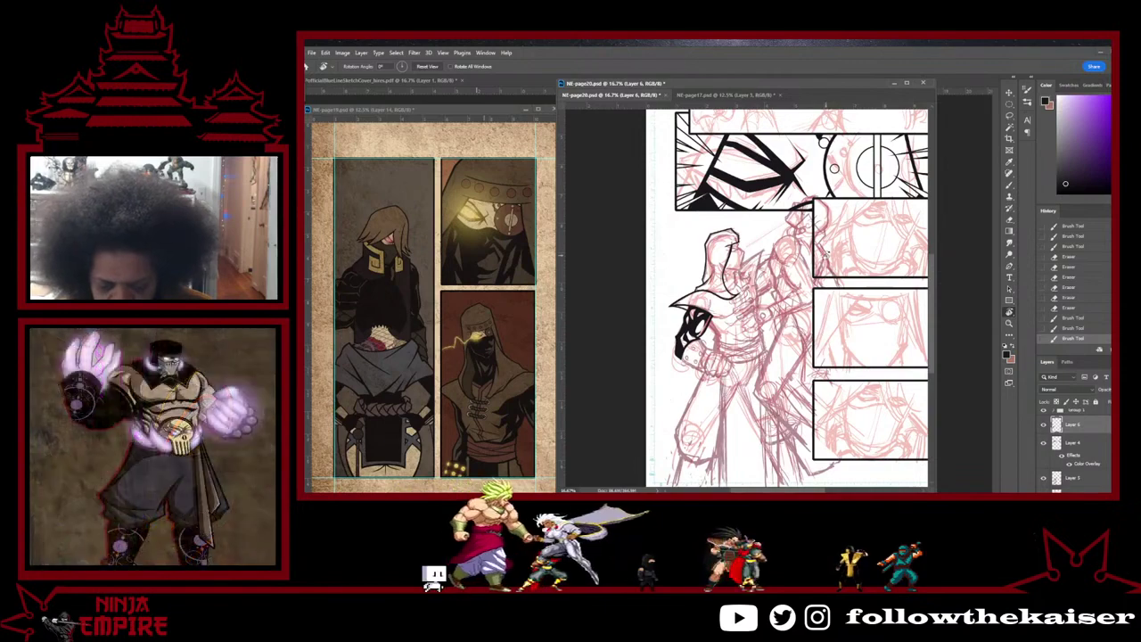
Step: Fill the outer angular forearm highlight with black and erase a new narrow highlight along the forearm's lower outer edge
scroll(697, 366, "up", 4)
left_click_drag(638, 236, 714, 326)
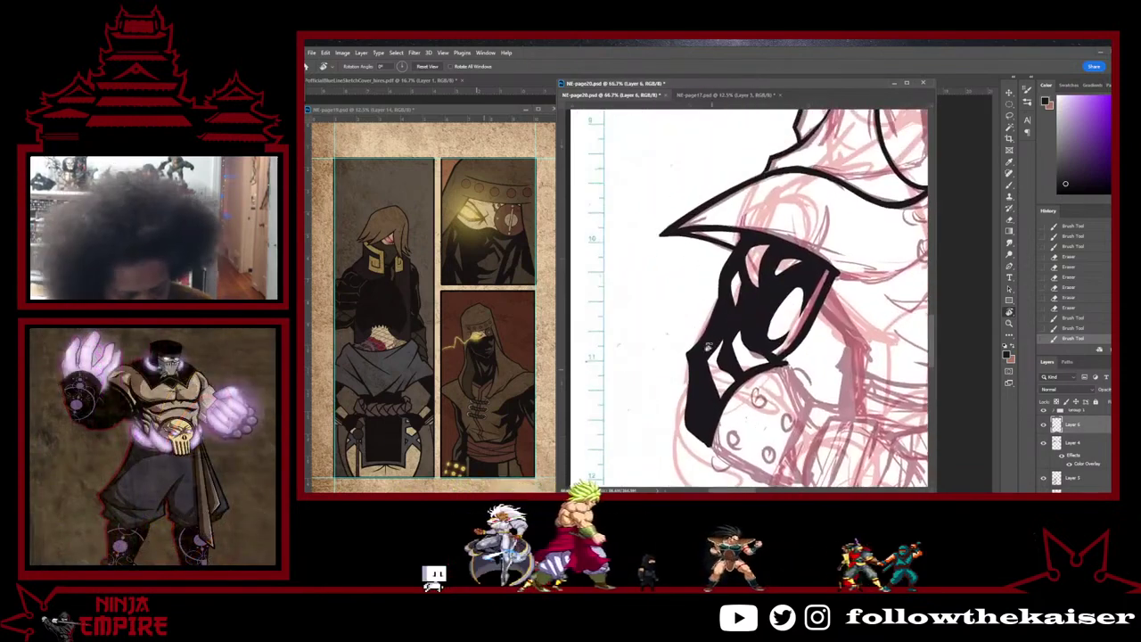
key("b")
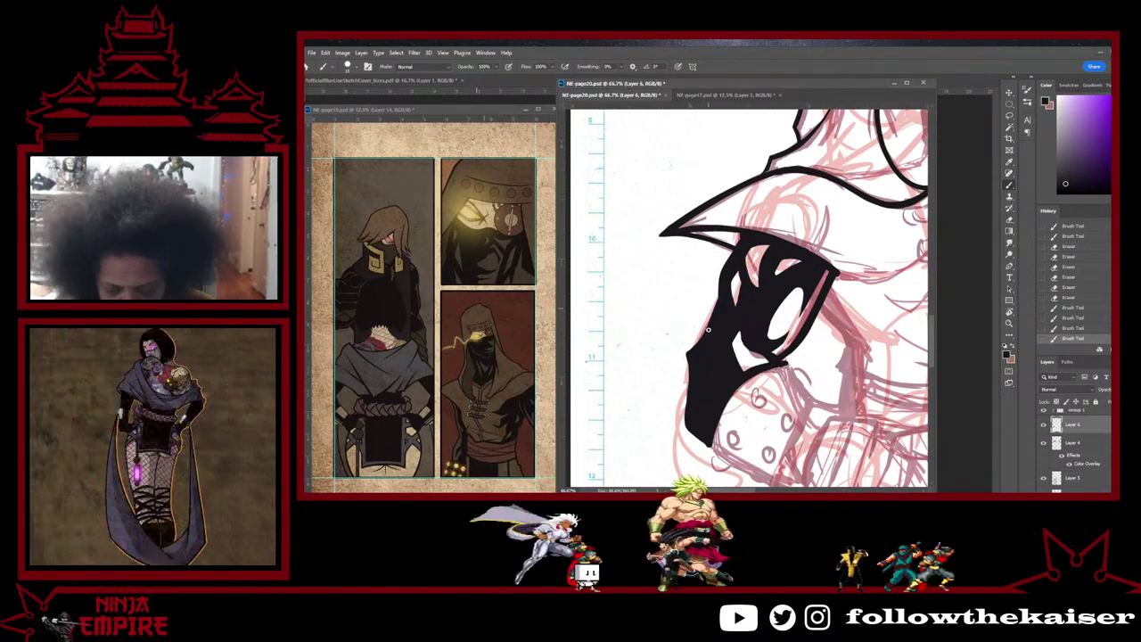
key("e")
left_click_drag(697, 368, 704, 380)
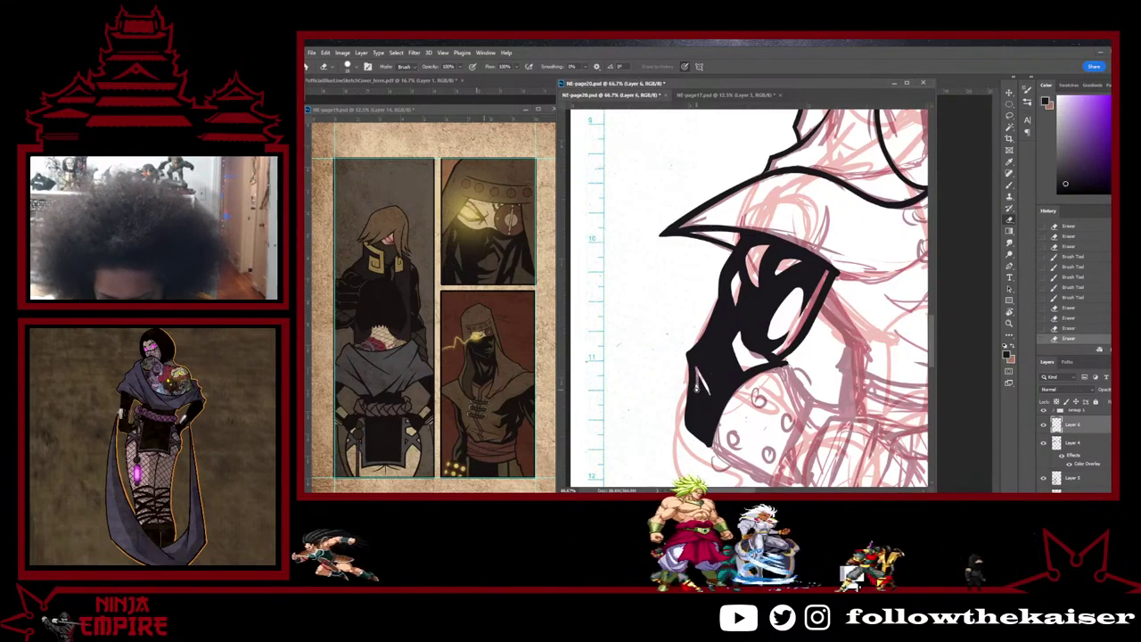
left_click_drag(701, 400, 707, 411)
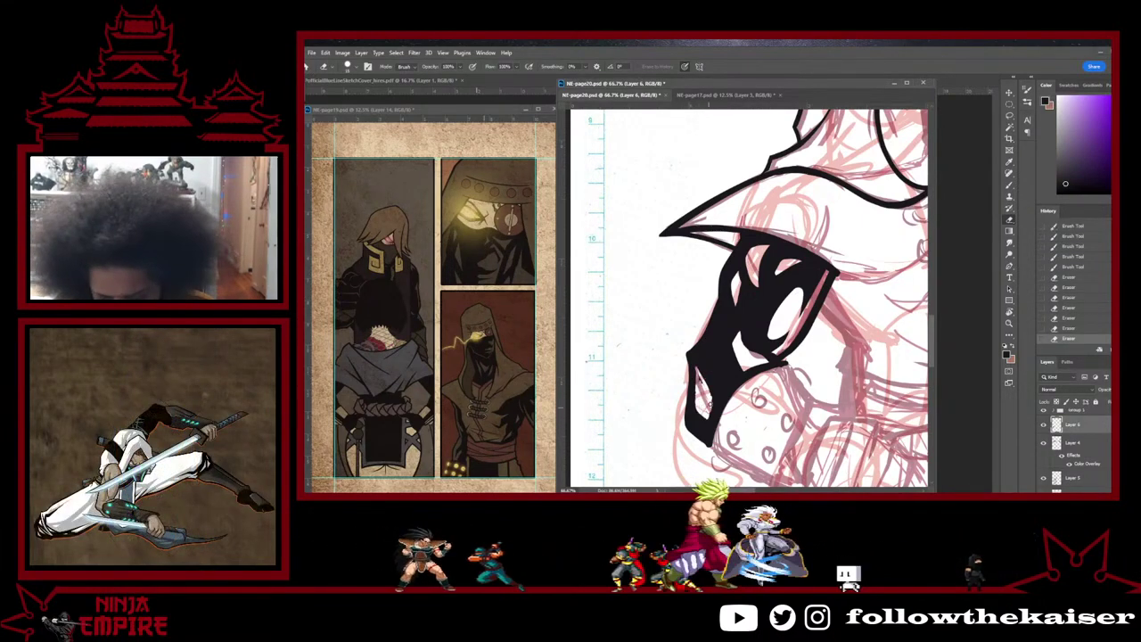
Step: Narrow the highlight along the forearm's lower outer edge into a thin sliver with the Brush
left_click(734, 386, "ctrl+alt")
left_click(734, 386, "ctrl+alt")
left_click(734, 385, "ctrl+alt")
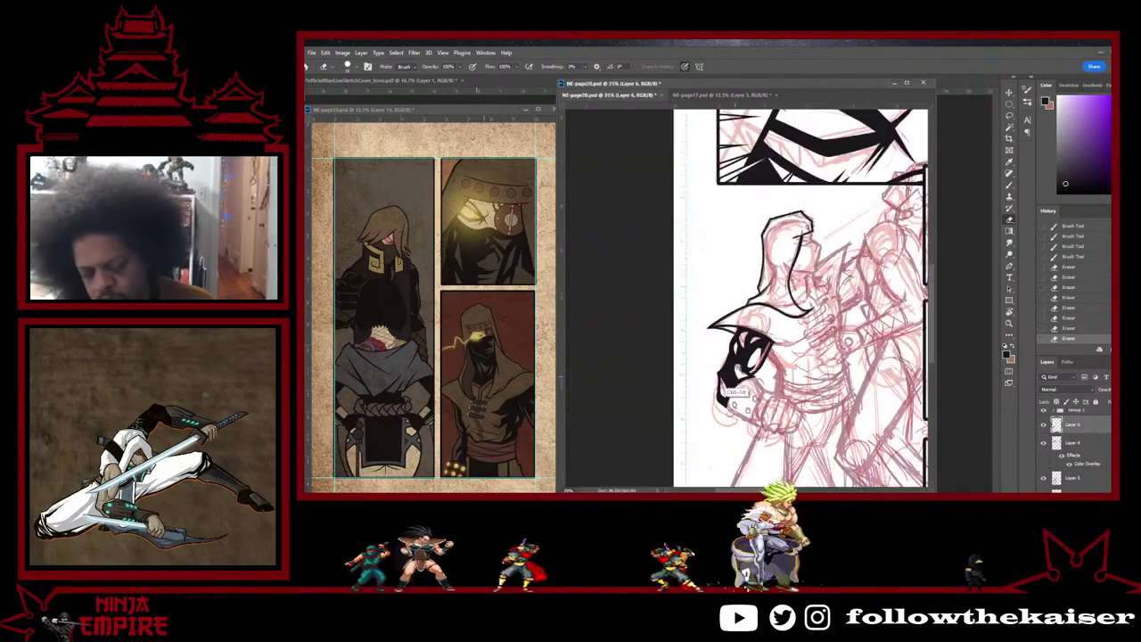
left_click(732, 387, "ctrl")
left_click(732, 386, "ctrl")
left_click(722, 374, "ctrl")
left_click(717, 364, "ctrl")
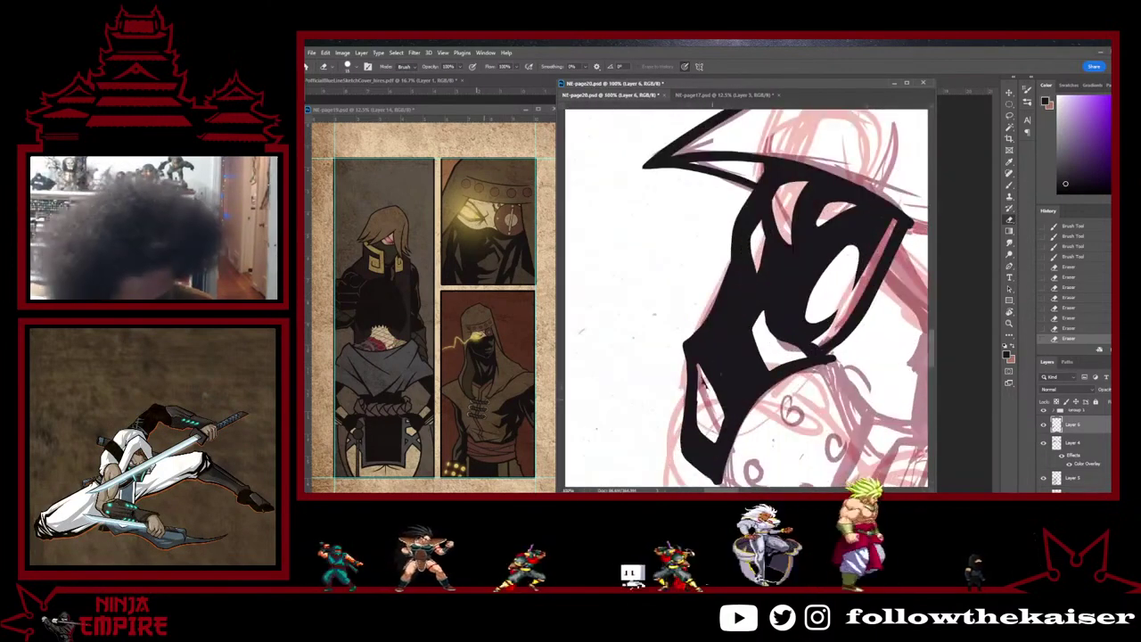
key("b")
mouse_move(699, 369)
left_mouse_down()
mouse_move(695, 429)
mouse_move(697, 393)
mouse_move(716, 437)
left_mouse_up()
key("e")
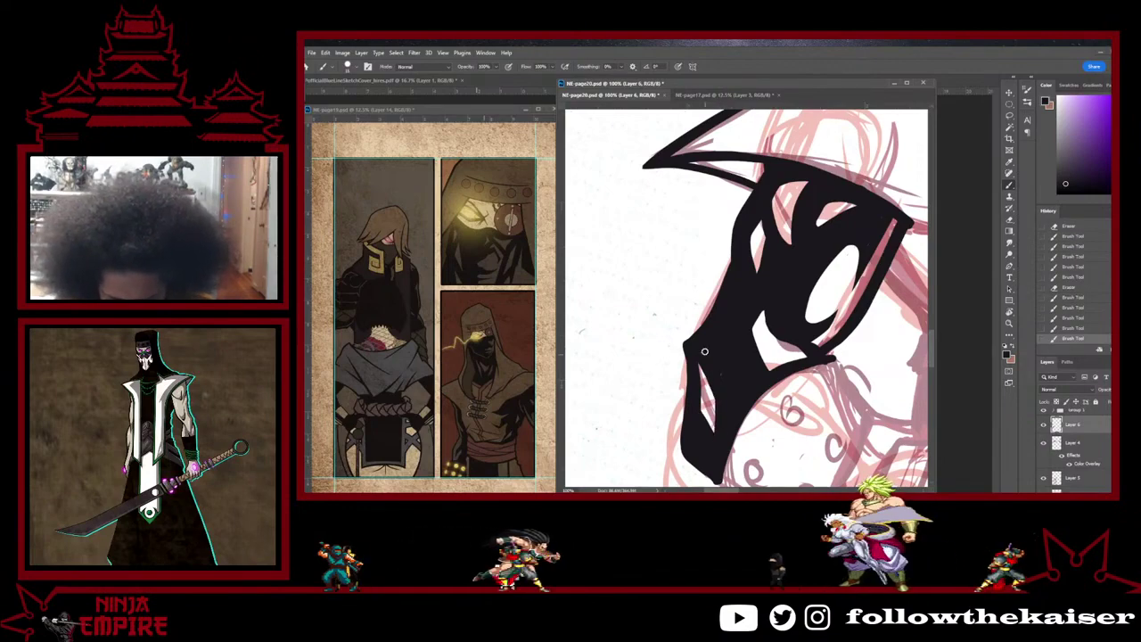
left_click_drag(704, 351, 739, 398)
scroll(769, 374, "down", 3)
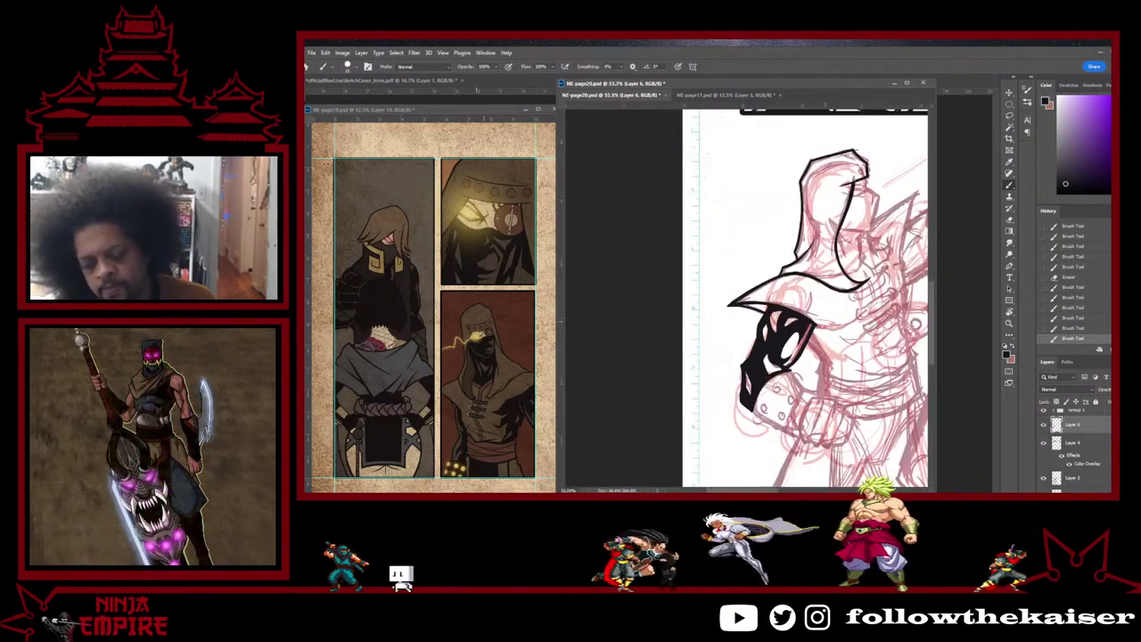
scroll(772, 367, "down", 4)
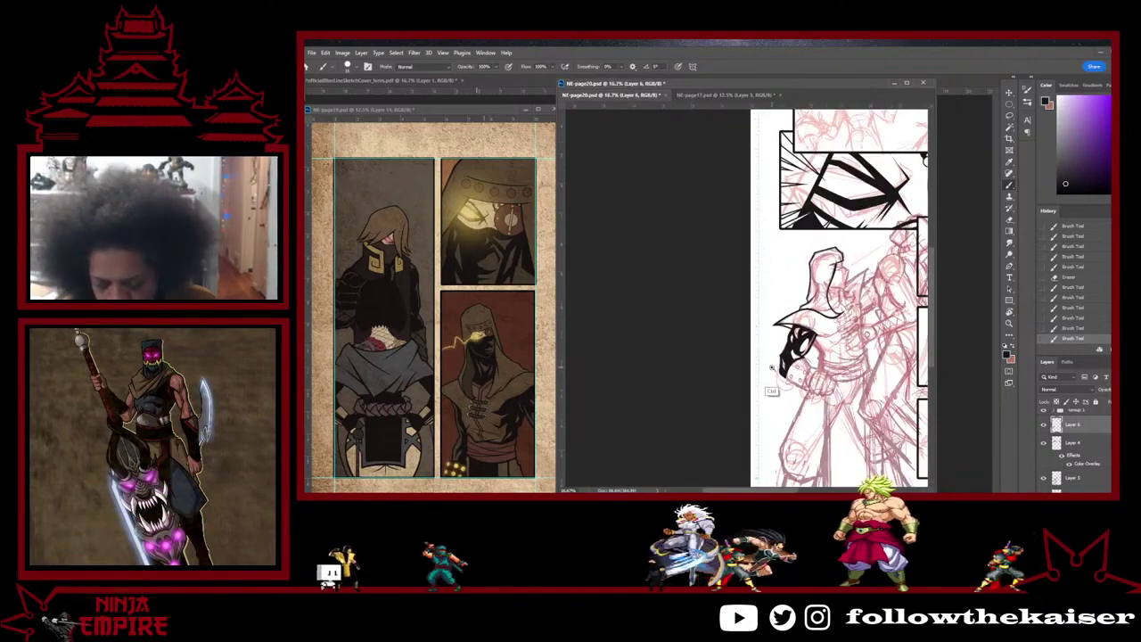
Step: Reshape the highlight above the bracer's edge into a smooth curved form by refining its sides with the Brush and Eraser
scroll(772, 366, "up", 8)
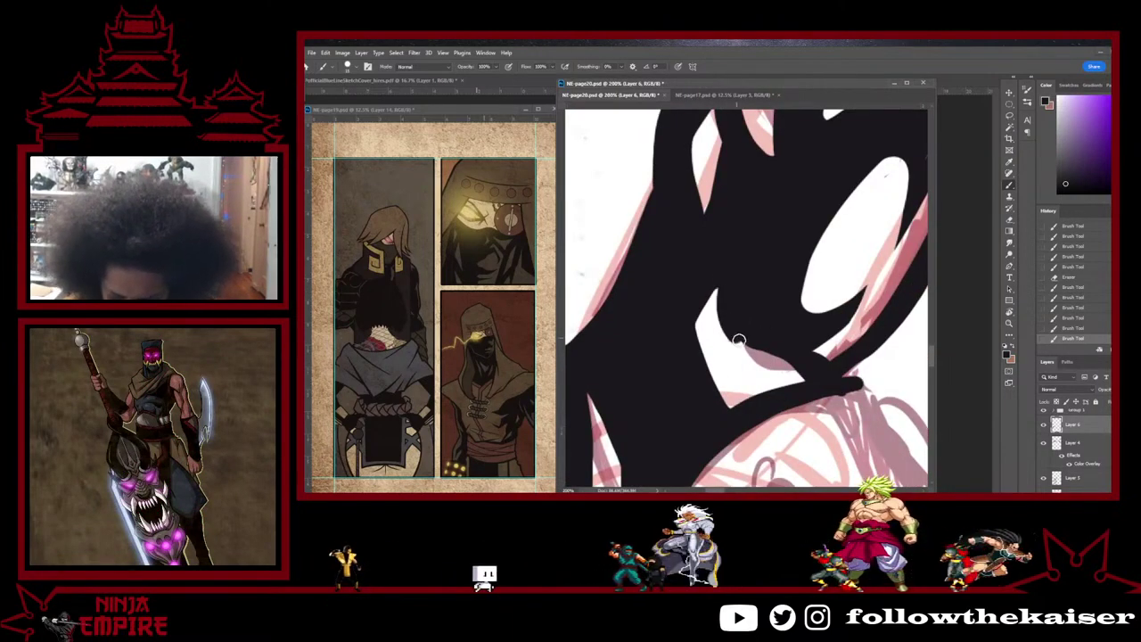
mouse_move(722, 295)
left_mouse_down()
mouse_move(726, 329)
mouse_move(768, 362)
left_mouse_up()
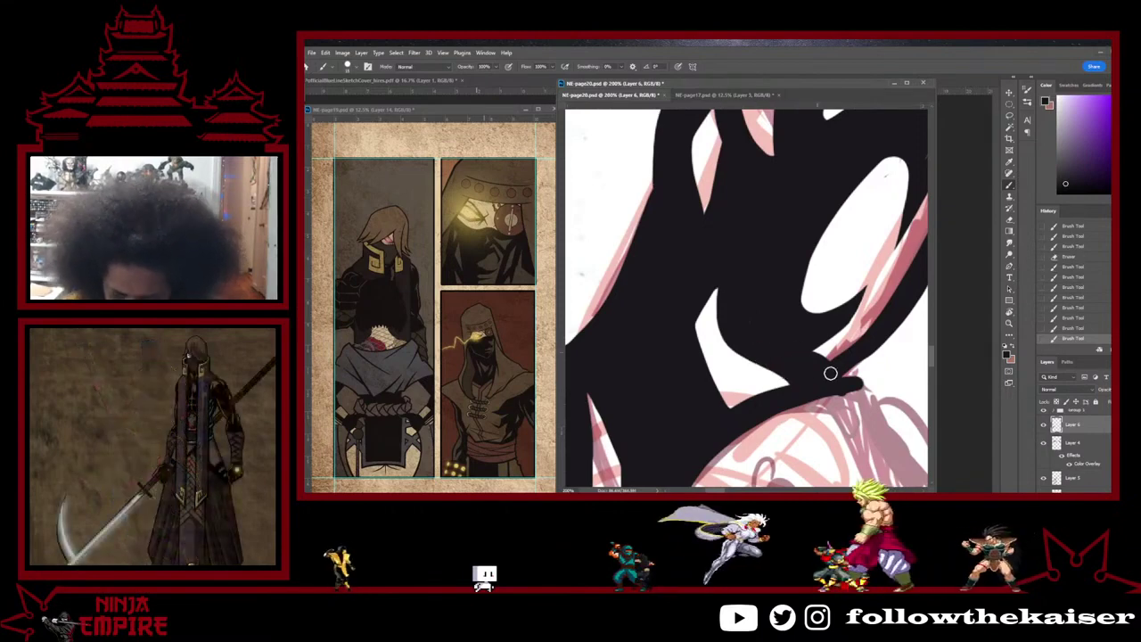
key("e")
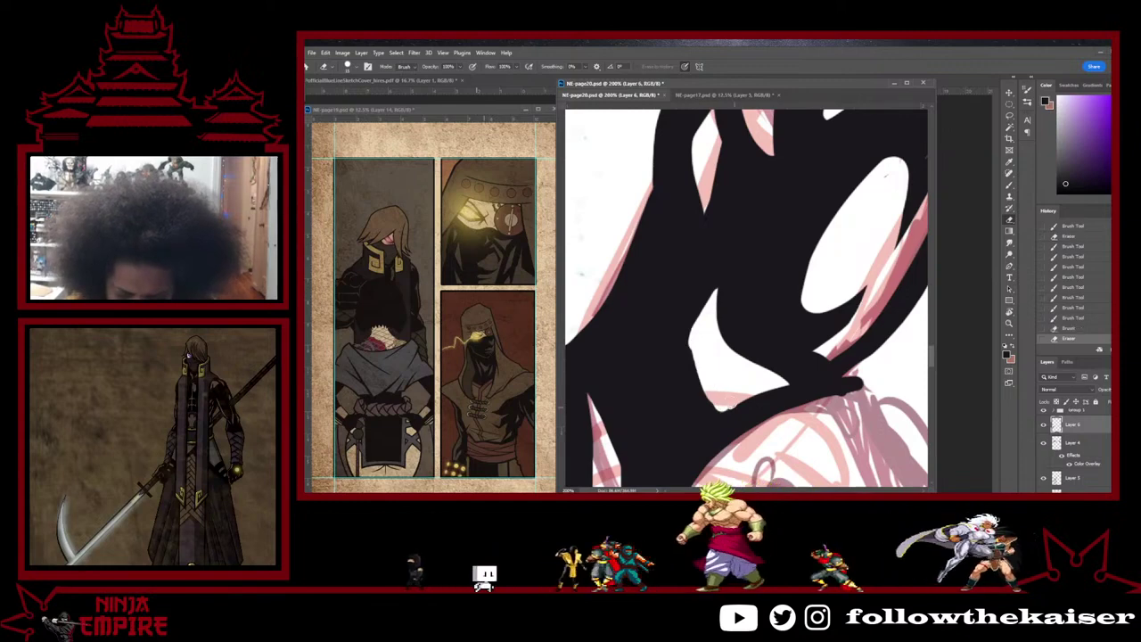
key("b")
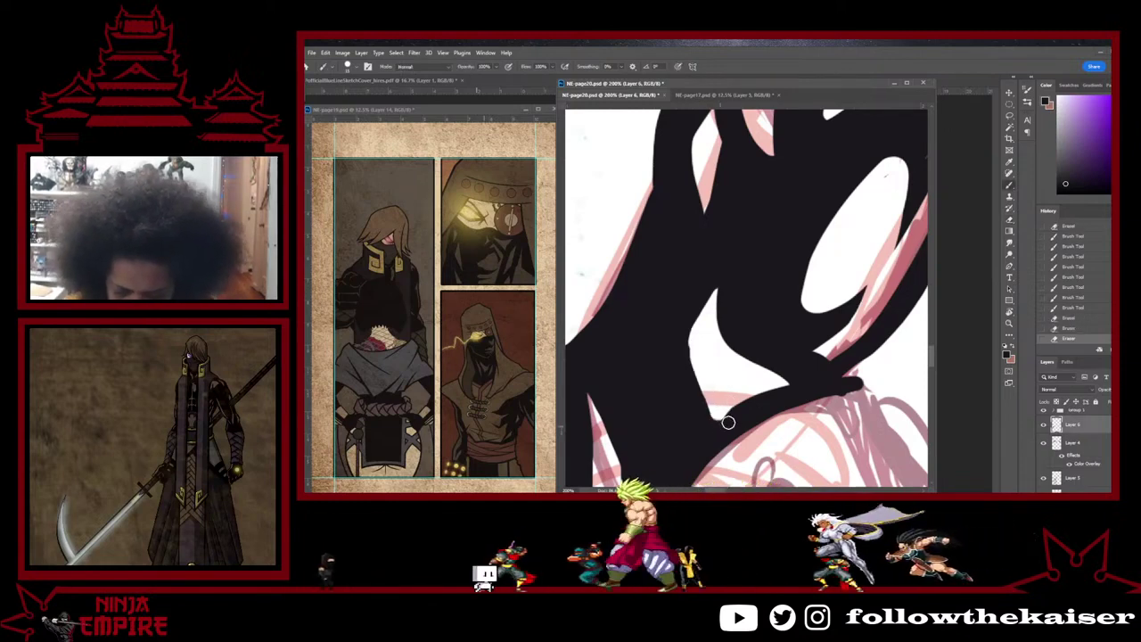
mouse_move(686, 350)
left_mouse_down()
mouse_move(710, 430)
mouse_move(679, 316)
mouse_move(686, 378)
mouse_move(684, 316)
mouse_move(708, 413)
mouse_move(697, 331)
mouse_move(715, 404)
mouse_move(695, 340)
left_mouse_up()
key("e")
left_click_drag(705, 405, 696, 374)
key("b")
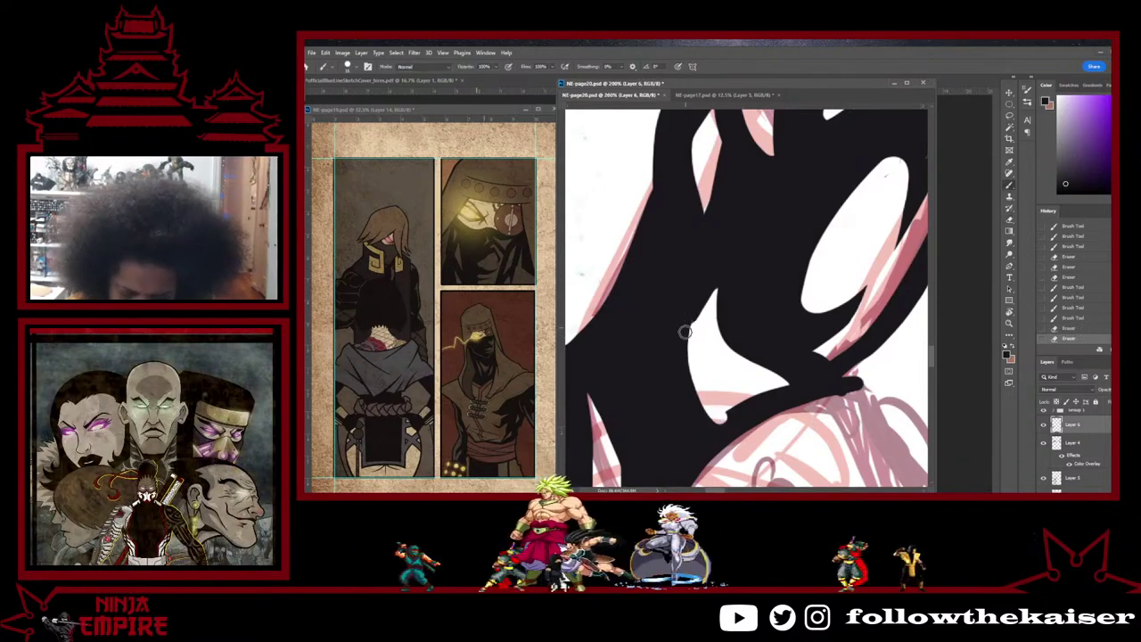
left_click_drag(687, 331, 717, 417)
Step: Touch up the ink on the upper arm beside the oval highlight with the Eraser
key("r")
mouse_move(822, 301)
left_mouse_down()
mouse_move(816, 258)
mouse_move(842, 334)
left_mouse_up()
key("b")
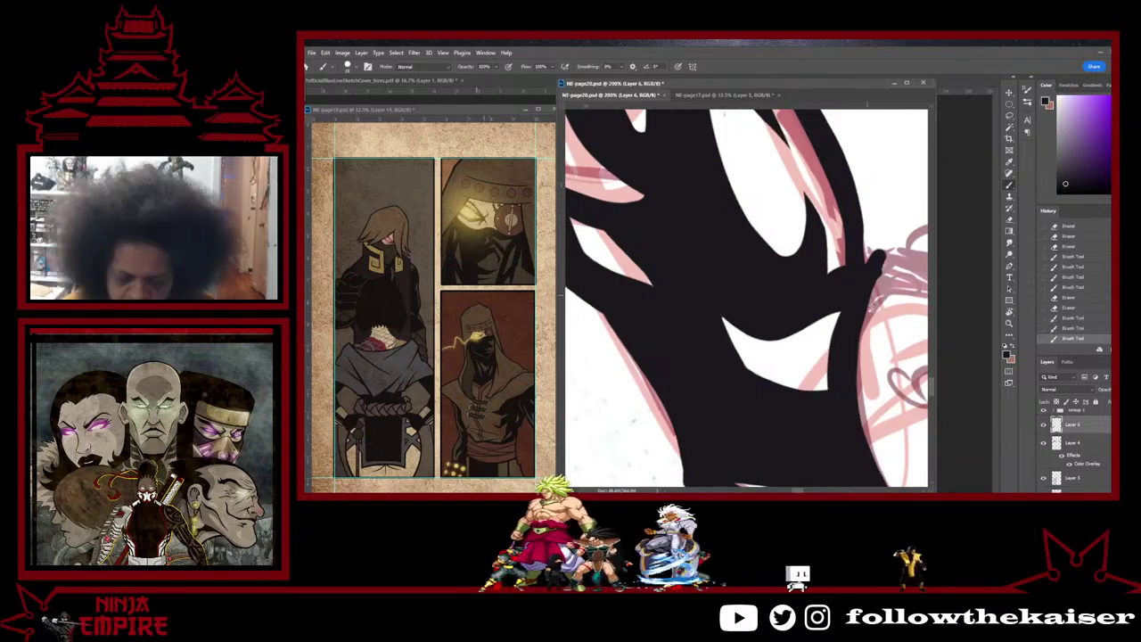
key("r")
left_click_drag(871, 308, 803, 357)
left_click_drag(860, 328, 765, 349)
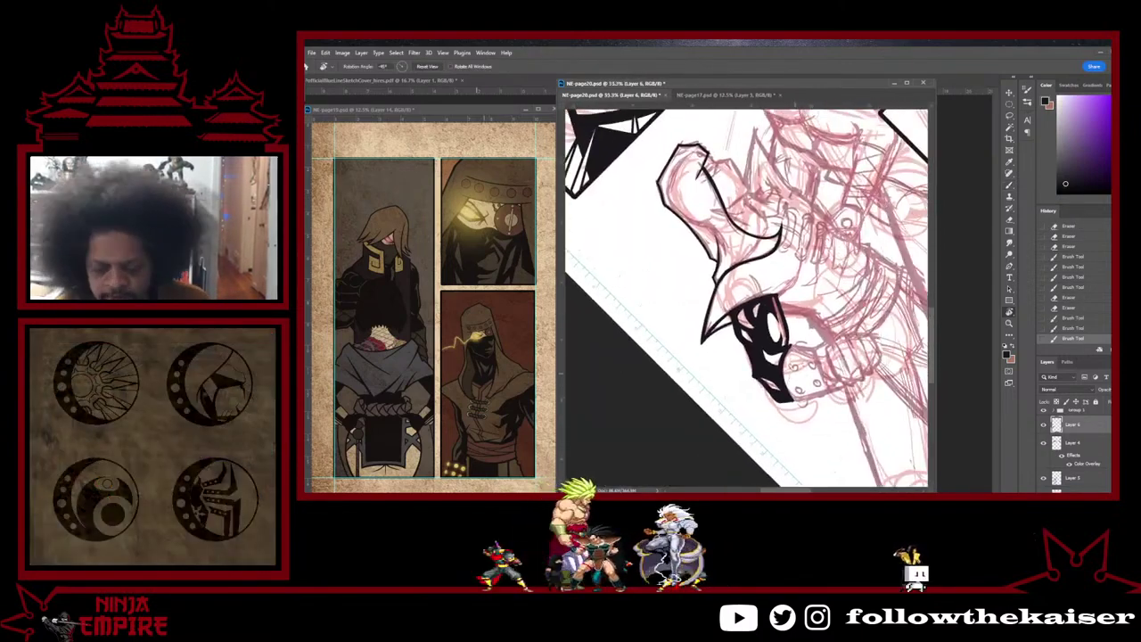
key("b")
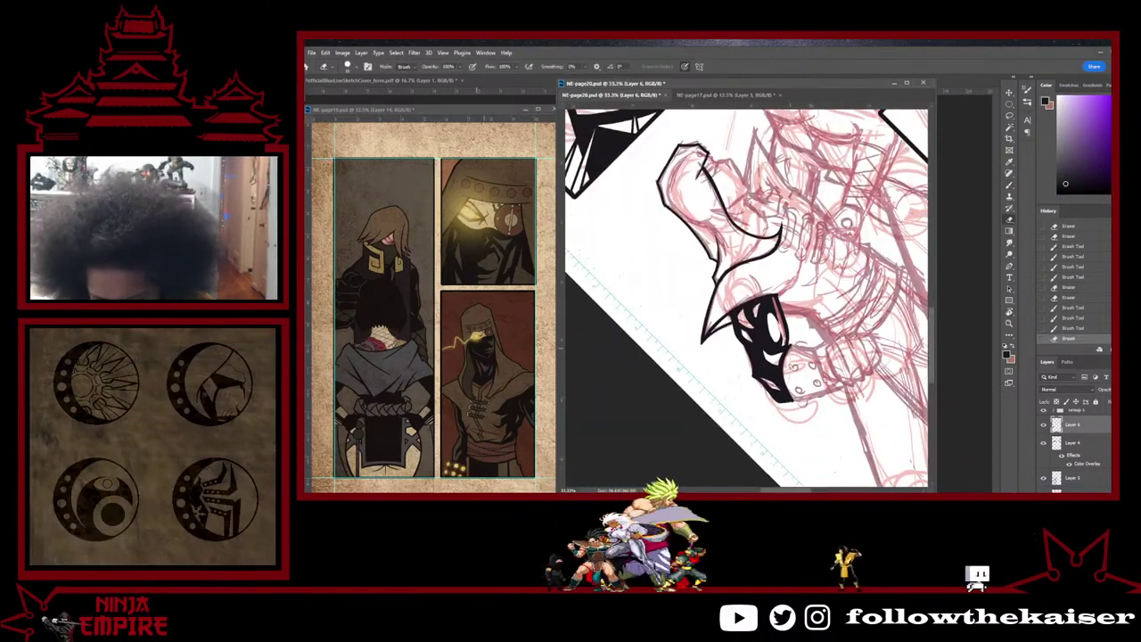
mouse_move(781, 312)
left_mouse_down()
mouse_move(786, 331)
mouse_move(771, 319)
mouse_move(754, 330)
left_mouse_up()
key("r")
key("b")
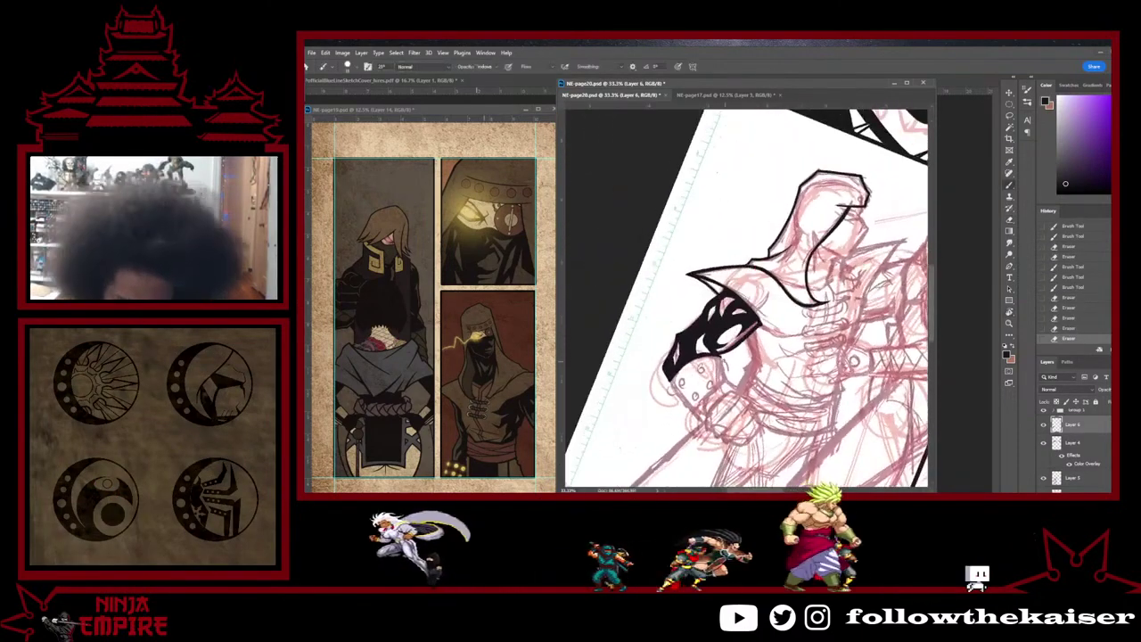
Step: Ink the bracer's two side edges over the sketch from the forearm toward the hand, thickening the outer edge
scroll(720, 358, "up", 3)
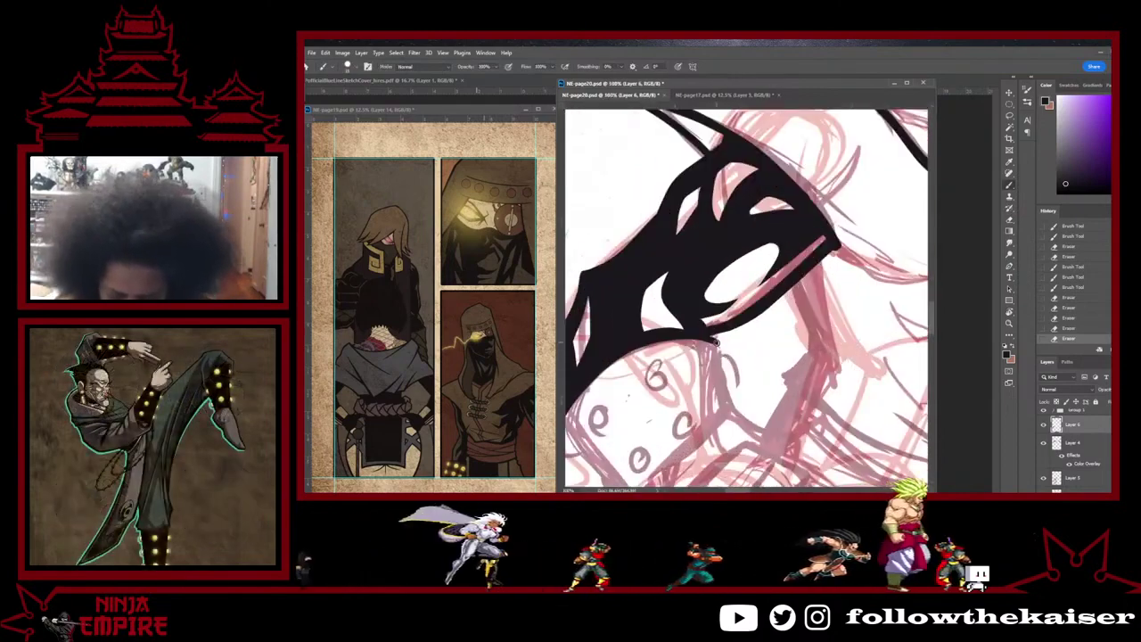
left_click_drag(714, 341, 732, 408)
mouse_move(714, 344)
left_mouse_down()
mouse_move(731, 407)
mouse_move(795, 282)
left_mouse_up()
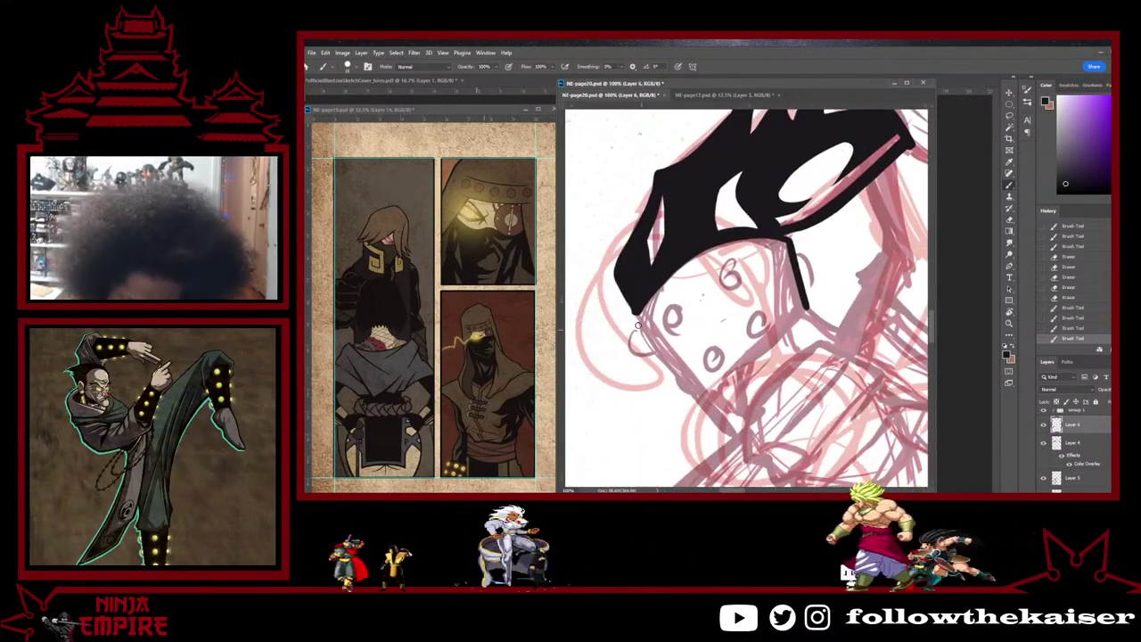
left_click_drag(634, 317, 695, 398)
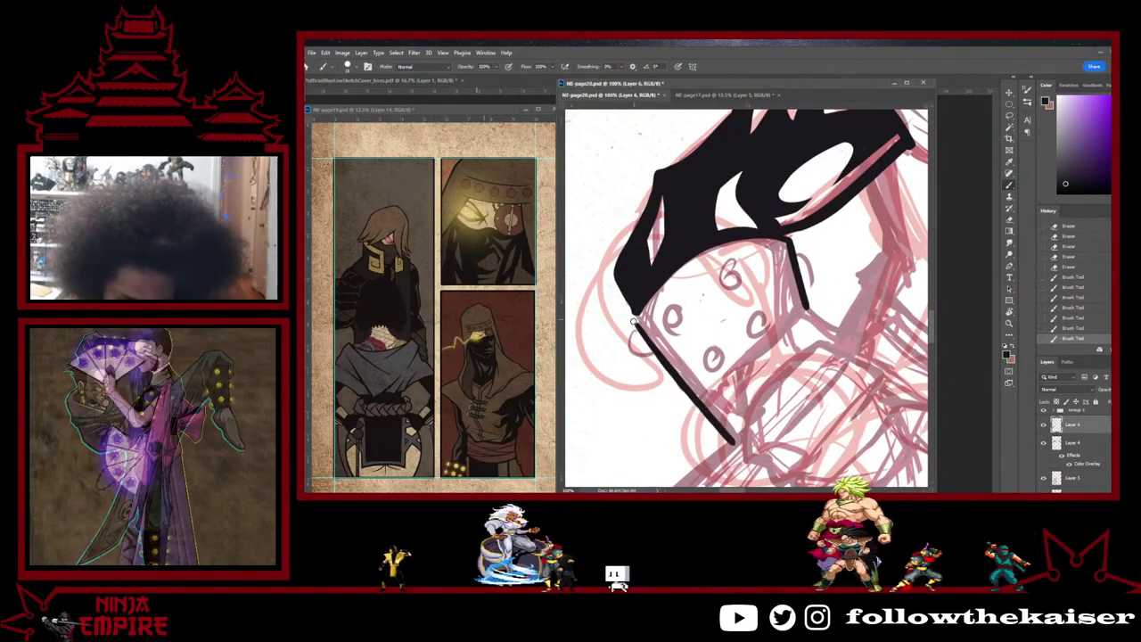
left_click_drag(634, 322, 670, 369)
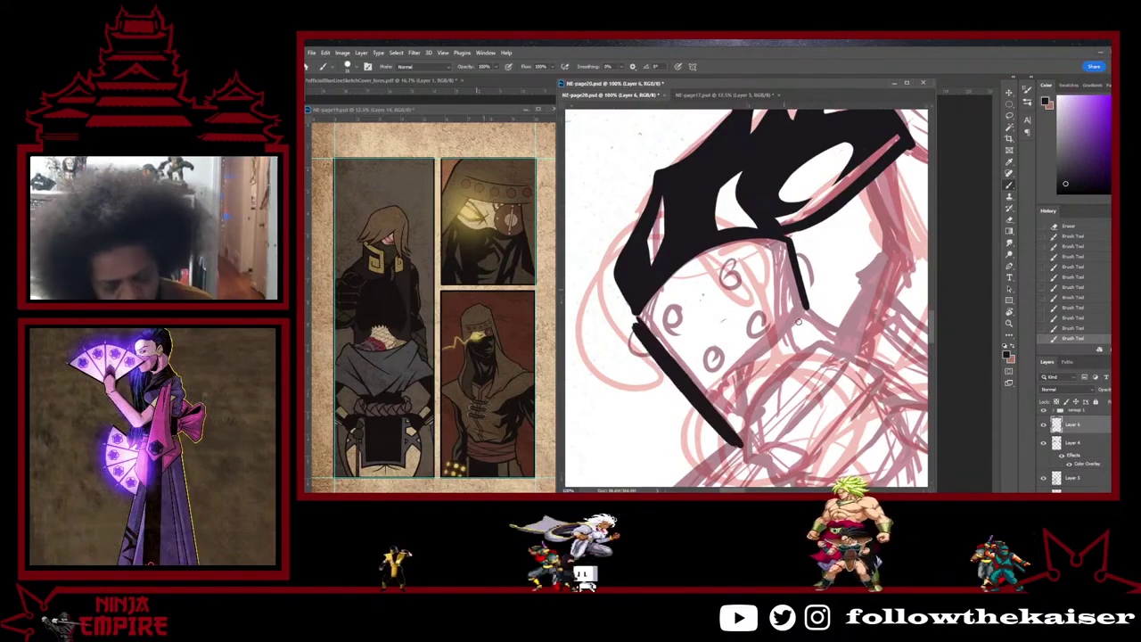
Step: Trim the bracer's thick outer edge with the Eraser and join it to the black forearm with the Brush
key("r")
left_click_drag(799, 322, 803, 286)
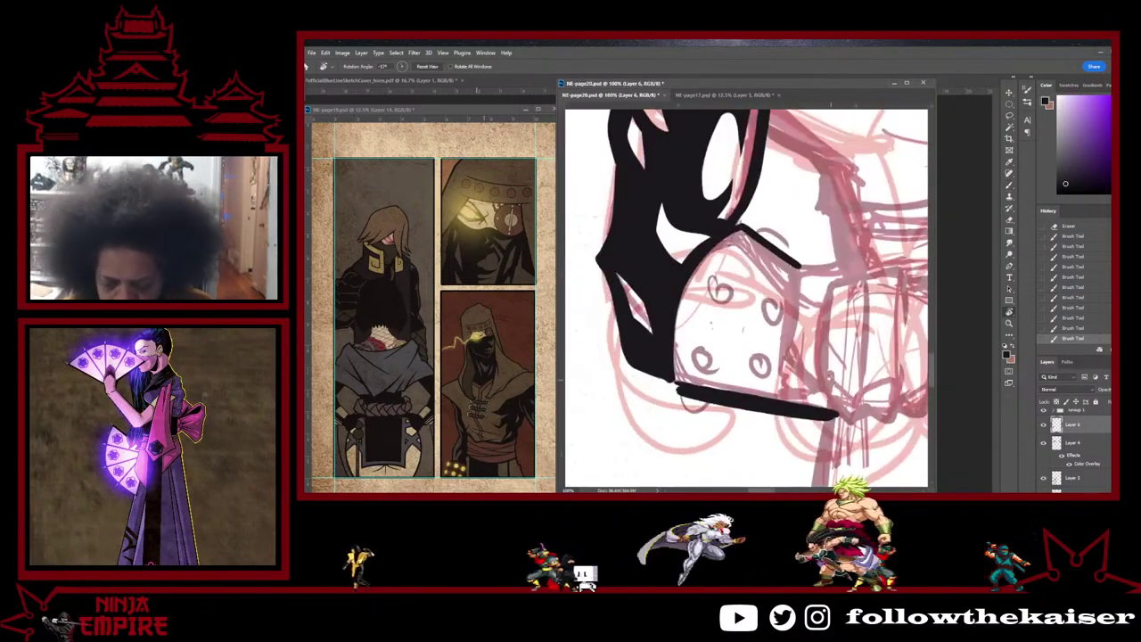
key("b")
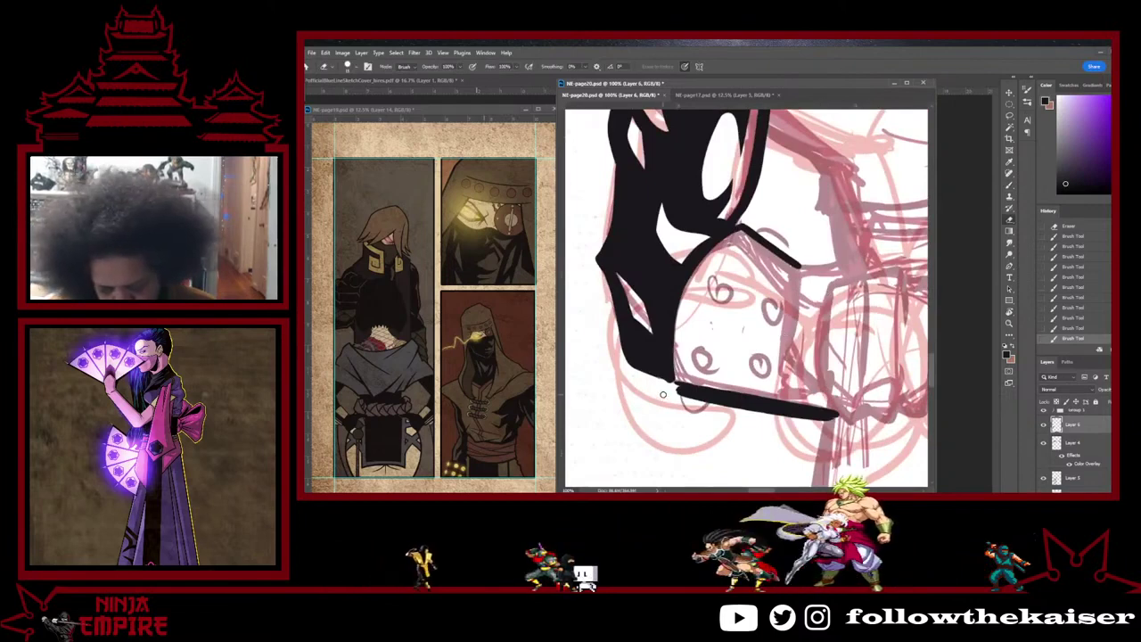
left_click(678, 398)
left_click(827, 423, "shift")
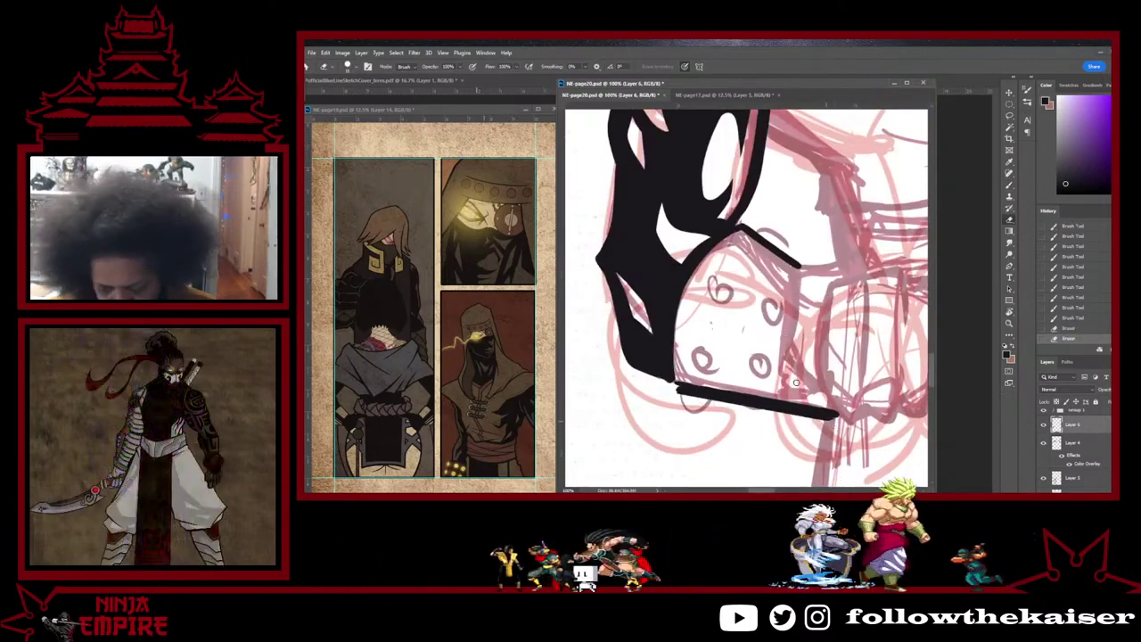
key("b")
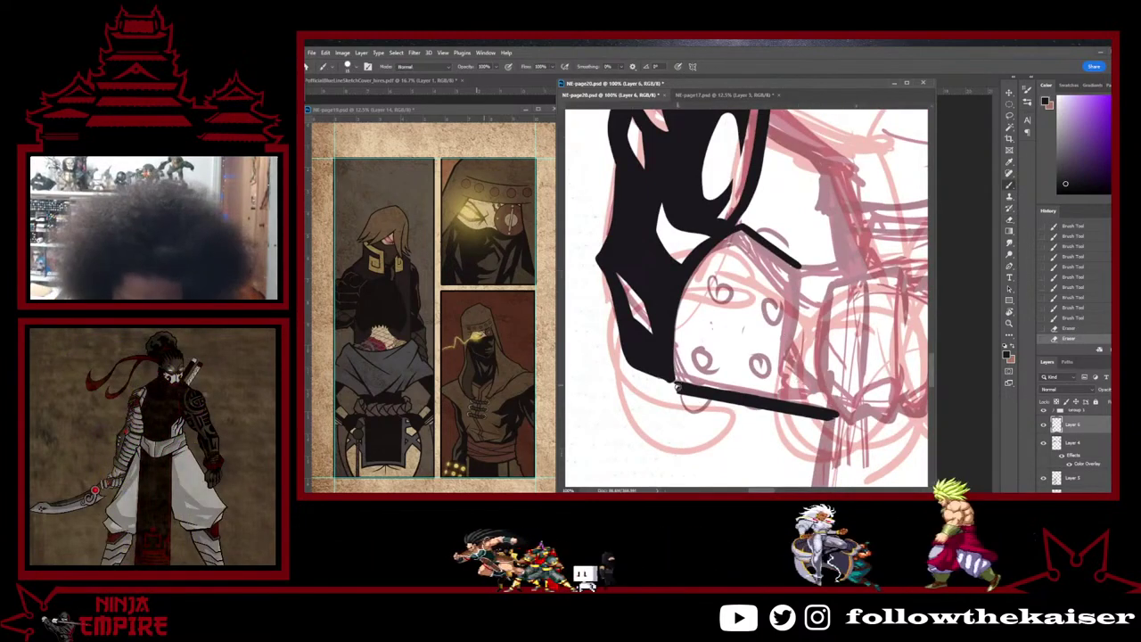
left_click_drag(677, 380, 674, 371)
left_click_drag(674, 371, 665, 347)
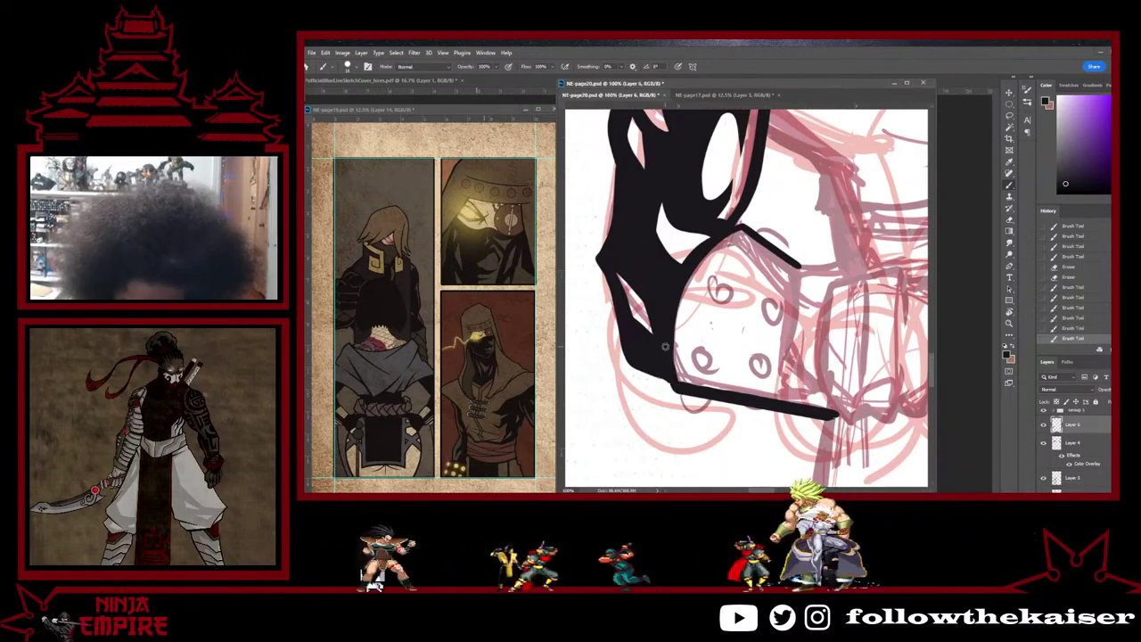
Step: Ink the first stretch of the torso's side contour below the upper arm over the sketch
key("r")
left_click_drag(867, 267, 800, 410)
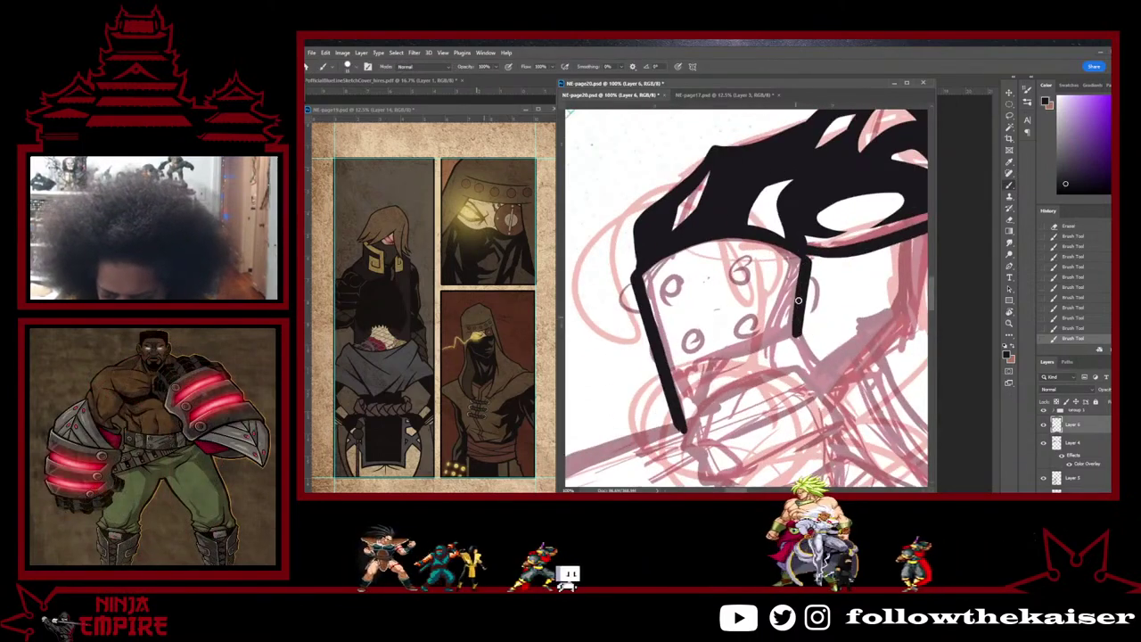
key("r")
mouse_move(808, 269)
left_mouse_down()
mouse_move(758, 232)
mouse_move(694, 263)
left_mouse_up()
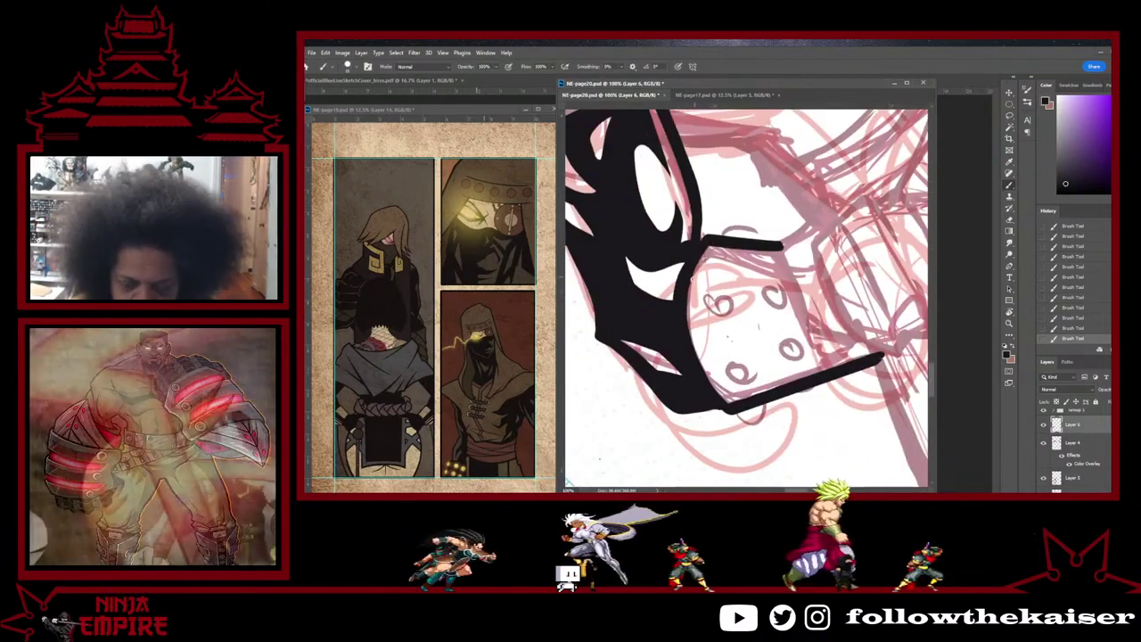
key("r")
left_click_drag(869, 254, 896, 336)
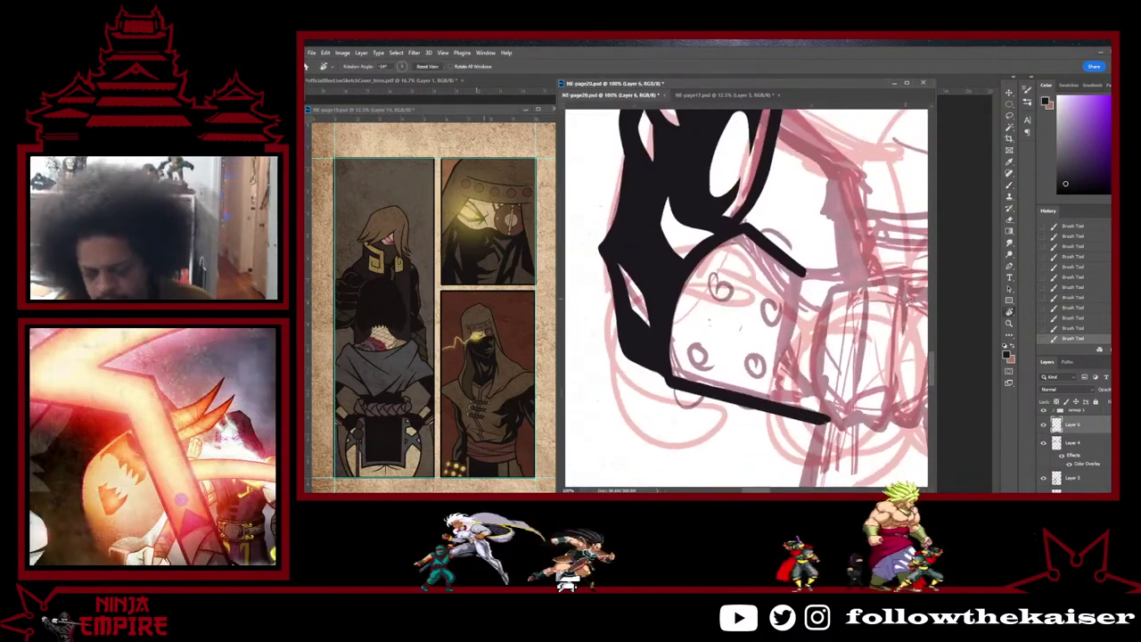
key("ctrl+minus")
key("ctrl+minus")
left_click_drag(830, 277, 708, 323)
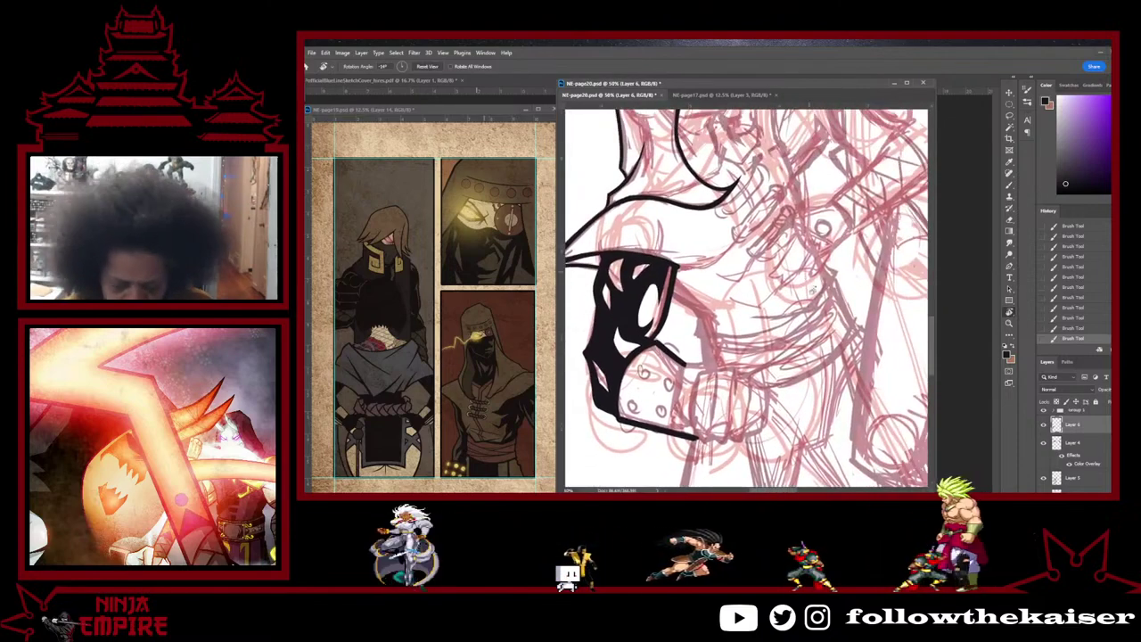
left_click_drag(838, 294, 822, 350)
key("b")
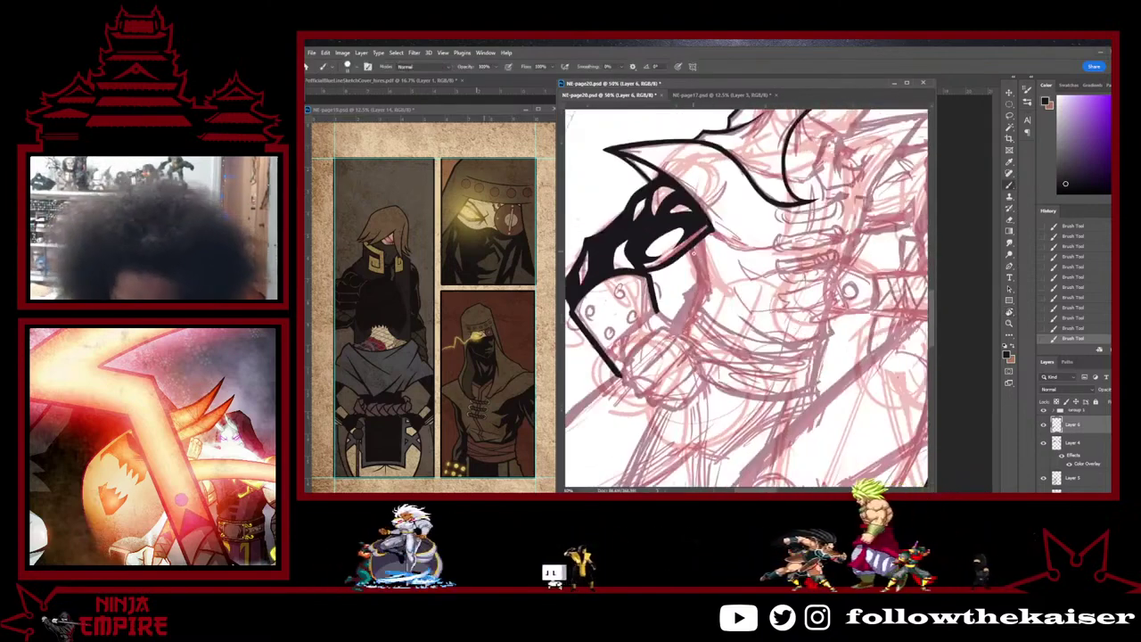
scroll(707, 279, "up", 2)
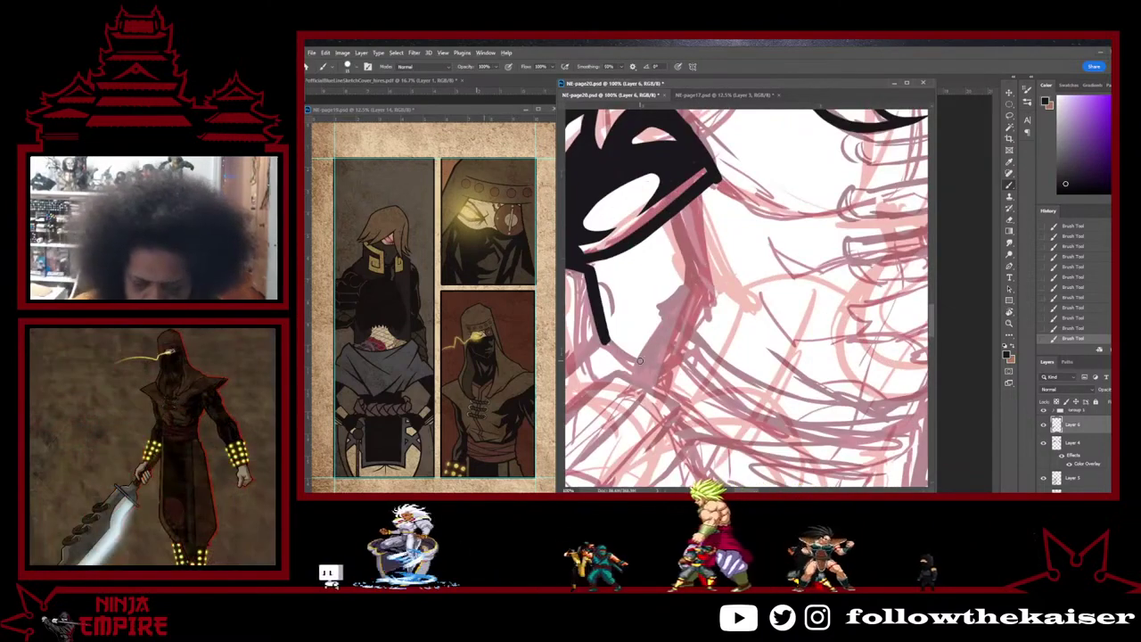
left_click_drag(674, 218, 689, 268)
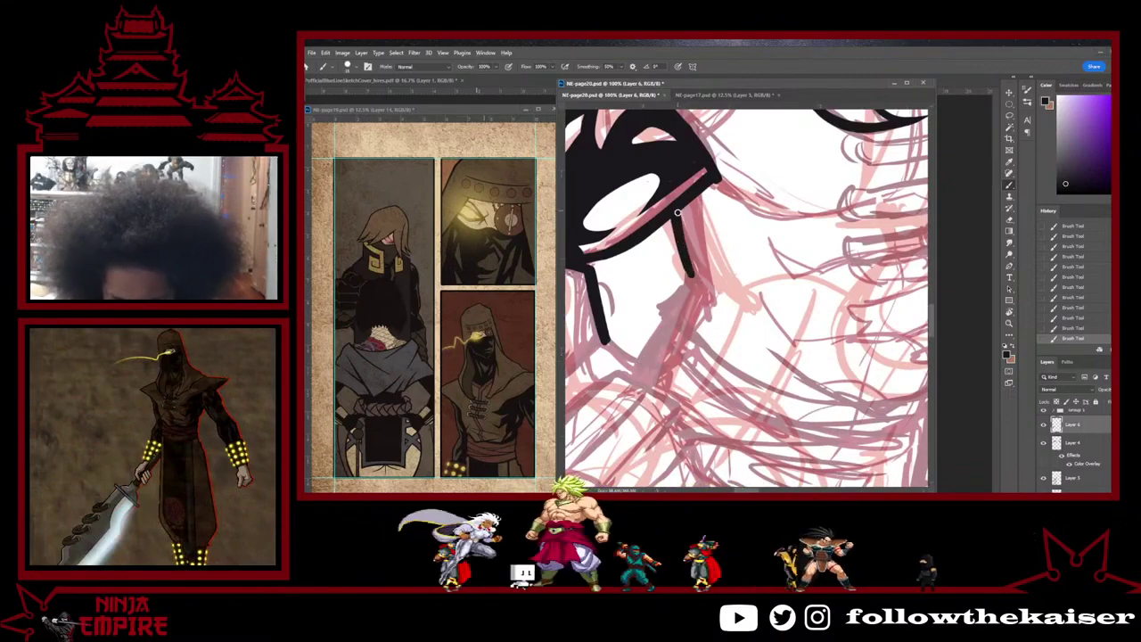
Step: Join the torso's side line to the arm's edge, hook its lower end inward, and tidy it with the Eraser
key("r")
mouse_move(773, 362)
left_mouse_down()
mouse_move(815, 297)
mouse_move(804, 335)
mouse_move(838, 259)
left_mouse_up()
key("space")
mouse_move(721, 234)
left_mouse_down()
mouse_move(714, 275)
mouse_move(767, 268)
left_mouse_up()
key("e")
key("r")
mouse_move(906, 247)
left_mouse_down()
mouse_move(836, 156)
mouse_move(739, 132)
left_mouse_up()
key("b")
left_click_drag(779, 369, 779, 363)
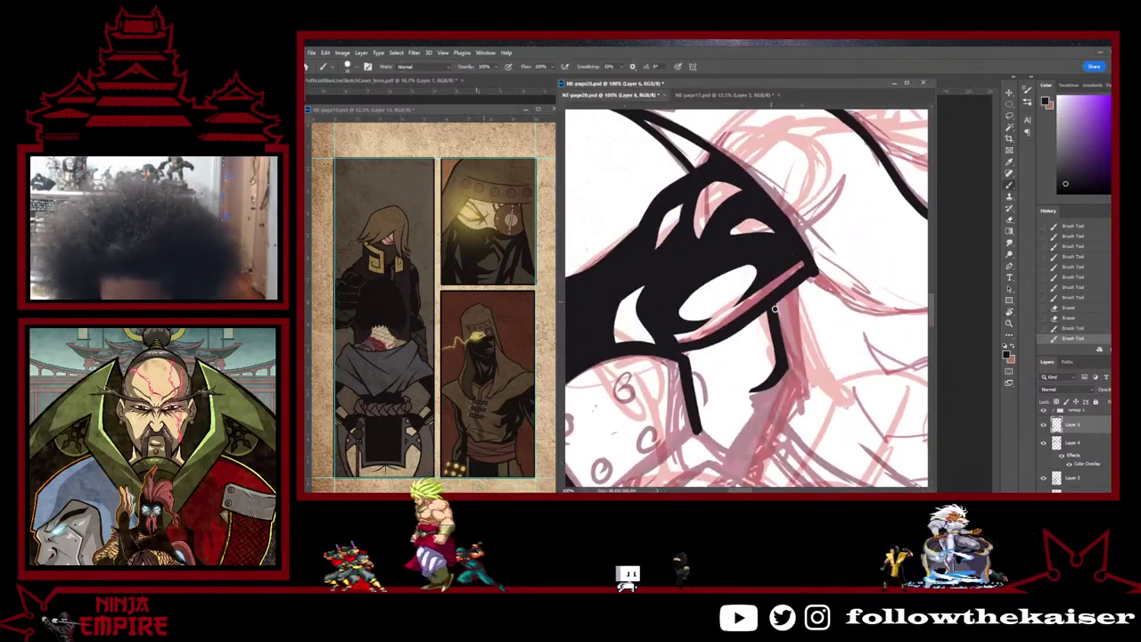
key("e")
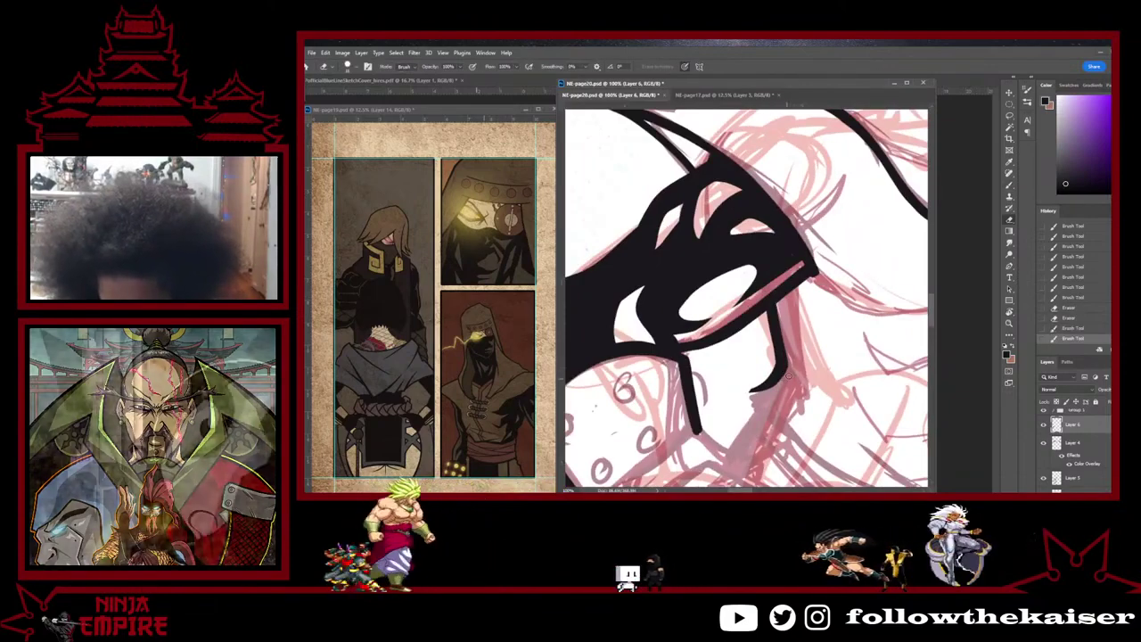
Step: Ink a short tapered stroke from the hook's tip toward the waist and thicken it with the Brush
key("r")
left_click_drag(787, 379, 797, 400)
scroll(797, 398, "down", 3)
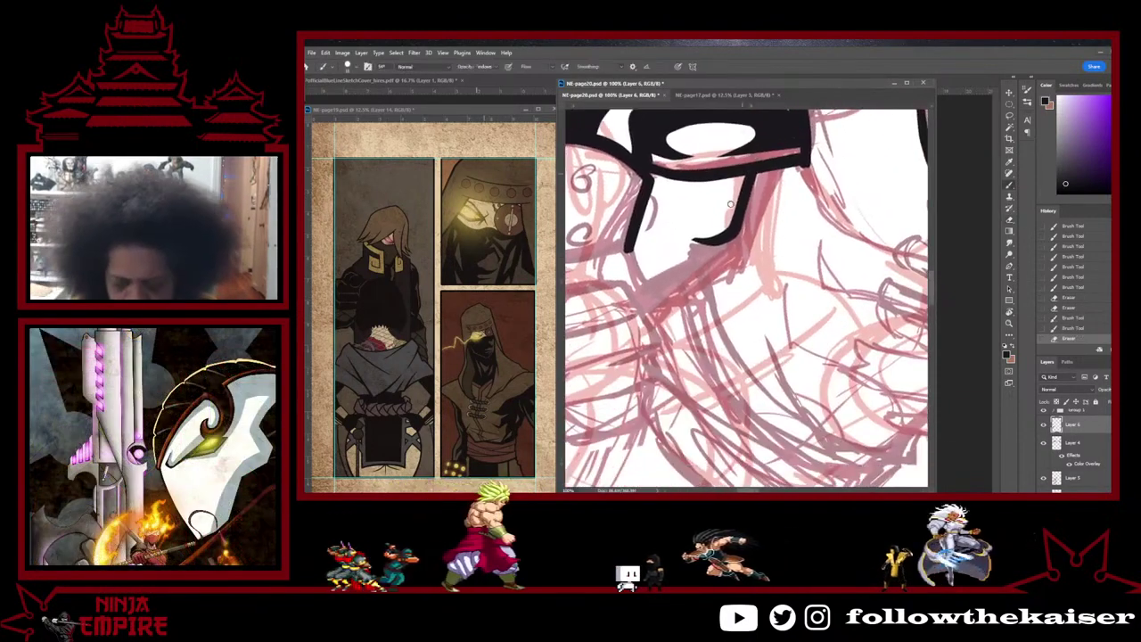
key("b")
left_click_drag(693, 241, 701, 270)
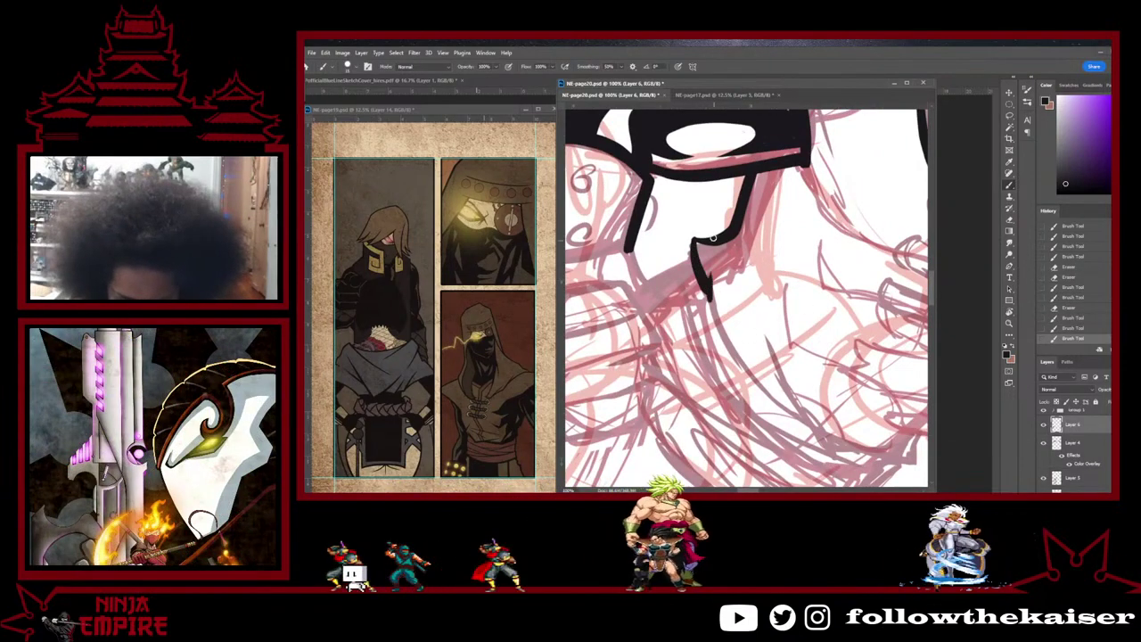
left_click_drag(711, 276, 709, 294)
left_click_drag(712, 242, 706, 287)
key("e")
Step: Ink the long curved hem of the tunic above the waist sash, continuing from the short tapered stroke
key("r")
mouse_move(718, 250)
left_mouse_down()
mouse_move(789, 254)
mouse_move(825, 177)
mouse_move(726, 233)
mouse_move(698, 341)
left_mouse_up()
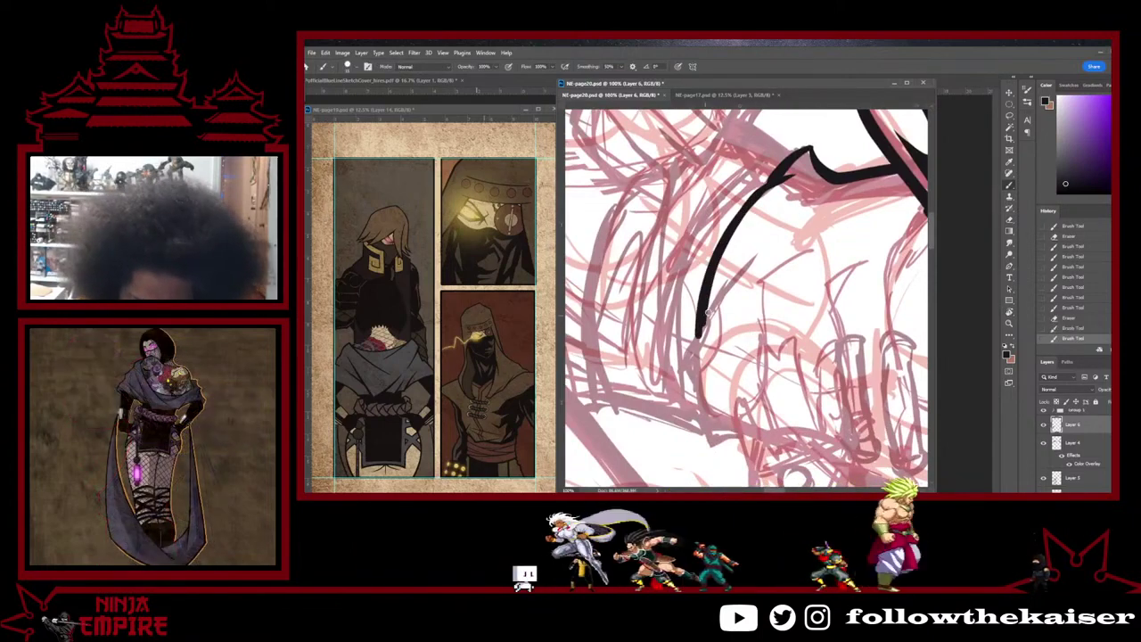
key("r")
mouse_move(748, 204)
left_mouse_down()
mouse_move(767, 223)
mouse_move(749, 203)
left_mouse_up()
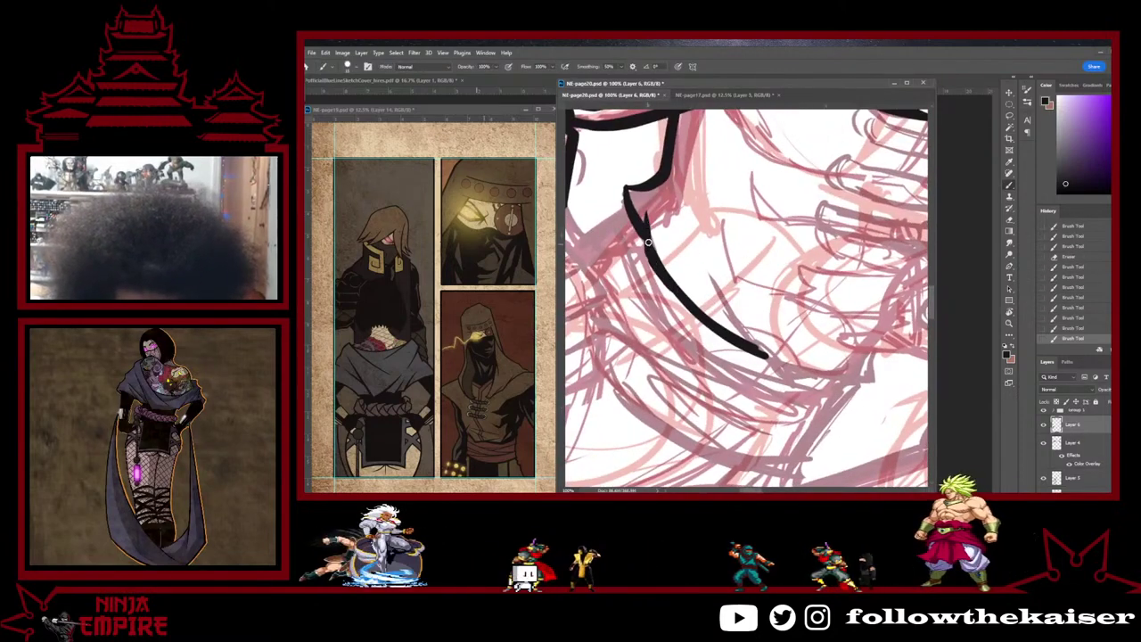
Step: Thin and smooth the long tunic hem curve with the Eraser and Brush
key("e")
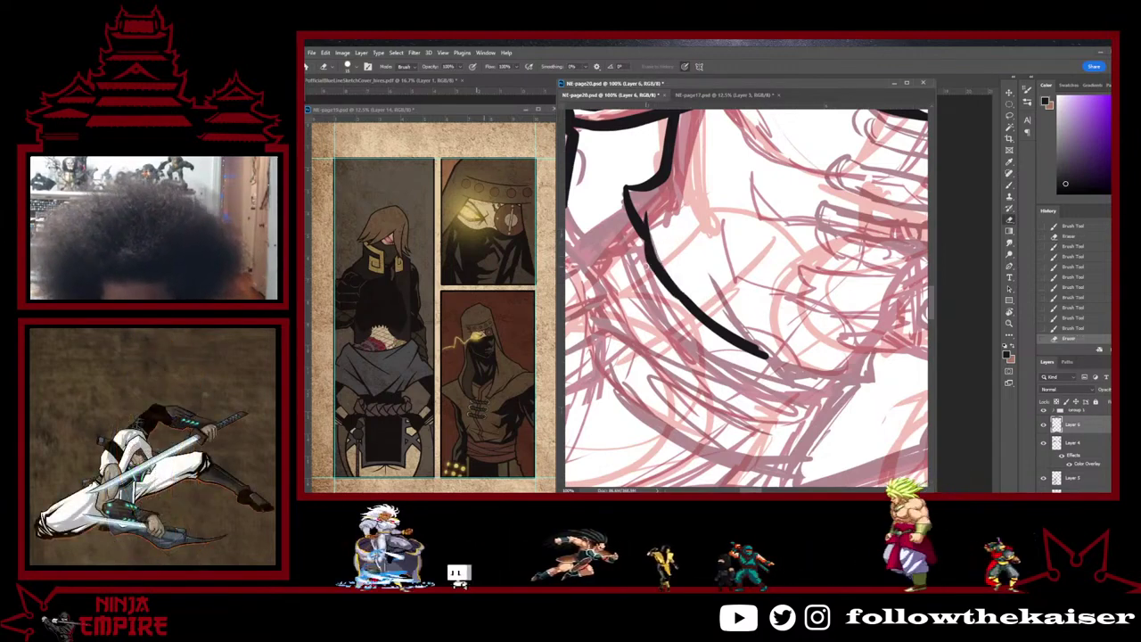
left_click_drag(648, 252, 715, 328)
key("b")
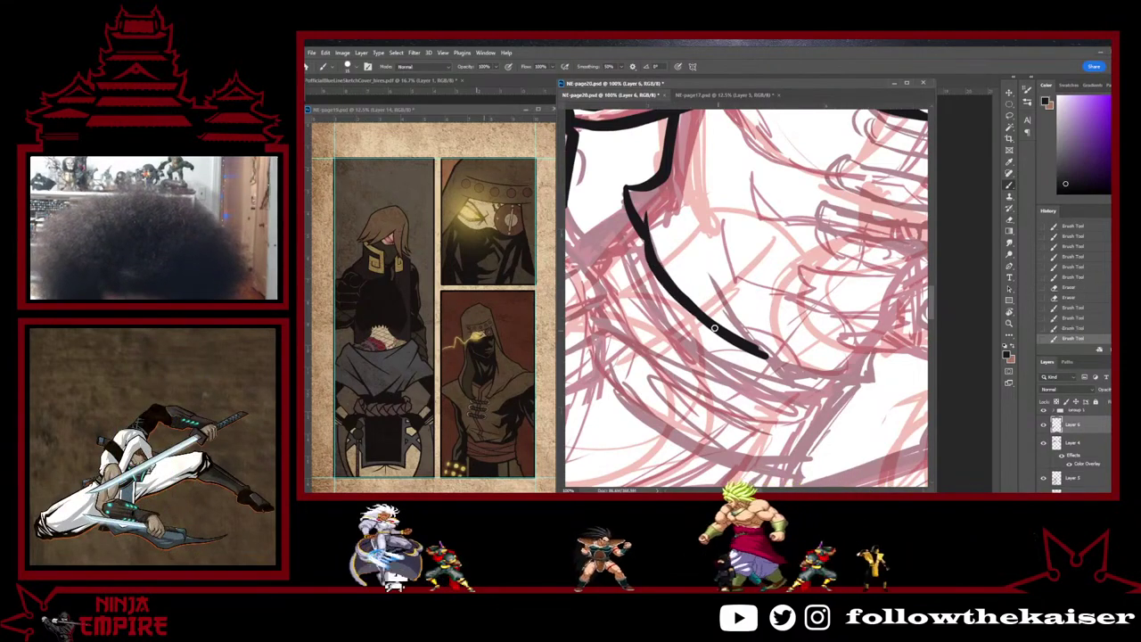
key("e")
left_click_drag(665, 287, 717, 334)
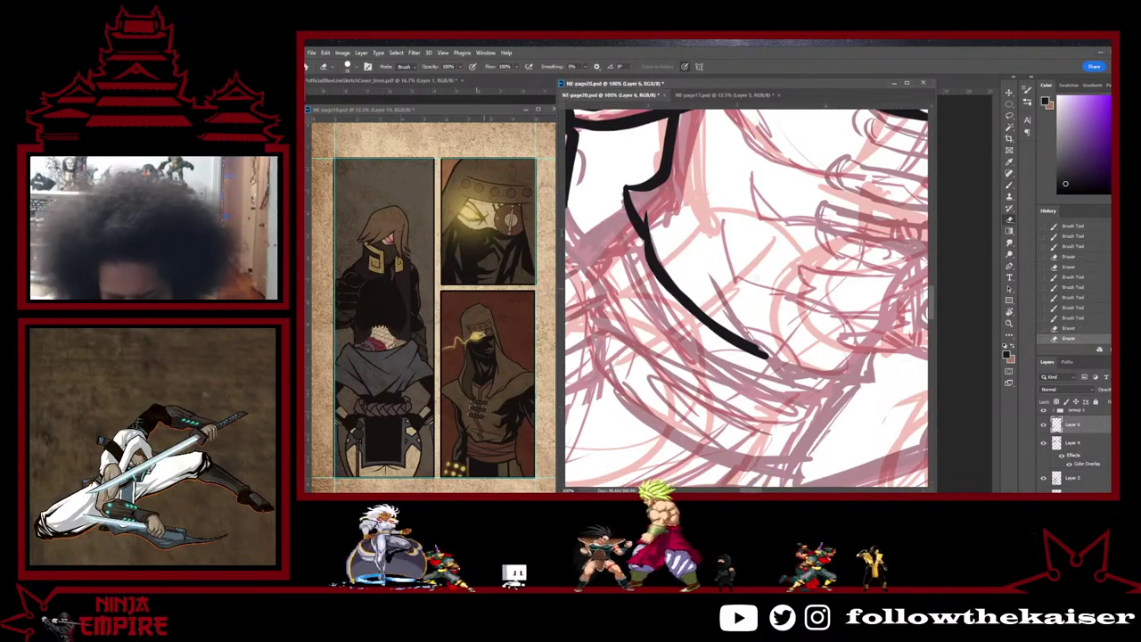
Step: Ink a tapered fold line rising into the torso from the hem's lower end and trim its edge with the Eraser
key("r")
left_click_drag(757, 278, 768, 303)
key("b")
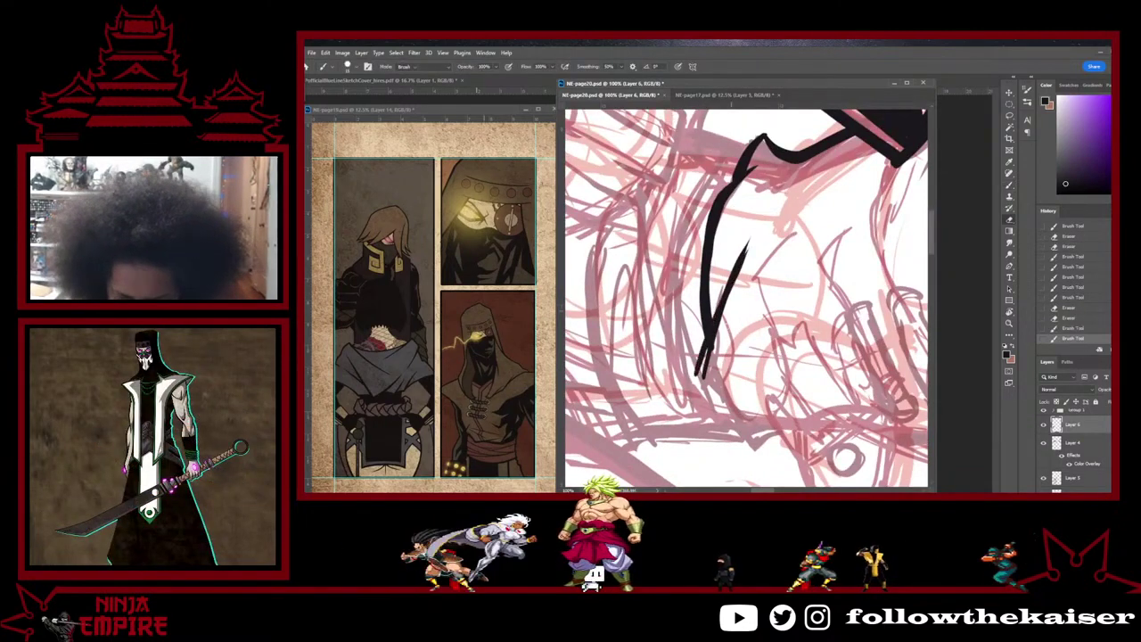
key("e")
left_click_drag(740, 274, 752, 246)
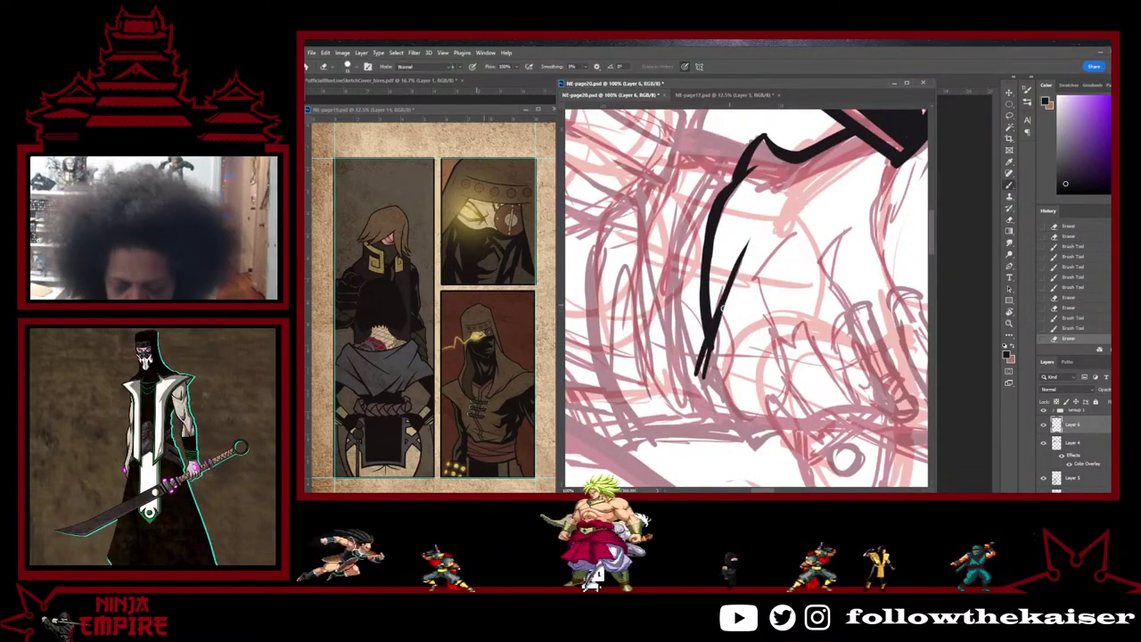
Step: Fill the gap where the fold line meets the hem and refine the fold's taper with the Brush and Eraser
key("b")
left_click_drag(732, 283, 713, 323)
left_click_drag(746, 253, 724, 318)
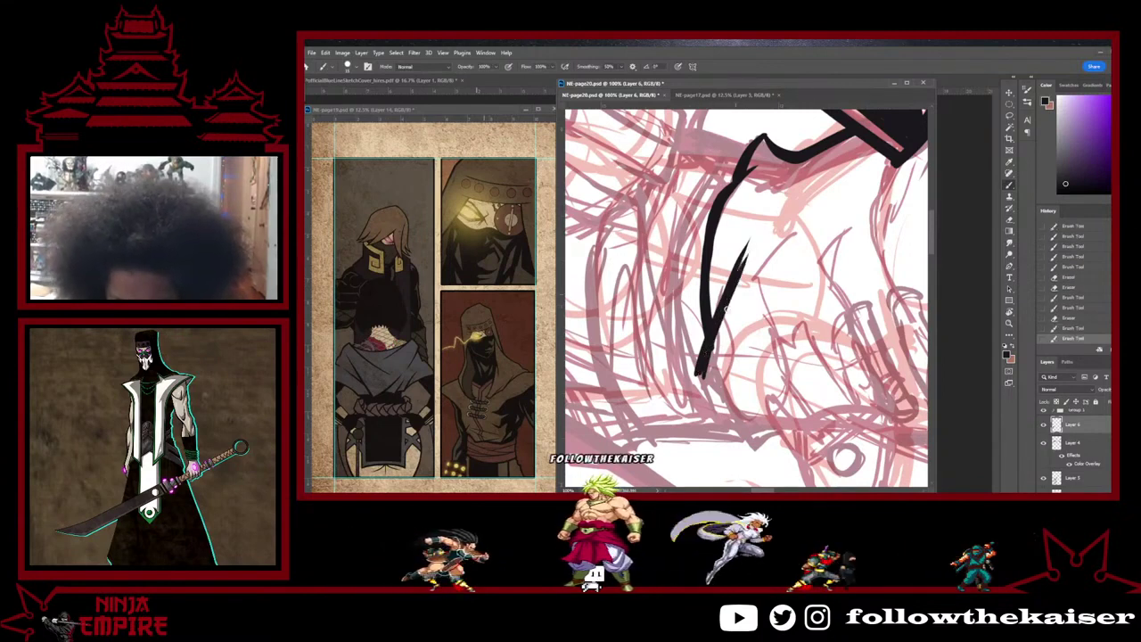
key("ctrl+z")
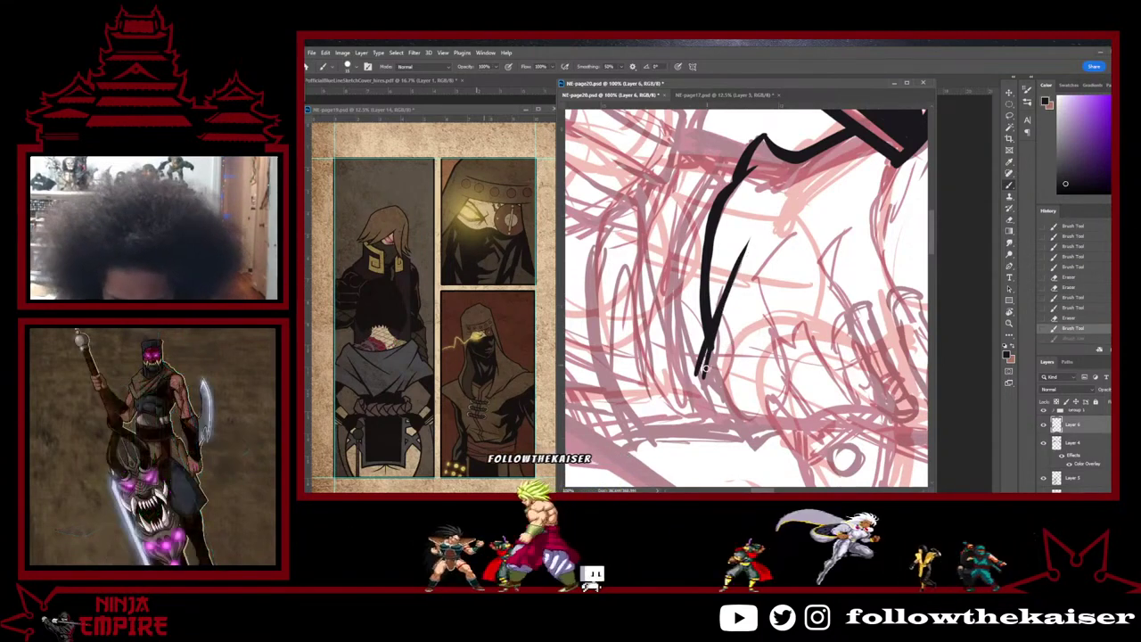
key("ctrl+z")
left_click_drag(746, 253, 704, 374)
key("ctrl+z")
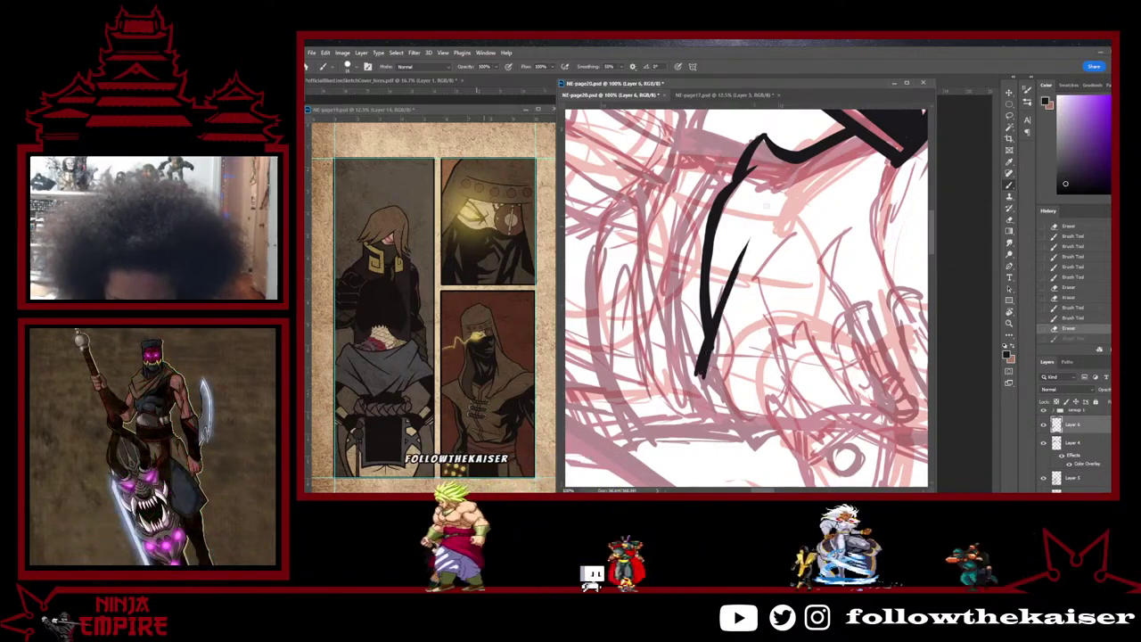
left_click_drag(750, 239, 705, 366)
key("e")
left_click_drag(724, 317, 712, 355)
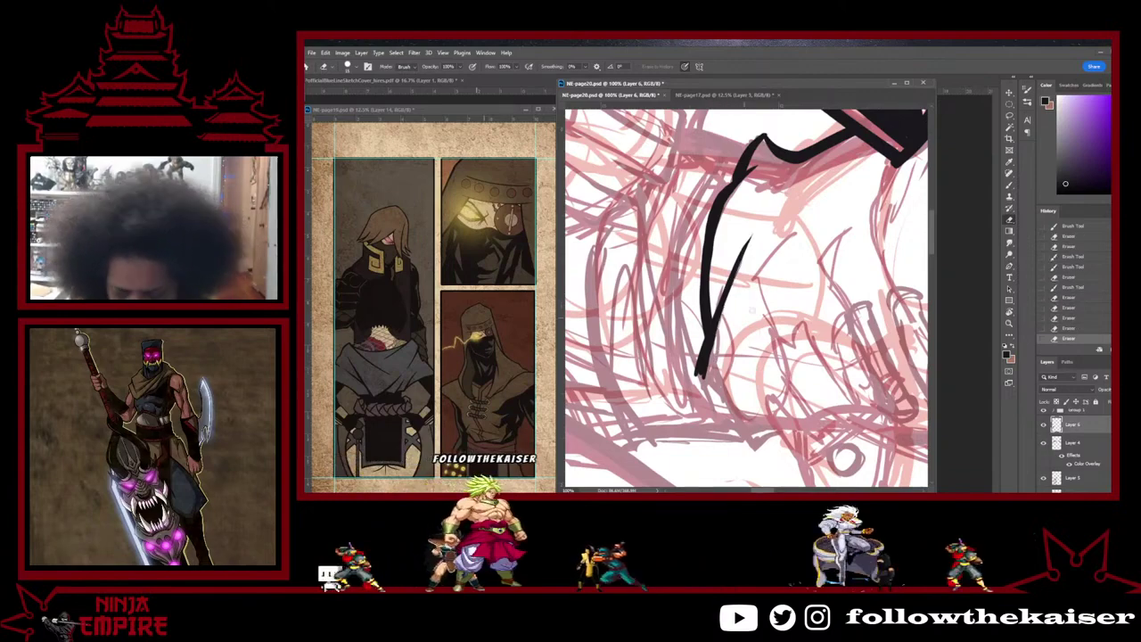
Step: Ink the hem's next segment at an angle from the fold junction, tapering its end and cleaning the corner
key("r")
mouse_move(752, 310)
left_mouse_down()
mouse_move(713, 303)
mouse_move(749, 218)
mouse_move(682, 330)
left_mouse_up()
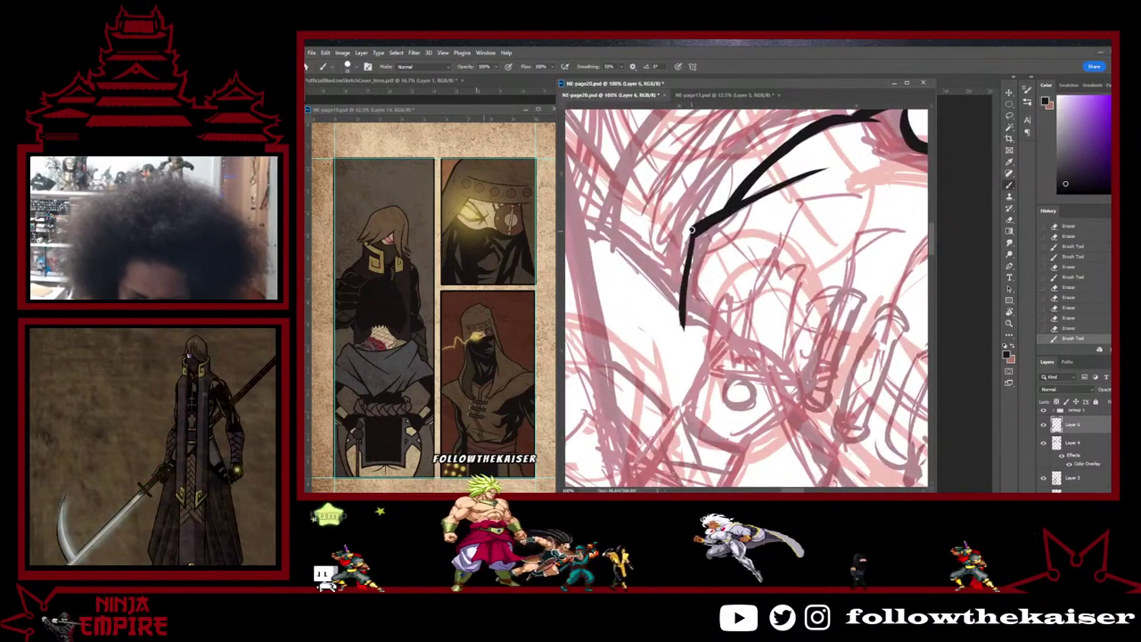
mouse_move(694, 235)
left_mouse_down()
mouse_move(689, 287)
mouse_move(700, 234)
mouse_move(687, 226)
mouse_move(683, 259)
left_mouse_up()
key("e")
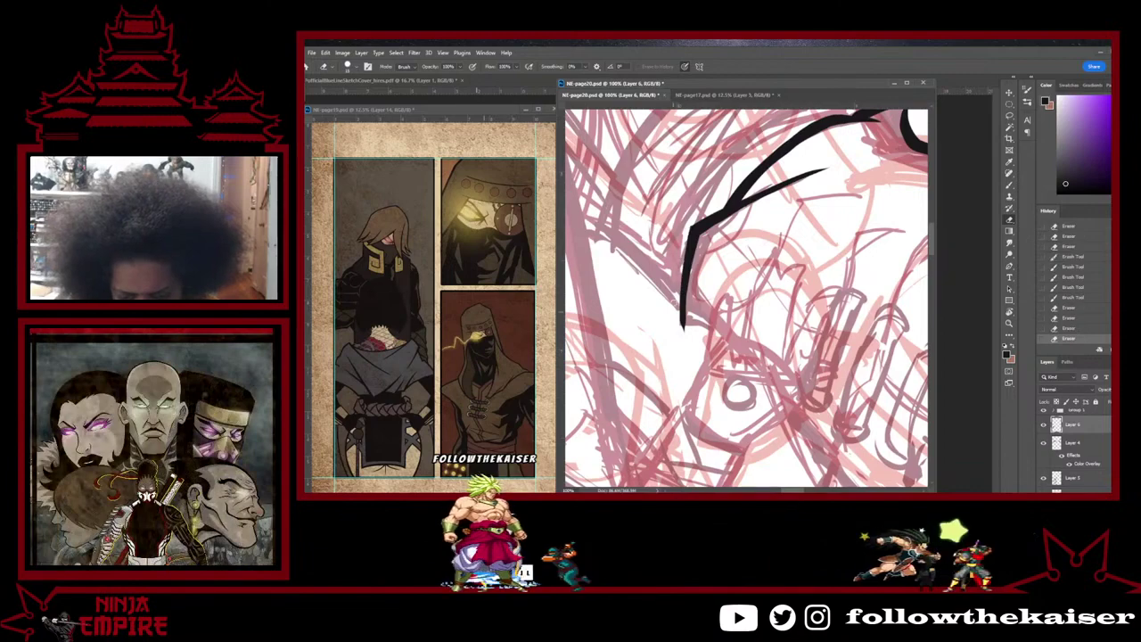
Step: Ink a short stroke turning inward at the far end of the hem, redrawing it as a thinner tapered line
key("r")
left_click_drag(769, 392, 847, 260)
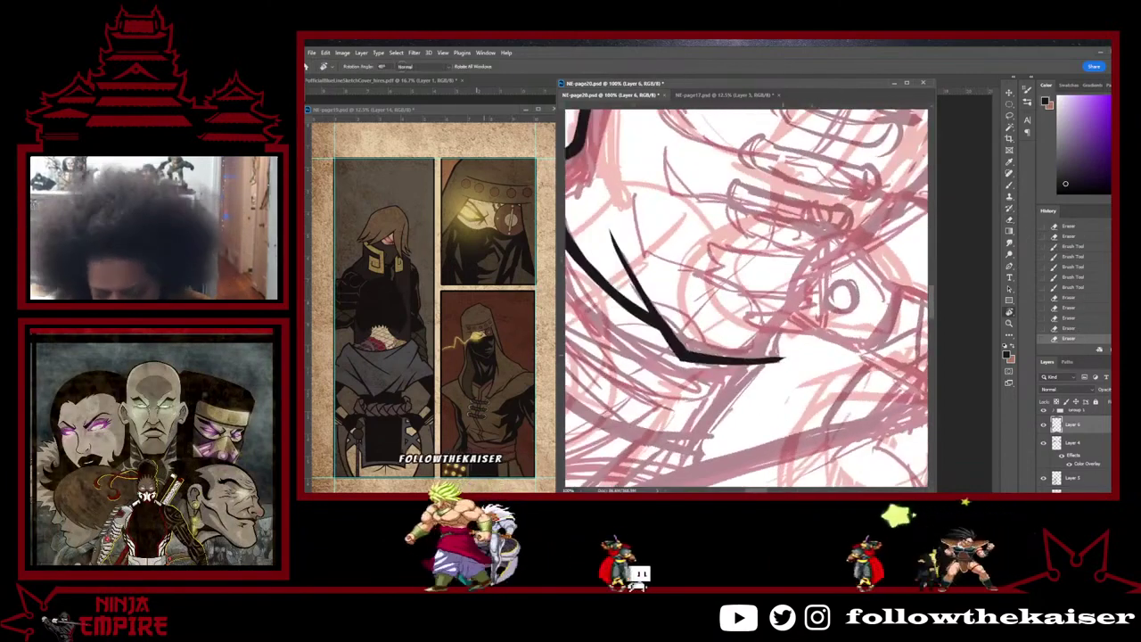
key("b")
mouse_move(778, 332)
left_mouse_down()
mouse_move(783, 359)
mouse_move(833, 262)
left_mouse_up()
key("r")
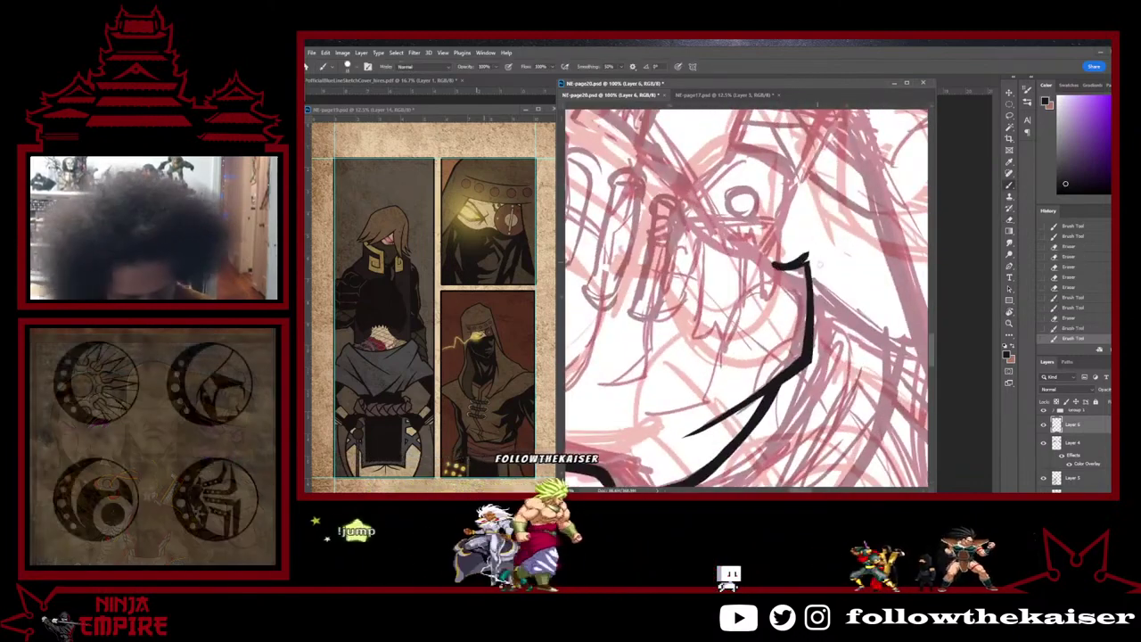
key("ctrl+z")
left_click_drag(772, 263, 815, 258)
key("e")
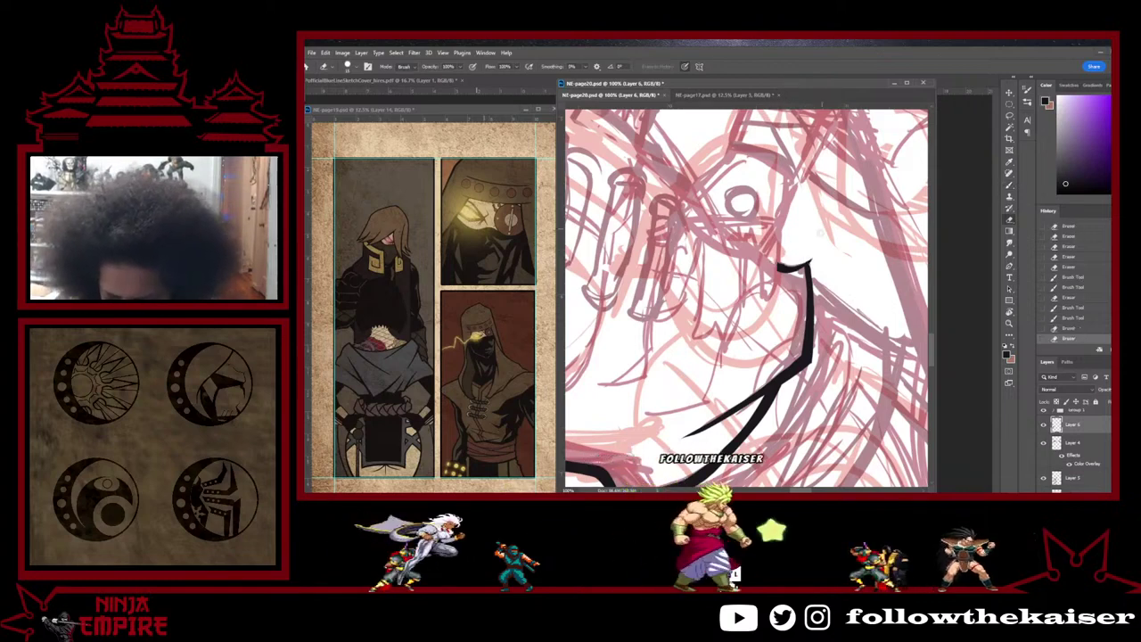
Step: Thicken the hem's end segment with the Brush and sharpen its corner with the Eraser
key("b")
left_click_drag(811, 320, 811, 260)
key("e")
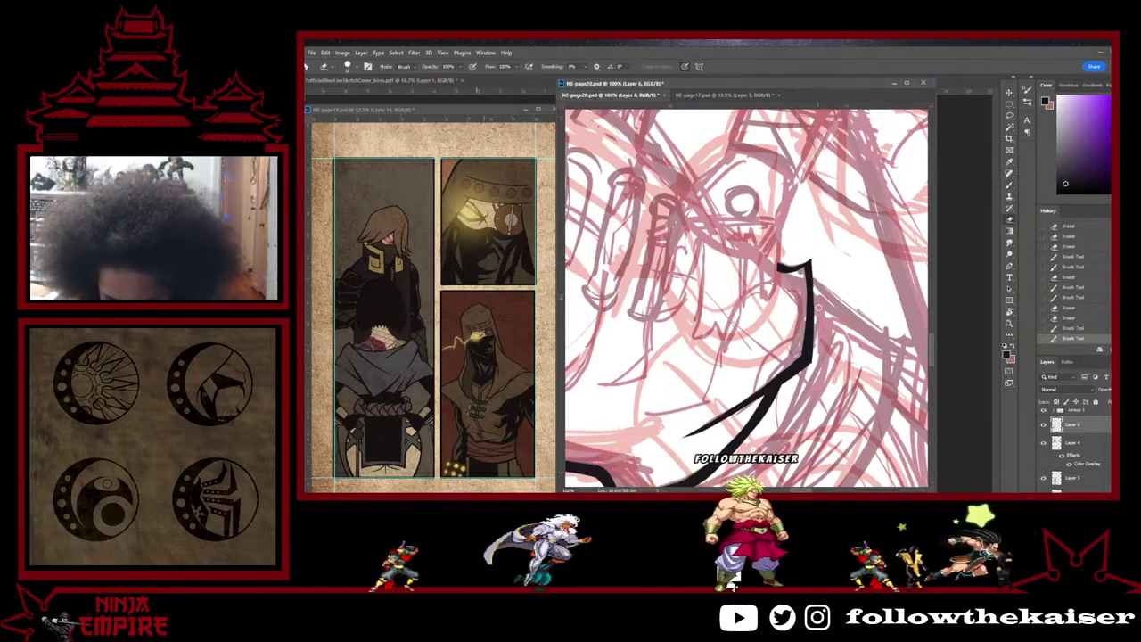
left_click_drag(815, 251, 813, 259)
left_click_drag(816, 252, 785, 411)
Step: Return the canvas to its upright rotation and save NE-page20.psd
key("r")
key("ctrl+minus")
key("ctrl+minus")
key("ctrl+minus")
key("ctrl+minus")
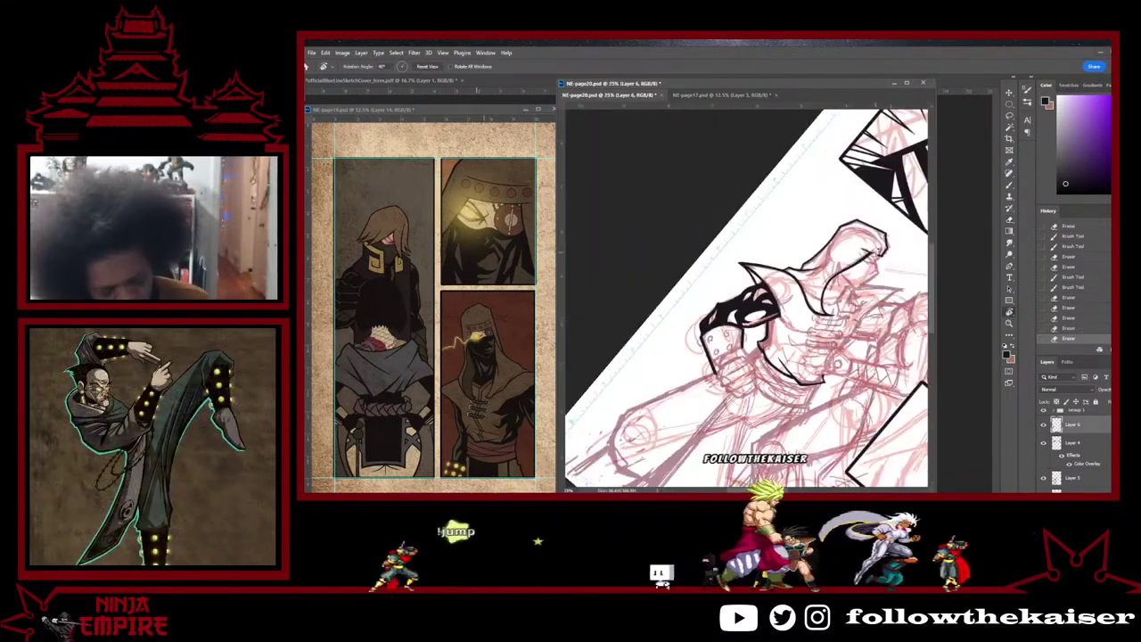
left_click_drag(857, 372, 878, 287)
key("ctrl+s")
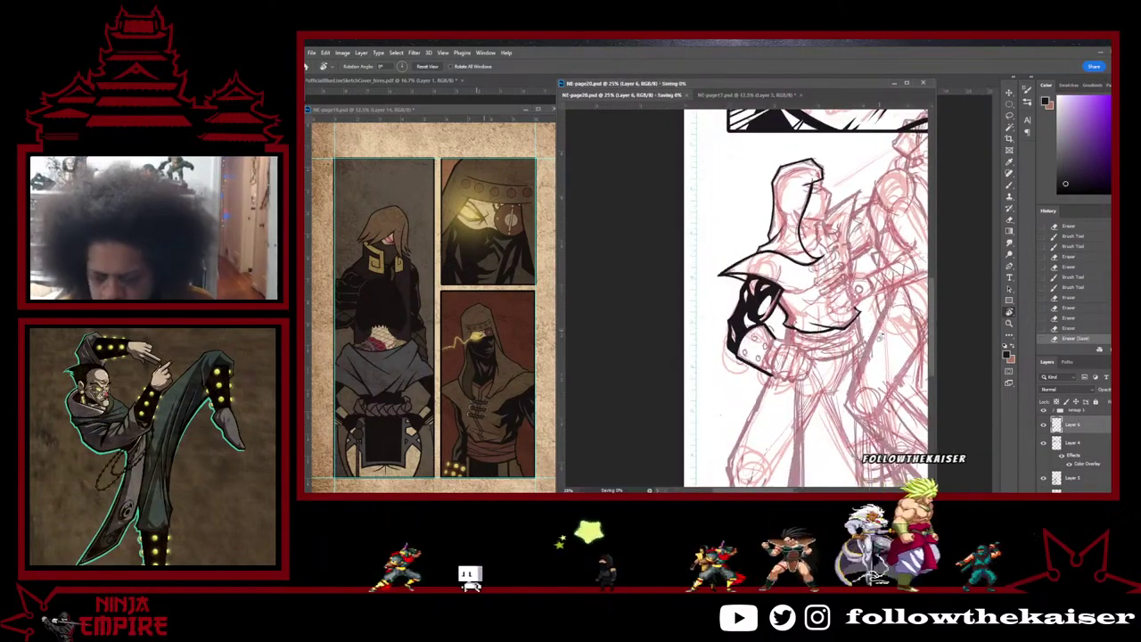
Step: Review the full page layout and the hooded figure's inks, ending on a close view of the hood and face sketch
left_click_drag(903, 334, 793, 378)
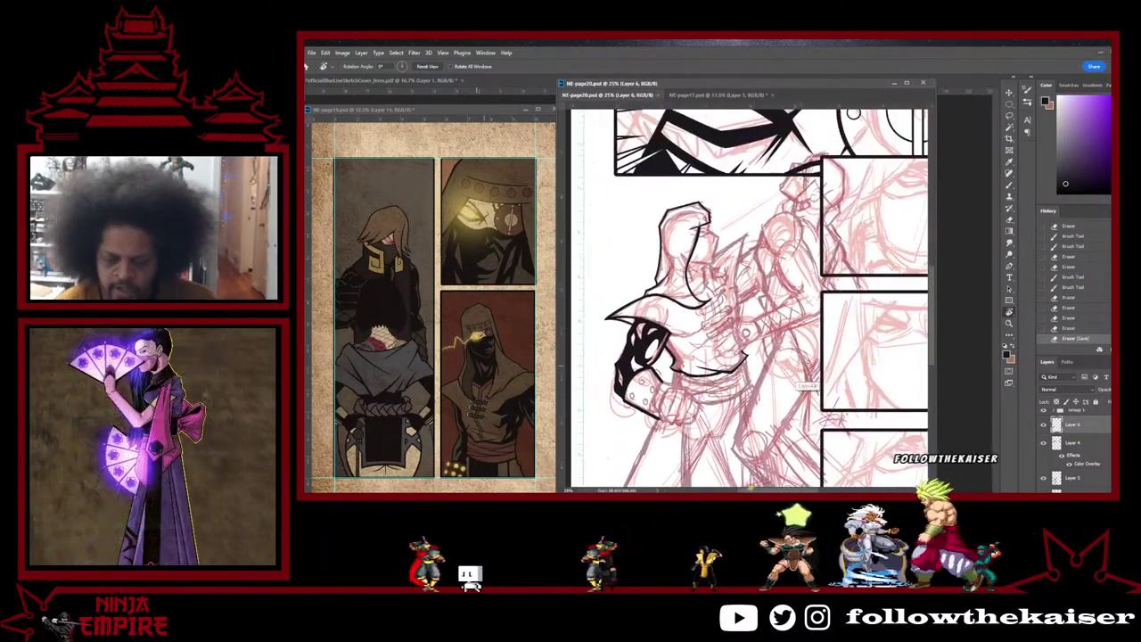
scroll(808, 364, "down", 3)
left_click_drag(897, 275, 856, 253)
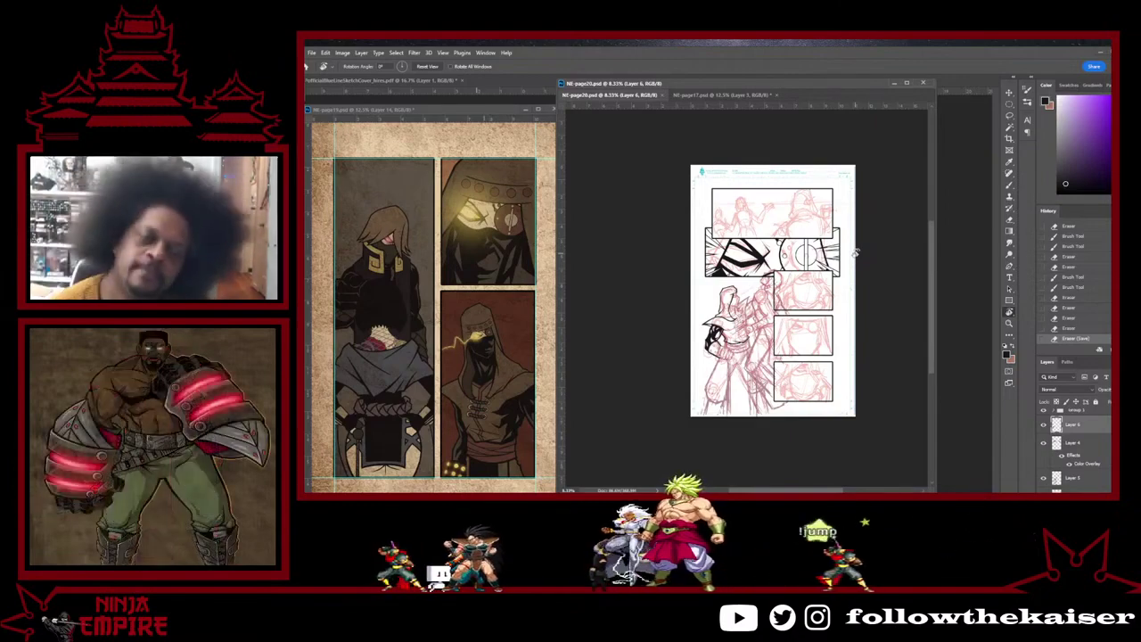
scroll(738, 345, "up", 4)
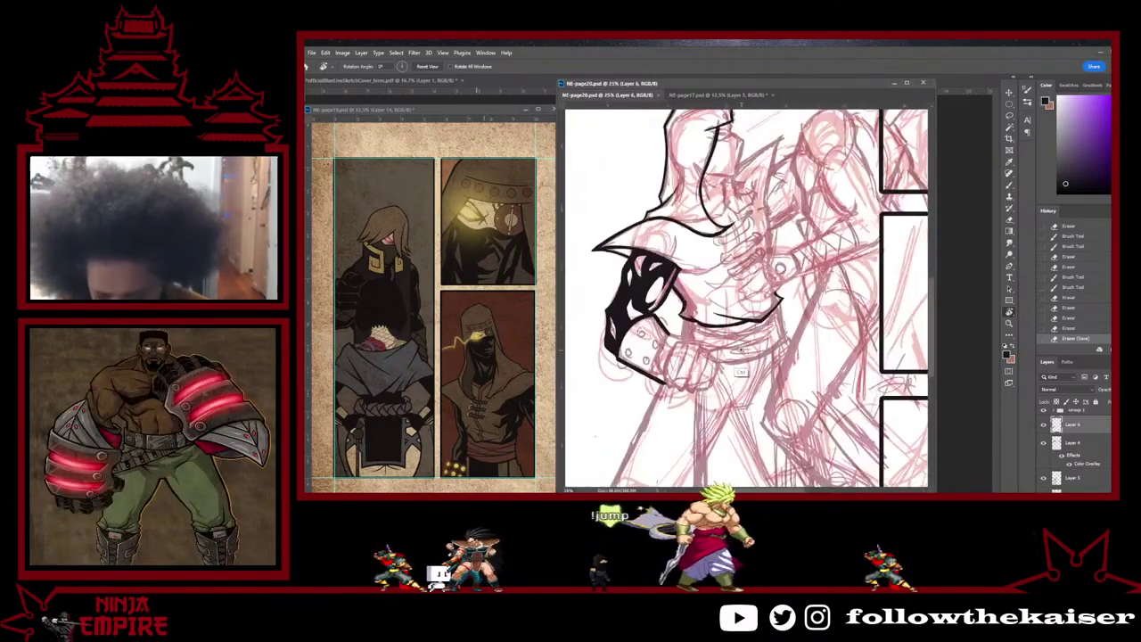
left_click_drag(790, 321, 793, 400)
scroll(793, 401, "up", 1)
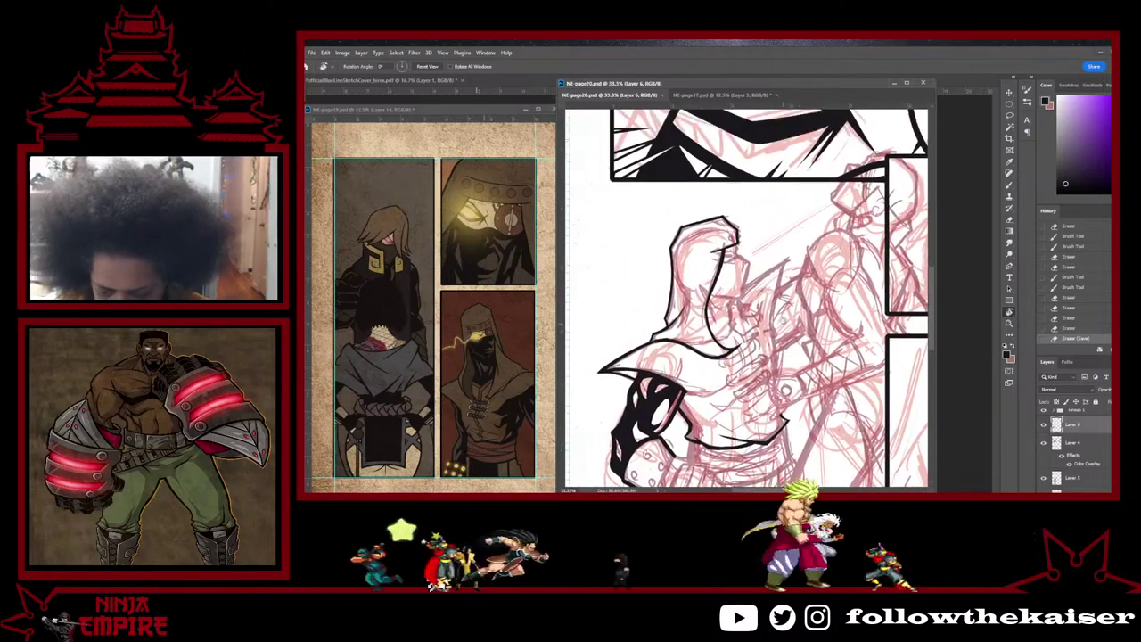
scroll(783, 337, "up", 4)
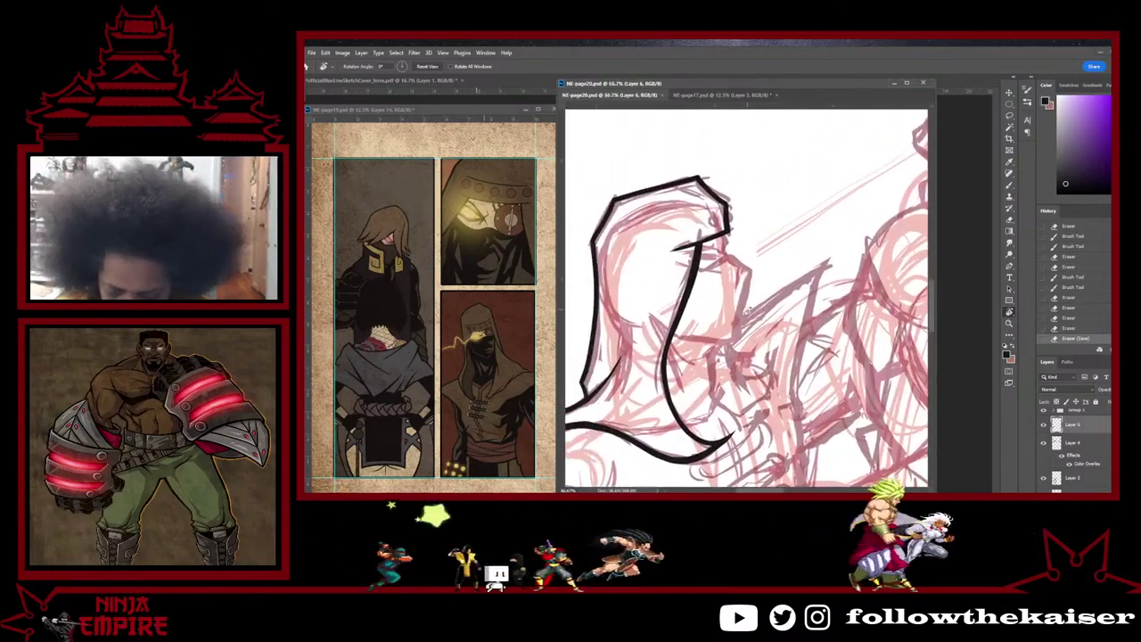
key("b")
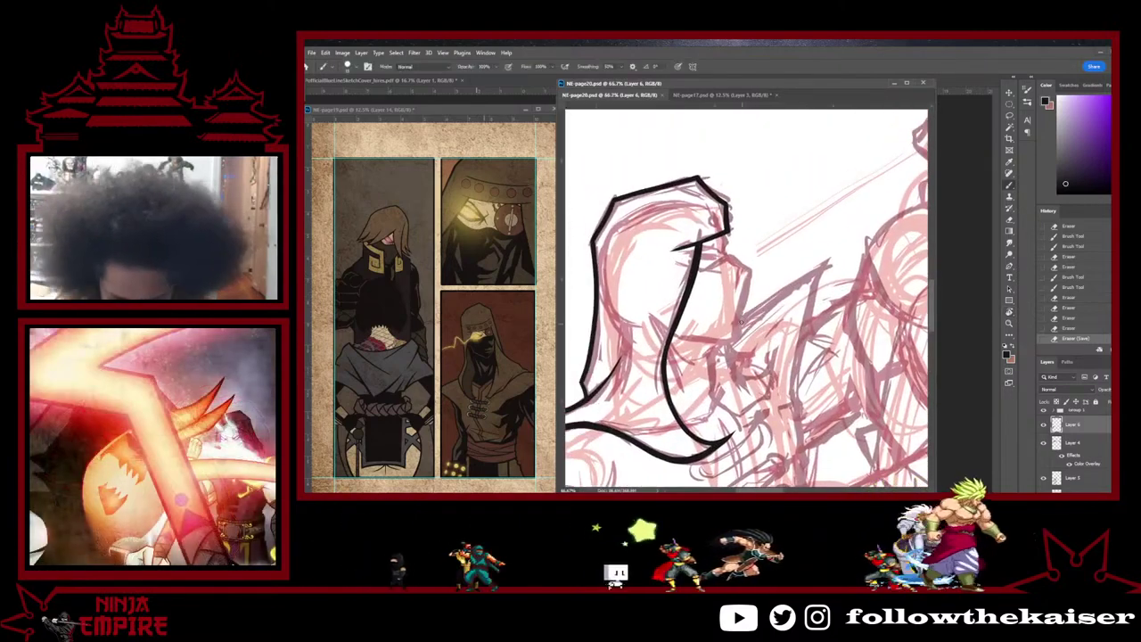
left_click(765, 254)
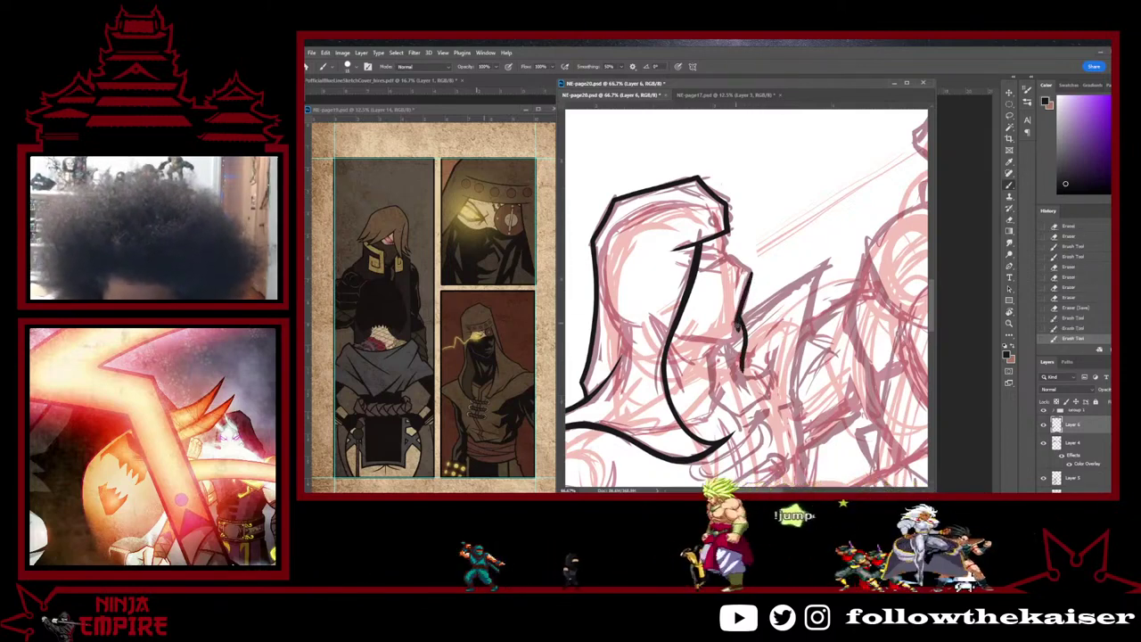
key("ctrl+z")
key("ctrl+z")
key("ctrl+z")
key("ctrl+z")
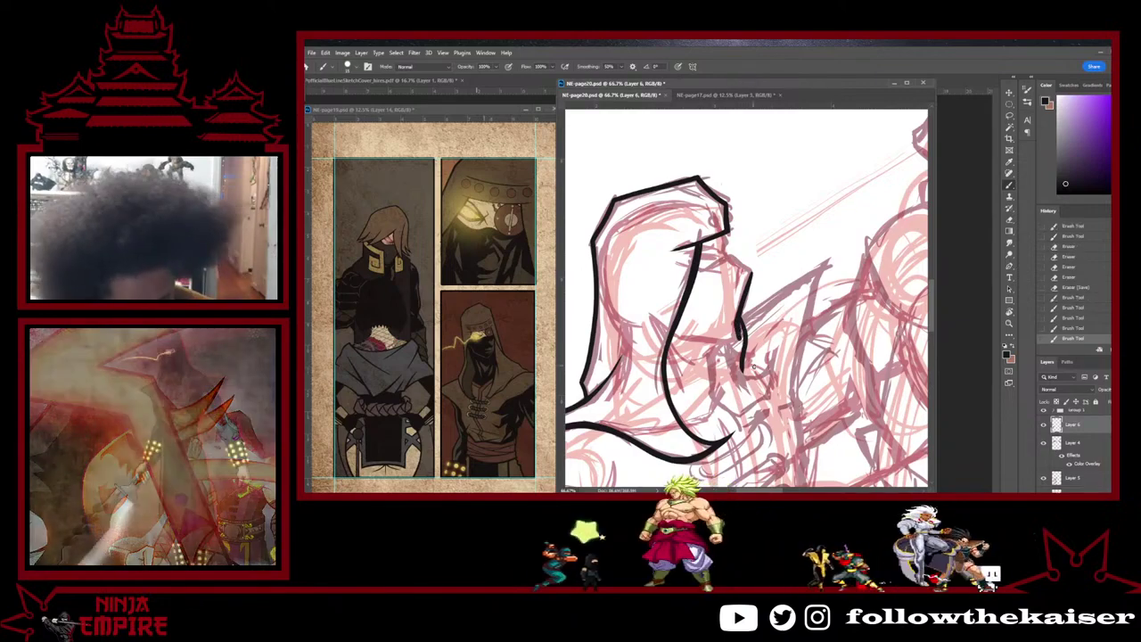
key("ctrl+z")
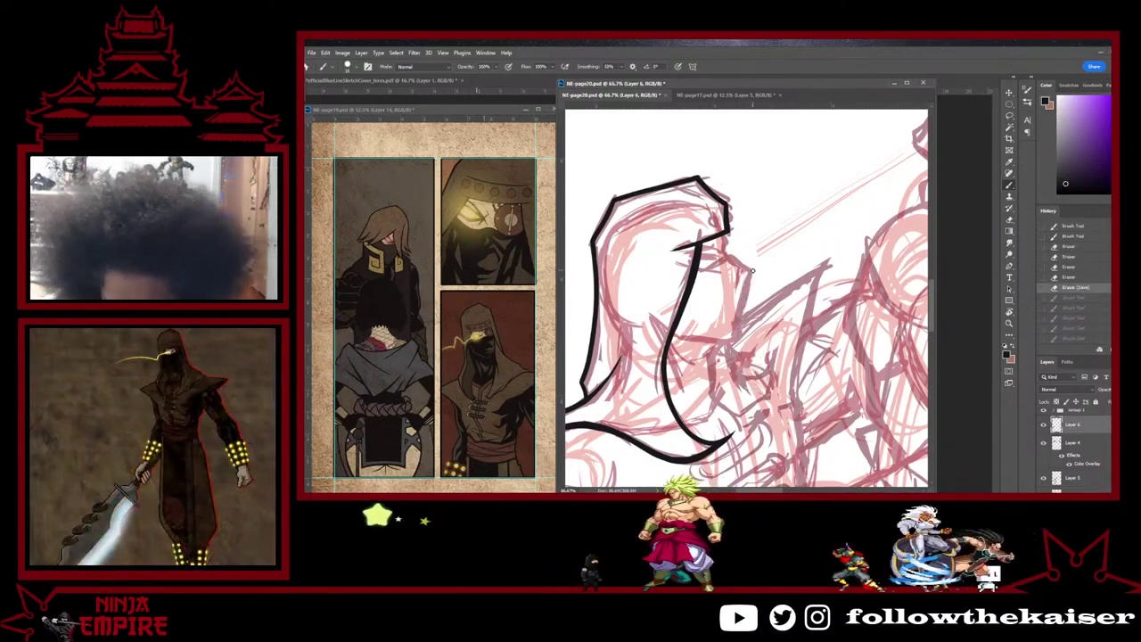
Step: Ink the angular front contour of the masked face below the hood, from the nose down to the chin
left_click_drag(738, 346, 736, 339)
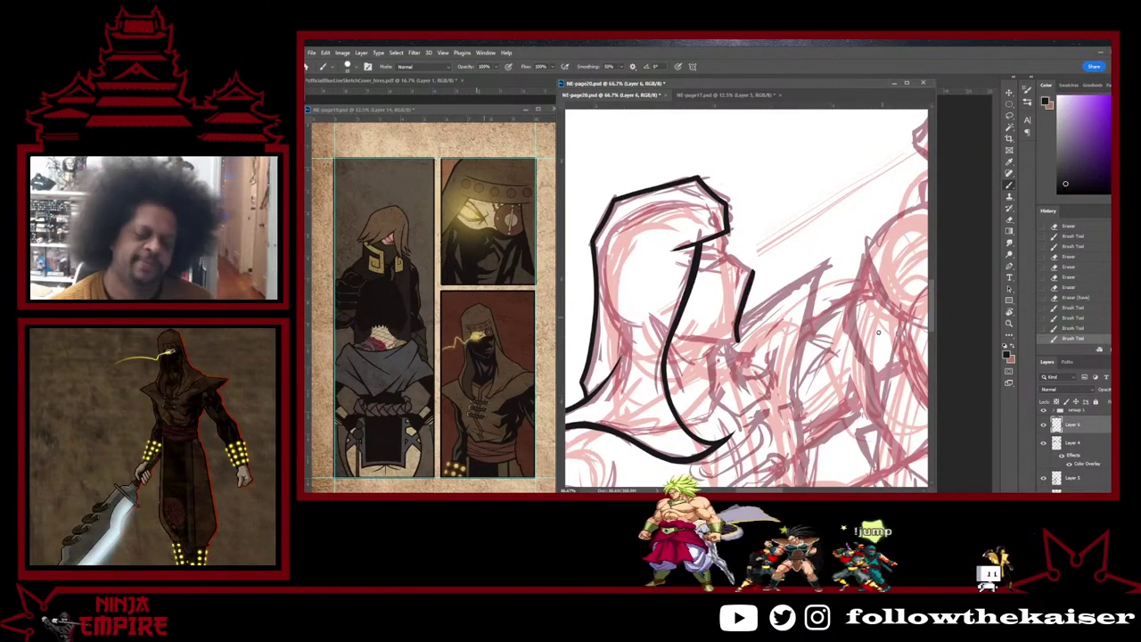
key("r")
left_click_drag(783, 223, 818, 258)
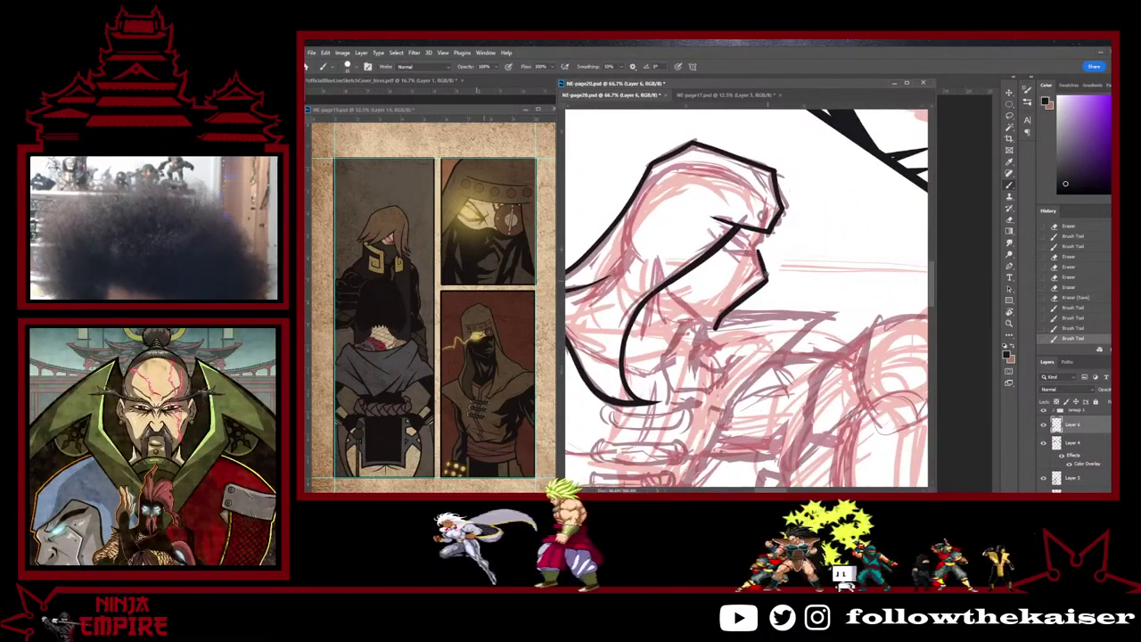
mouse_move(766, 279)
left_mouse_down()
mouse_move(757, 252)
mouse_move(769, 284)
left_mouse_up()
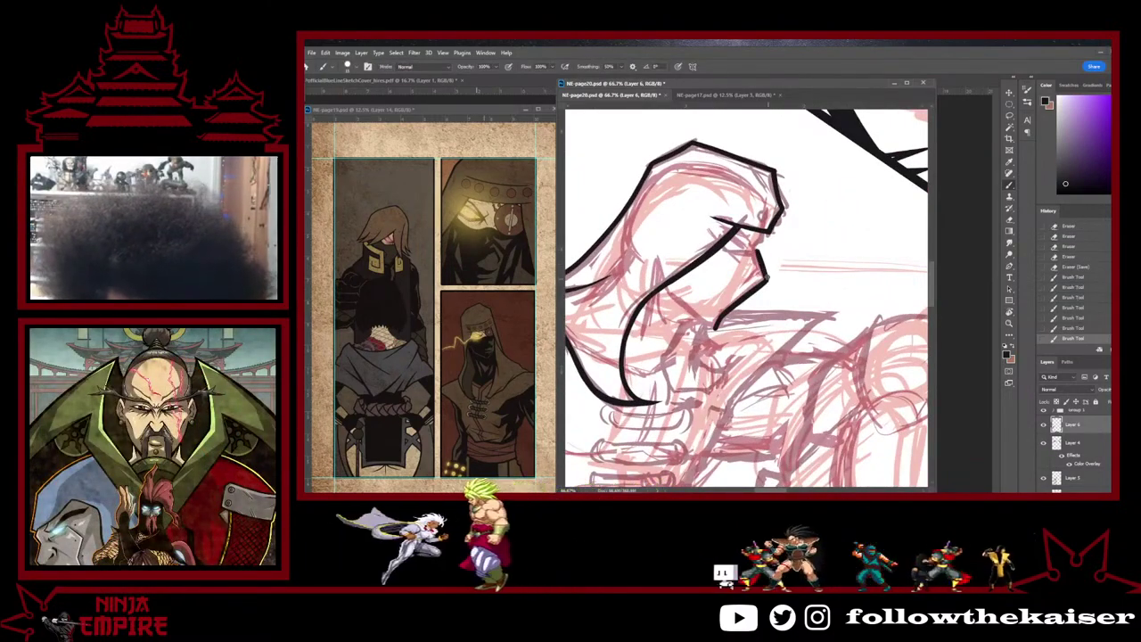
key("r")
left_click_drag(840, 239, 883, 355)
key("b")
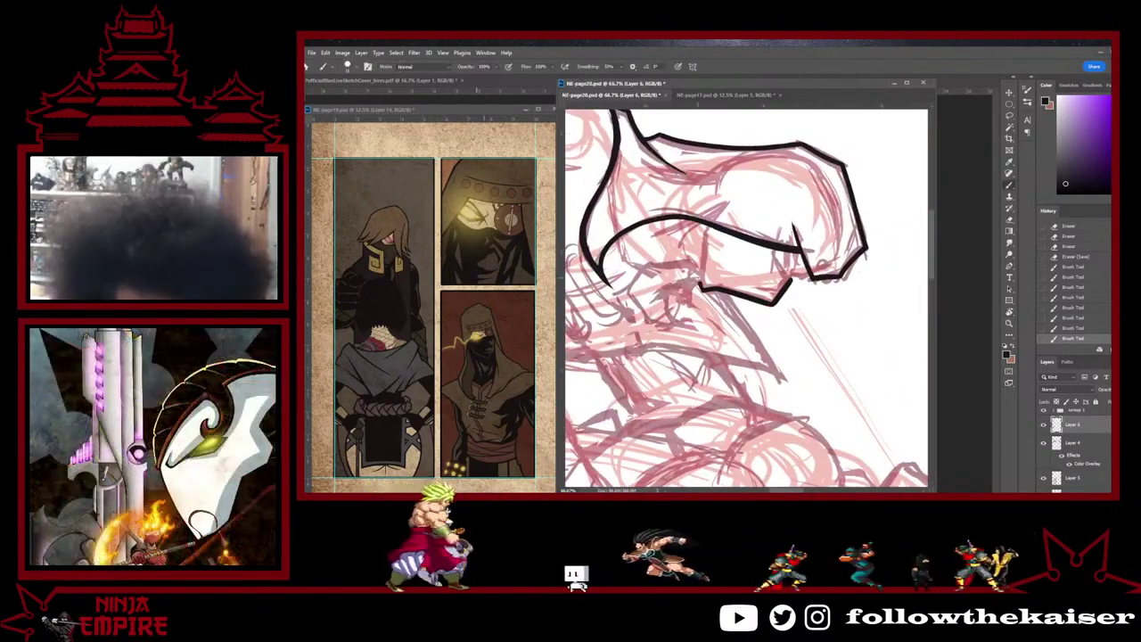
Step: Ink the jaw line from the chin to the hood opening's edge and clean up the join with the Eraser
key("r")
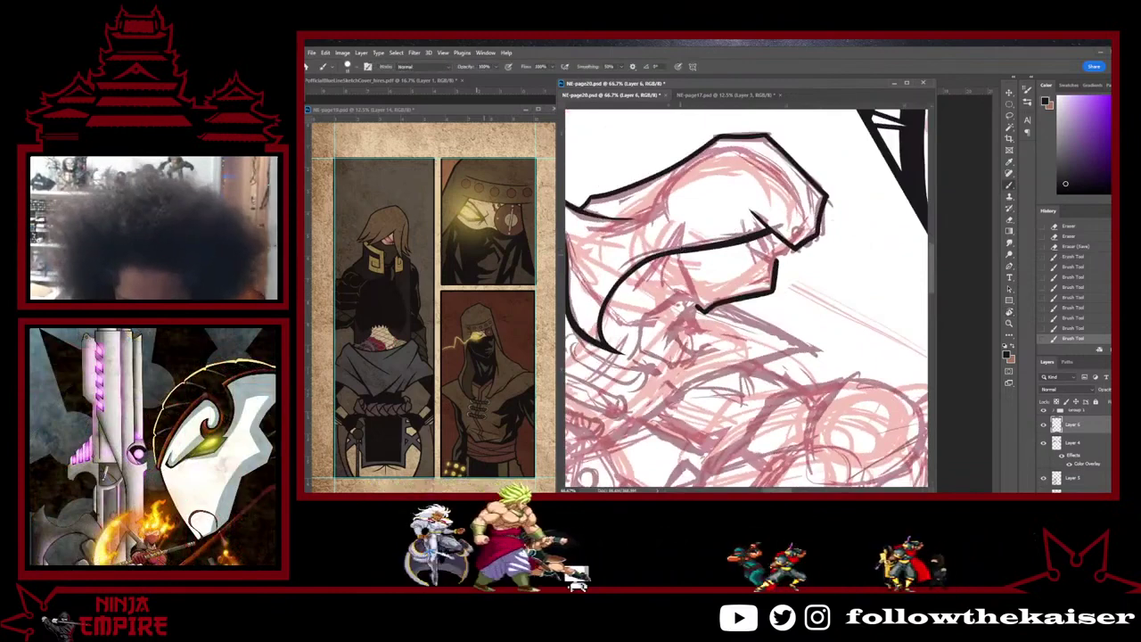
left_click_drag(681, 254, 694, 297)
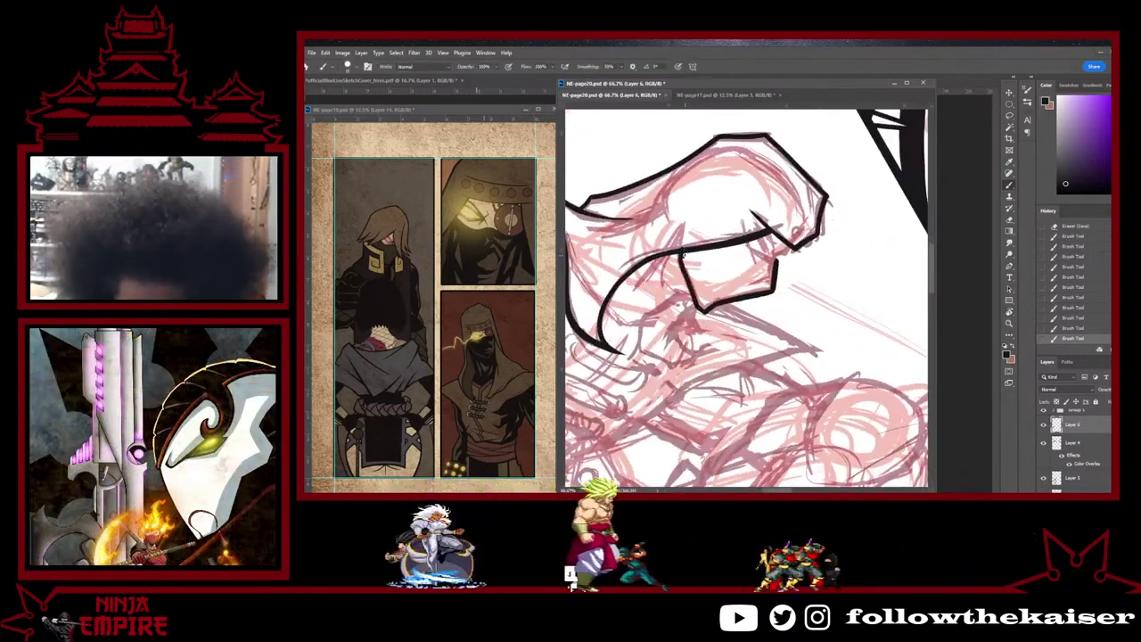
left_click_drag(682, 260, 706, 312)
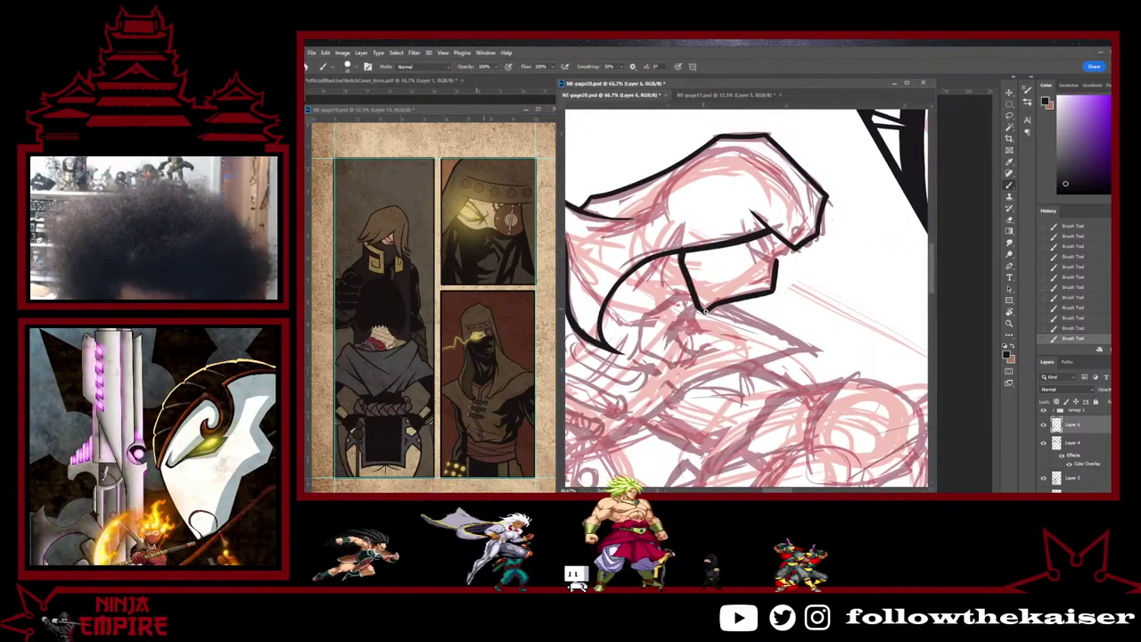
key("e")
left_click_drag(679, 250, 686, 244)
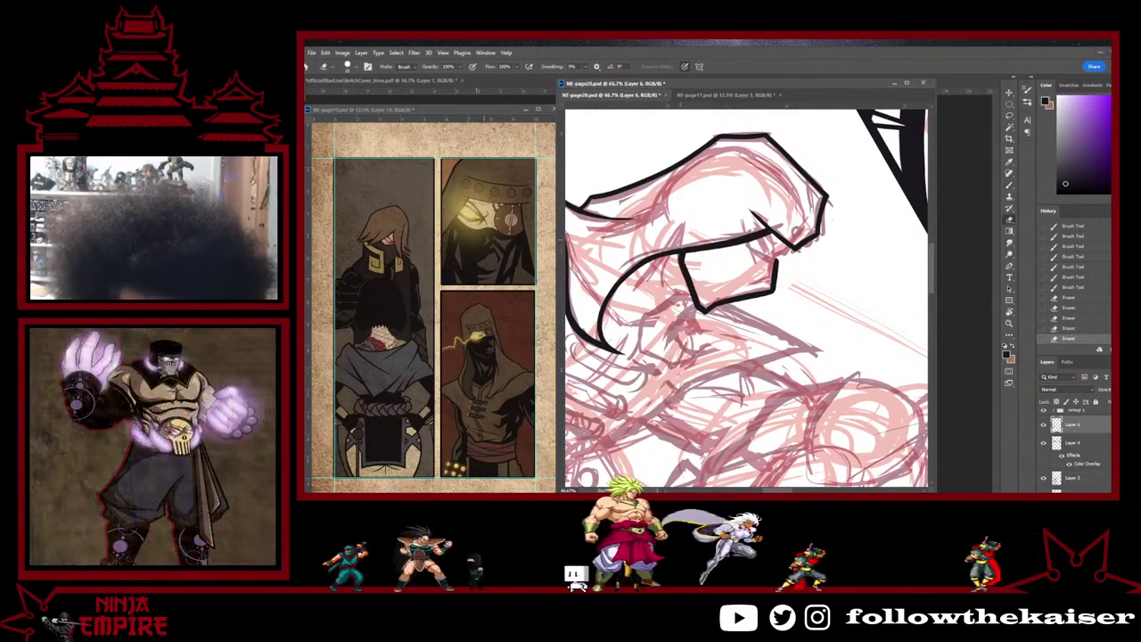
Step: Thicken the corner where the jaw line meets the hood opening with short Brush strokes
key("r")
mouse_move(817, 230)
left_mouse_down()
mouse_move(714, 84)
mouse_move(642, 109)
left_mouse_up()
key("b")
left_click_drag(684, 327, 679, 357)
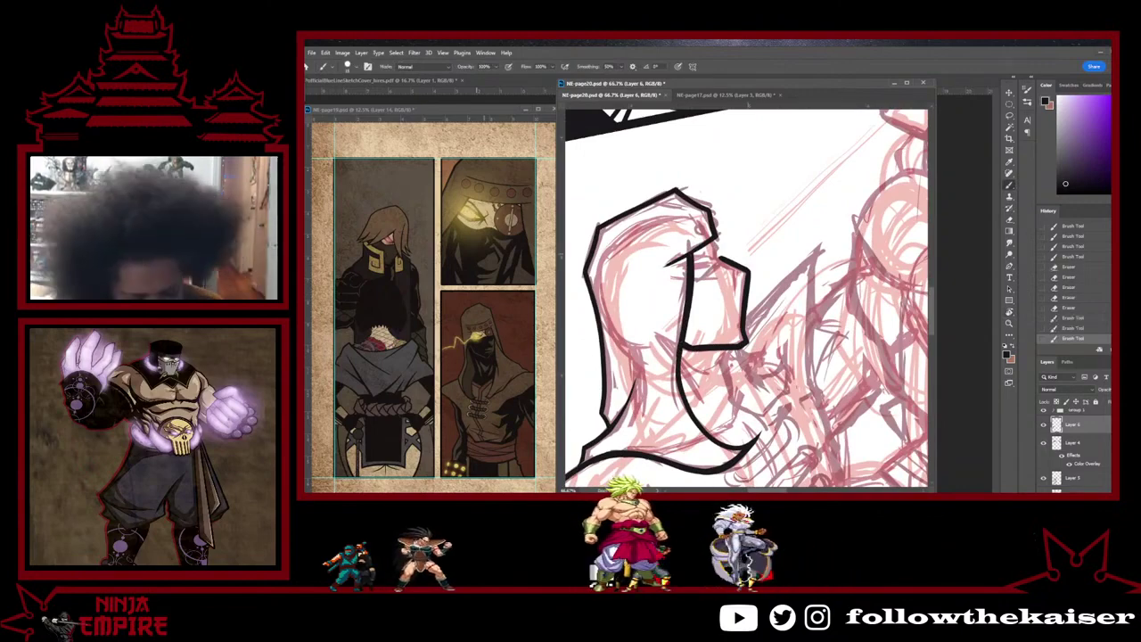
key("ctrl+z")
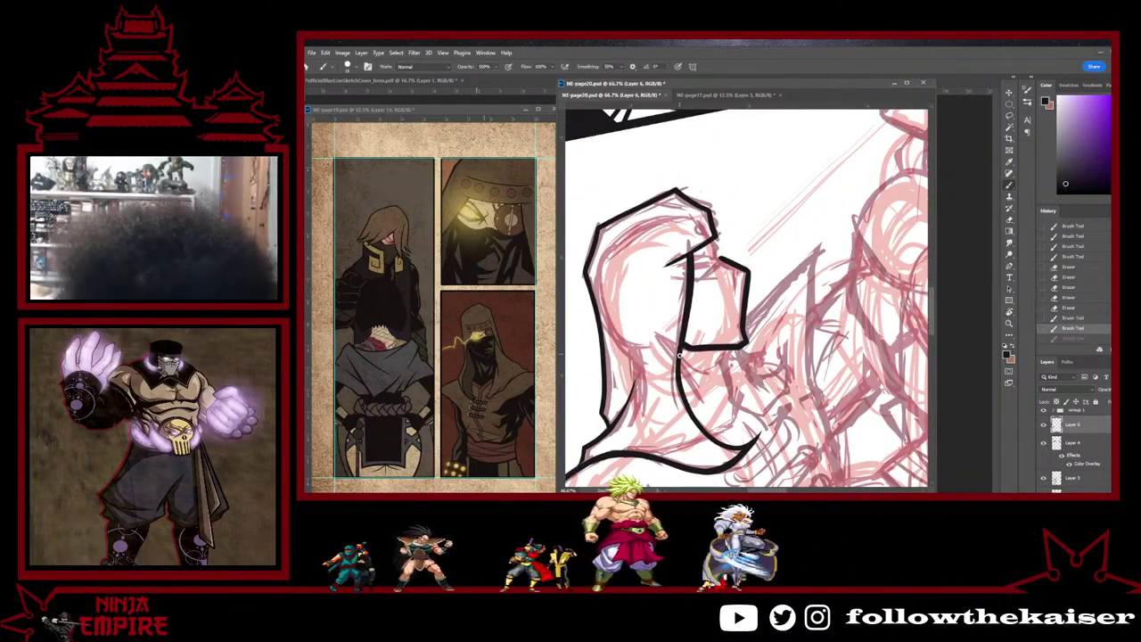
left_click_drag(683, 335, 679, 355)
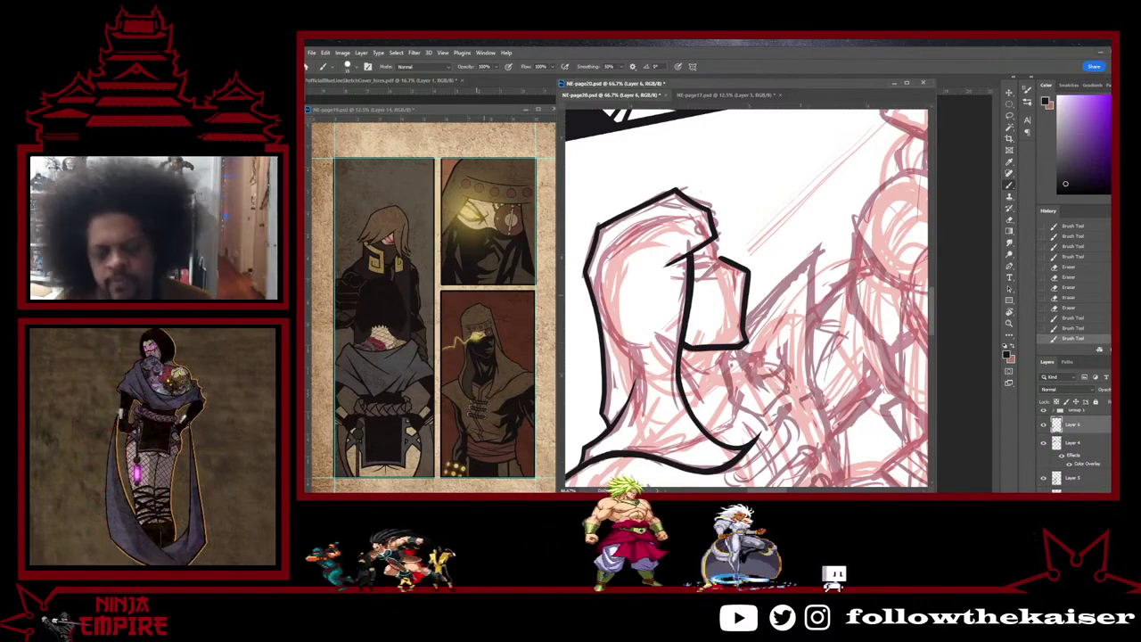
Step: Ink the short line joining the upper end of the face contour to the hood opening, redrawing it once
key("r")
mouse_move(850, 284)
left_mouse_down()
mouse_move(808, 215)
mouse_move(757, 195)
left_mouse_up()
left_click_drag(701, 313, 782, 287)
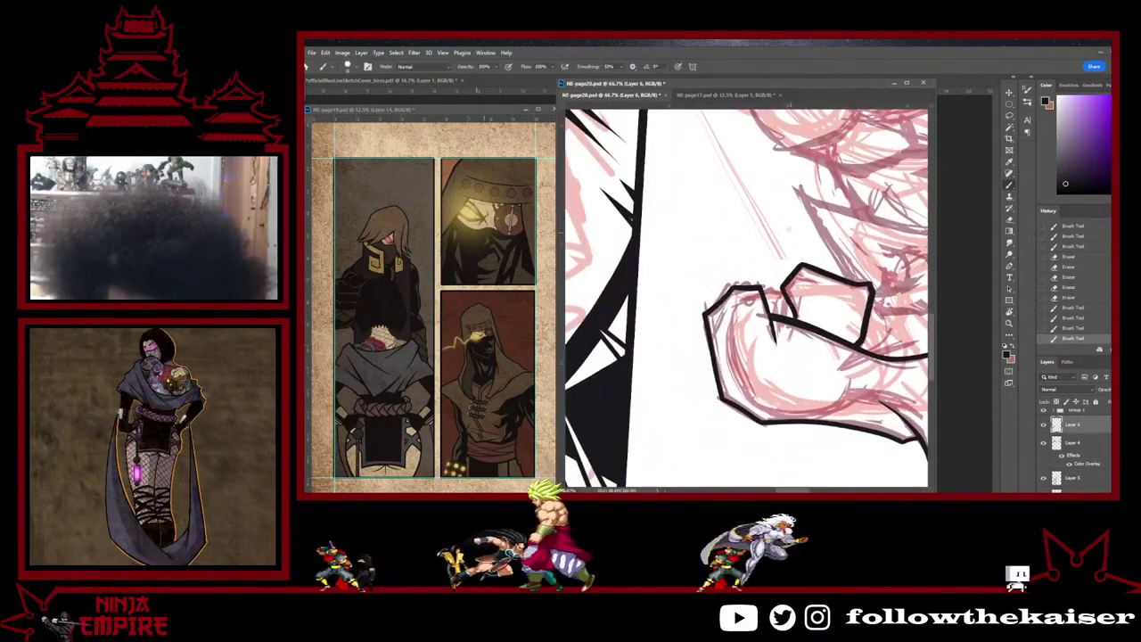
key("ctrl+z")
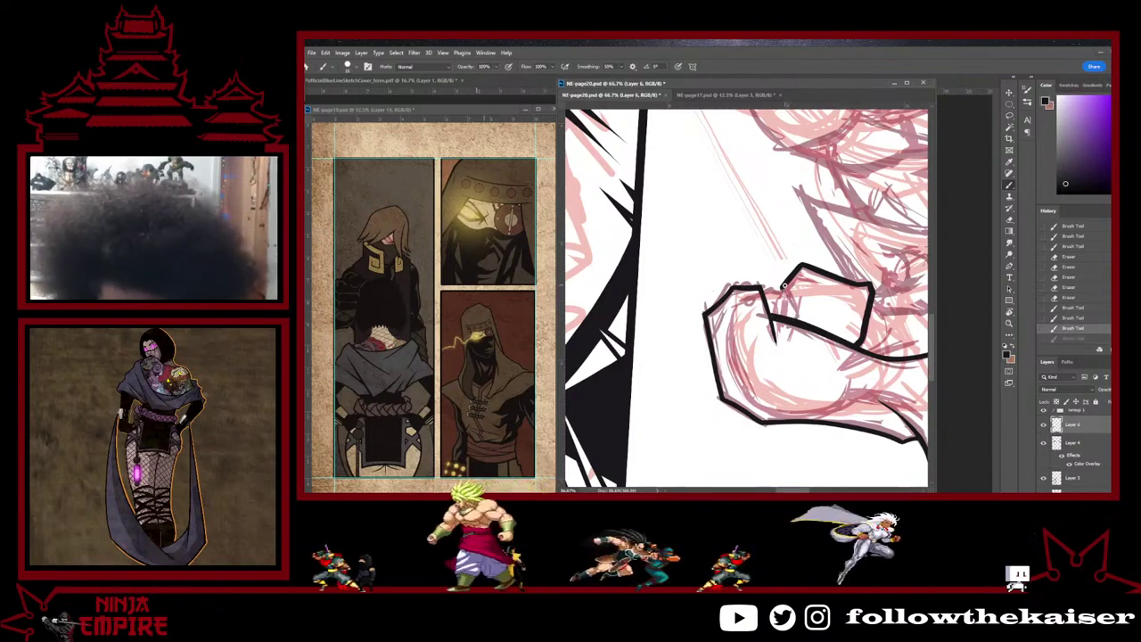
left_click_drag(788, 302, 798, 327)
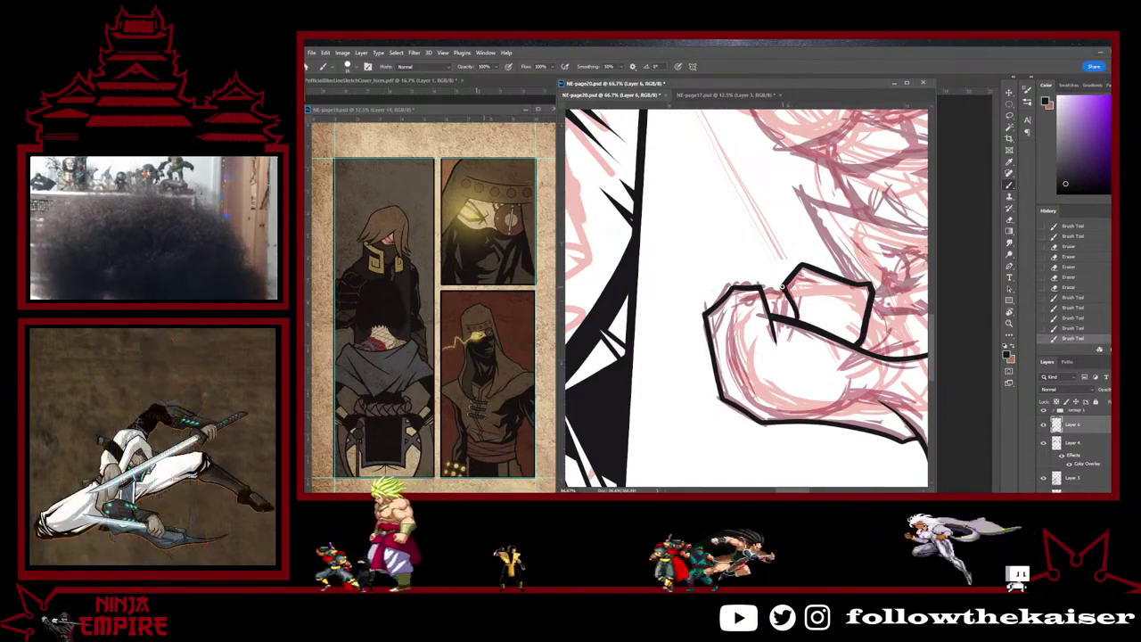
left_click_drag(783, 287, 797, 319)
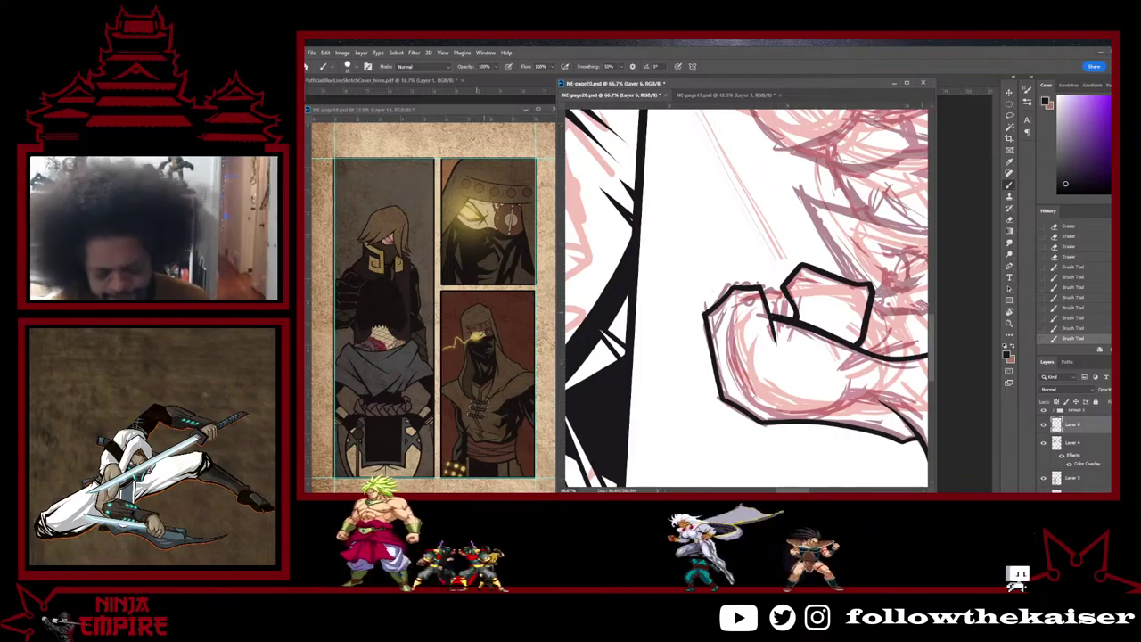
Step: Ink a tapered fold line running down from the chin over the neck sketch and trim it with the Eraser
key("r")
left_click_drag(856, 214, 839, 283)
left_click_drag(834, 234, 854, 256)
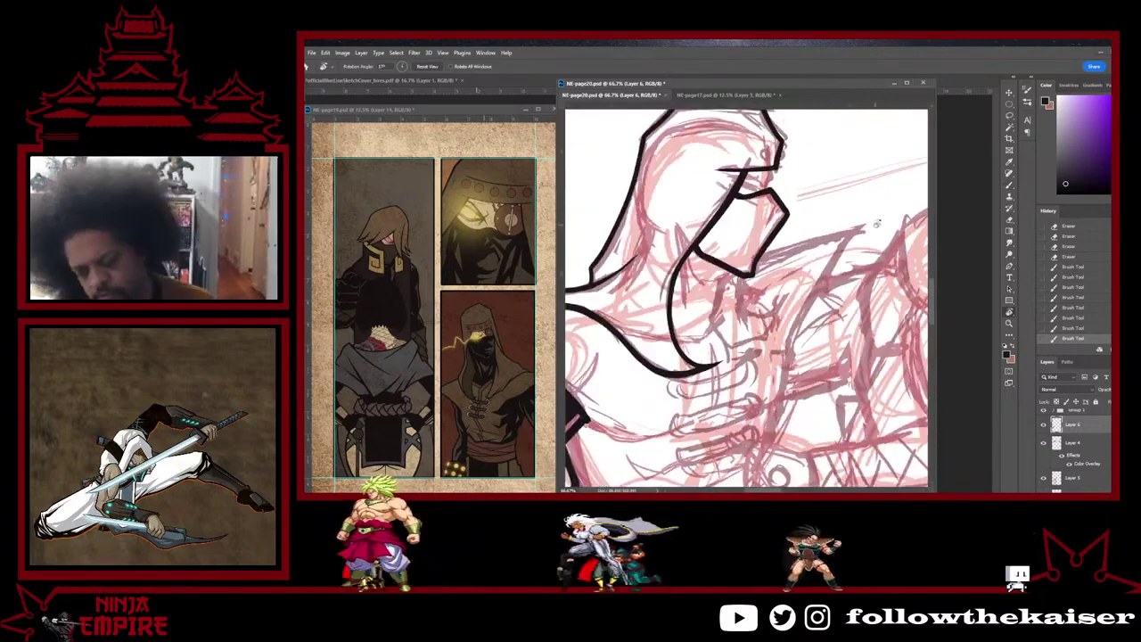
key("b")
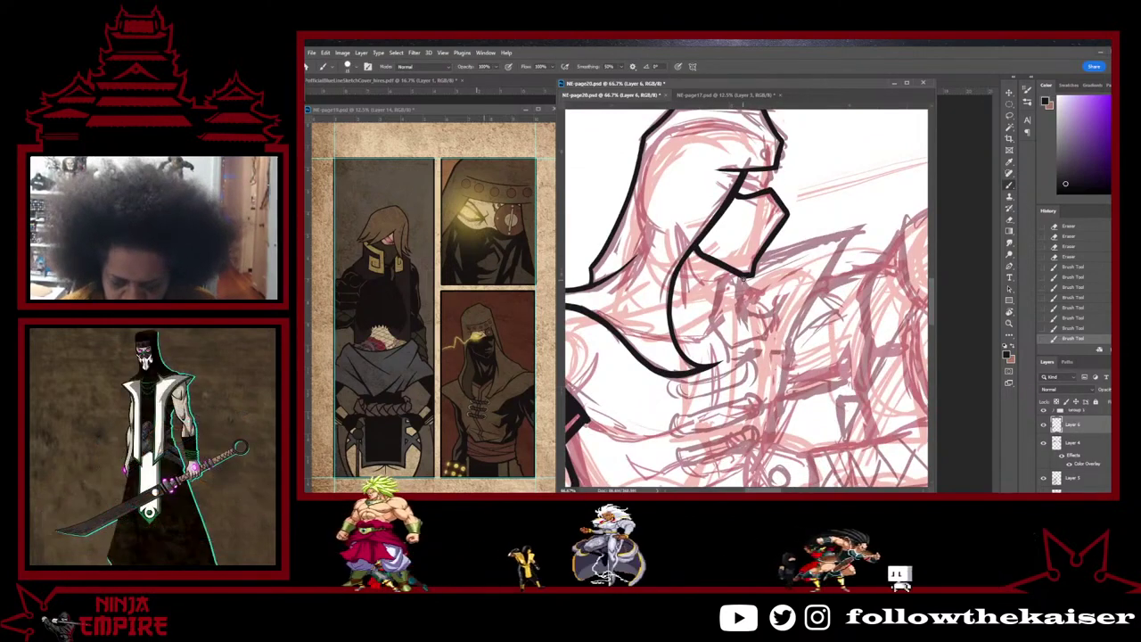
left_click_drag(741, 302, 747, 326)
left_click_drag(740, 273, 748, 323)
key("e")
Step: Ink a small forked crease directly beneath the jaw line
key("r")
left_click_drag(814, 278, 797, 230)
key("b")
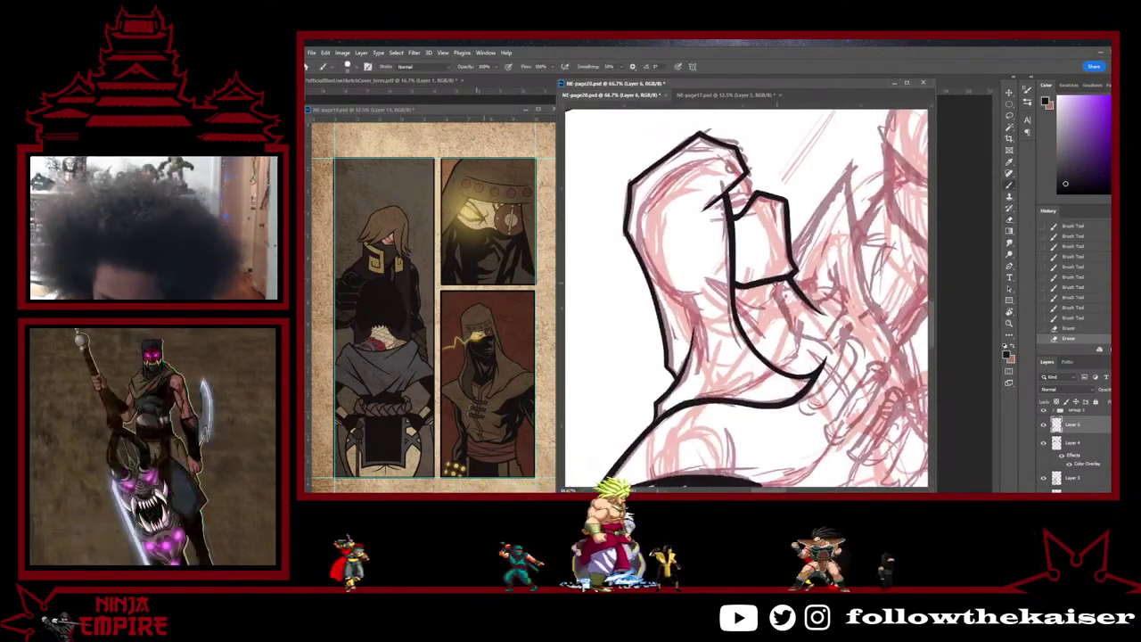
left_click_drag(780, 290, 774, 313)
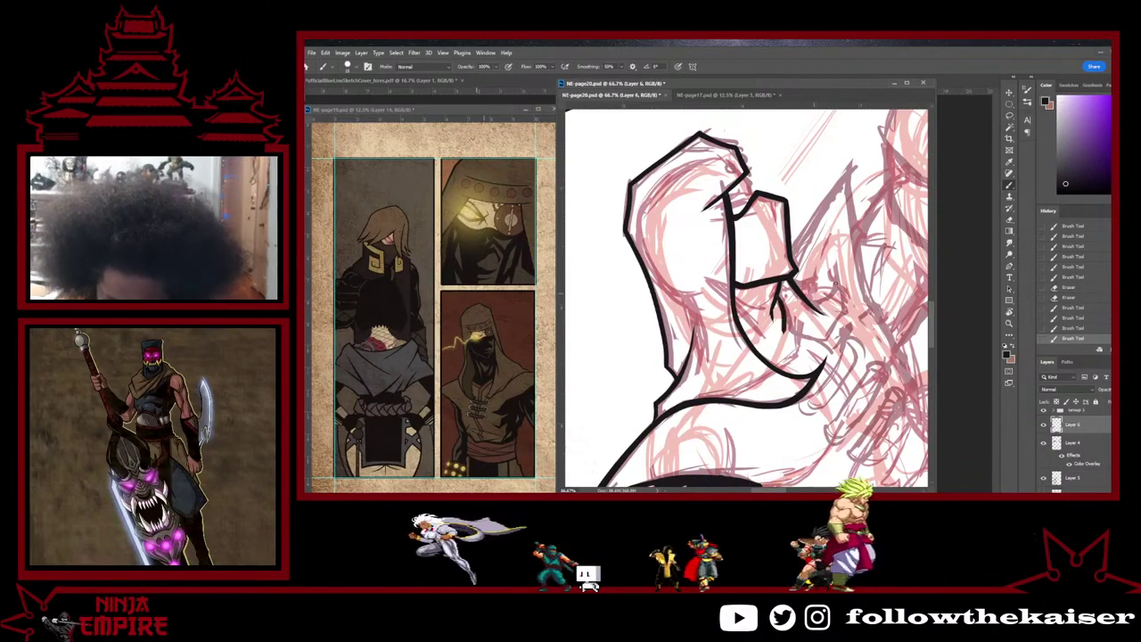
Step: Ink the rounded outer contour of the cloth fold under the chin, cleaning stray ink with the Eraser
key("r")
left_click_drag(836, 283, 802, 373)
mouse_move(735, 348)
left_mouse_down()
mouse_move(740, 387)
mouse_move(701, 336)
mouse_move(706, 293)
left_mouse_up()
key("e")
left_click(747, 357)
key("r")
key("b")
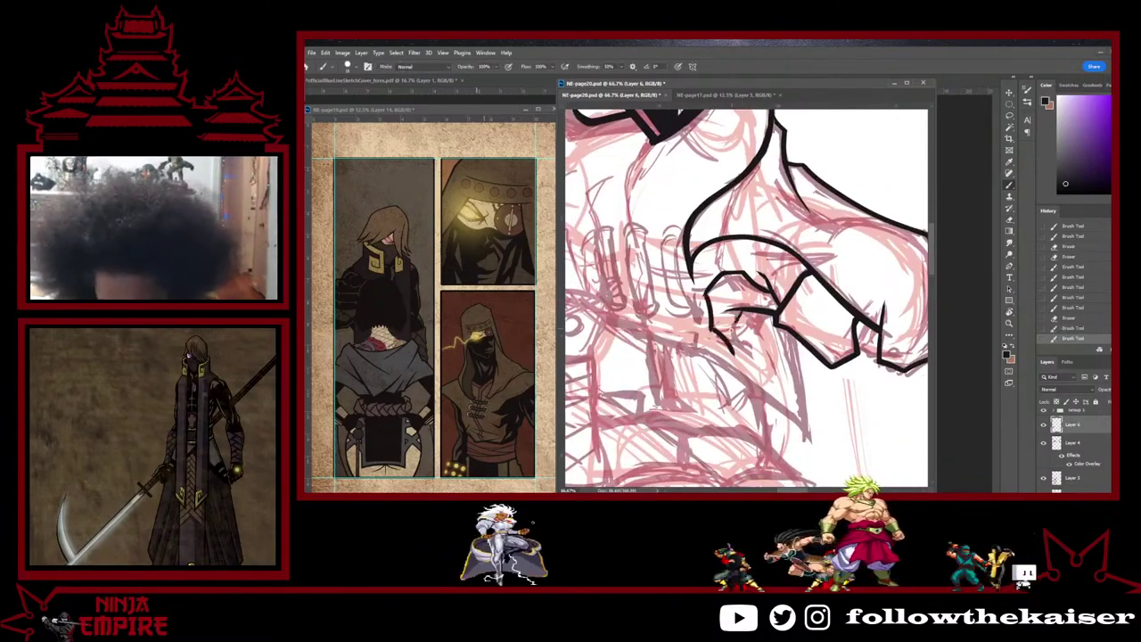
Step: Ink the pointed tip that closes the cloth fold under the chin
key("r")
mouse_move(802, 330)
left_mouse_down()
mouse_move(790, 258)
mouse_move(718, 273)
mouse_move(726, 258)
left_mouse_up()
mouse_move(755, 294)
left_mouse_down()
mouse_move(767, 312)
mouse_move(747, 332)
mouse_move(718, 289)
left_mouse_up()
key("r")
key("b")
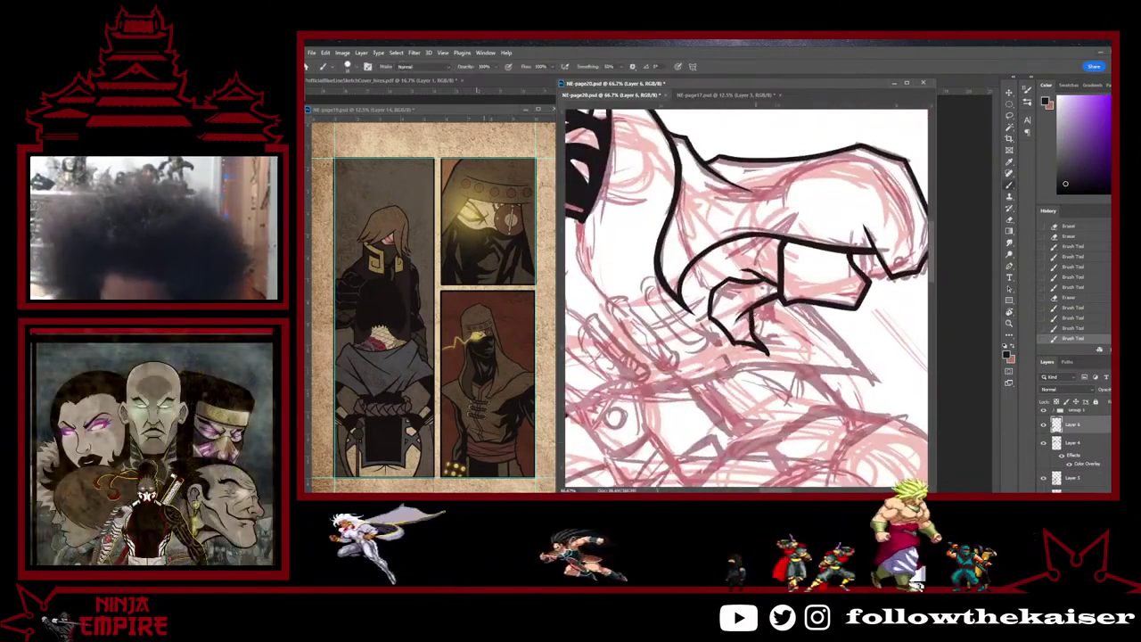
Step: Thin and sharpen the outline of the cloth fold under the chin with the Eraser
key("e")
mouse_move(754, 312)
left_mouse_down()
mouse_move(763, 355)
mouse_move(727, 215)
mouse_move(683, 243)
left_mouse_up()
key("r")
key("e")
left_click_drag(790, 300, 796, 308)
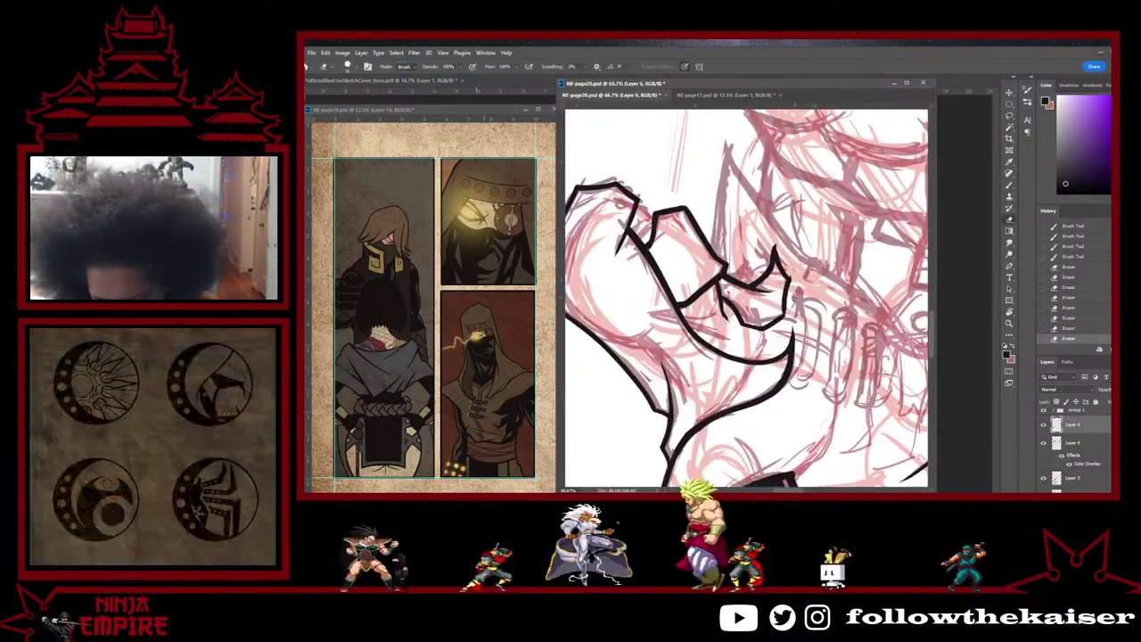
key("ctrl+z")
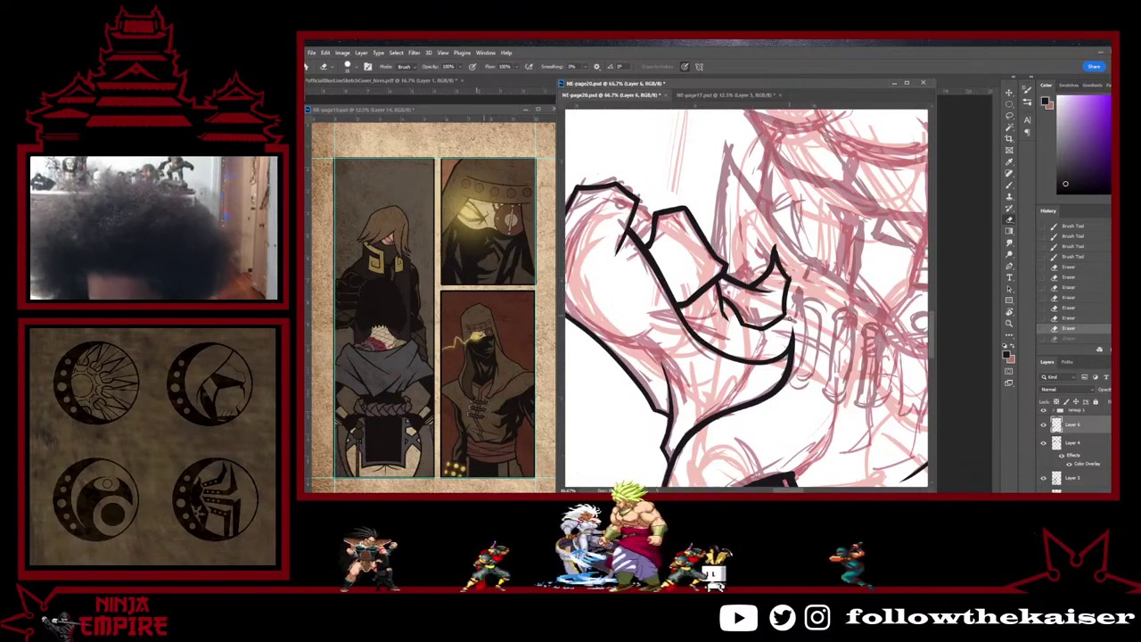
left_click_drag(790, 319, 790, 267)
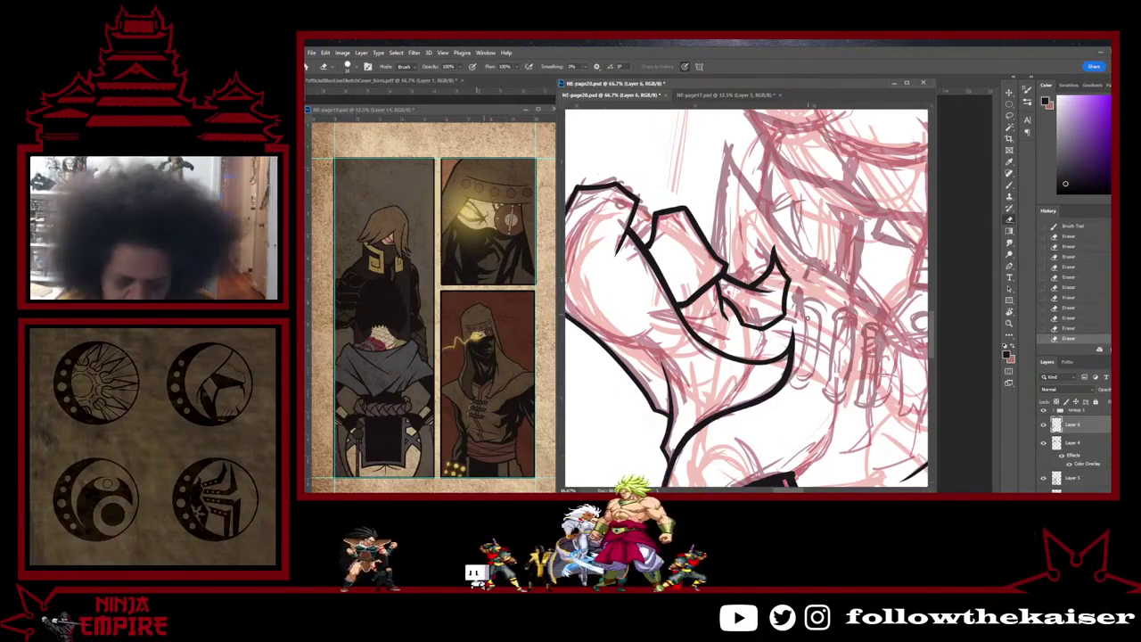
Step: Ink a short line connecting the bottom of the chin fold to the pointed lower end of the hood opening
key("r")
left_click_drag(800, 301, 779, 344)
key("b")
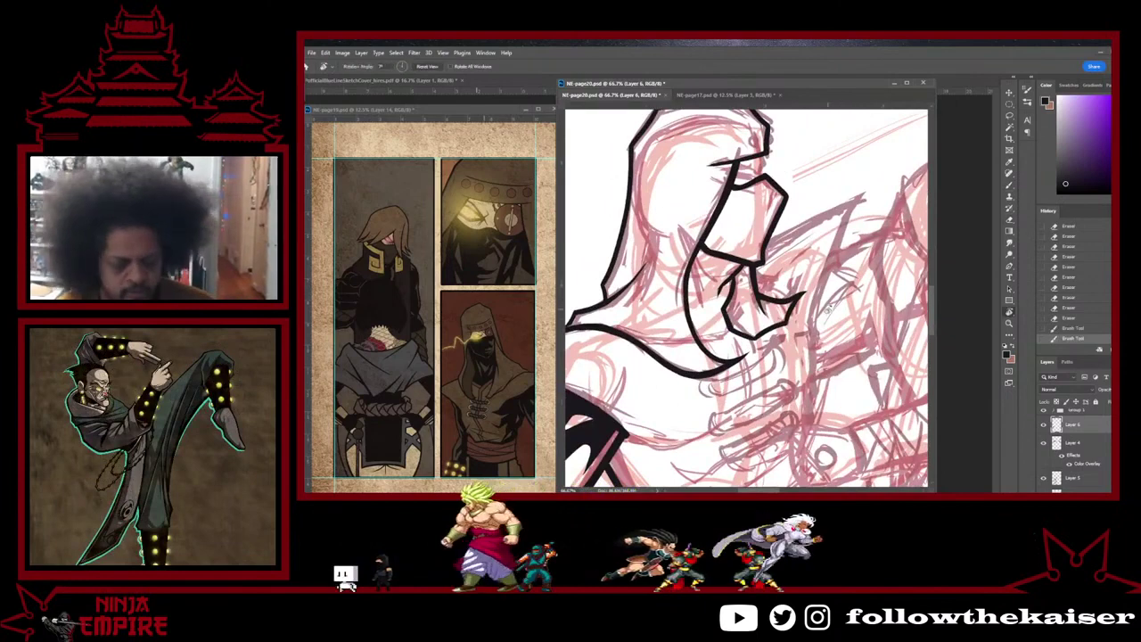
key("r")
key("b")
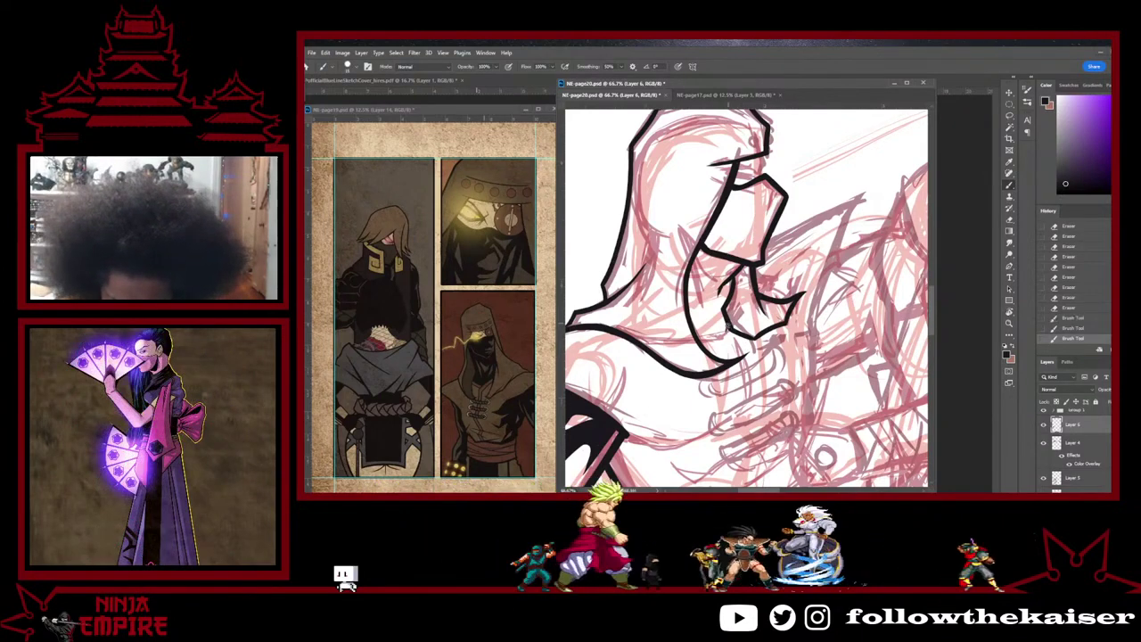
left_click_drag(727, 323, 727, 340)
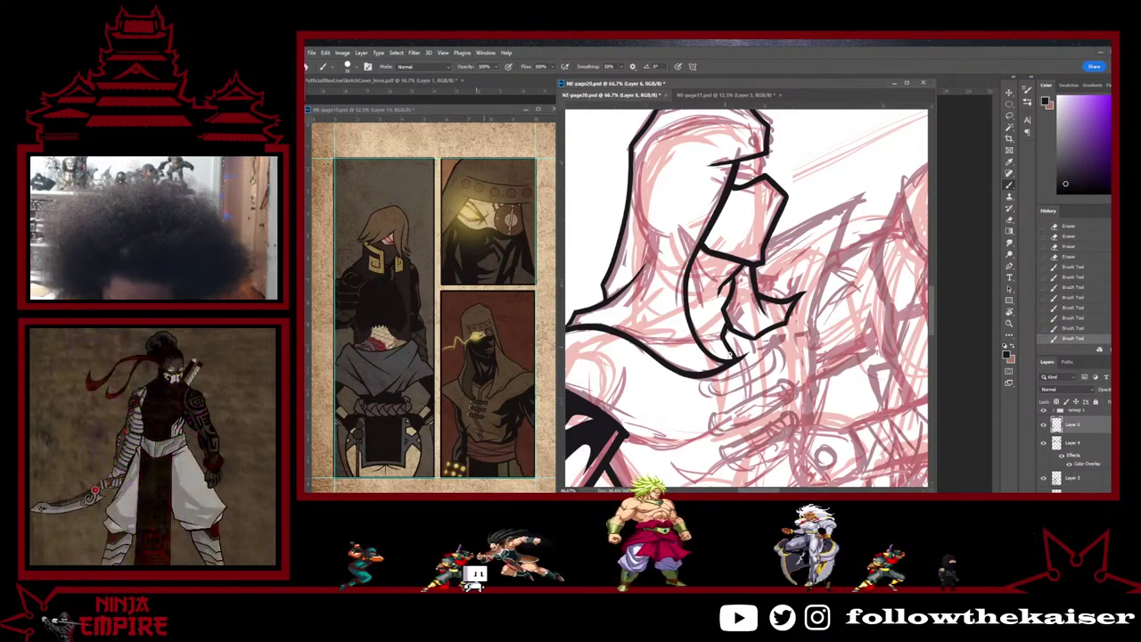
Step: Refine the connecting line with the Eraser and extend it slightly past the hood's lower point with the Brush
key("e")
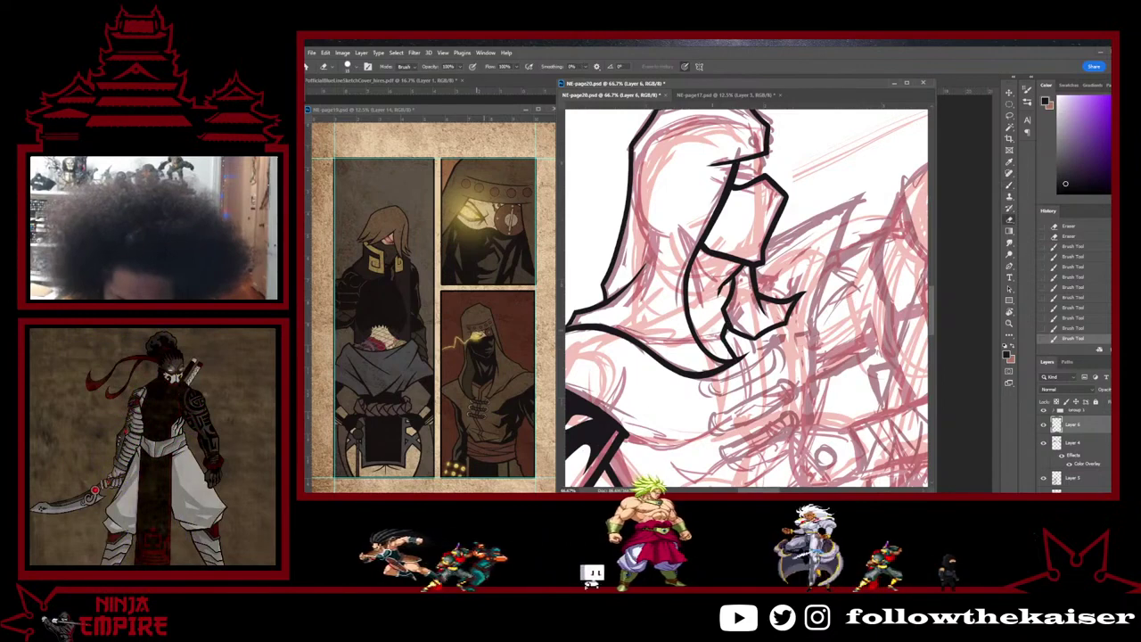
key("b")
left_click_drag(712, 331, 740, 369)
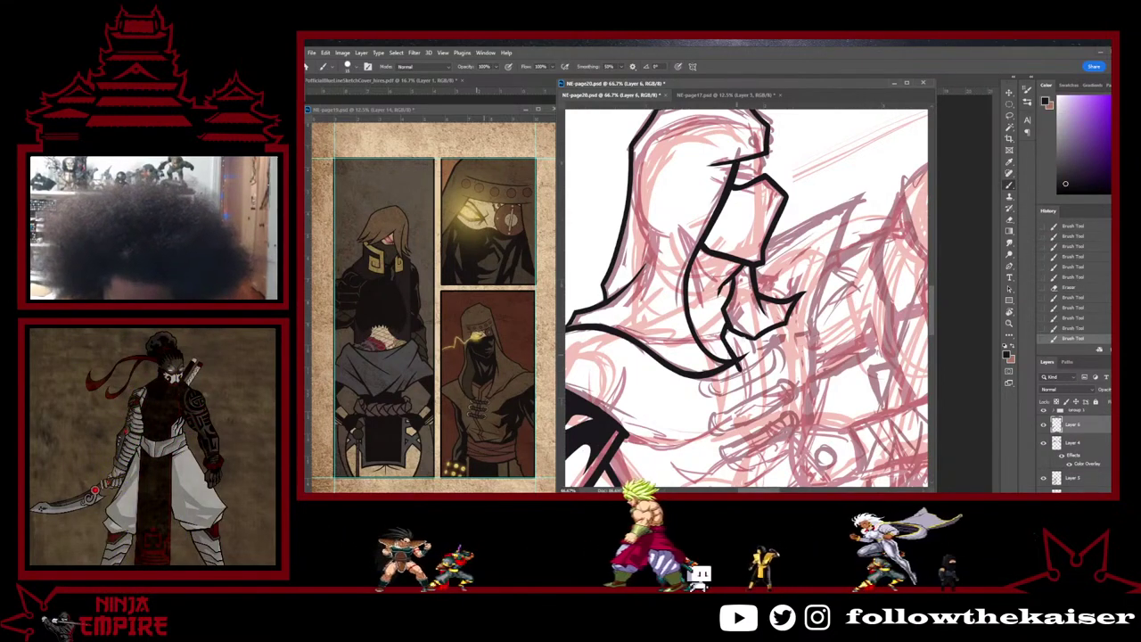
Step: Ink small crease lines in the gap between the hood opening's edge and the chin fold
key("r")
left_click_drag(897, 355, 762, 455)
left_click_drag(719, 270, 734, 347)
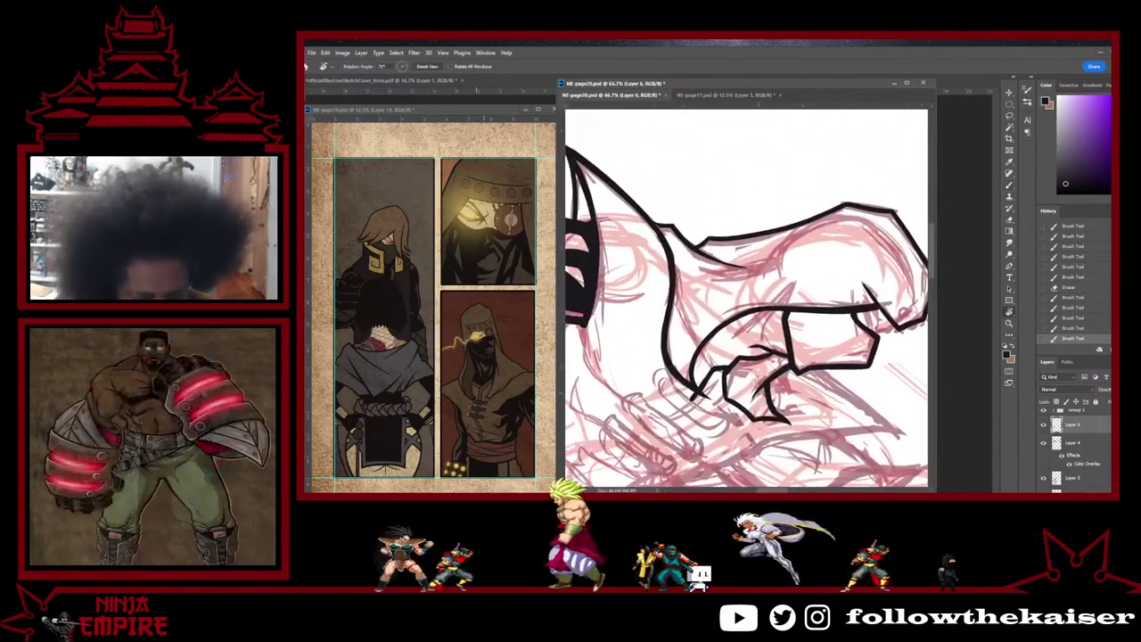
key("b")
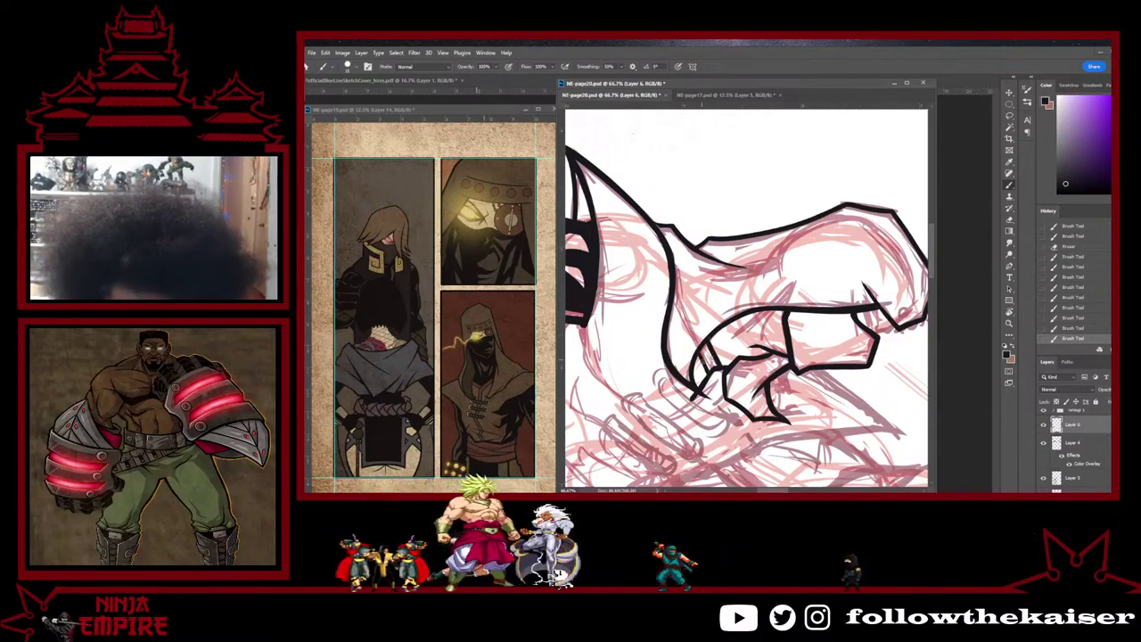
Step: Ink curved fold lines in the neck cloth just below the mask, cleaning them up with the Eraser
key("r")
mouse_move(710, 376)
left_mouse_down()
mouse_move(744, 299)
mouse_move(860, 380)
left_mouse_up()
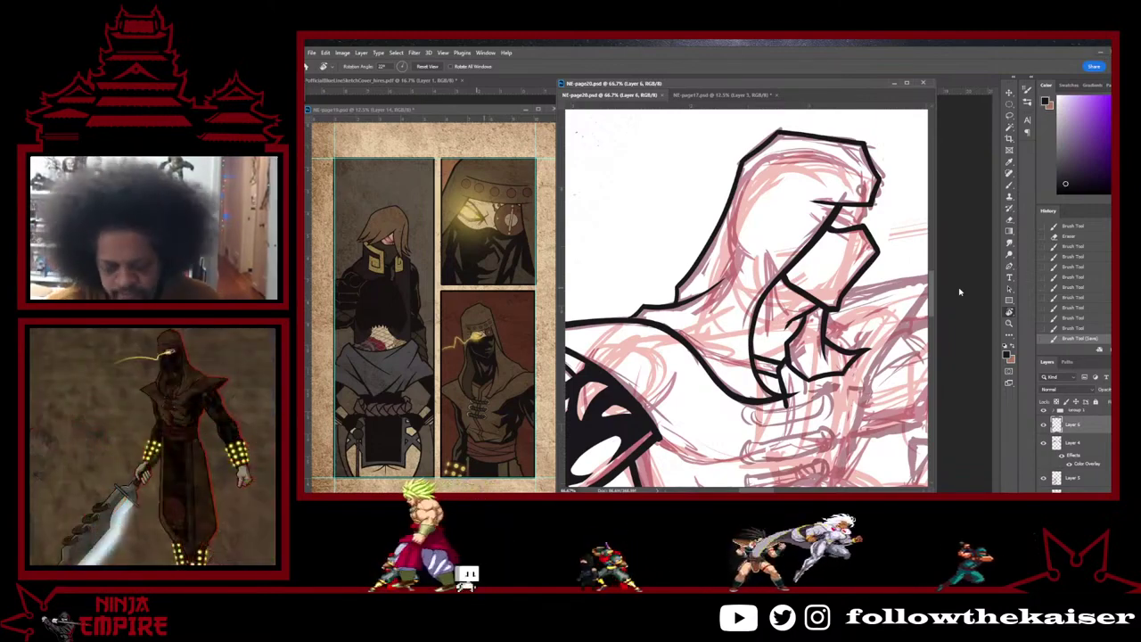
left_click_drag(891, 298, 859, 207)
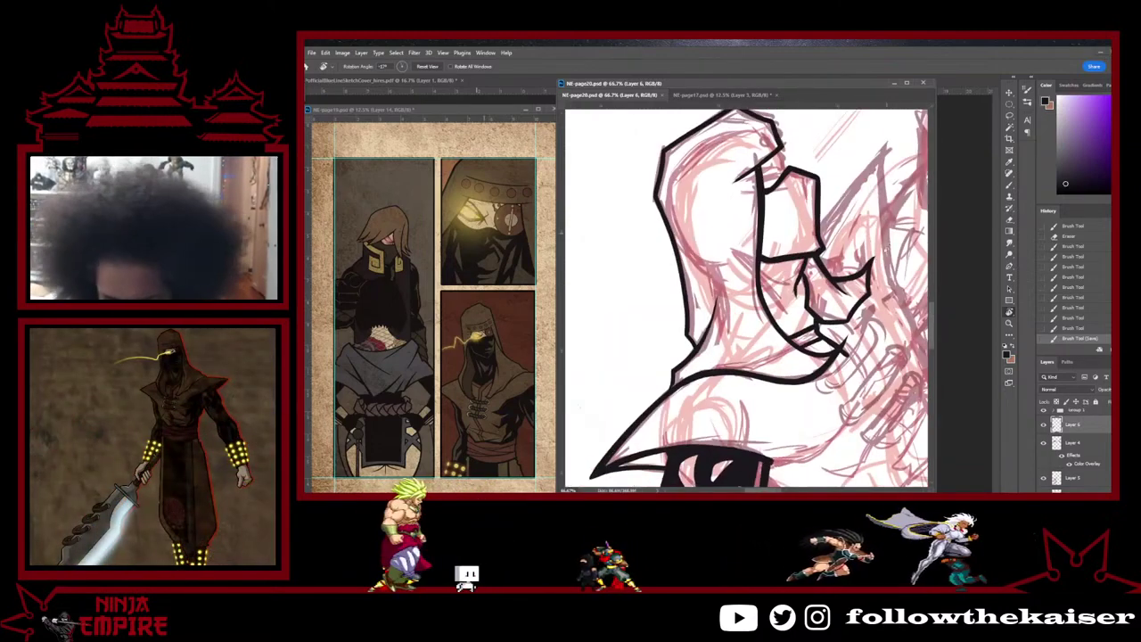
key("b")
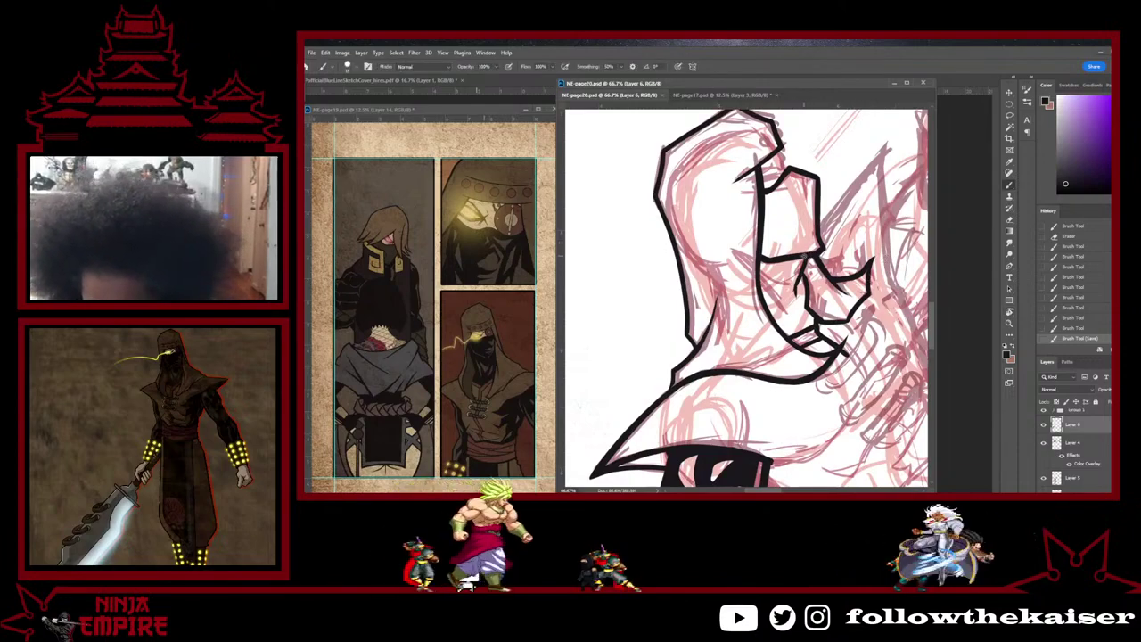
mouse_move(802, 272)
left_mouse_down()
mouse_move(797, 303)
mouse_move(831, 345)
mouse_move(843, 320)
mouse_move(825, 261)
mouse_move(788, 274)
left_mouse_up()
key("e")
left_click(800, 307)
key("r")
key("b")
key("b")
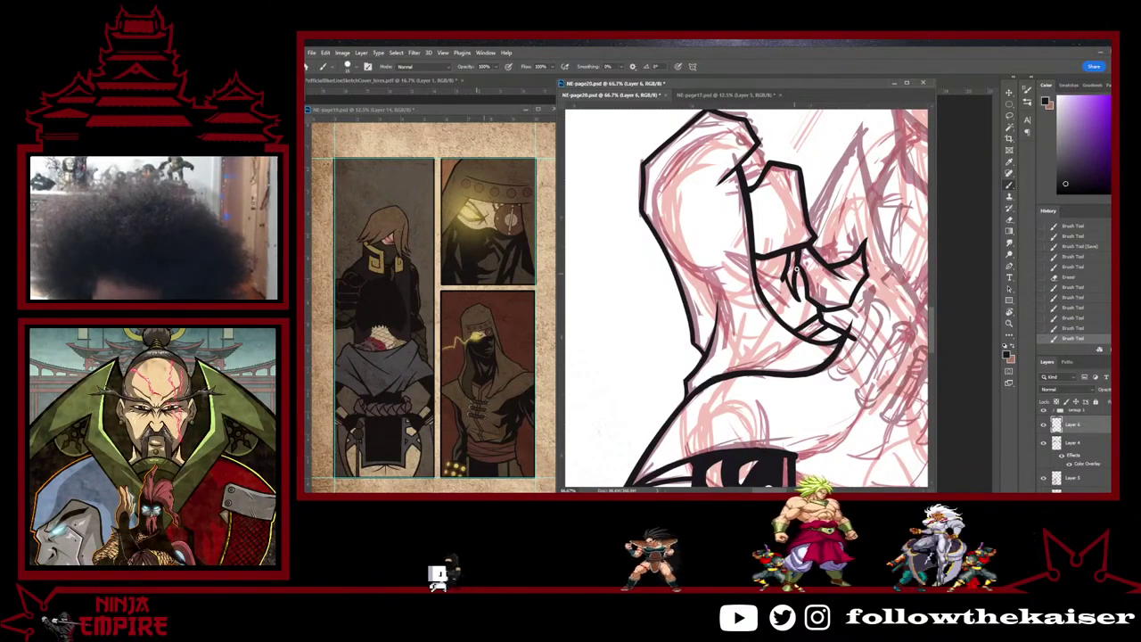
mouse_move(797, 268)
left_mouse_down()
mouse_move(801, 287)
mouse_move(841, 274)
mouse_move(857, 326)
left_mouse_up()
Step: Trim the lower end of the neck folds with the Eraser and ink another pointed fold near the hood's inner edge
key("r")
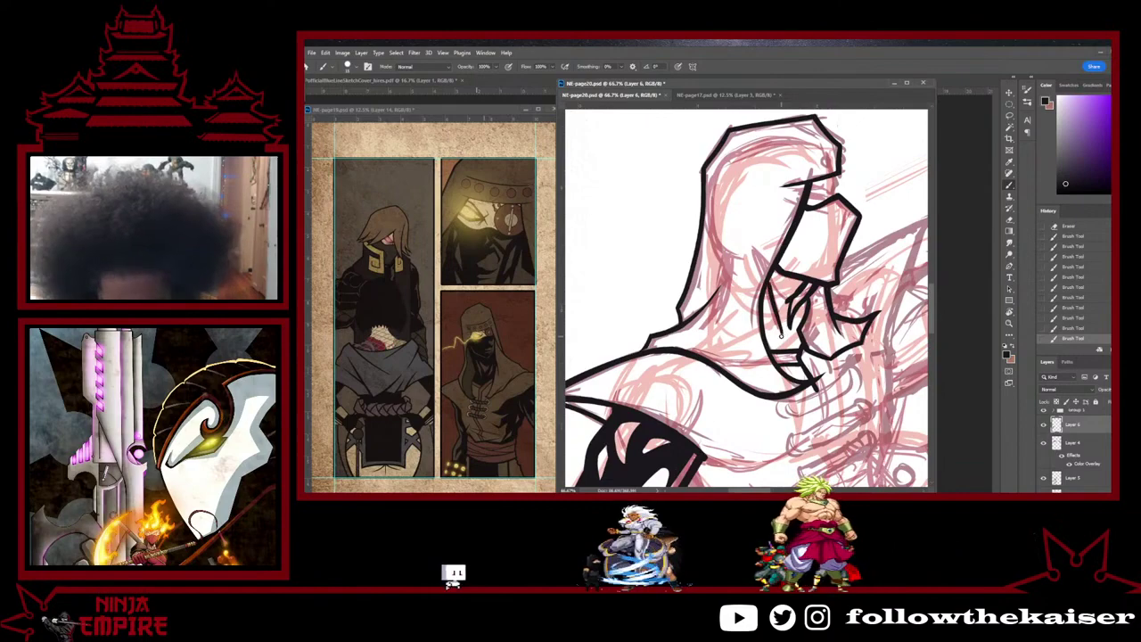
key("e")
mouse_move(782, 327)
left_mouse_down()
mouse_move(778, 317)
mouse_move(779, 334)
left_mouse_up()
key("b")
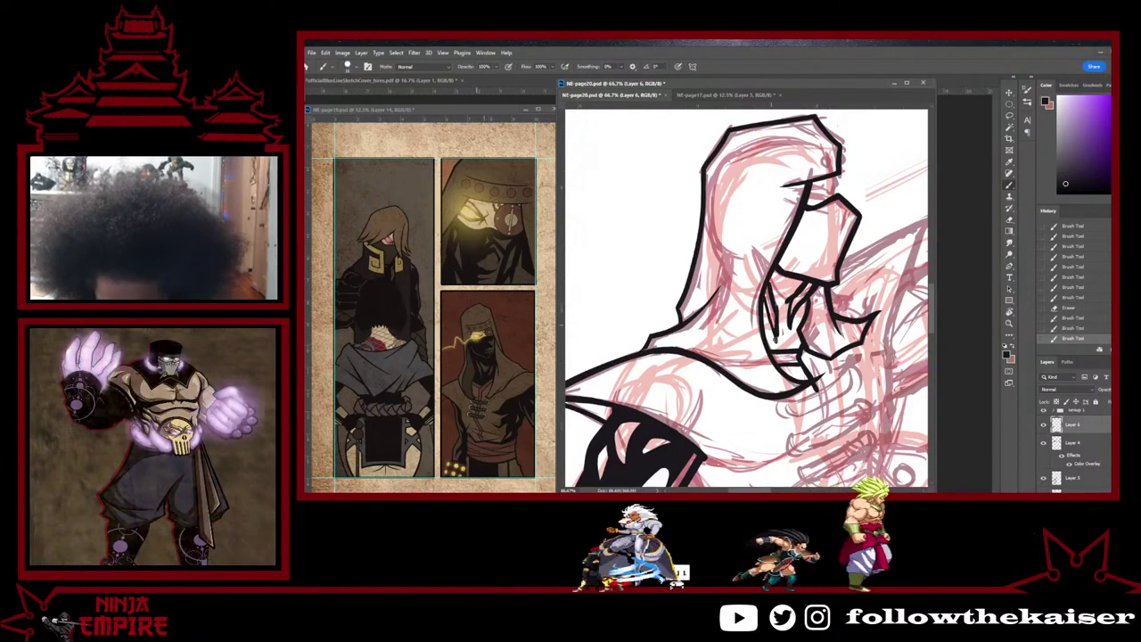
Step: Fill the neck cloth between the mask and the hood's inner edge with solid black, leaving thin fold highlights open
left_click_drag(772, 291, 787, 326)
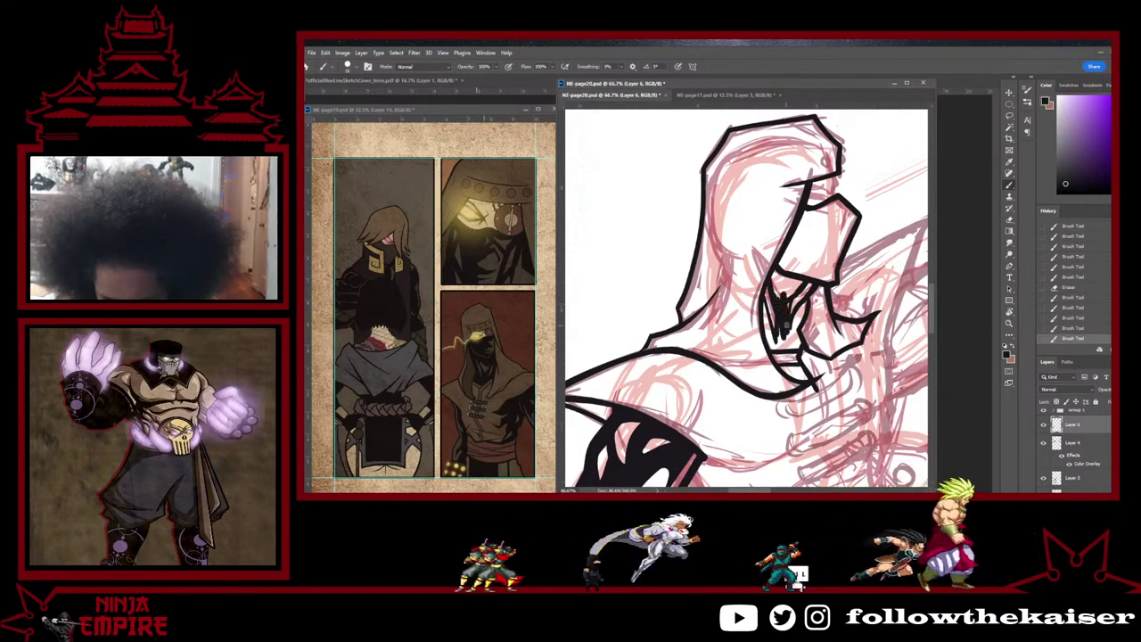
mouse_move(777, 287)
left_mouse_down()
mouse_move(804, 283)
mouse_move(776, 259)
mouse_move(724, 254)
mouse_move(756, 253)
left_mouse_up()
key("r")
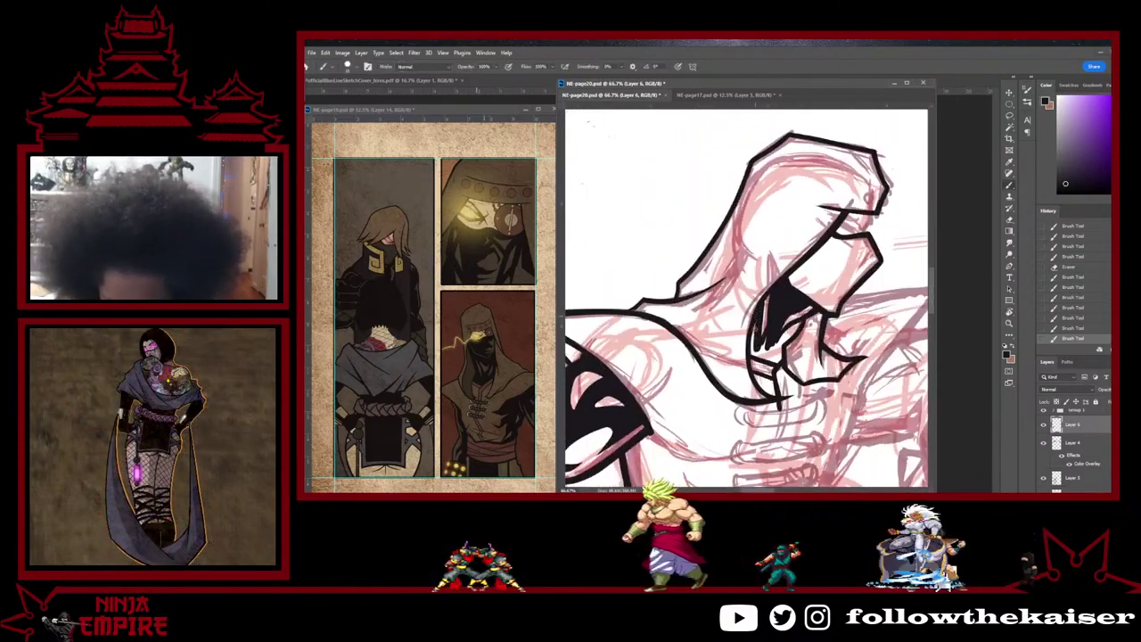
key("r")
mouse_move(754, 350)
left_mouse_down()
mouse_move(795, 292)
mouse_move(810, 296)
mouse_move(805, 311)
left_mouse_up()
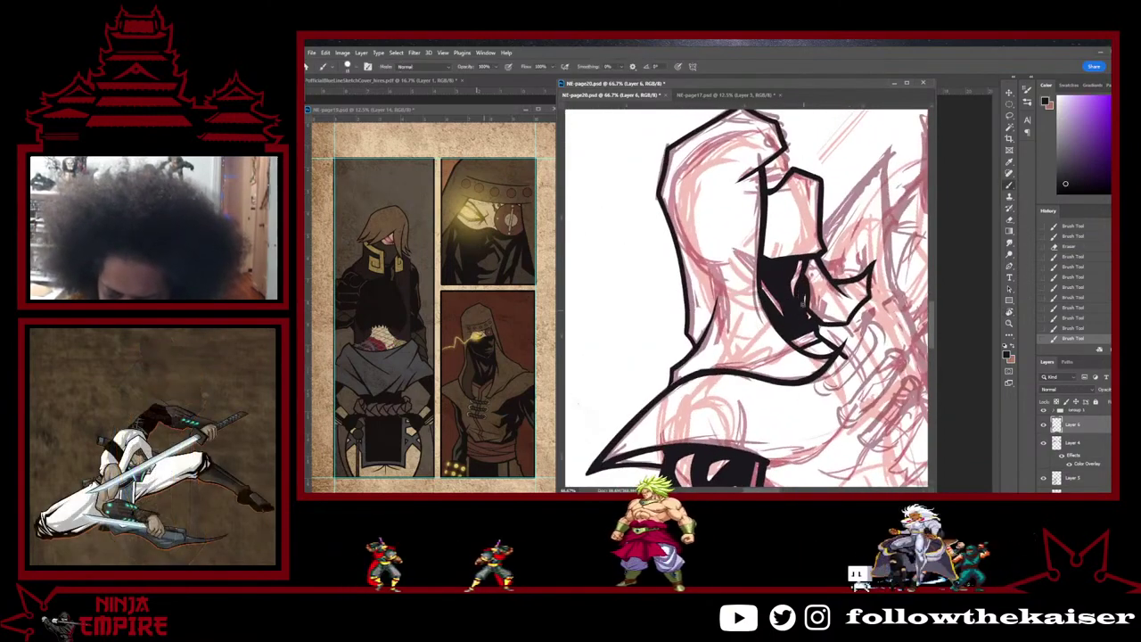
left_click_drag(807, 310, 781, 291)
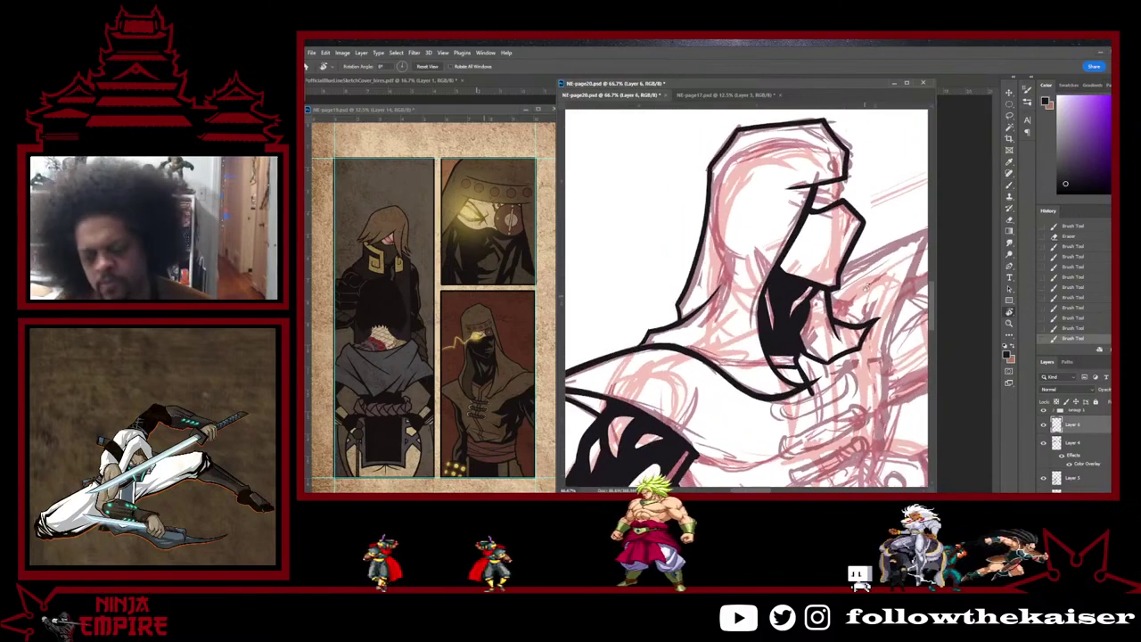
Step: Carve a long highlight sliver into the black neck cloth beside the hood's inner edge with the Eraser
key("e")
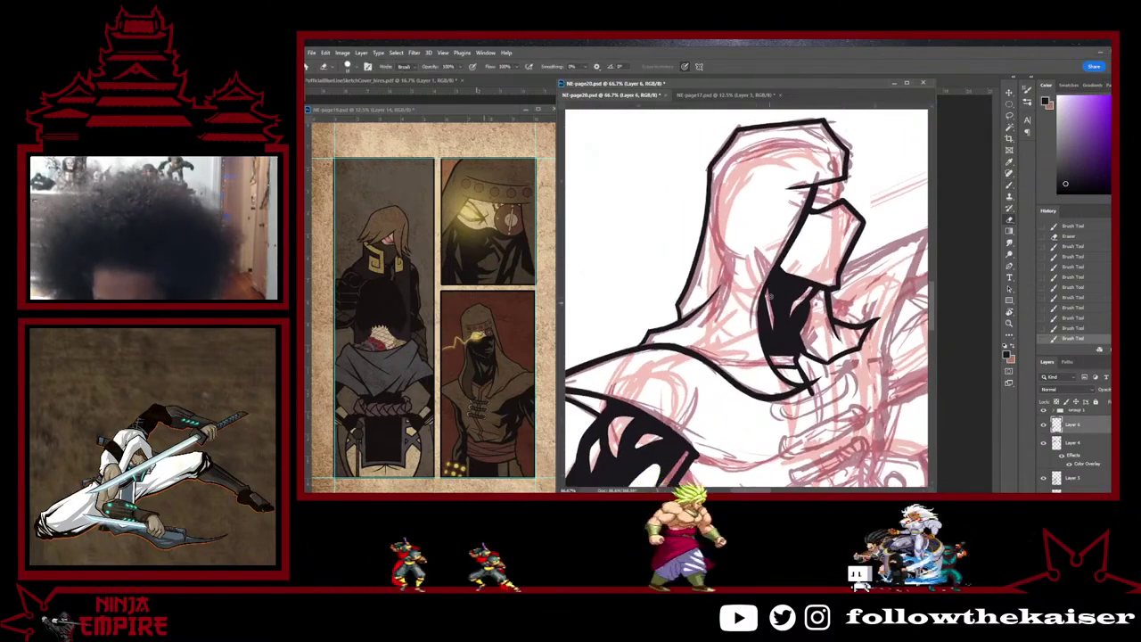
mouse_move(772, 293)
left_mouse_down()
mouse_move(779, 342)
mouse_move(767, 296)
left_mouse_up()
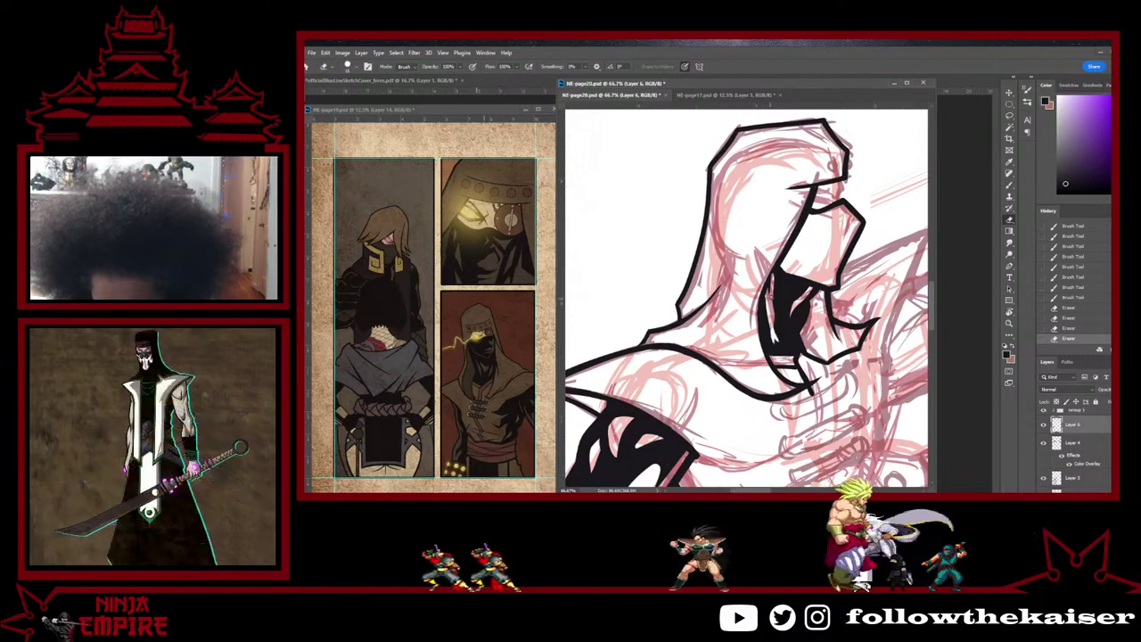
left_click(765, 313)
key("b")
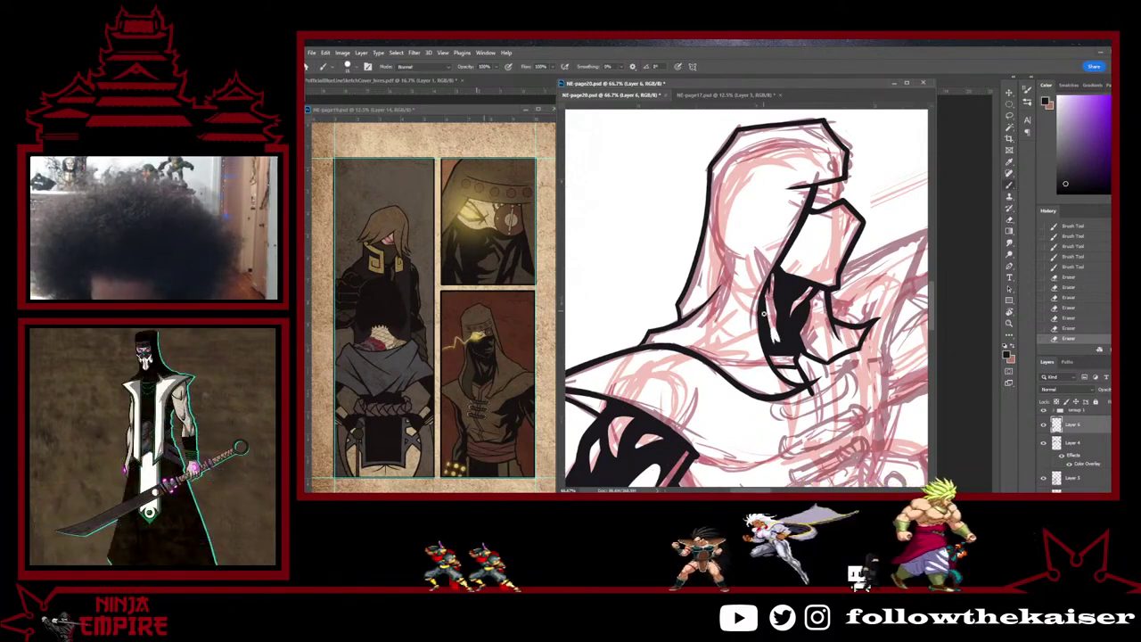
left_click(781, 305)
key("e")
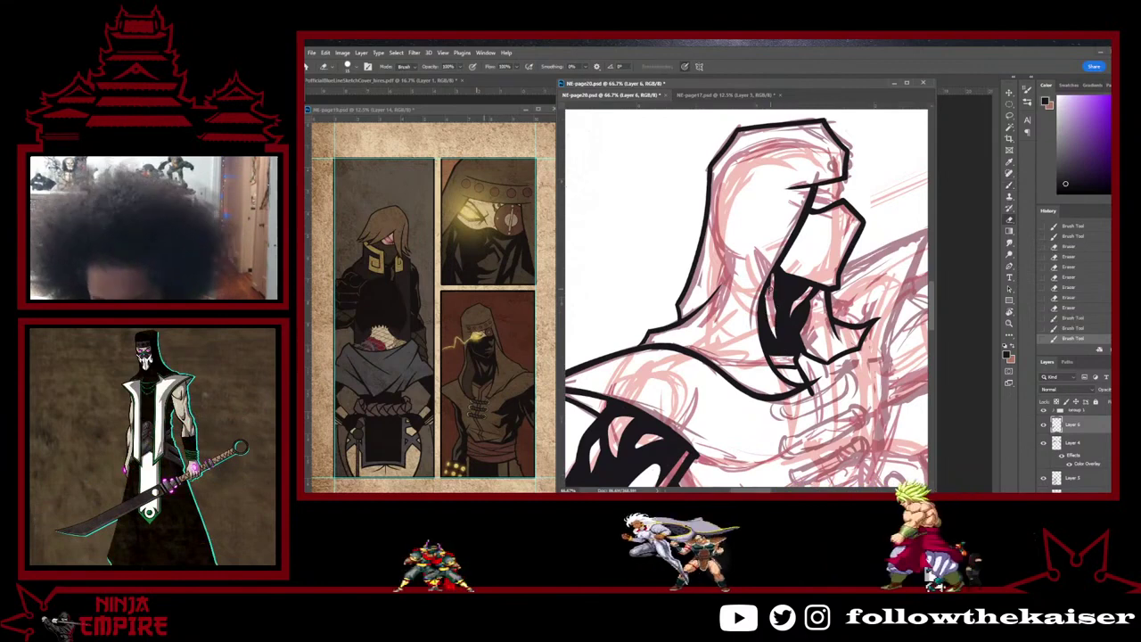
left_click_drag(779, 301, 777, 281)
Step: Reshape the highlight slivers in the black neck cloth into sharp tapered folds with the Brush and Eraser
key("b")
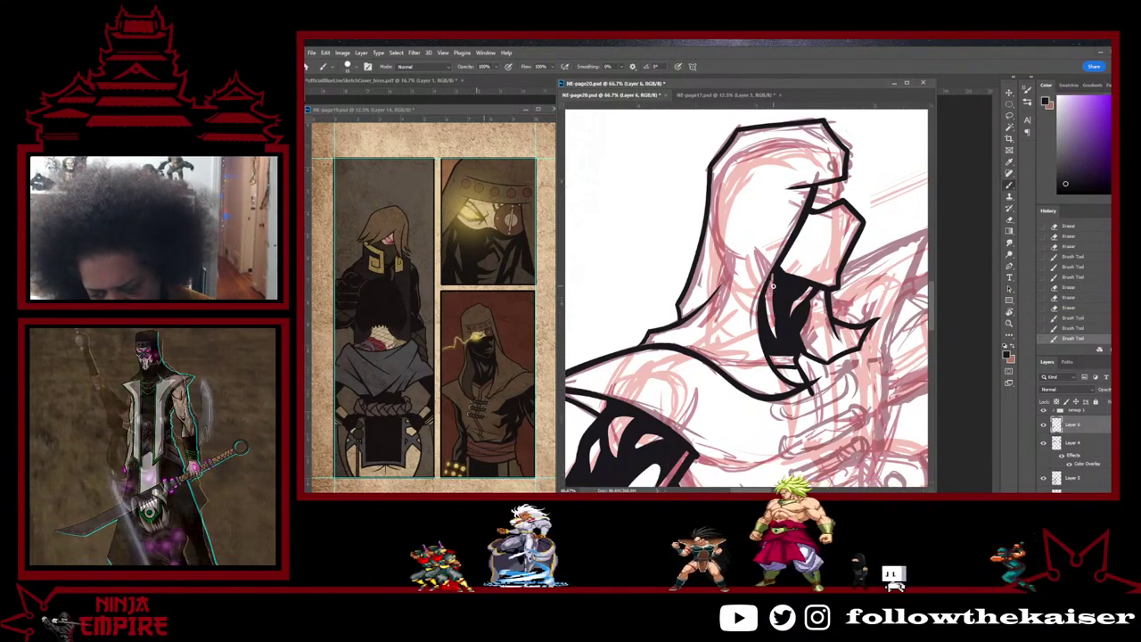
left_click_drag(775, 277, 773, 307)
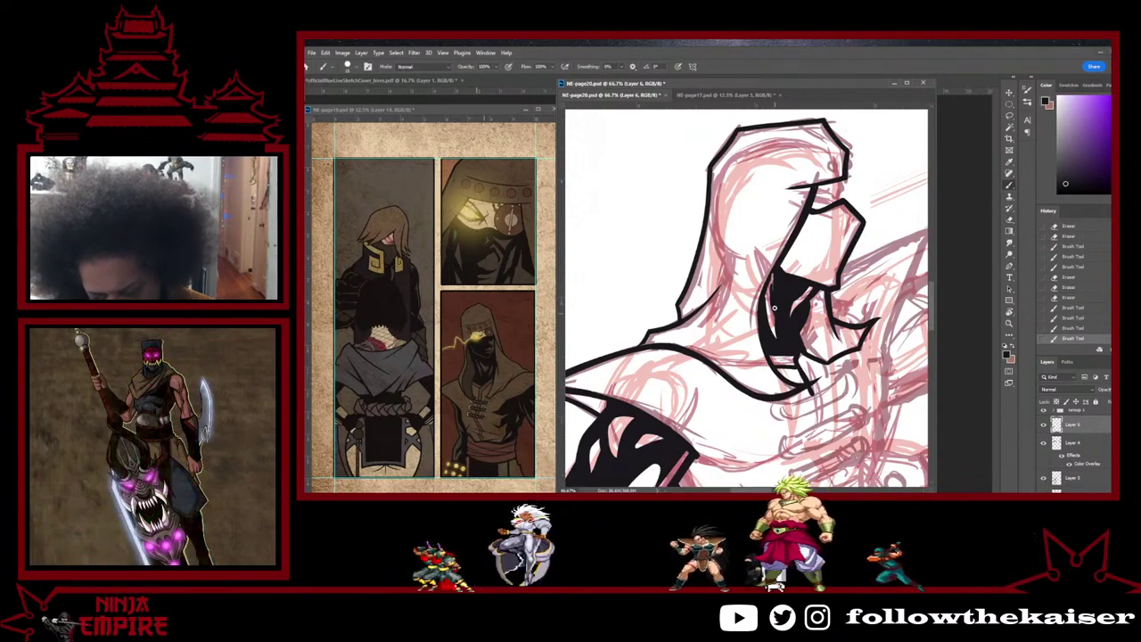
key("e")
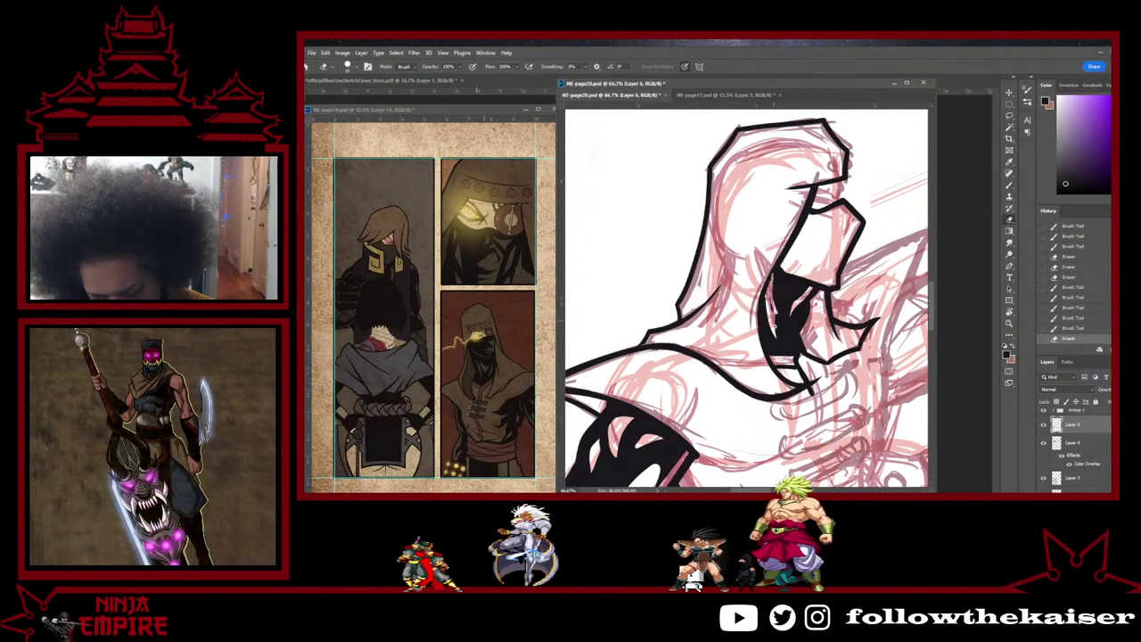
key("b")
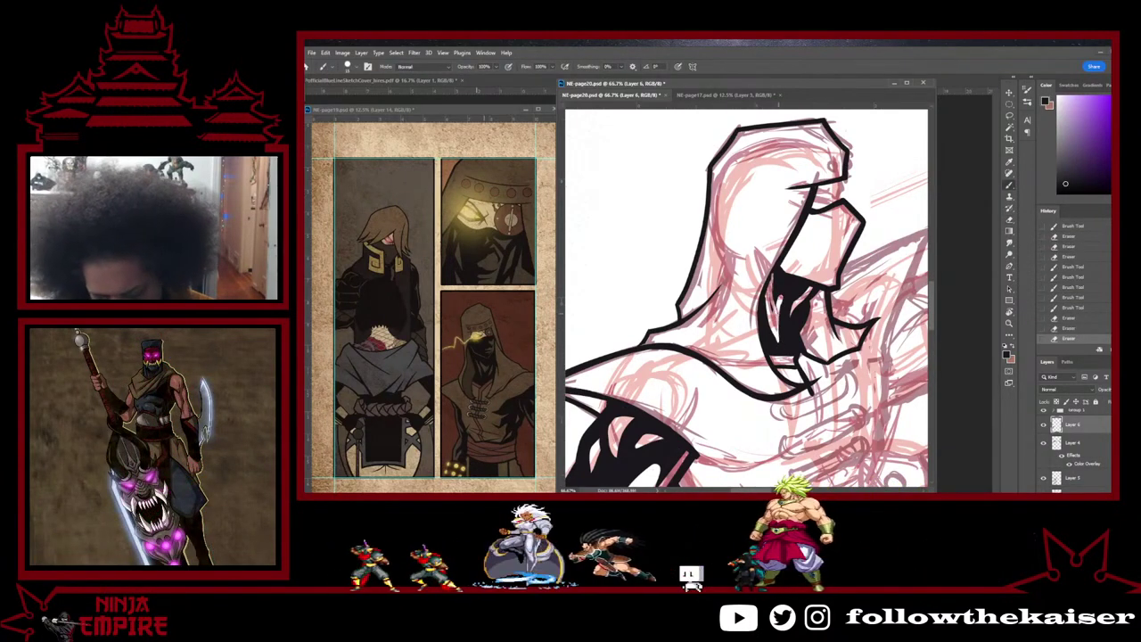
mouse_move(770, 297)
left_mouse_down()
mouse_move(772, 282)
mouse_move(781, 305)
mouse_move(766, 318)
mouse_move(785, 345)
left_mouse_up()
key("b")
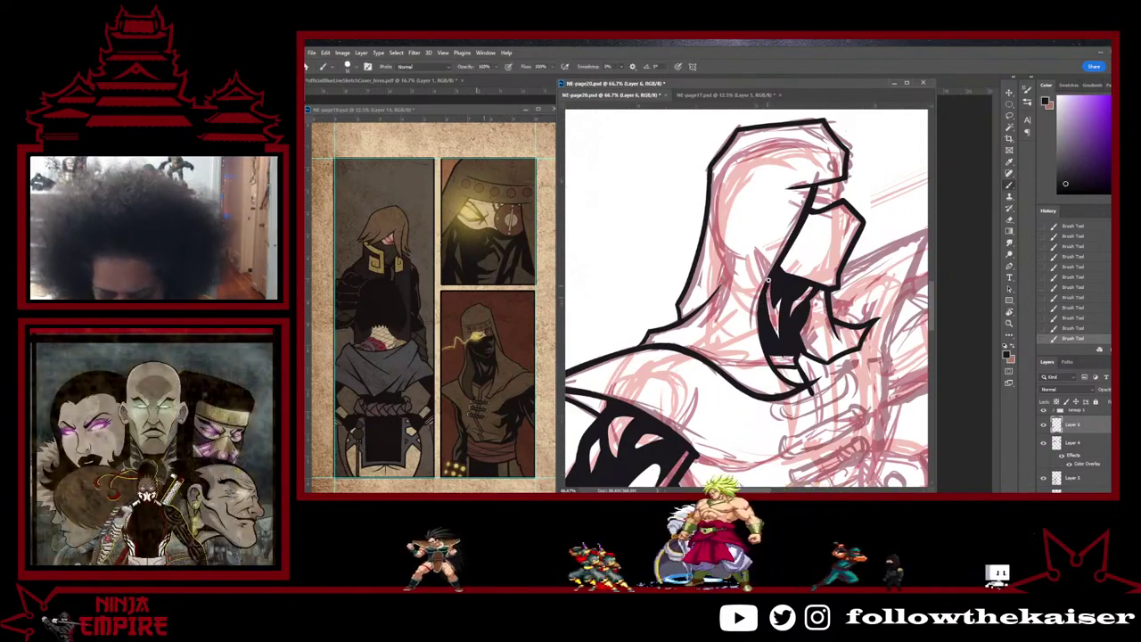
Step: Narrow the highlight beside the hood's inner edge by inking more black around its lower tip
scroll(831, 344, "down", 3)
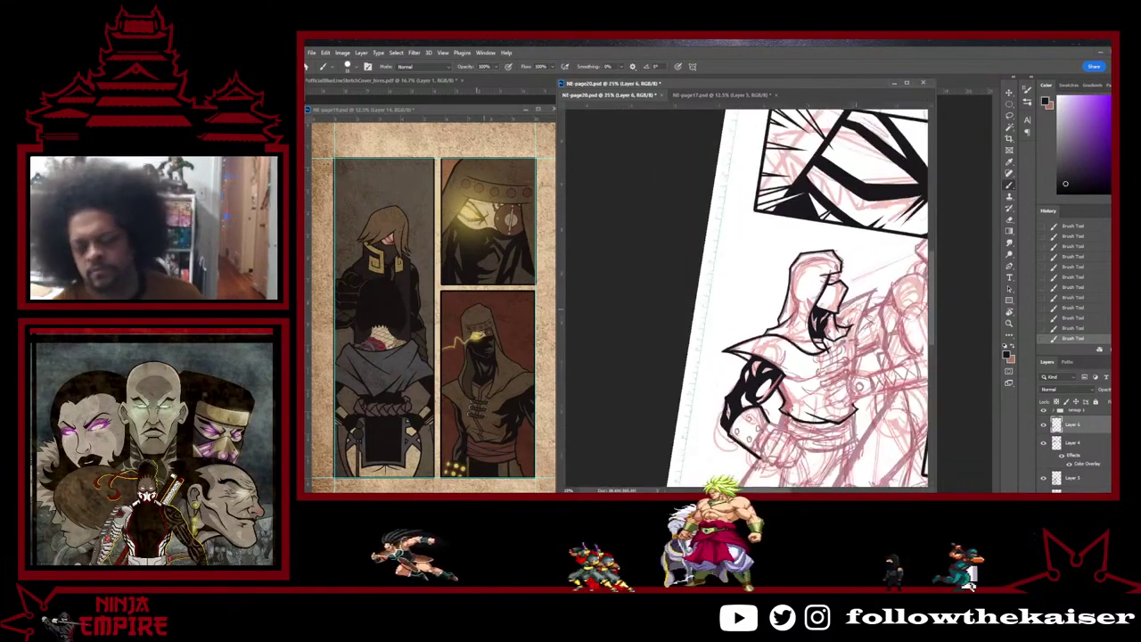
scroll(835, 313, "up", 3)
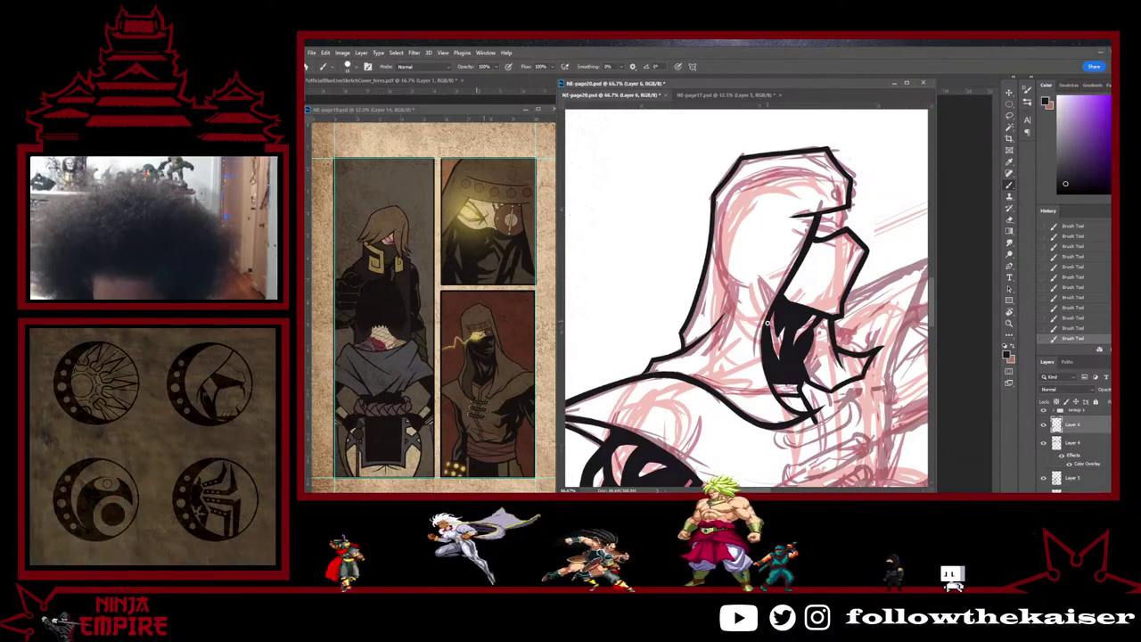
scroll(806, 377, "down", 3)
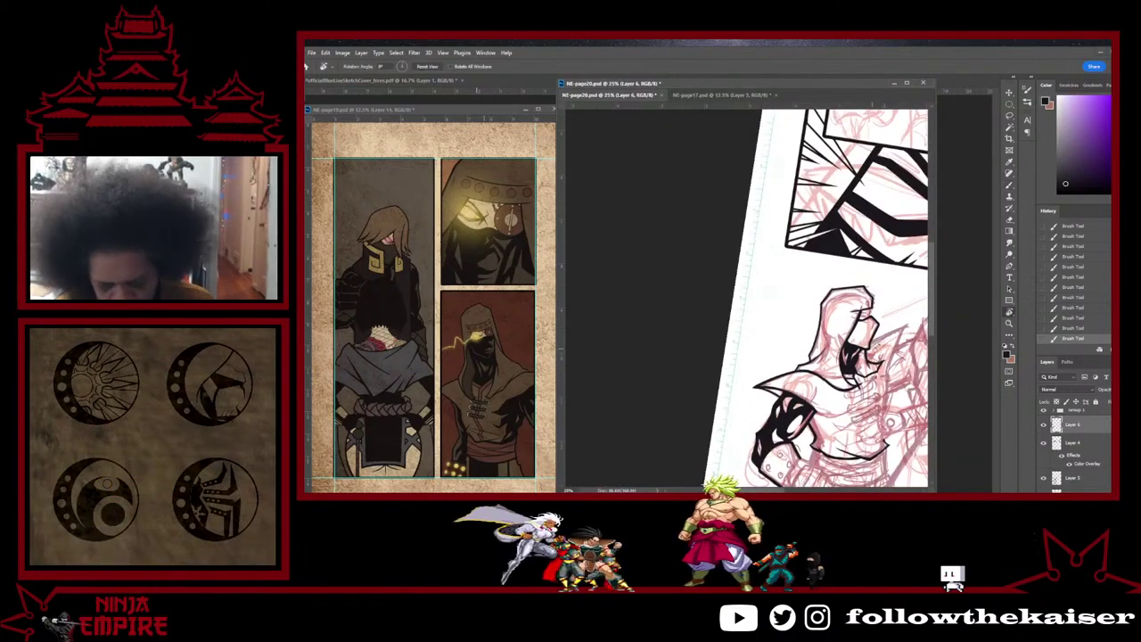
key("r")
left_click_drag(881, 350, 776, 379)
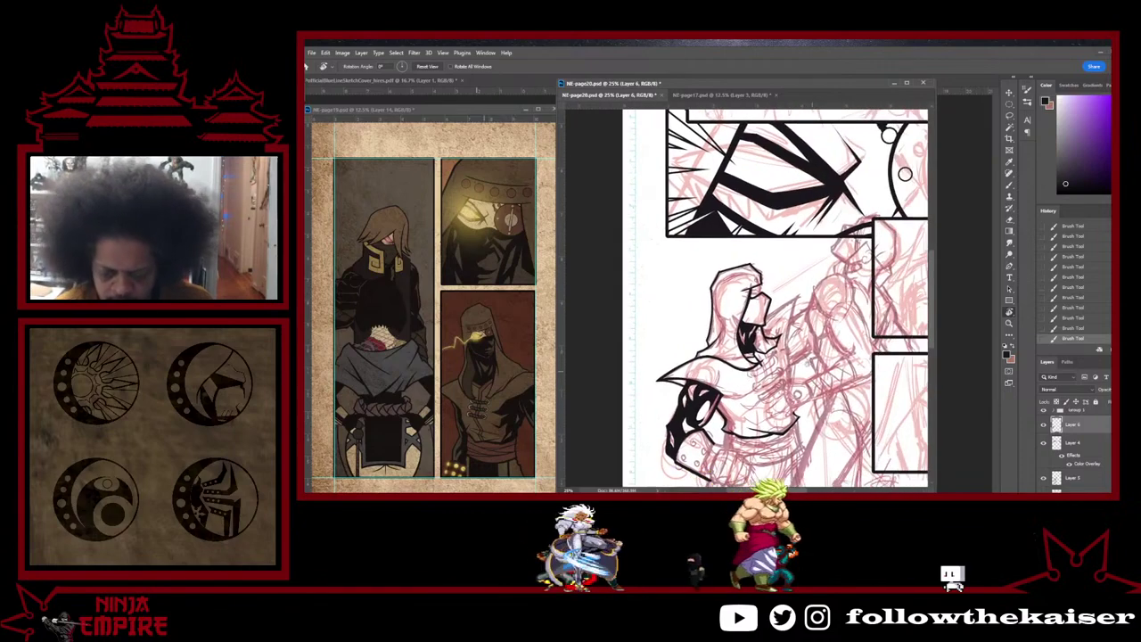
scroll(758, 331, "up", 4)
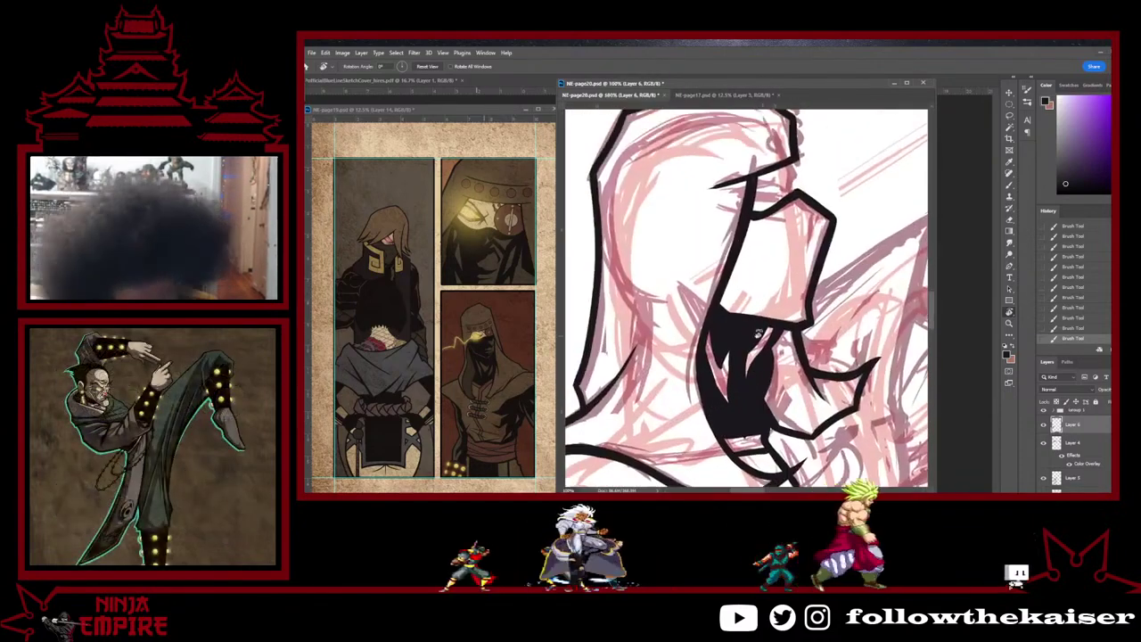
key("b")
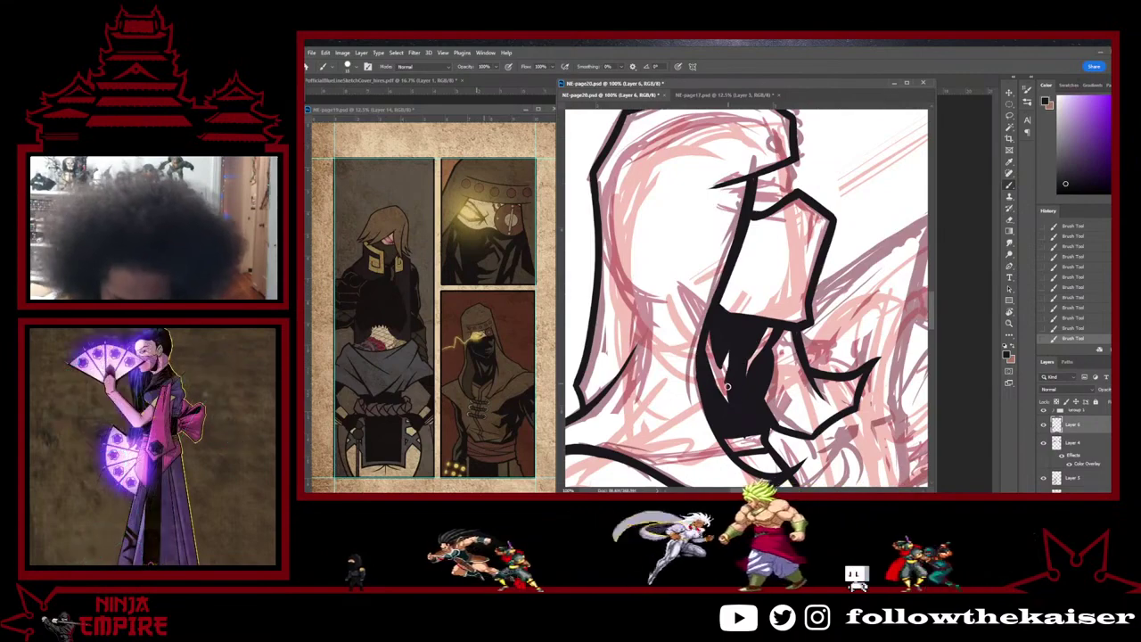
left_click_drag(705, 345, 723, 394)
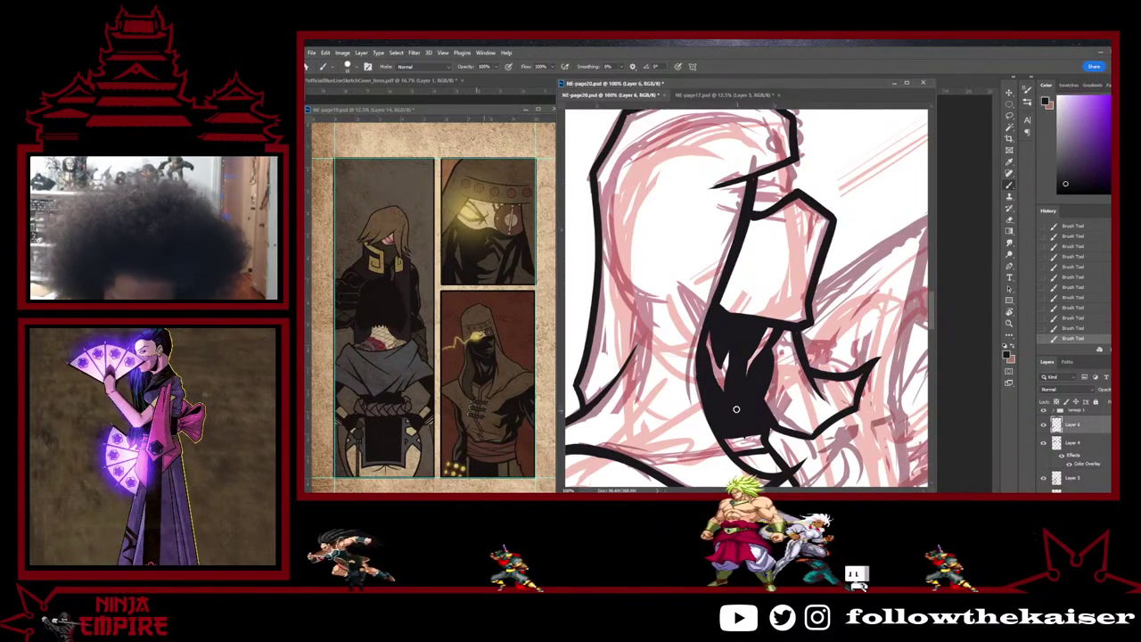
Step: Touch up the black neck cloth with the Eraser and paint over most of the highlight beside the hood edge
key("ctrl+minus")
key("ctrl+minus")
key("ctrl+minus")
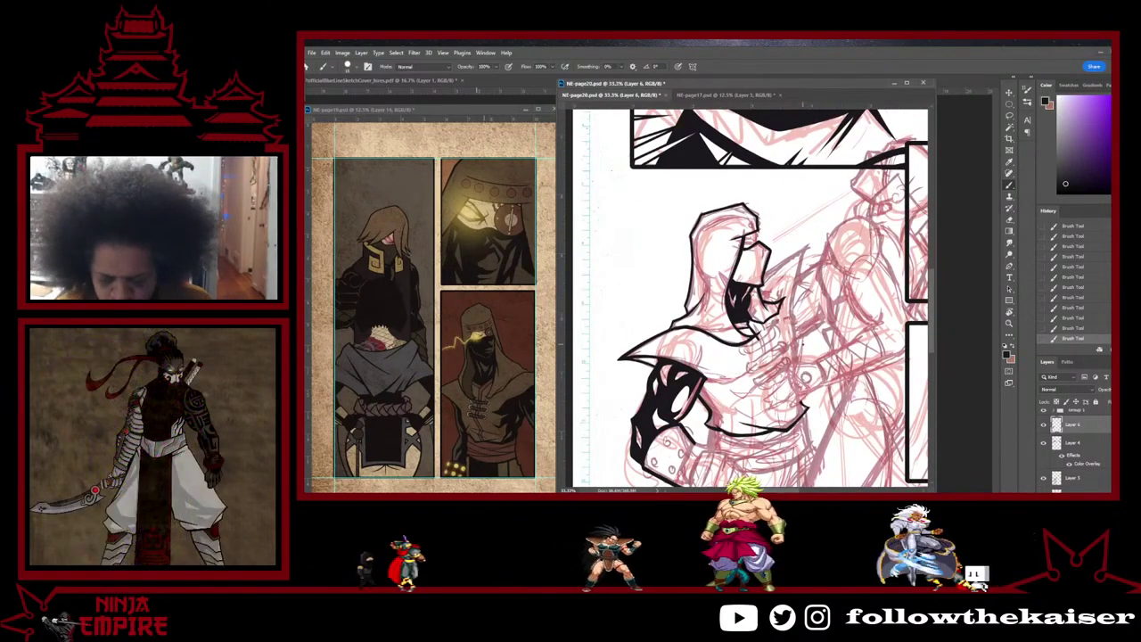
key("e")
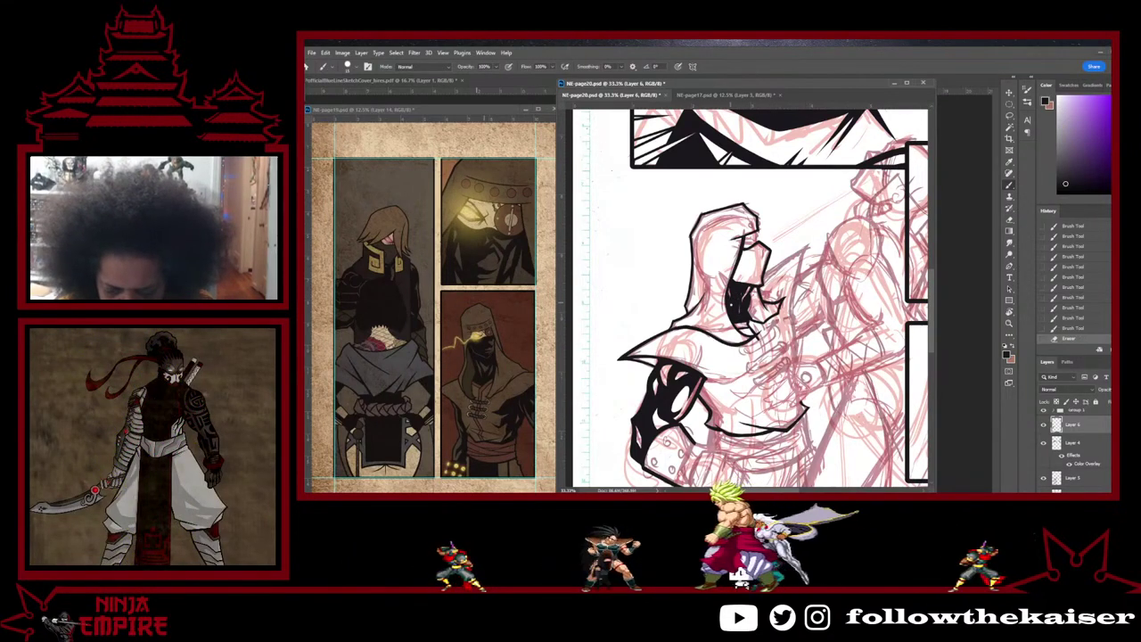
left_click_drag(738, 311, 742, 291)
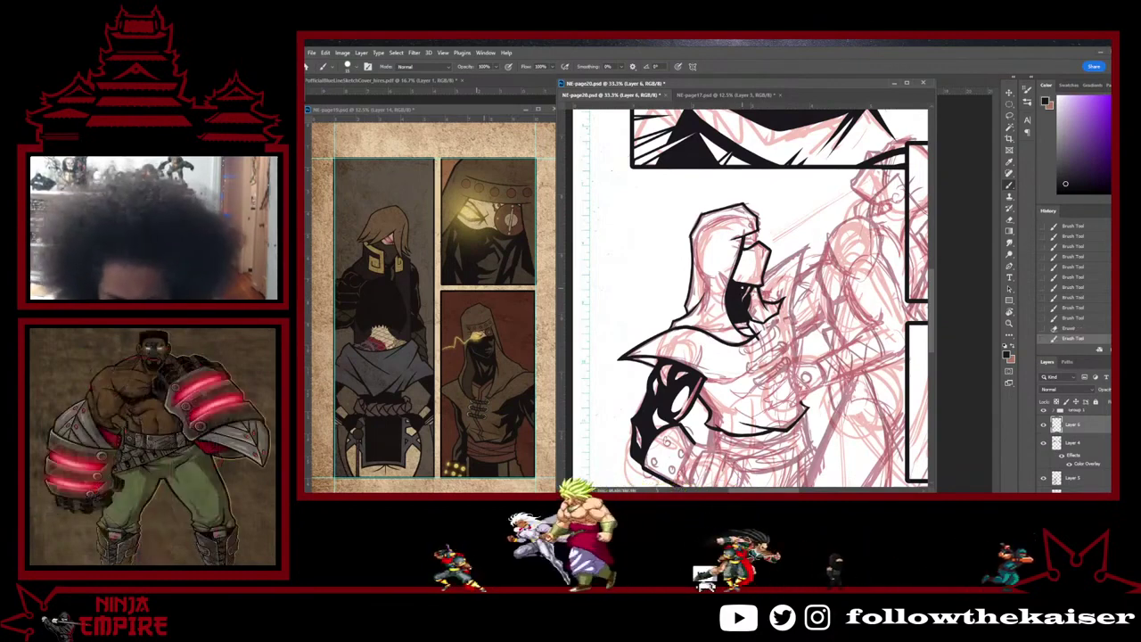
left_click_drag(743, 291, 733, 284)
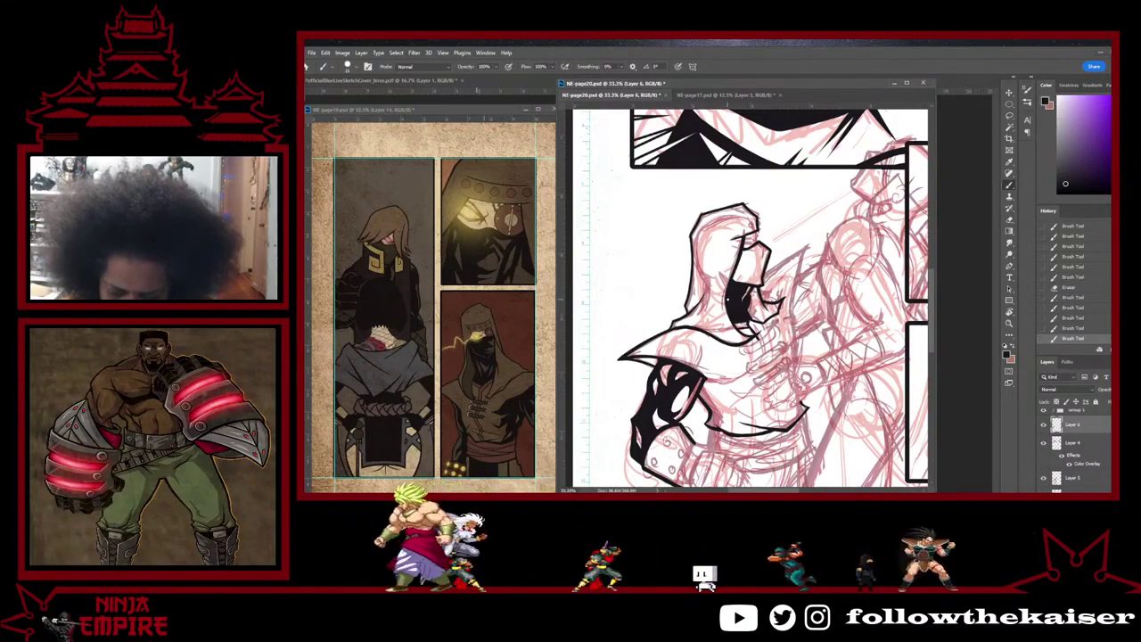
Step: Reopen thin highlights in the black neck cloth with the Eraser and sharpen their edges with black ink
key("e")
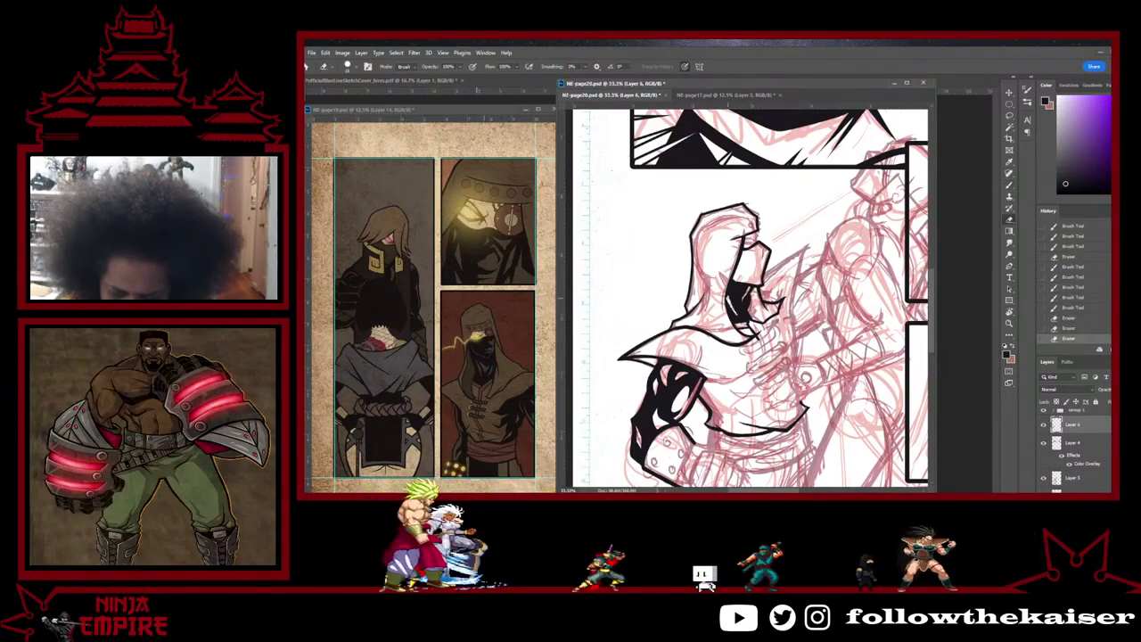
left_click(729, 298)
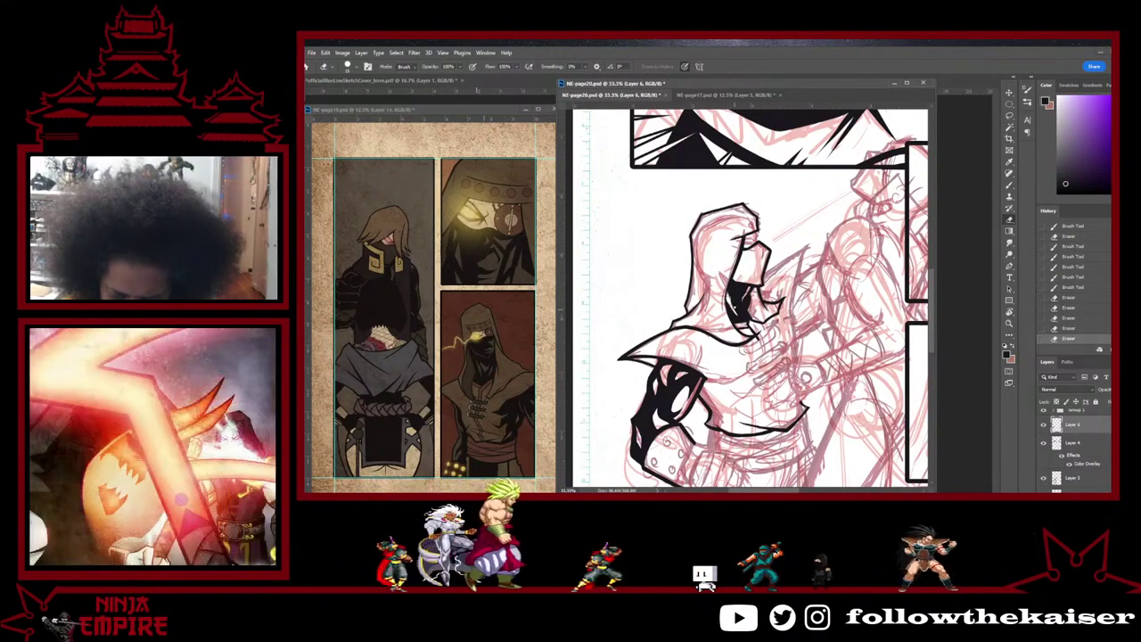
left_click(735, 303)
key("b")
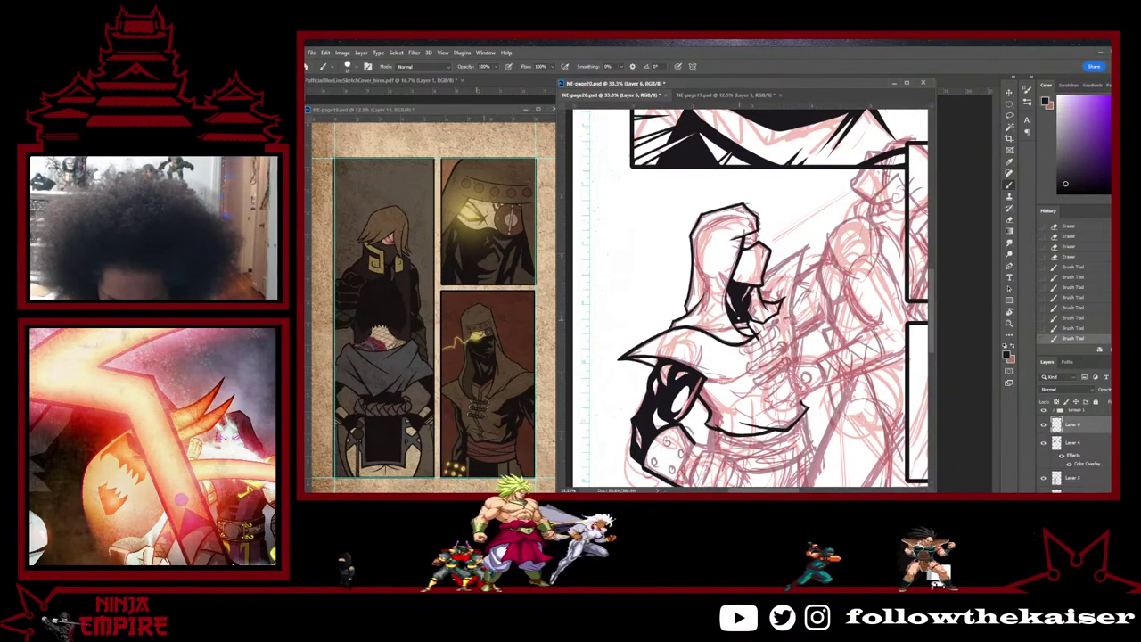
left_click_drag(739, 317, 732, 301)
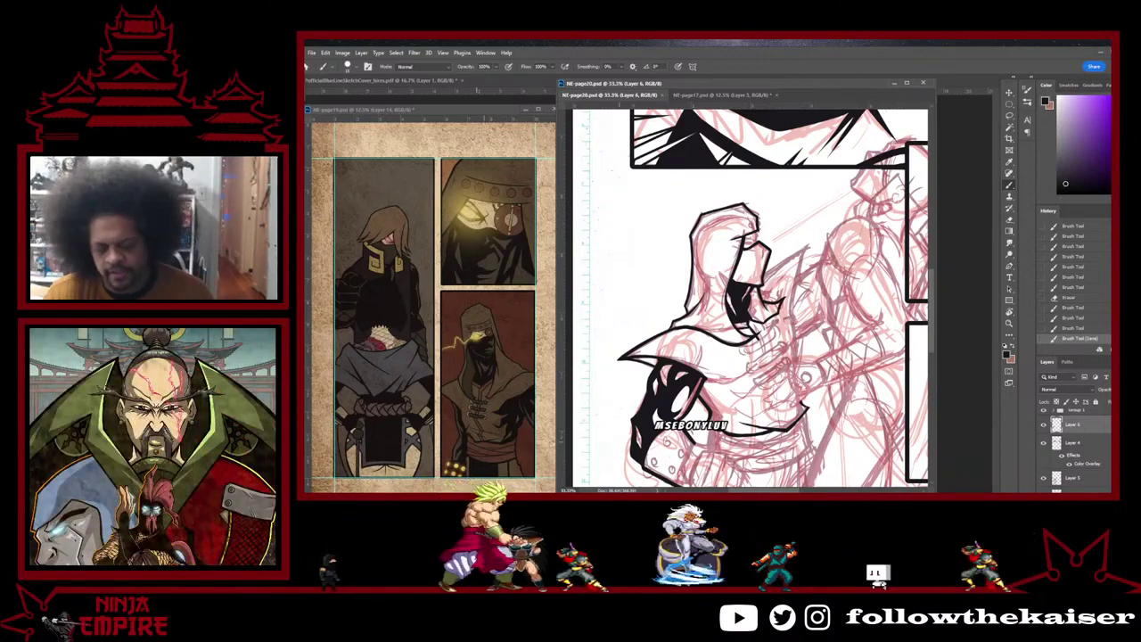
key("ctrl+minus")
key("ctrl+minus")
key("ctrl+minus")
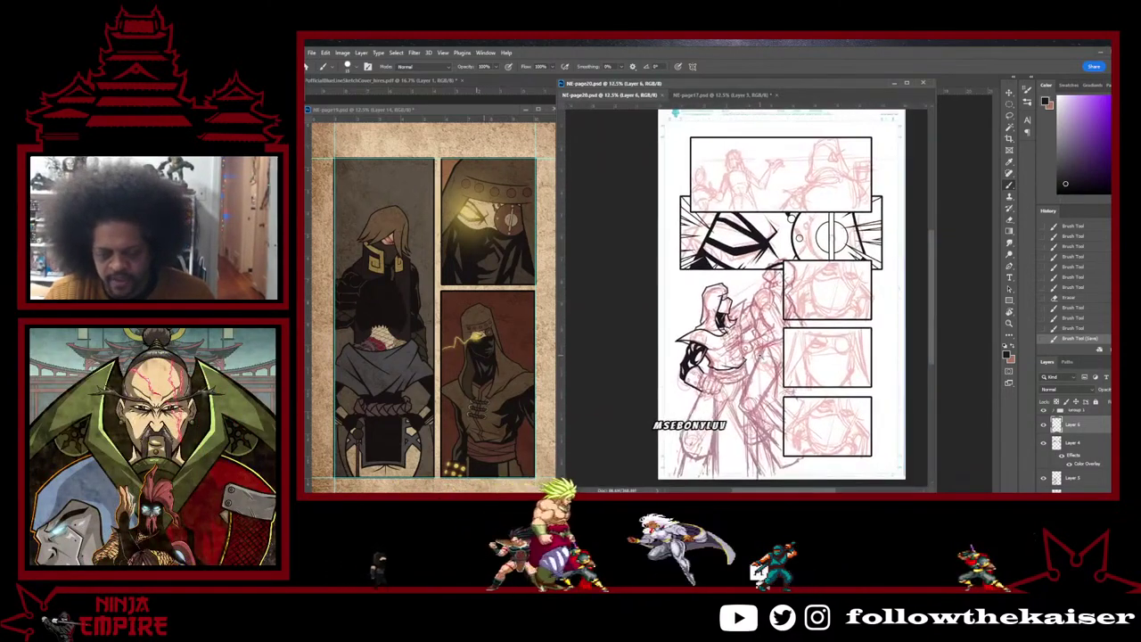
left_click_drag(807, 355, 792, 354)
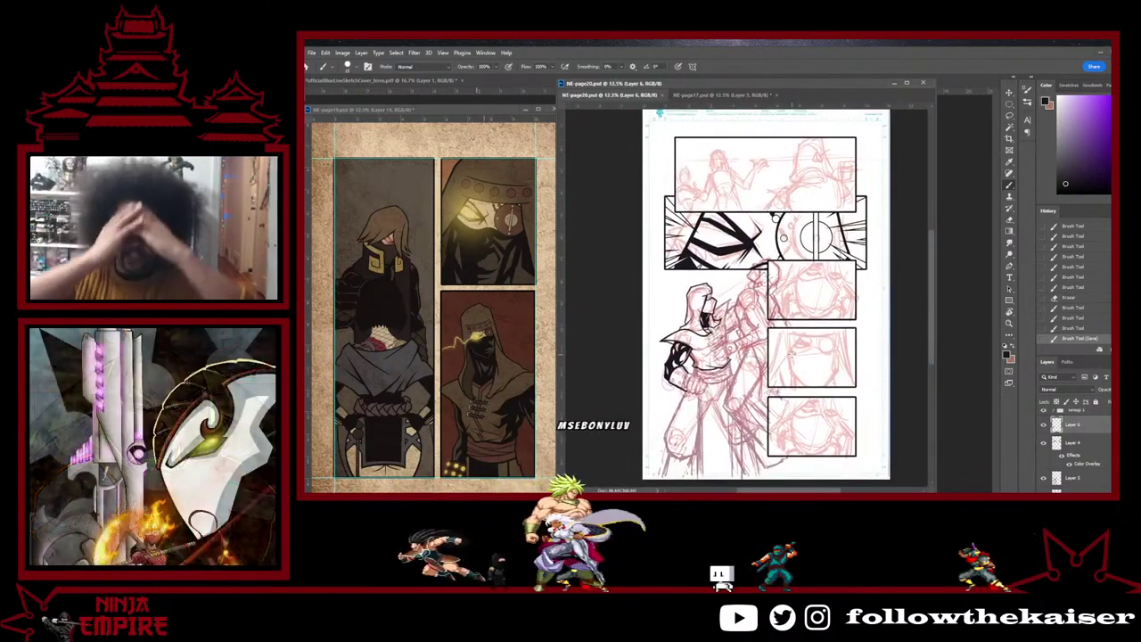